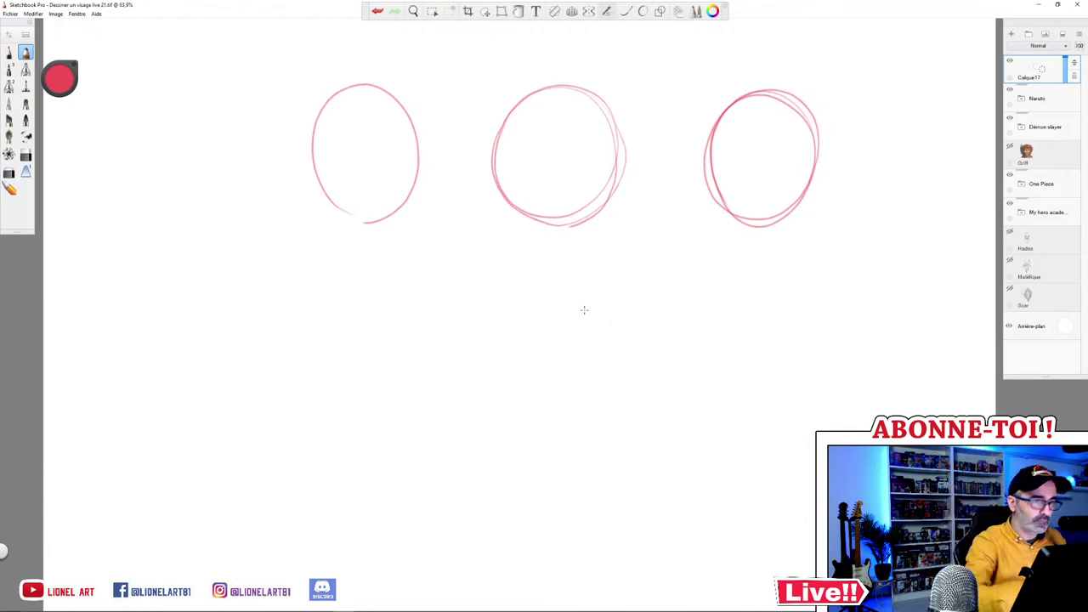
Step: Draw a vertical centre line through the middle circle, extending below it, and mark the chin with a short dash
{"action": "left_click_drag", "start_coordinate": [555, 88], "coordinate": [561, 308]}
{"action": "left_click_drag", "start_coordinate": [555, 66], "coordinate": [561, 272]}
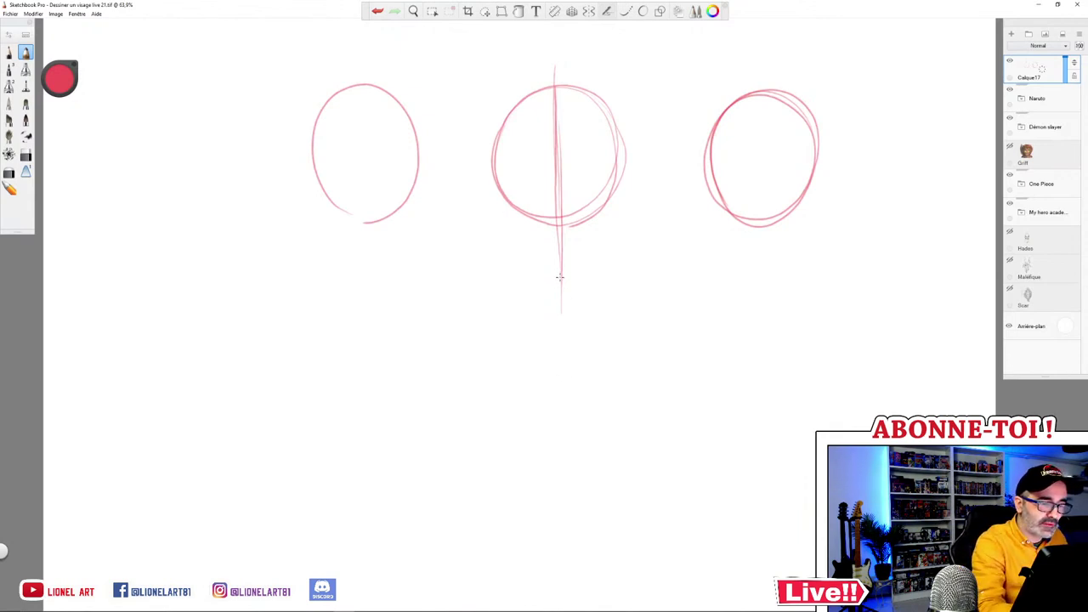
{"action": "left_click_drag", "start_coordinate": [569, 274], "coordinate": [557, 273]}
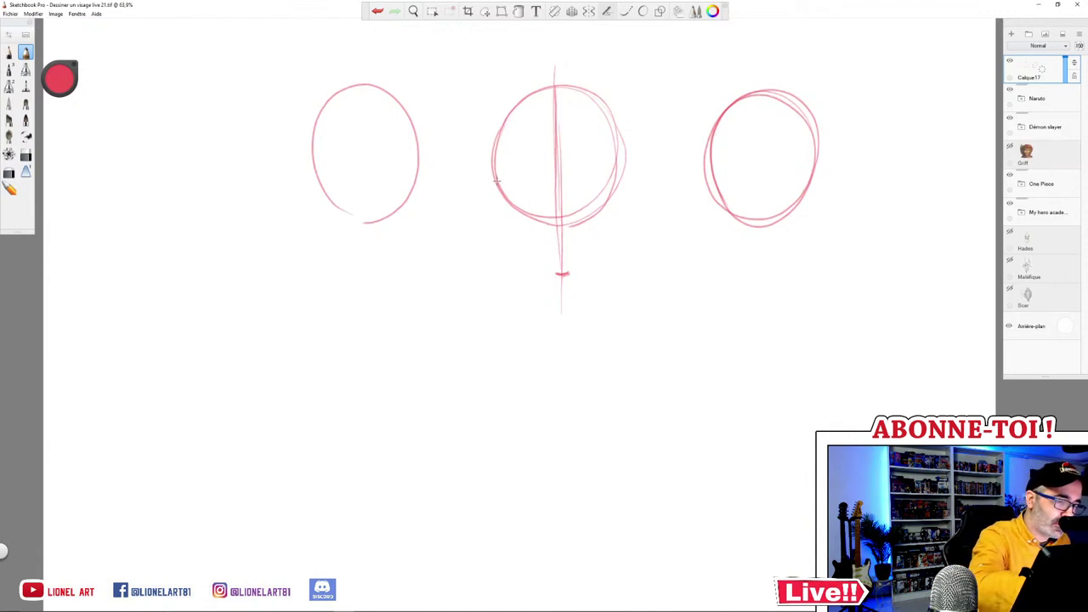
Step: Draw both sides of the jaw from the middle circle, angling inward to meet at the darkened chin mark
{"action": "mouse_move", "coordinate": [495, 174]}
{"action": "left_mouse_down"}
{"action": "mouse_move", "coordinate": [511, 229]}
{"action": "mouse_move", "coordinate": [509, 218]}
{"action": "left_mouse_up"}
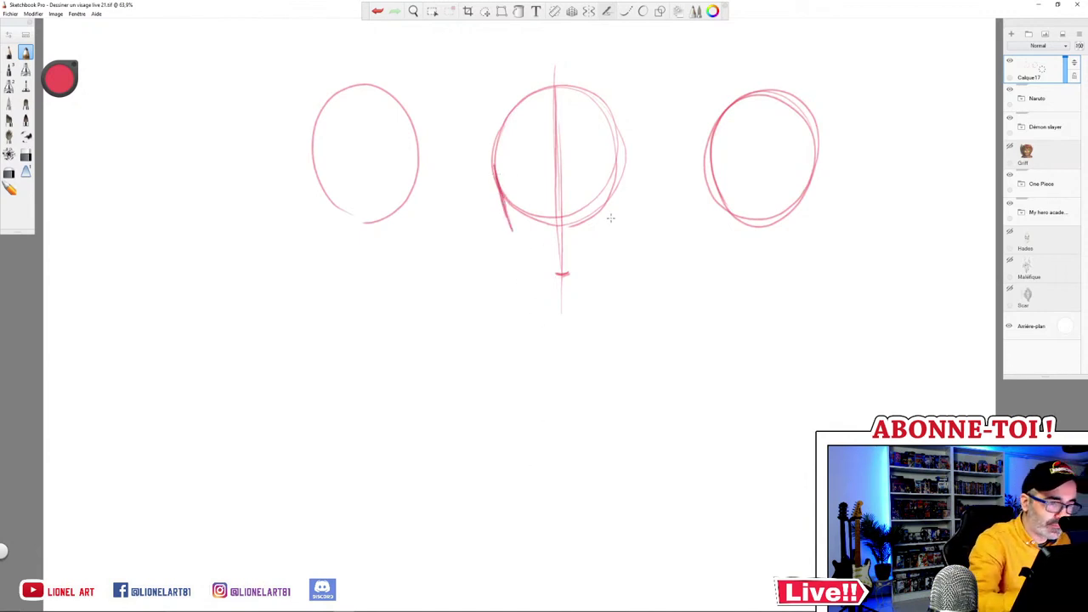
{"action": "mouse_move", "coordinate": [618, 175]}
{"action": "left_mouse_down"}
{"action": "mouse_move", "coordinate": [606, 235]}
{"action": "mouse_move", "coordinate": [615, 189]}
{"action": "left_mouse_up"}
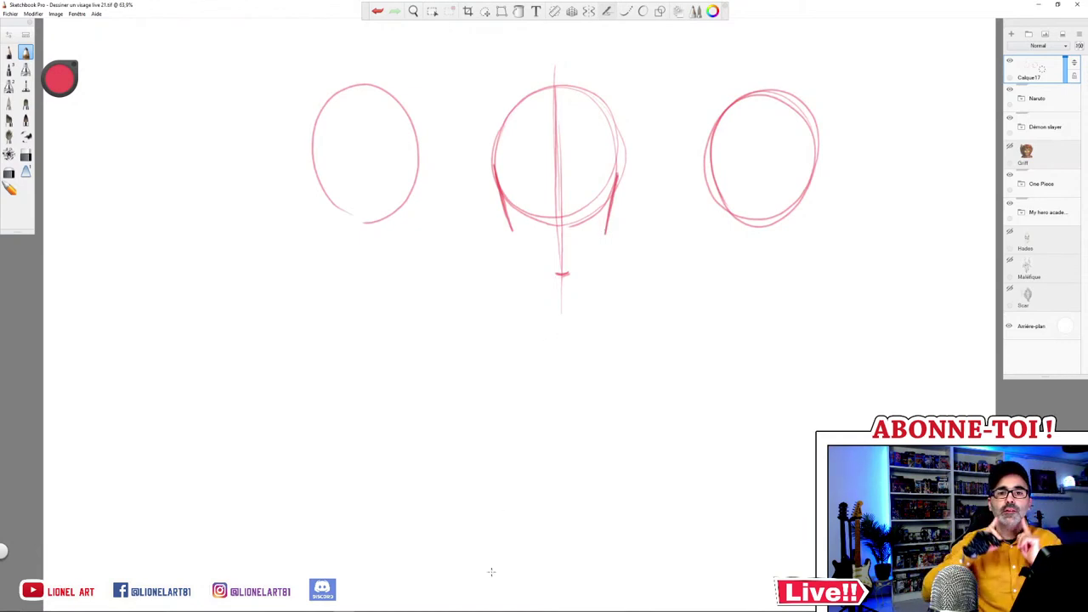
{"action": "left_click_drag", "start_coordinate": [513, 231], "coordinate": [557, 273]}
{"action": "left_click_drag", "start_coordinate": [603, 233], "coordinate": [560, 272]}
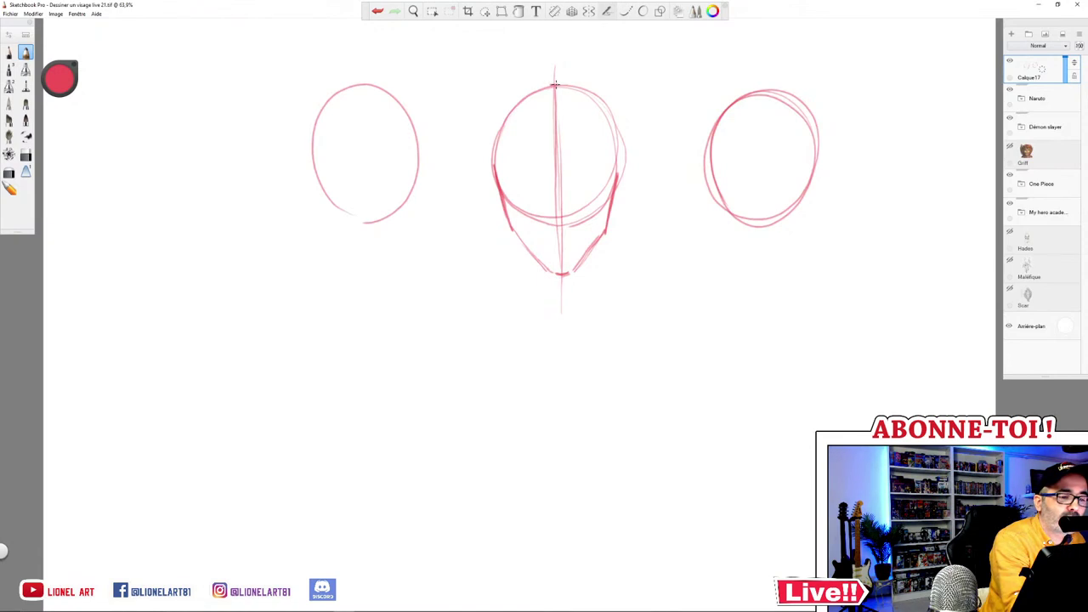
{"action": "left_click_drag", "start_coordinate": [567, 275], "coordinate": [557, 276]}
Step: Draw a horizontal eye line halfway up the middle head, plus horizontal guides at the top of the skull and at the chin
{"action": "left_click_drag", "start_coordinate": [498, 177], "coordinate": [638, 178]}
{"action": "left_click_drag", "start_coordinate": [485, 179], "coordinate": [619, 178]}
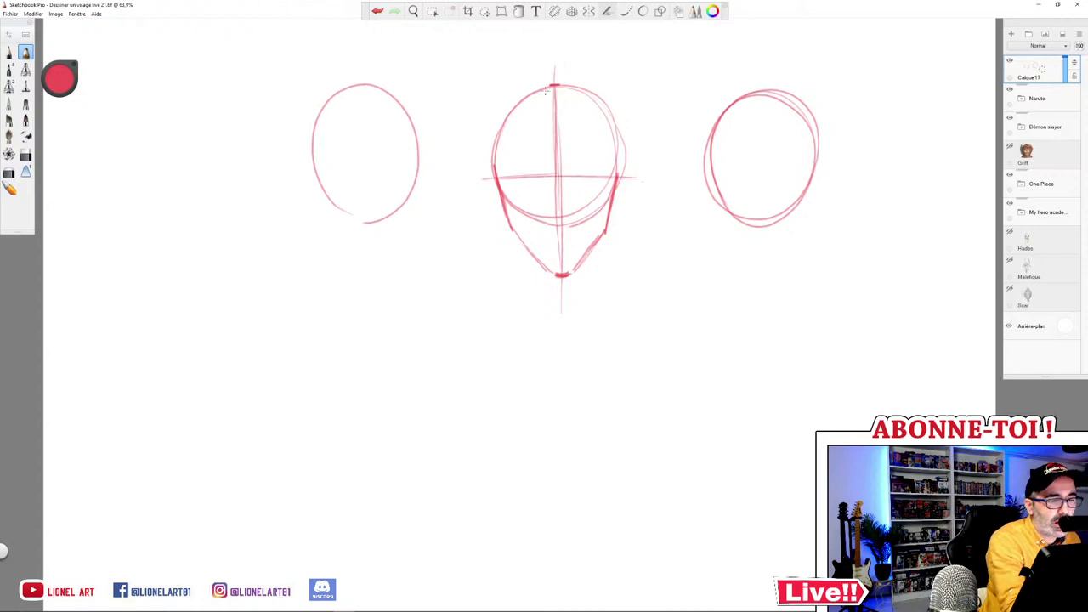
{"action": "mouse_move", "coordinate": [515, 83]}
{"action": "left_mouse_down"}
{"action": "mouse_move", "coordinate": [609, 84]}
{"action": "mouse_move", "coordinate": [595, 83]}
{"action": "left_mouse_up"}
{"action": "mouse_move", "coordinate": [525, 276]}
{"action": "left_mouse_down"}
{"action": "mouse_move", "coordinate": [614, 276]}
{"action": "mouse_move", "coordinate": [468, 270]}
{"action": "left_mouse_up"}
{"action": "left_click_drag", "start_coordinate": [496, 80], "coordinate": [534, 81]}
Step: Add a pair of slanted equality ticks beside the upper and lower halves of the middle head
{"action": "left_click_drag", "start_coordinate": [481, 120], "coordinate": [489, 111]}
{"action": "left_click_drag", "start_coordinate": [474, 131], "coordinate": [497, 114]}
{"action": "left_click_drag", "start_coordinate": [469, 255], "coordinate": [486, 227]}
{"action": "left_click_drag", "start_coordinate": [470, 243], "coordinate": [480, 219]}
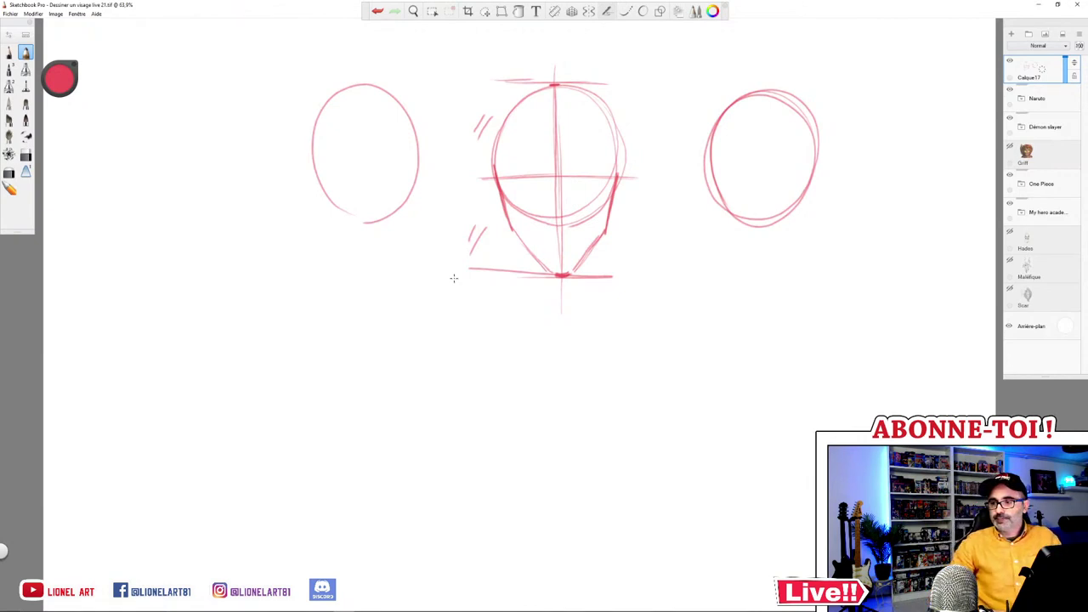
Step: Add a new layer above the sketch, and open the colour editor, placing it just below the colour puck
{"action": "left_click", "coordinate": [1011, 34]}
{"action": "left_click_drag", "start_coordinate": [61, 79], "coordinate": [73, 63]}
{"action": "left_click", "coordinate": [714, 11]}
{"action": "left_click", "coordinate": [714, 11]}
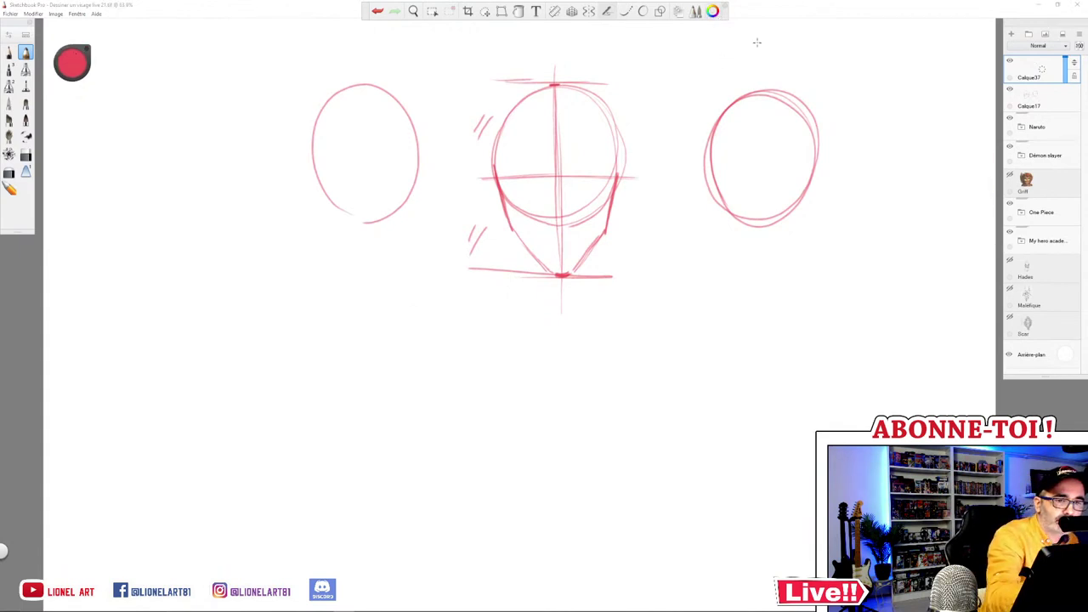
{"action": "left_click", "coordinate": [712, 11]}
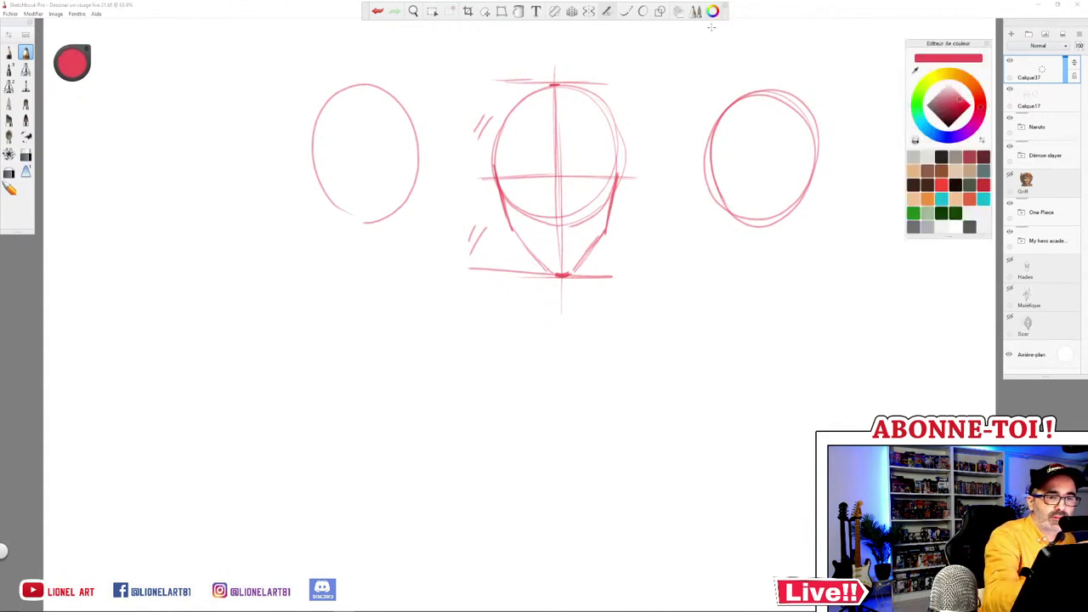
{"action": "left_click_drag", "start_coordinate": [967, 49], "coordinate": [108, 118]}
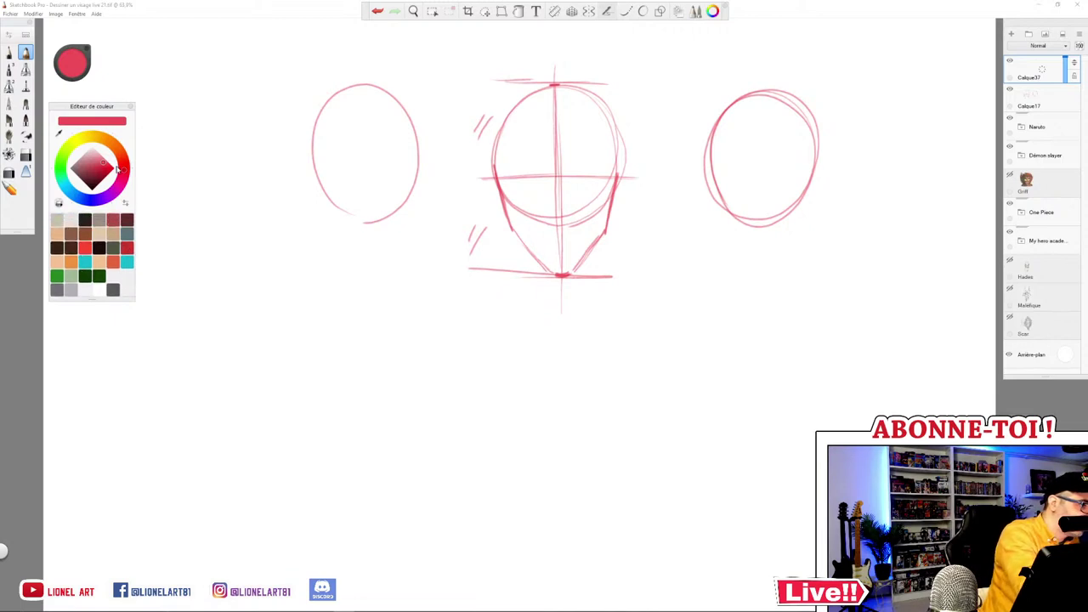
Step: Choose the dark red swatch and store that colour in the first slot of the colour editor's palette
{"action": "left_click", "coordinate": [128, 247]}
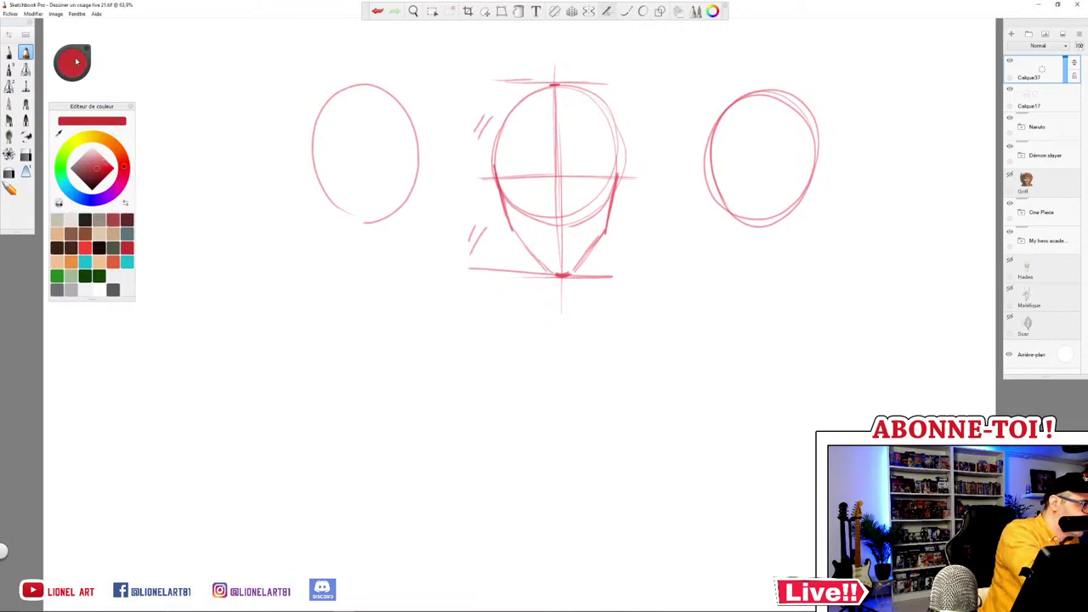
{"action": "left_click", "coordinate": [128, 248]}
{"action": "left_click_drag", "start_coordinate": [74, 62], "coordinate": [74, 65]}
{"action": "left_click", "coordinate": [128, 248]}
{"action": "left_click_drag", "start_coordinate": [91, 121], "coordinate": [57, 220]}
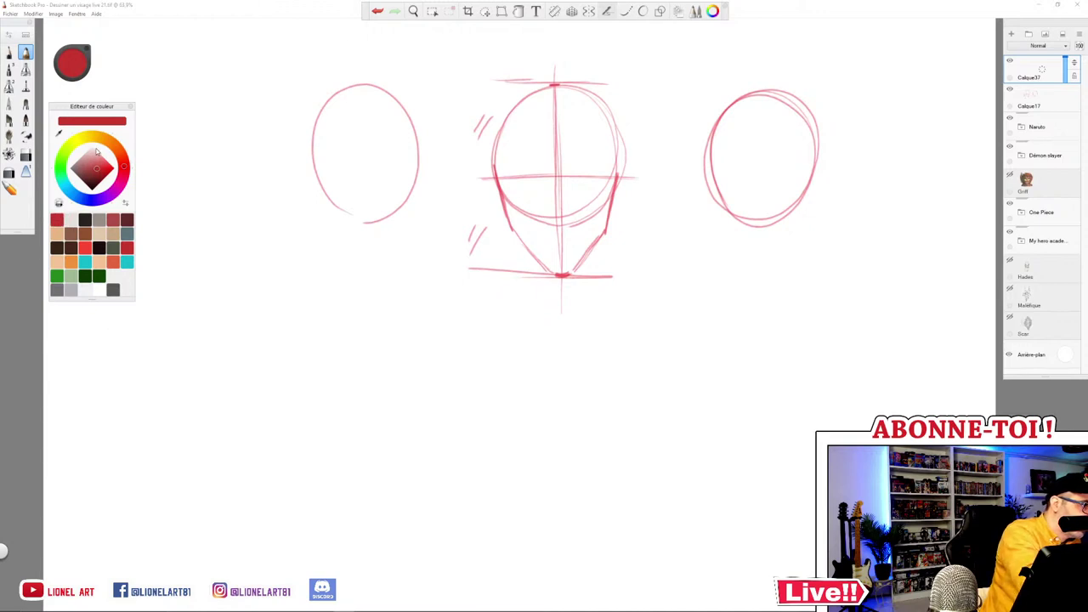
Step: Set the colour to black and store it in the second slot of the colour editor's palette
{"action": "left_click_drag", "start_coordinate": [76, 65], "coordinate": [92, 218]}
{"action": "mouse_move", "coordinate": [74, 60]}
{"action": "left_mouse_down"}
{"action": "mouse_move", "coordinate": [66, 205]}
{"action": "mouse_move", "coordinate": [74, 64]}
{"action": "left_mouse_up"}
{"action": "left_click_drag", "start_coordinate": [80, 124], "coordinate": [72, 218]}
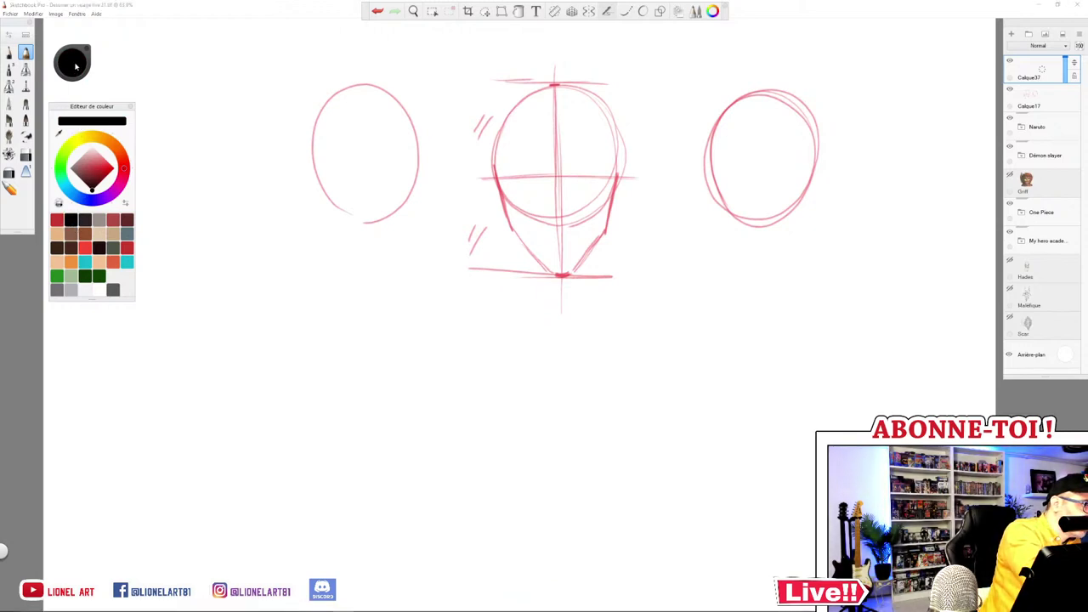
{"action": "left_click_drag", "start_coordinate": [74, 66], "coordinate": [75, 65]}
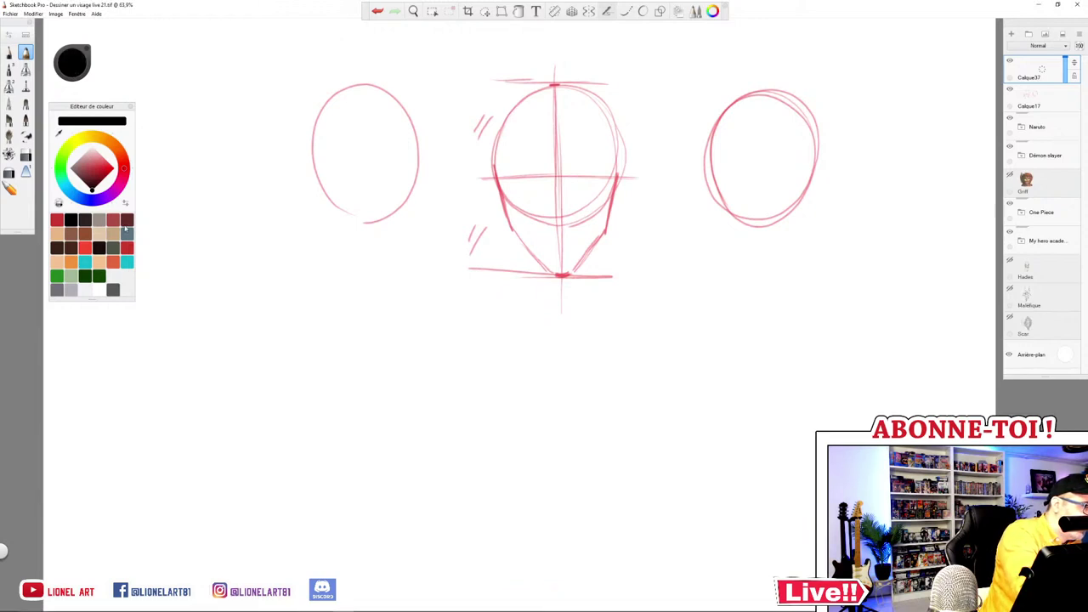
Step: Mix a medium blue, store it in the palette's second slot, and shrink the colour editor to a single swatch row
{"action": "left_click", "coordinate": [70, 189]}
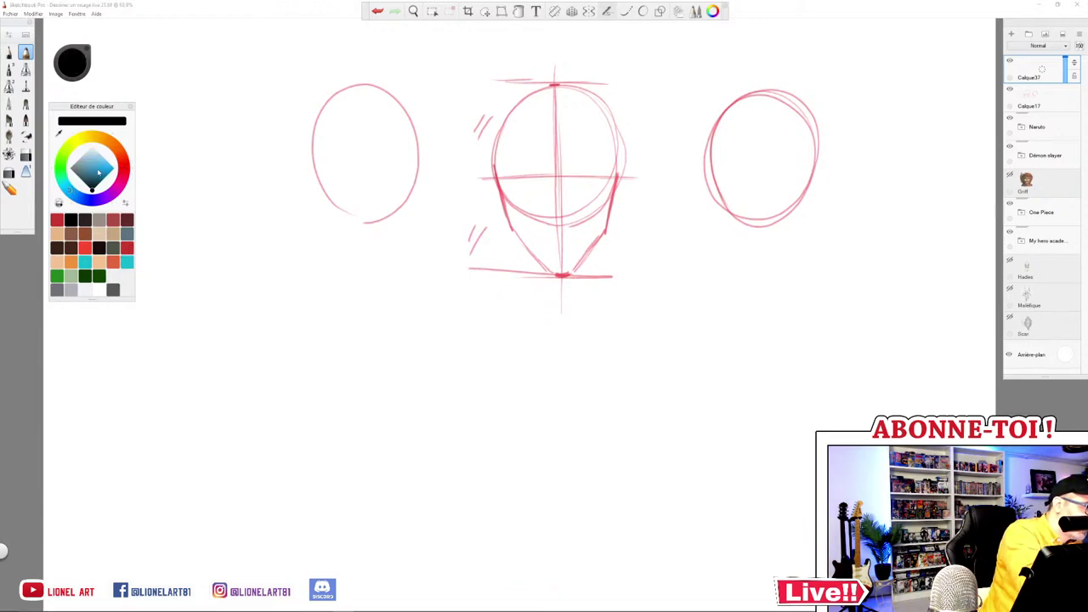
{"action": "left_click", "coordinate": [100, 172]}
{"action": "left_click_drag", "start_coordinate": [100, 171], "coordinate": [100, 170]}
{"action": "left_click_drag", "start_coordinate": [89, 122], "coordinate": [70, 218]}
{"action": "left_click", "coordinate": [85, 219]}
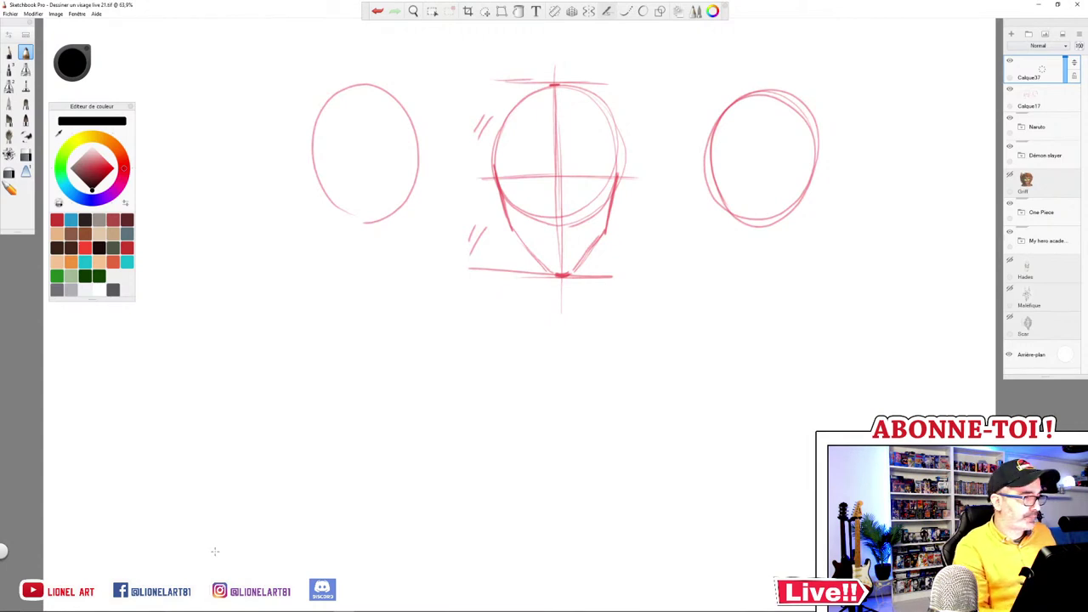
{"action": "left_click_drag", "start_coordinate": [93, 299], "coordinate": [93, 230]}
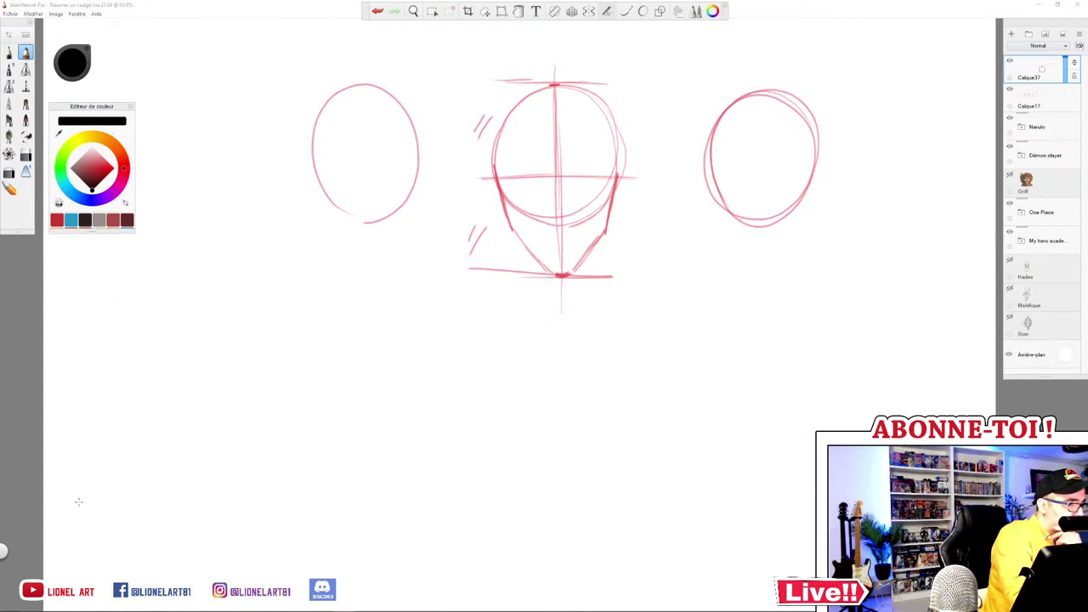
Step: Pick the blue swatch and draw a small arc for the left-hand eye just under the middle head's eye line
{"action": "left_click", "coordinate": [71, 220]}
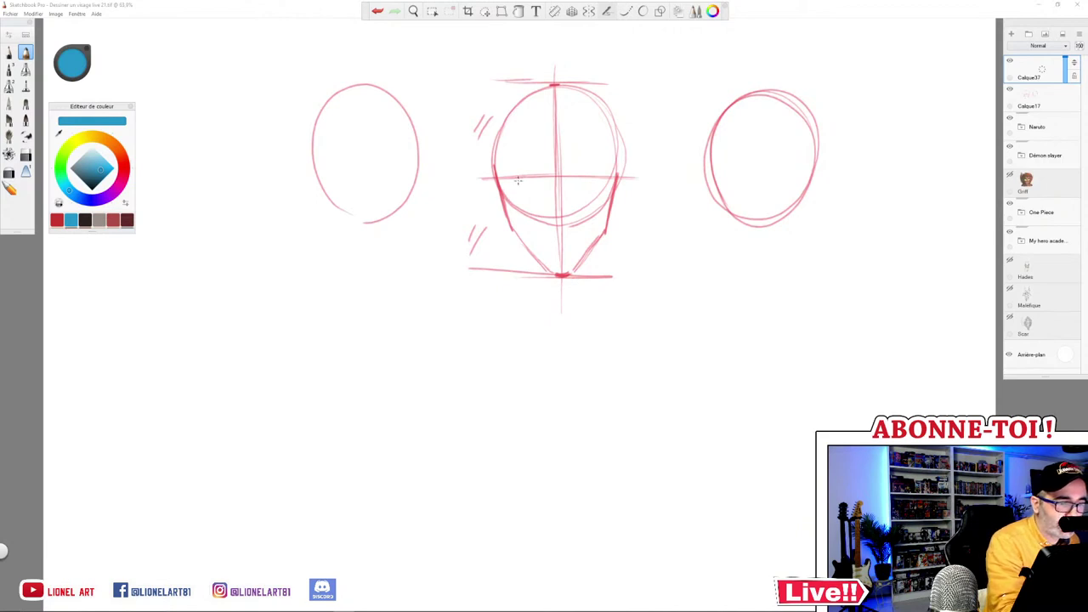
{"action": "left_click_drag", "start_coordinate": [528, 176], "coordinate": [538, 180]}
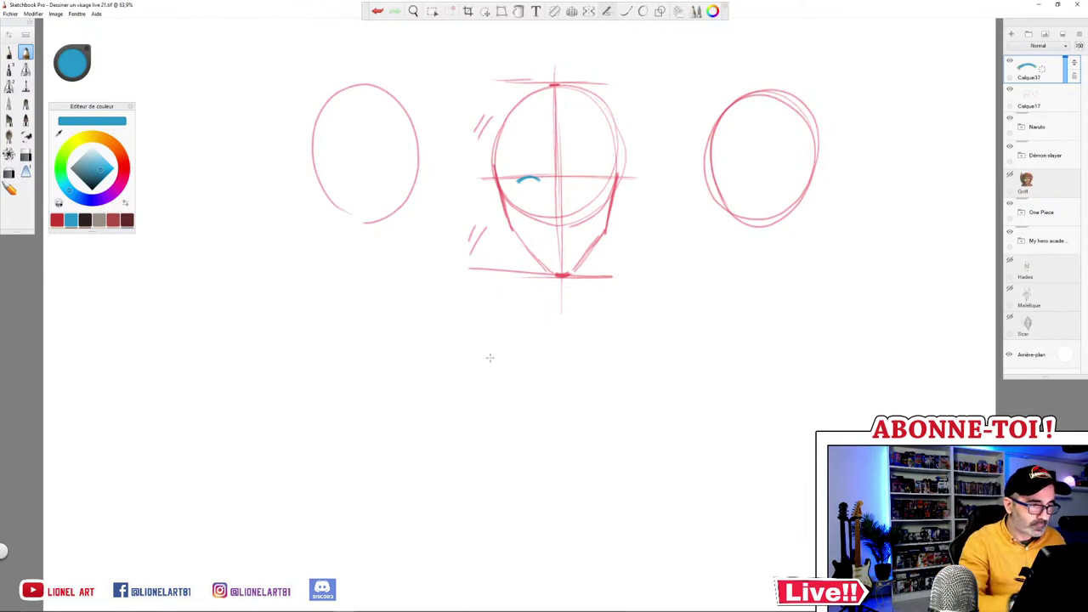
Step: Divide the eye line into five eye widths with arcs and vertical separators, numbering them 1 to 5
{"action": "mouse_move", "coordinate": [576, 180]}
{"action": "left_mouse_down"}
{"action": "mouse_move", "coordinate": [595, 180]}
{"action": "mouse_move", "coordinate": [544, 182]}
{"action": "mouse_move", "coordinate": [543, 191]}
{"action": "mouse_move", "coordinate": [575, 192]}
{"action": "left_mouse_up"}
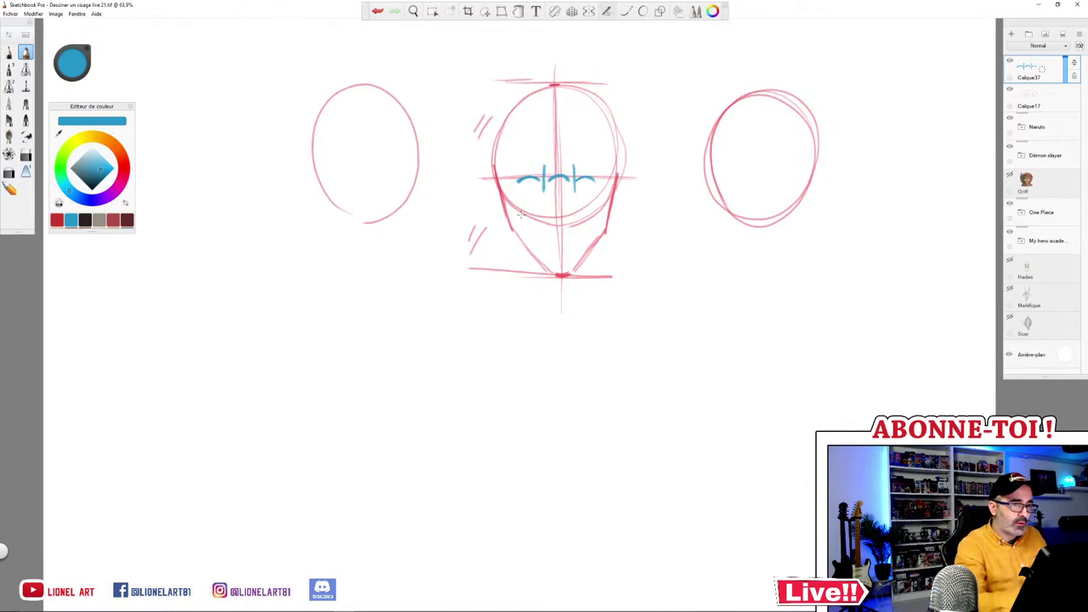
{"action": "left_click_drag", "start_coordinate": [515, 170], "coordinate": [516, 194]}
{"action": "left_click_drag", "start_coordinate": [597, 167], "coordinate": [597, 196]}
{"action": "left_click_drag", "start_coordinate": [498, 180], "coordinate": [513, 176]}
{"action": "left_click_drag", "start_coordinate": [595, 176], "coordinate": [607, 180]}
{"action": "left_click_drag", "start_coordinate": [499, 158], "coordinate": [611, 165]}
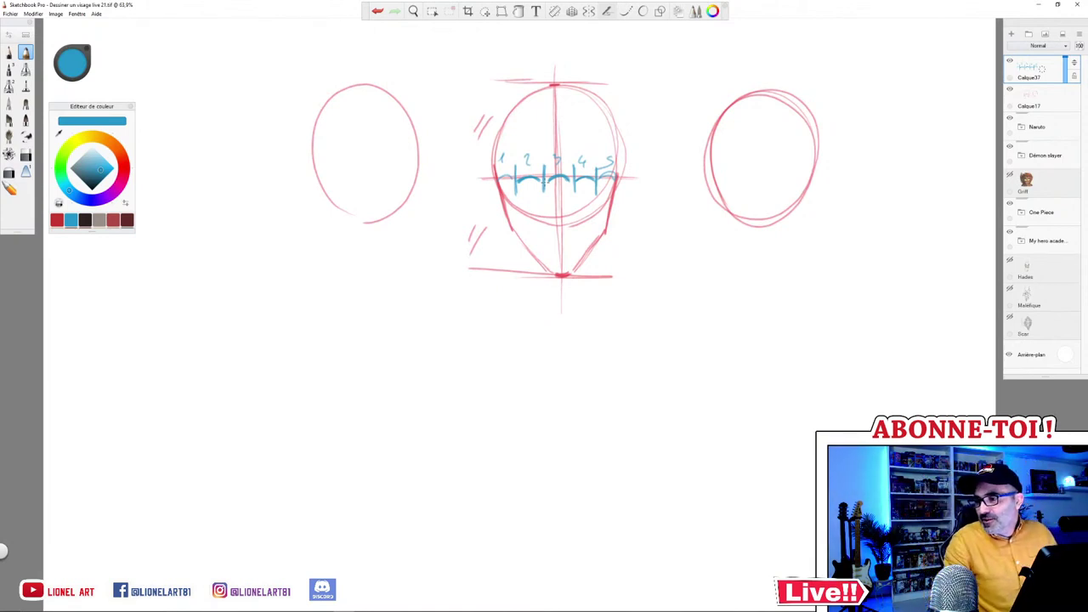
Step: Undo the numbered eye-width divisions, and draw a matching blue arc for the right-hand eye
{"action": "left_click", "coordinate": [376, 11]}
{"action": "left_click", "coordinate": [376, 11]}
{"action": "left_click", "coordinate": [376, 11]}
{"action": "left_click", "coordinate": [377, 11]}
{"action": "left_click", "coordinate": [377, 11]}
{"action": "left_click", "coordinate": [379, 11]}
{"action": "left_click", "coordinate": [378, 11]}
{"action": "left_click", "coordinate": [378, 11]}
{"action": "left_click", "coordinate": [378, 11]}
{"action": "left_click", "coordinate": [379, 11]}
{"action": "left_click", "coordinate": [378, 11]}
{"action": "left_click_drag", "start_coordinate": [579, 182], "coordinate": [592, 180]}
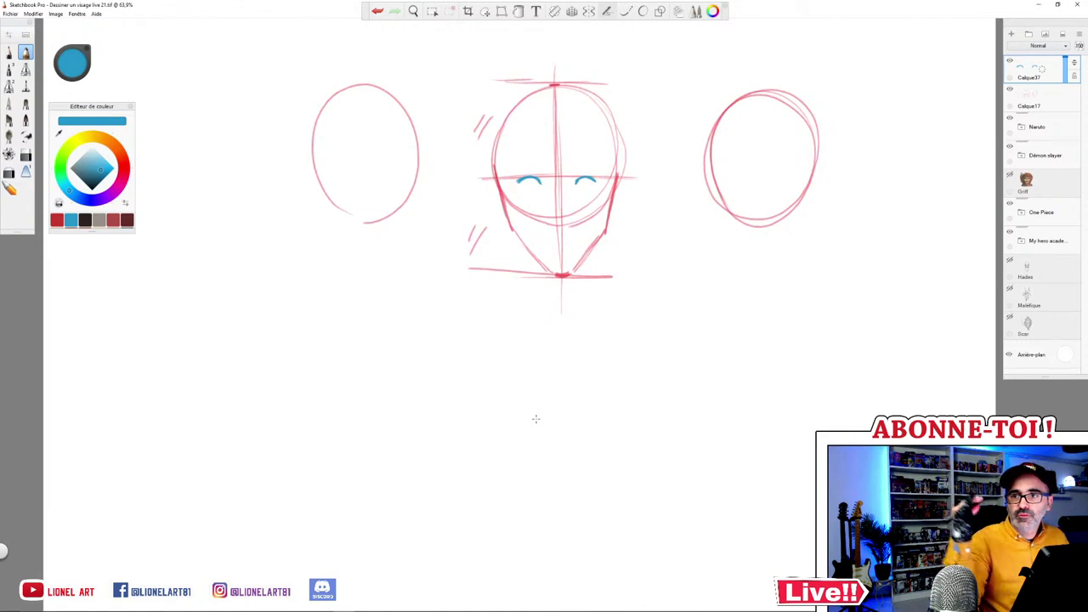
Step: Sketch a small blue circle above each eye arc in turn, undoing each one
{"action": "mouse_move", "coordinate": [523, 154]}
{"action": "left_mouse_down"}
{"action": "mouse_move", "coordinate": [516, 146]}
{"action": "mouse_move", "coordinate": [529, 142]}
{"action": "mouse_move", "coordinate": [524, 159]}
{"action": "left_mouse_up"}
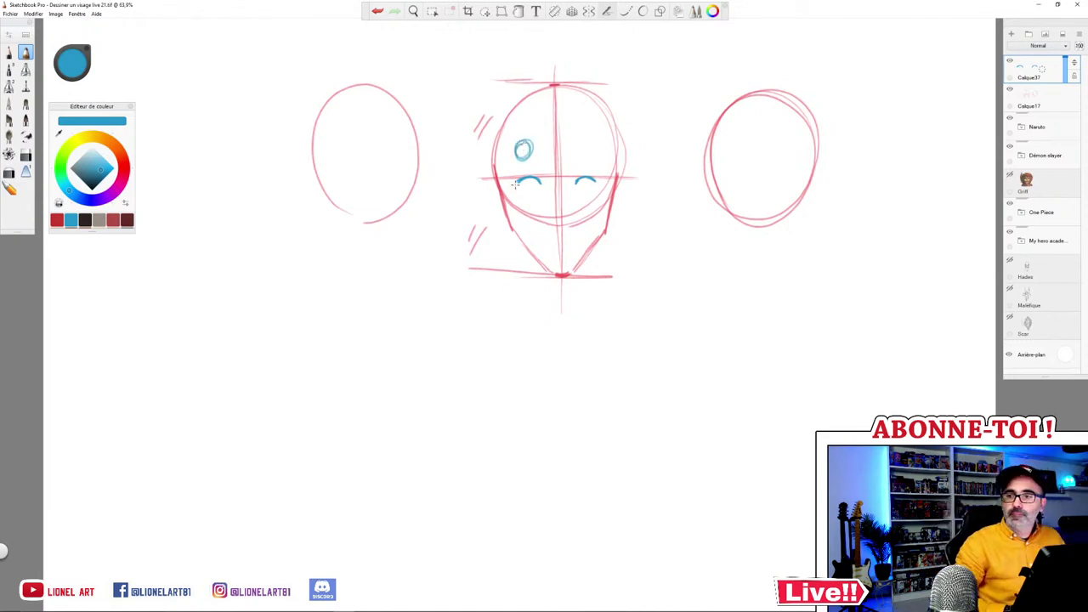
{"action": "key", "text": "ctrl+z"}
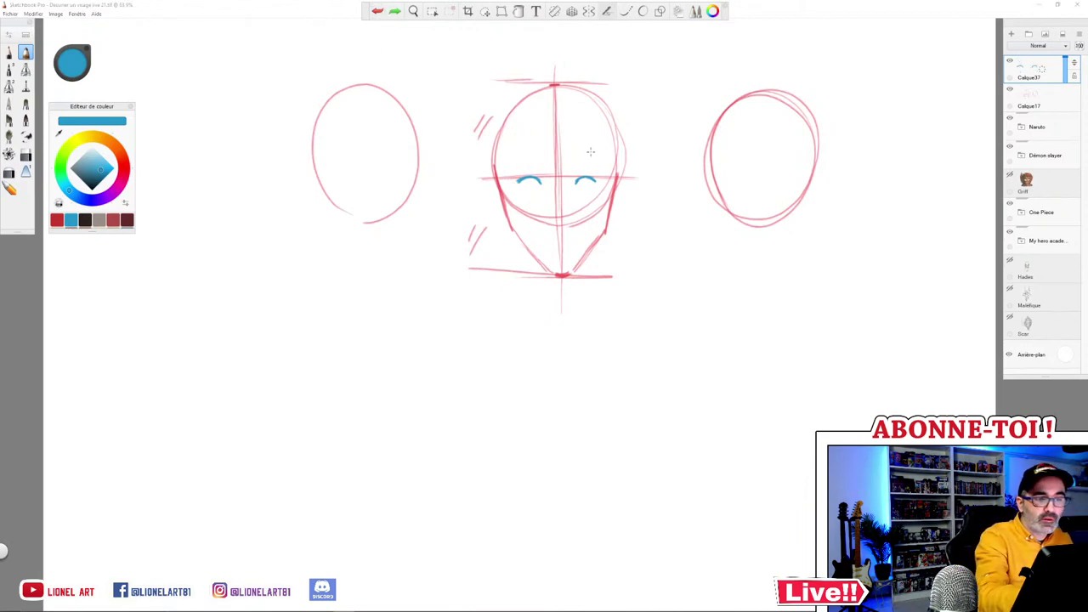
{"action": "left_click_drag", "start_coordinate": [593, 148], "coordinate": [594, 148]}
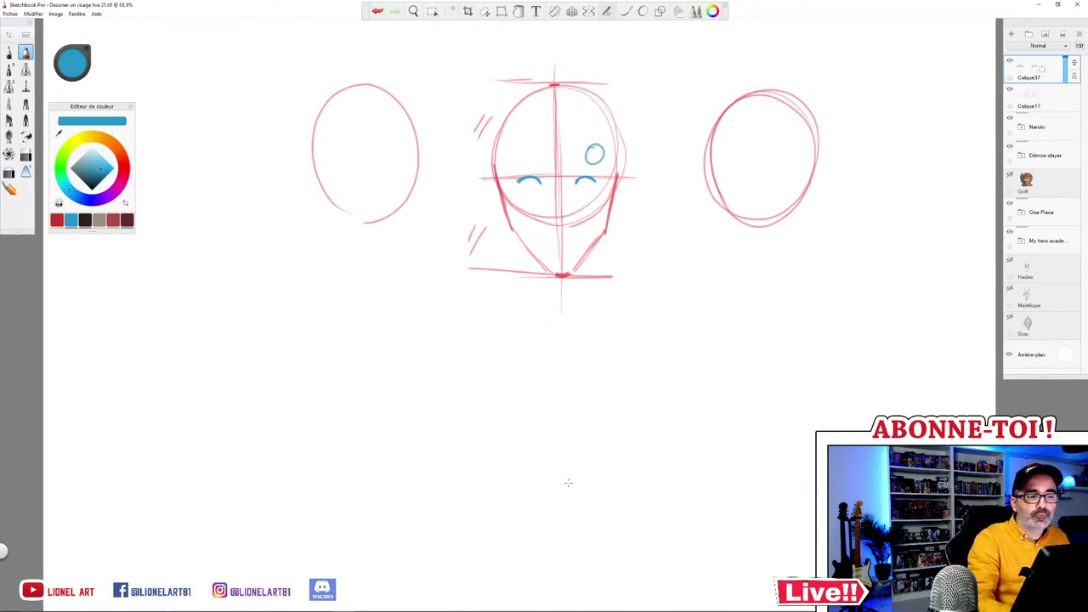
{"action": "left_click", "coordinate": [378, 12]}
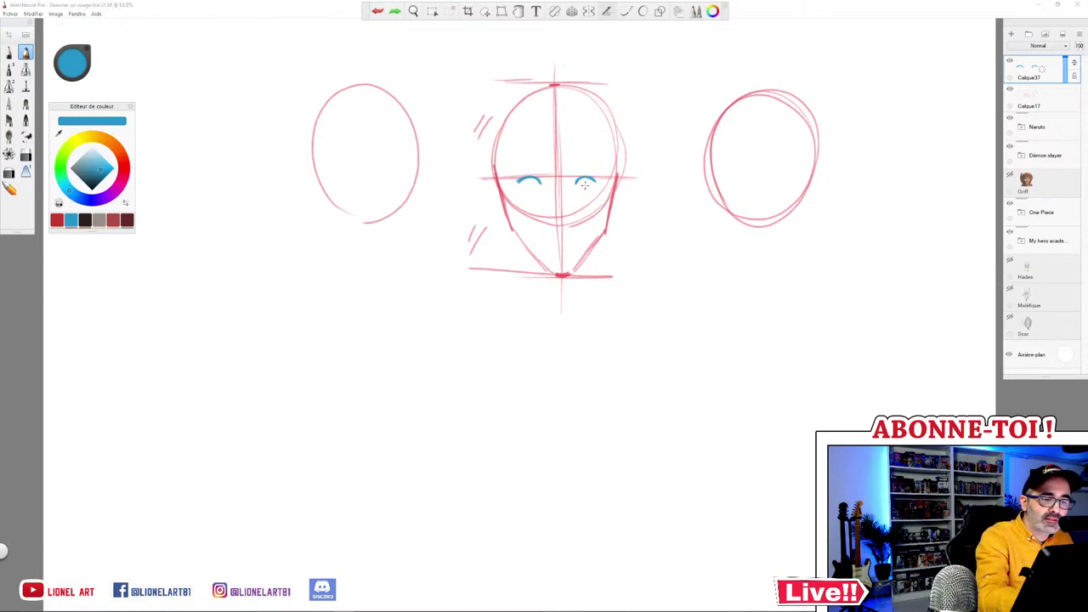
Step: Sketch raised arcs above the eyes with a shaded disc and connecting line like an eye patch, and undo them
{"action": "mouse_move", "coordinate": [595, 157]}
{"action": "left_mouse_down"}
{"action": "mouse_move", "coordinate": [578, 160]}
{"action": "mouse_move", "coordinate": [595, 164]}
{"action": "left_mouse_up"}
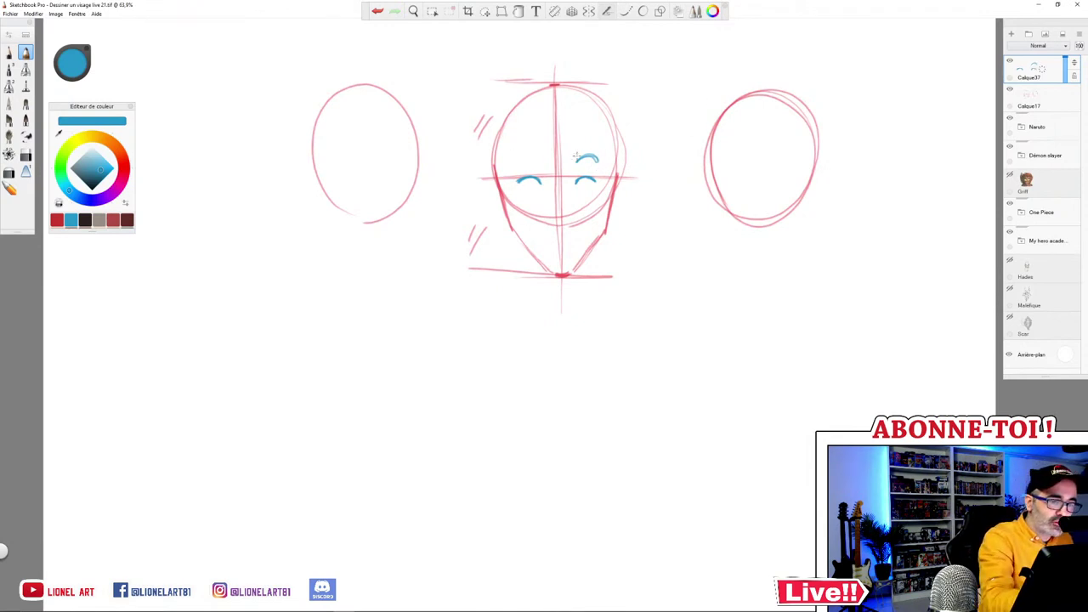
{"action": "mouse_move", "coordinate": [571, 146]}
{"action": "left_mouse_down"}
{"action": "mouse_move", "coordinate": [584, 143]}
{"action": "mouse_move", "coordinate": [597, 157]}
{"action": "mouse_move", "coordinate": [571, 151]}
{"action": "mouse_move", "coordinate": [595, 163]}
{"action": "left_mouse_up"}
{"action": "left_click_drag", "start_coordinate": [518, 158], "coordinate": [569, 157]}
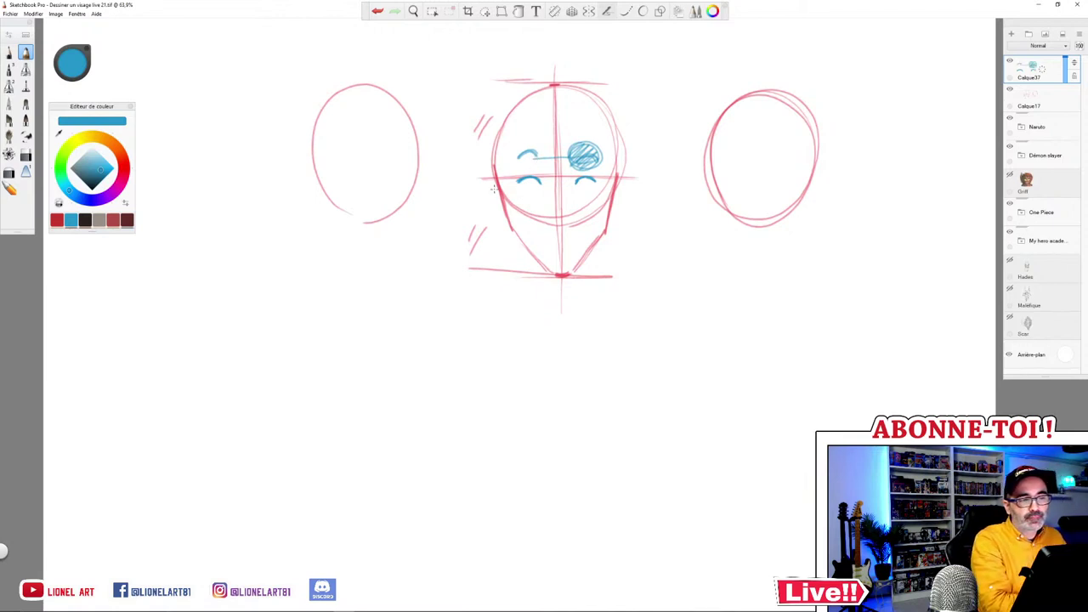
{"action": "left_click", "coordinate": [380, 12]}
{"action": "left_click", "coordinate": [379, 12]}
{"action": "left_click", "coordinate": [379, 12]}
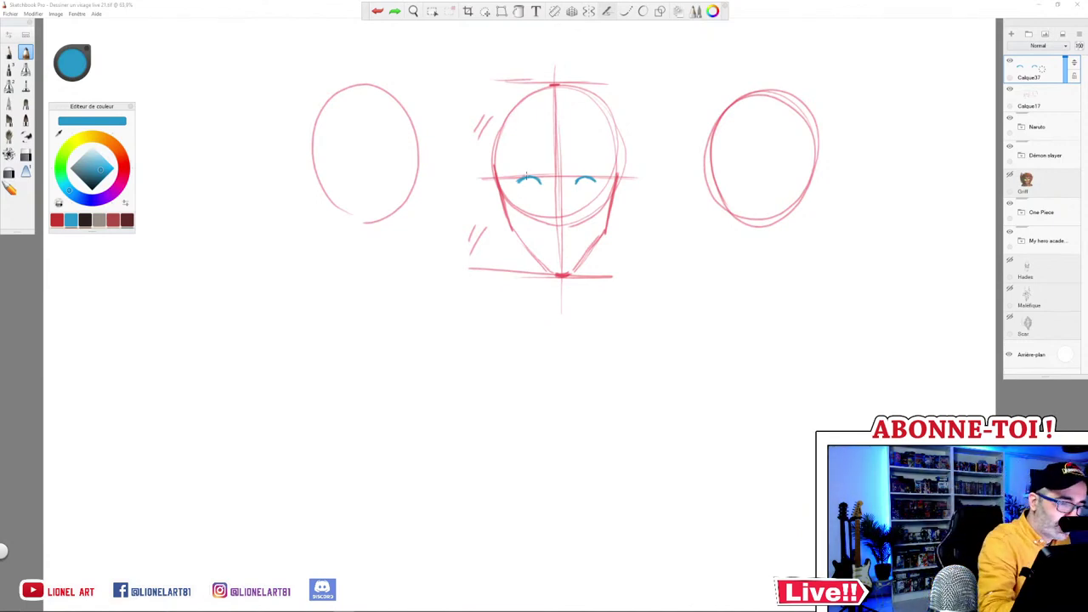
Step: Draw round irises with pupils under both eye arcs, and undo the small circle and arrow beside the head
{"action": "left_click_drag", "start_coordinate": [529, 179], "coordinate": [586, 182]}
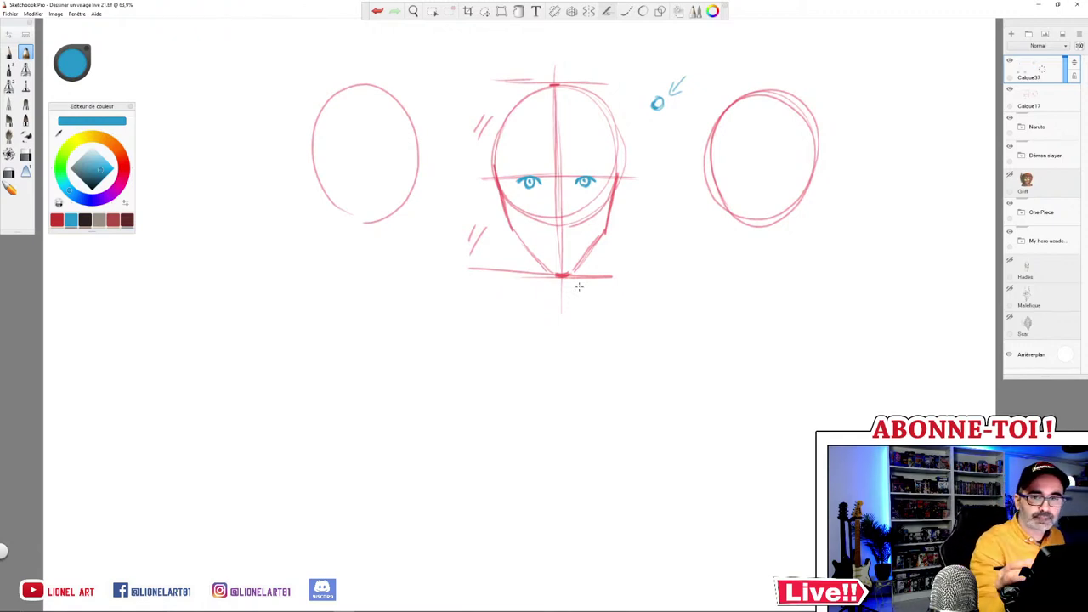
{"action": "left_click", "coordinate": [1063, 35]}
{"action": "left_click", "coordinate": [377, 11]}
{"action": "left_click", "coordinate": [376, 10]}
{"action": "left_click", "coordinate": [377, 10]}
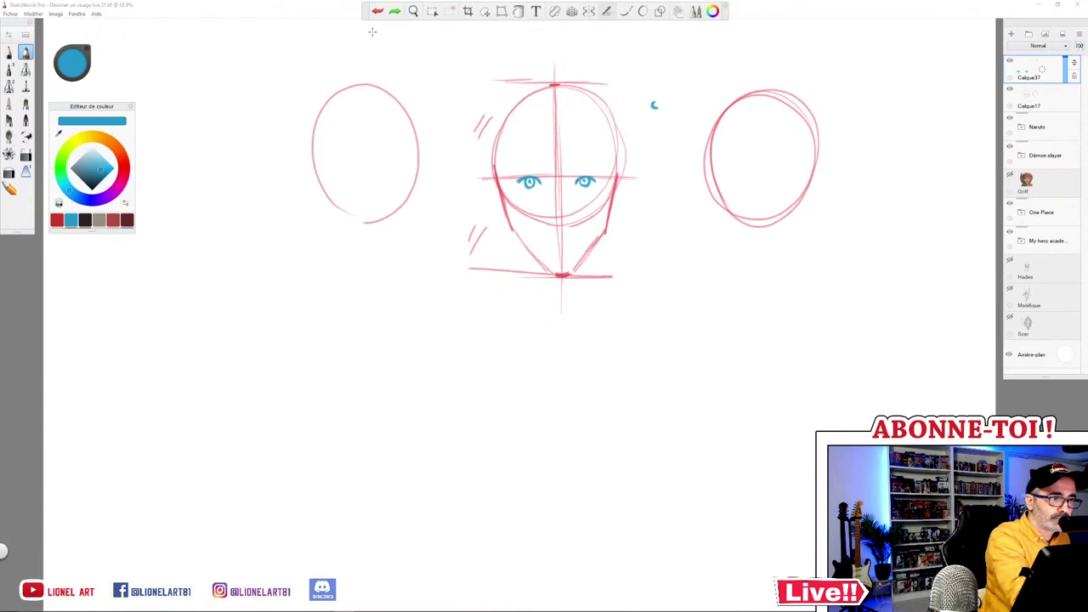
{"action": "left_click", "coordinate": [377, 10]}
{"action": "left_click", "coordinate": [377, 11]}
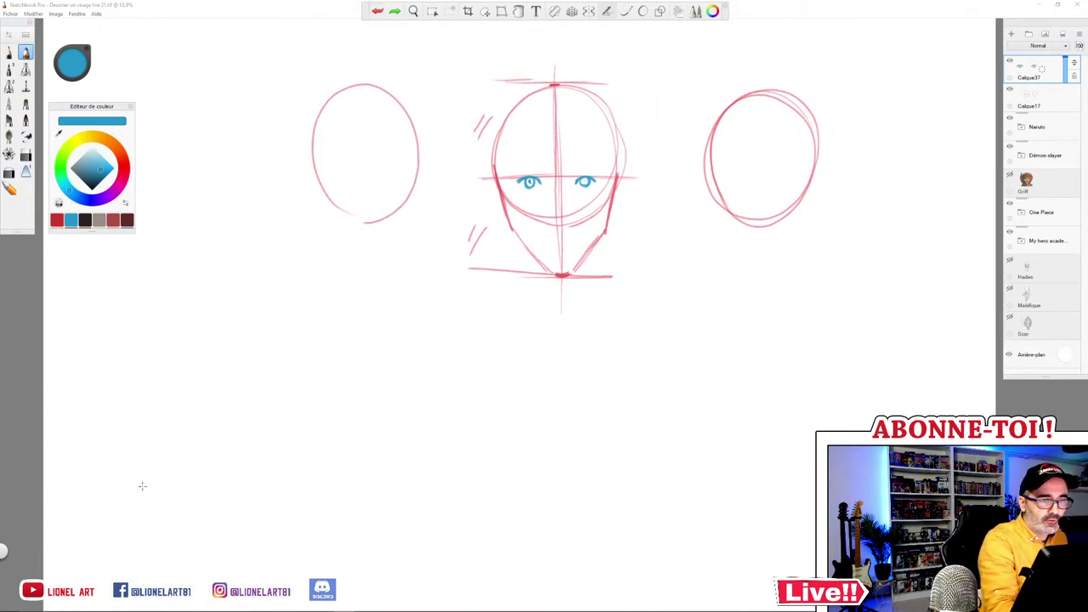
Step: Draw blue horizontal guides at the eye line, the chin and midway between them, and mark the nose base on the centre line
{"action": "left_click", "coordinate": [558, 226]}
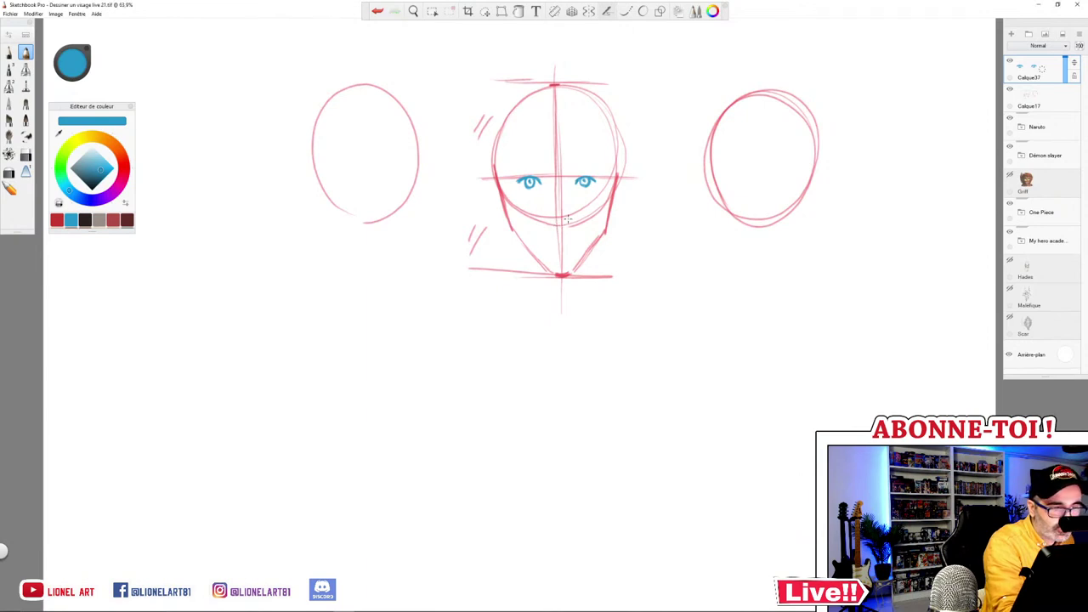
{"action": "left_click_drag", "start_coordinate": [495, 177], "coordinate": [547, 176]}
{"action": "left_click_drag", "start_coordinate": [496, 227], "coordinate": [579, 223]}
{"action": "left_click_drag", "start_coordinate": [494, 274], "coordinate": [607, 275]}
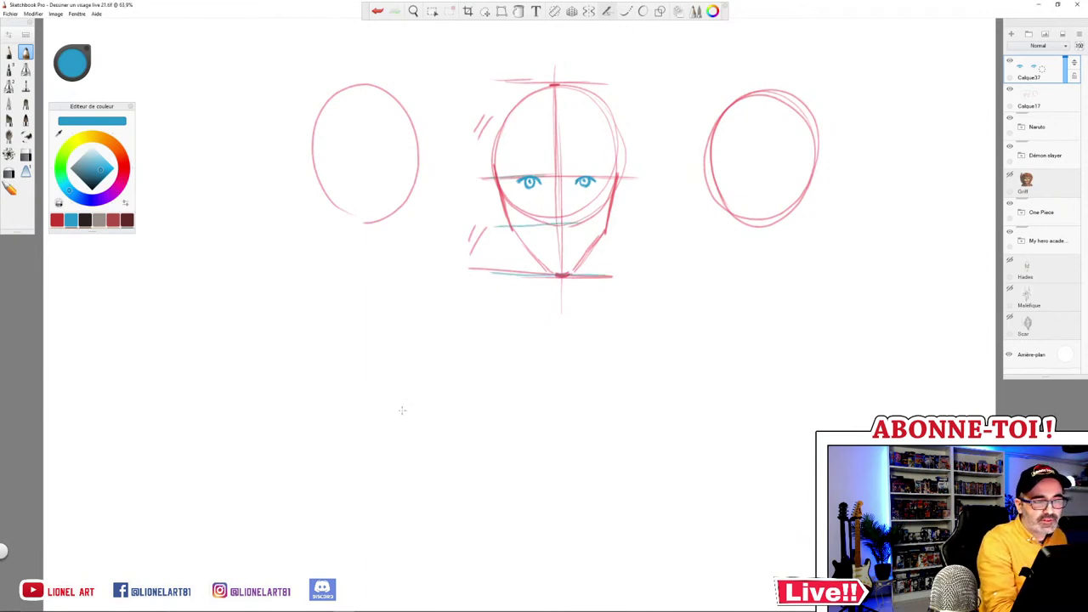
{"action": "left_click_drag", "start_coordinate": [554, 222], "coordinate": [566, 223]}
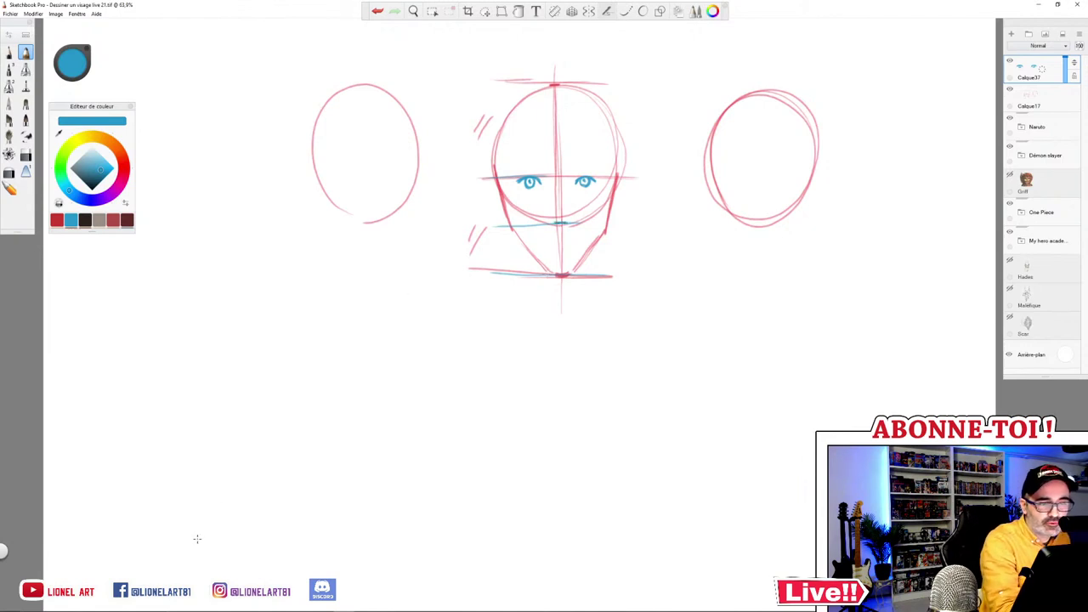
Step: Undo the blue horizontal guides and redraw a short nose base mark on the centre line
{"action": "left_click", "coordinate": [377, 10]}
{"action": "left_click", "coordinate": [377, 10]}
{"action": "left_click", "coordinate": [377, 10]}
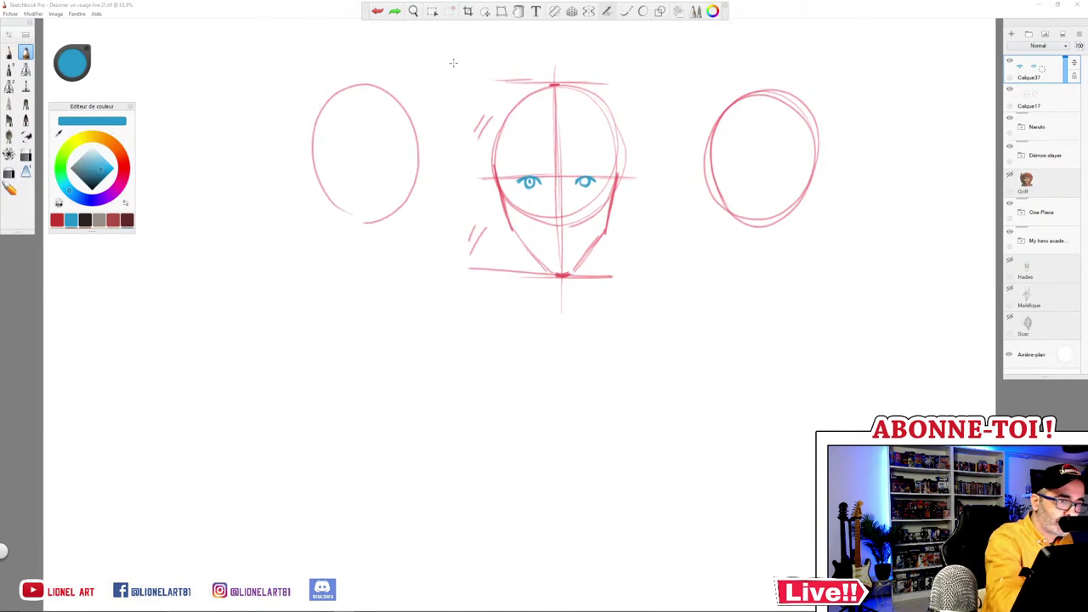
{"action": "left_click_drag", "start_coordinate": [554, 223], "coordinate": [558, 222]}
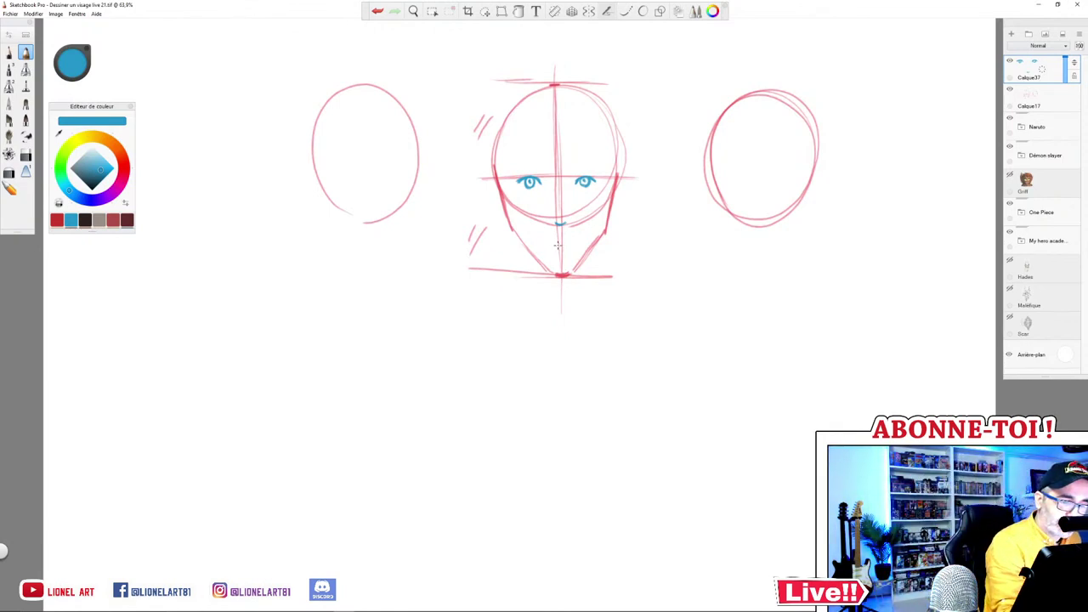
Step: Undo a blue vertical stroke from nose to chin, and draw a short horizontal mouth line midway between them
{"action": "left_click_drag", "start_coordinate": [558, 226], "coordinate": [561, 271]}
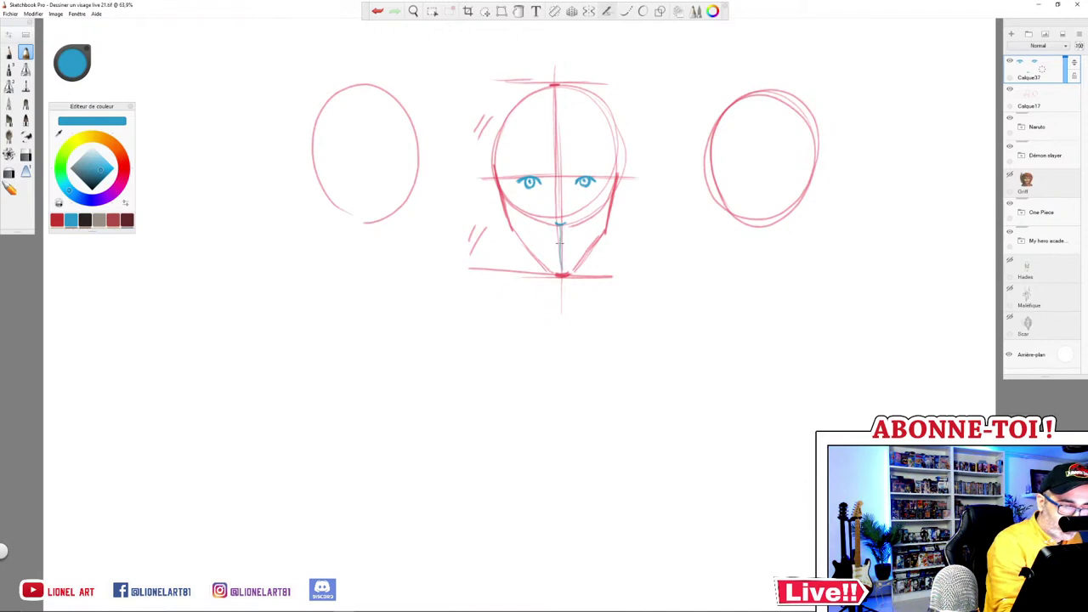
{"action": "left_click", "coordinate": [377, 11]}
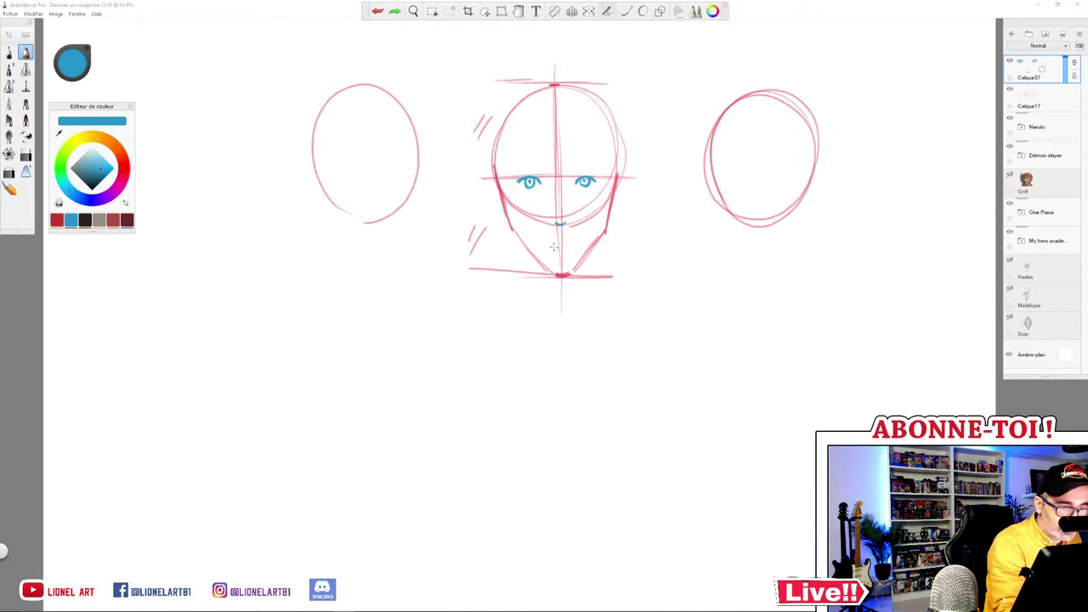
{"action": "left_click_drag", "start_coordinate": [551, 247], "coordinate": [566, 244]}
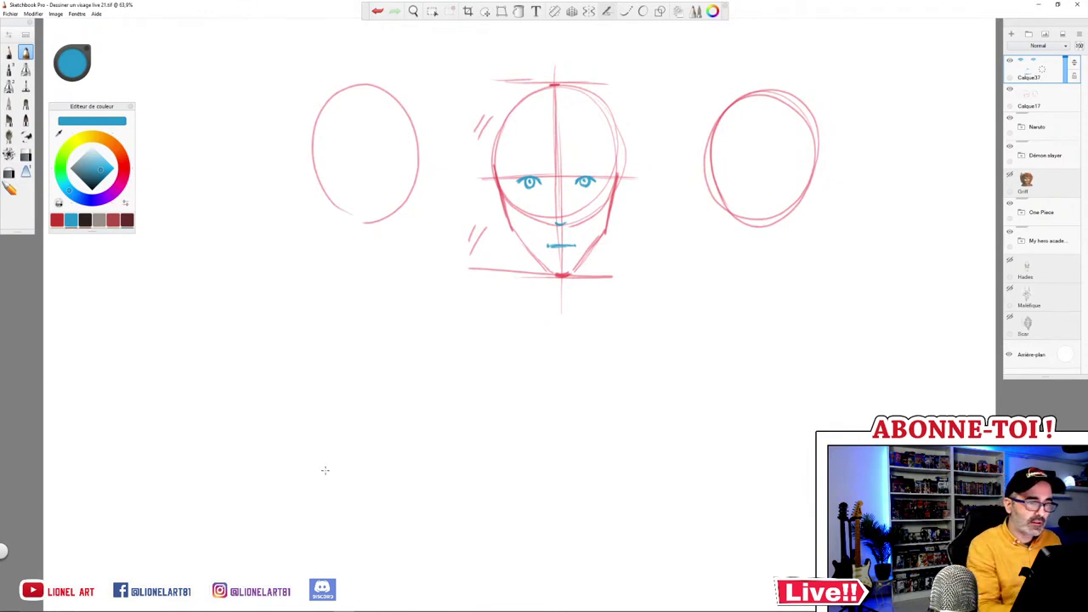
Step: Draw angled blue eyebrows above both eyes and erase the vertical strokes running down from their inner ends
{"action": "left_click_drag", "start_coordinate": [514, 169], "coordinate": [604, 165]}
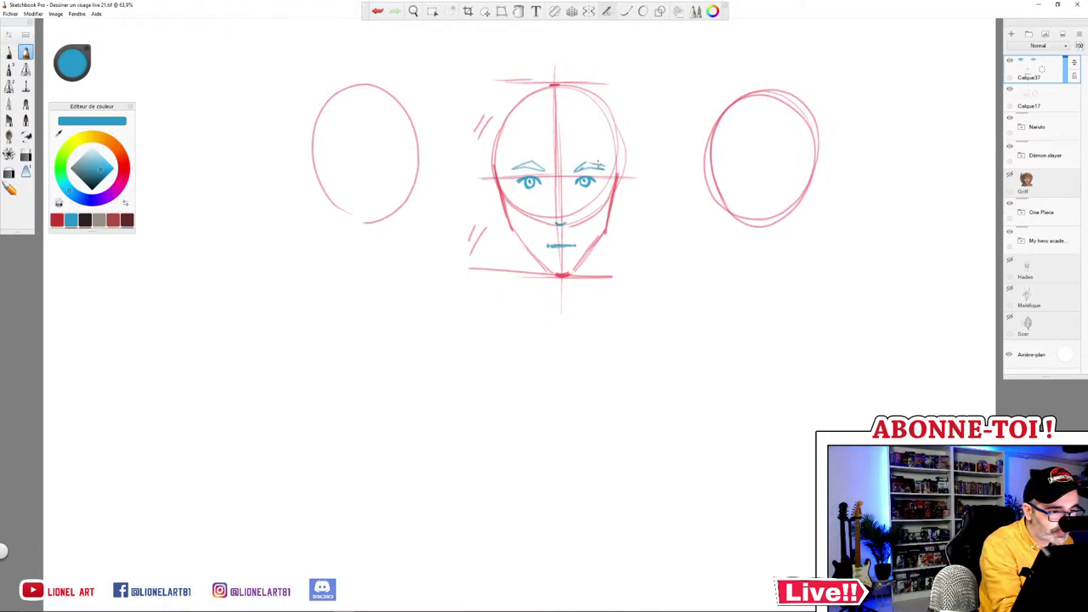
{"action": "mouse_move", "coordinate": [545, 168]}
{"action": "left_mouse_down"}
{"action": "mouse_move", "coordinate": [547, 187]}
{"action": "mouse_move", "coordinate": [570, 187]}
{"action": "mouse_move", "coordinate": [581, 165]}
{"action": "left_mouse_up"}
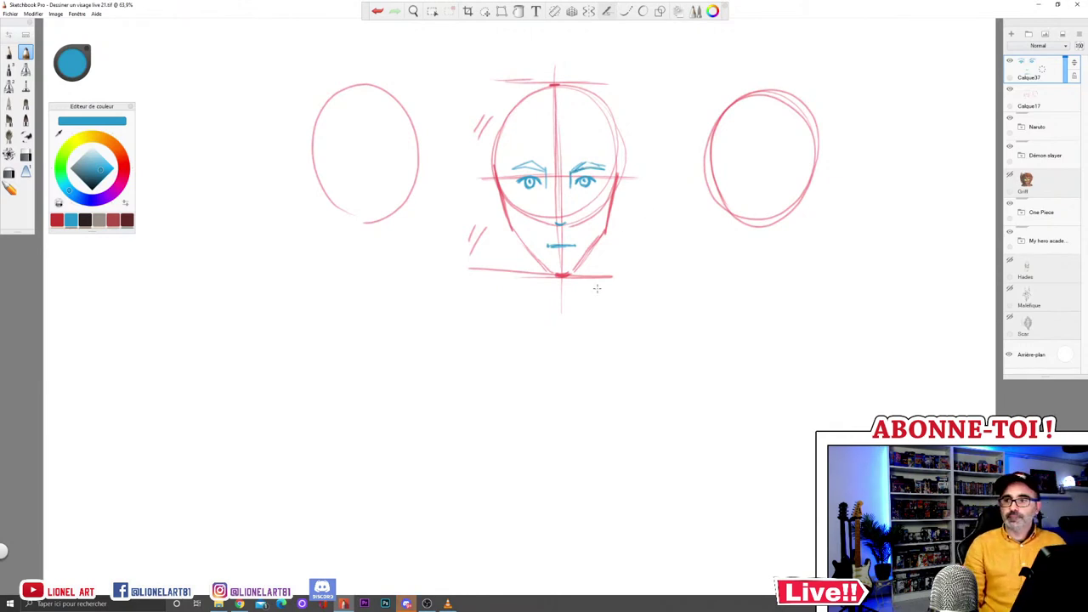
{"action": "key", "text": "e"}
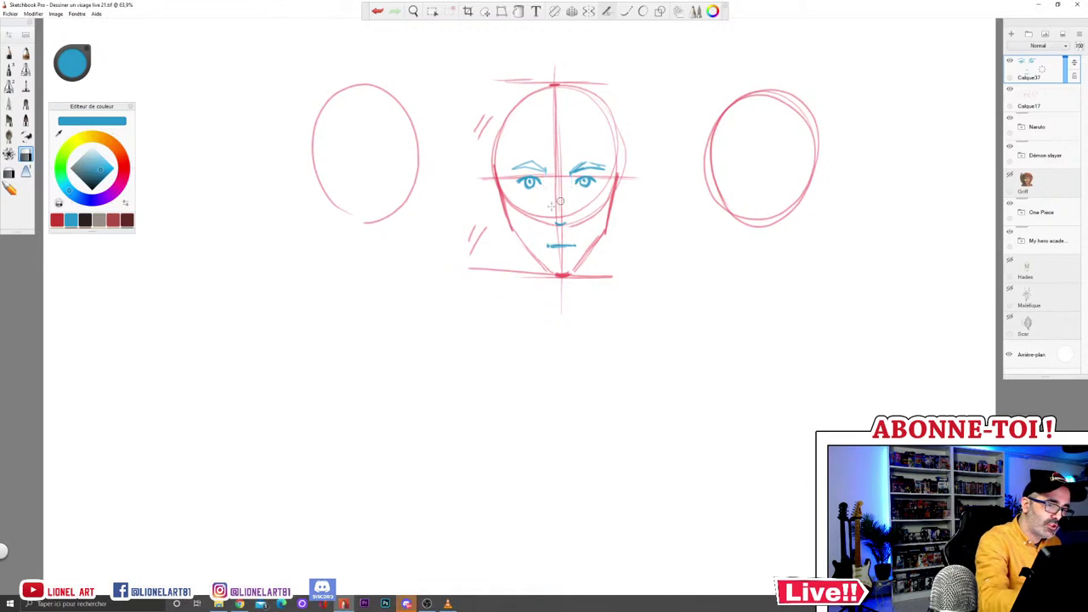
{"action": "key", "text": "e"}
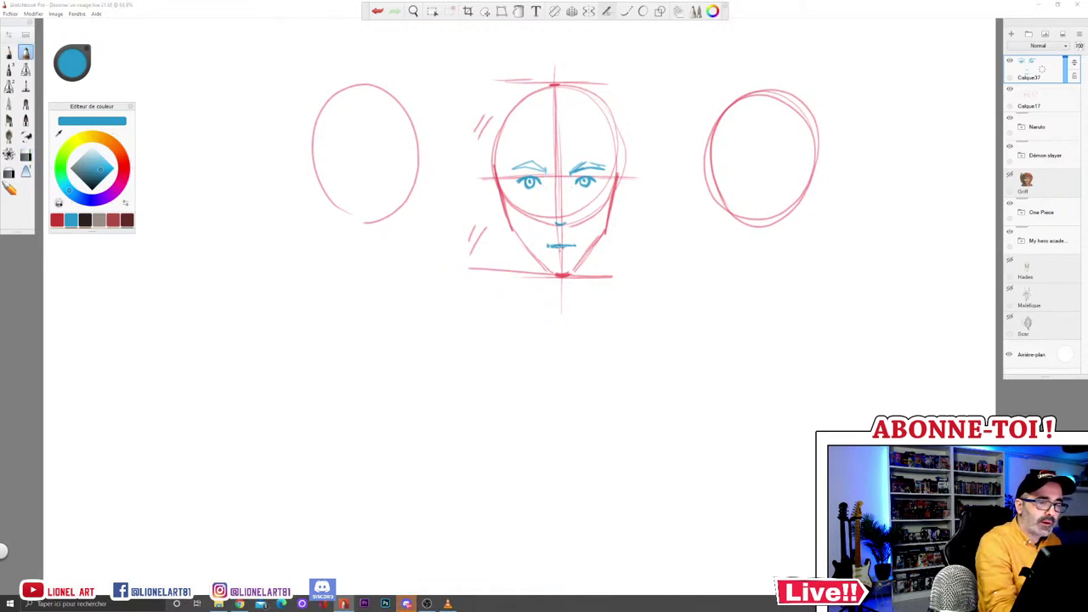
Step: Erase the thickened mouth and redraw it as a thin line broken at the centre, with a short lower-lip stroke beneath
{"action": "mouse_move", "coordinate": [561, 246]}
{"action": "left_mouse_down"}
{"action": "mouse_move", "coordinate": [543, 247]}
{"action": "mouse_move", "coordinate": [573, 245]}
{"action": "left_mouse_up"}
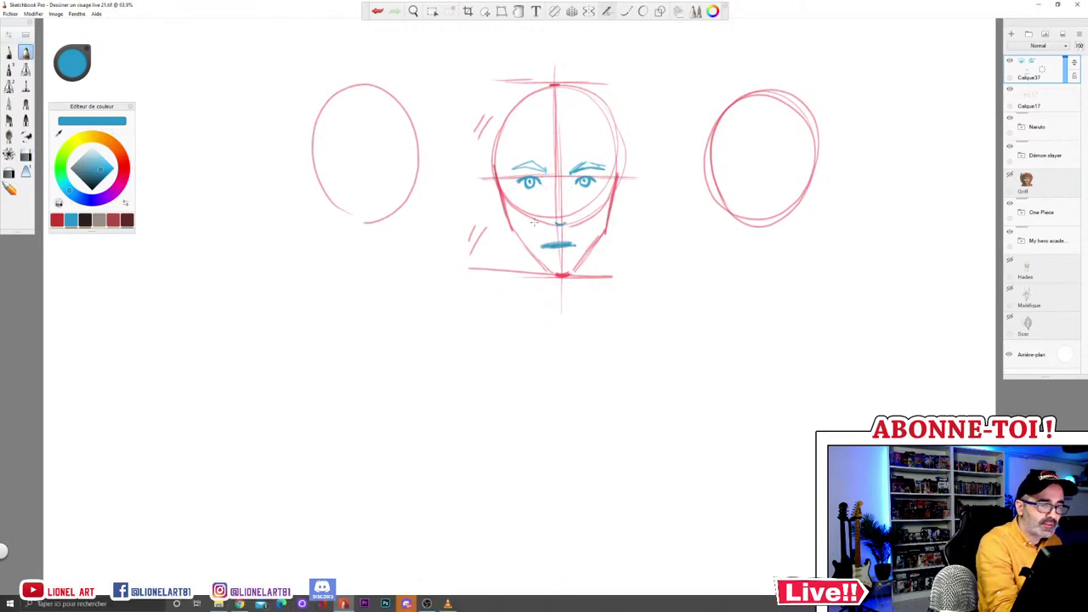
{"action": "key", "text": "bracketleft"}
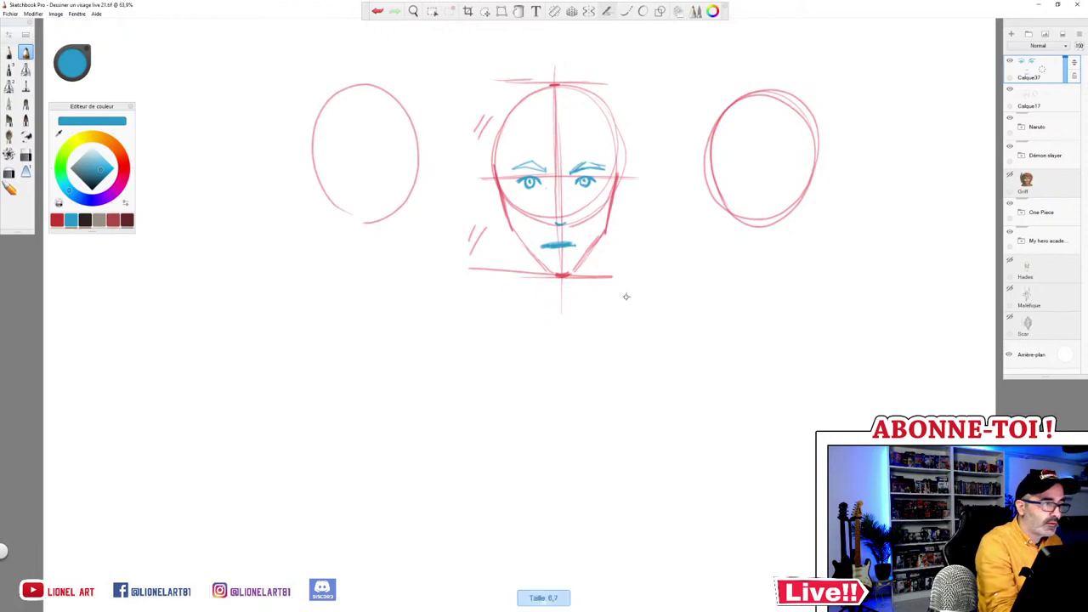
{"action": "key", "text": "e"}
{"action": "mouse_move", "coordinate": [559, 246]}
{"action": "left_mouse_down"}
{"action": "mouse_move", "coordinate": [541, 248]}
{"action": "mouse_move", "coordinate": [576, 246]}
{"action": "left_mouse_up"}
{"action": "key", "text": "e"}
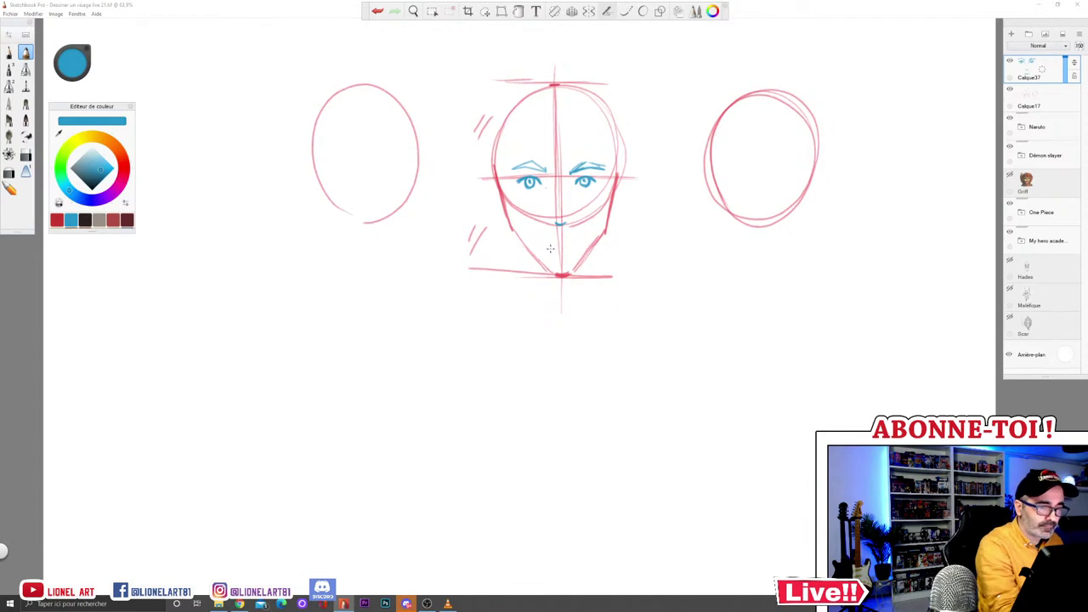
{"action": "left_click_drag", "start_coordinate": [545, 247], "coordinate": [573, 245]}
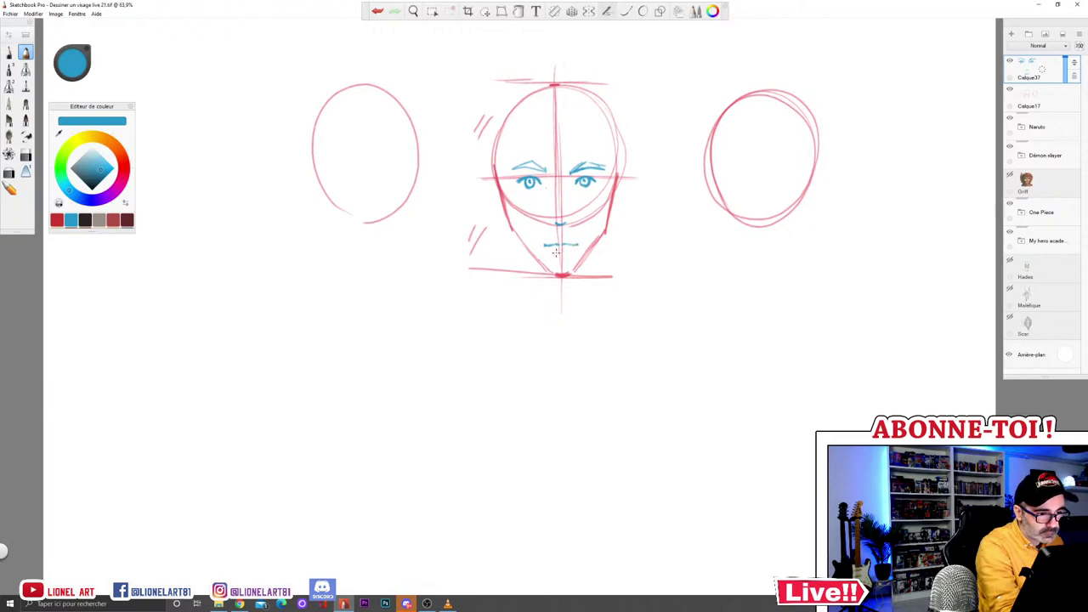
{"action": "left_click_drag", "start_coordinate": [551, 252], "coordinate": [564, 251]}
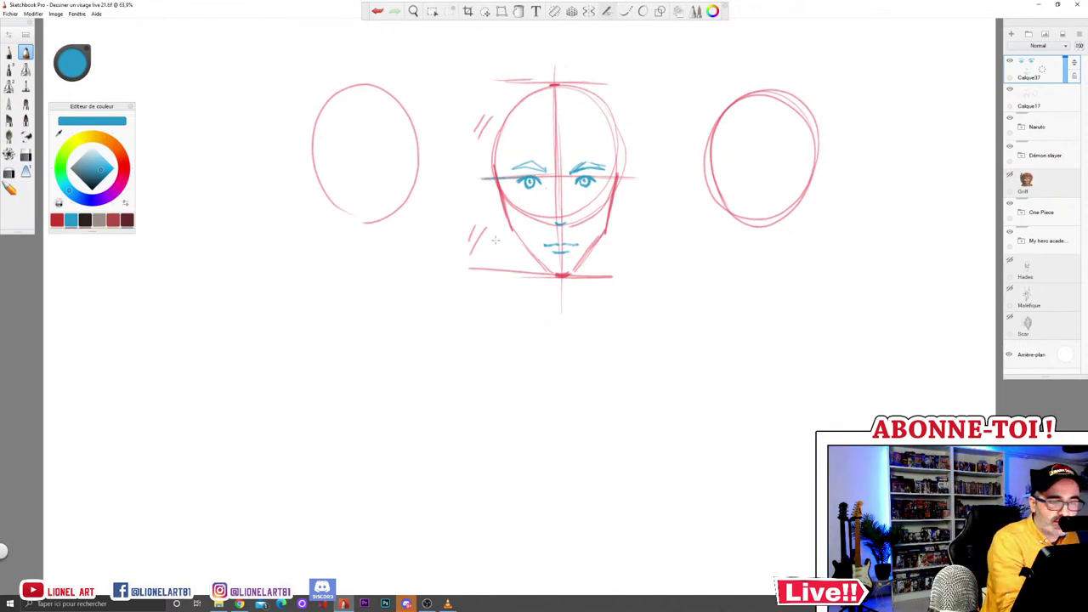
Step: Draw blue horizontal guides at the eye line and nose base, and undo an oversized ear outline sketched between them
{"action": "left_click_drag", "start_coordinate": [510, 225], "coordinate": [630, 226]}
{"action": "left_click_drag", "start_coordinate": [514, 226], "coordinate": [634, 223]}
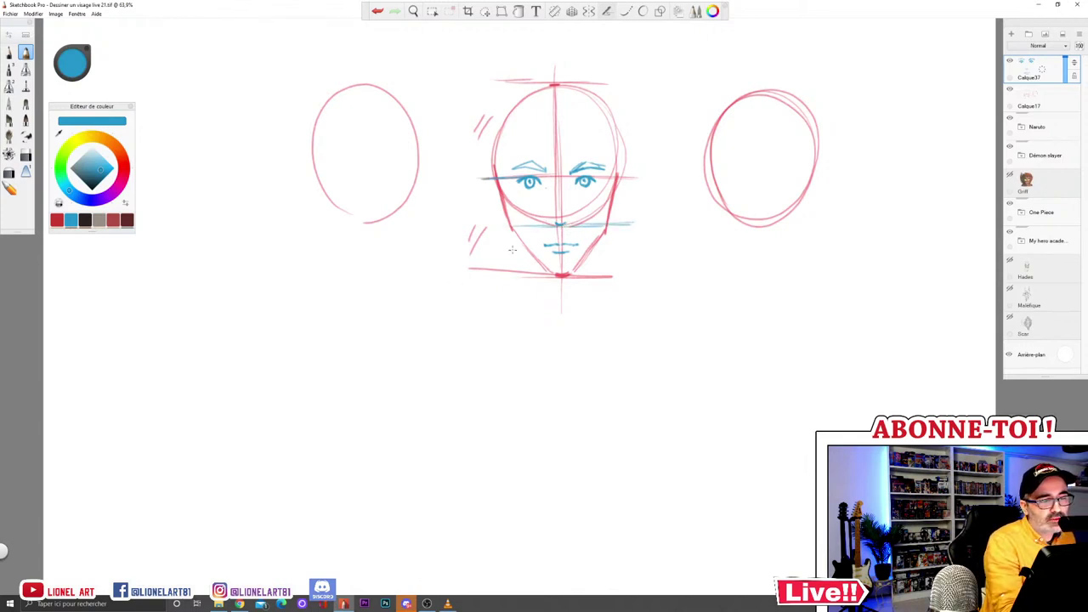
{"action": "mouse_move", "coordinate": [500, 180]}
{"action": "left_mouse_down"}
{"action": "mouse_move", "coordinate": [481, 177]}
{"action": "mouse_move", "coordinate": [476, 209]}
{"action": "mouse_move", "coordinate": [509, 226]}
{"action": "left_mouse_up"}
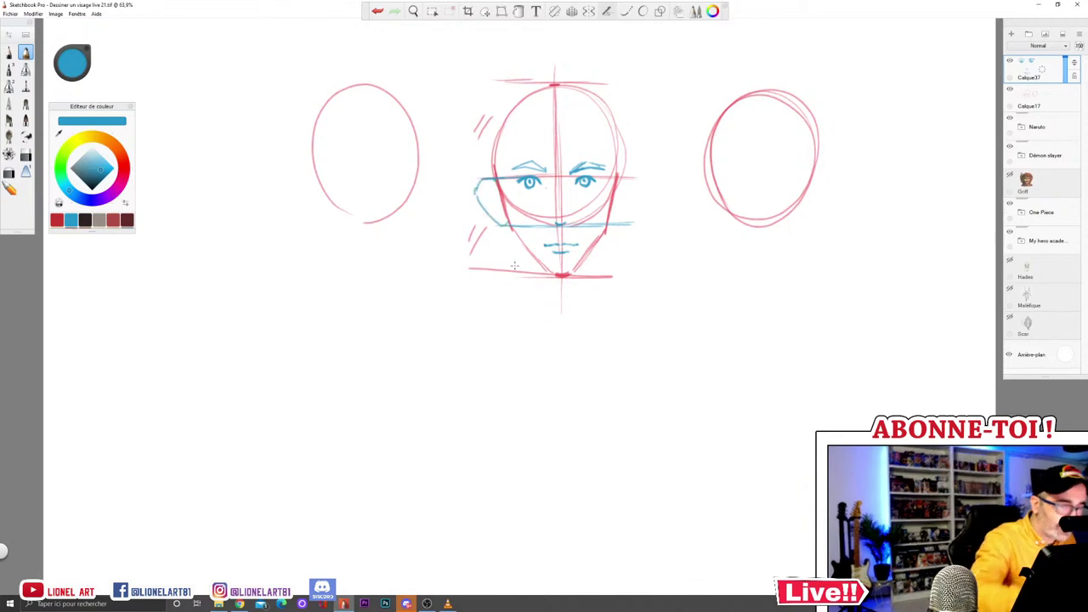
{"action": "left_click", "coordinate": [379, 11]}
{"action": "left_click", "coordinate": [376, 11]}
{"action": "left_click", "coordinate": [376, 10]}
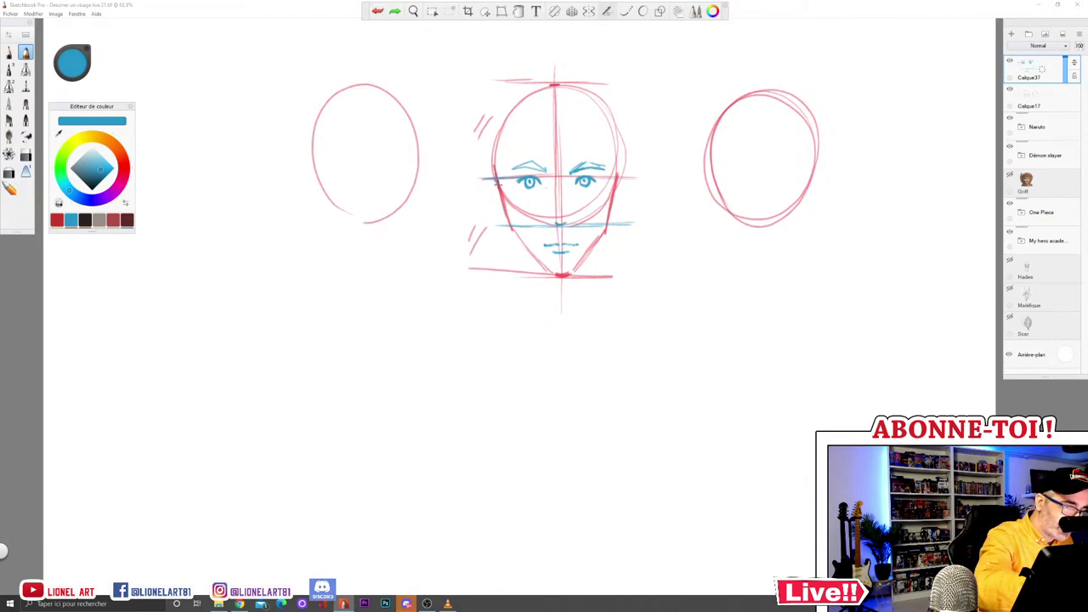
Step: Draw both ears between the eye line and nose base with inner contours, and mark their height beside one ear
{"action": "left_click_drag", "start_coordinate": [498, 184], "coordinate": [492, 204]}
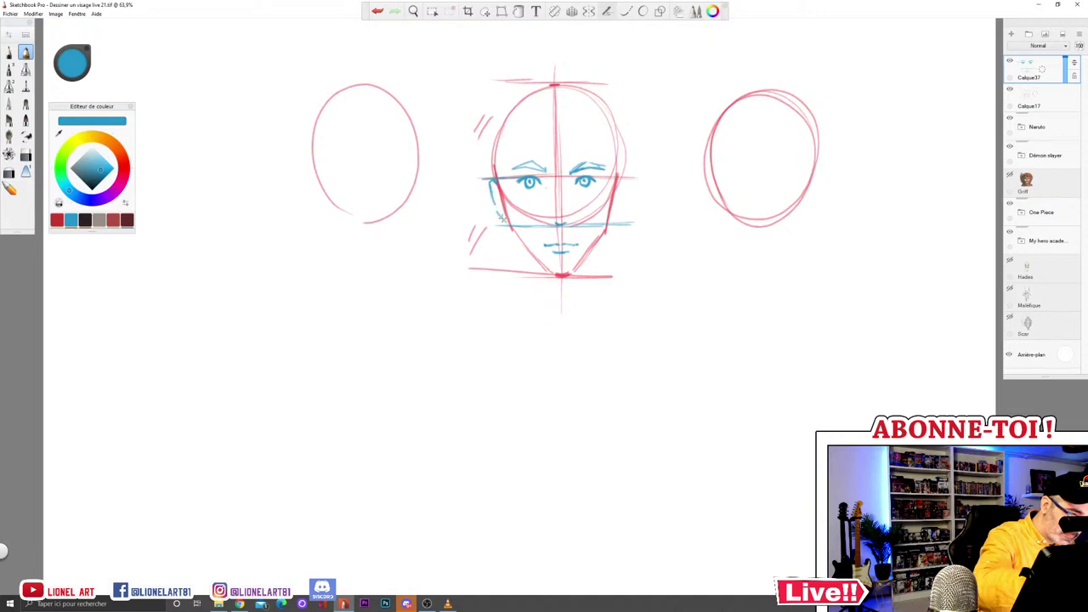
{"action": "left_click_drag", "start_coordinate": [501, 197], "coordinate": [496, 200]}
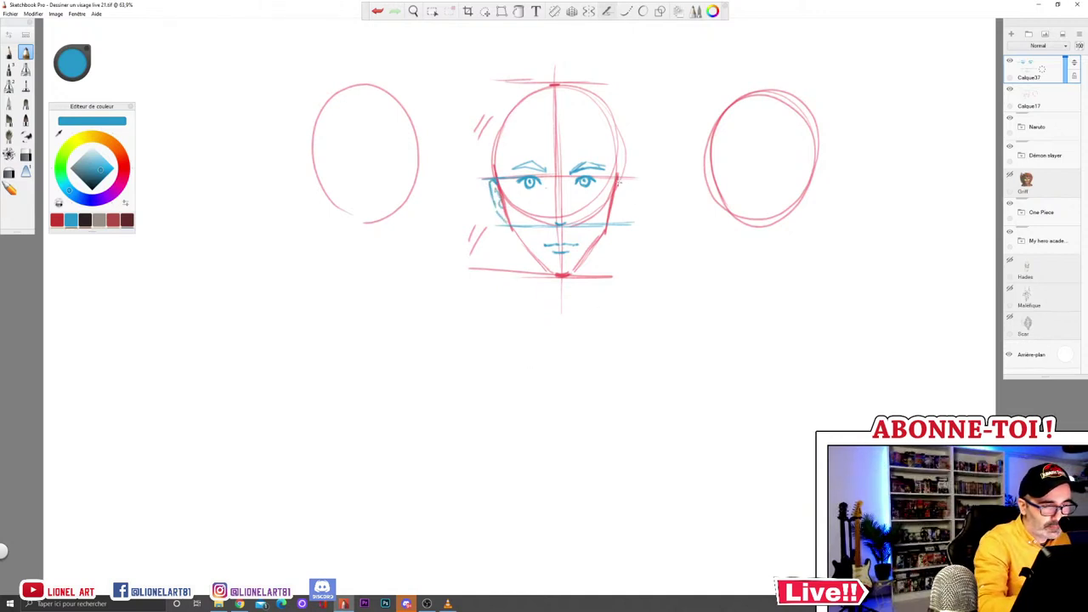
{"action": "mouse_move", "coordinate": [611, 221]}
{"action": "left_mouse_down"}
{"action": "mouse_move", "coordinate": [623, 190]}
{"action": "mouse_move", "coordinate": [614, 204]}
{"action": "left_mouse_up"}
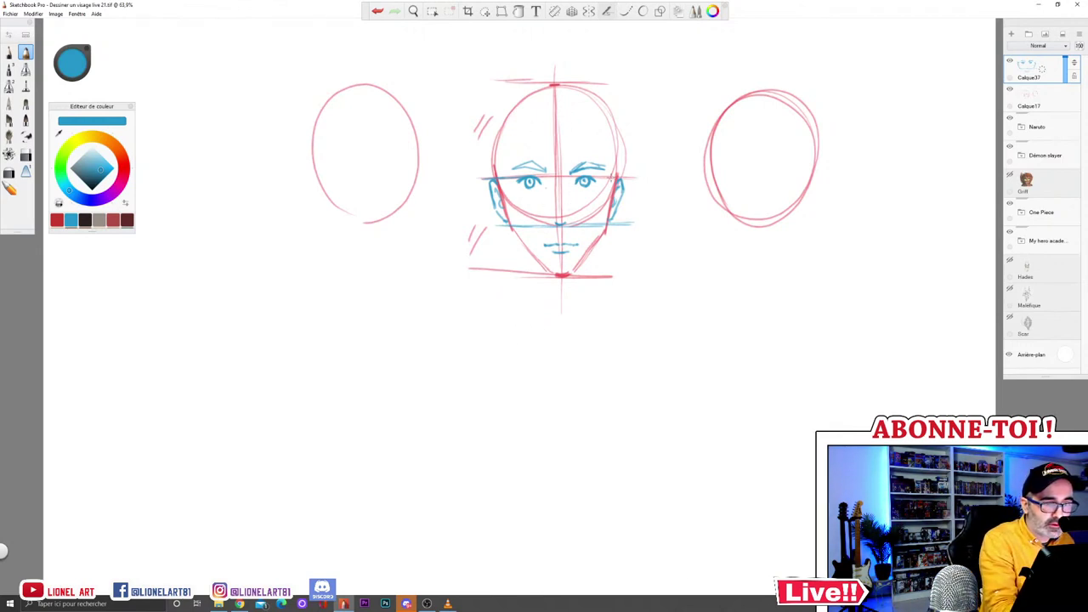
{"action": "mouse_move", "coordinate": [597, 175]}
{"action": "left_mouse_down"}
{"action": "mouse_move", "coordinate": [625, 214]}
{"action": "mouse_move", "coordinate": [611, 222]}
{"action": "mouse_move", "coordinate": [645, 193]}
{"action": "mouse_move", "coordinate": [631, 223]}
{"action": "left_mouse_up"}
{"action": "mouse_move", "coordinate": [627, 182]}
{"action": "left_mouse_down"}
{"action": "mouse_move", "coordinate": [638, 183]}
{"action": "mouse_move", "coordinate": [637, 218]}
{"action": "left_mouse_up"}
Step: Draw a straight hairline with temple lines down to the ears, and outline and hatch the hair on the skull
{"action": "mouse_move", "coordinate": [553, 136]}
{"action": "left_mouse_down"}
{"action": "mouse_move", "coordinate": [557, 171]}
{"action": "mouse_move", "coordinate": [547, 128]}
{"action": "mouse_move", "coordinate": [595, 125]}
{"action": "left_mouse_up"}
{"action": "mouse_move", "coordinate": [526, 125]}
{"action": "left_mouse_down"}
{"action": "mouse_move", "coordinate": [590, 137]}
{"action": "mouse_move", "coordinate": [535, 123]}
{"action": "mouse_move", "coordinate": [505, 143]}
{"action": "mouse_move", "coordinate": [513, 127]}
{"action": "mouse_move", "coordinate": [501, 151]}
{"action": "left_mouse_up"}
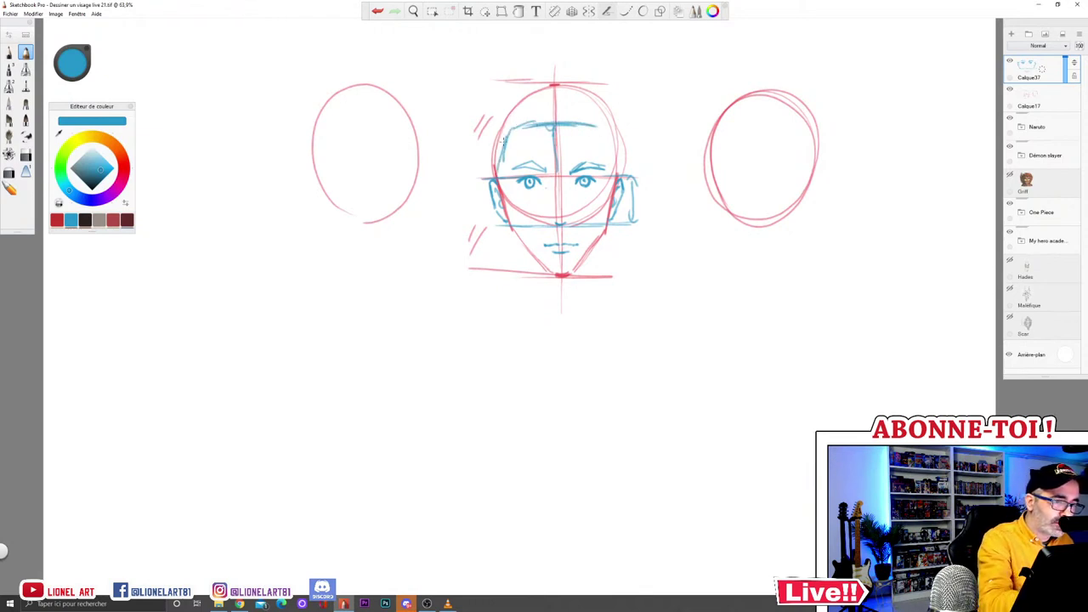
{"action": "left_click_drag", "start_coordinate": [602, 134], "coordinate": [614, 172]}
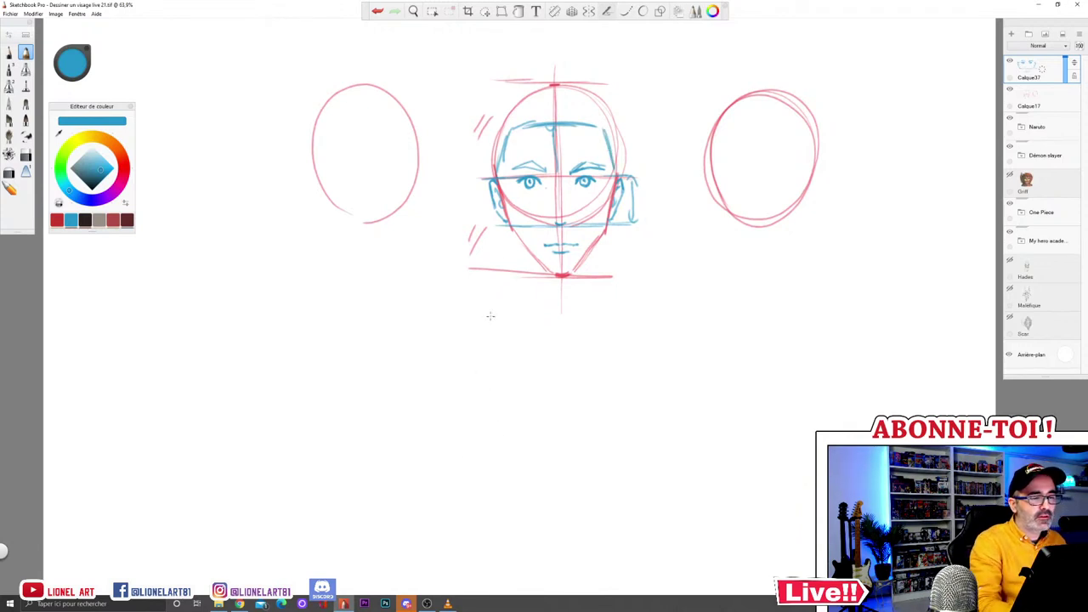
{"action": "mouse_move", "coordinate": [531, 91]}
{"action": "left_mouse_down"}
{"action": "mouse_move", "coordinate": [586, 89]}
{"action": "mouse_move", "coordinate": [520, 96]}
{"action": "mouse_move", "coordinate": [500, 164]}
{"action": "left_mouse_up"}
{"action": "mouse_move", "coordinate": [519, 114]}
{"action": "left_mouse_down"}
{"action": "mouse_move", "coordinate": [567, 84]}
{"action": "mouse_move", "coordinate": [536, 117]}
{"action": "mouse_move", "coordinate": [592, 99]}
{"action": "mouse_move", "coordinate": [616, 116]}
{"action": "left_mouse_up"}
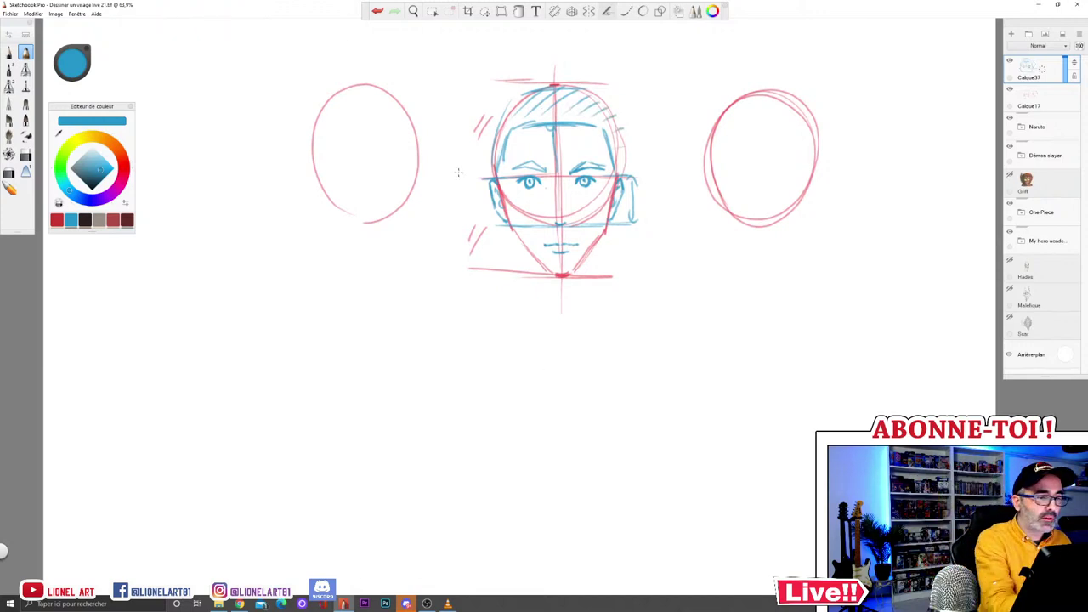
Step: Erase the straight hairline and redraw it dipping at the centre, with raised corners running into the temples
{"action": "left_click", "coordinate": [26, 155]}
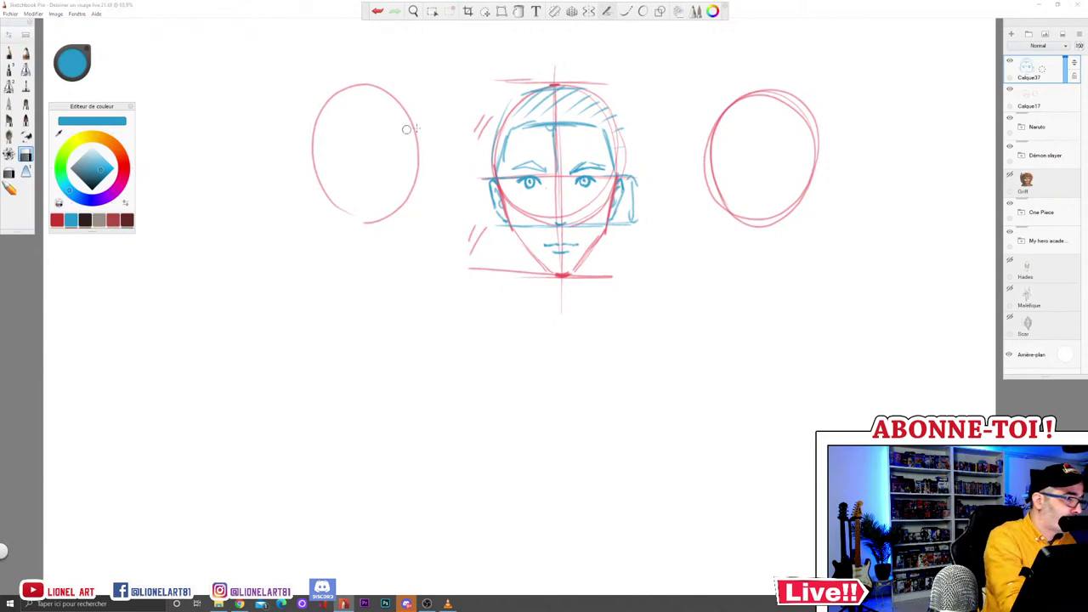
{"action": "key", "text": "b"}
{"action": "left_click_drag", "start_coordinate": [524, 125], "coordinate": [589, 124]}
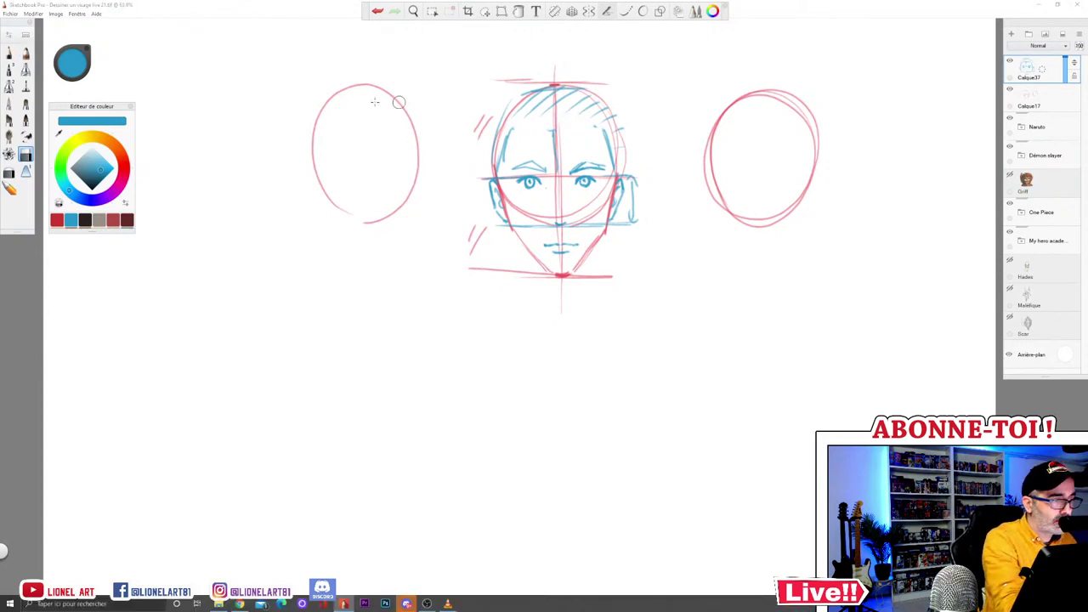
{"action": "left_click", "coordinate": [26, 53]}
{"action": "mouse_move", "coordinate": [518, 119]}
{"action": "left_mouse_down"}
{"action": "mouse_move", "coordinate": [561, 128]}
{"action": "mouse_move", "coordinate": [593, 114]}
{"action": "mouse_move", "coordinate": [510, 124]}
{"action": "mouse_move", "coordinate": [502, 148]}
{"action": "left_mouse_up"}
{"action": "left_click_drag", "start_coordinate": [593, 116], "coordinate": [608, 131]}
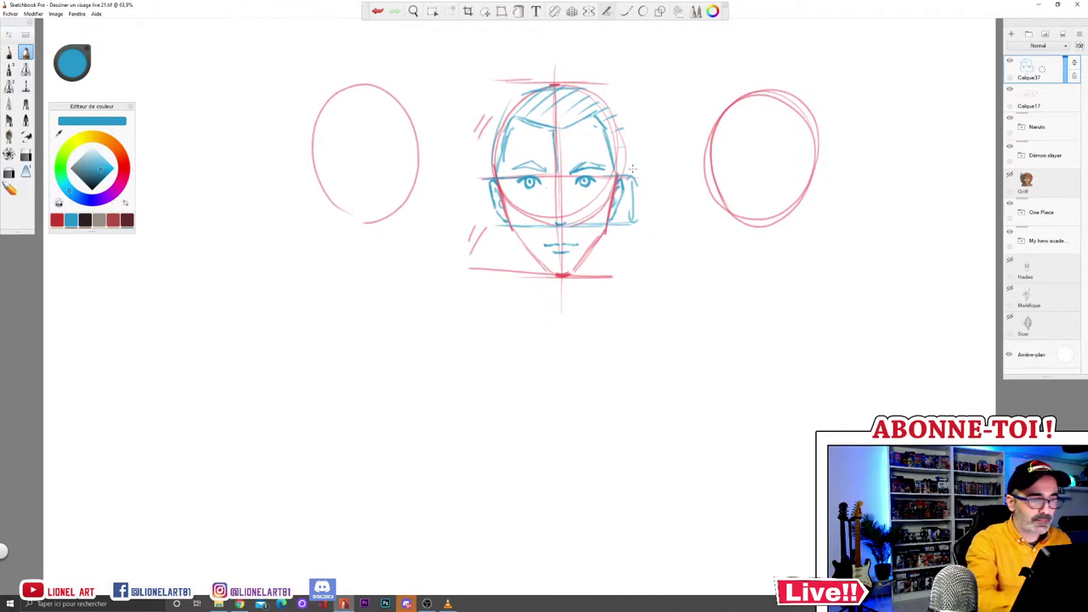
{"action": "left_click_drag", "start_coordinate": [600, 113], "coordinate": [610, 160]}
{"action": "mouse_move", "coordinate": [529, 125]}
{"action": "left_mouse_down"}
{"action": "mouse_move", "coordinate": [520, 128]}
{"action": "mouse_move", "coordinate": [562, 127]}
{"action": "left_mouse_up"}
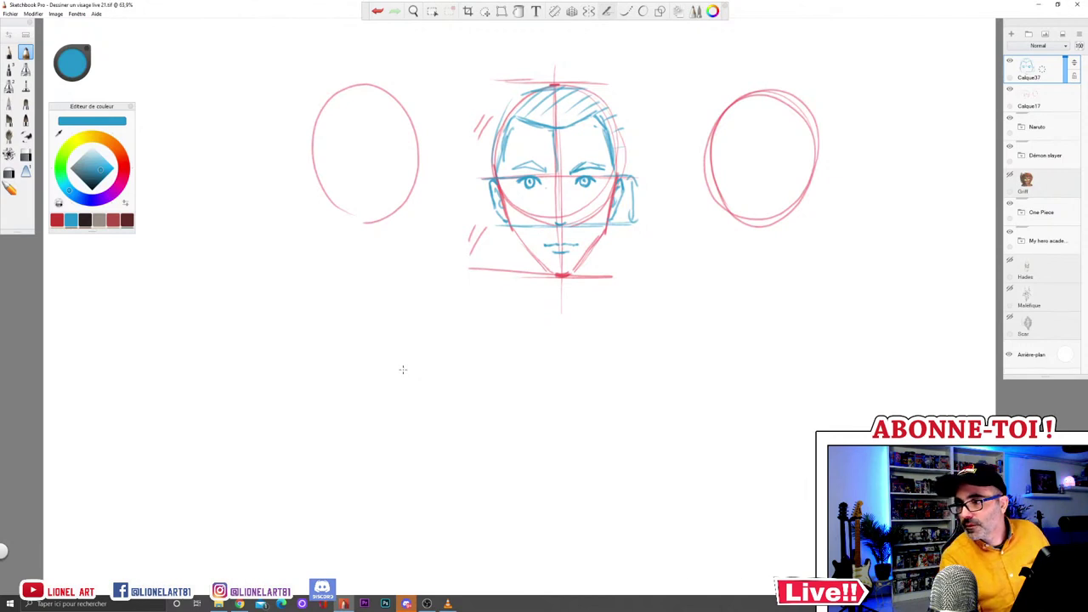
Step: Lower the opacity of the red construction layer and the blue sketch layer, and add a new layer on top
{"action": "left_click", "coordinate": [1051, 96]}
{"action": "left_click", "coordinate": [1066, 99]}
{"action": "left_click", "coordinate": [1064, 75]}
{"action": "left_click_drag", "start_coordinate": [1065, 73], "coordinate": [1066, 75]}
{"action": "left_click", "coordinate": [1012, 35]}
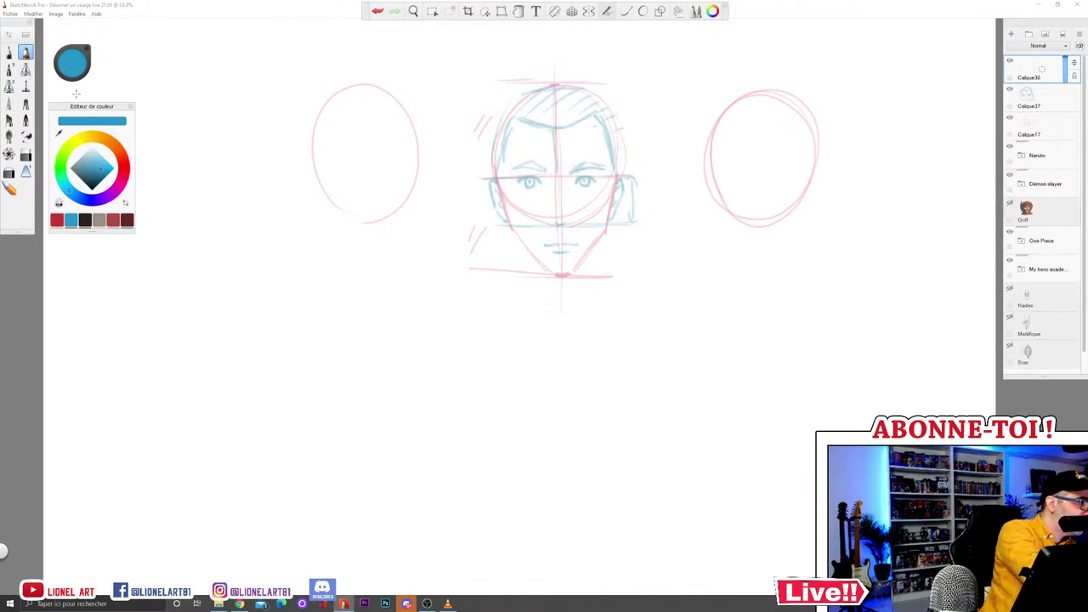
Step: Switch the drawing colour to near-black, and undo an arrow sketched towards the hair
{"action": "left_click", "coordinate": [85, 220]}
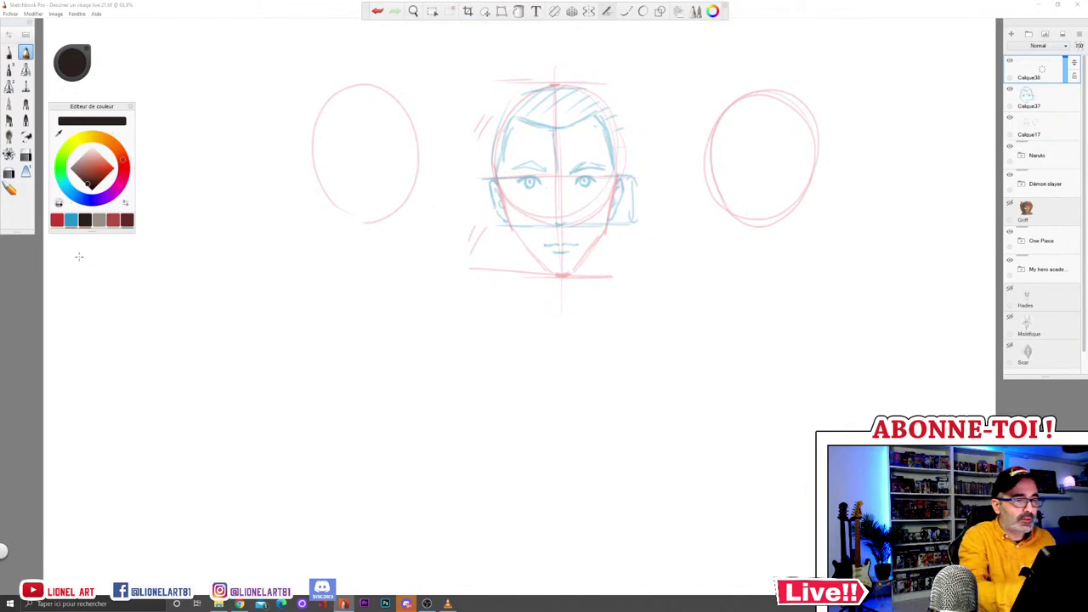
{"action": "mouse_move", "coordinate": [666, 75]}
{"action": "left_mouse_down"}
{"action": "mouse_move", "coordinate": [629, 109]}
{"action": "mouse_move", "coordinate": [663, 97]}
{"action": "left_mouse_up"}
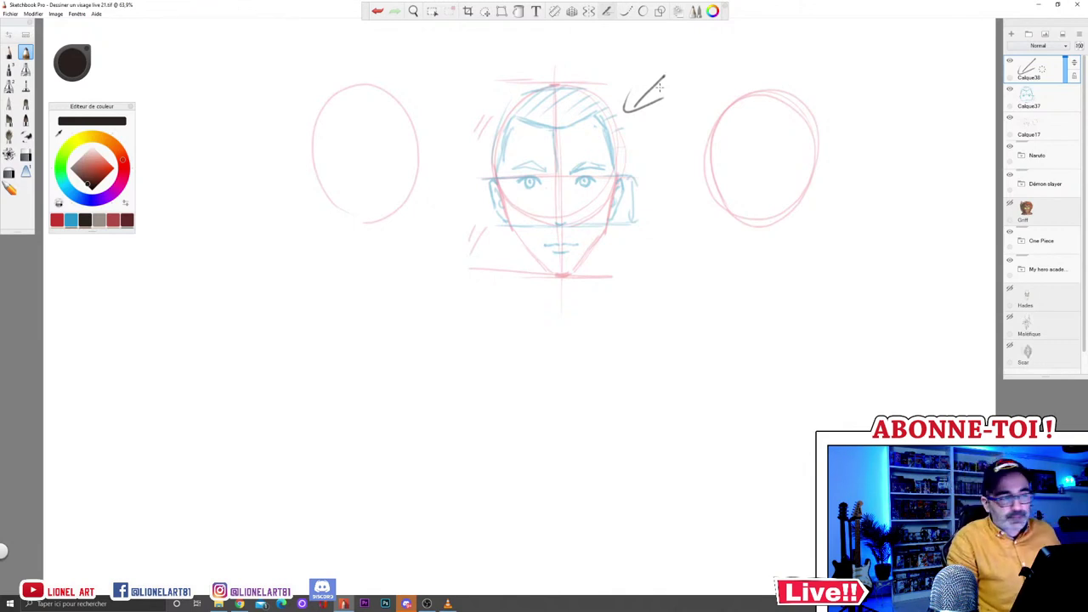
{"action": "key", "text": "ctrl+z"}
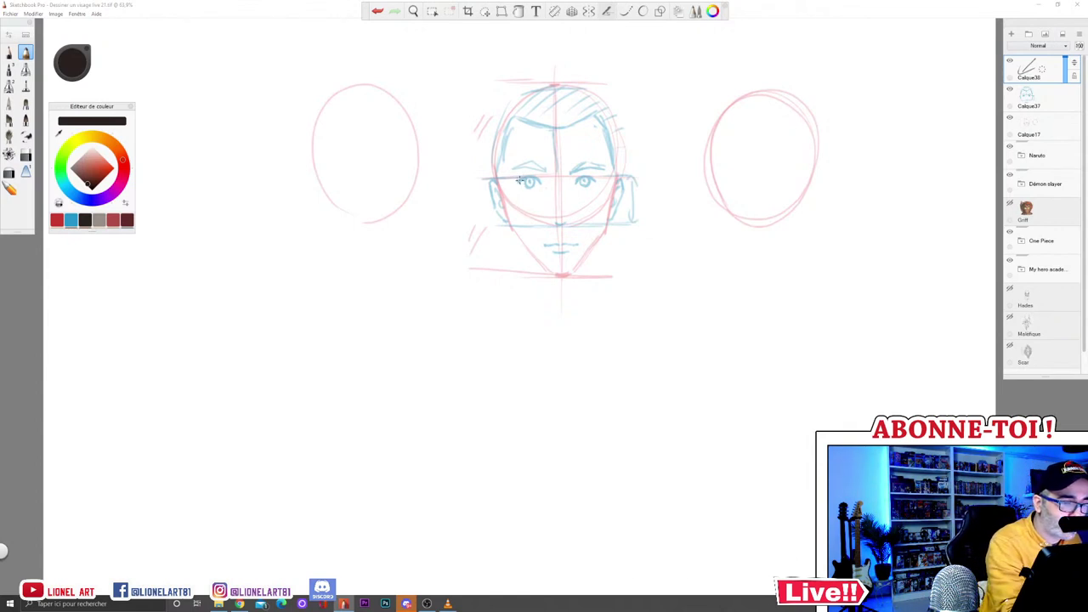
Step: Ink the eyes, eyebrows, mouth and nose base in near-black over the faded blue sketch
{"action": "left_click_drag", "start_coordinate": [518, 181], "coordinate": [595, 176]}
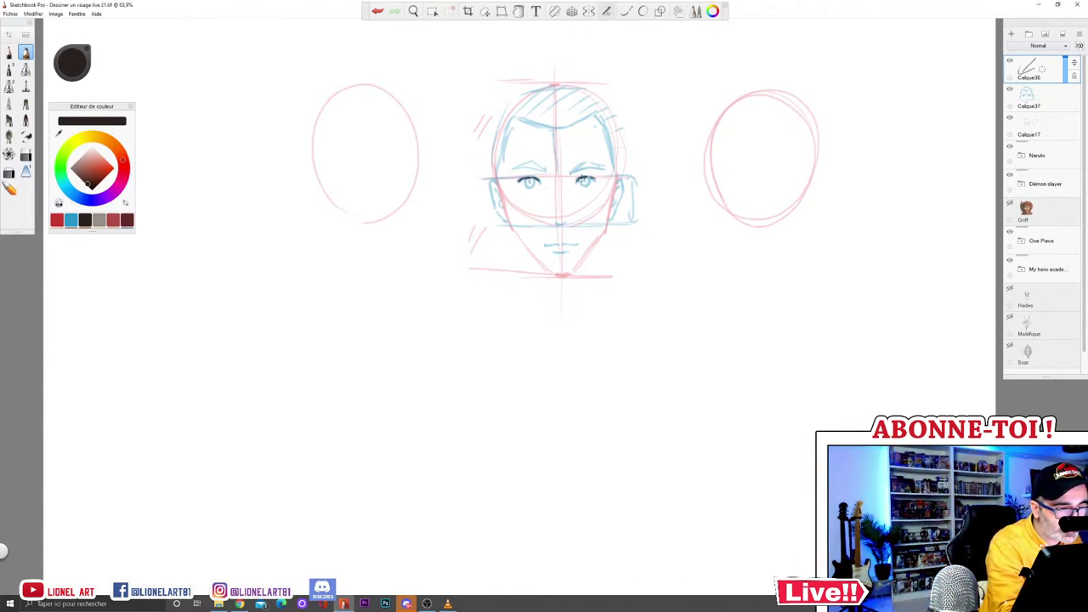
{"action": "mouse_move", "coordinate": [525, 181]}
{"action": "left_mouse_down"}
{"action": "mouse_move", "coordinate": [590, 185]}
{"action": "mouse_move", "coordinate": [546, 180]}
{"action": "mouse_move", "coordinate": [605, 166]}
{"action": "left_mouse_up"}
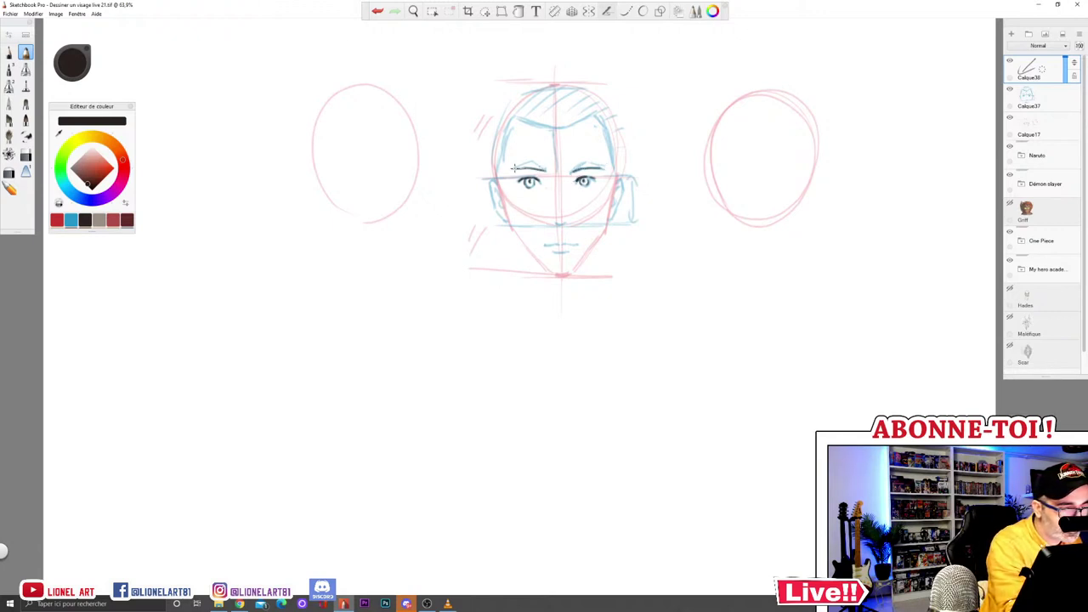
{"action": "mouse_move", "coordinate": [508, 169]}
{"action": "left_mouse_down"}
{"action": "mouse_move", "coordinate": [594, 162]}
{"action": "mouse_move", "coordinate": [572, 172]}
{"action": "mouse_move", "coordinate": [601, 166]}
{"action": "left_mouse_up"}
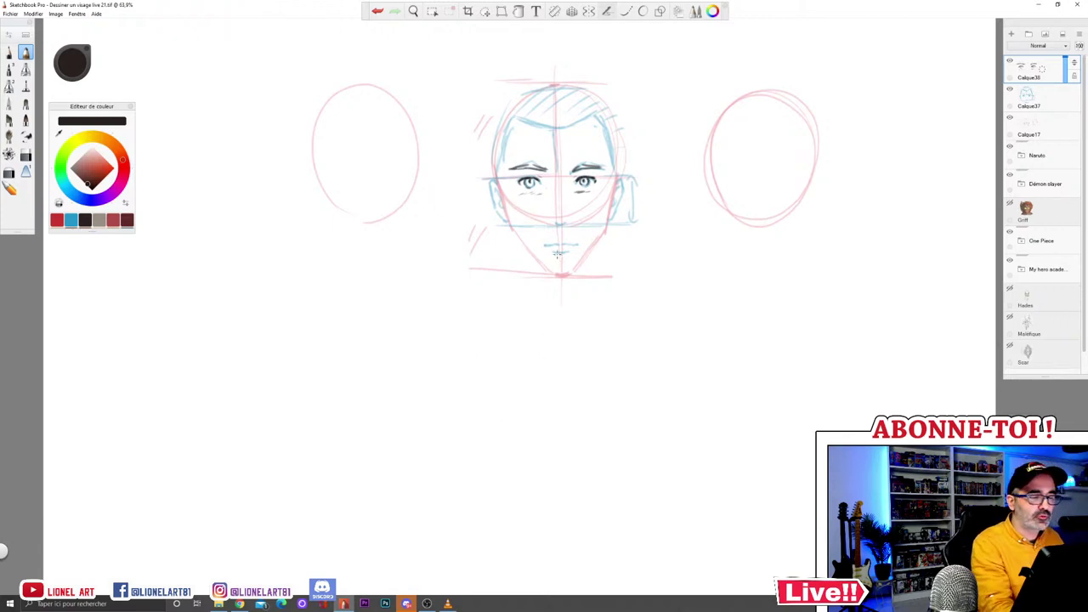
{"action": "mouse_move", "coordinate": [545, 246]}
{"action": "left_mouse_down"}
{"action": "mouse_move", "coordinate": [578, 246]}
{"action": "mouse_move", "coordinate": [554, 252]}
{"action": "mouse_move", "coordinate": [568, 253]}
{"action": "mouse_move", "coordinate": [565, 224]}
{"action": "left_mouse_up"}
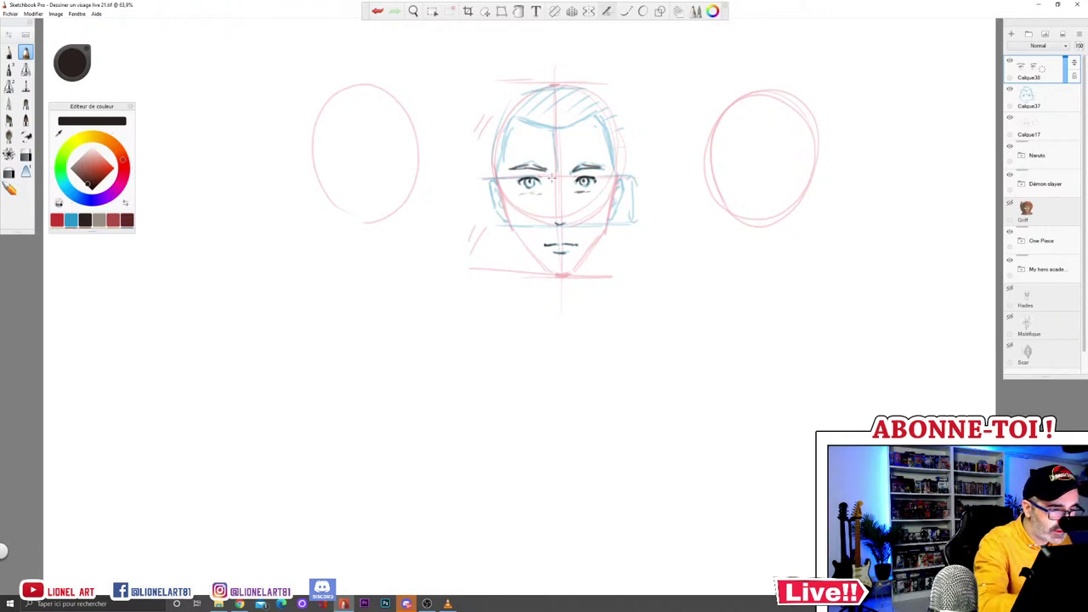
Step: Ink both ears, the jawline, the chin and the sides of the face in near-black over the faded sketch
{"action": "mouse_move", "coordinate": [493, 179]}
{"action": "left_mouse_down"}
{"action": "mouse_move", "coordinate": [505, 221]}
{"action": "mouse_move", "coordinate": [499, 207]}
{"action": "left_mouse_up"}
{"action": "mouse_move", "coordinate": [614, 177]}
{"action": "left_mouse_down"}
{"action": "mouse_move", "coordinate": [624, 186]}
{"action": "mouse_move", "coordinate": [612, 209]}
{"action": "left_mouse_up"}
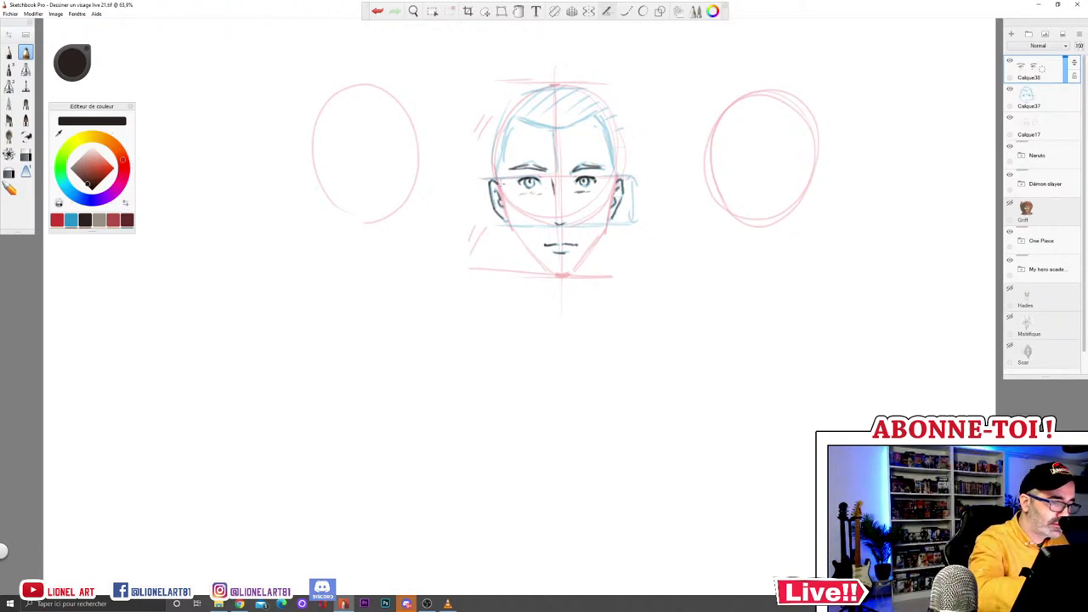
{"action": "left_click_drag", "start_coordinate": [497, 175], "coordinate": [535, 255]}
{"action": "key", "text": "ctrl+z"}
{"action": "key", "text": "space"}
{"action": "left_click_drag", "start_coordinate": [608, 282], "coordinate": [622, 269]}
{"action": "mouse_move", "coordinate": [510, 239]}
{"action": "left_mouse_down"}
{"action": "mouse_move", "coordinate": [536, 267]}
{"action": "mouse_move", "coordinate": [589, 261]}
{"action": "mouse_move", "coordinate": [524, 258]}
{"action": "mouse_move", "coordinate": [555, 270]}
{"action": "mouse_move", "coordinate": [524, 255]}
{"action": "mouse_move", "coordinate": [578, 265]}
{"action": "mouse_move", "coordinate": [556, 270]}
{"action": "mouse_move", "coordinate": [579, 251]}
{"action": "left_mouse_up"}
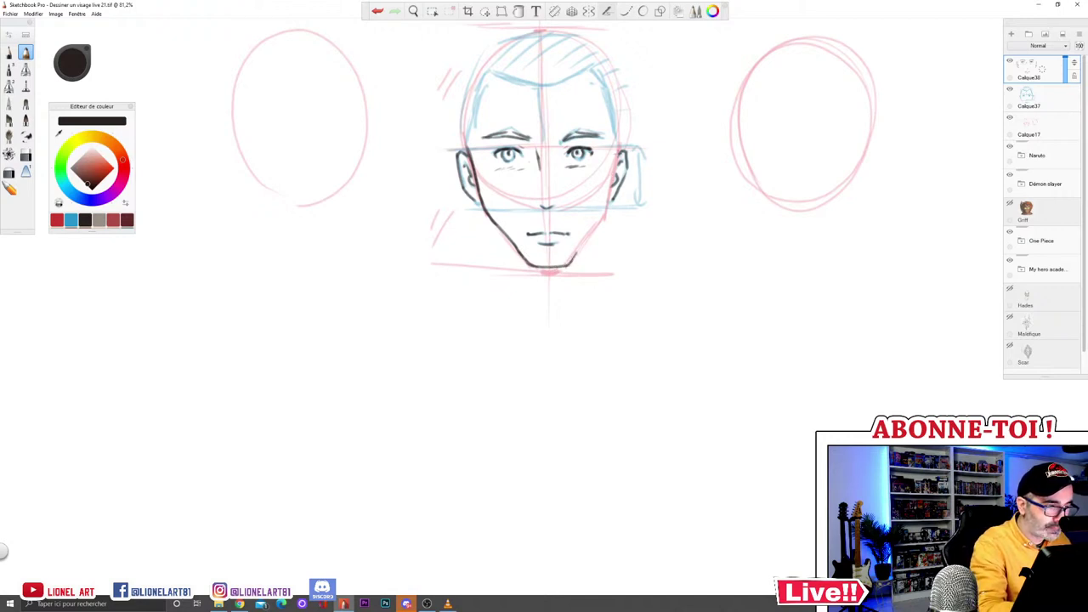
{"action": "mouse_move", "coordinate": [619, 155]}
{"action": "left_mouse_down"}
{"action": "mouse_move", "coordinate": [594, 230]}
{"action": "mouse_move", "coordinate": [604, 216]}
{"action": "mouse_move", "coordinate": [575, 255]}
{"action": "mouse_move", "coordinate": [608, 196]}
{"action": "mouse_move", "coordinate": [576, 252]}
{"action": "left_mouse_up"}
{"action": "left_click_drag", "start_coordinate": [471, 124], "coordinate": [474, 162]}
{"action": "mouse_move", "coordinate": [619, 150]}
{"action": "left_mouse_down"}
{"action": "mouse_move", "coordinate": [608, 134]}
{"action": "mouse_move", "coordinate": [612, 166]}
{"action": "left_mouse_up"}
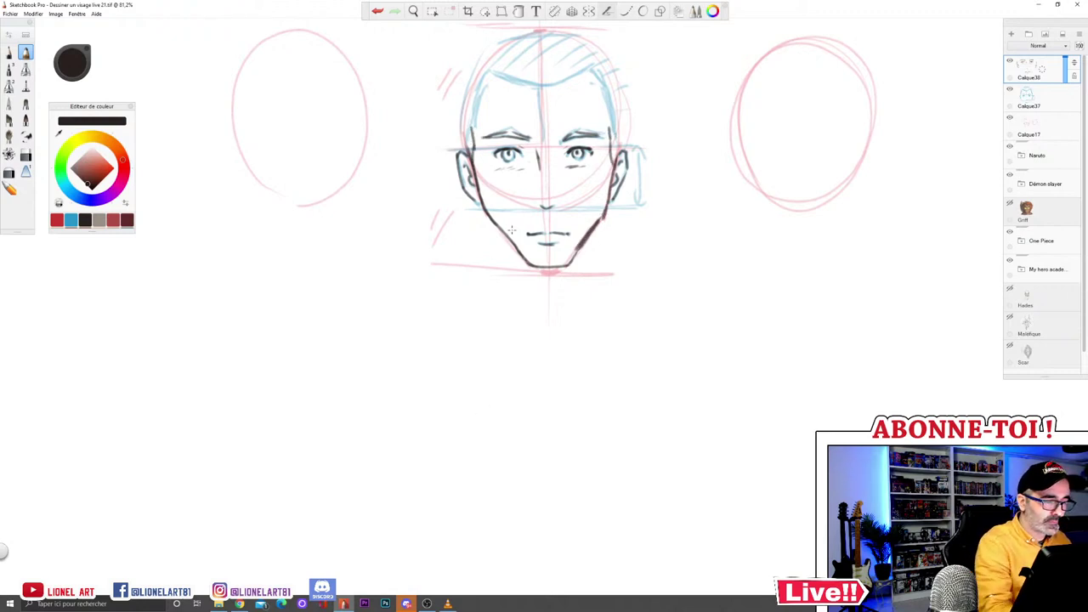
Step: Draw narrow rectangular glasses low on the nose, with a bridge, side arms reaching the ears and reflection marks on the lenses
{"action": "mouse_move", "coordinate": [494, 166]}
{"action": "left_mouse_down"}
{"action": "mouse_move", "coordinate": [539, 165]}
{"action": "mouse_move", "coordinate": [498, 180]}
{"action": "mouse_move", "coordinate": [530, 161]}
{"action": "mouse_move", "coordinate": [492, 166]}
{"action": "mouse_move", "coordinate": [493, 185]}
{"action": "mouse_move", "coordinate": [534, 183]}
{"action": "mouse_move", "coordinate": [564, 171]}
{"action": "mouse_move", "coordinate": [559, 162]}
{"action": "mouse_move", "coordinate": [594, 170]}
{"action": "mouse_move", "coordinate": [565, 169]}
{"action": "left_mouse_up"}
{"action": "mouse_move", "coordinate": [559, 162]}
{"action": "left_mouse_down"}
{"action": "mouse_move", "coordinate": [606, 165]}
{"action": "mouse_move", "coordinate": [588, 182]}
{"action": "left_mouse_up"}
{"action": "left_click_drag", "start_coordinate": [559, 162], "coordinate": [601, 164]}
{"action": "mouse_move", "coordinate": [600, 165]}
{"action": "left_mouse_down"}
{"action": "mouse_move", "coordinate": [595, 184]}
{"action": "mouse_move", "coordinate": [539, 175]}
{"action": "mouse_move", "coordinate": [603, 167]}
{"action": "mouse_move", "coordinate": [624, 148]}
{"action": "left_mouse_up"}
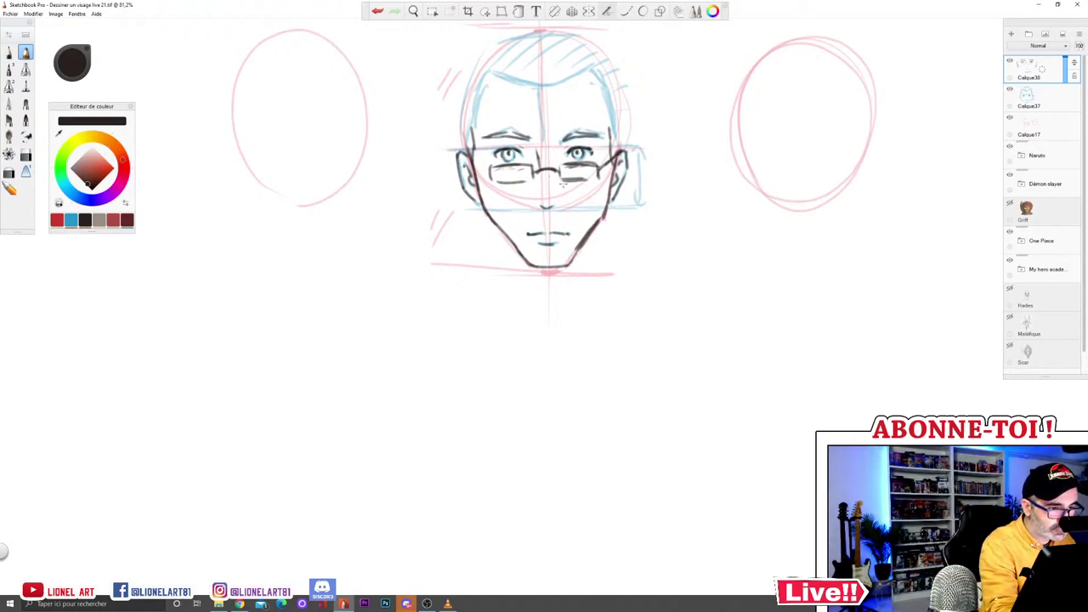
{"action": "left_click_drag", "start_coordinate": [490, 174], "coordinate": [471, 156]}
{"action": "mouse_move", "coordinate": [491, 178]}
{"action": "left_mouse_down"}
{"action": "mouse_move", "coordinate": [485, 168]}
{"action": "mouse_move", "coordinate": [587, 165]}
{"action": "mouse_move", "coordinate": [597, 180]}
{"action": "mouse_move", "coordinate": [534, 180]}
{"action": "left_mouse_up"}
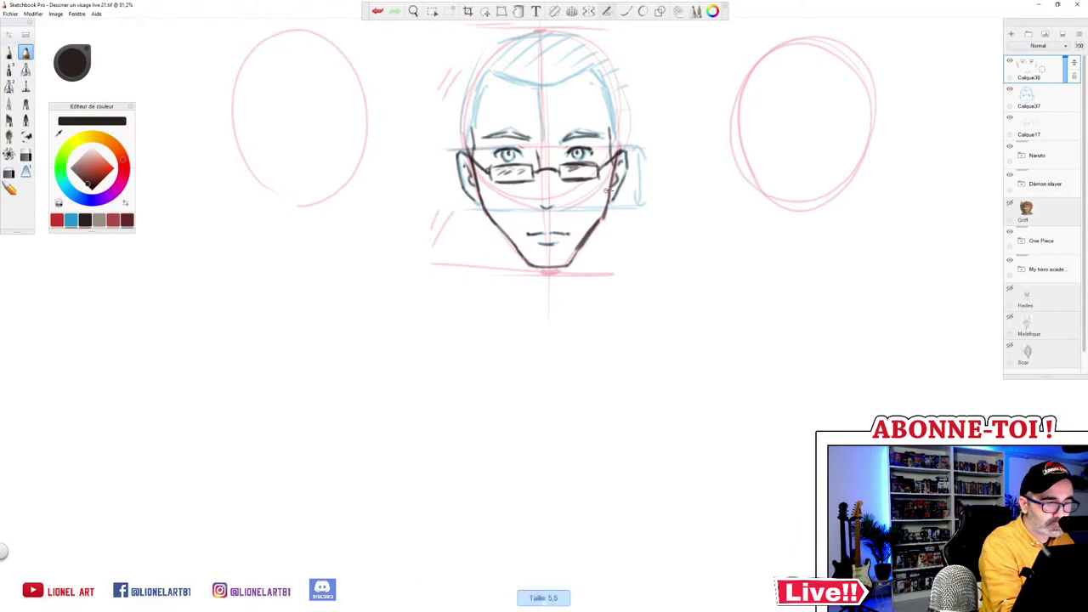
{"action": "mouse_move", "coordinate": [512, 179]}
{"action": "left_mouse_down"}
{"action": "mouse_move", "coordinate": [505, 186]}
{"action": "mouse_move", "coordinate": [518, 186]}
{"action": "left_mouse_up"}
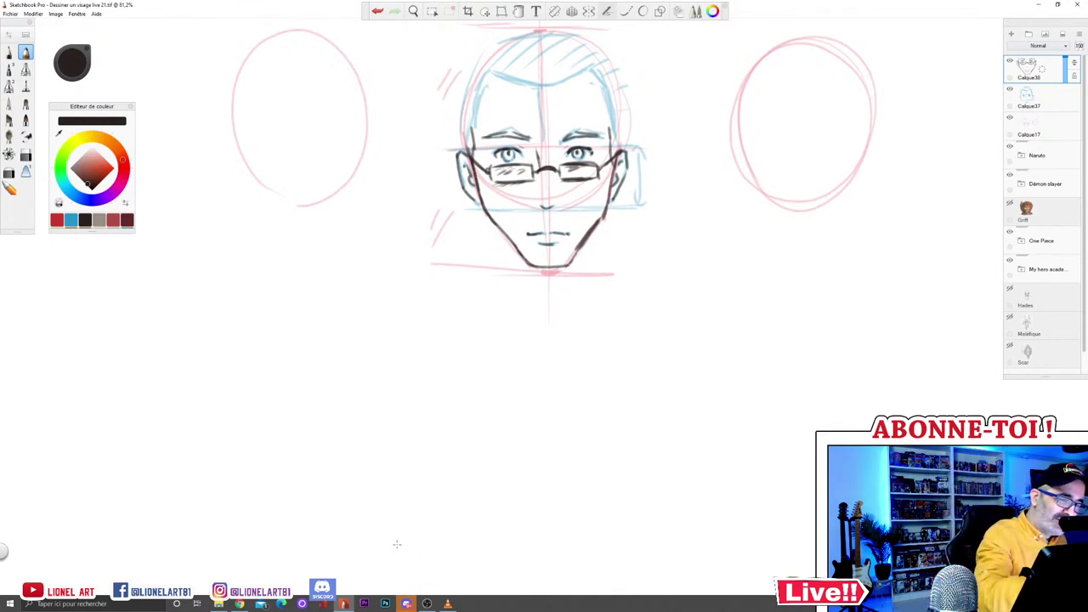
Step: Ink the hair contour around the skull, the centre-dipping hairline with short strands and a pointed forelock, and the temple lines
{"action": "mouse_move", "coordinate": [465, 160]}
{"action": "left_mouse_down"}
{"action": "mouse_move", "coordinate": [460, 101]}
{"action": "mouse_move", "coordinate": [463, 109]}
{"action": "left_mouse_up"}
{"action": "left_click_drag", "start_coordinate": [614, 150], "coordinate": [620, 86]}
{"action": "left_click_drag", "start_coordinate": [615, 148], "coordinate": [619, 95]}
{"action": "mouse_move", "coordinate": [489, 70]}
{"action": "left_mouse_down"}
{"action": "mouse_move", "coordinate": [537, 83]}
{"action": "mouse_move", "coordinate": [545, 73]}
{"action": "left_mouse_up"}
{"action": "mouse_move", "coordinate": [549, 78]}
{"action": "left_mouse_down"}
{"action": "mouse_move", "coordinate": [557, 116]}
{"action": "mouse_move", "coordinate": [561, 70]}
{"action": "left_mouse_up"}
{"action": "mouse_move", "coordinate": [564, 80]}
{"action": "left_mouse_down"}
{"action": "mouse_move", "coordinate": [557, 131]}
{"action": "mouse_move", "coordinate": [554, 92]}
{"action": "mouse_move", "coordinate": [559, 129]}
{"action": "mouse_move", "coordinate": [542, 94]}
{"action": "mouse_move", "coordinate": [554, 70]}
{"action": "mouse_move", "coordinate": [560, 119]}
{"action": "mouse_move", "coordinate": [598, 63]}
{"action": "left_mouse_up"}
{"action": "left_click_drag", "start_coordinate": [497, 73], "coordinate": [491, 59]}
{"action": "mouse_move", "coordinate": [494, 49]}
{"action": "left_mouse_down"}
{"action": "mouse_move", "coordinate": [486, 63]}
{"action": "mouse_move", "coordinate": [534, 80]}
{"action": "mouse_move", "coordinate": [571, 78]}
{"action": "mouse_move", "coordinate": [569, 48]}
{"action": "left_mouse_up"}
{"action": "mouse_move", "coordinate": [585, 71]}
{"action": "left_mouse_down"}
{"action": "mouse_move", "coordinate": [581, 60]}
{"action": "mouse_move", "coordinate": [595, 62]}
{"action": "left_mouse_up"}
{"action": "mouse_move", "coordinate": [494, 47]}
{"action": "left_mouse_down"}
{"action": "mouse_move", "coordinate": [560, 30]}
{"action": "mouse_move", "coordinate": [599, 49]}
{"action": "mouse_move", "coordinate": [488, 45]}
{"action": "mouse_move", "coordinate": [464, 103]}
{"action": "left_mouse_up"}
{"action": "left_click_drag", "start_coordinate": [599, 46], "coordinate": [624, 128]}
{"action": "left_click_drag", "start_coordinate": [490, 68], "coordinate": [472, 135]}
{"action": "mouse_move", "coordinate": [602, 68]}
{"action": "left_mouse_down"}
{"action": "mouse_move", "coordinate": [607, 139]}
{"action": "mouse_move", "coordinate": [619, 87]}
{"action": "mouse_move", "coordinate": [621, 147]}
{"action": "left_mouse_up"}
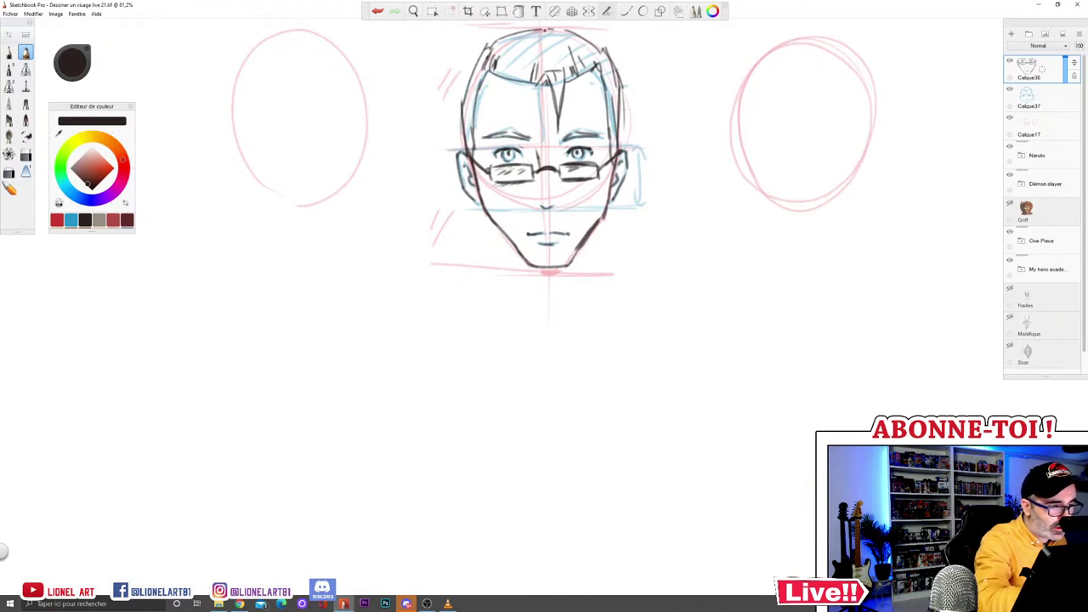
Step: Draw the two vertical neck lines descending from the jaw
{"action": "left_click_drag", "start_coordinate": [503, 231], "coordinate": [507, 288]}
{"action": "left_click_drag", "start_coordinate": [590, 228], "coordinate": [588, 283]}
{"action": "left_click_drag", "start_coordinate": [504, 228], "coordinate": [507, 289]}
{"action": "left_click_drag", "start_coordinate": [593, 224], "coordinate": [590, 284]}
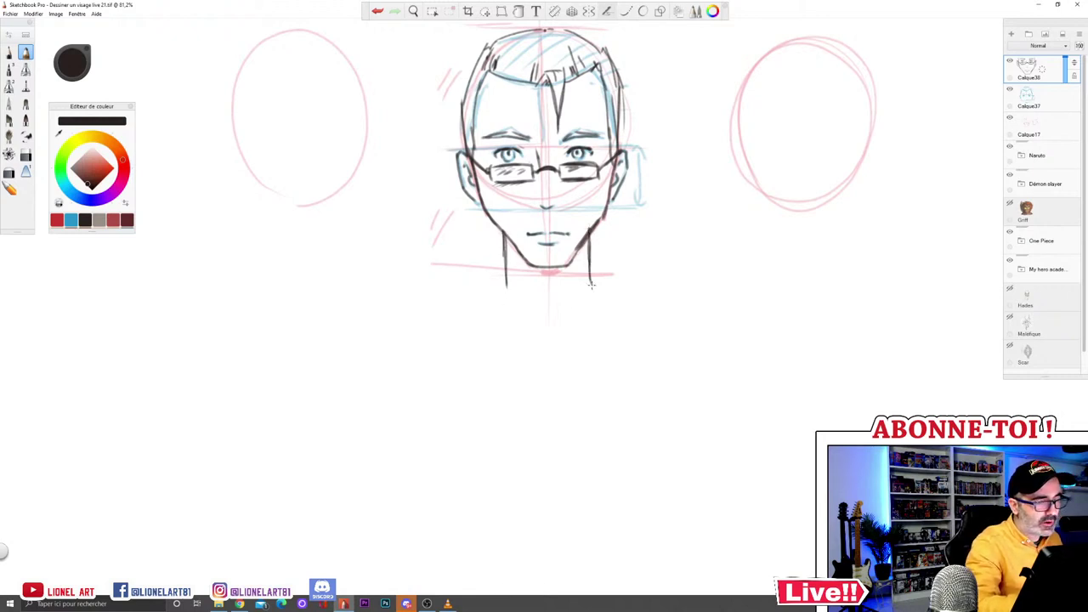
Step: Sketch the shoulder lines and an open shirt collar with pointed flaps and a centre closure below the neck
{"action": "left_click_drag", "start_coordinate": [509, 255], "coordinate": [463, 296]}
{"action": "left_click_drag", "start_coordinate": [589, 258], "coordinate": [644, 282]}
{"action": "left_click_drag", "start_coordinate": [507, 256], "coordinate": [460, 295]}
{"action": "left_click_drag", "start_coordinate": [502, 244], "coordinate": [537, 308]}
{"action": "left_click_drag", "start_coordinate": [497, 267], "coordinate": [538, 306]}
{"action": "mouse_move", "coordinate": [602, 245]}
{"action": "left_mouse_down"}
{"action": "mouse_move", "coordinate": [563, 314]}
{"action": "mouse_move", "coordinate": [548, 311]}
{"action": "mouse_move", "coordinate": [515, 348]}
{"action": "left_mouse_up"}
{"action": "mouse_move", "coordinate": [531, 303]}
{"action": "left_mouse_down"}
{"action": "mouse_move", "coordinate": [516, 337]}
{"action": "mouse_move", "coordinate": [544, 335]}
{"action": "mouse_move", "coordinate": [579, 298]}
{"action": "mouse_move", "coordinate": [592, 343]}
{"action": "left_mouse_up"}
{"action": "mouse_move", "coordinate": [571, 307]}
{"action": "left_mouse_down"}
{"action": "mouse_move", "coordinate": [551, 364]}
{"action": "mouse_move", "coordinate": [557, 389]}
{"action": "left_mouse_up"}
{"action": "mouse_move", "coordinate": [557, 347]}
{"action": "left_mouse_down"}
{"action": "mouse_move", "coordinate": [568, 357]}
{"action": "mouse_move", "coordinate": [524, 359]}
{"action": "mouse_move", "coordinate": [574, 355]}
{"action": "left_mouse_up"}
{"action": "left_click_drag", "start_coordinate": [478, 268], "coordinate": [507, 343]}
{"action": "mouse_move", "coordinate": [509, 244]}
{"action": "left_mouse_down"}
{"action": "mouse_move", "coordinate": [483, 269]}
{"action": "mouse_move", "coordinate": [479, 311]}
{"action": "left_mouse_up"}
{"action": "mouse_move", "coordinate": [598, 245]}
{"action": "left_mouse_down"}
{"action": "mouse_move", "coordinate": [603, 265]}
{"action": "mouse_move", "coordinate": [588, 291]}
{"action": "mouse_move", "coordinate": [619, 262]}
{"action": "mouse_move", "coordinate": [617, 330]}
{"action": "left_mouse_up"}
{"action": "left_click_drag", "start_coordinate": [610, 328], "coordinate": [607, 334]}
{"action": "left_click_drag", "start_coordinate": [618, 274], "coordinate": [601, 351]}
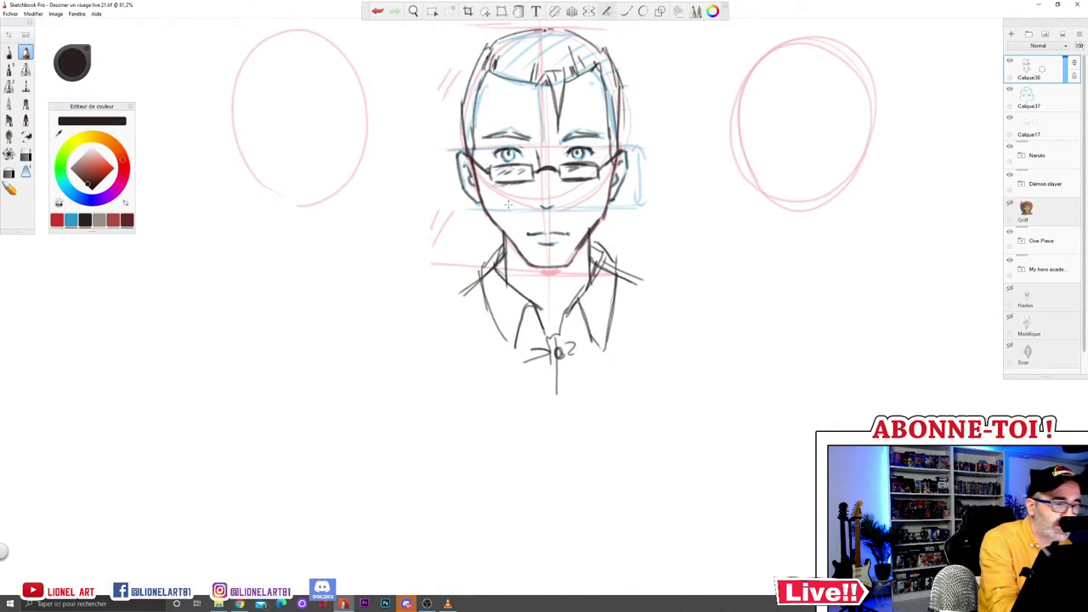
Step: Draw a feminine eye example beside the face, with a thick upper lash line, a lower lid line and a thin arched eyebrow
{"action": "mouse_move", "coordinate": [672, 175]}
{"action": "left_mouse_down"}
{"action": "mouse_move", "coordinate": [702, 174]}
{"action": "mouse_move", "coordinate": [685, 166]}
{"action": "mouse_move", "coordinate": [696, 168]}
{"action": "mouse_move", "coordinate": [692, 180]}
{"action": "mouse_move", "coordinate": [681, 173]}
{"action": "mouse_move", "coordinate": [689, 184]}
{"action": "mouse_move", "coordinate": [684, 164]}
{"action": "mouse_move", "coordinate": [672, 165]}
{"action": "left_mouse_up"}
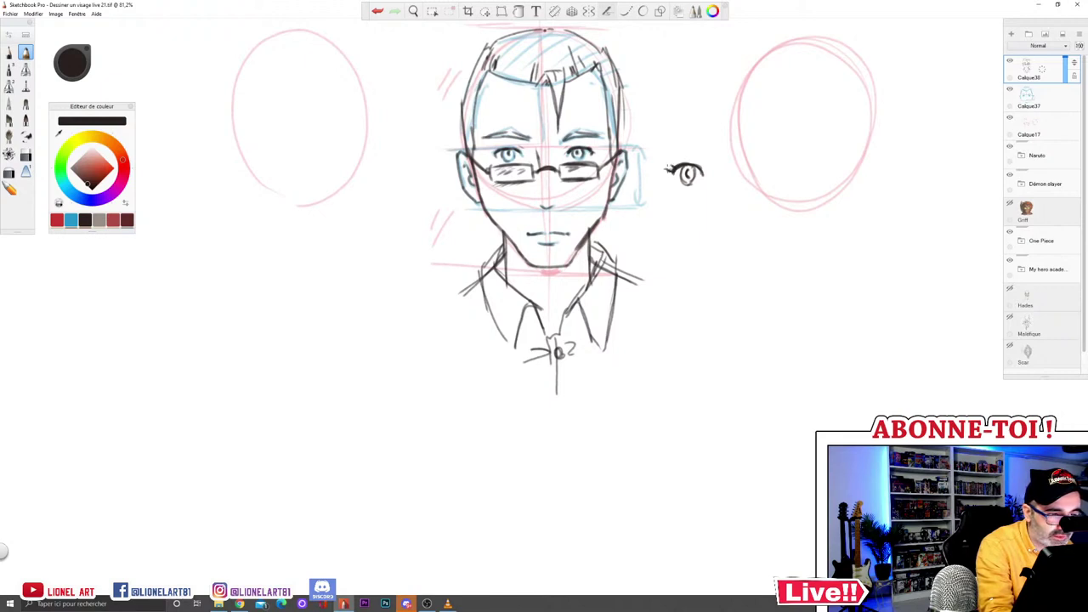
{"action": "left_click_drag", "start_coordinate": [669, 170], "coordinate": [678, 166]}
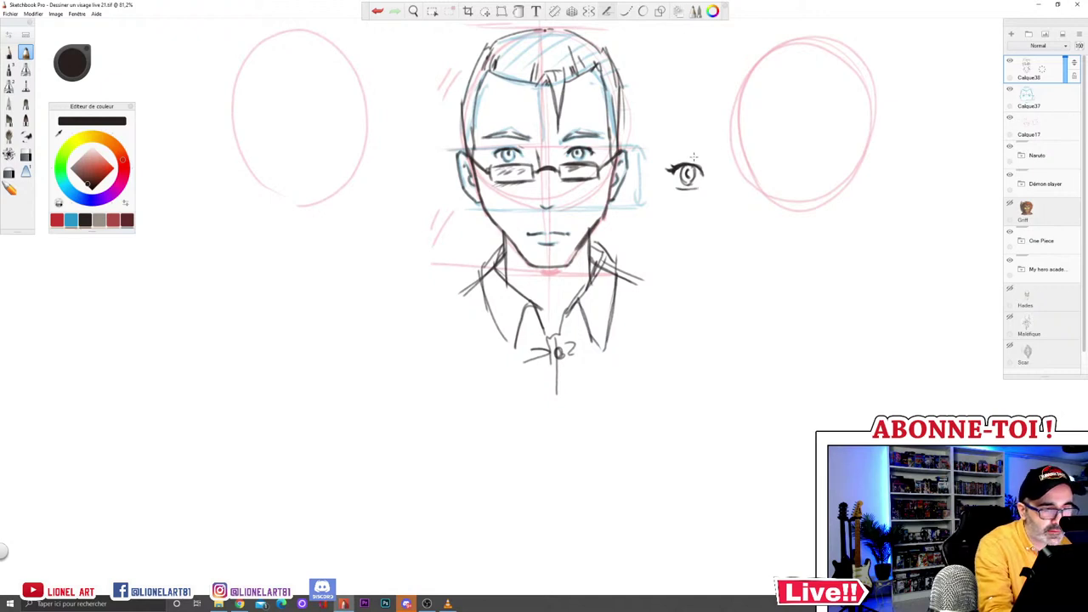
{"action": "left_click_drag", "start_coordinate": [704, 145], "coordinate": [654, 148]}
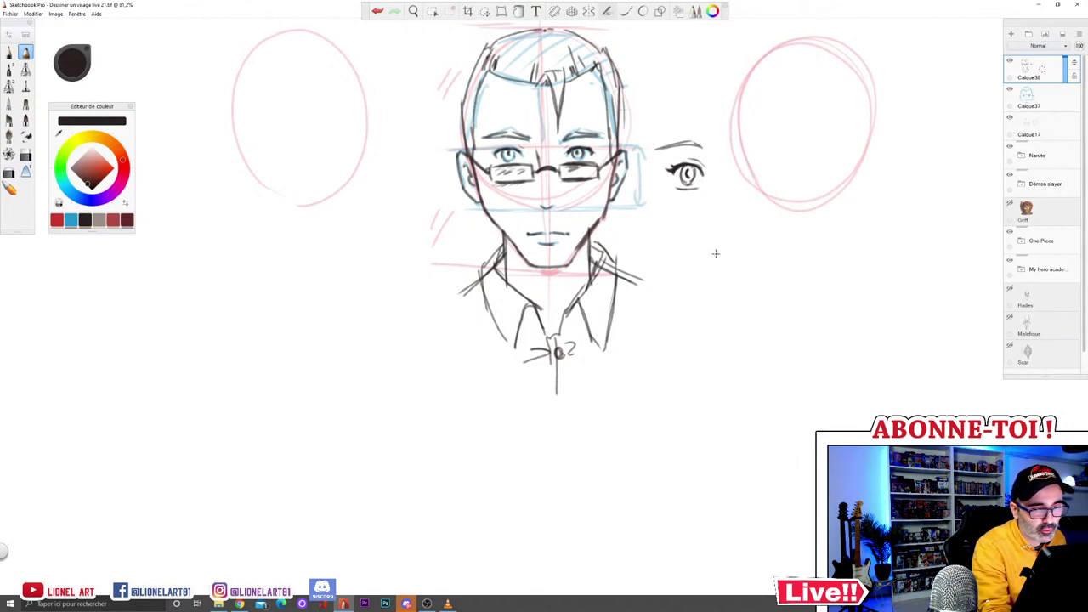
Step: Draw a feminine mouth with a shaded upper lip below the eye example, and a straighter masculine mouth beside it
{"action": "left_click_drag", "start_coordinate": [715, 254], "coordinate": [759, 254]}
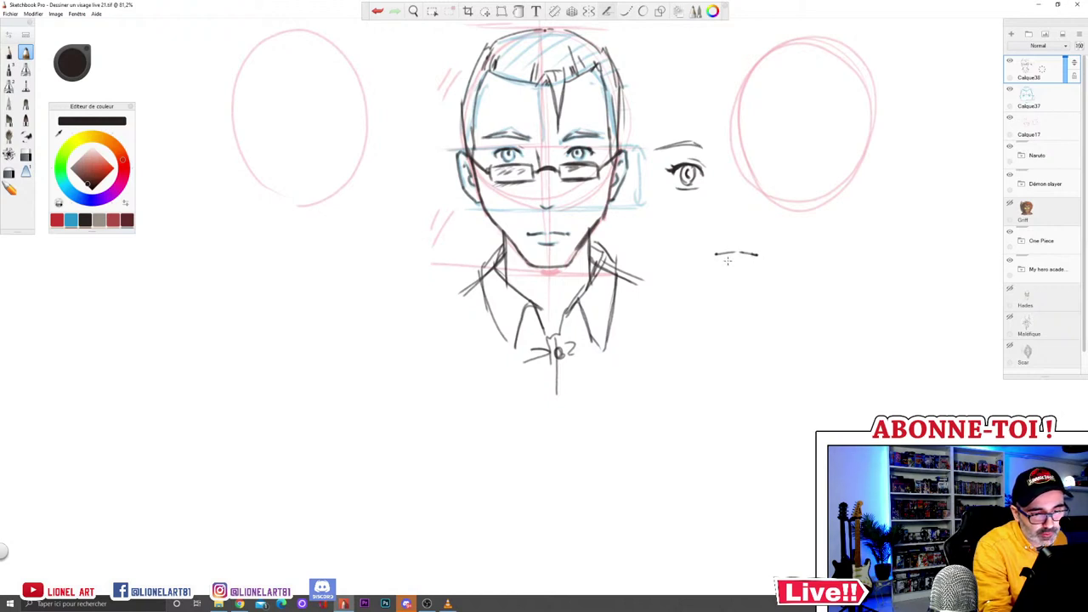
{"action": "left_click_drag", "start_coordinate": [727, 260], "coordinate": [744, 261]}
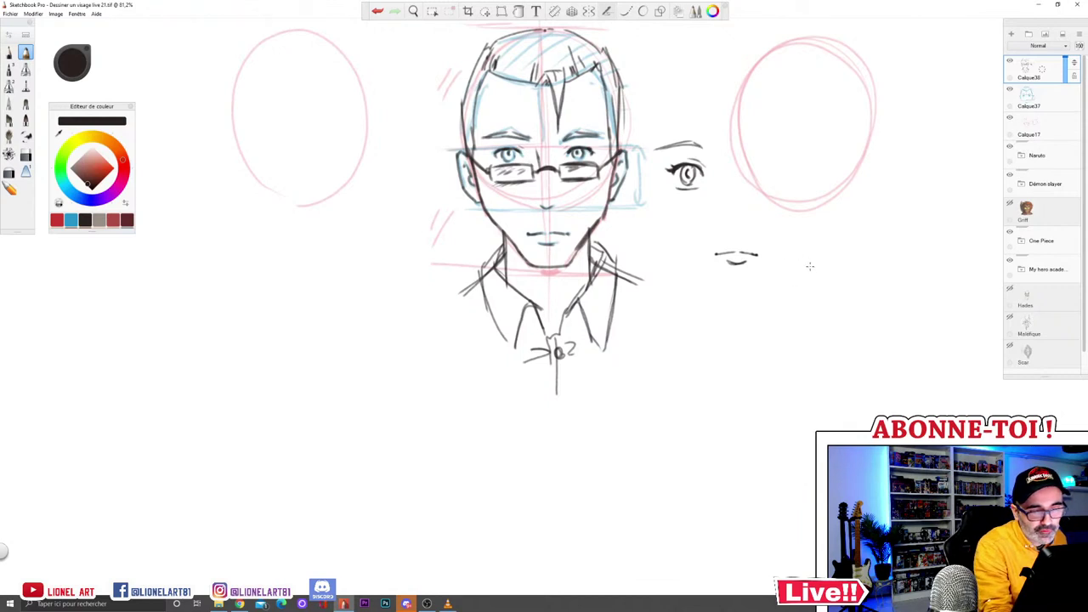
{"action": "left_click_drag", "start_coordinate": [794, 260], "coordinate": [841, 260]}
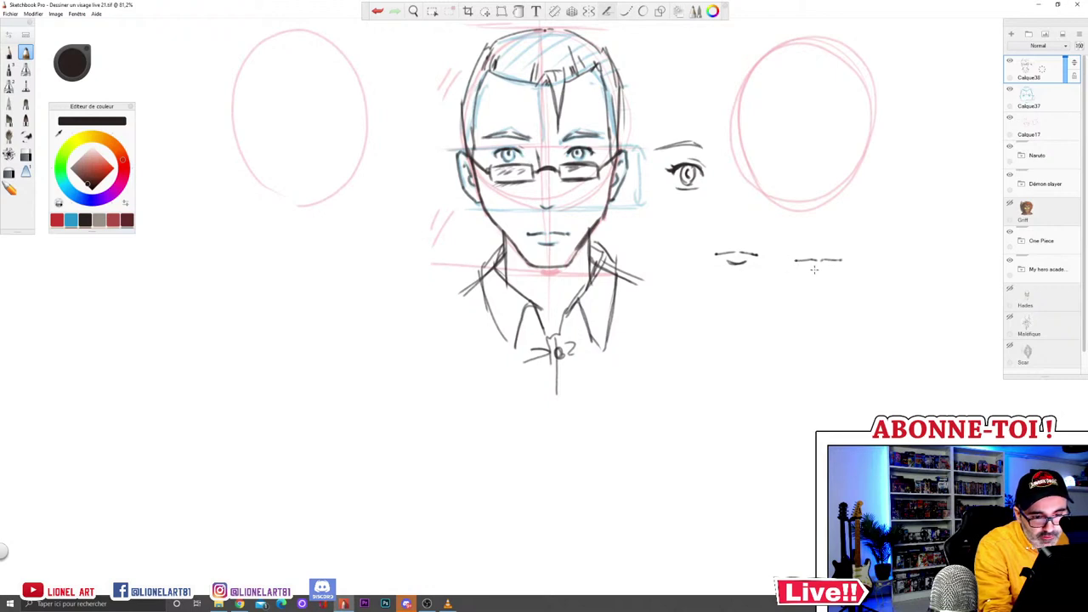
{"action": "left_click_drag", "start_coordinate": [811, 268], "coordinate": [834, 266]}
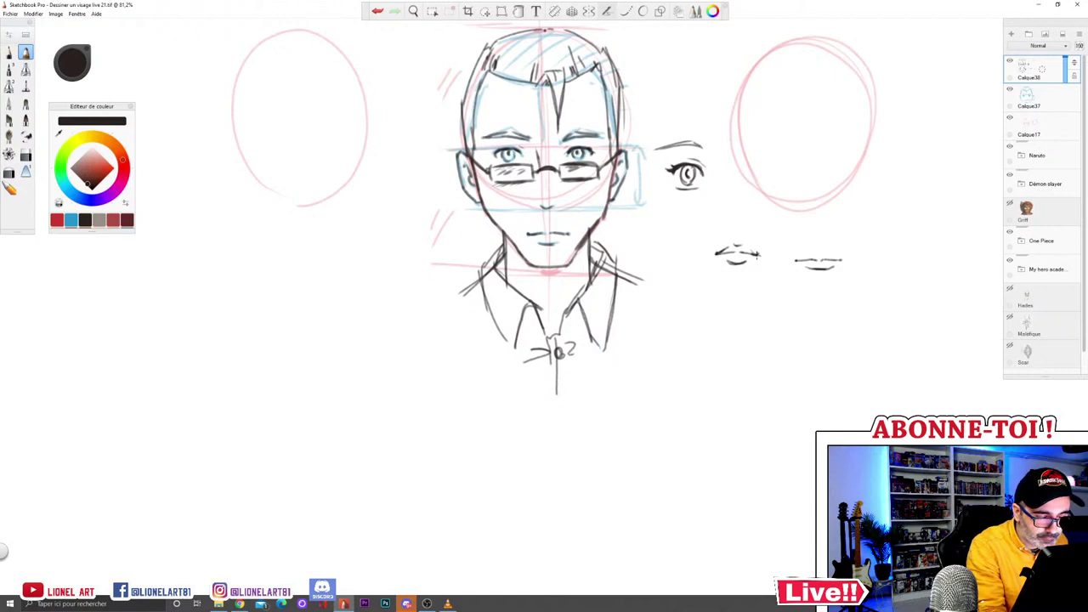
{"action": "mouse_move", "coordinate": [725, 249]}
{"action": "left_mouse_down"}
{"action": "mouse_move", "coordinate": [744, 251]}
{"action": "mouse_move", "coordinate": [735, 248]}
{"action": "left_mouse_up"}
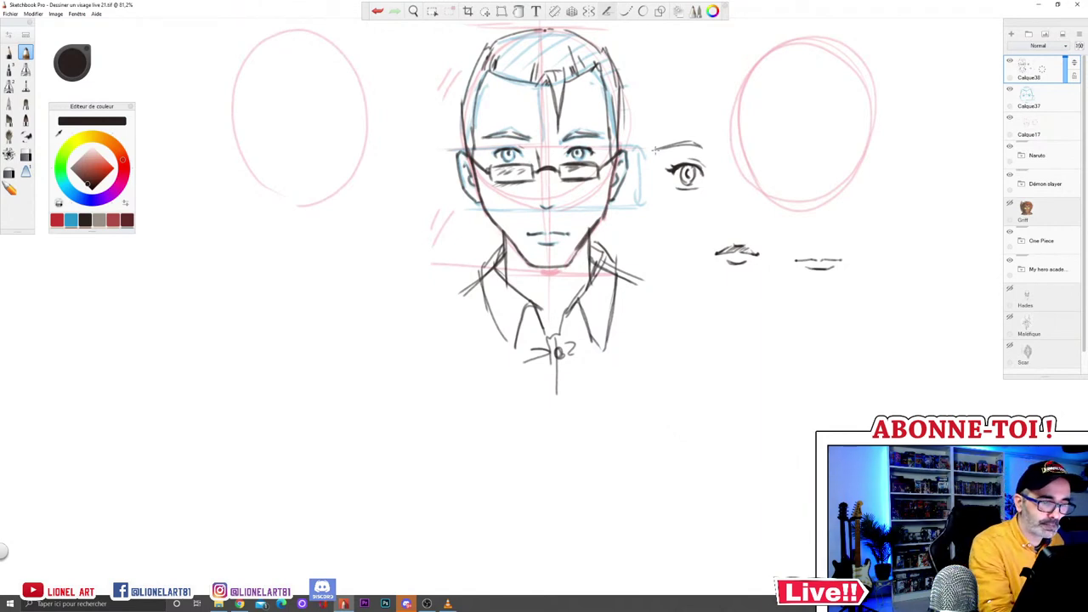
Step: Draw a narrow masculine eye above the masculine mouth, erase the excess at its outer corner, and return to the drawing brush
{"action": "mouse_move", "coordinate": [797, 159]}
{"action": "left_mouse_down"}
{"action": "mouse_move", "coordinate": [844, 166]}
{"action": "mouse_move", "coordinate": [824, 157]}
{"action": "mouse_move", "coordinate": [842, 163]}
{"action": "mouse_move", "coordinate": [802, 168]}
{"action": "mouse_move", "coordinate": [821, 152]}
{"action": "mouse_move", "coordinate": [820, 175]}
{"action": "mouse_move", "coordinate": [809, 173]}
{"action": "mouse_move", "coordinate": [823, 174]}
{"action": "left_mouse_up"}
{"action": "left_click_drag", "start_coordinate": [826, 156], "coordinate": [840, 168]}
{"action": "key", "text": "e"}
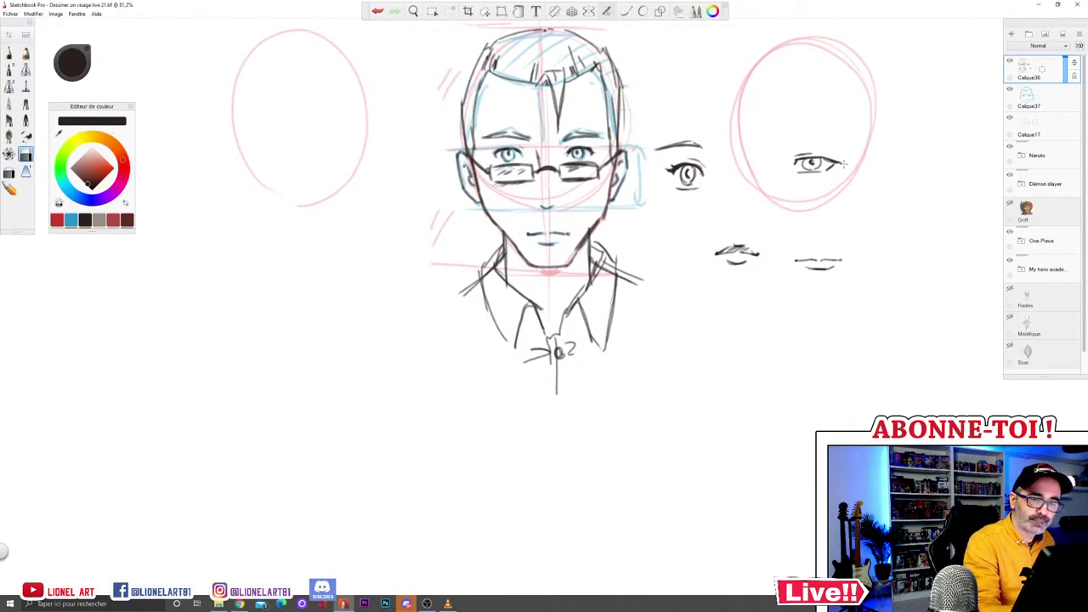
{"action": "left_click_drag", "start_coordinate": [843, 164], "coordinate": [830, 162]}
{"action": "left_click", "coordinate": [26, 52]}
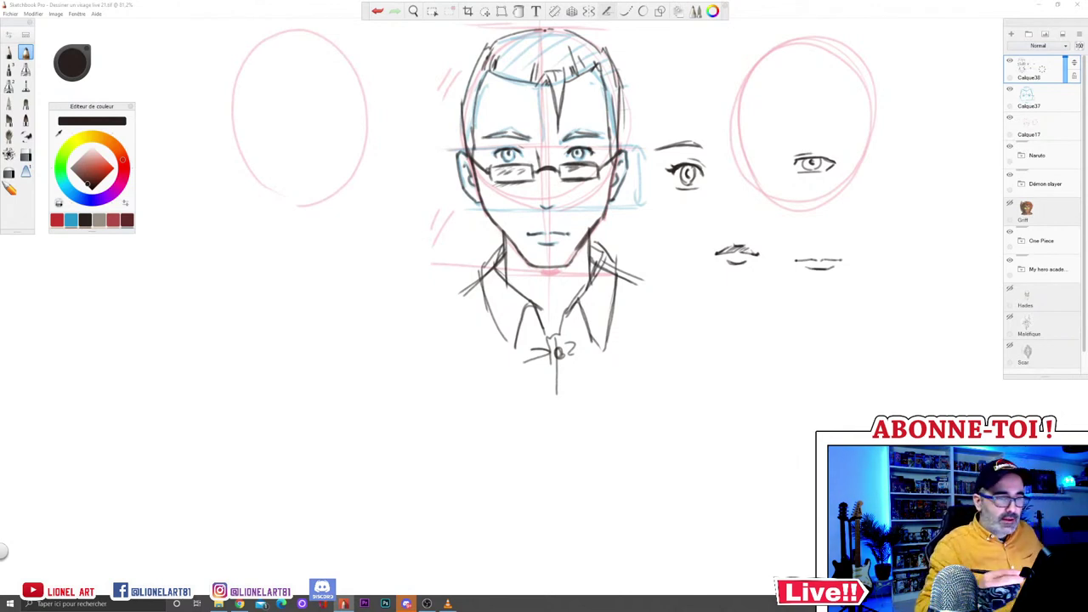
Step: Hide the ink and blue sketch layers and raise the red construction layer to full opacity
{"action": "key", "text": "space"}
{"action": "left_click_drag", "start_coordinate": [758, 245], "coordinate": [759, 308]}
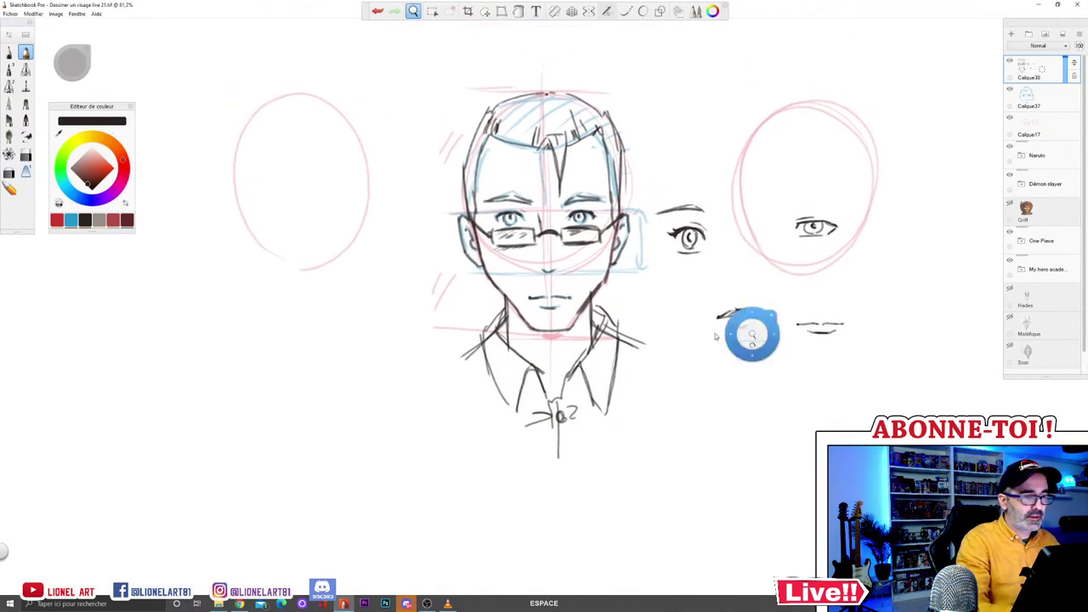
{"action": "left_click", "coordinate": [1010, 63]}
{"action": "left_click", "coordinate": [1010, 90]}
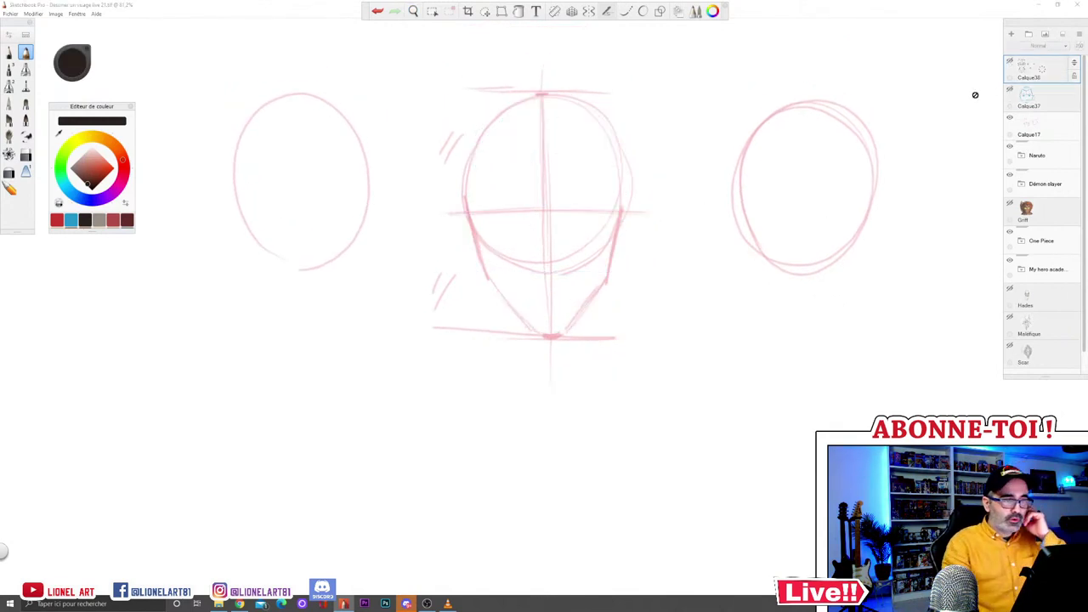
{"action": "left_click", "coordinate": [1050, 128]}
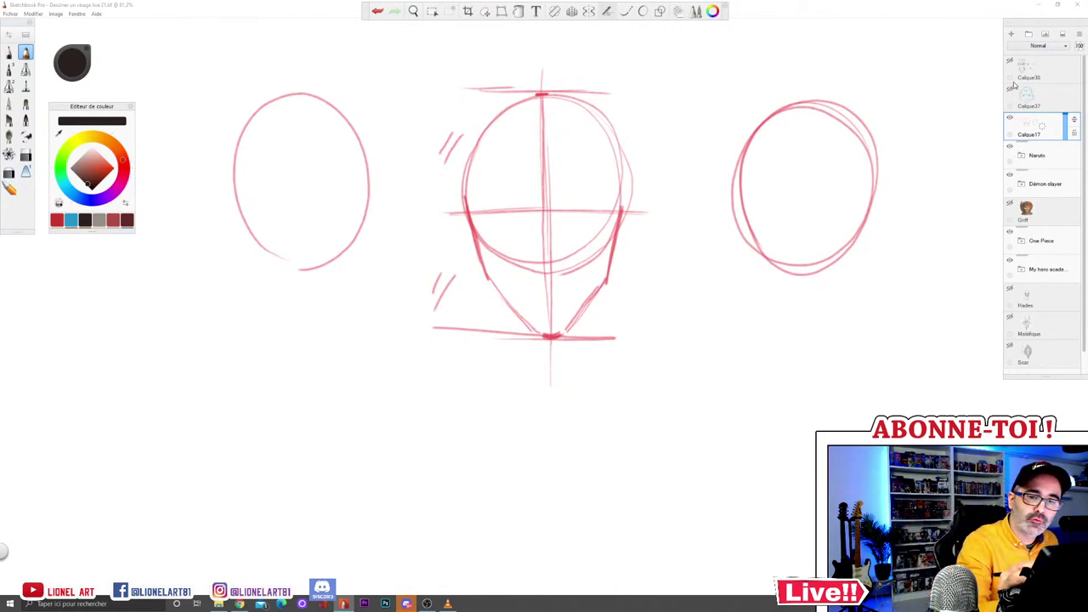
Step: Show the blue sketch layer, fade the red construction layer, and increase the blue layer's opacity
{"action": "left_click", "coordinate": [1010, 88]}
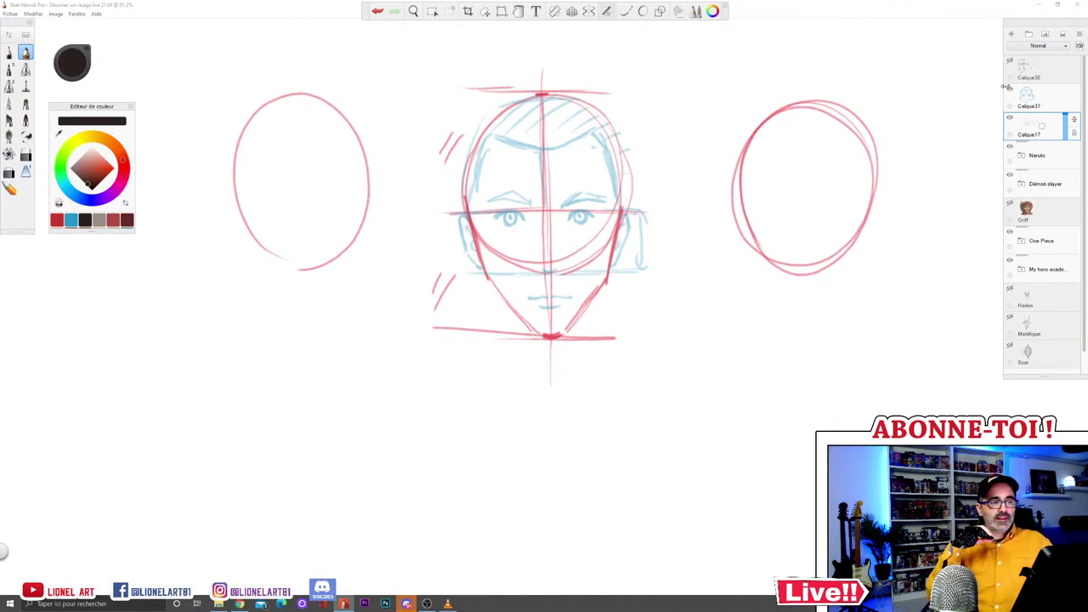
{"action": "left_click_drag", "start_coordinate": [1044, 127], "coordinate": [1050, 128]}
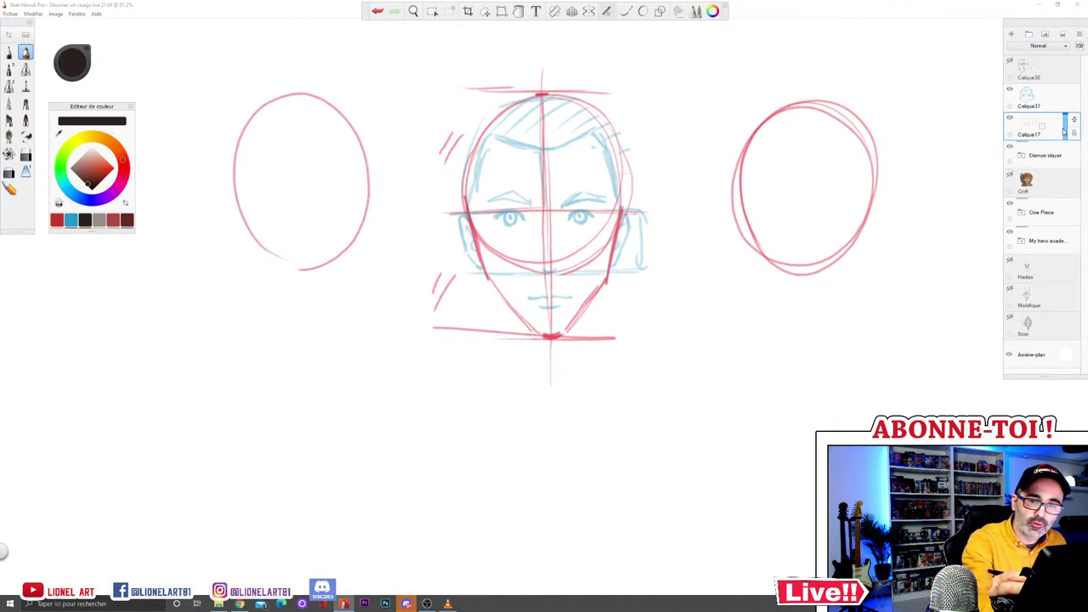
{"action": "left_click_drag", "start_coordinate": [1063, 132], "coordinate": [1066, 128]}
{"action": "key", "text": "ctrl+n"}
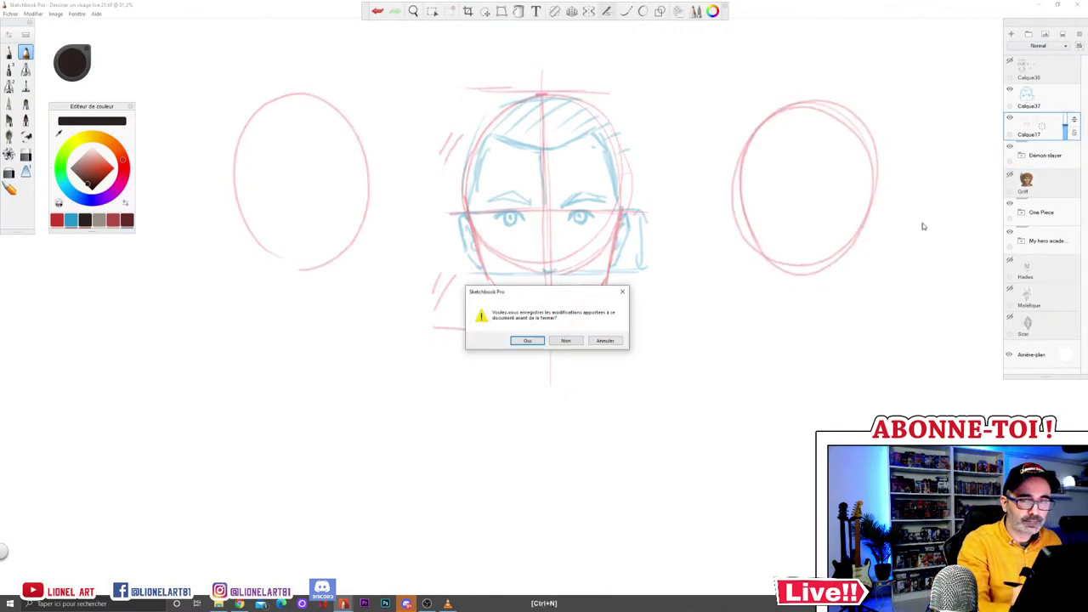
{"action": "left_click", "coordinate": [605, 341]}
{"action": "left_click", "coordinate": [1050, 106]}
{"action": "left_click_drag", "start_coordinate": [1065, 107], "coordinate": [1065, 69]}
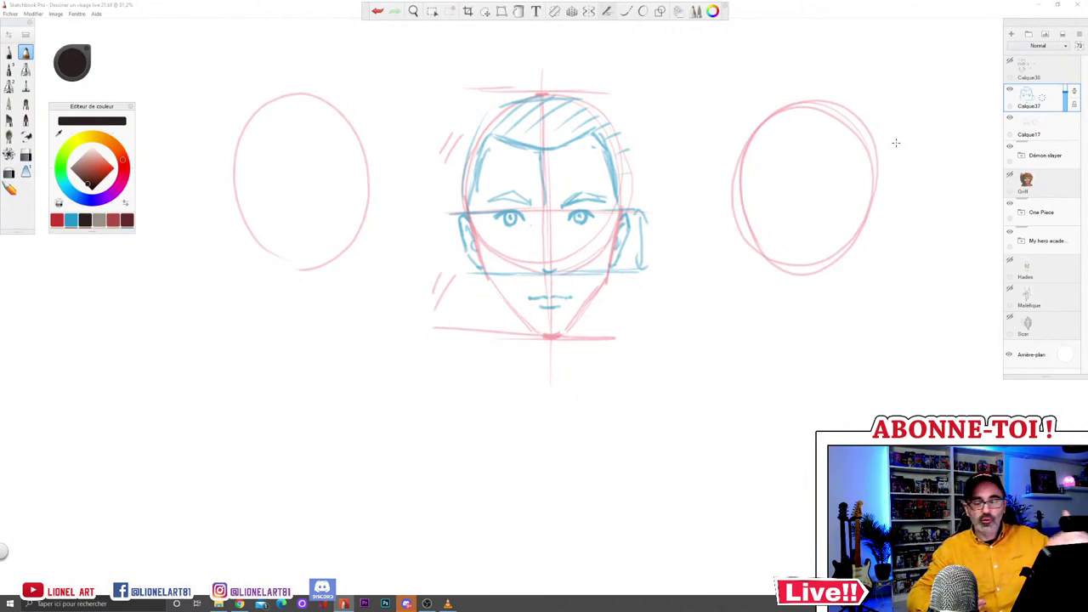
Step: Show the ink layer Calque38, hide the blue and red layers beneath it, and make Calque38 active
{"action": "left_click", "coordinate": [1010, 62]}
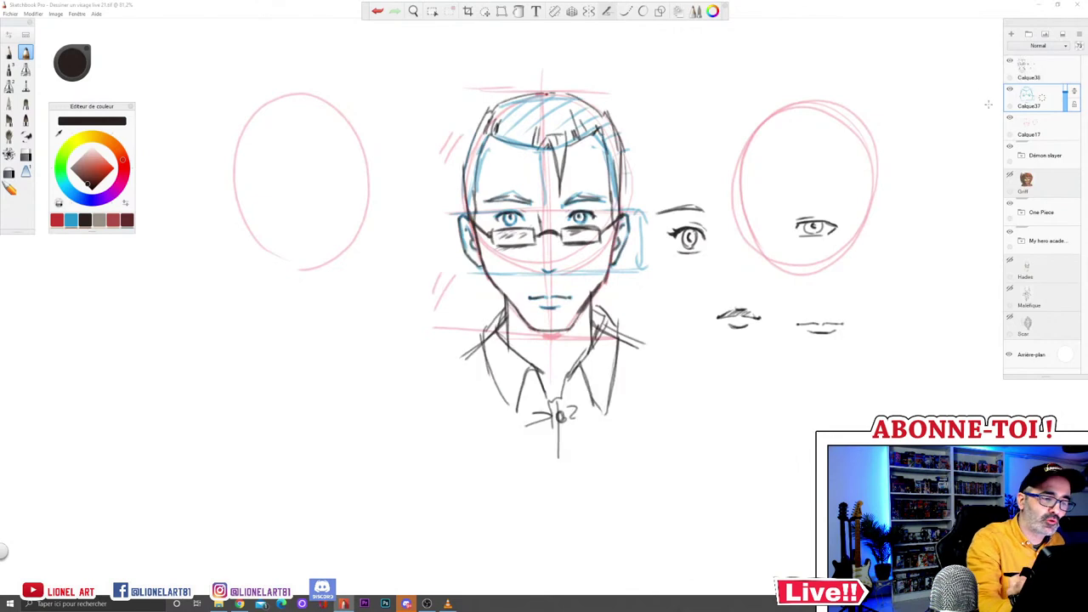
{"action": "left_click", "coordinate": [1010, 90]}
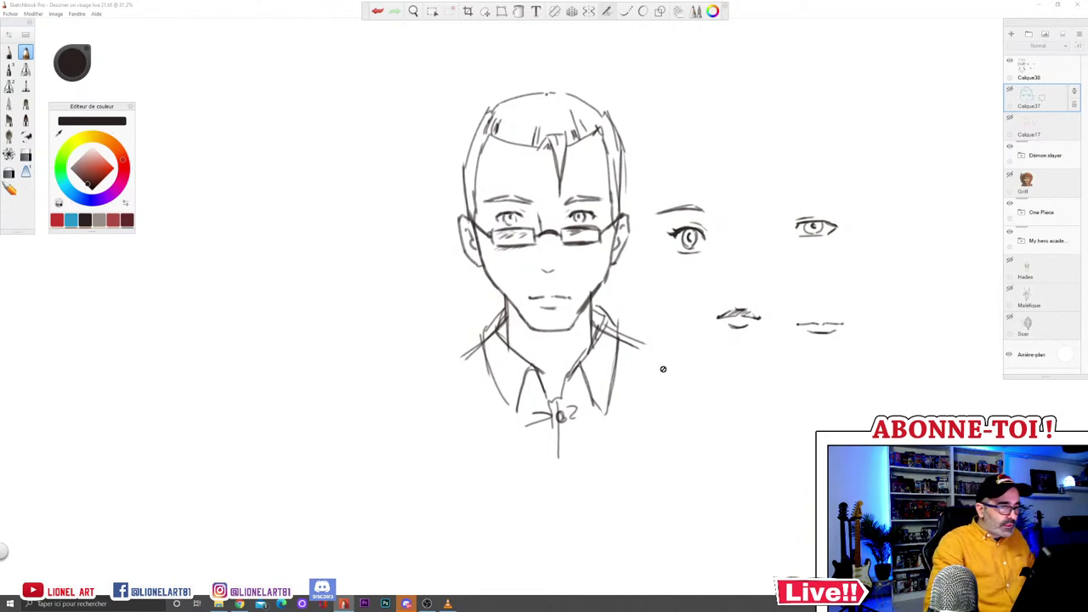
{"action": "left_click", "coordinate": [1039, 73]}
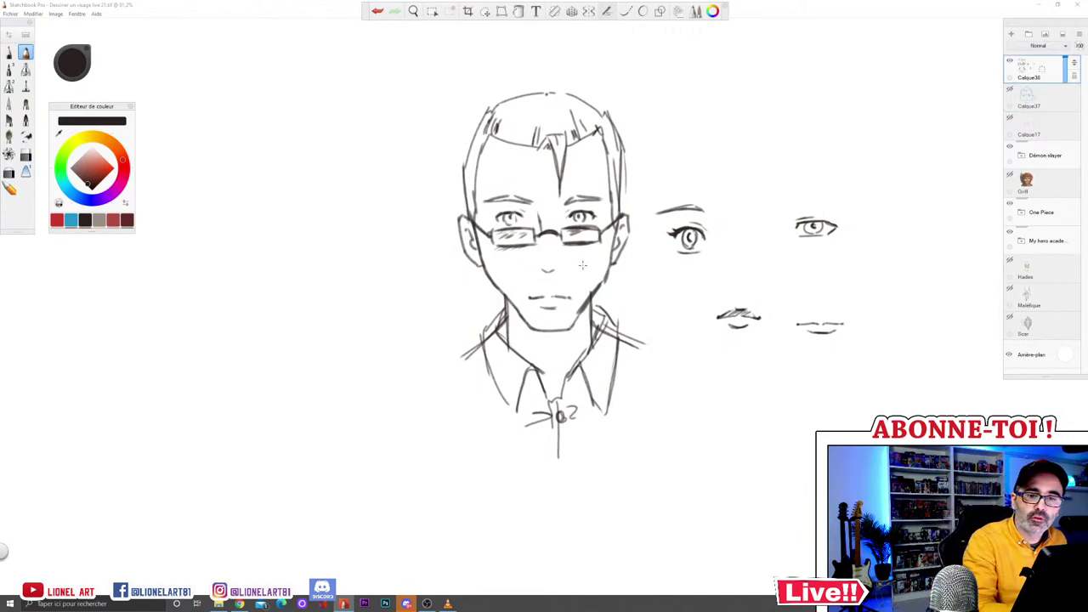
Step: Lasso the mouth on the ink layer, nudge it up slightly towards the nose, and compare the placement before and after
{"action": "left_click", "coordinate": [486, 11]}
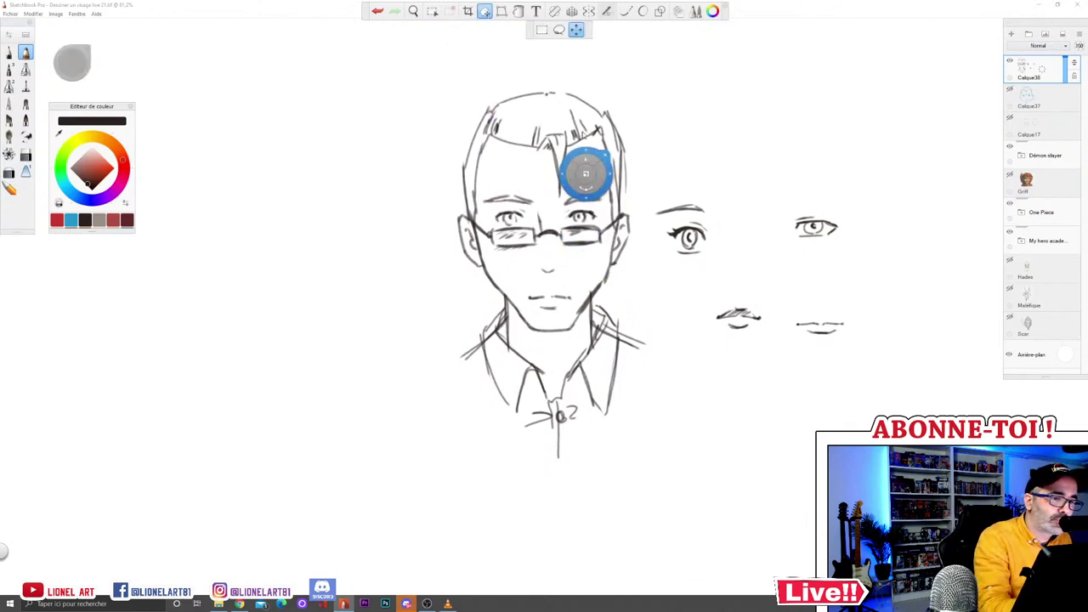
{"action": "left_click", "coordinate": [559, 30]}
{"action": "mouse_move", "coordinate": [566, 289]}
{"action": "left_mouse_down"}
{"action": "mouse_move", "coordinate": [563, 300]}
{"action": "mouse_move", "coordinate": [577, 289]}
{"action": "left_mouse_up"}
{"action": "key", "text": "Up"}
{"action": "key", "text": "Up"}
{"action": "key", "text": "Up"}
{"action": "key", "text": "Up"}
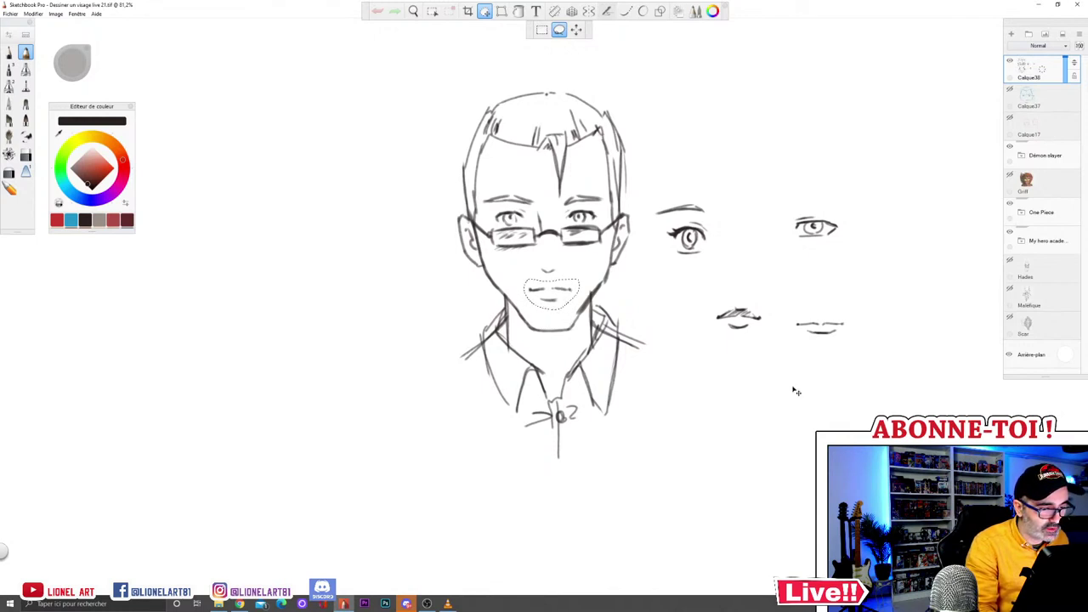
{"action": "left_click", "coordinate": [769, 365]}
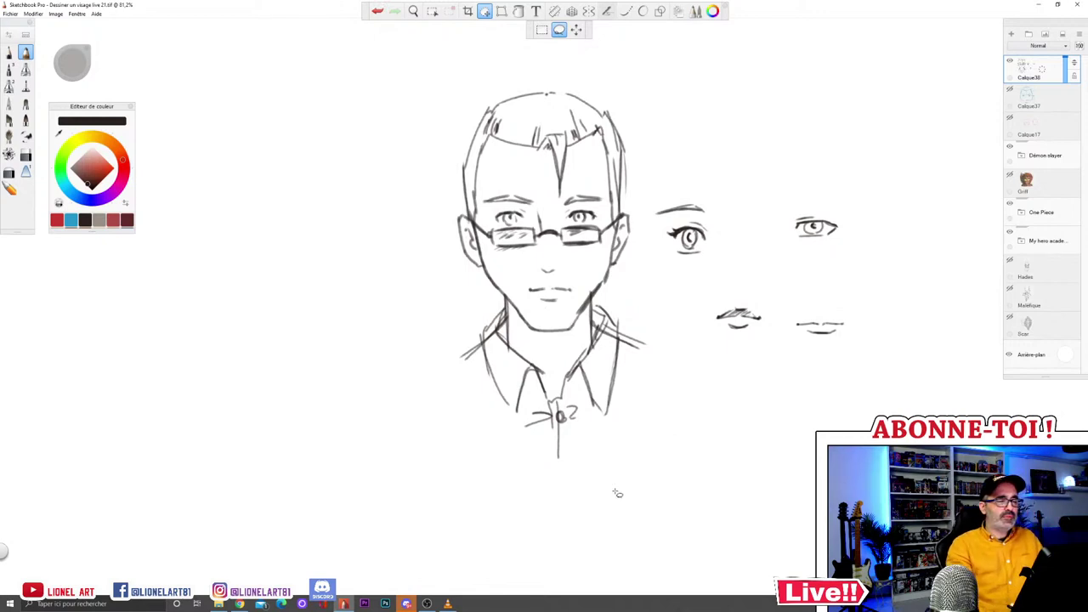
{"action": "left_click", "coordinate": [377, 11]}
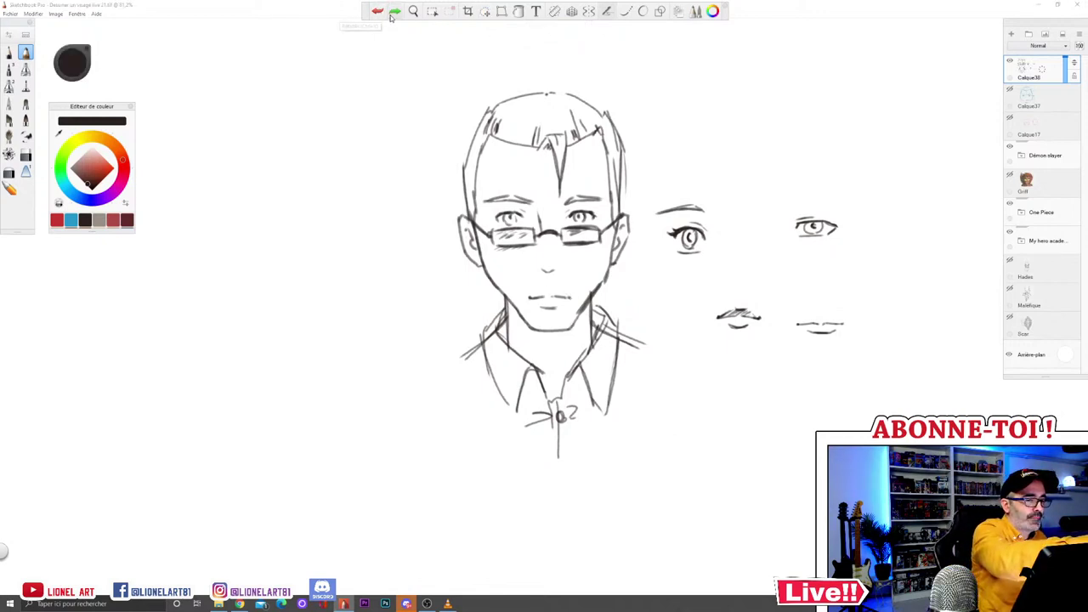
{"action": "left_click", "coordinate": [395, 11]}
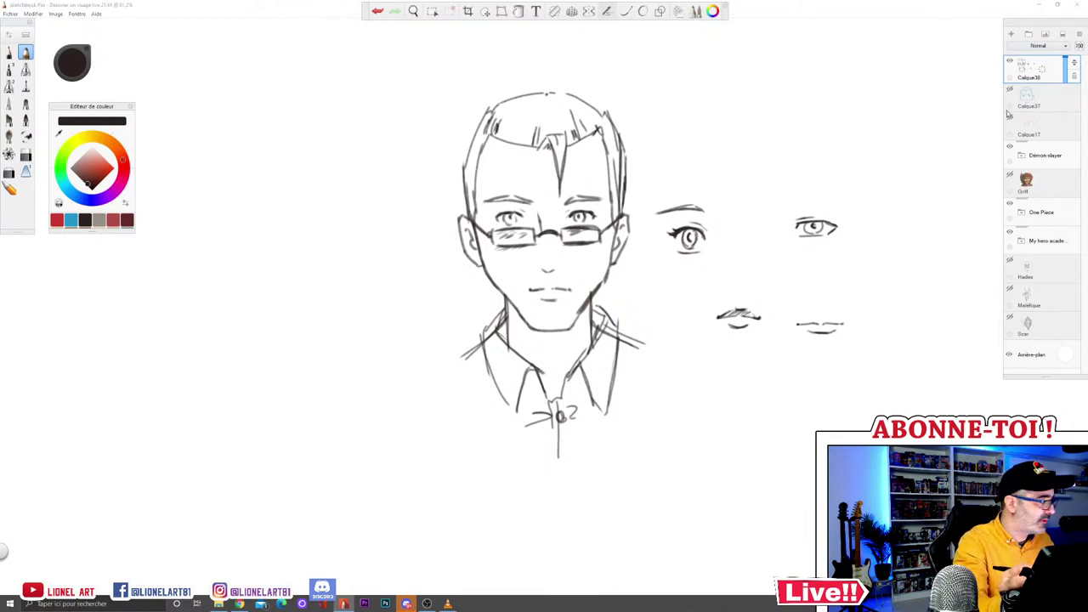
Step: Show the blue layer Calque37 and red layer Calque17 again and keep Calque38 active
{"action": "left_click", "coordinate": [1039, 127], "text": "shift"}
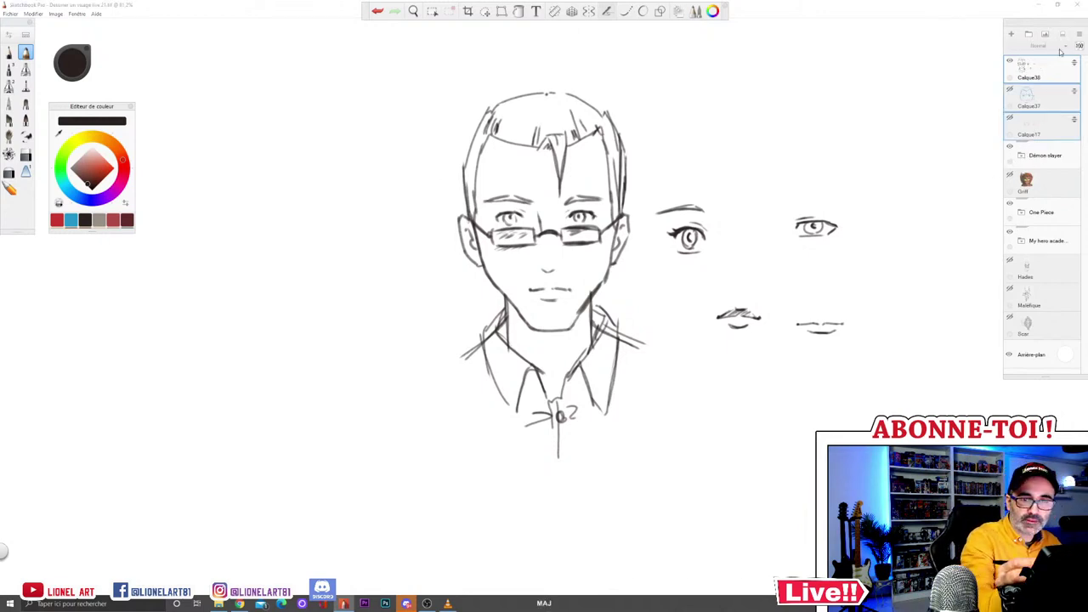
{"action": "left_click", "coordinate": [1043, 77]}
{"action": "left_click", "coordinate": [1010, 89]}
{"action": "left_click", "coordinate": [1010, 117]}
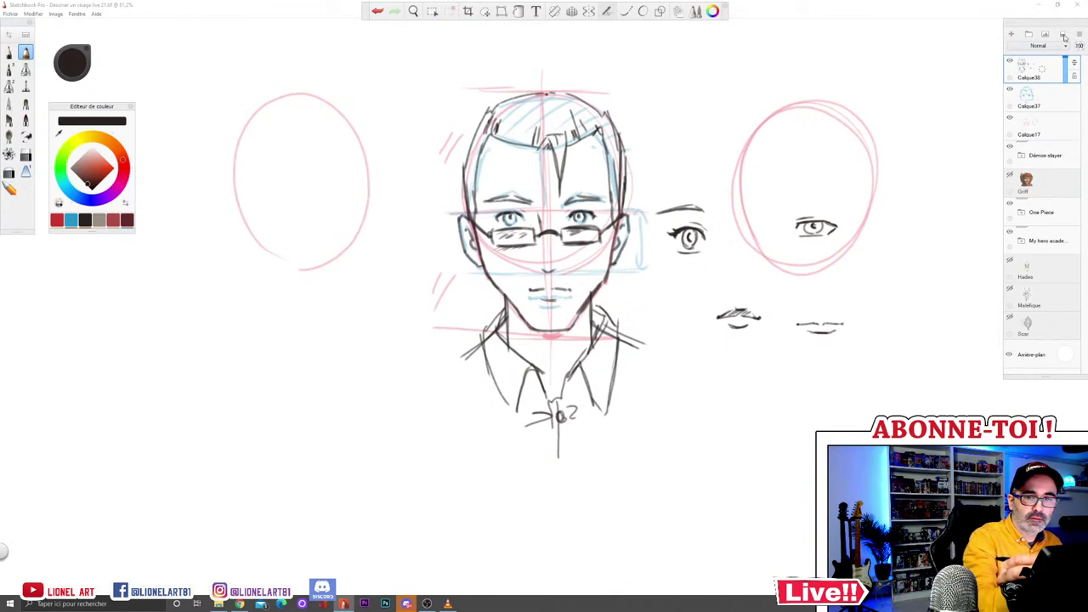
Step: Put the ink layer Calque38 in a new layer group and name the group Base
{"action": "left_click", "coordinate": [1063, 35]}
{"action": "left_click", "coordinate": [1046, 78]}
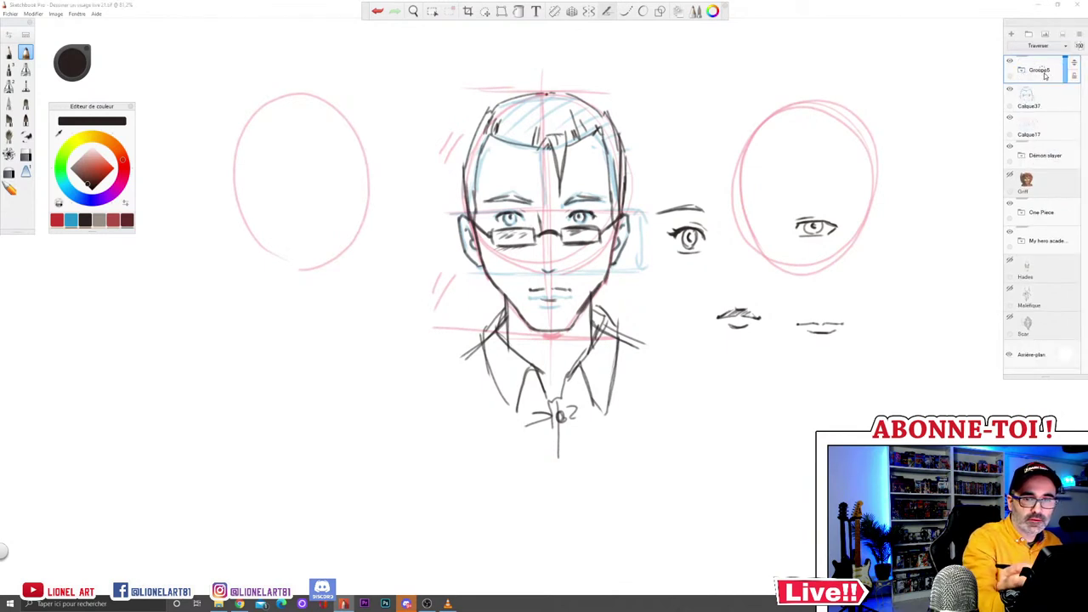
{"action": "double_click", "coordinate": [1039, 70]}
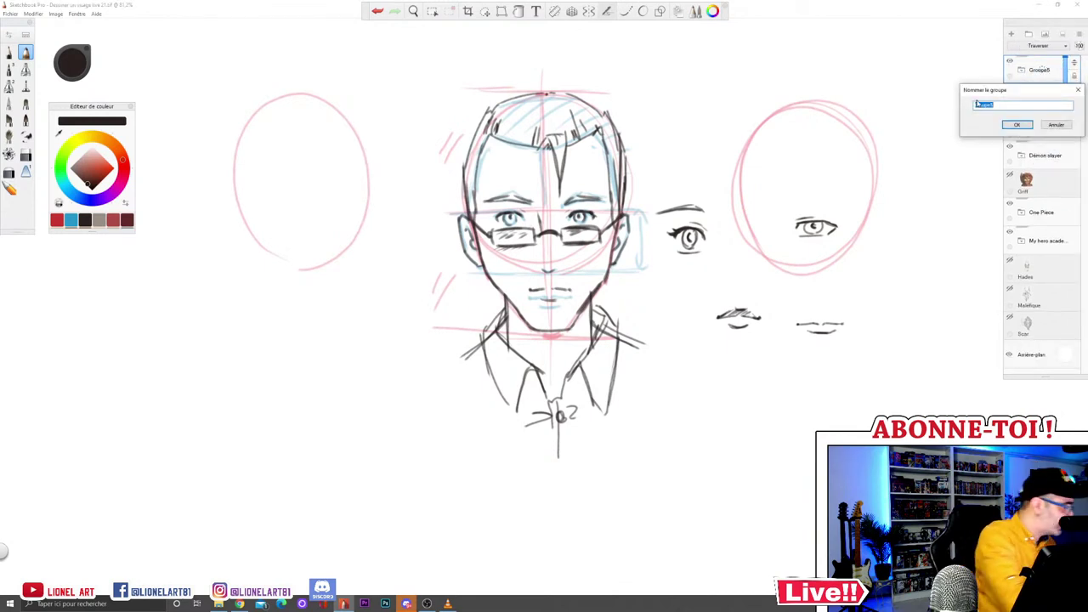
{"action": "type", "text": "Be"}
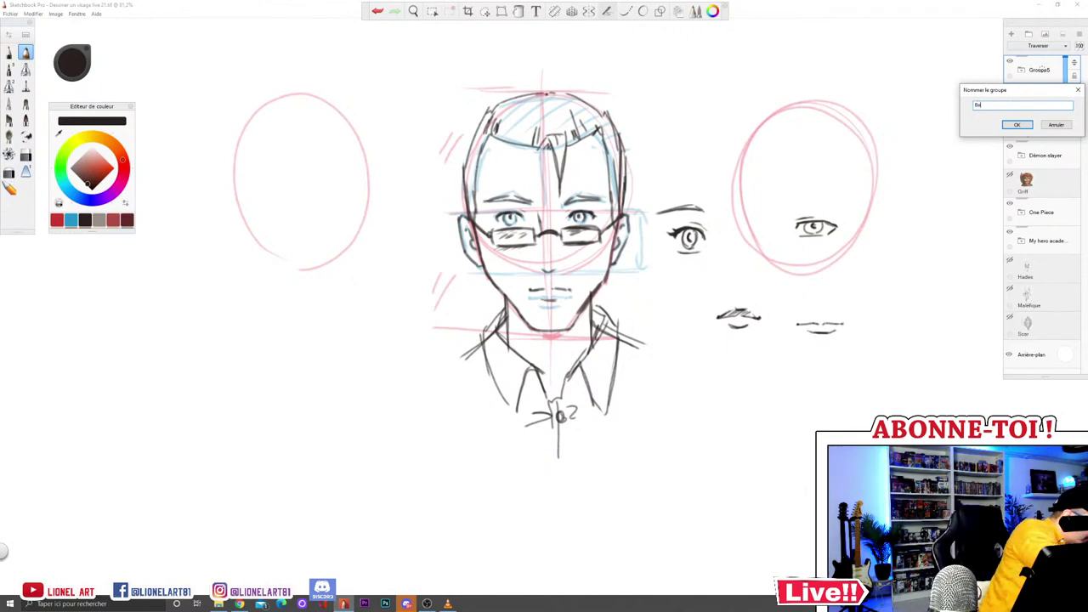
{"action": "type", "text": "se"}
{"action": "key", "text": "Return"}
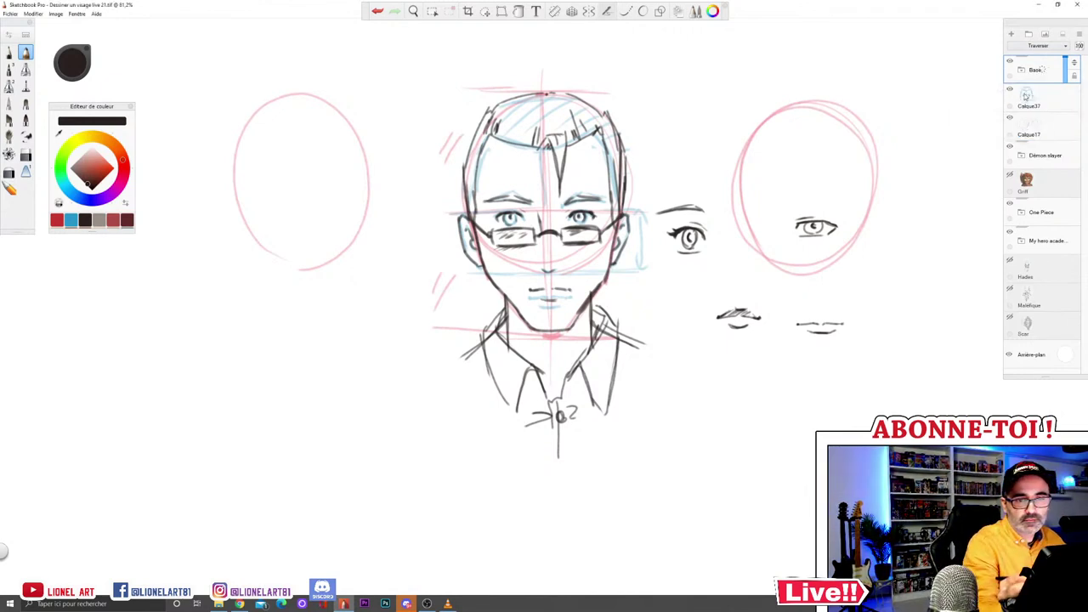
Step: Move layers Calque37 and Calque17 into the Base group and hide the whole group
{"action": "left_click", "coordinate": [1010, 62]}
{"action": "left_click", "coordinate": [1010, 62]}
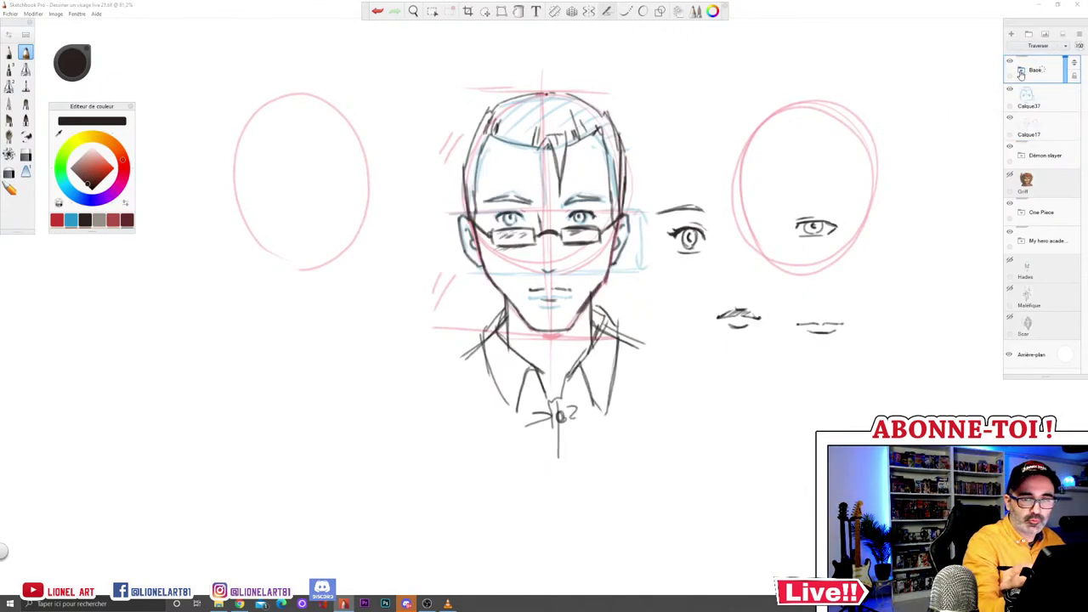
{"action": "left_click", "coordinate": [1040, 99]}
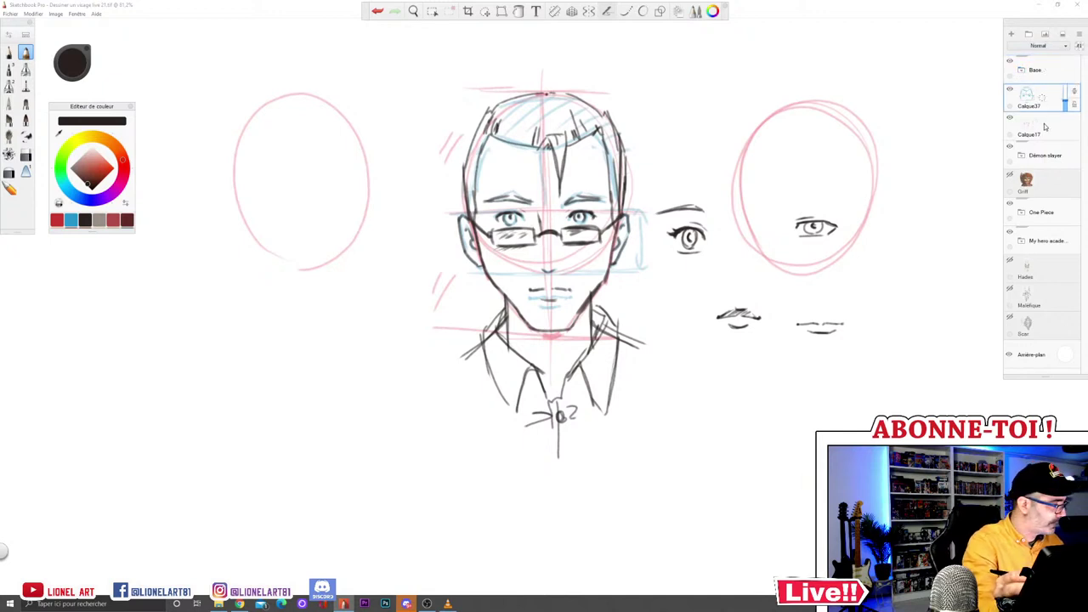
{"action": "left_click", "coordinate": [1073, 120], "text": "shift"}
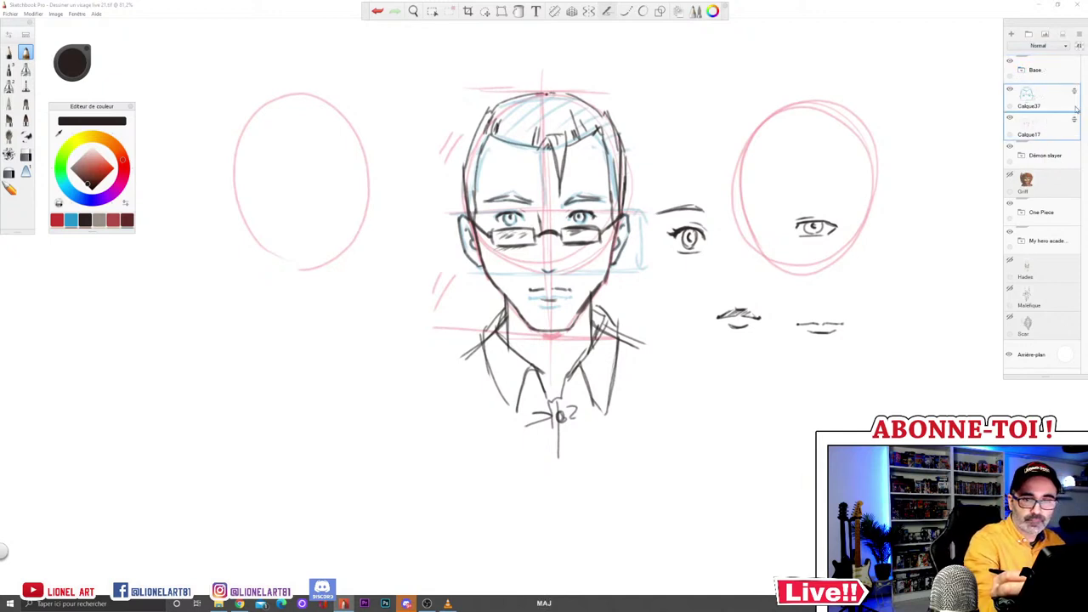
{"action": "left_click_drag", "start_coordinate": [1074, 115], "coordinate": [1047, 83]}
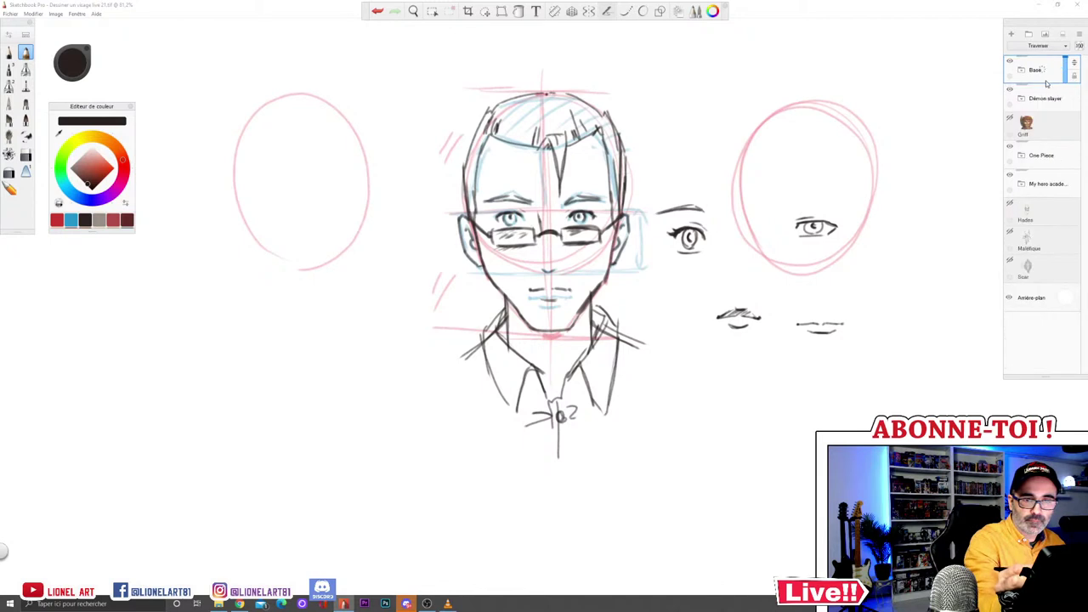
{"action": "left_click", "coordinate": [1010, 62]}
{"action": "left_click", "coordinate": [1010, 62]}
{"action": "left_click", "coordinate": [1010, 62]}
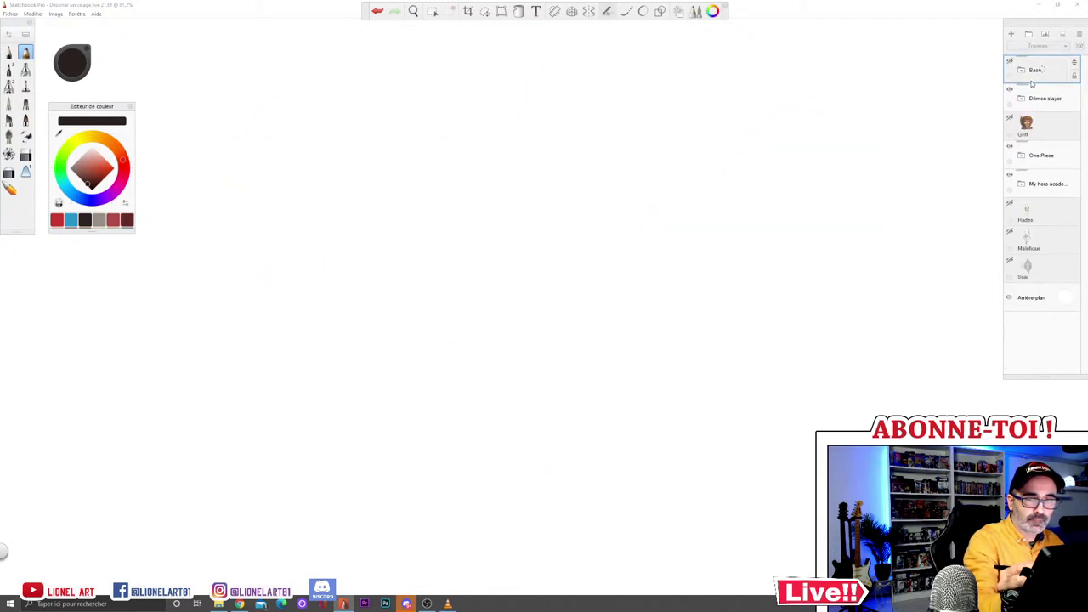
Step: Examine the contents of the Démon slayer, One Piece and My hero academia groups, and make the Base group active
{"action": "key", "text": "space"}
{"action": "left_click_drag", "start_coordinate": [766, 302], "coordinate": [645, 235]}
{"action": "mouse_move", "coordinate": [731, 293]}
{"action": "left_mouse_down"}
{"action": "mouse_move", "coordinate": [646, 238]}
{"action": "mouse_move", "coordinate": [678, 215]}
{"action": "left_mouse_up"}
{"action": "left_click_drag", "start_coordinate": [697, 253], "coordinate": [703, 251]}
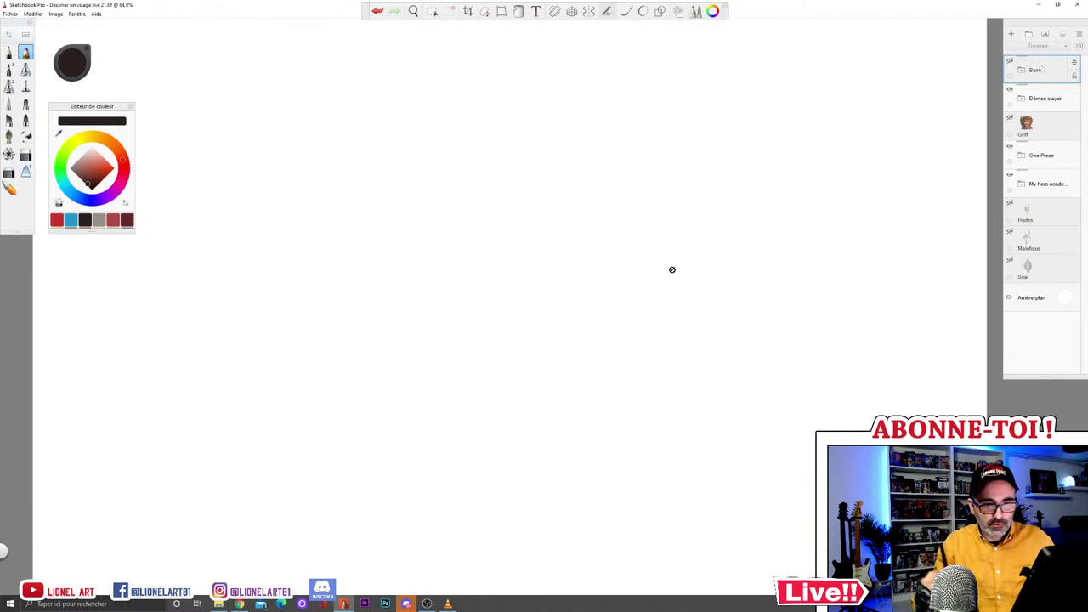
{"action": "left_click", "coordinate": [1023, 100]}
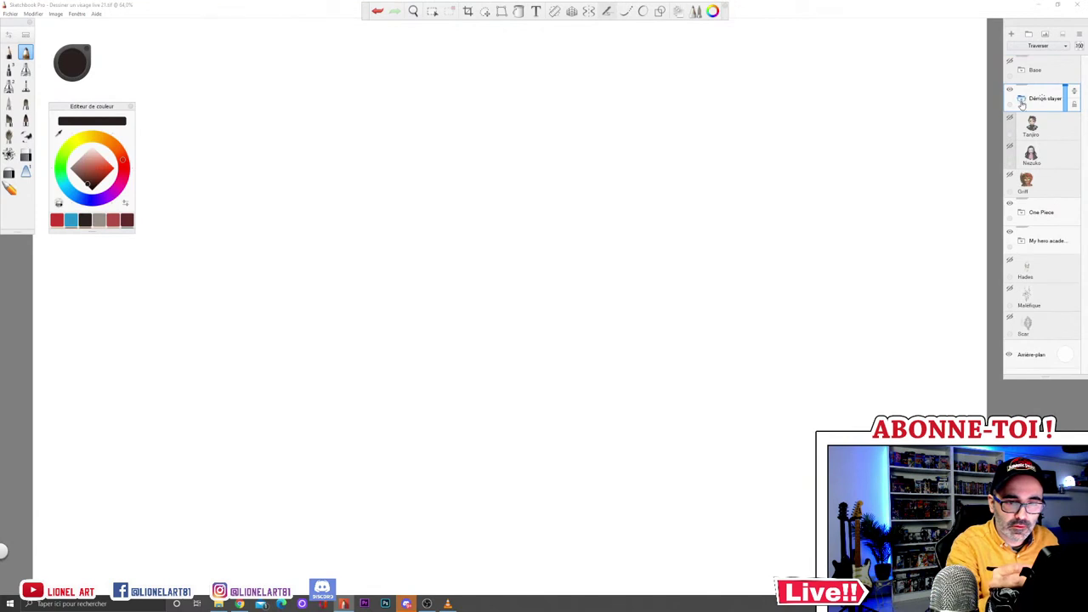
{"action": "left_click", "coordinate": [1022, 100]}
{"action": "left_click", "coordinate": [1021, 155]}
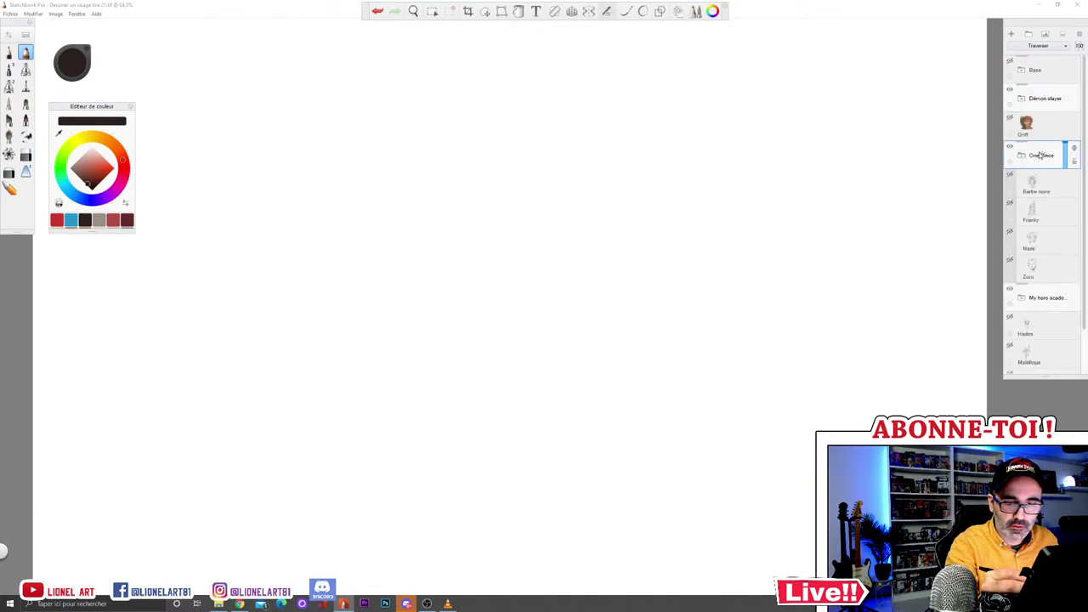
{"action": "left_click", "coordinate": [1031, 158]}
{"action": "left_click", "coordinate": [1024, 184]}
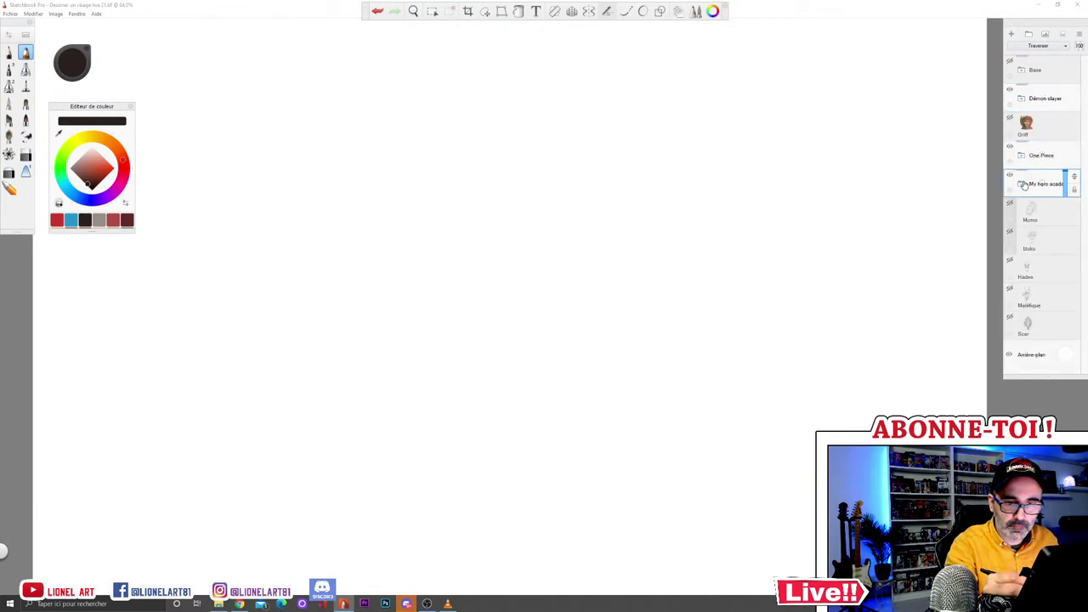
{"action": "left_click", "coordinate": [1024, 184]}
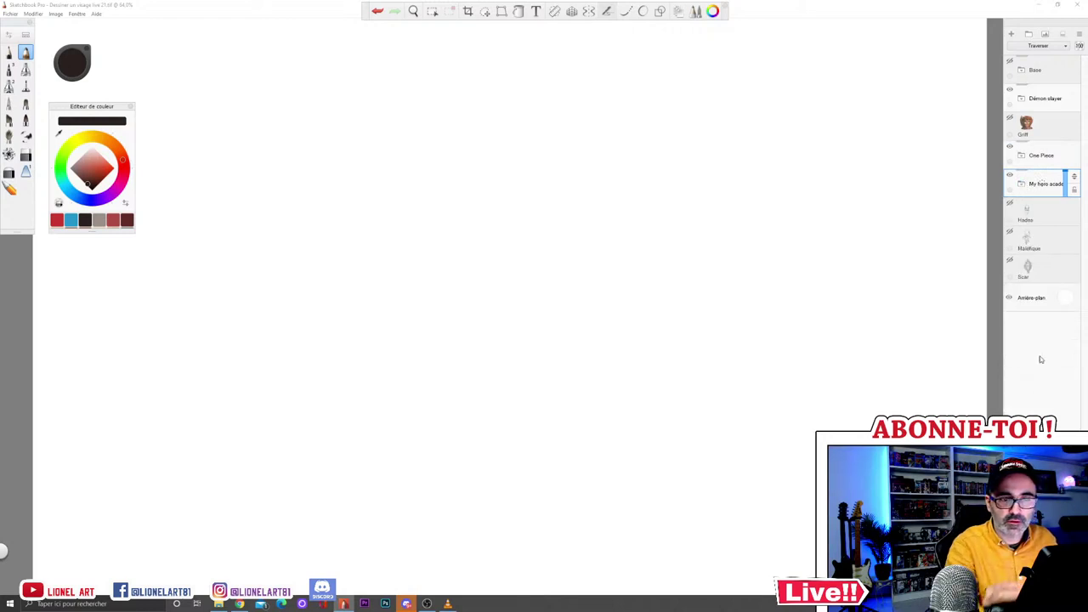
{"action": "left_click", "coordinate": [1026, 70]}
{"action": "left_click", "coordinate": [1022, 71]}
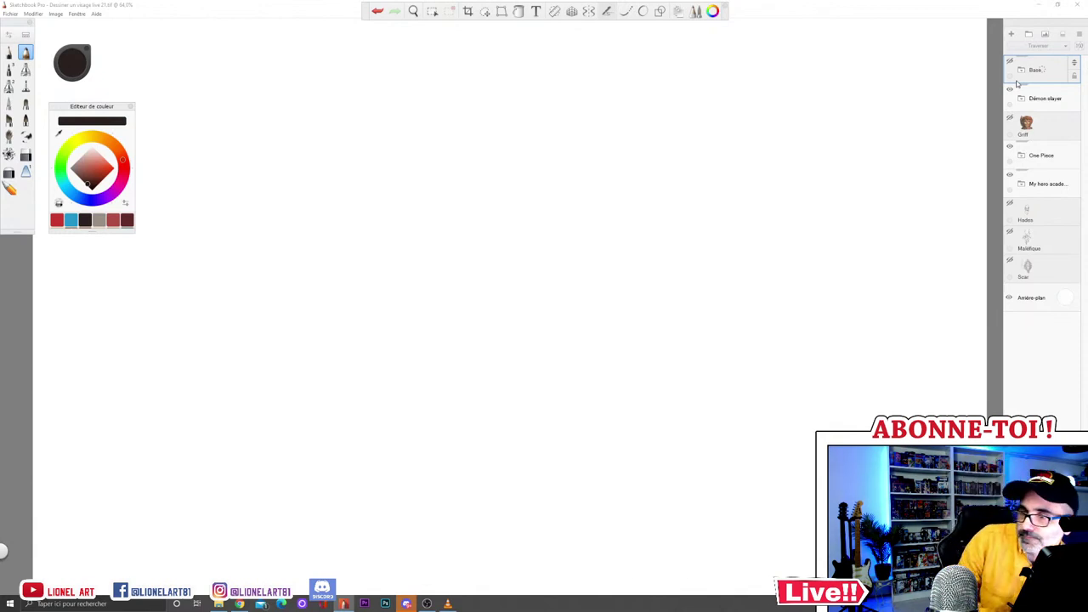
Step: Import the Art of Naruto reference sheet numbered 7 as a new layer and reposition it on the canvas
{"action": "left_click", "coordinate": [1045, 35]}
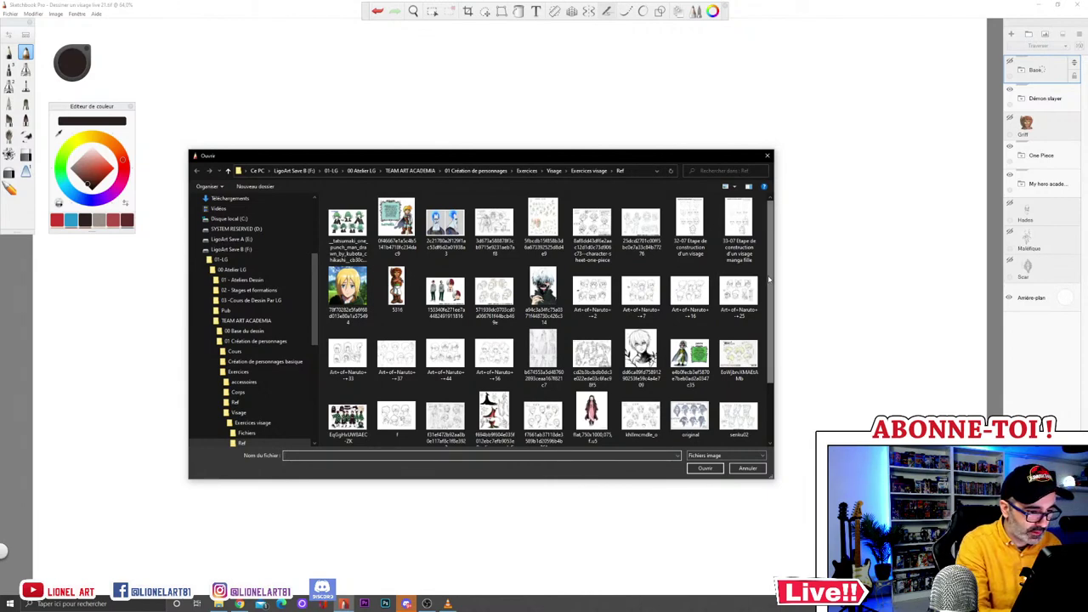
{"action": "double_click", "coordinate": [642, 291]}
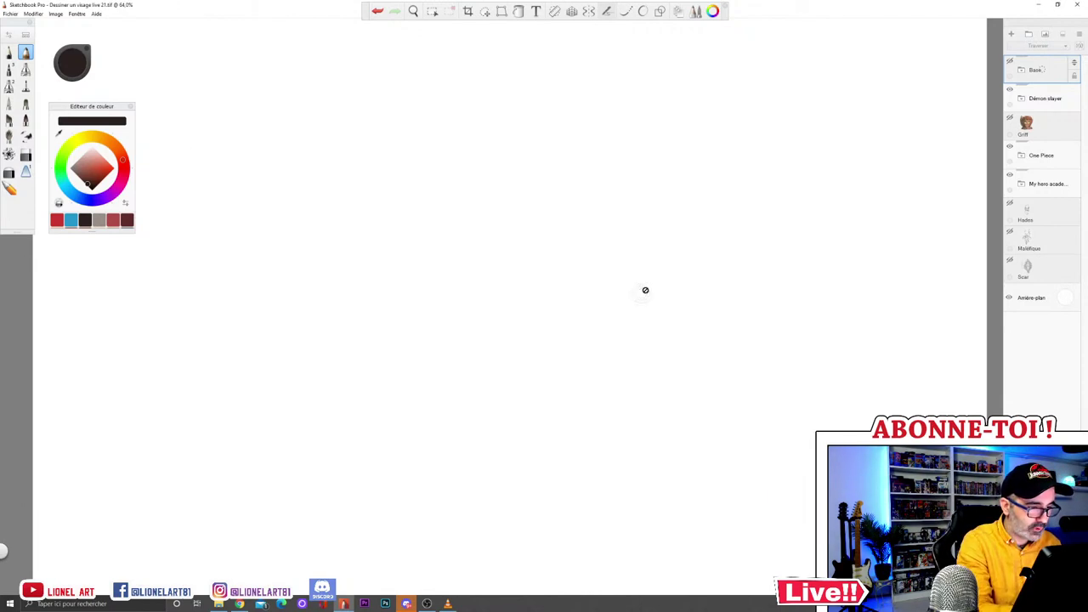
{"action": "left_click_drag", "start_coordinate": [623, 310], "coordinate": [609, 198]}
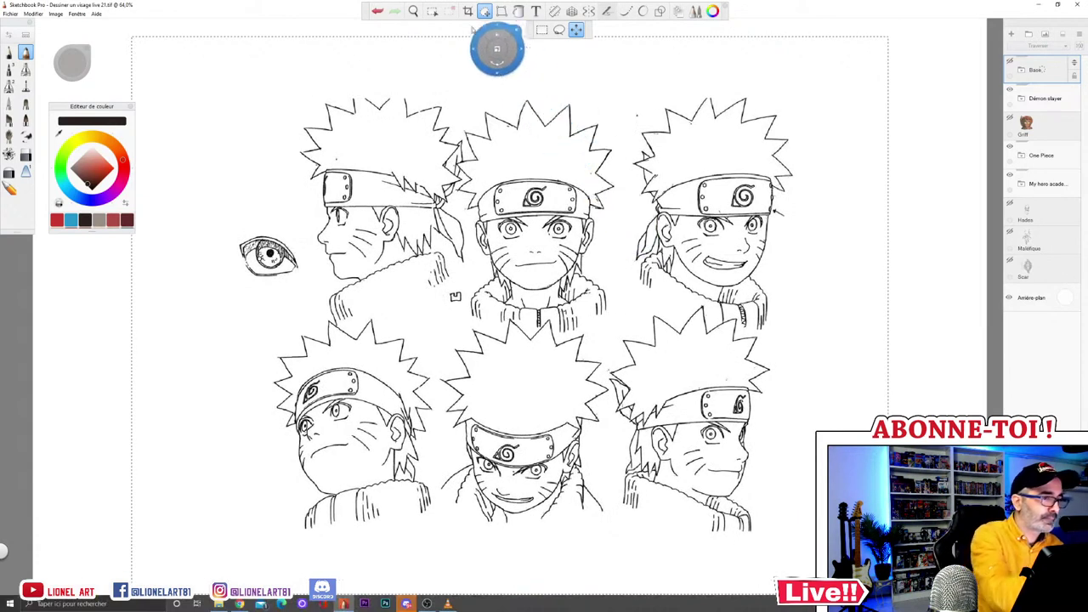
Step: Lasso the upper-middle front-view Naruto head, enlarge a copy on its own layer on the canvas's left side, and delete the full sheet's layer
{"action": "left_click", "coordinate": [433, 11]}
{"action": "mouse_move", "coordinate": [491, 95]}
{"action": "left_mouse_down"}
{"action": "mouse_move", "coordinate": [464, 149]}
{"action": "mouse_move", "coordinate": [472, 322]}
{"action": "mouse_move", "coordinate": [595, 340]}
{"action": "mouse_move", "coordinate": [627, 204]}
{"action": "mouse_move", "coordinate": [481, 92]}
{"action": "left_mouse_up"}
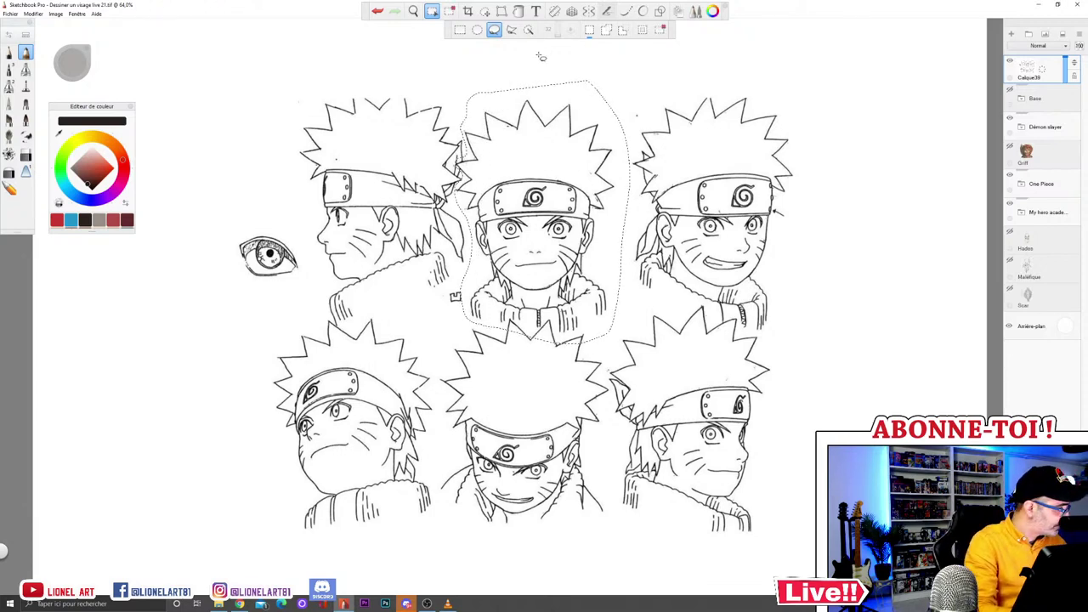
{"action": "key", "text": "v"}
{"action": "mouse_move", "coordinate": [678, 283]}
{"action": "left_mouse_down"}
{"action": "mouse_move", "coordinate": [737, 240]}
{"action": "mouse_move", "coordinate": [711, 240]}
{"action": "left_mouse_up"}
{"action": "left_click_drag", "start_coordinate": [472, 321], "coordinate": [450, 298]}
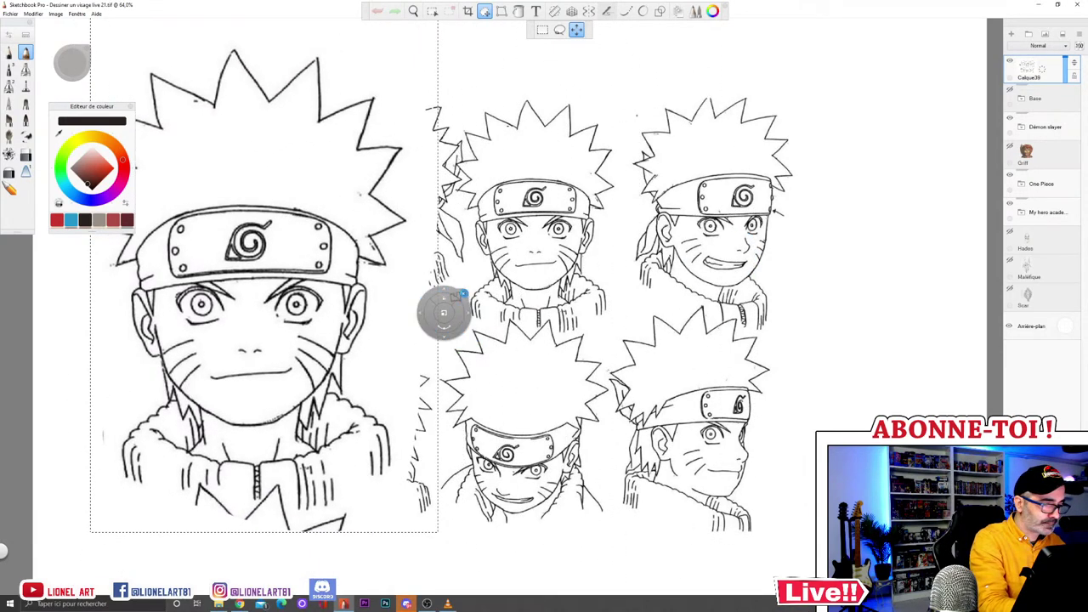
{"action": "left_click", "coordinate": [460, 294]}
{"action": "left_click", "coordinate": [1050, 92]}
{"action": "left_click_drag", "start_coordinate": [1050, 92], "coordinate": [1009, 94]}
Step: Import the Art of Naruto reference sheet numbered 16 beside the enlarged Naruto head
{"action": "left_click", "coordinate": [1045, 35]}
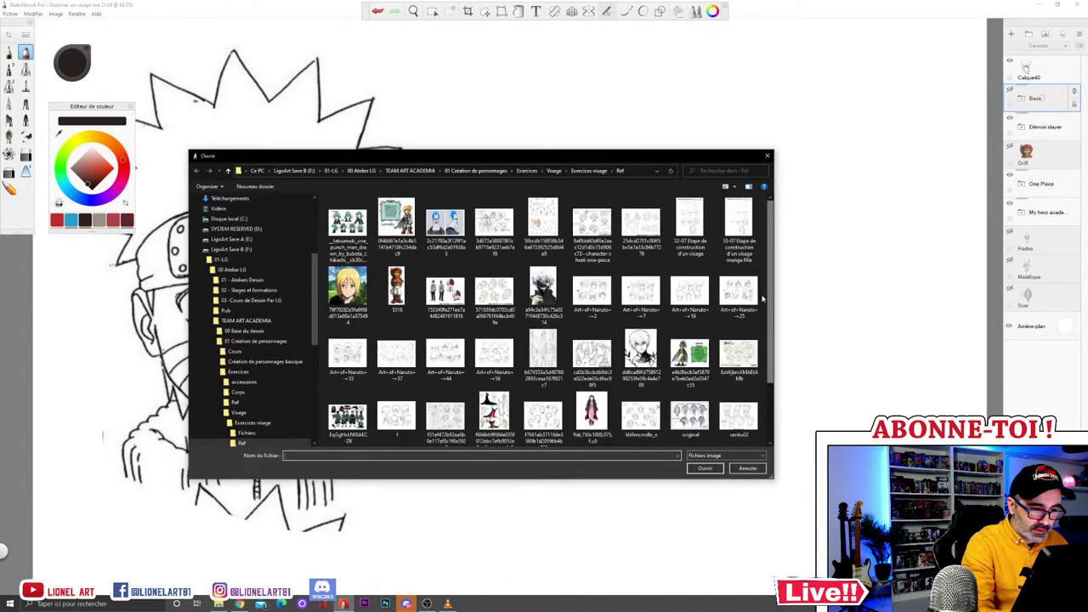
{"action": "left_click", "coordinate": [690, 289]}
{"action": "left_click", "coordinate": [705, 469]}
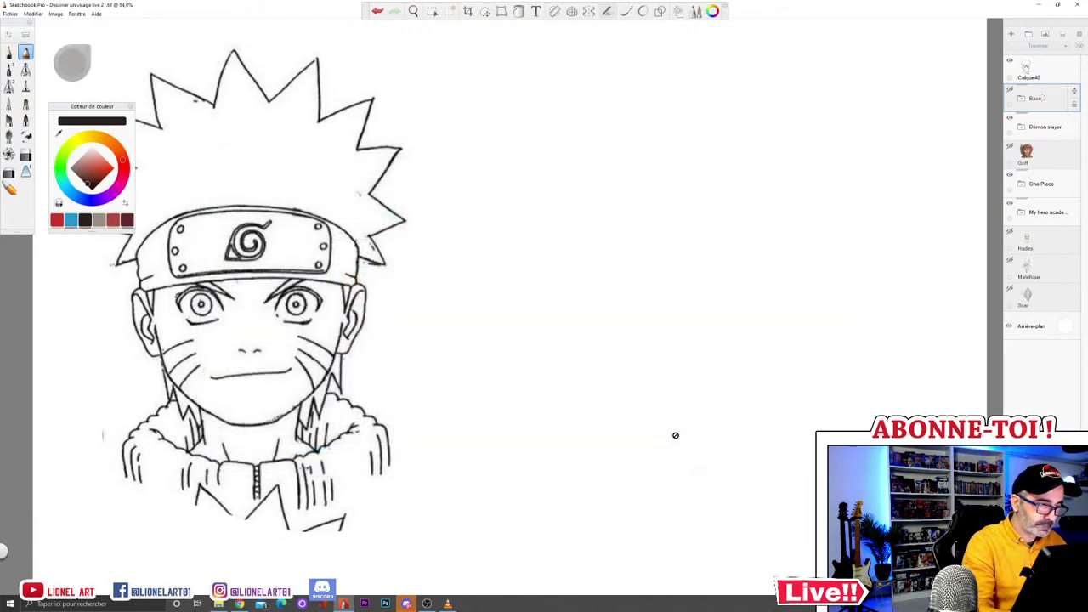
{"action": "left_click_drag", "start_coordinate": [636, 301], "coordinate": [681, 275]}
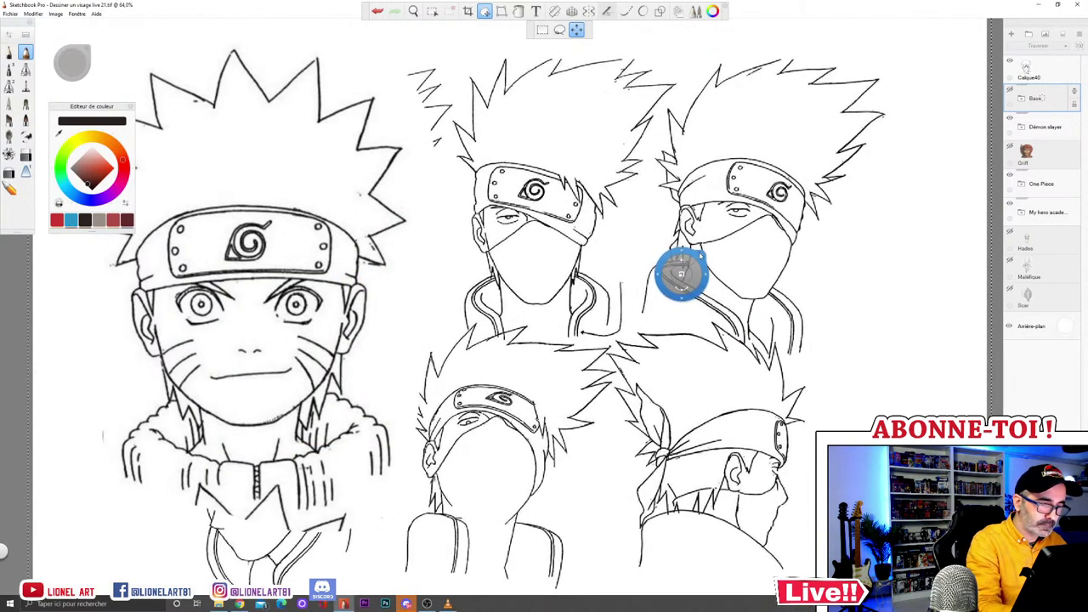
{"action": "left_click", "coordinate": [486, 11]}
Step: Isolate the sheet's upper-left Kakashi head as an enlarged copy on its own layer, and hide the Naruto layer Calque40
{"action": "left_click", "coordinate": [413, 10]}
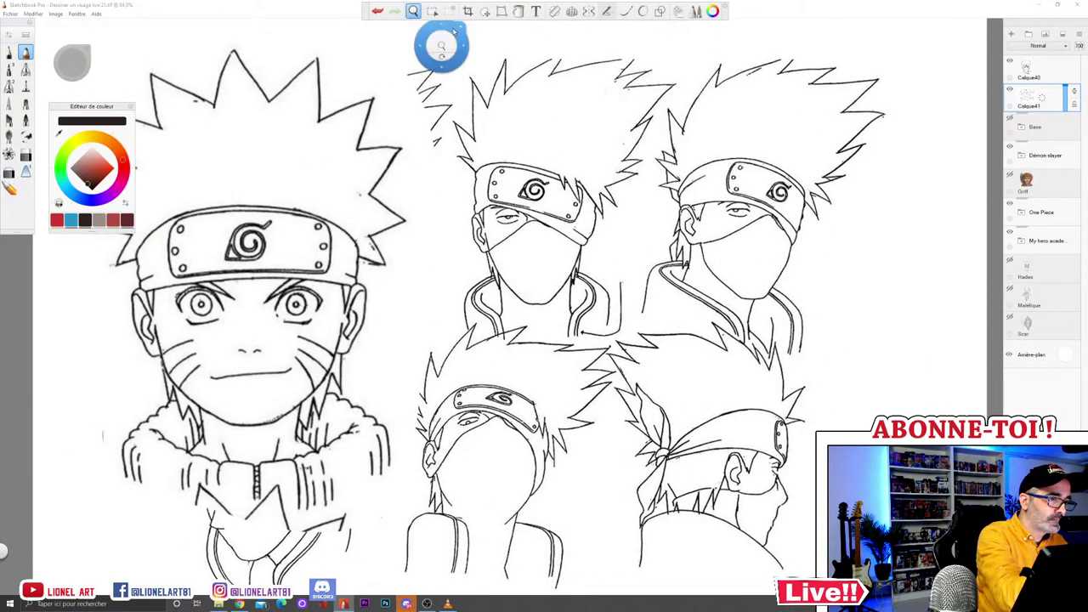
{"action": "left_click", "coordinate": [611, 51]}
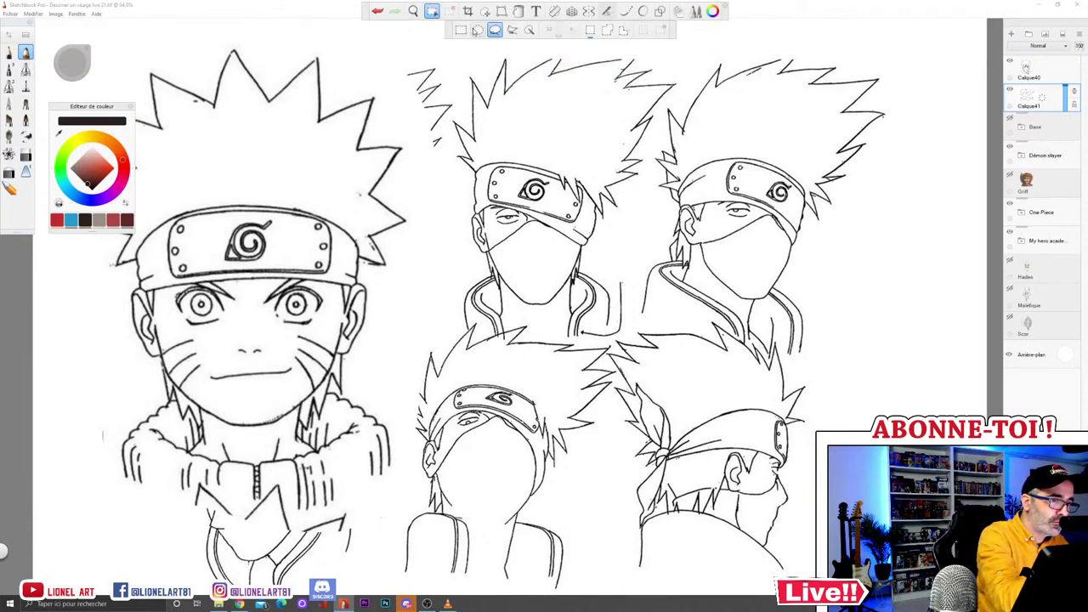
{"action": "mouse_move", "coordinate": [569, 48]}
{"action": "left_mouse_down"}
{"action": "mouse_move", "coordinate": [449, 76]}
{"action": "mouse_move", "coordinate": [459, 115]}
{"action": "mouse_move", "coordinate": [574, 51]}
{"action": "left_mouse_up"}
{"action": "mouse_move", "coordinate": [476, 338]}
{"action": "left_mouse_down"}
{"action": "mouse_move", "coordinate": [614, 344]}
{"action": "mouse_move", "coordinate": [576, 53]}
{"action": "left_mouse_up"}
{"action": "mouse_move", "coordinate": [652, 150]}
{"action": "left_mouse_down"}
{"action": "mouse_move", "coordinate": [680, 67]}
{"action": "mouse_move", "coordinate": [655, 45]}
{"action": "left_mouse_up"}
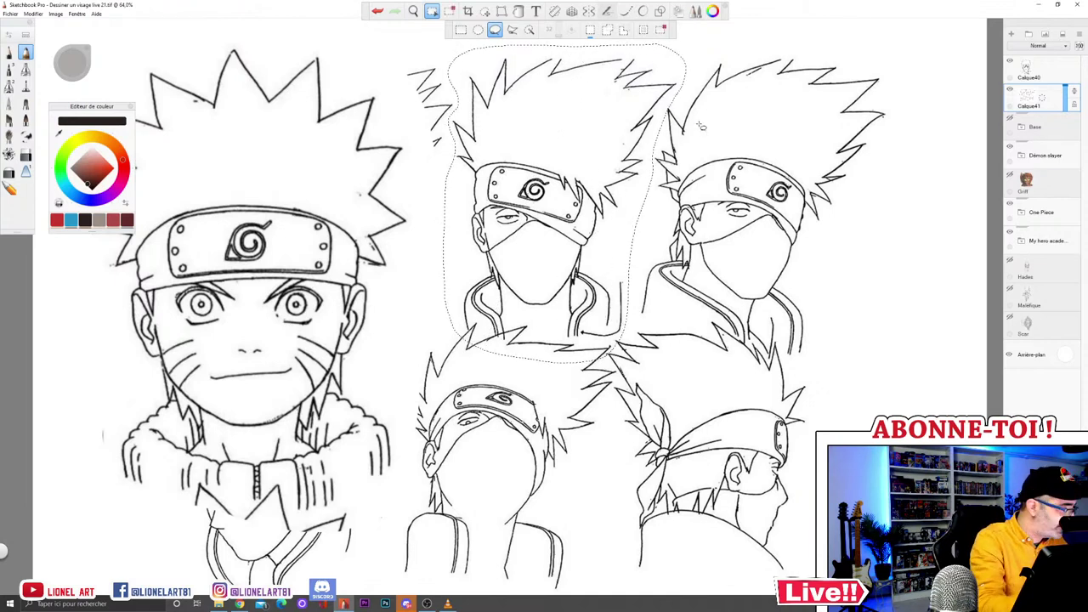
{"action": "key", "text": "v"}
{"action": "left_click_drag", "start_coordinate": [724, 206], "coordinate": [770, 163]}
{"action": "left_click_drag", "start_coordinate": [707, 223], "coordinate": [520, 314]}
{"action": "left_click", "coordinate": [546, 290]}
{"action": "left_click_drag", "start_coordinate": [1030, 130], "coordinate": [1049, 111]}
{"action": "left_click", "coordinate": [1010, 62]}
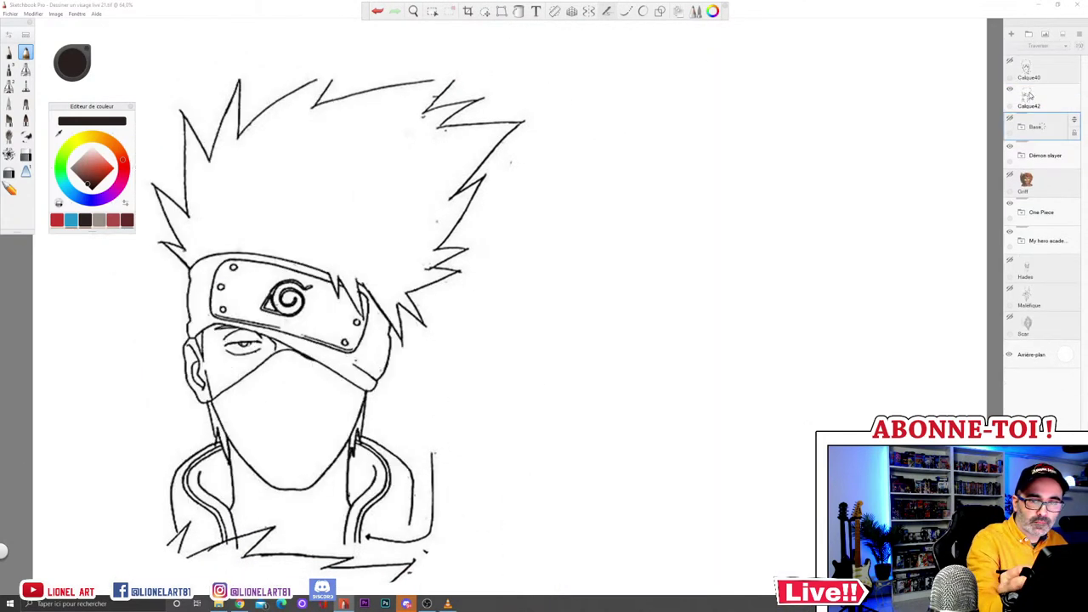
Step: Shift the Kakashi head on Calque42 slightly up and left, and erase the stray hair lines below the jacket
{"action": "left_click", "coordinate": [1031, 98]}
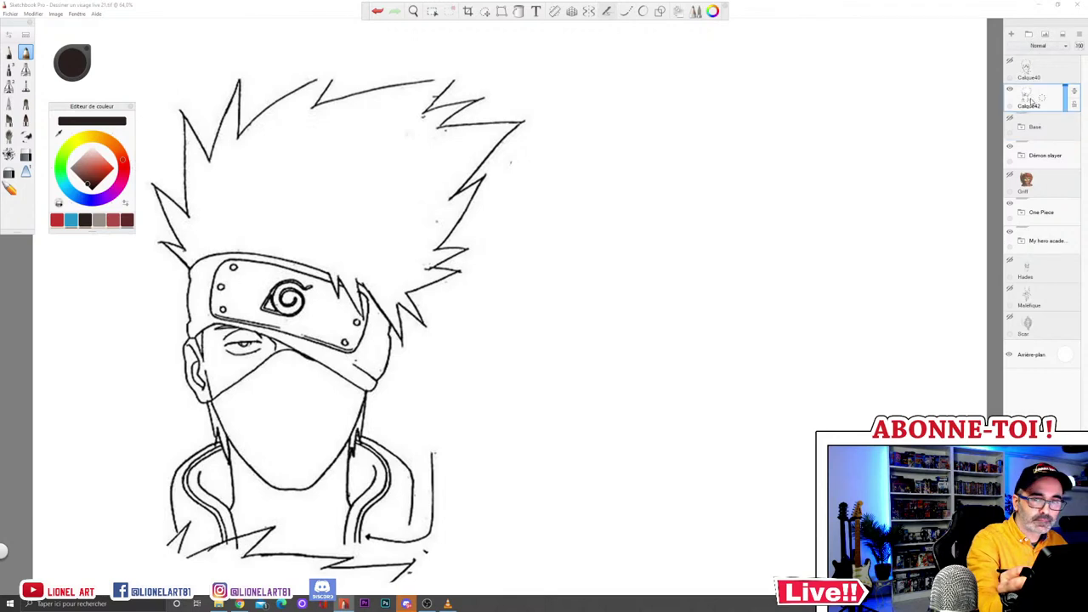
{"action": "left_click", "coordinate": [485, 11]}
{"action": "mouse_move", "coordinate": [669, 192]}
{"action": "left_mouse_down"}
{"action": "mouse_move", "coordinate": [645, 176]}
{"action": "mouse_move", "coordinate": [669, 173]}
{"action": "left_mouse_up"}
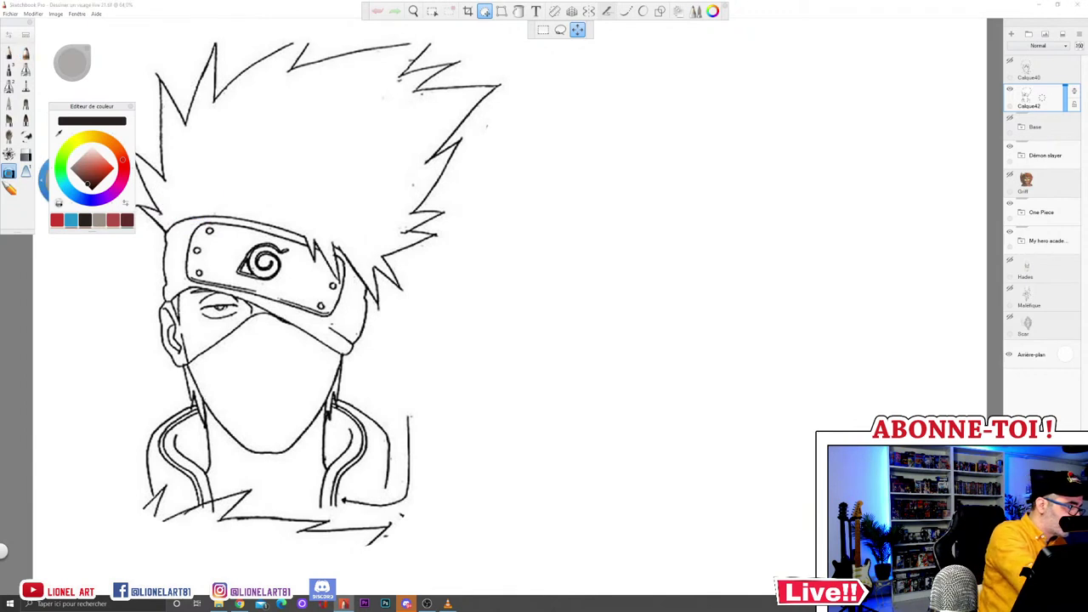
{"action": "left_click", "coordinate": [26, 154]}
{"action": "mouse_move", "coordinate": [390, 526]}
{"action": "left_mouse_down"}
{"action": "mouse_move", "coordinate": [364, 543]}
{"action": "mouse_move", "coordinate": [231, 497]}
{"action": "mouse_move", "coordinate": [155, 498]}
{"action": "mouse_move", "coordinate": [144, 508]}
{"action": "left_mouse_up"}
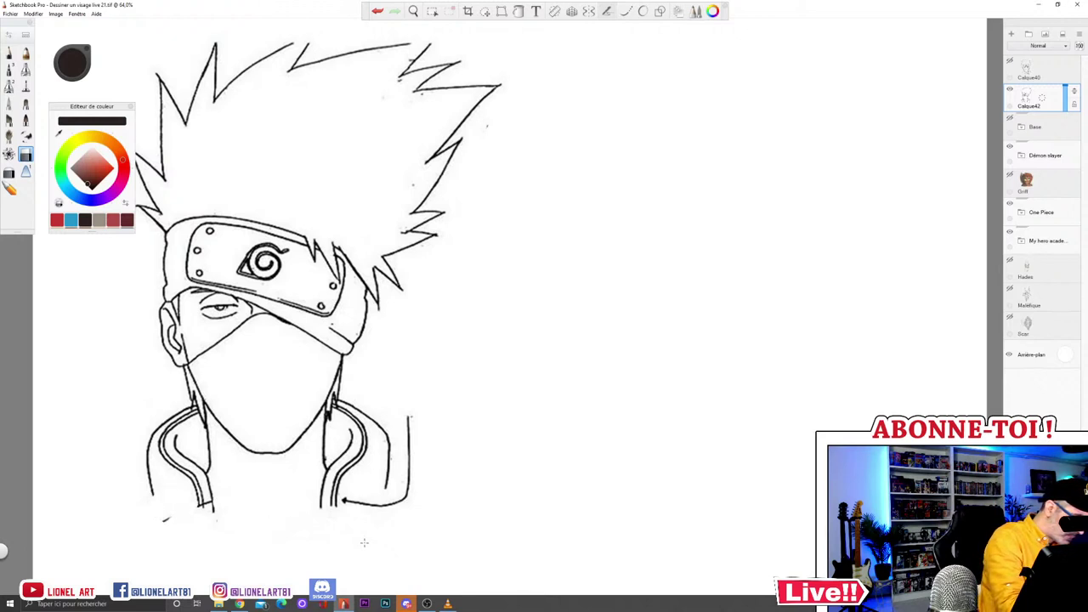
Step: Make Calque40 active, check its visibility, and hide both reference layers Calque40 and Calque42
{"action": "left_click", "coordinate": [1011, 62]}
{"action": "left_click", "coordinate": [1011, 70]}
{"action": "left_click", "coordinate": [1010, 63]}
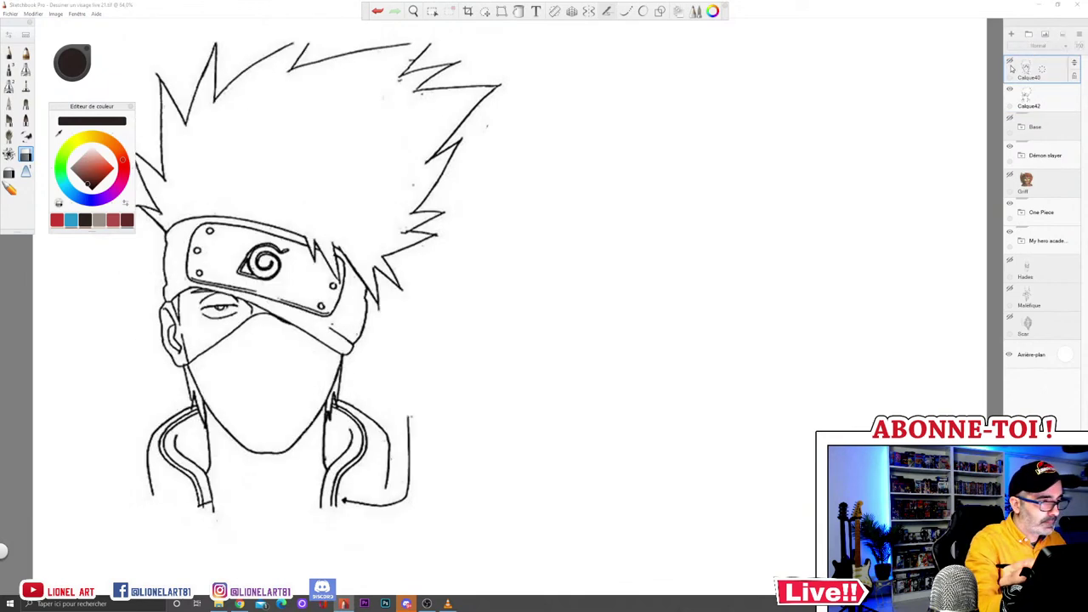
{"action": "left_click", "coordinate": [1011, 63]}
{"action": "left_click", "coordinate": [1011, 64]}
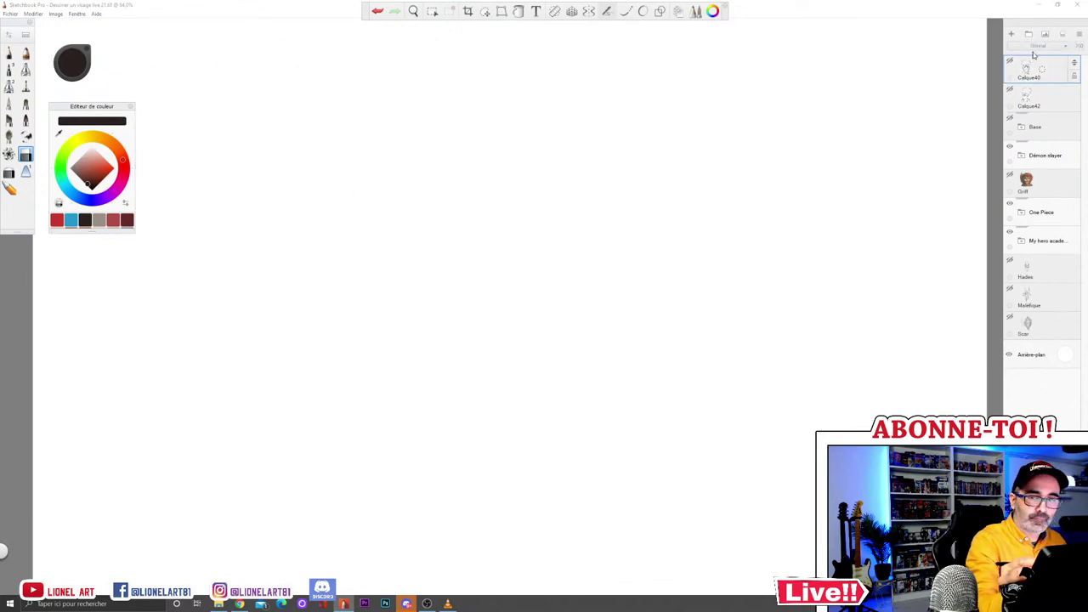
Step: Import the Art of Naruto reference sheet numbered 2 with the Sasuke heads and place it on the canvas
{"action": "left_click", "coordinate": [1045, 34]}
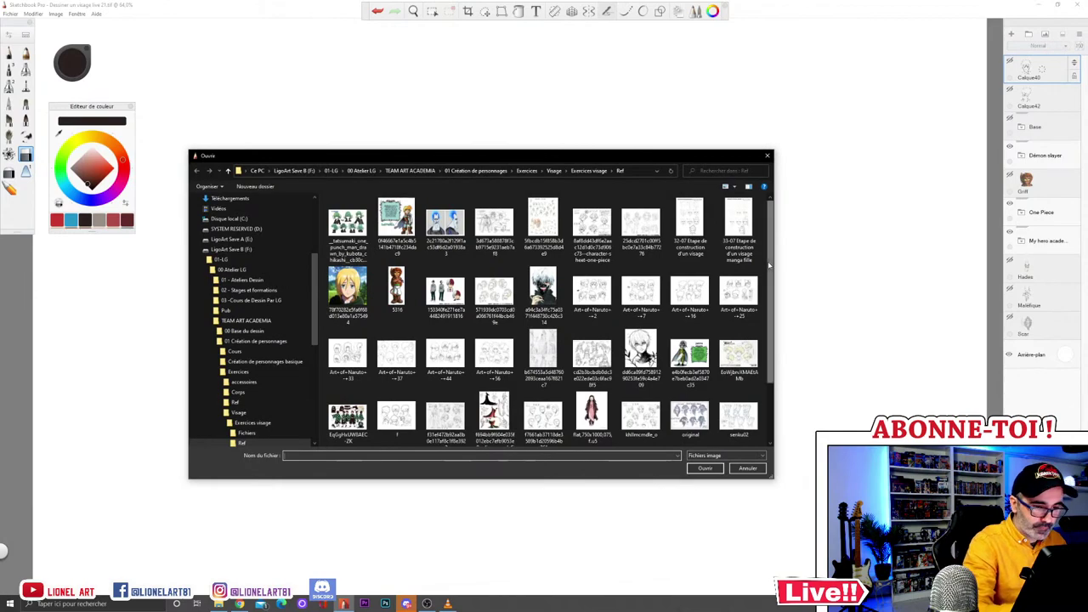
{"action": "scroll", "coordinate": [646, 298], "scroll_direction": "down", "scroll_amount": 1}
{"action": "double_click", "coordinate": [642, 280]}
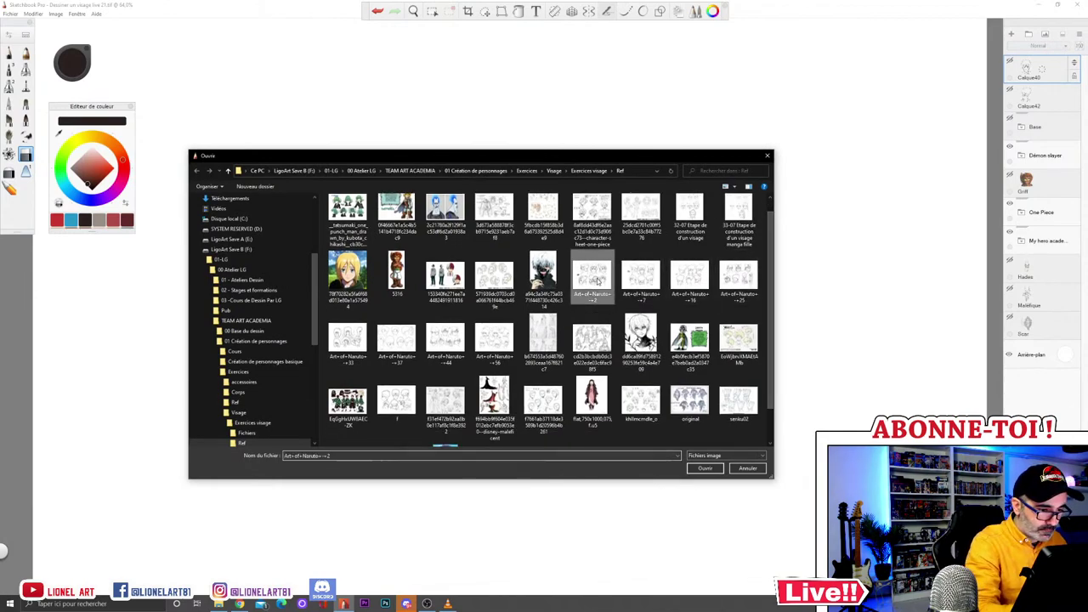
{"action": "mouse_move", "coordinate": [649, 331]}
{"action": "left_mouse_down"}
{"action": "mouse_move", "coordinate": [709, 233]}
{"action": "mouse_move", "coordinate": [665, 335]}
{"action": "left_mouse_up"}
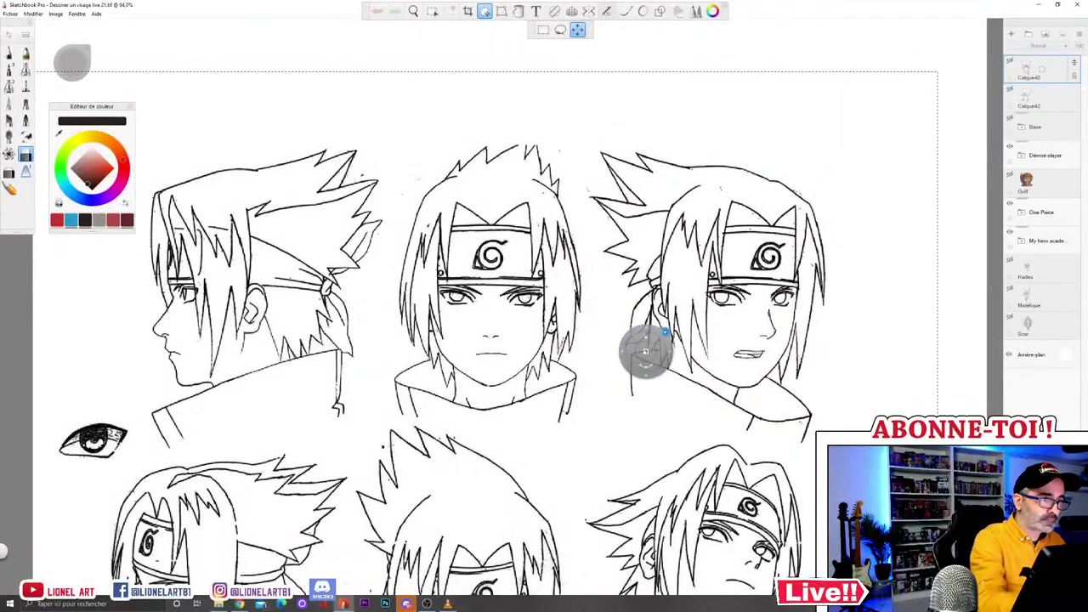
Step: Copy the upper front-view Sasuke head onto its own layer and delete the layer holding the full sheet
{"action": "left_click", "coordinate": [432, 11]}
{"action": "mouse_move", "coordinate": [460, 133]}
{"action": "left_mouse_down"}
{"action": "mouse_move", "coordinate": [423, 175]}
{"action": "mouse_move", "coordinate": [399, 225]}
{"action": "mouse_move", "coordinate": [374, 378]}
{"action": "mouse_move", "coordinate": [392, 412]}
{"action": "mouse_move", "coordinate": [535, 444]}
{"action": "mouse_move", "coordinate": [599, 417]}
{"action": "left_mouse_up"}
{"action": "left_click_drag", "start_coordinate": [581, 184], "coordinate": [460, 132]}
{"action": "key", "text": "v"}
{"action": "key", "text": "ctrl+c"}
{"action": "key", "text": "ctrl+v"}
{"action": "left_click_drag", "start_coordinate": [1025, 100], "coordinate": [1045, 85]}
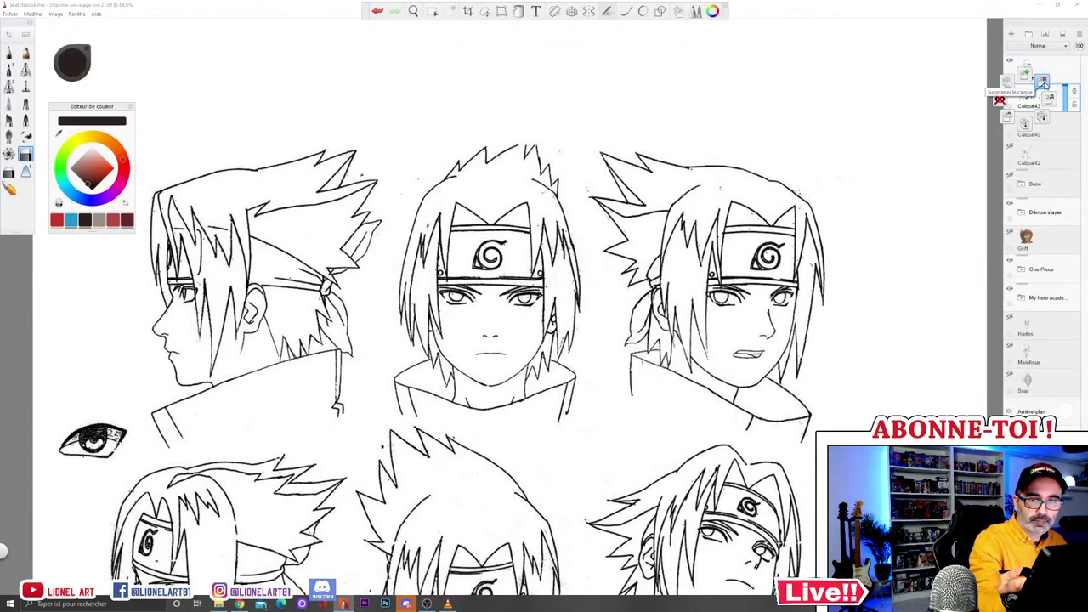
{"action": "left_click", "coordinate": [1044, 84]}
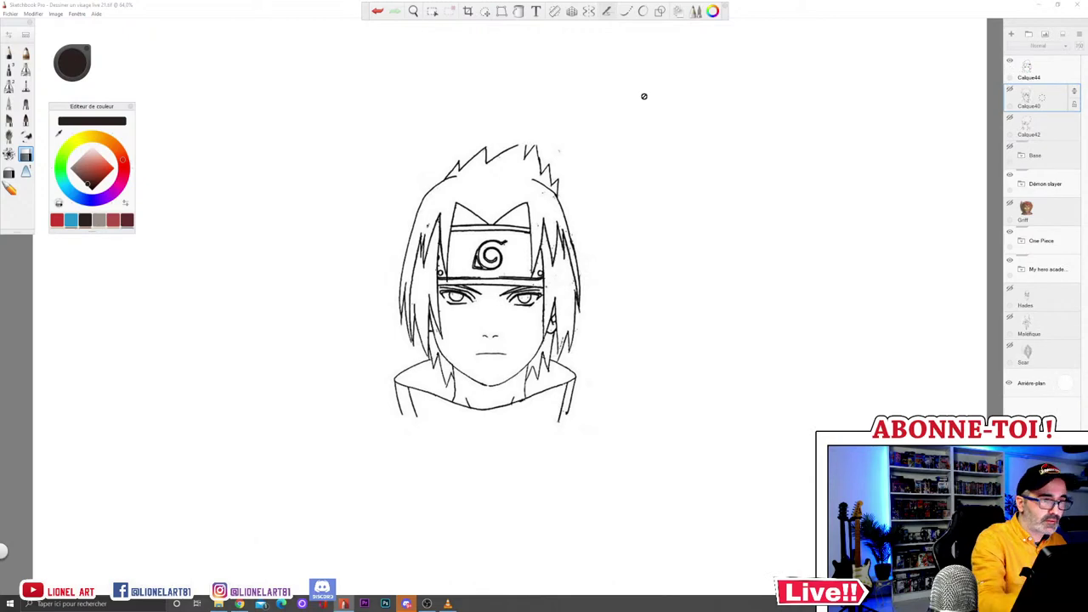
Step: Enlarge the Sasuke head on Calque44 and move it to the canvas's upper left
{"action": "left_click", "coordinate": [488, 13]}
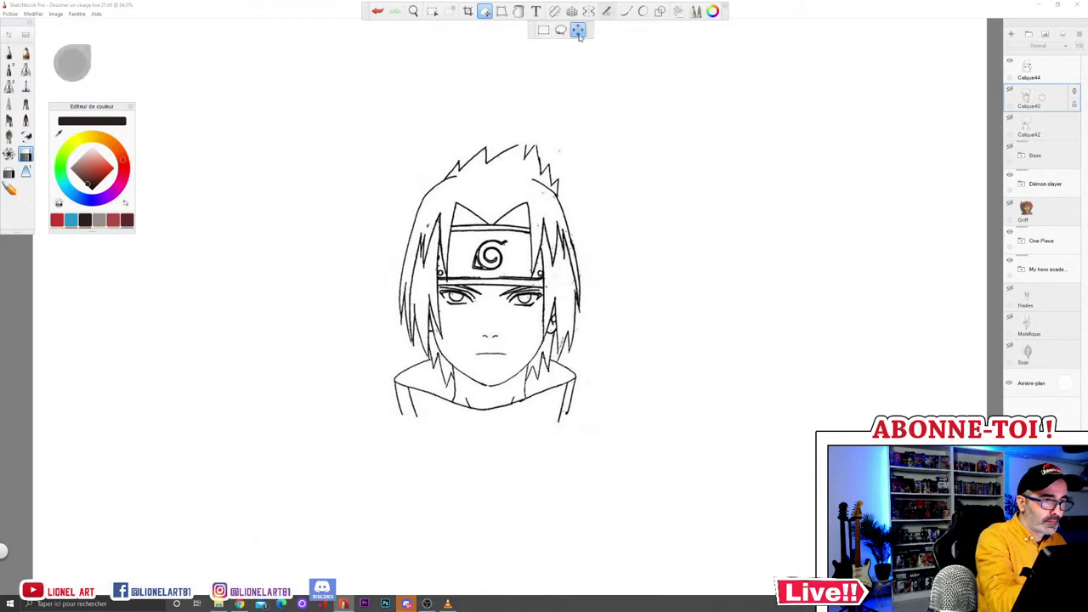
{"action": "left_click", "coordinate": [1027, 68]}
{"action": "key", "text": "space"}
{"action": "left_click_drag", "start_coordinate": [573, 260], "coordinate": [556, 261]}
{"action": "left_click_drag", "start_coordinate": [622, 262], "coordinate": [383, 240]}
{"action": "left_click", "coordinate": [405, 222]}
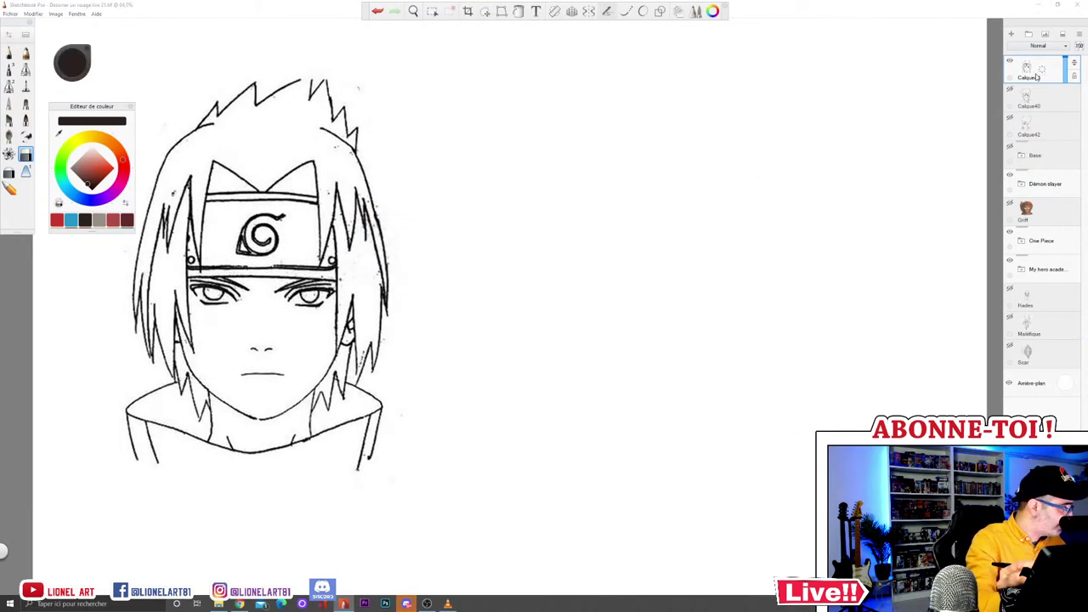
Step: Group the layers Calque44, Calque40 and Calque42, and name the group Naruto
{"action": "left_click", "coordinate": [1041, 129], "text": "shift"}
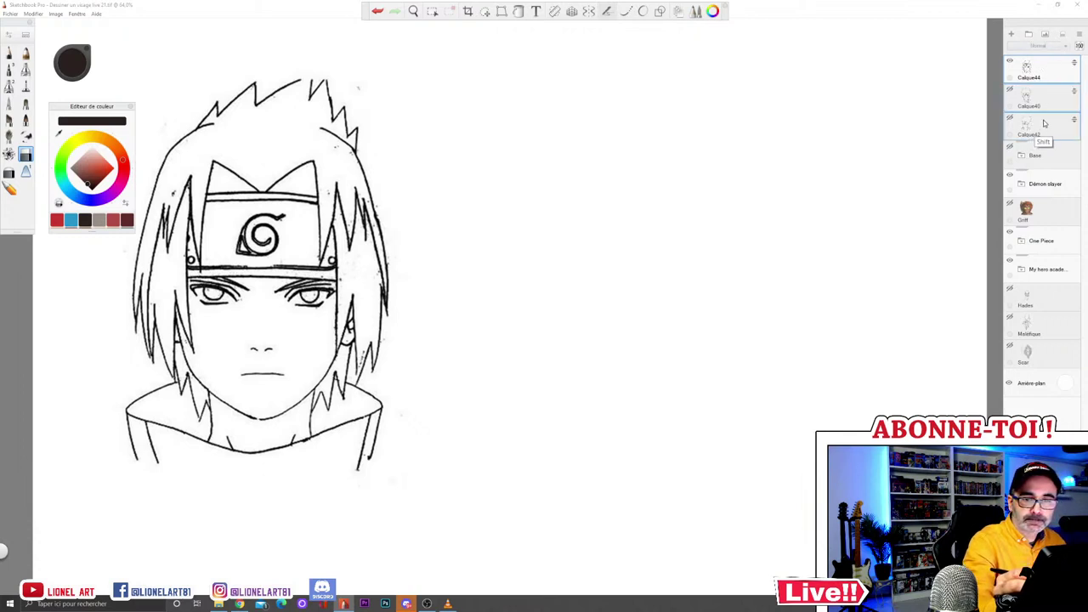
{"action": "left_click", "coordinate": [1078, 34]}
{"action": "left_click", "coordinate": [1053, 68]}
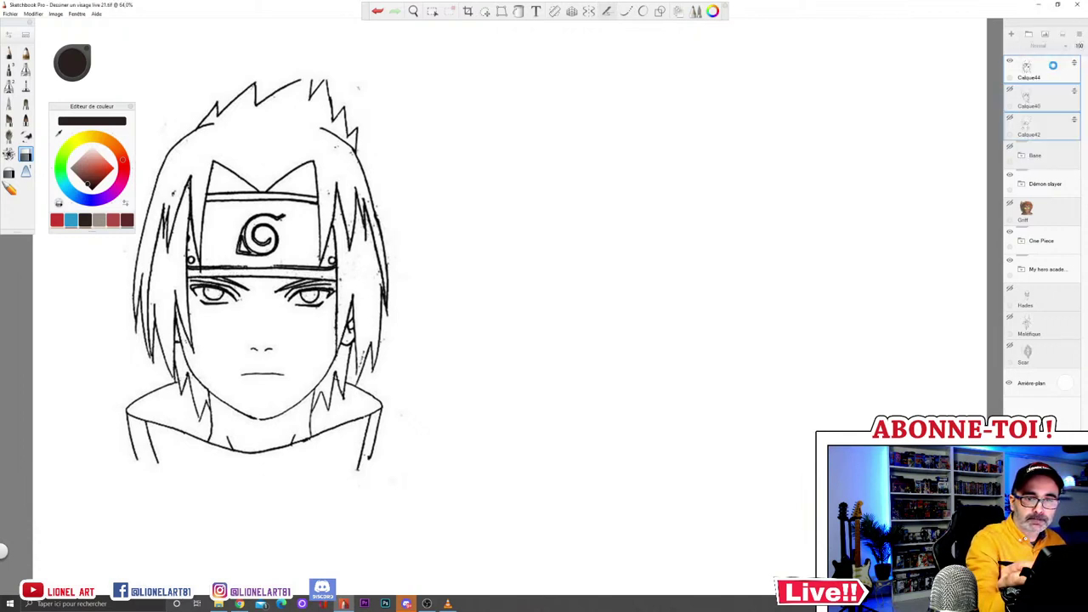
{"action": "double_click", "coordinate": [1044, 71]}
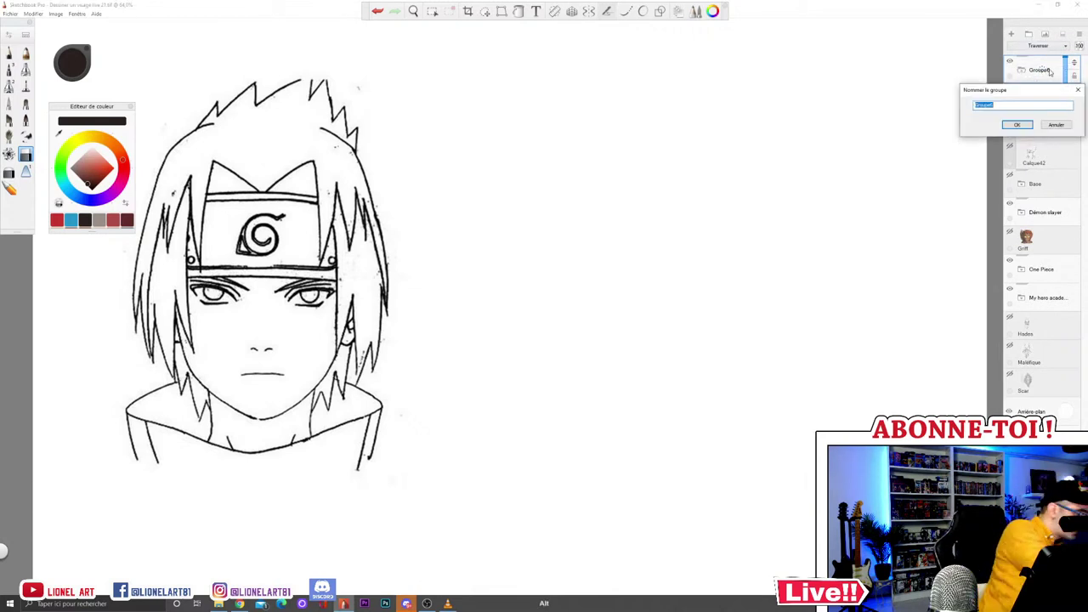
{"action": "type", "text": "s"}
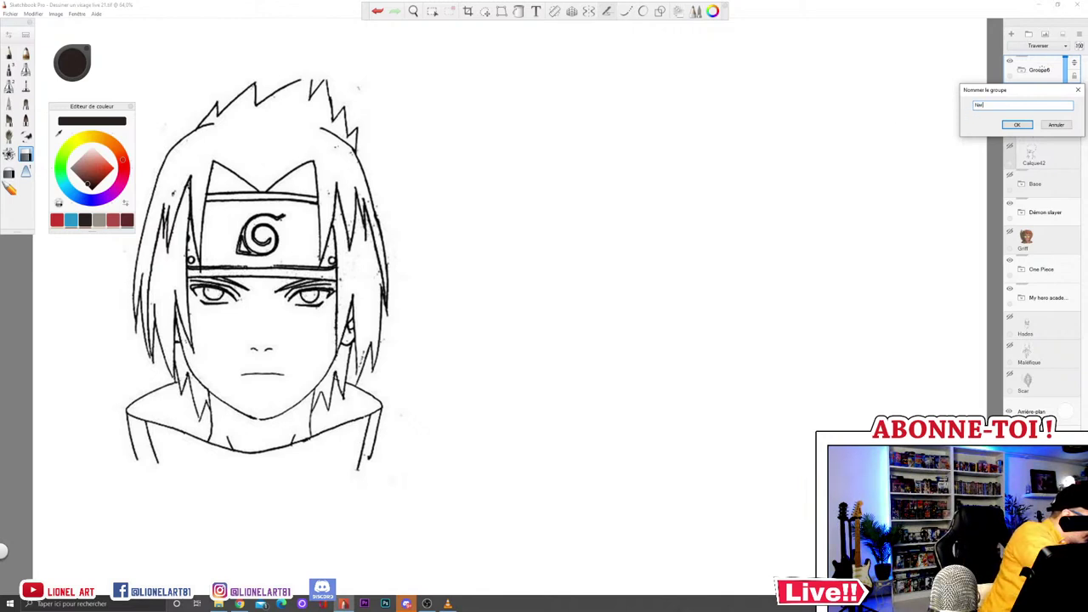
{"action": "type", "text": "aruto"}
{"action": "left_click", "coordinate": [1017, 125]}
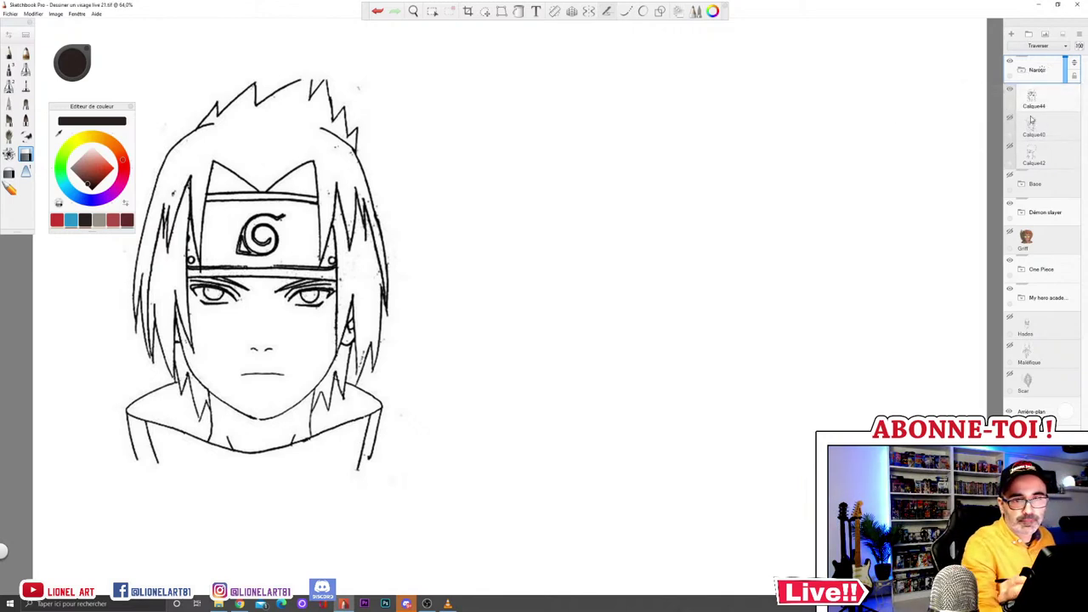
Step: Collapse the Naruto group, move it directly below the Base group, and save the drawing
{"action": "left_click_drag", "start_coordinate": [1072, 74], "coordinate": [1020, 119]}
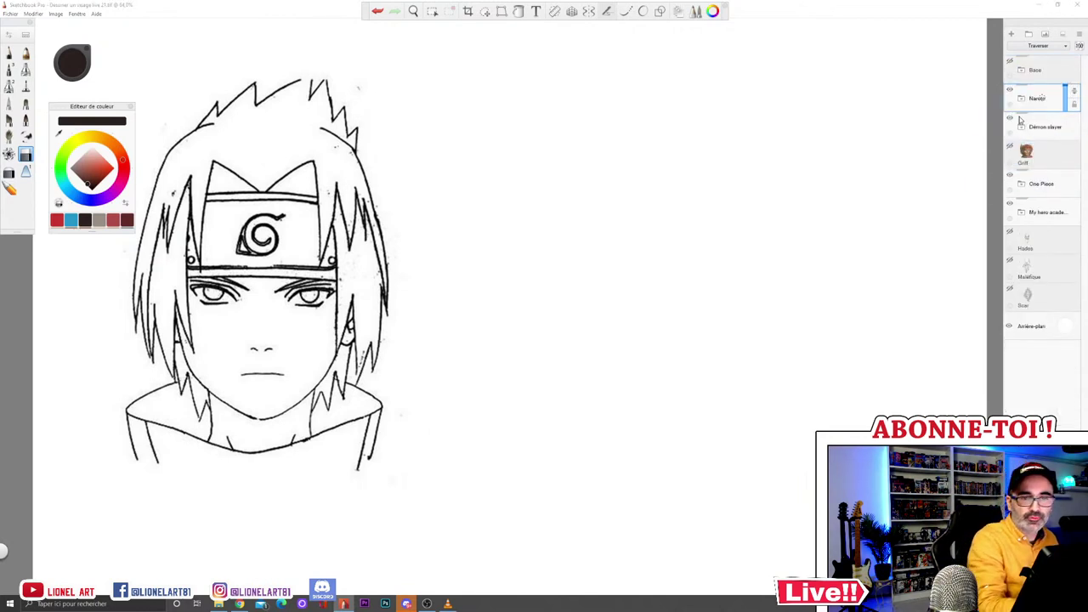
{"action": "left_click", "coordinate": [10, 13]}
{"action": "left_click", "coordinate": [34, 66]}
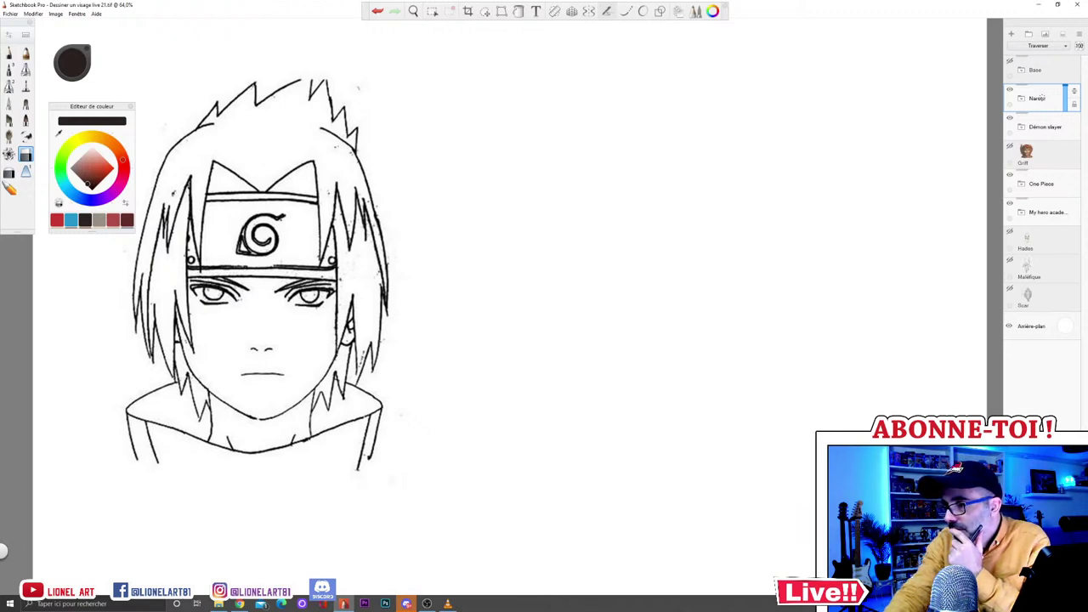
Step: Hide the Naruto group, expand the Démon slayer group, and show its Nezuko reference
{"action": "left_click", "coordinate": [1010, 89]}
{"action": "left_click", "coordinate": [1021, 126]}
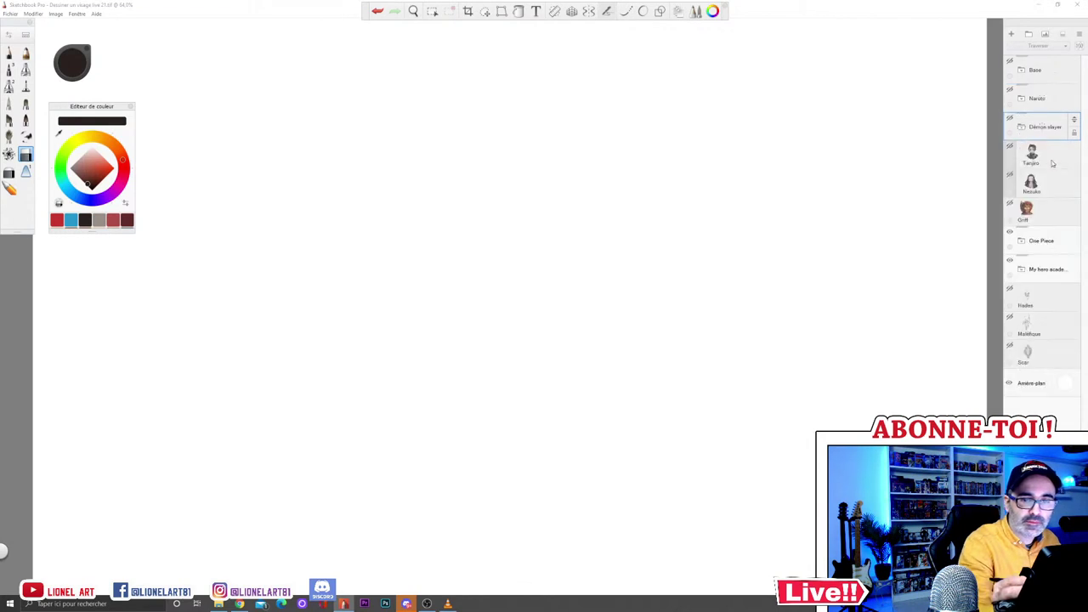
{"action": "left_click", "coordinate": [1011, 121]}
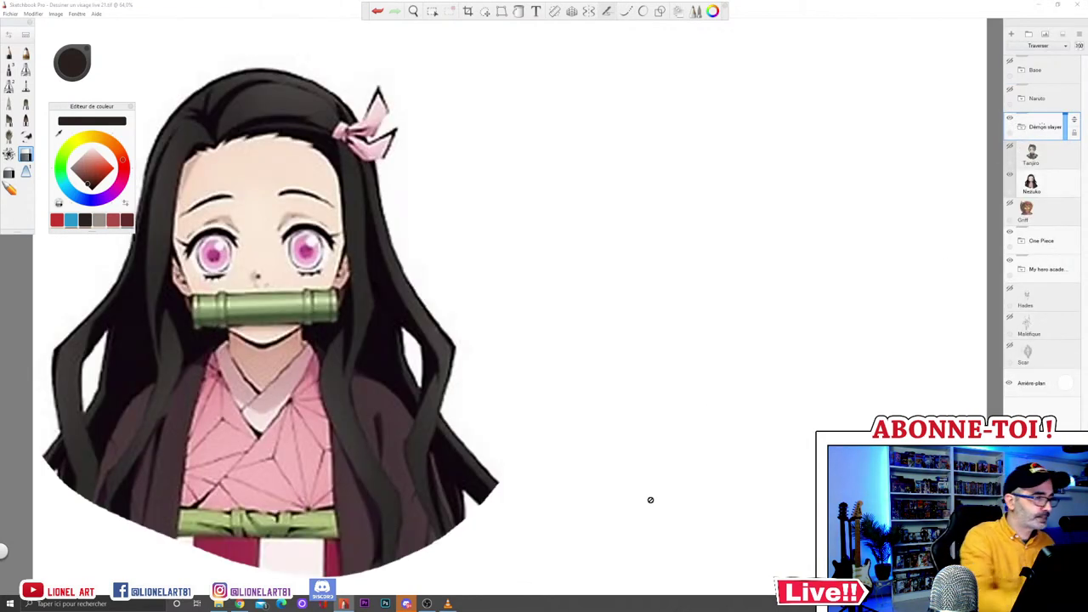
Step: Move the colour editor and brush palette beside the layer list, clear of the Nezuko drawing, and nudge the toolbar aside
{"action": "mouse_move", "coordinate": [113, 109]}
{"action": "left_mouse_down"}
{"action": "mouse_move", "coordinate": [106, 54]}
{"action": "mouse_move", "coordinate": [102, 90]}
{"action": "mouse_move", "coordinate": [163, 99]}
{"action": "mouse_move", "coordinate": [702, 112]}
{"action": "mouse_move", "coordinate": [951, 58]}
{"action": "mouse_move", "coordinate": [962, 27]}
{"action": "left_mouse_up"}
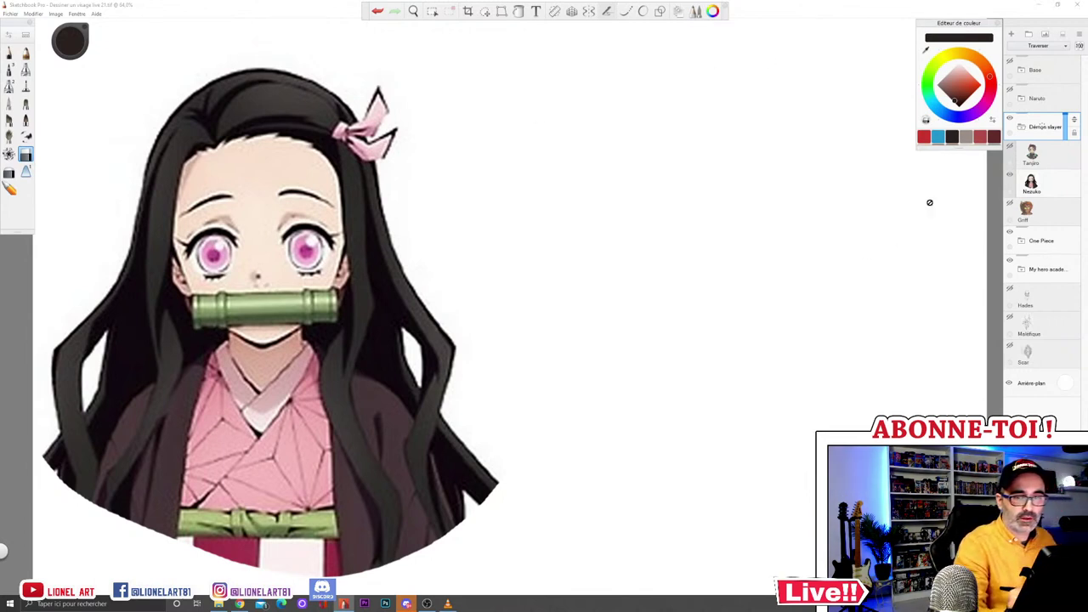
{"action": "left_click_drag", "start_coordinate": [27, 38], "coordinate": [984, 156]}
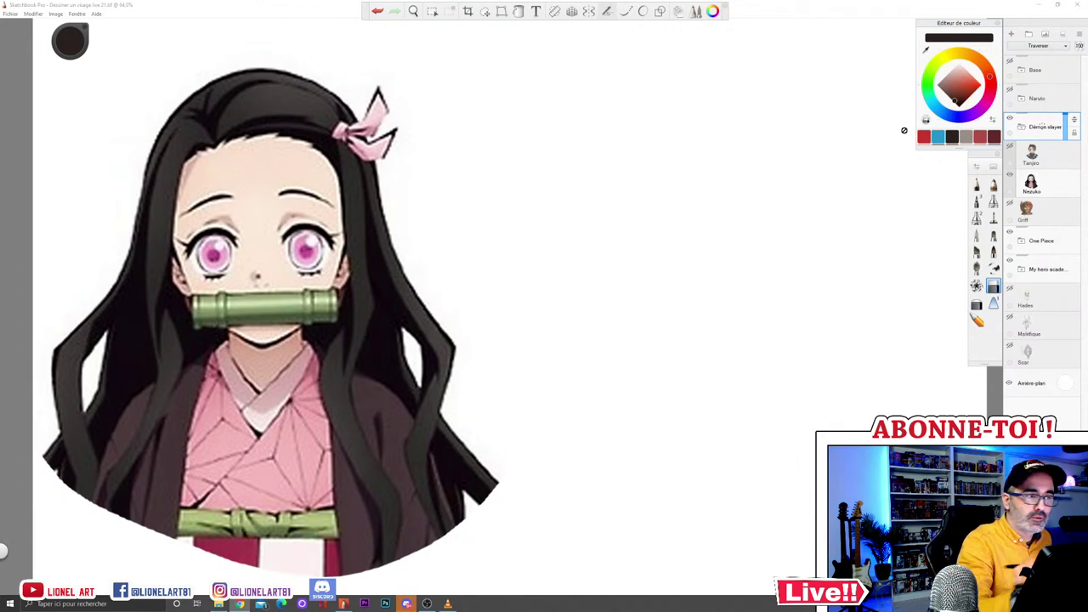
{"action": "left_click_drag", "start_coordinate": [366, 17], "coordinate": [360, 19]}
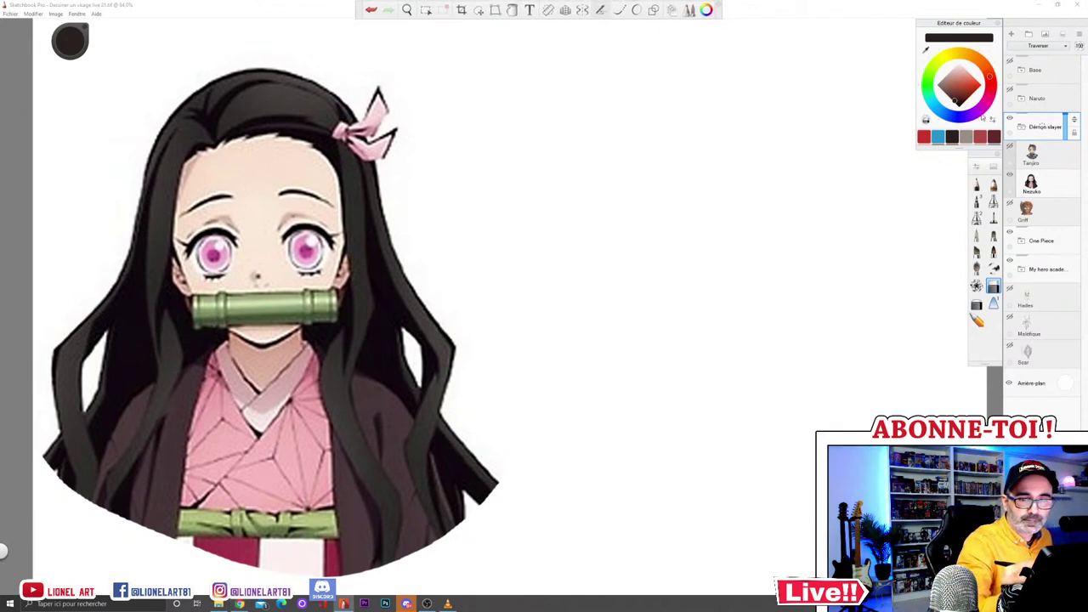
Step: Choose the sketching pencil in red and add a new layer at the top of the Démon slayer group
{"action": "left_click", "coordinate": [993, 184]}
{"action": "left_click", "coordinate": [925, 136]}
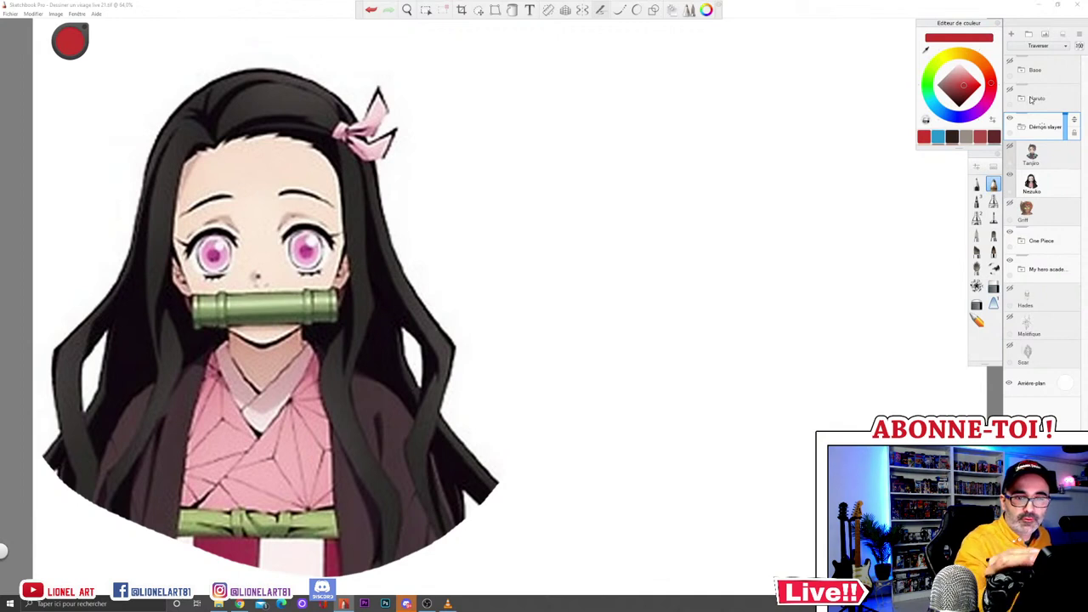
{"action": "left_click", "coordinate": [1013, 35]}
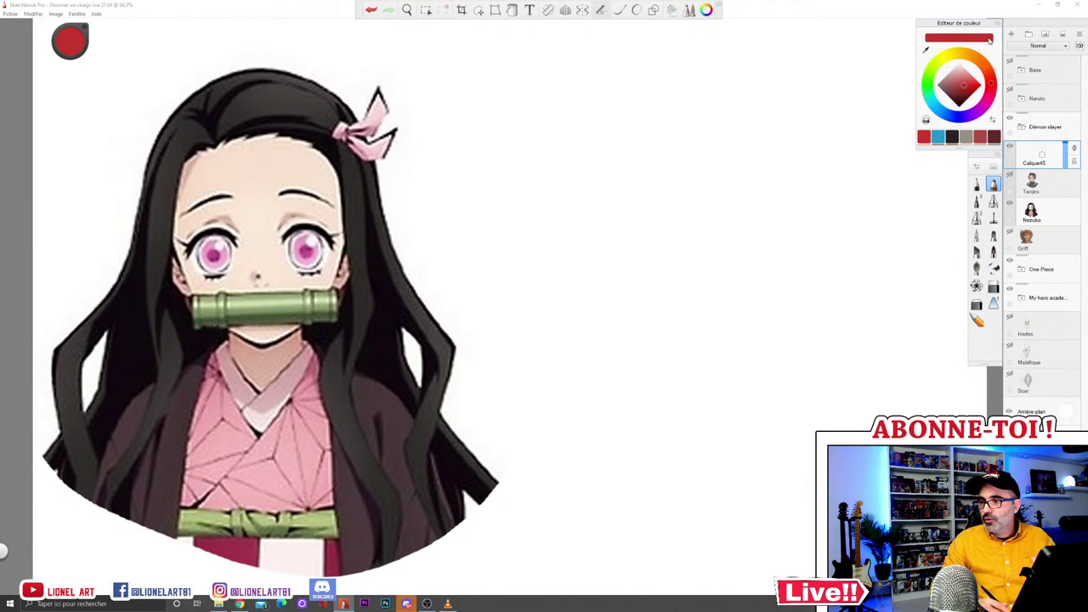
Step: Lower the opacity of the Nezuko reference layer and make the empty layer Calque45 active
{"action": "left_click", "coordinate": [1037, 213]}
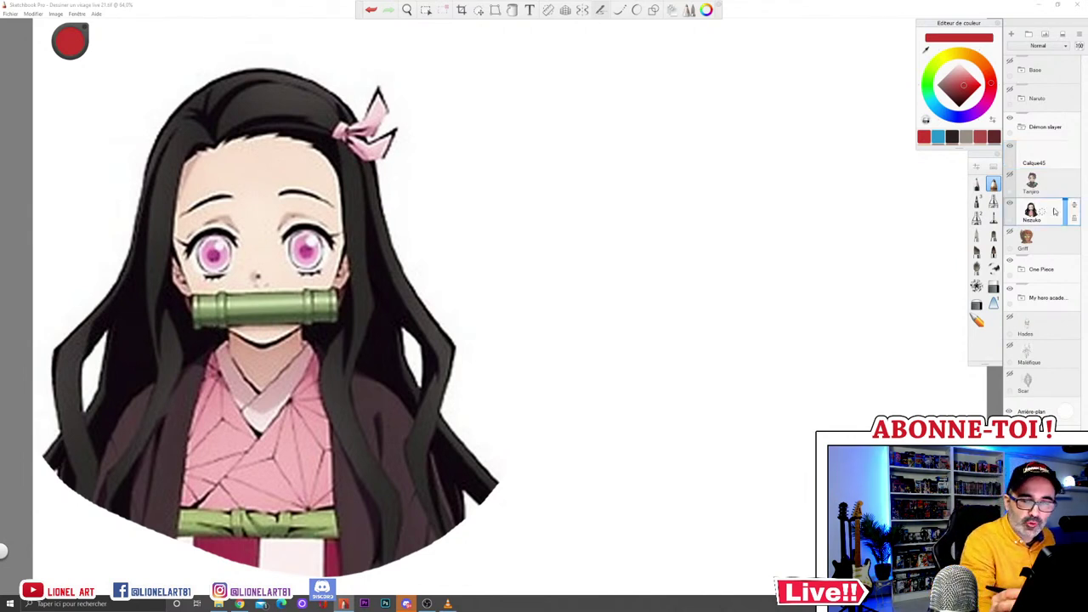
{"action": "left_click", "coordinate": [1065, 212]}
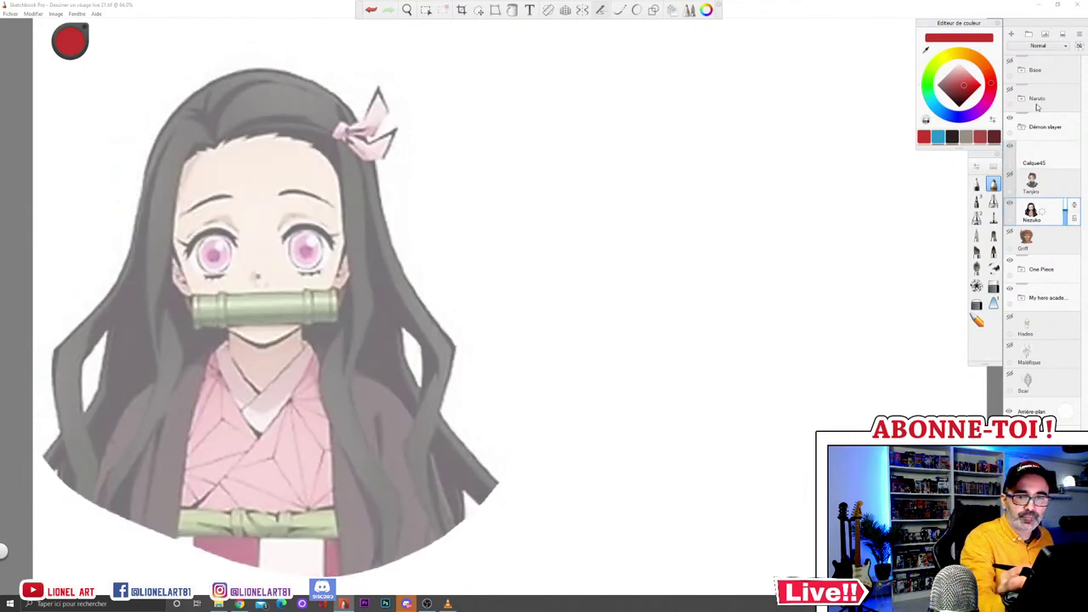
{"action": "left_click", "coordinate": [1039, 153]}
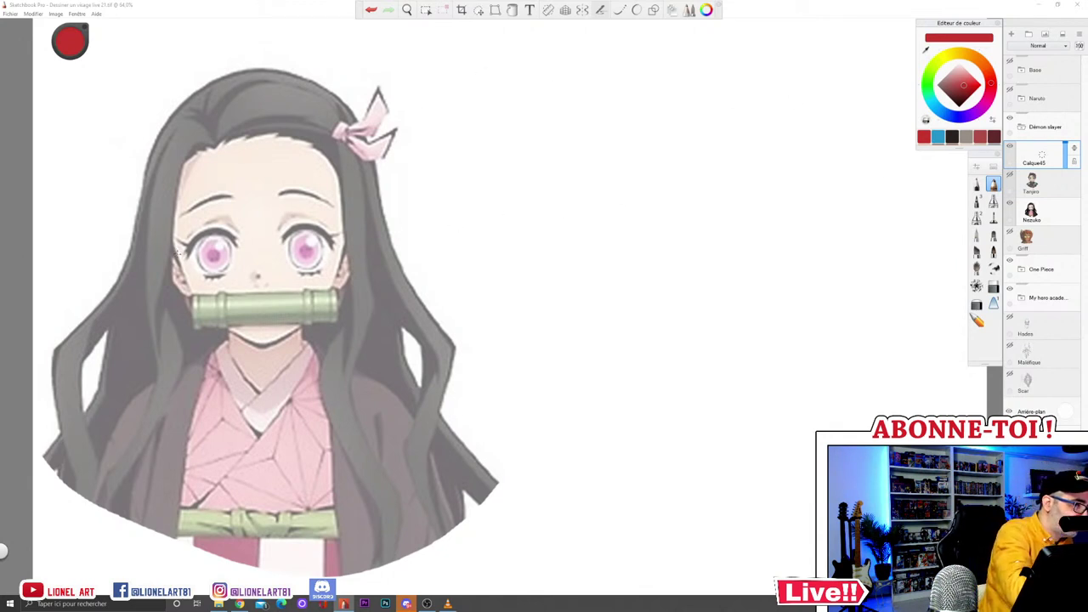
Step: Sketch a red construction circle over Nezuko's cranium on Calque45, and fade the Nezuko layer further
{"action": "mouse_move", "coordinate": [164, 234]}
{"action": "left_mouse_down"}
{"action": "mouse_move", "coordinate": [200, 96]}
{"action": "mouse_move", "coordinate": [286, 73]}
{"action": "mouse_move", "coordinate": [367, 161]}
{"action": "mouse_move", "coordinate": [353, 255]}
{"action": "mouse_move", "coordinate": [228, 294]}
{"action": "left_mouse_up"}
{"action": "mouse_move", "coordinate": [175, 253]}
{"action": "left_mouse_down"}
{"action": "mouse_move", "coordinate": [248, 83]}
{"action": "mouse_move", "coordinate": [368, 155]}
{"action": "left_mouse_up"}
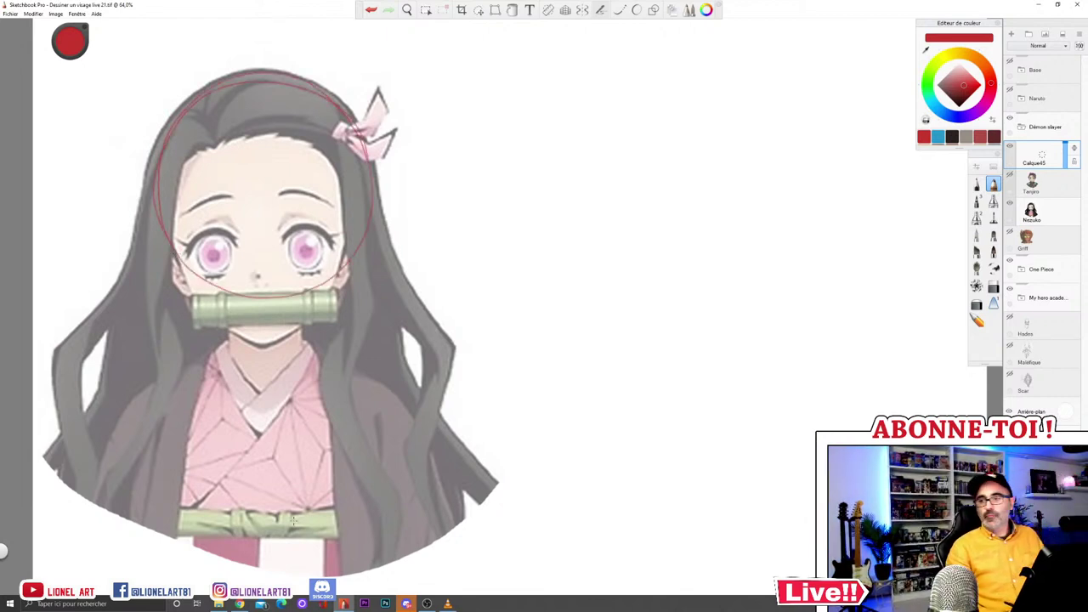
{"action": "left_click", "coordinate": [1041, 206]}
{"action": "left_click_drag", "start_coordinate": [1065, 210], "coordinate": [1065, 218]}
{"action": "left_click", "coordinate": [1037, 157]}
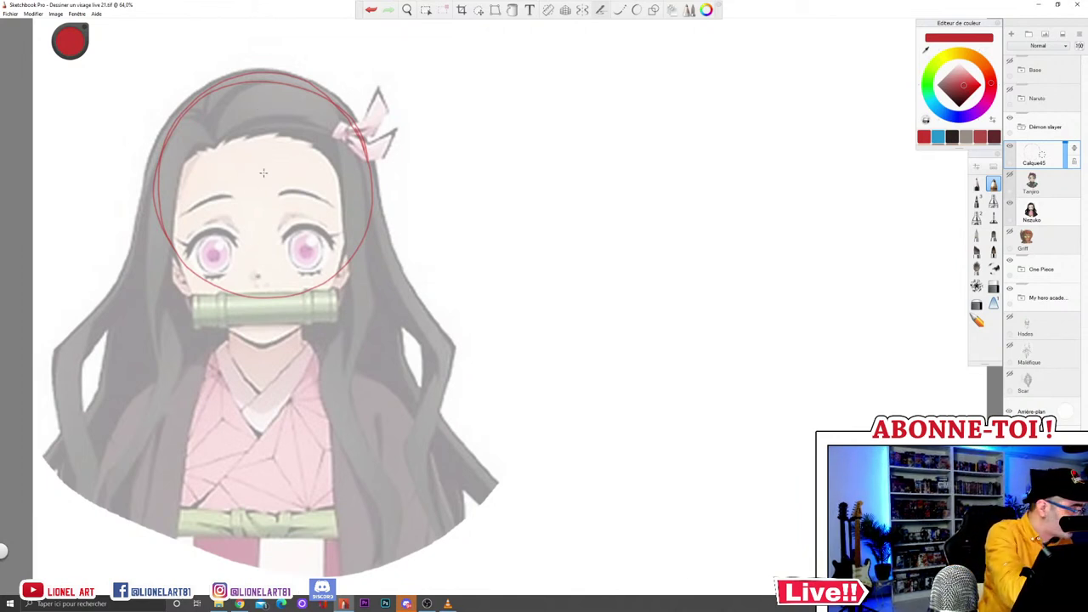
Step: Draw a vertical centre line through the circle down past the chin, and mark the chin's tip
{"action": "mouse_move", "coordinate": [261, 286]}
{"action": "left_mouse_down"}
{"action": "mouse_move", "coordinate": [260, 361]}
{"action": "mouse_move", "coordinate": [260, 41]}
{"action": "left_mouse_up"}
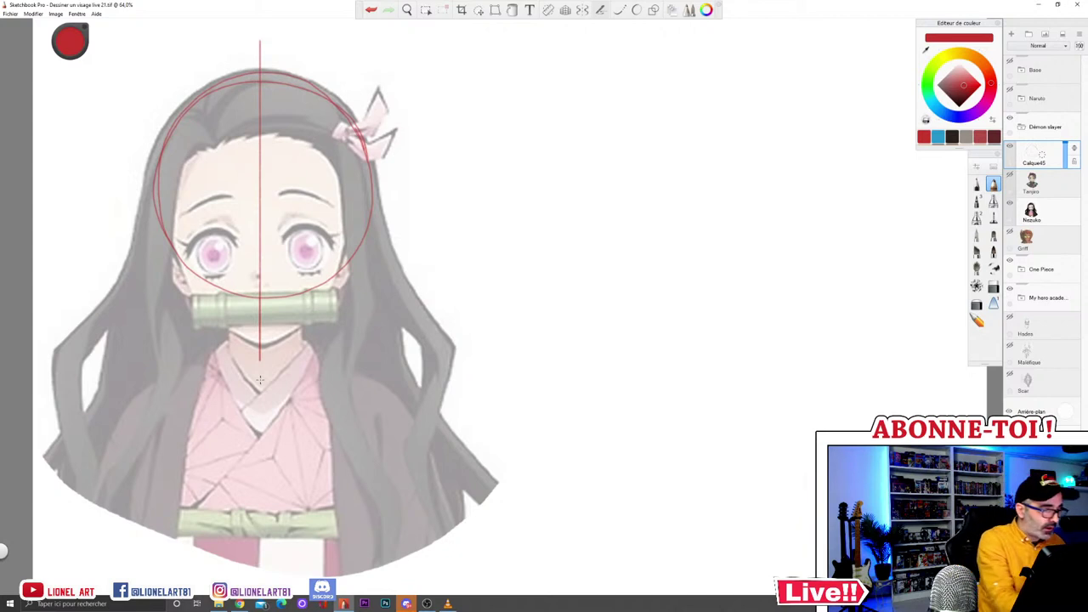
{"action": "left_click_drag", "start_coordinate": [254, 343], "coordinate": [272, 343]}
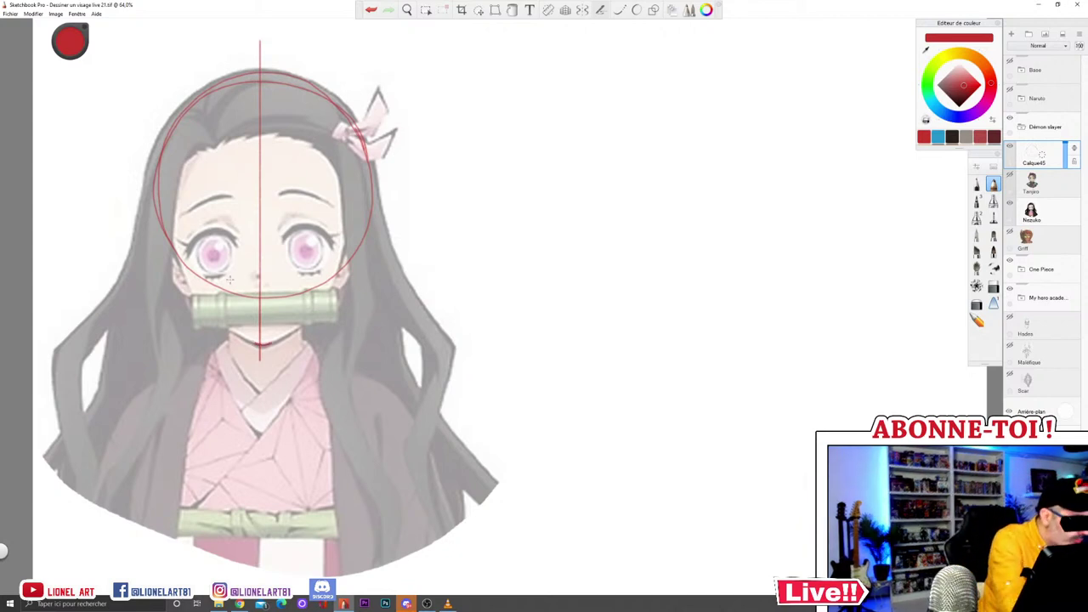
Step: Sketch the cheek and temple lines on both sides of the face, and hatch the areas outside them
{"action": "mouse_move", "coordinate": [172, 238]}
{"action": "left_mouse_down"}
{"action": "mouse_move", "coordinate": [197, 308]}
{"action": "mouse_move", "coordinate": [177, 245]}
{"action": "left_mouse_up"}
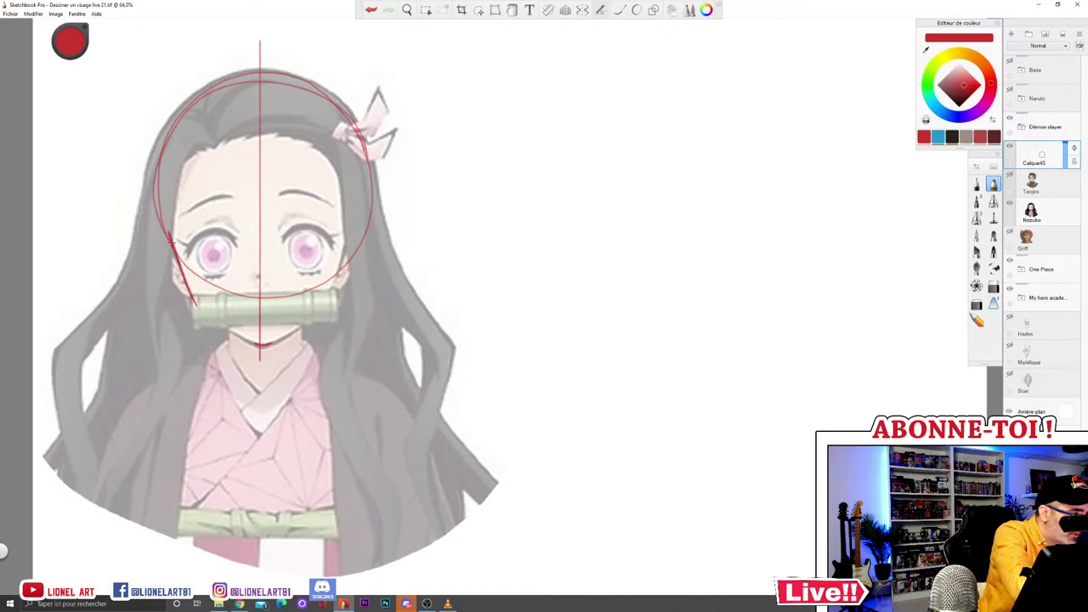
{"action": "left_click_drag", "start_coordinate": [349, 238], "coordinate": [330, 303]}
{"action": "left_click_drag", "start_coordinate": [346, 243], "coordinate": [328, 306]}
{"action": "left_click_drag", "start_coordinate": [170, 226], "coordinate": [163, 126]}
{"action": "left_click_drag", "start_coordinate": [168, 225], "coordinate": [160, 143]}
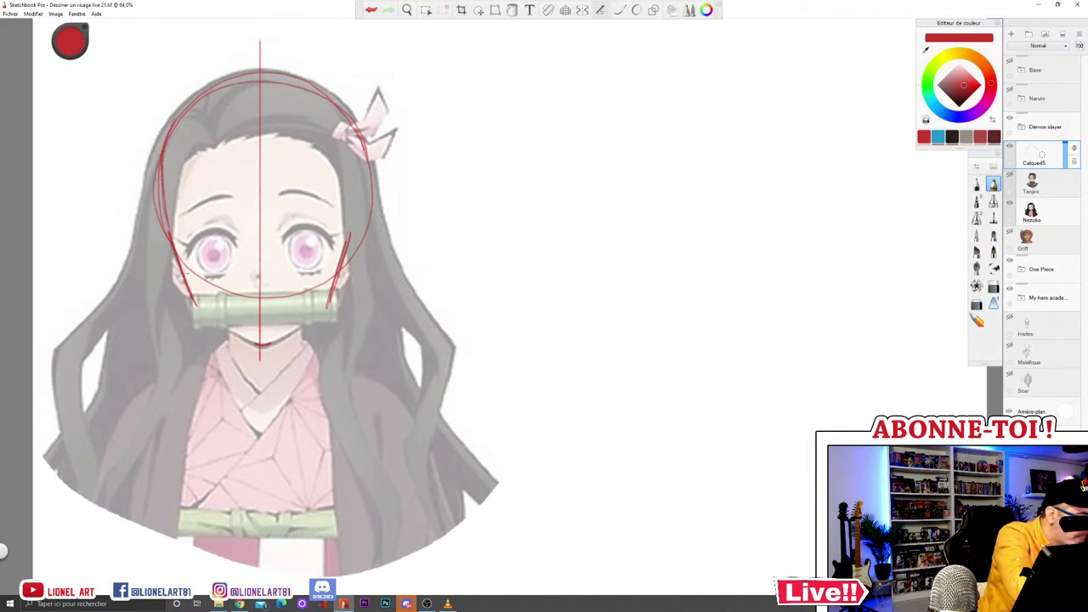
{"action": "left_click_drag", "start_coordinate": [360, 215], "coordinate": [355, 135]}
{"action": "mouse_move", "coordinate": [360, 192]}
{"action": "left_mouse_down"}
{"action": "mouse_move", "coordinate": [344, 106]}
{"action": "mouse_move", "coordinate": [350, 232]}
{"action": "left_mouse_up"}
{"action": "mouse_move", "coordinate": [367, 158]}
{"action": "left_mouse_down"}
{"action": "mouse_move", "coordinate": [360, 146]}
{"action": "mouse_move", "coordinate": [358, 189]}
{"action": "mouse_move", "coordinate": [371, 206]}
{"action": "mouse_move", "coordinate": [355, 250]}
{"action": "left_mouse_up"}
{"action": "mouse_move", "coordinate": [158, 170]}
{"action": "left_mouse_down"}
{"action": "mouse_move", "coordinate": [137, 209]}
{"action": "mouse_move", "coordinate": [138, 270]}
{"action": "left_mouse_up"}
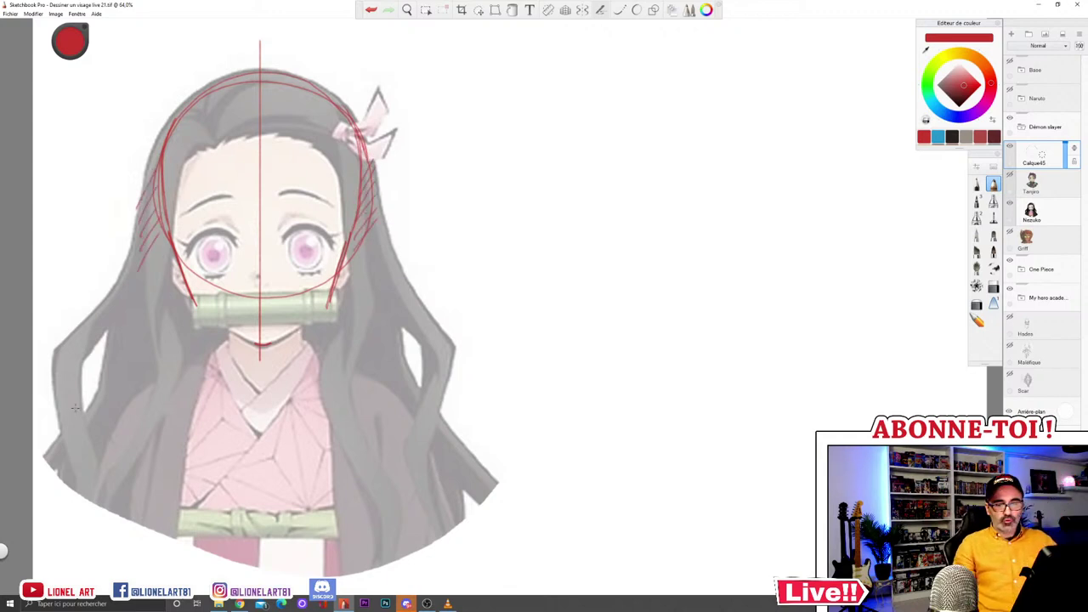
Step: Reinforce the cheek line, join both cheeks to the chin with jaw lines, and check the construction without the Nezuko reference
{"action": "left_click_drag", "start_coordinate": [354, 231], "coordinate": [338, 287]}
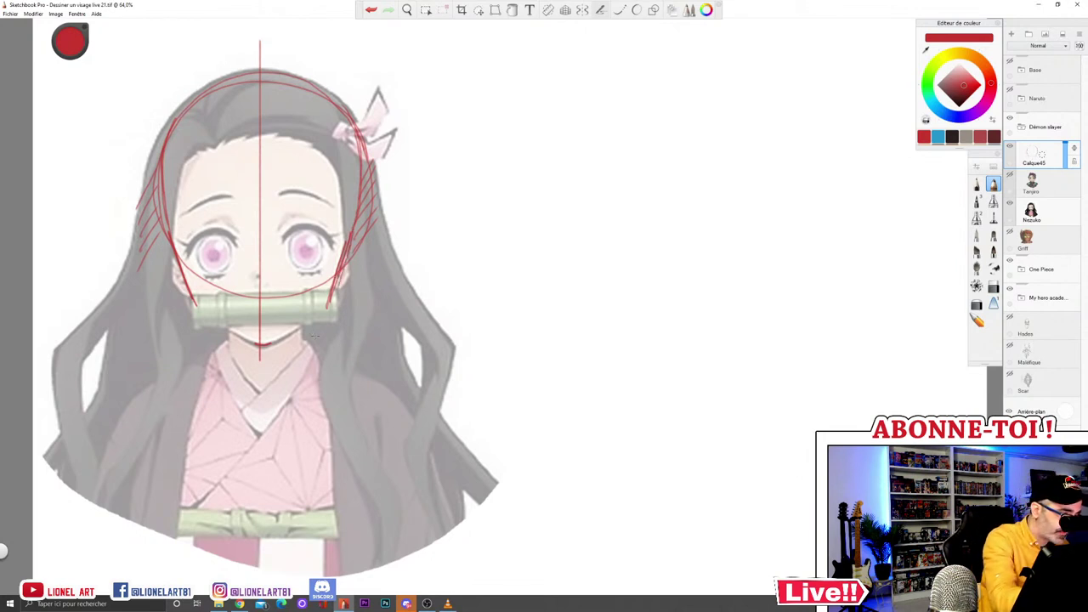
{"action": "left_click_drag", "start_coordinate": [197, 307], "coordinate": [252, 342]}
{"action": "mouse_move", "coordinate": [196, 308]}
{"action": "left_mouse_down"}
{"action": "mouse_move", "coordinate": [277, 342]}
{"action": "mouse_move", "coordinate": [318, 315]}
{"action": "mouse_move", "coordinate": [342, 275]}
{"action": "left_mouse_up"}
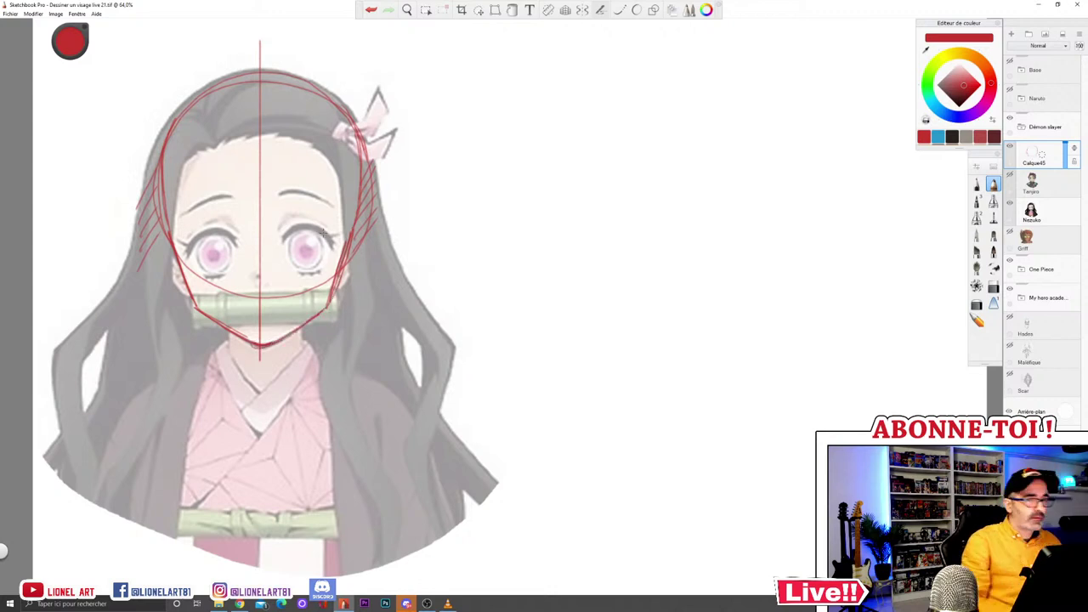
{"action": "left_click", "coordinate": [1010, 205]}
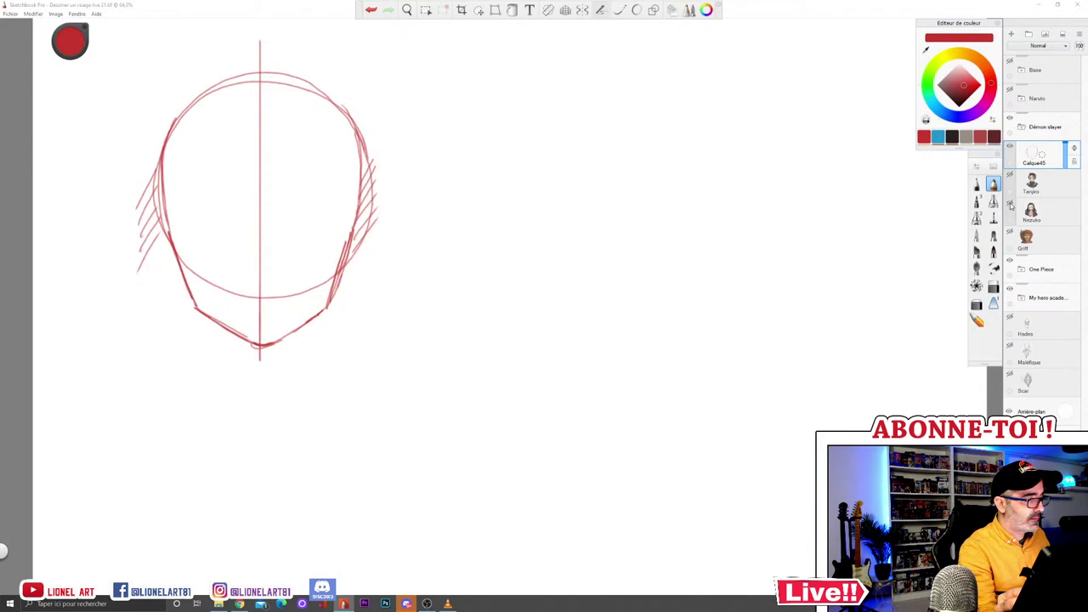
{"action": "left_click", "coordinate": [1010, 205]}
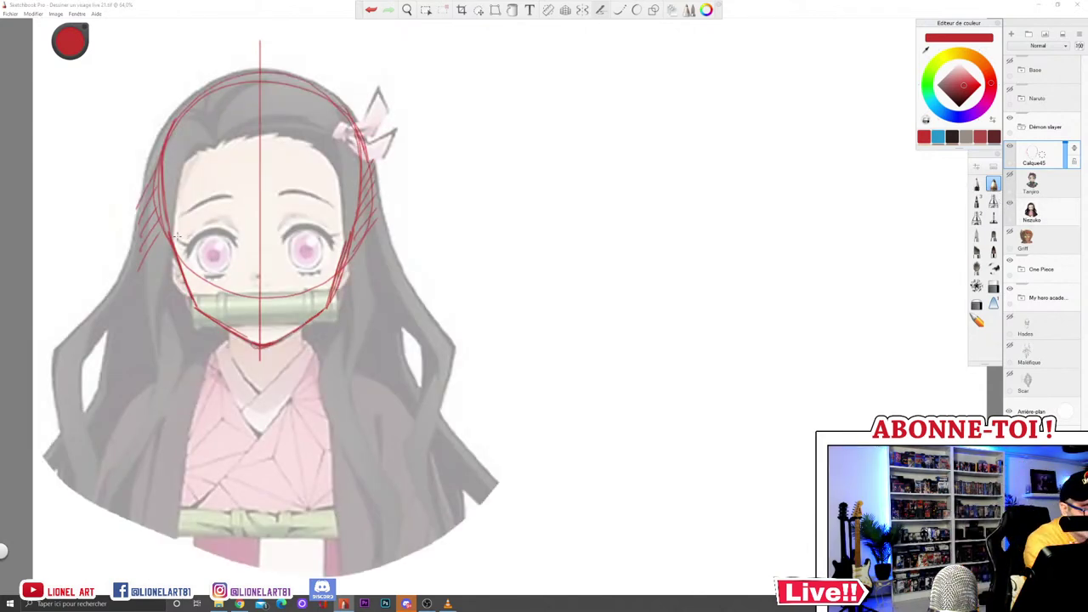
Step: Draw curved guide lines across the face at upper-eyelid and under-nose level, and reinforce them with the Nezuko reference hidden
{"action": "mouse_move", "coordinate": [177, 238]}
{"action": "left_mouse_down"}
{"action": "mouse_move", "coordinate": [273, 223]}
{"action": "mouse_move", "coordinate": [241, 228]}
{"action": "mouse_move", "coordinate": [357, 233]}
{"action": "left_mouse_up"}
{"action": "mouse_move", "coordinate": [289, 224]}
{"action": "left_mouse_down"}
{"action": "mouse_move", "coordinate": [222, 228]}
{"action": "mouse_move", "coordinate": [299, 224]}
{"action": "left_mouse_up"}
{"action": "mouse_move", "coordinate": [199, 294]}
{"action": "left_mouse_down"}
{"action": "mouse_move", "coordinate": [342, 284]}
{"action": "mouse_move", "coordinate": [208, 294]}
{"action": "mouse_move", "coordinate": [330, 290]}
{"action": "left_mouse_up"}
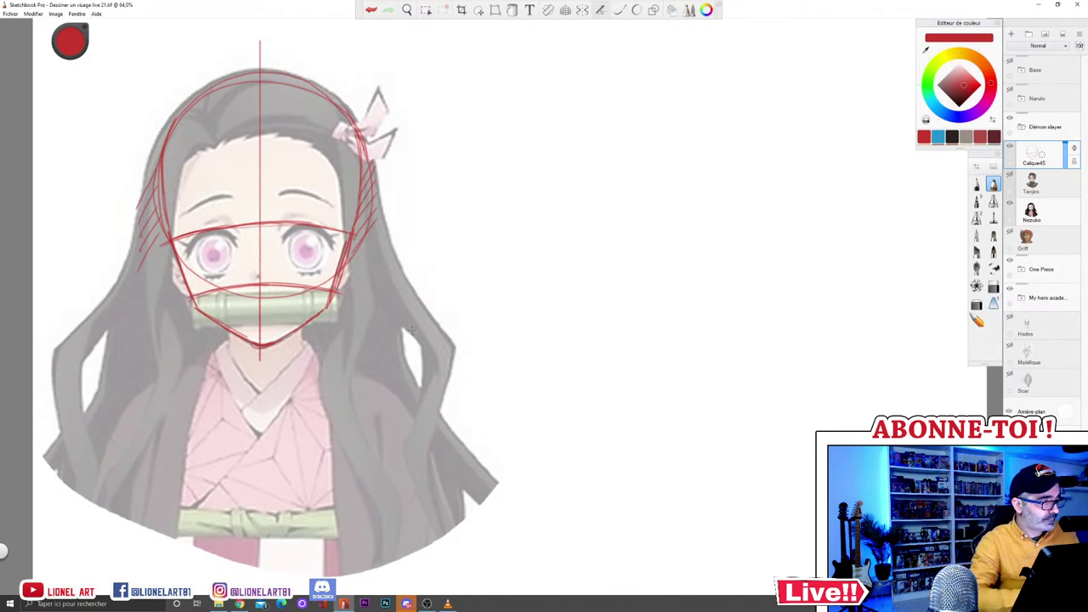
{"action": "left_click", "coordinate": [1011, 206]}
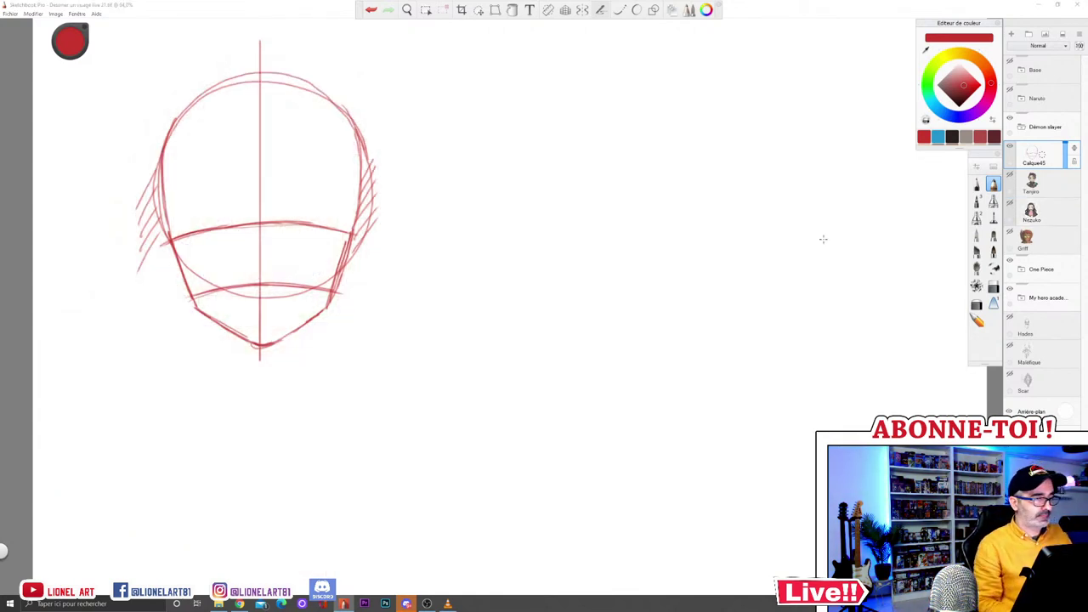
{"action": "mouse_move", "coordinate": [197, 228]}
{"action": "left_mouse_down"}
{"action": "mouse_move", "coordinate": [297, 223]}
{"action": "mouse_move", "coordinate": [268, 218]}
{"action": "mouse_move", "coordinate": [335, 228]}
{"action": "left_mouse_up"}
{"action": "left_click_drag", "start_coordinate": [186, 297], "coordinate": [267, 287]}
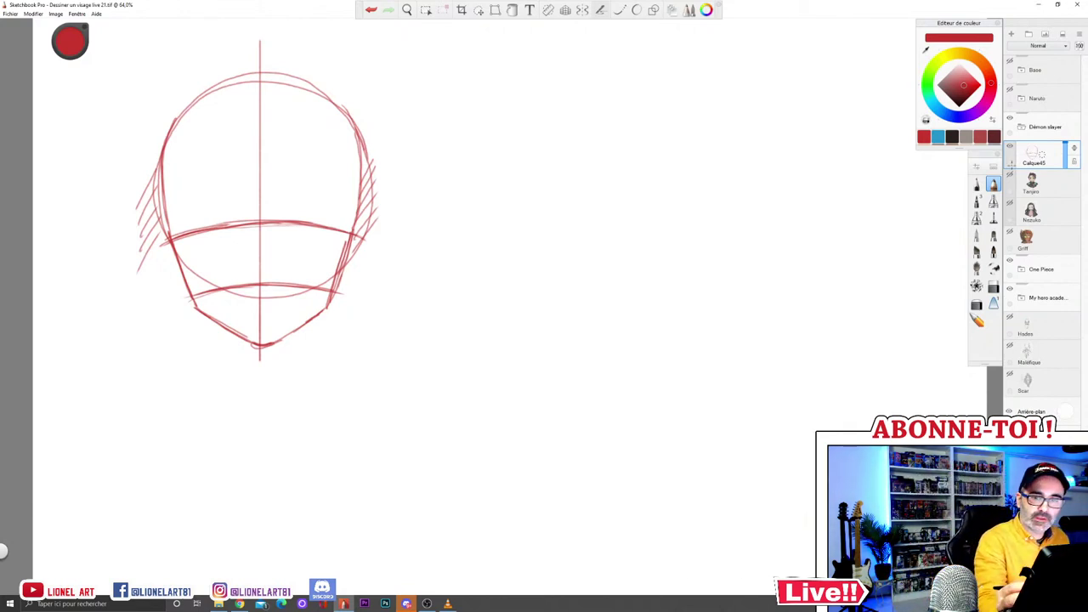
Step: Show the Nezuko reference and compare it with and without the Calque45 construction lines
{"action": "left_click", "coordinate": [1010, 204]}
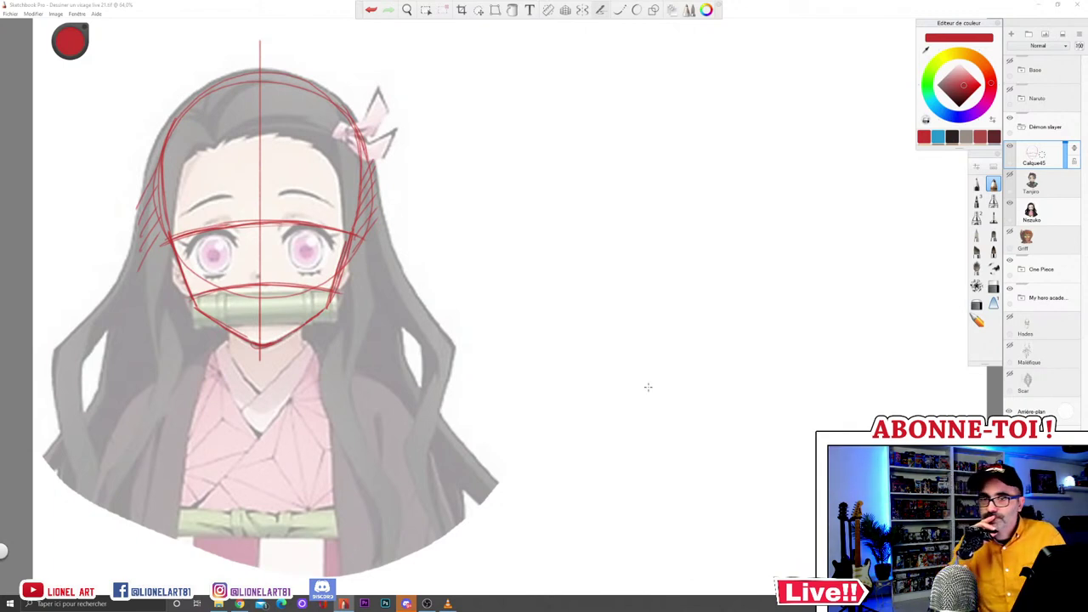
{"action": "left_click", "coordinate": [1010, 148]}
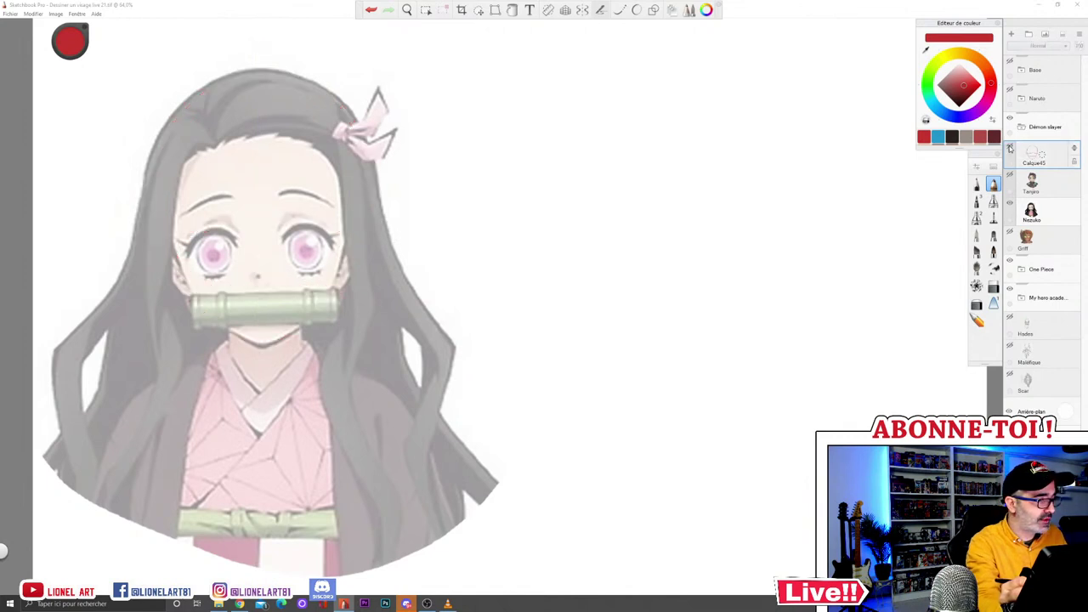
{"action": "left_click", "coordinate": [1010, 148]}
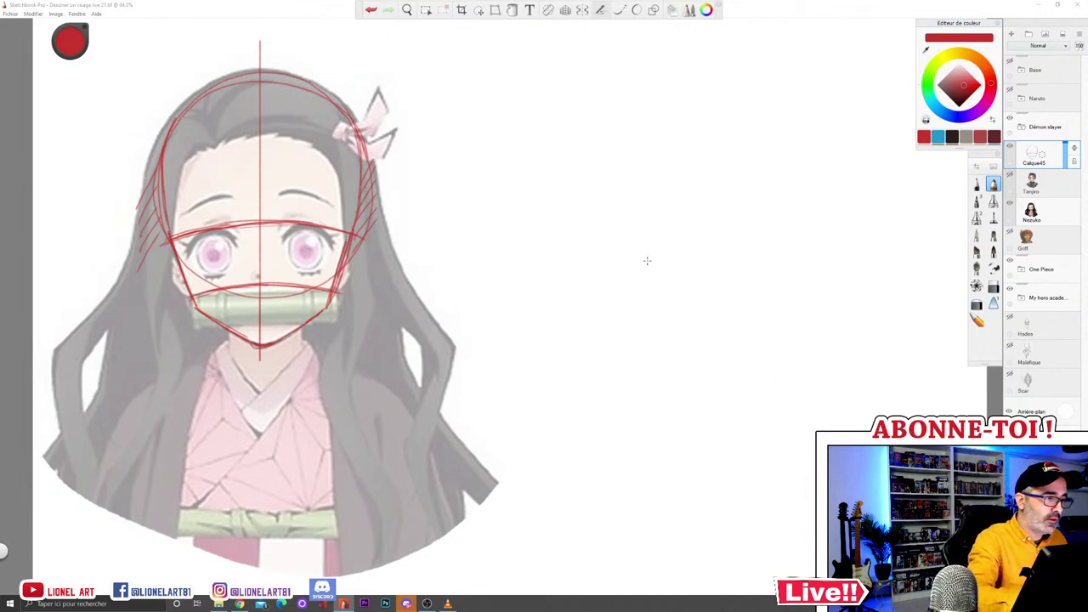
Step: Sketch a large red cranium circle in the empty canvas area beside the Nezuko reference
{"action": "mouse_move", "coordinate": [651, 272]}
{"action": "left_mouse_down"}
{"action": "mouse_move", "coordinate": [596, 144]}
{"action": "mouse_move", "coordinate": [777, 112]}
{"action": "mouse_move", "coordinate": [660, 287]}
{"action": "mouse_move", "coordinate": [685, 56]}
{"action": "mouse_move", "coordinate": [751, 274]}
{"action": "mouse_move", "coordinate": [619, 248]}
{"action": "left_mouse_up"}
{"action": "left_click_drag", "start_coordinate": [748, 78], "coordinate": [791, 210]}
{"action": "mouse_move", "coordinate": [687, 58]}
{"action": "left_mouse_down"}
{"action": "mouse_move", "coordinate": [680, 296]}
{"action": "mouse_move", "coordinate": [718, 60]}
{"action": "mouse_move", "coordinate": [653, 297]}
{"action": "left_mouse_up"}
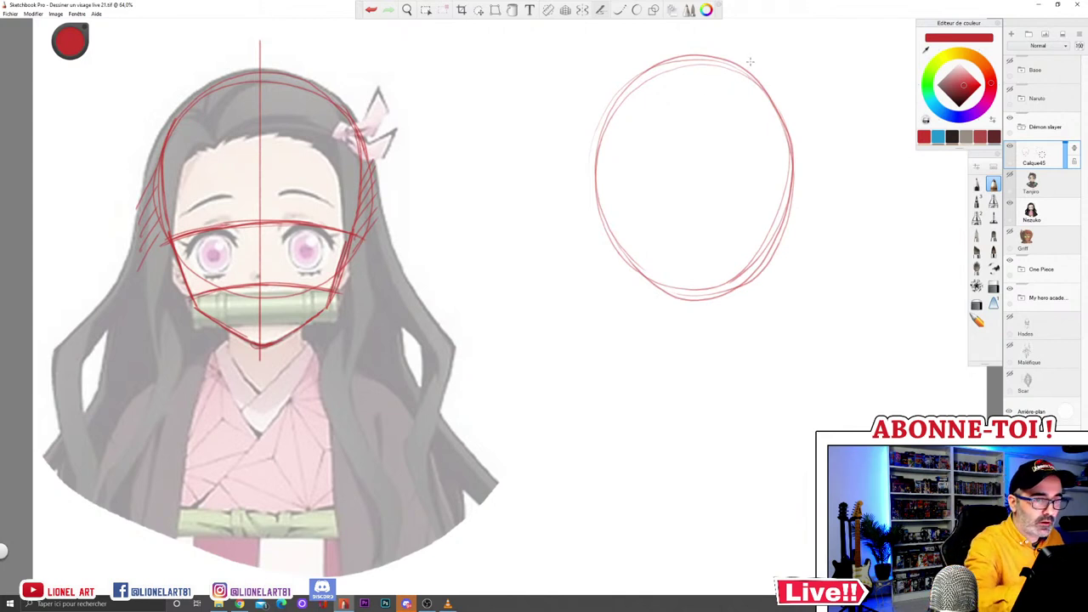
{"action": "left_click_drag", "start_coordinate": [766, 87], "coordinate": [780, 221]}
{"action": "mouse_move", "coordinate": [753, 65]}
{"action": "left_mouse_down"}
{"action": "mouse_move", "coordinate": [784, 245]}
{"action": "mouse_move", "coordinate": [684, 291]}
{"action": "mouse_move", "coordinate": [644, 283]}
{"action": "mouse_move", "coordinate": [706, 62]}
{"action": "left_mouse_up"}
{"action": "left_click_drag", "start_coordinate": [645, 284], "coordinate": [591, 204]}
Step: Draw a vertical centre line through the new circle and past its base, keeping only the upper chin mark
{"action": "left_click_drag", "start_coordinate": [691, 66], "coordinate": [695, 334]}
{"action": "left_click_drag", "start_coordinate": [688, 89], "coordinate": [696, 342]}
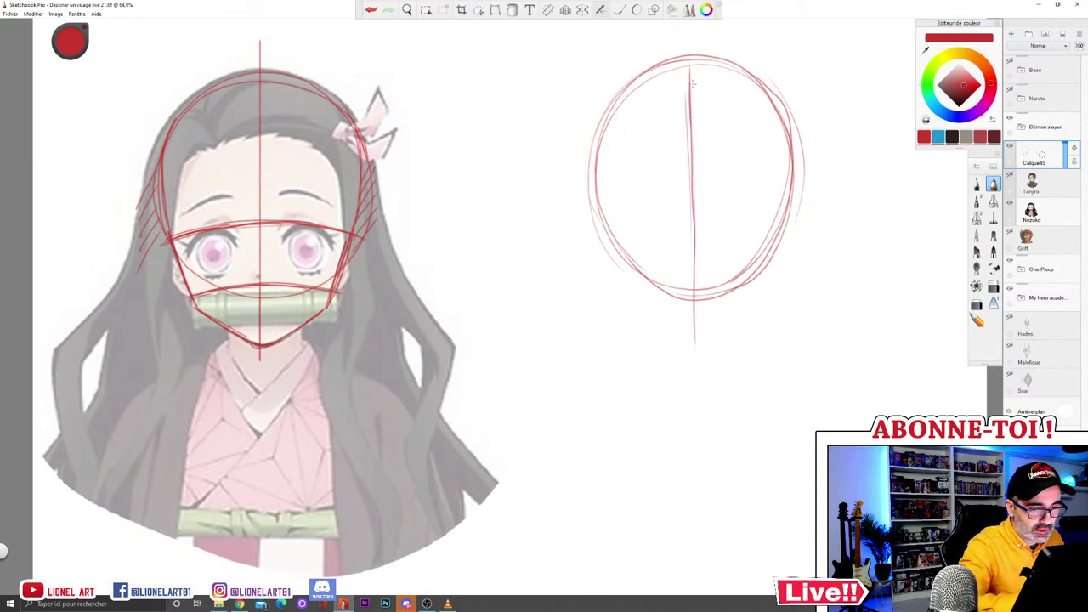
{"action": "left_click_drag", "start_coordinate": [699, 216], "coordinate": [696, 359]}
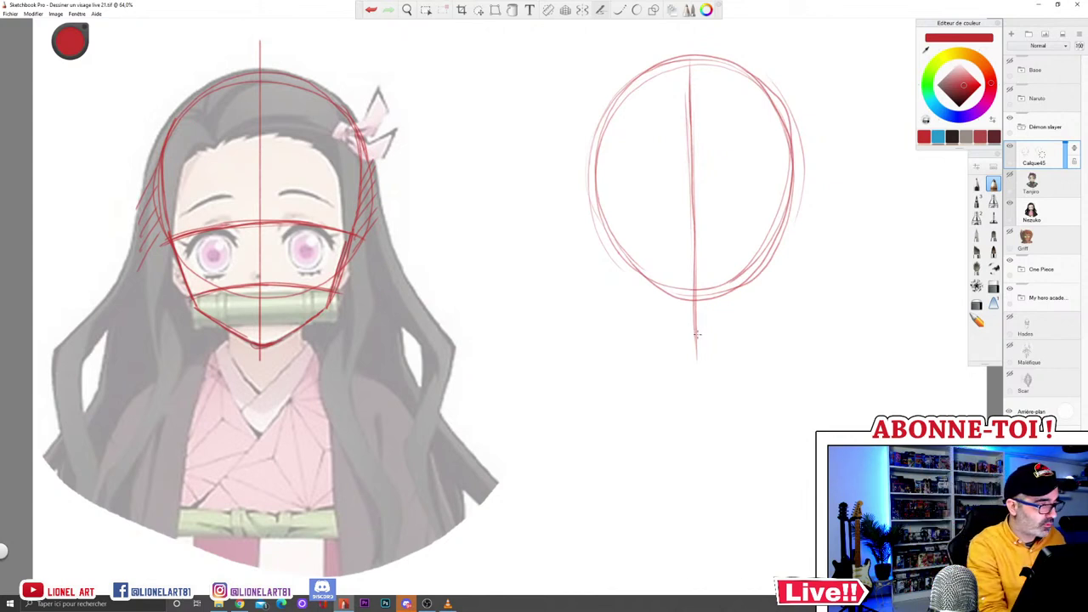
{"action": "left_click_drag", "start_coordinate": [691, 390], "coordinate": [703, 389]}
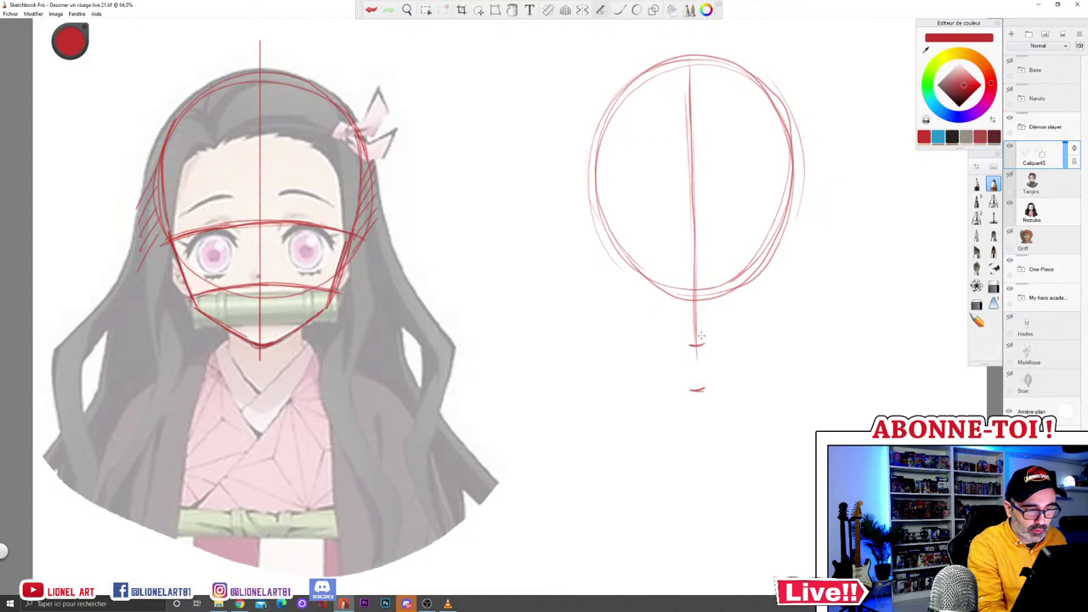
{"action": "left_click", "coordinate": [372, 9]}
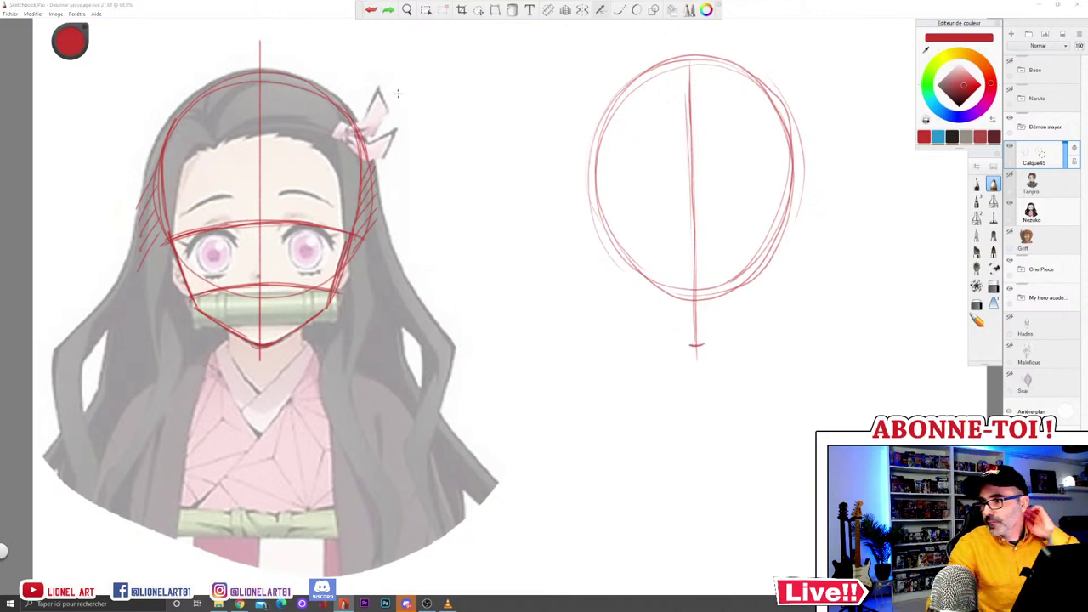
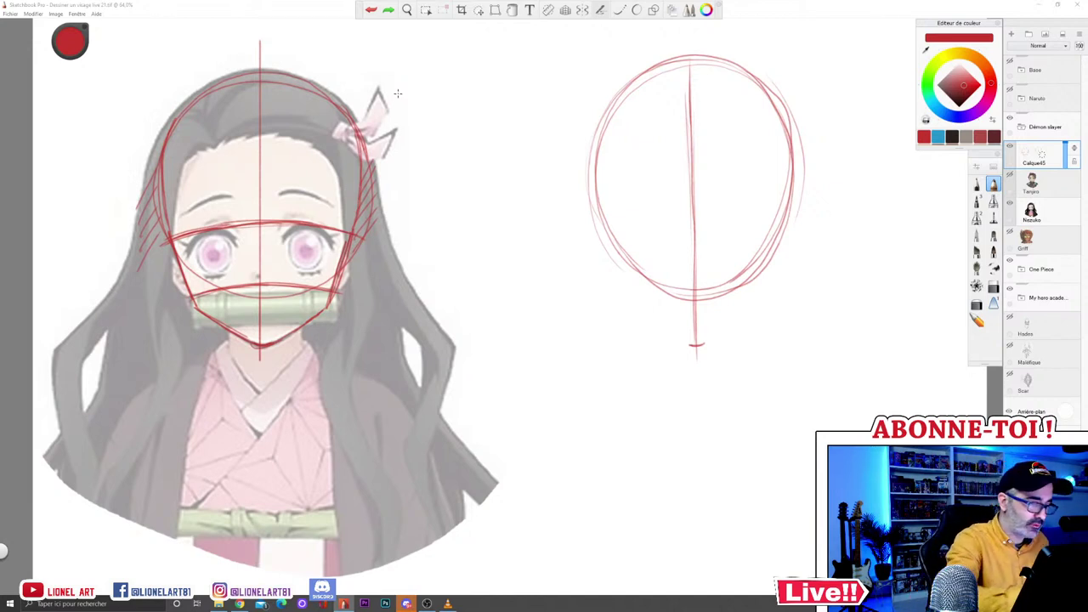
Step: Sketch the cheek lines on both sides of the new head and join them toward the chin with jaw lines
{"action": "left_click_drag", "start_coordinate": [604, 222], "coordinate": [625, 283]}
{"action": "left_click_drag", "start_coordinate": [770, 277], "coordinate": [764, 287]}
{"action": "mouse_move", "coordinate": [789, 214]}
{"action": "left_mouse_down"}
{"action": "mouse_move", "coordinate": [767, 290]}
{"action": "mouse_move", "coordinate": [774, 269]}
{"action": "left_mouse_up"}
{"action": "mouse_move", "coordinate": [609, 240]}
{"action": "left_mouse_down"}
{"action": "mouse_move", "coordinate": [624, 291]}
{"action": "mouse_move", "coordinate": [682, 344]}
{"action": "left_mouse_up"}
{"action": "left_click_drag", "start_coordinate": [627, 301], "coordinate": [685, 345]}
{"action": "left_click_drag", "start_coordinate": [770, 298], "coordinate": [703, 346]}
Step: Close the cheek corners and reinforce the cheek lines upward along both sides of the new head
{"action": "mouse_move", "coordinate": [619, 289]}
{"action": "left_mouse_down"}
{"action": "mouse_move", "coordinate": [685, 347]}
{"action": "mouse_move", "coordinate": [770, 292]}
{"action": "left_mouse_up"}
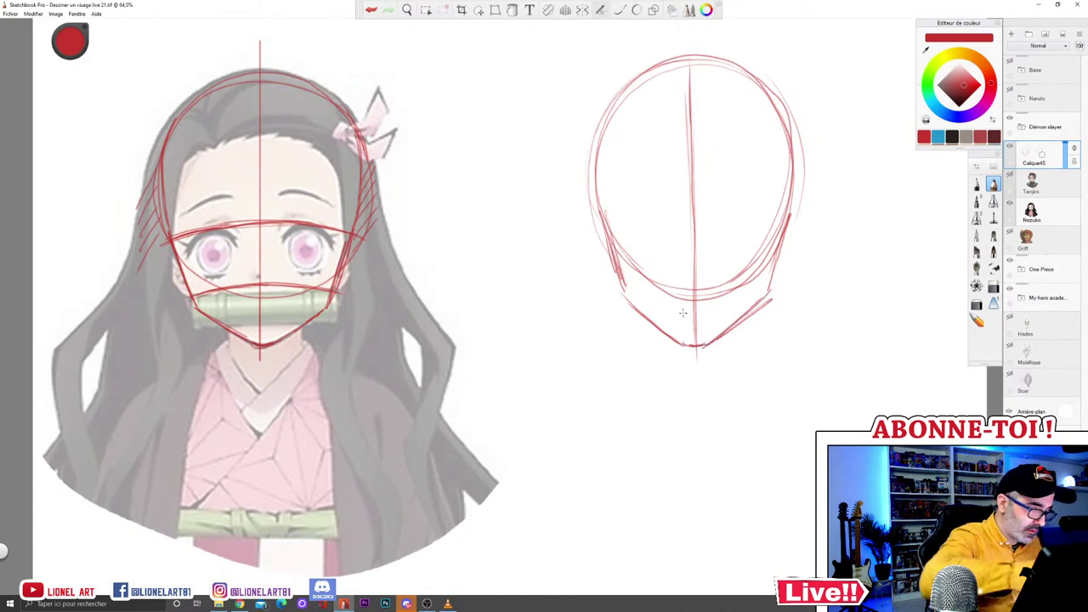
{"action": "mouse_move", "coordinate": [615, 284]}
{"action": "left_mouse_down"}
{"action": "mouse_move", "coordinate": [685, 343]}
{"action": "mouse_move", "coordinate": [770, 294]}
{"action": "left_mouse_up"}
{"action": "left_click_drag", "start_coordinate": [622, 294], "coordinate": [600, 204]}
{"action": "left_click_drag", "start_coordinate": [771, 290], "coordinate": [797, 185]}
{"action": "left_click_drag", "start_coordinate": [622, 285], "coordinate": [596, 186]}
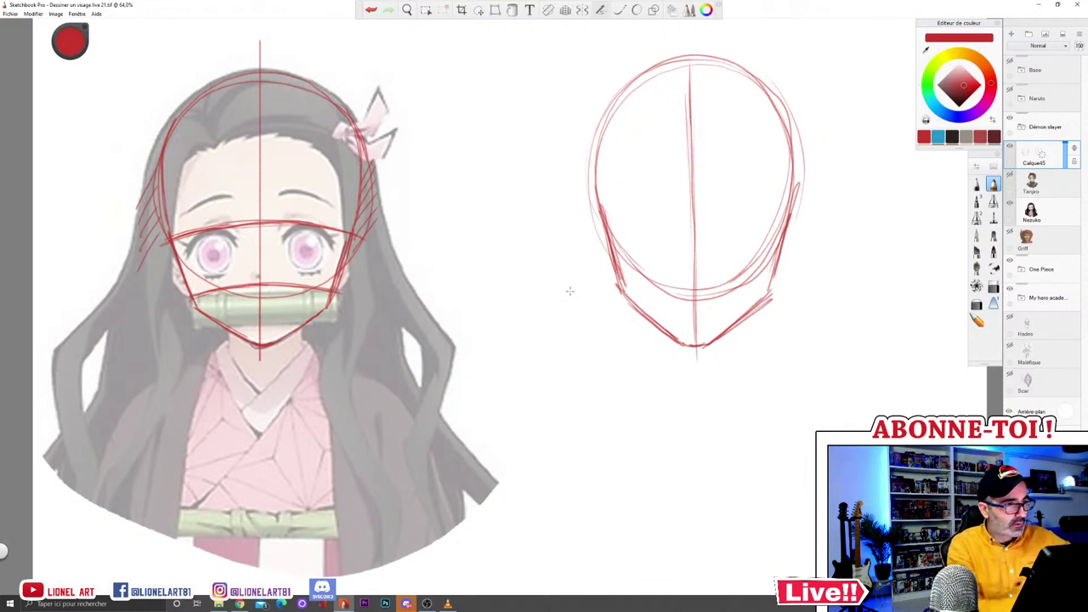
Step: Mark the hairline high on the centre line and extend the chin mark sideways
{"action": "left_click_drag", "start_coordinate": [683, 97], "coordinate": [701, 95]}
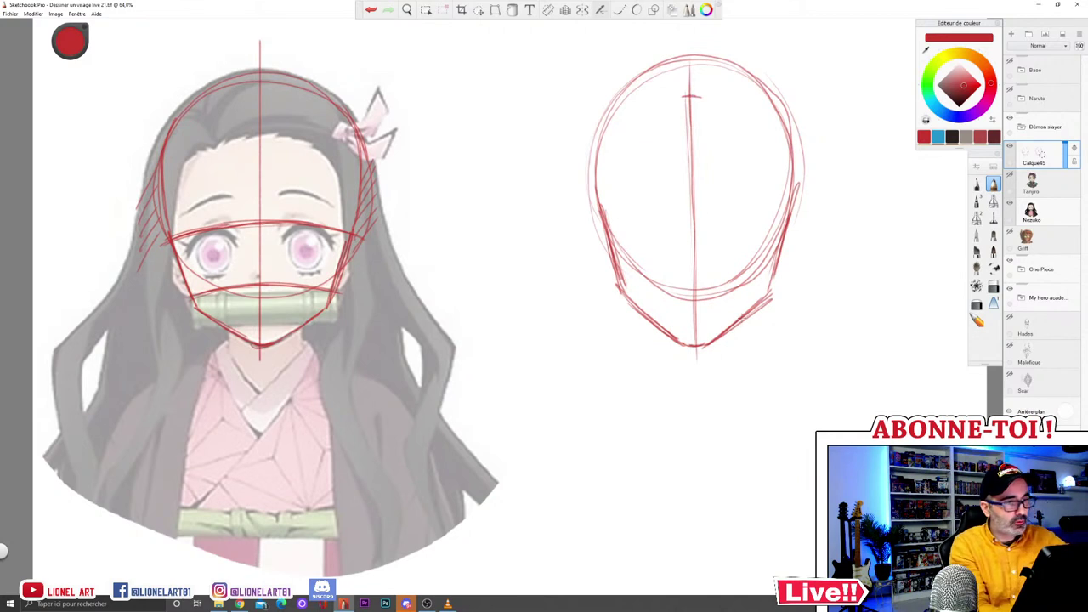
{"action": "left_click_drag", "start_coordinate": [683, 96], "coordinate": [723, 96]}
{"action": "left_click_drag", "start_coordinate": [695, 345], "coordinate": [728, 345]}
Step: Try a curved eye line slightly above the midpoint between the hairline and chin marks, and undo it
{"action": "left_click_drag", "start_coordinate": [624, 210], "coordinate": [724, 203]}
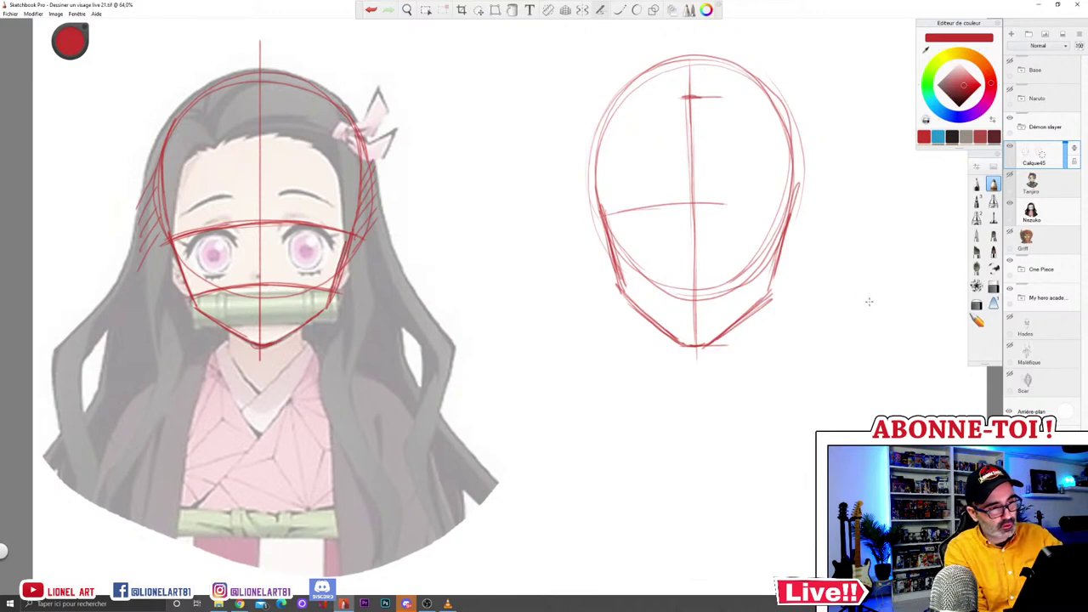
{"action": "mouse_move", "coordinate": [600, 219]}
{"action": "left_mouse_down"}
{"action": "mouse_move", "coordinate": [725, 204]}
{"action": "mouse_move", "coordinate": [801, 217]}
{"action": "mouse_move", "coordinate": [637, 215]}
{"action": "mouse_move", "coordinate": [592, 228]}
{"action": "left_mouse_up"}
{"action": "left_click_drag", "start_coordinate": [781, 215], "coordinate": [826, 228]}
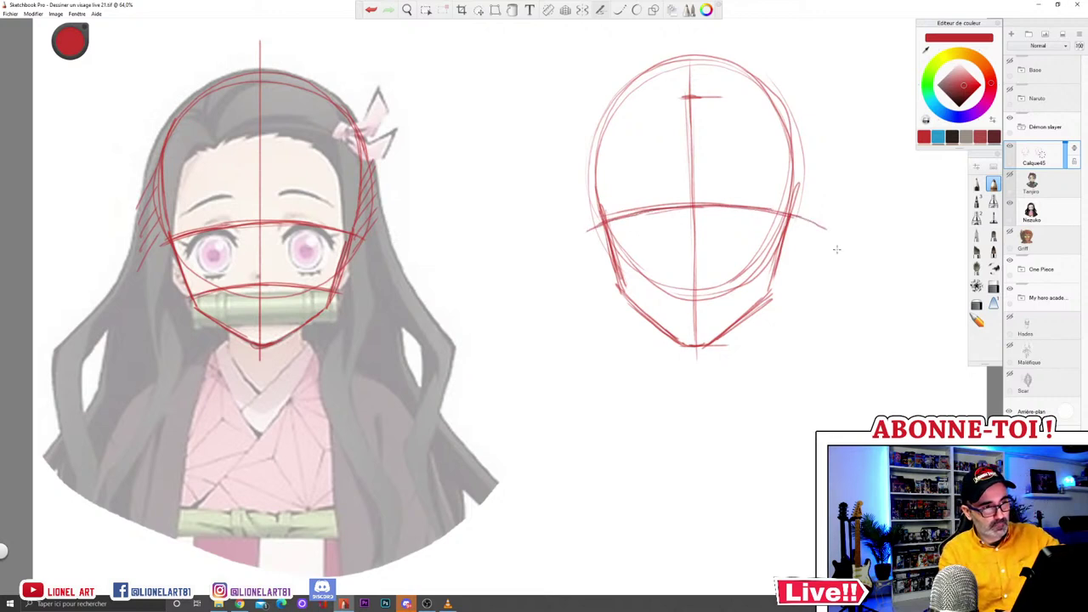
{"action": "left_click", "coordinate": [372, 9]}
{"action": "left_click", "coordinate": [372, 10]}
{"action": "left_click", "coordinate": [371, 11]}
{"action": "left_click", "coordinate": [371, 10]}
{"action": "left_click", "coordinate": [371, 10]}
{"action": "left_click", "coordinate": [371, 10]}
Step: Draw the curved eye line about midway between the hairline and chin marks, extending past both sides of the face
{"action": "mouse_move", "coordinate": [594, 228]}
{"action": "left_mouse_down"}
{"action": "mouse_move", "coordinate": [716, 215]}
{"action": "mouse_move", "coordinate": [809, 228]}
{"action": "left_mouse_up"}
{"action": "mouse_move", "coordinate": [670, 216]}
{"action": "left_mouse_down"}
{"action": "mouse_move", "coordinate": [753, 216]}
{"action": "mouse_move", "coordinate": [591, 231]}
{"action": "mouse_move", "coordinate": [741, 215]}
{"action": "mouse_move", "coordinate": [809, 229]}
{"action": "left_mouse_up"}
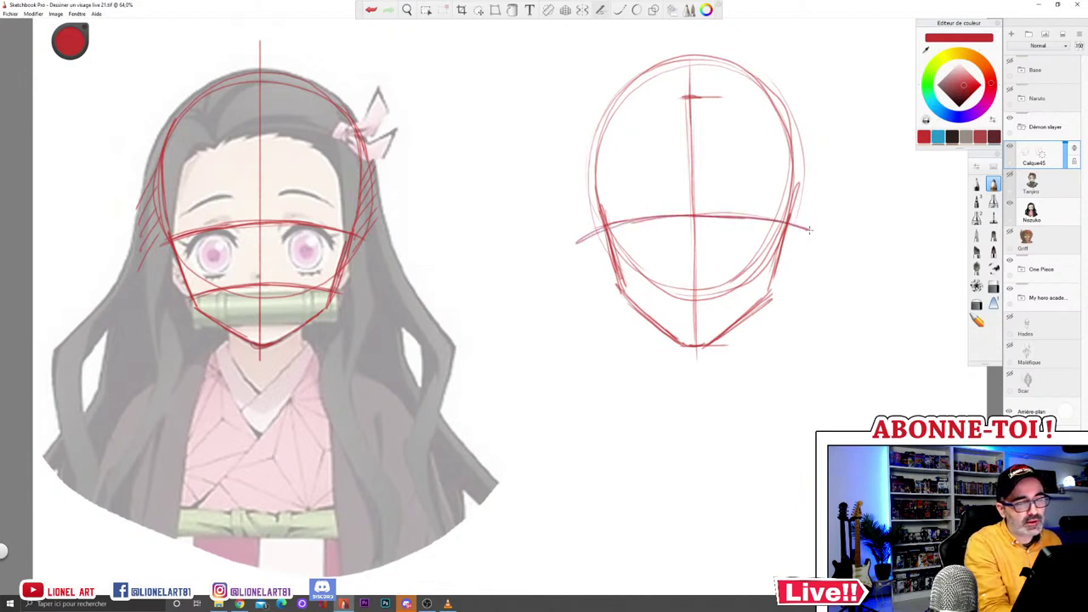
{"action": "left_click_drag", "start_coordinate": [638, 219], "coordinate": [786, 215]}
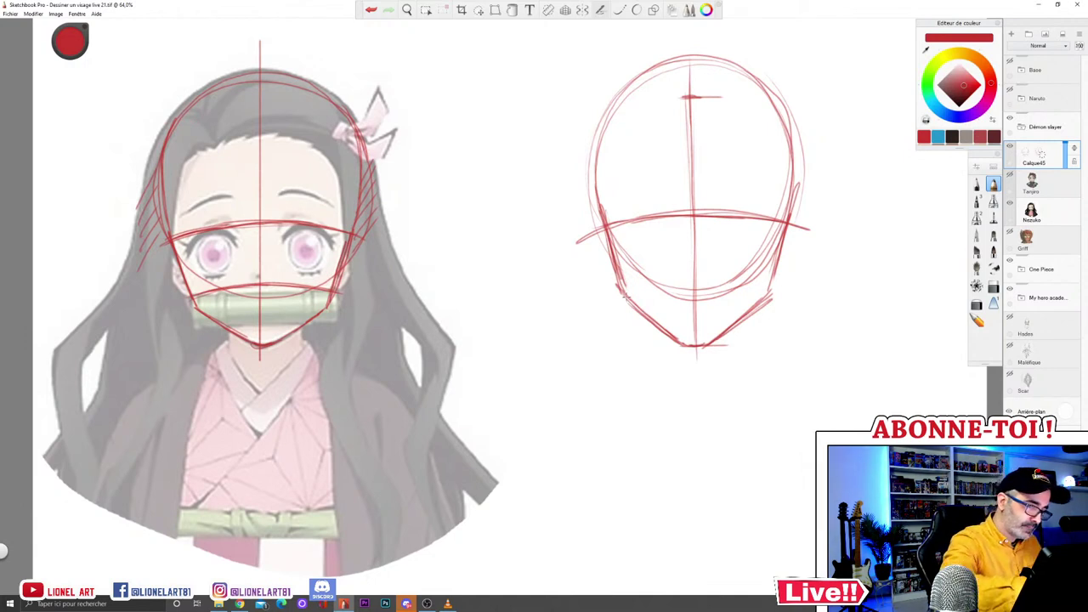
Step: Switch the brush colour to blue and add a new layer above Calque45
{"action": "left_click", "coordinate": [938, 137]}
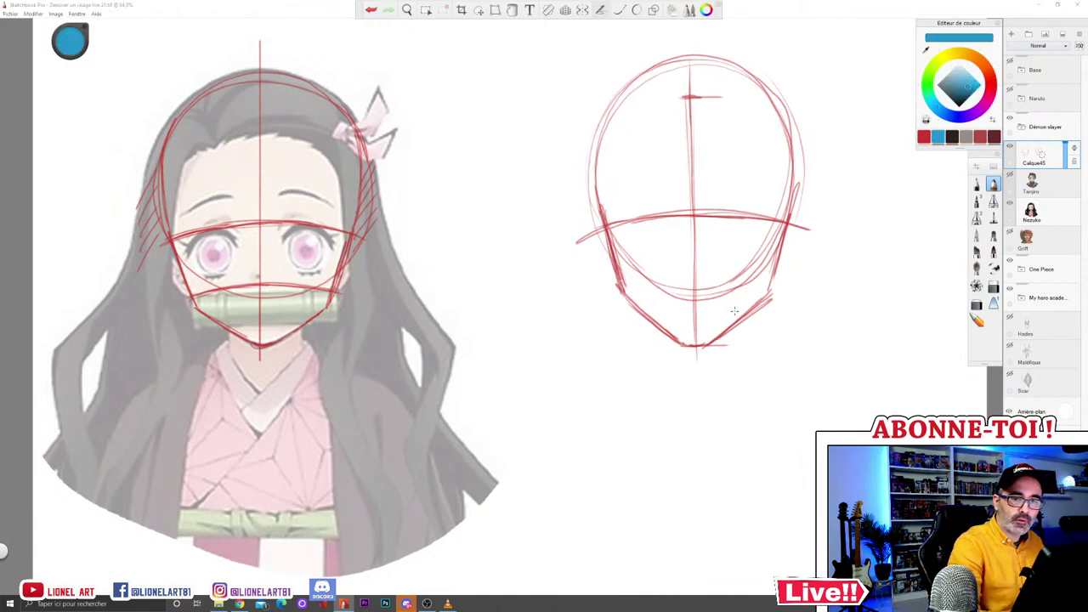
{"action": "left_click", "coordinate": [1011, 34]}
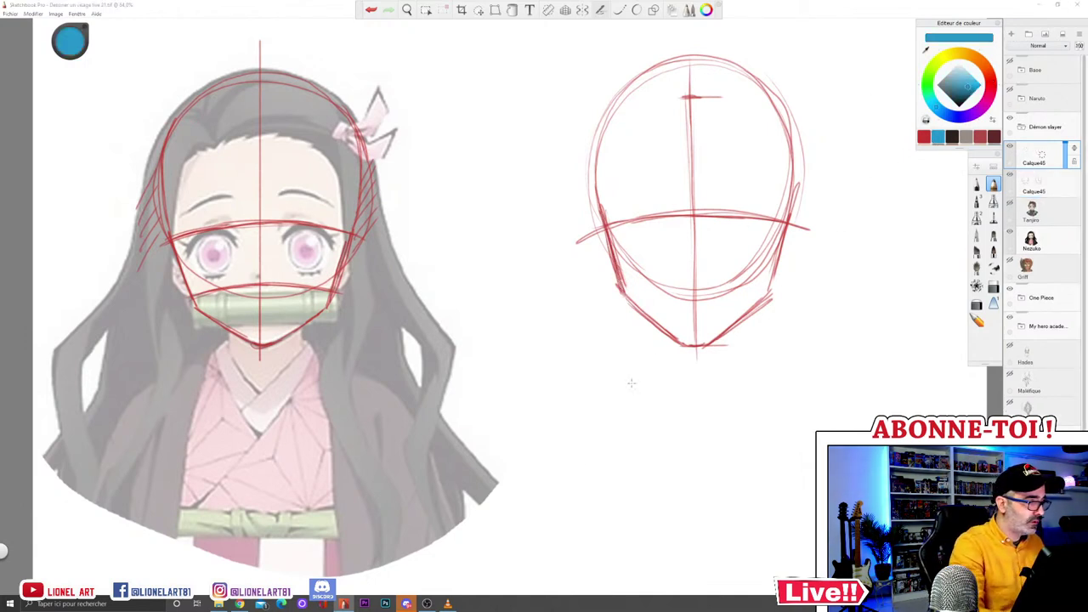
Step: Mark the inner and outer limits of both of Nezuko's eyes with vertical blue lines
{"action": "left_click_drag", "start_coordinate": [238, 209], "coordinate": [240, 250]}
{"action": "left_click_drag", "start_coordinate": [240, 228], "coordinate": [240, 265]}
{"action": "left_click_drag", "start_coordinate": [238, 209], "coordinate": [241, 272]}
{"action": "left_click_drag", "start_coordinate": [284, 239], "coordinate": [285, 274]}
{"action": "left_click_drag", "start_coordinate": [283, 203], "coordinate": [284, 223]}
{"action": "left_click_drag", "start_coordinate": [184, 209], "coordinate": [185, 272]}
{"action": "left_click_drag", "start_coordinate": [336, 207], "coordinate": [335, 275]}
{"action": "left_click_drag", "start_coordinate": [337, 201], "coordinate": [335, 255]}
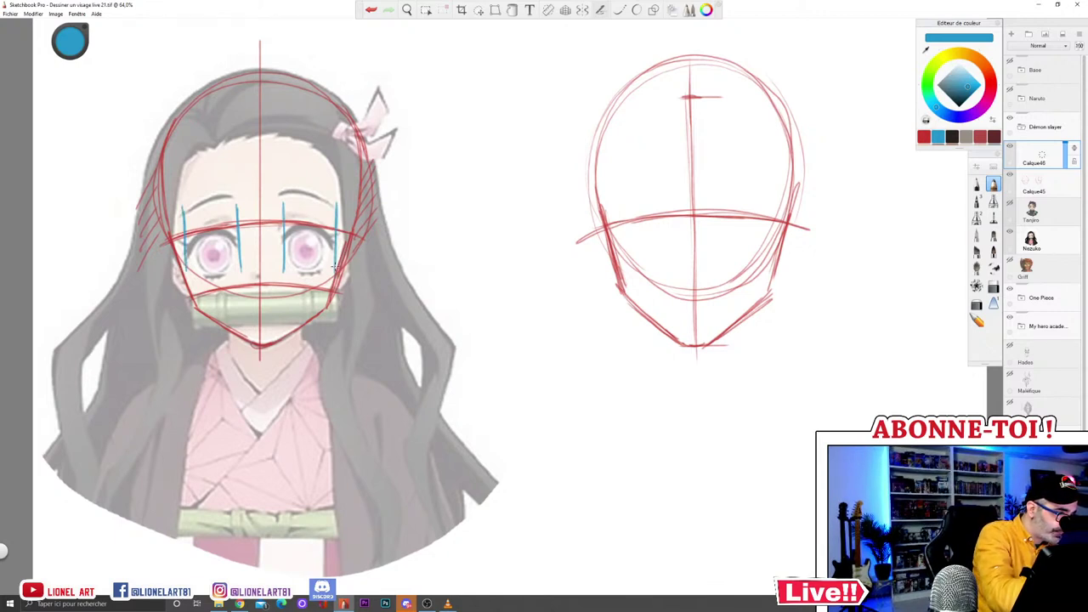
Step: Hatch the eye widths above both of Nezuko's eyes in blue and bridge the gap between them with an arc
{"action": "mouse_move", "coordinate": [186, 220]}
{"action": "left_mouse_down"}
{"action": "mouse_move", "coordinate": [220, 206]}
{"action": "mouse_move", "coordinate": [194, 229]}
{"action": "mouse_move", "coordinate": [315, 200]}
{"action": "left_mouse_up"}
{"action": "left_click_drag", "start_coordinate": [287, 224], "coordinate": [320, 204]}
{"action": "left_click_drag", "start_coordinate": [303, 220], "coordinate": [327, 204]}
{"action": "left_click_drag", "start_coordinate": [311, 225], "coordinate": [337, 208]}
{"action": "left_click_drag", "start_coordinate": [321, 224], "coordinate": [340, 218]}
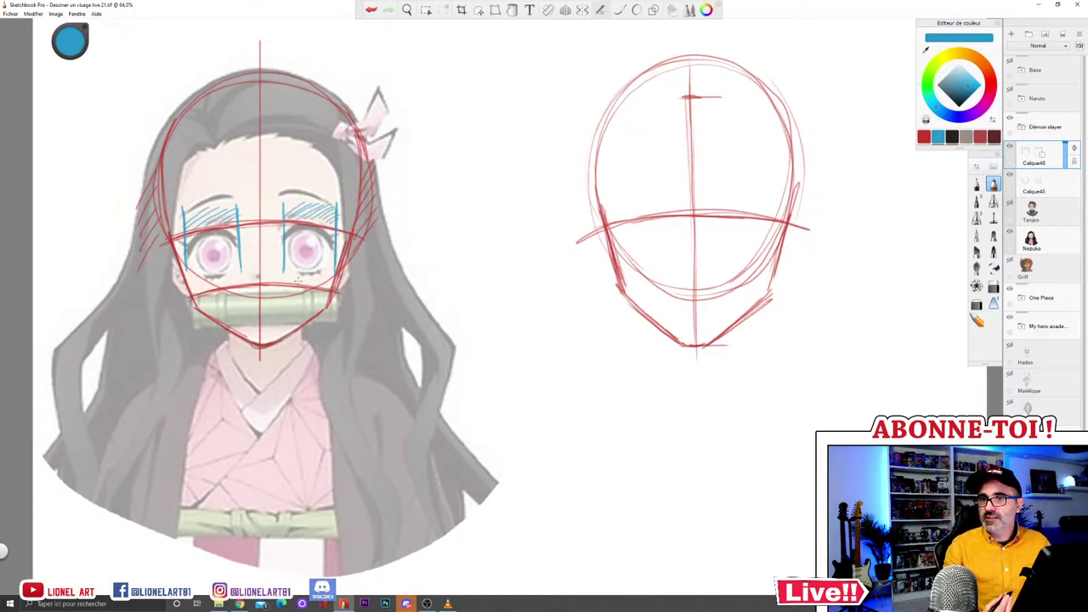
{"action": "mouse_move", "coordinate": [237, 219]}
{"action": "left_mouse_down"}
{"action": "mouse_move", "coordinate": [256, 207]}
{"action": "mouse_move", "coordinate": [281, 212]}
{"action": "left_mouse_up"}
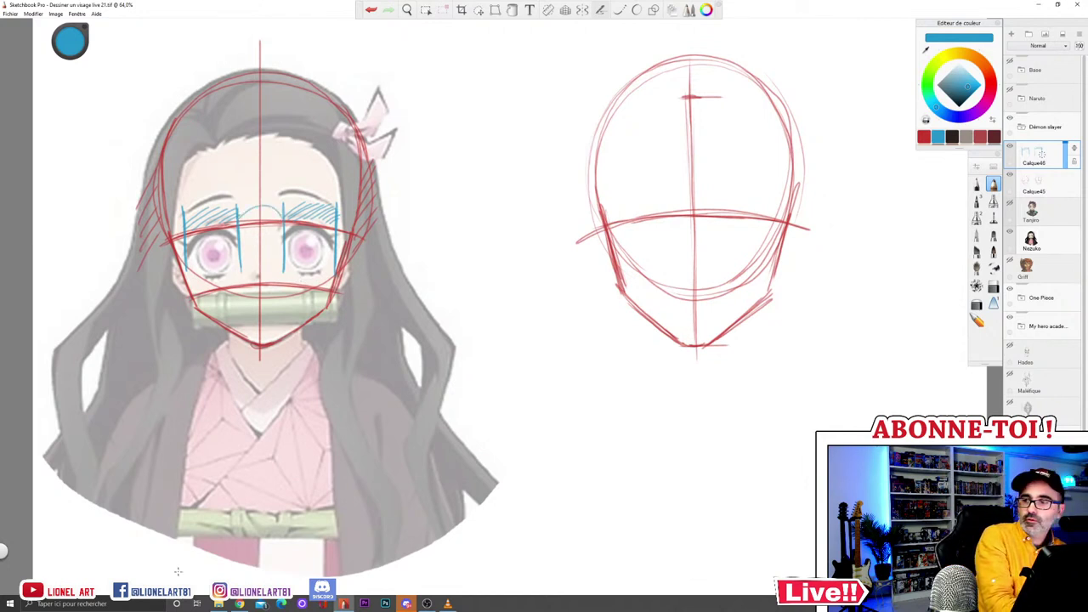
Step: Undo the blue hatching above Nezuko's eyes and the arc between them
{"action": "left_click", "coordinate": [371, 8]}
{"action": "left_click", "coordinate": [371, 9]}
{"action": "left_click", "coordinate": [370, 9]}
{"action": "left_click", "coordinate": [372, 9]}
{"action": "left_click", "coordinate": [372, 8]}
{"action": "left_click", "coordinate": [372, 9]}
{"action": "left_click", "coordinate": [371, 8]}
{"action": "left_click", "coordinate": [372, 9]}
{"action": "left_click", "coordinate": [372, 9]}
{"action": "left_click", "coordinate": [372, 8]}
{"action": "left_click", "coordinate": [371, 8]}
{"action": "left_click", "coordinate": [371, 9]}
{"action": "left_click", "coordinate": [372, 8]}
{"action": "left_click", "coordinate": [371, 9]}
{"action": "left_click", "coordinate": [371, 8]}
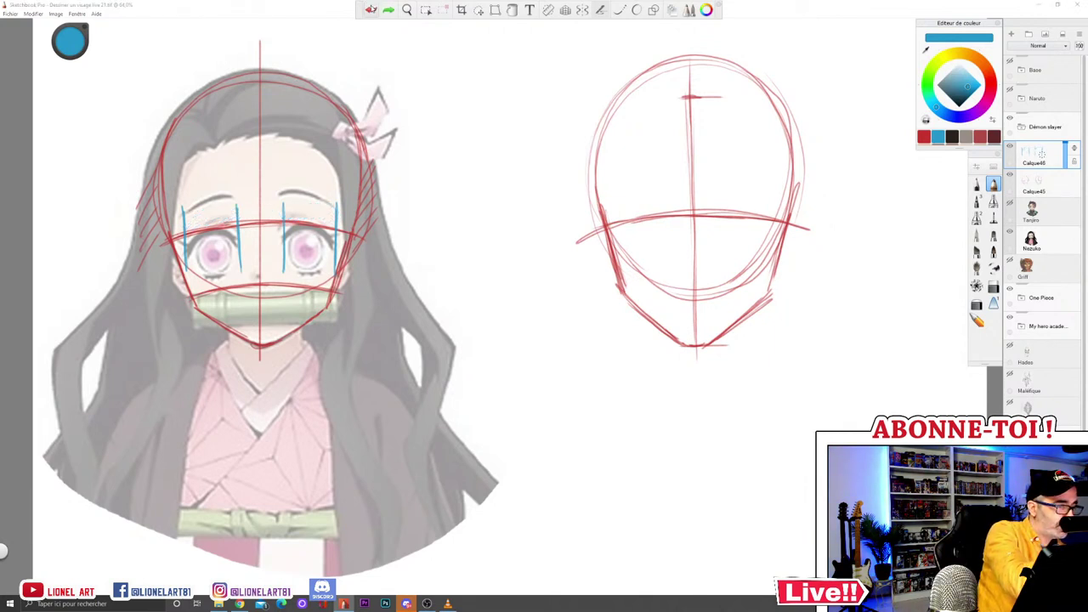
{"action": "left_click", "coordinate": [237, 204]}
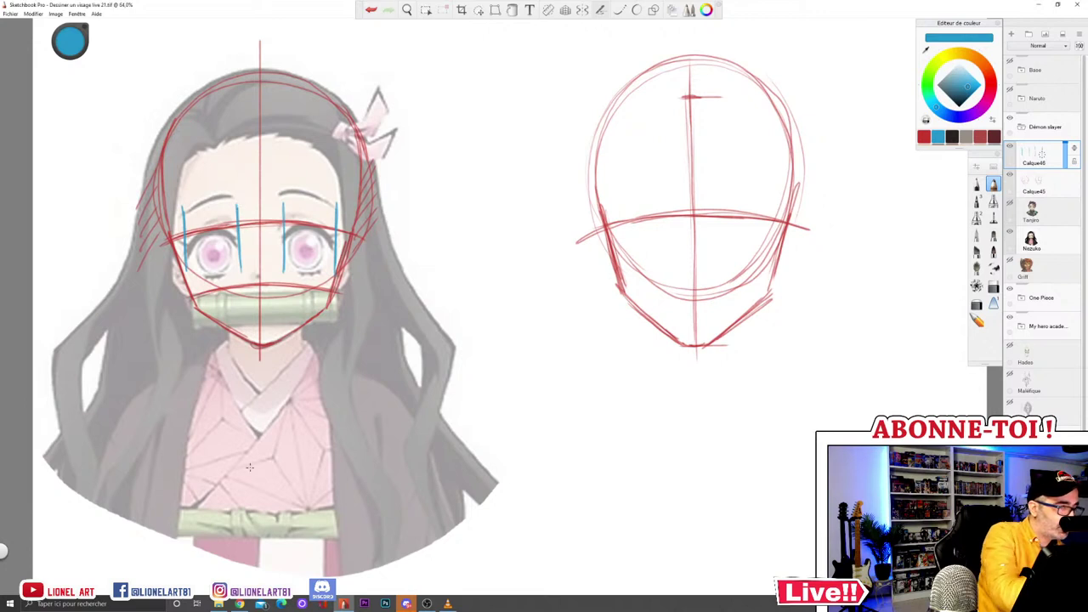
Step: Undo the vertical blue eye-width lines, redo them, and undo them again
{"action": "left_click", "coordinate": [371, 9]}
{"action": "left_click", "coordinate": [372, 9]}
{"action": "left_click", "coordinate": [372, 9]}
{"action": "left_click", "coordinate": [371, 9]}
{"action": "left_click", "coordinate": [372, 8]}
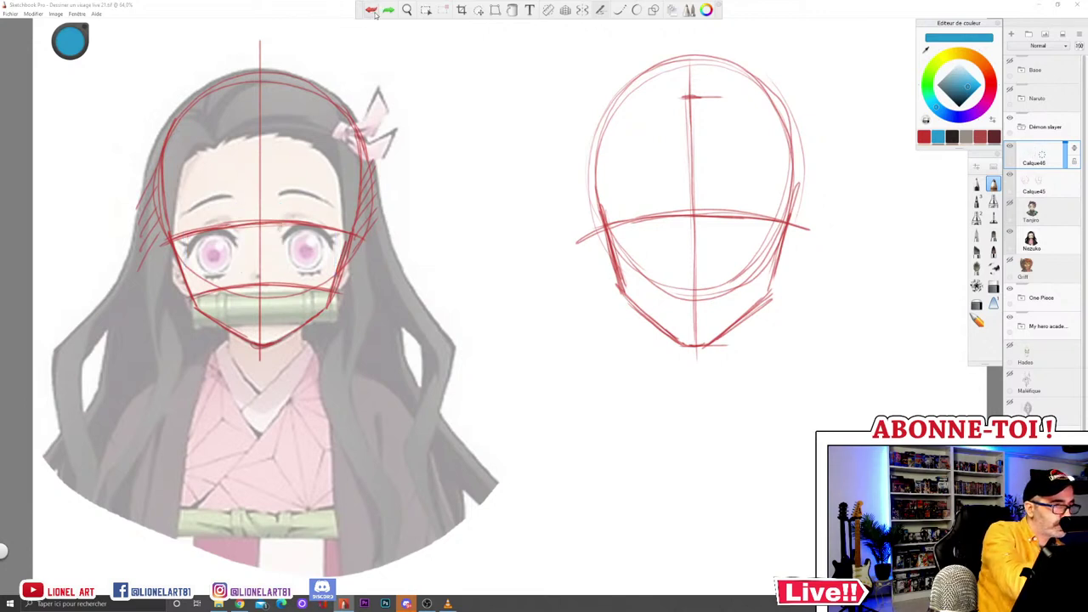
{"action": "left_click", "coordinate": [388, 9]}
{"action": "left_click", "coordinate": [388, 9]}
{"action": "left_click", "coordinate": [388, 9]}
{"action": "left_click", "coordinate": [388, 9]}
{"action": "left_click", "coordinate": [387, 10]}
{"action": "left_click", "coordinate": [388, 10]}
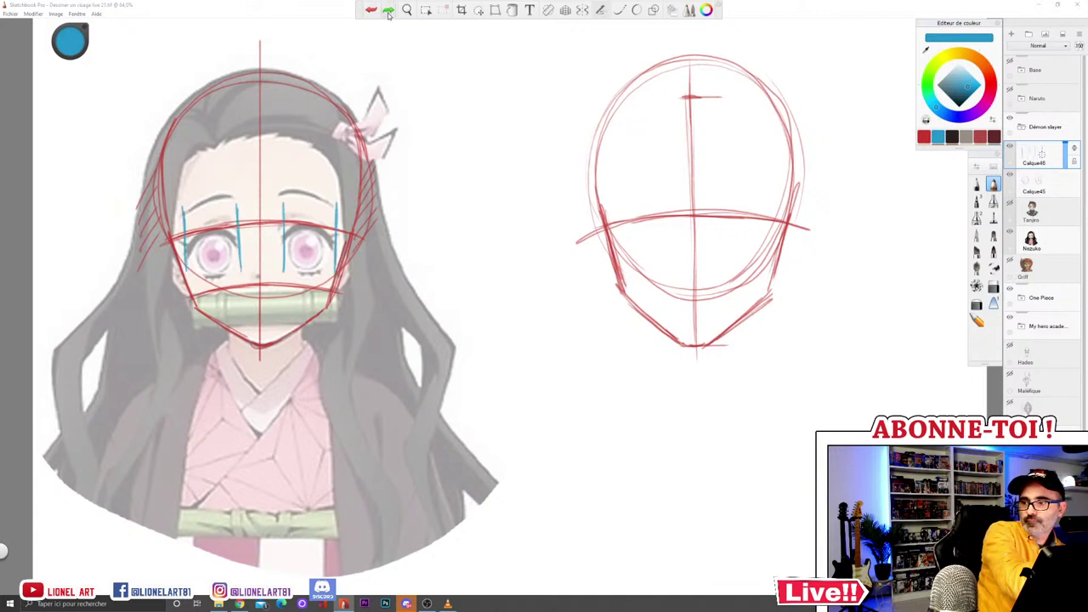
{"action": "left_click", "coordinate": [371, 9]}
{"action": "left_click", "coordinate": [370, 10]}
{"action": "left_click", "coordinate": [371, 9]}
{"action": "left_click", "coordinate": [371, 9]}
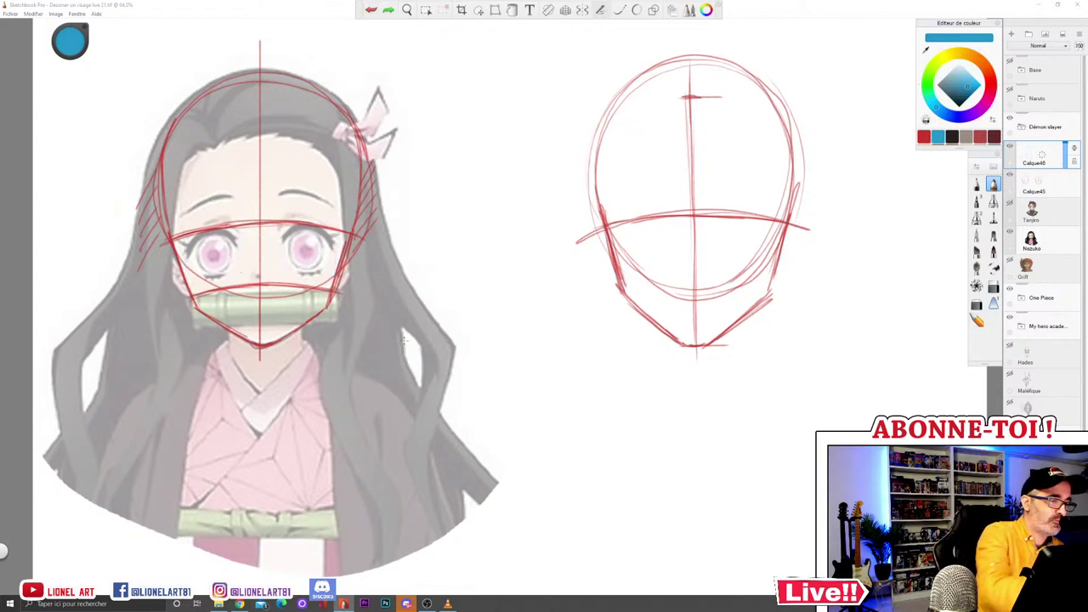
Step: Mark the inner eye corners on the new head in blue and sketch both curved upper eyelids along the eye line
{"action": "left_click", "coordinate": [664, 213]}
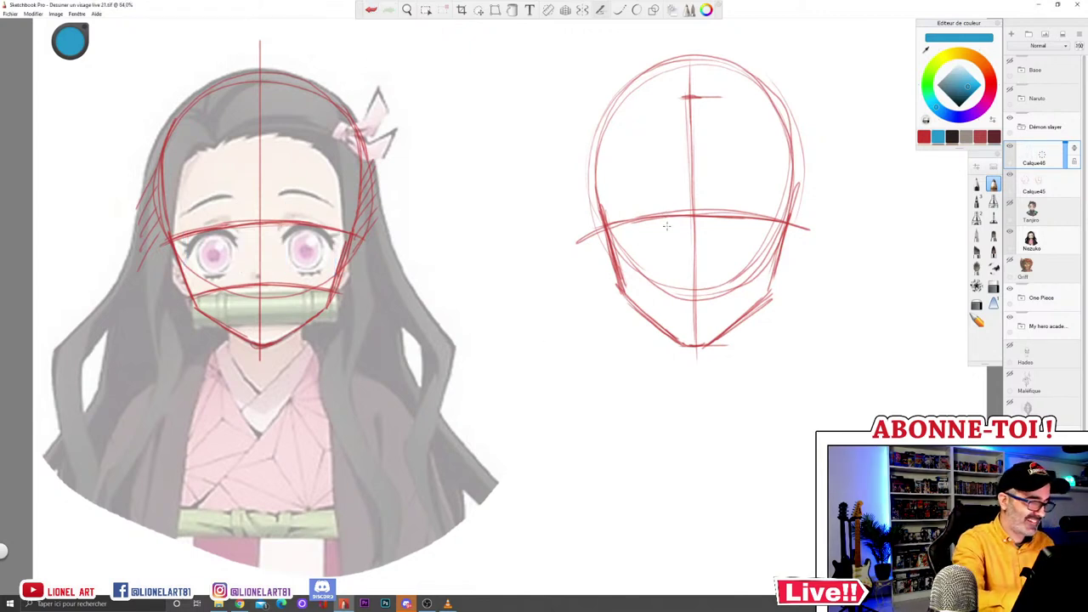
{"action": "left_click_drag", "start_coordinate": [669, 216], "coordinate": [669, 232]}
{"action": "left_click_drag", "start_coordinate": [717, 202], "coordinate": [716, 236]}
{"action": "mouse_move", "coordinate": [624, 234]}
{"action": "left_mouse_down"}
{"action": "mouse_move", "coordinate": [636, 223]}
{"action": "mouse_move", "coordinate": [770, 225]}
{"action": "left_mouse_up"}
{"action": "left_click_drag", "start_coordinate": [628, 230], "coordinate": [667, 226]}
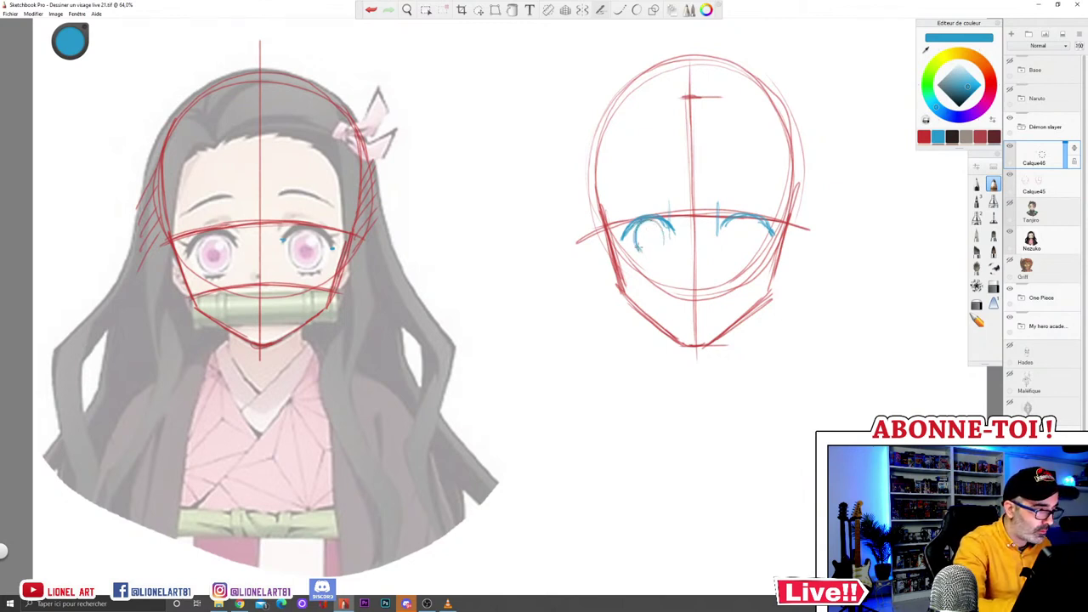
Step: Sketch the irises, pupils and highlights under both upper eyelids of the new head in blue
{"action": "mouse_move", "coordinate": [736, 222]}
{"action": "left_mouse_down"}
{"action": "mouse_move", "coordinate": [745, 252]}
{"action": "mouse_move", "coordinate": [736, 249]}
{"action": "left_mouse_up"}
{"action": "left_click_drag", "start_coordinate": [657, 221], "coordinate": [653, 240]}
{"action": "left_click_drag", "start_coordinate": [749, 218], "coordinate": [745, 228]}
{"action": "left_click_drag", "start_coordinate": [655, 223], "coordinate": [660, 234]}
{"action": "left_click_drag", "start_coordinate": [752, 221], "coordinate": [746, 231]}
{"action": "left_click_drag", "start_coordinate": [651, 238], "coordinate": [651, 246]}
{"action": "left_click_drag", "start_coordinate": [745, 226], "coordinate": [742, 239]}
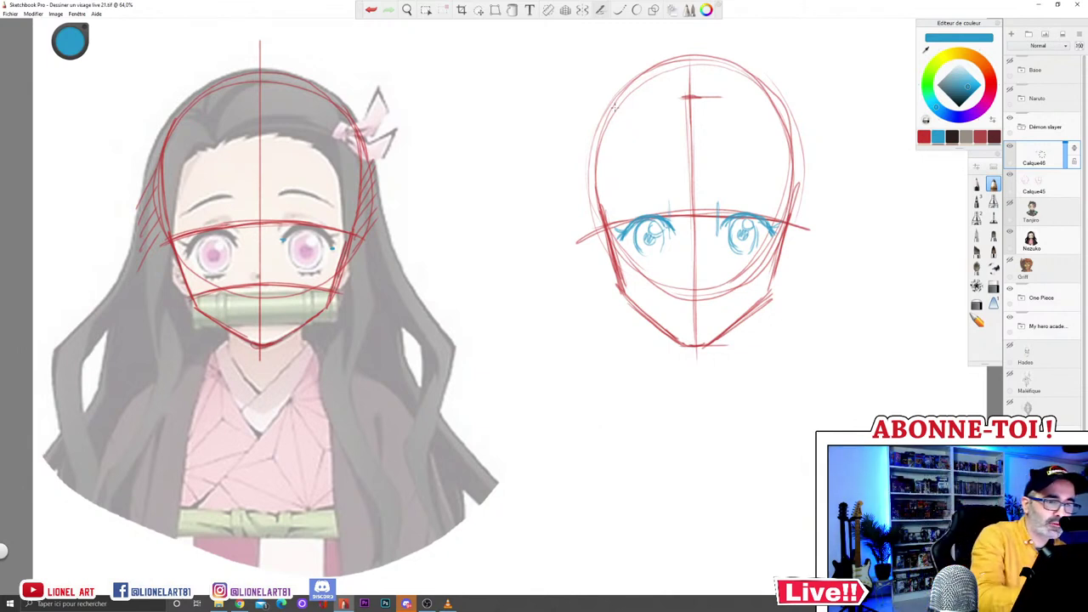
Step: Try blue circles around the new head's cranium, and undo them
{"action": "mouse_move", "coordinate": [609, 113]}
{"action": "left_mouse_down"}
{"action": "mouse_move", "coordinate": [804, 193]}
{"action": "mouse_move", "coordinate": [720, 63]}
{"action": "mouse_move", "coordinate": [601, 162]}
{"action": "mouse_move", "coordinate": [768, 78]}
{"action": "left_mouse_up"}
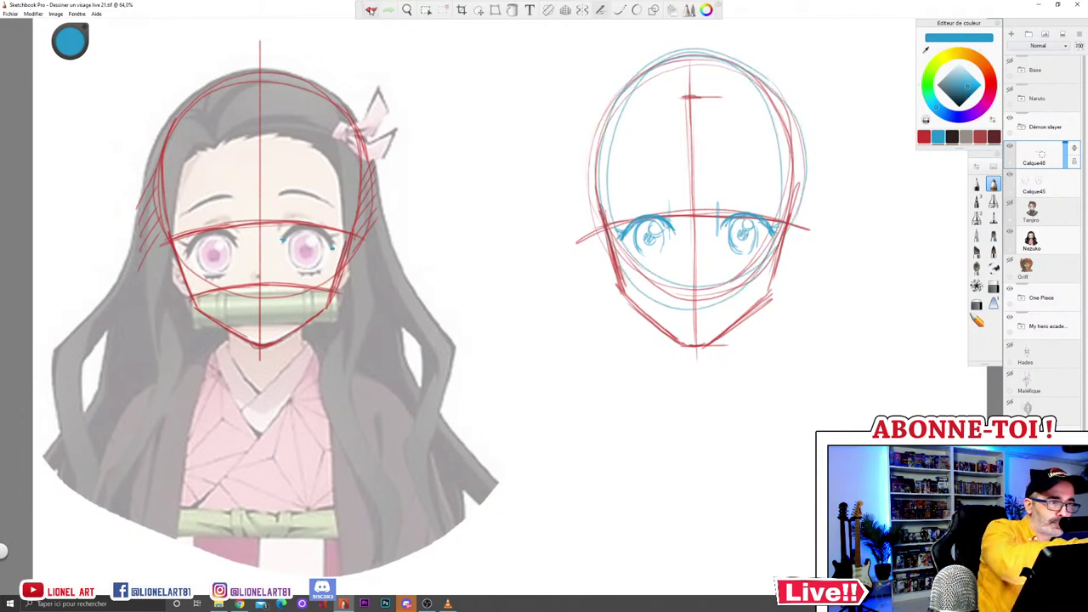
{"action": "left_click", "coordinate": [372, 11]}
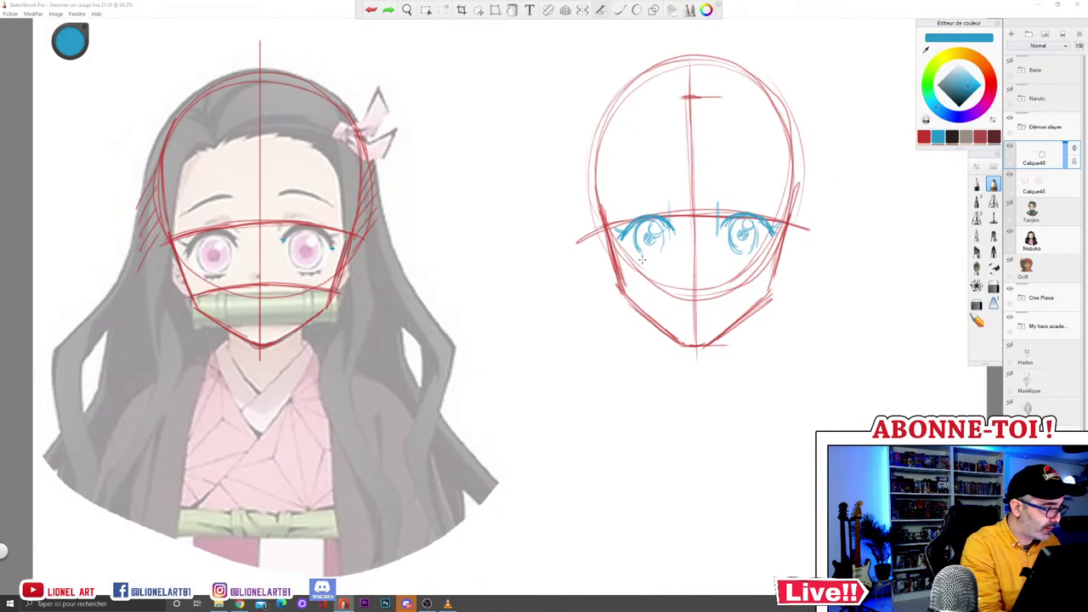
Step: Draw the short blue lower eyelid lines beneath both irises on the new head
{"action": "left_click_drag", "start_coordinate": [642, 260], "coordinate": [656, 262]}
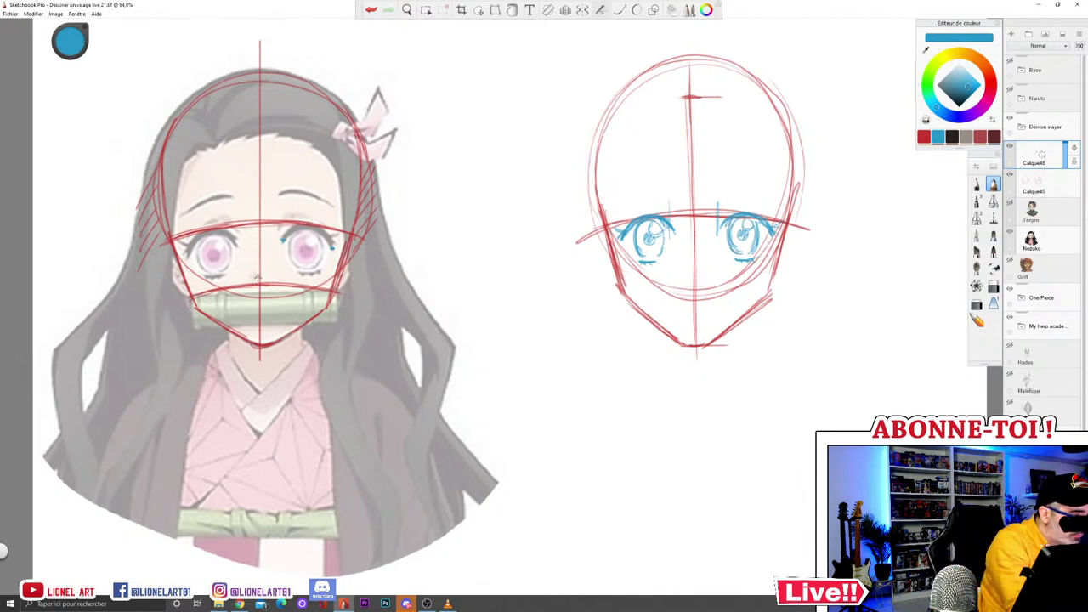
Step: Mark the nose on the new head's centre line in blue and start the outer edge of the ear beside the eye
{"action": "left_click_drag", "start_coordinate": [243, 276], "coordinate": [318, 274]}
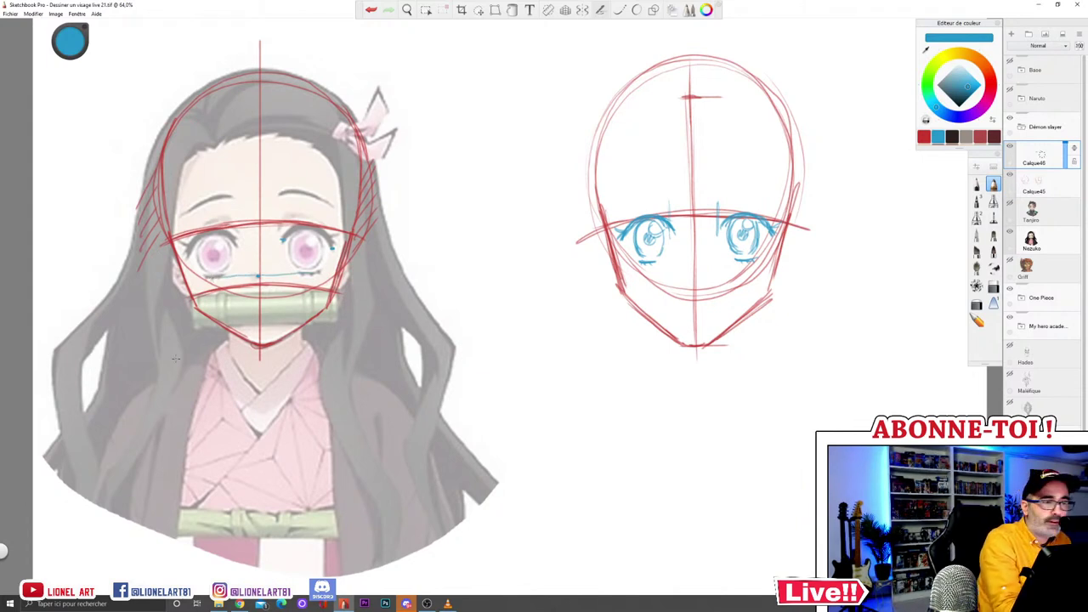
{"action": "left_click", "coordinate": [370, 10]}
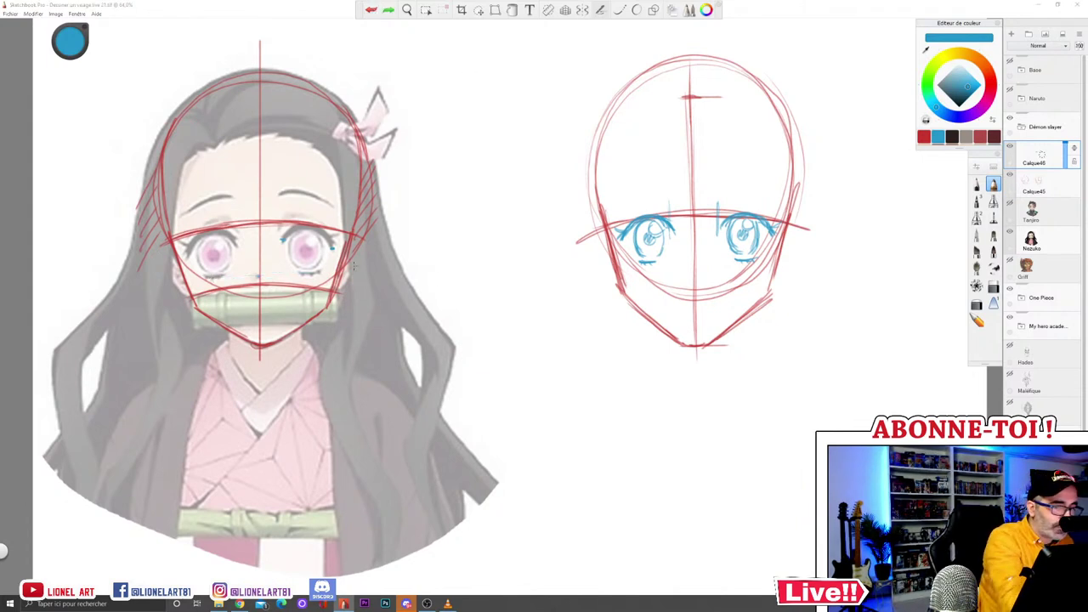
{"action": "left_click_drag", "start_coordinate": [670, 265], "coordinate": [714, 265]}
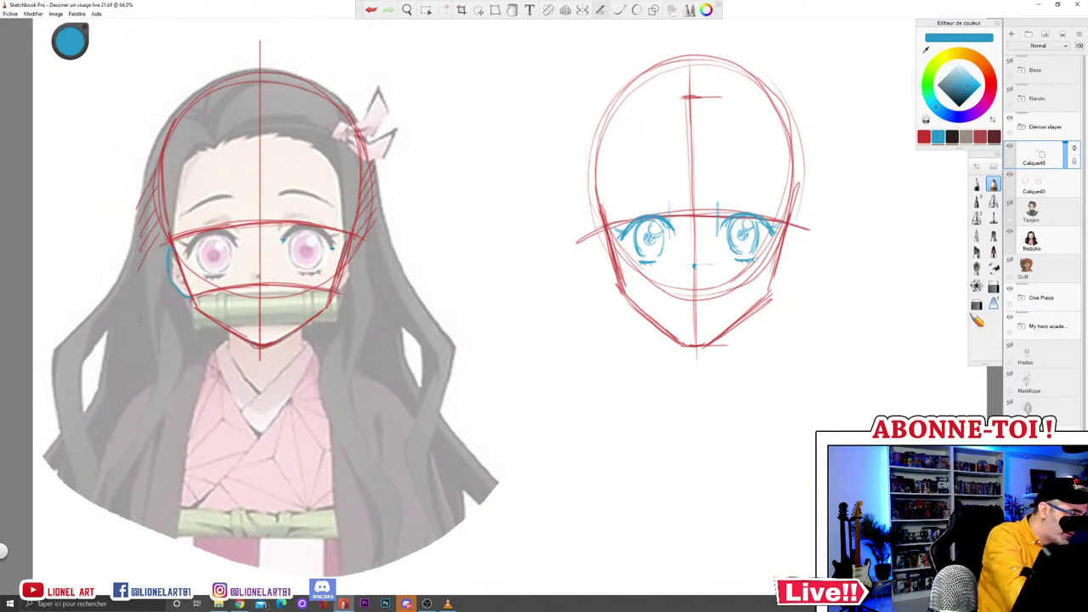
{"action": "left_click_drag", "start_coordinate": [599, 241], "coordinate": [599, 267]}
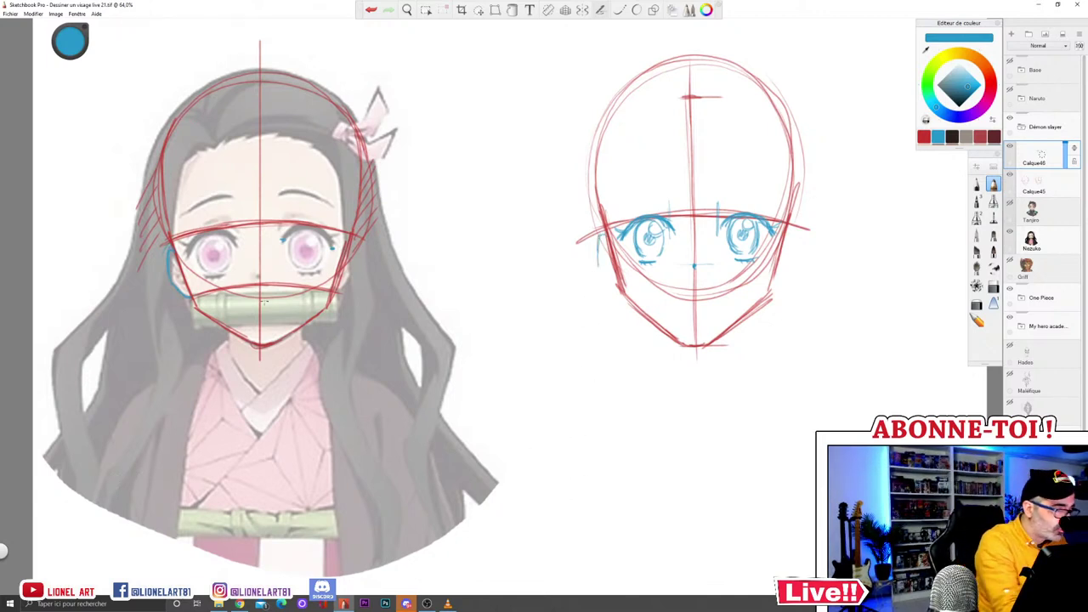
Step: Try a blue line along the upper edge of the bamboo gag on the reference, and undo it
{"action": "left_click_drag", "start_coordinate": [187, 293], "coordinate": [259, 289]}
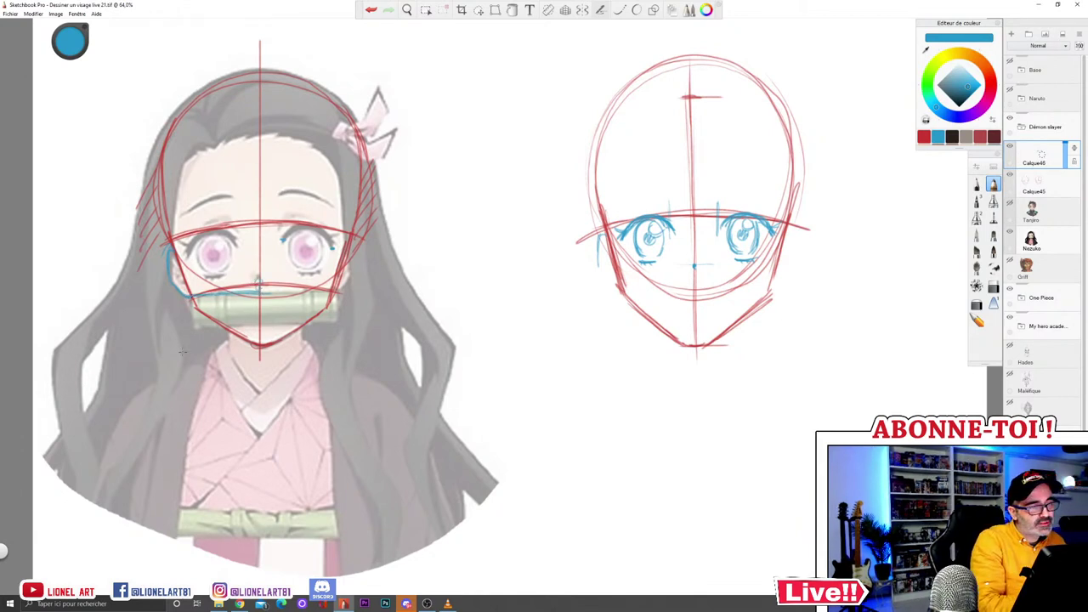
{"action": "left_click", "coordinate": [371, 10]}
{"action": "left_click", "coordinate": [371, 10]}
{"action": "left_click", "coordinate": [371, 10]}
{"action": "left_click", "coordinate": [371, 10]}
{"action": "left_click", "coordinate": [370, 10]}
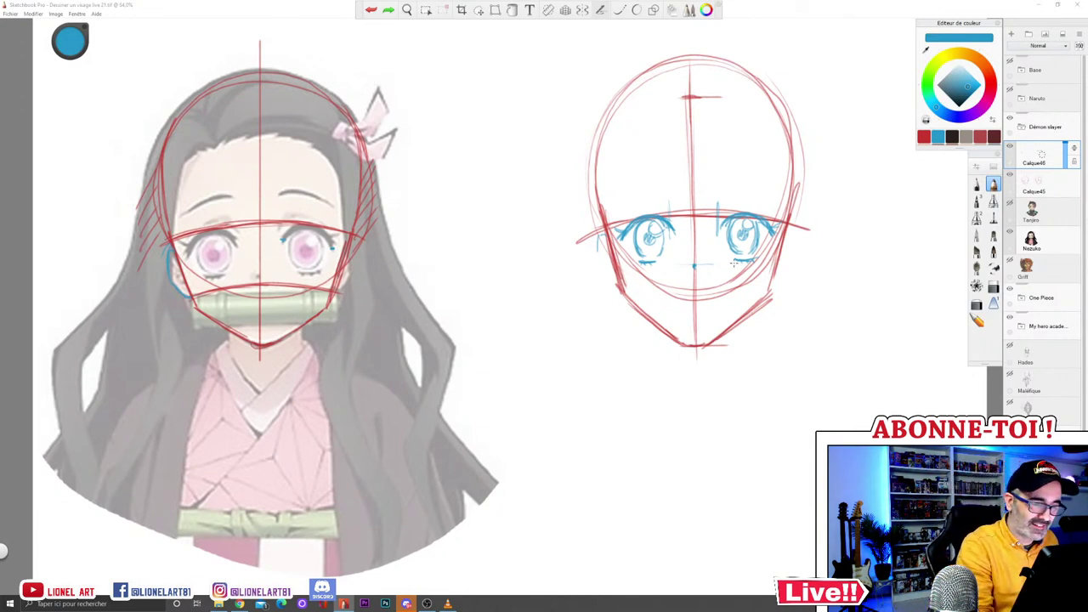
Step: Draw a horizontal blue guide below the nose and sketch both ears with their inner lines on the new head
{"action": "left_click", "coordinate": [695, 279]}
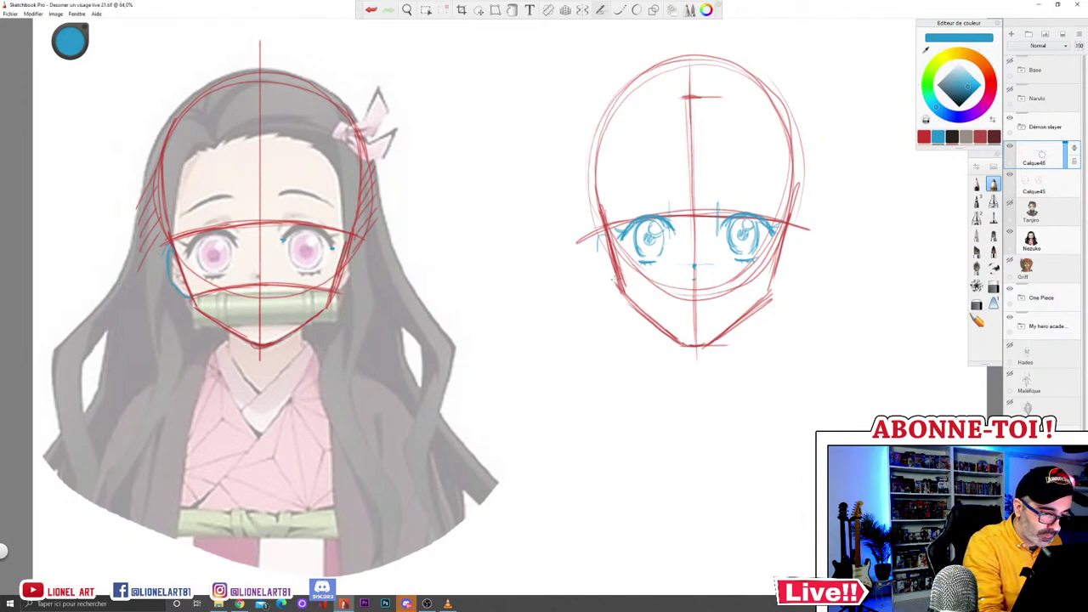
{"action": "left_click_drag", "start_coordinate": [626, 281], "coordinate": [701, 281]}
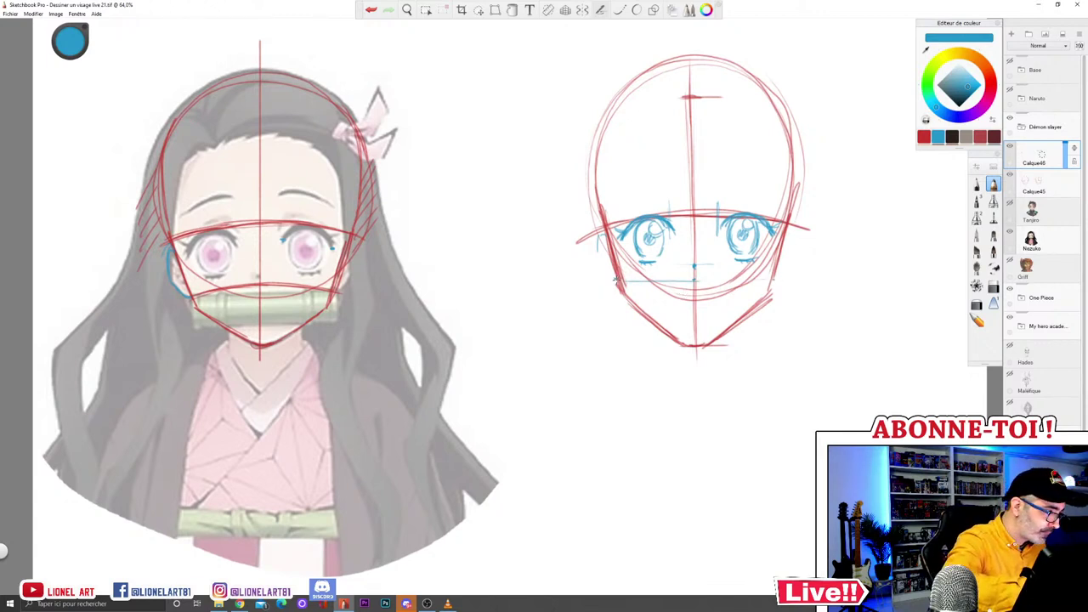
{"action": "mouse_move", "coordinate": [612, 278]}
{"action": "left_mouse_down"}
{"action": "mouse_move", "coordinate": [593, 231]}
{"action": "mouse_move", "coordinate": [598, 255]}
{"action": "left_mouse_up"}
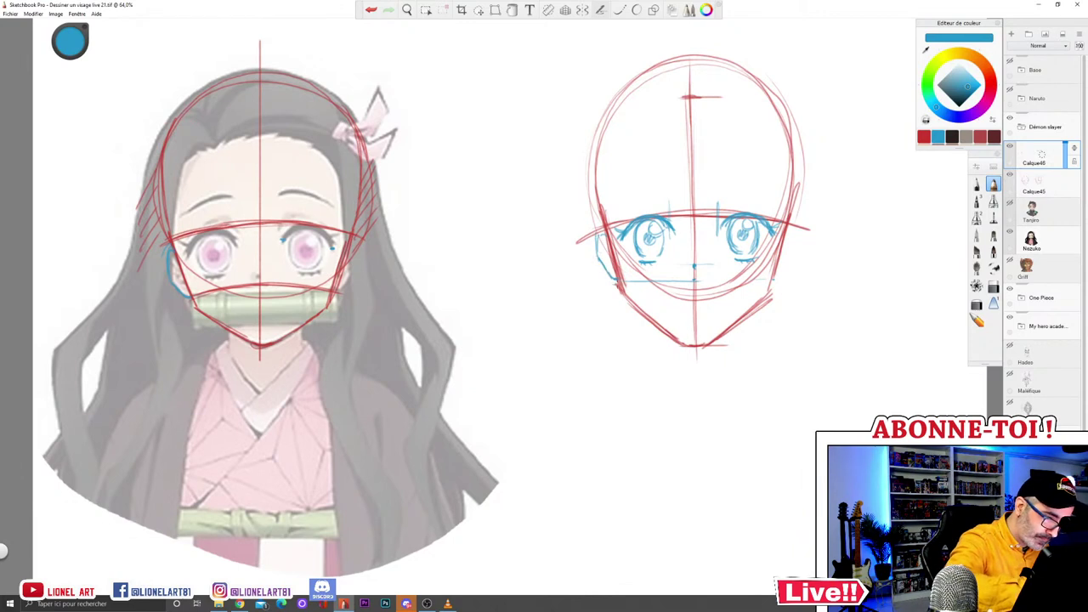
{"action": "mouse_move", "coordinate": [779, 278]}
{"action": "left_mouse_down"}
{"action": "mouse_move", "coordinate": [792, 232]}
{"action": "mouse_move", "coordinate": [782, 265]}
{"action": "left_mouse_up"}
{"action": "mouse_move", "coordinate": [594, 252]}
{"action": "left_mouse_down"}
{"action": "mouse_move", "coordinate": [618, 279]}
{"action": "mouse_move", "coordinate": [607, 255]}
{"action": "mouse_move", "coordinate": [610, 266]}
{"action": "left_mouse_up"}
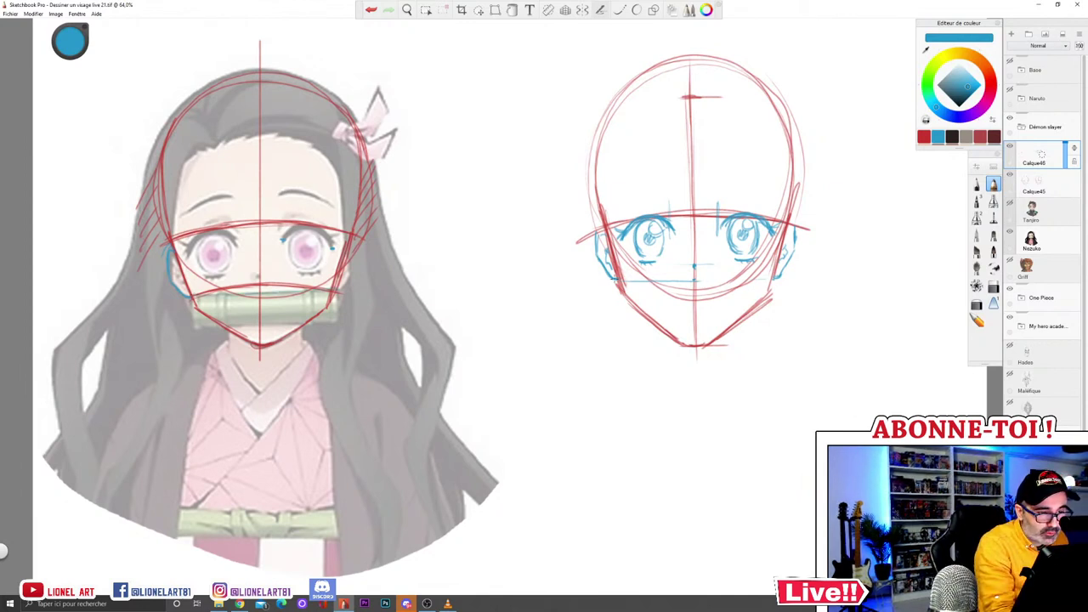
Step: Sketch the bamboo gag in blue as a long rectangle across the new head's lower face
{"action": "left_click_drag", "start_coordinate": [621, 278], "coordinate": [783, 276]}
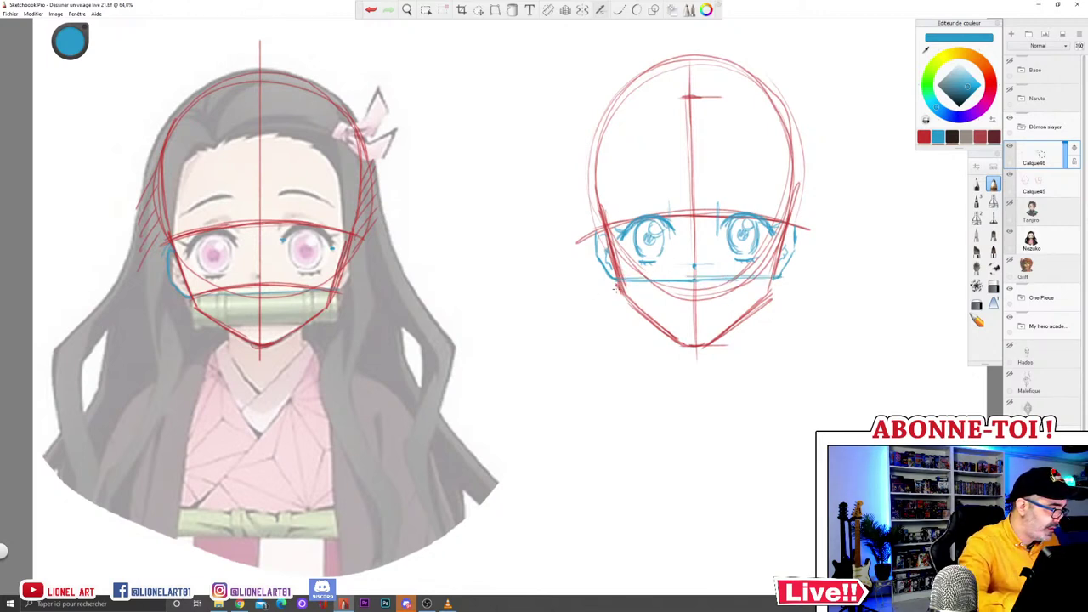
{"action": "left_click_drag", "start_coordinate": [618, 286], "coordinate": [617, 313]}
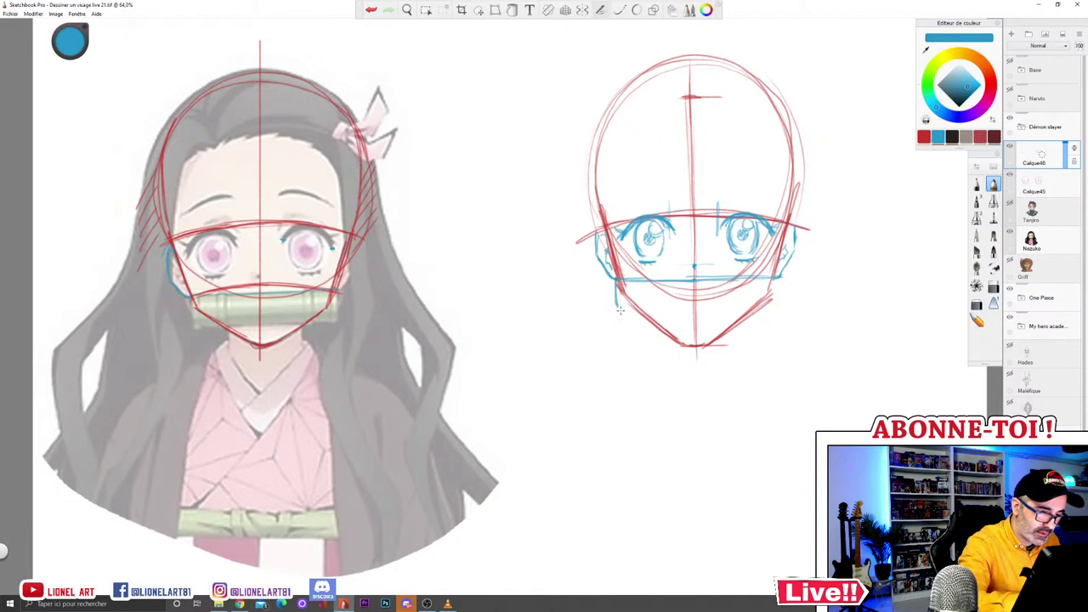
{"action": "mouse_move", "coordinate": [775, 274]}
{"action": "left_mouse_down"}
{"action": "mouse_move", "coordinate": [775, 306]}
{"action": "mouse_move", "coordinate": [777, 295]}
{"action": "left_mouse_up"}
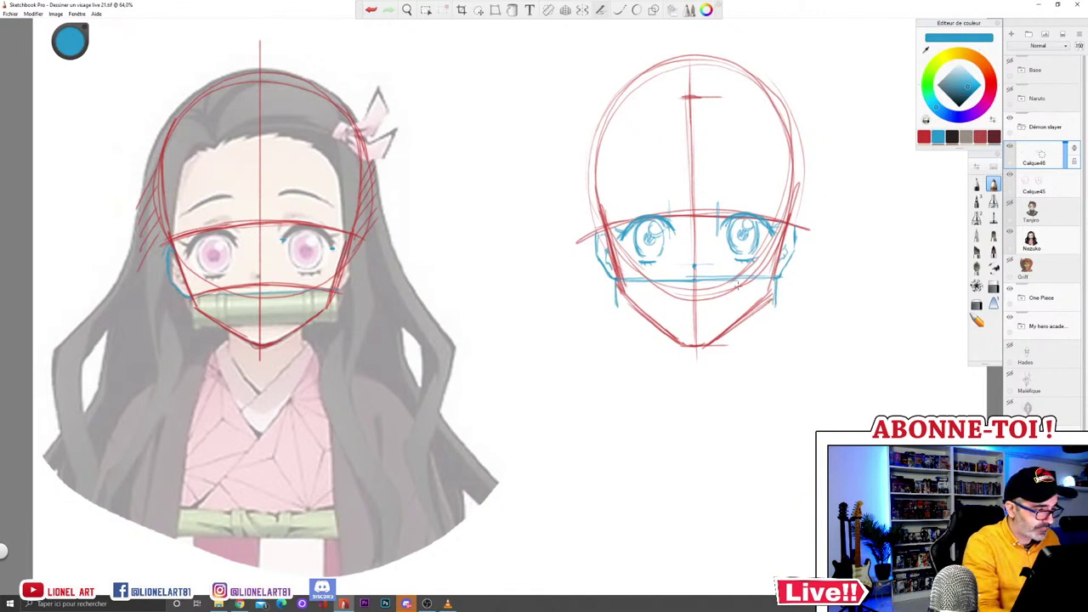
{"action": "left_click_drag", "start_coordinate": [617, 314], "coordinate": [776, 309]}
{"action": "left_click_drag", "start_coordinate": [616, 284], "coordinate": [618, 312]}
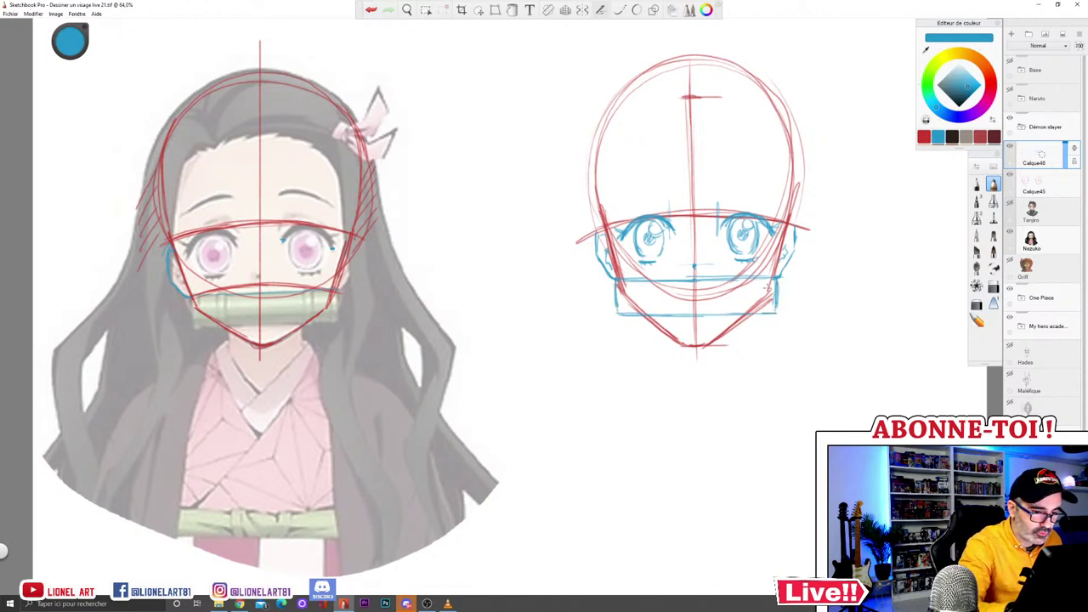
{"action": "left_click_drag", "start_coordinate": [777, 281], "coordinate": [776, 309]}
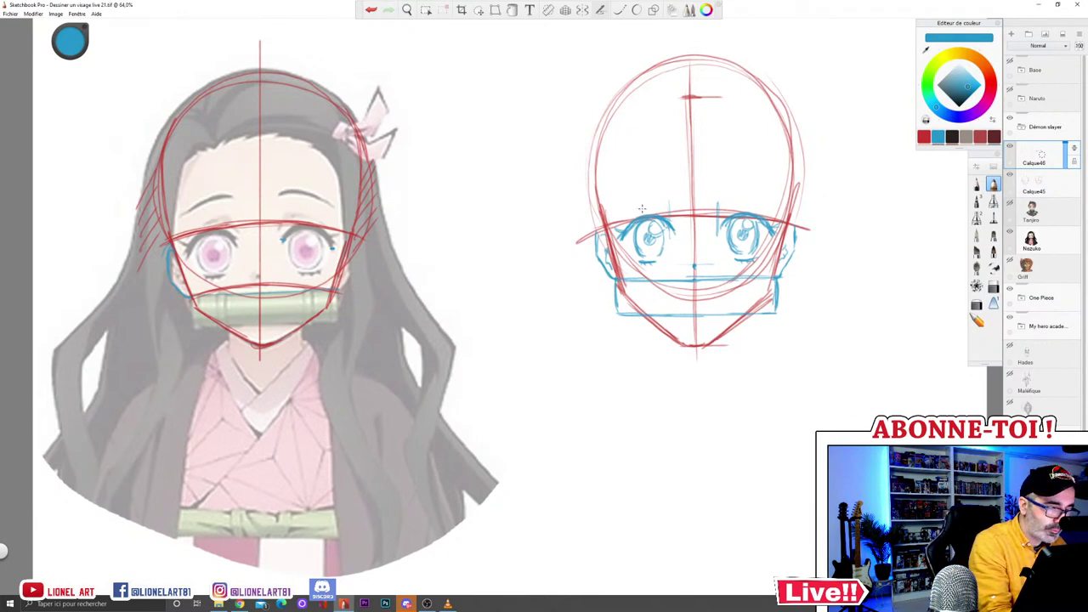
Step: Draw the short curved eyelid creases above both eyes of the new head in blue
{"action": "mouse_move", "coordinate": [644, 206]}
{"action": "left_mouse_down"}
{"action": "mouse_move", "coordinate": [683, 203]}
{"action": "mouse_move", "coordinate": [662, 206]}
{"action": "mouse_move", "coordinate": [672, 219]}
{"action": "mouse_move", "coordinate": [723, 218]}
{"action": "mouse_move", "coordinate": [757, 199]}
{"action": "left_mouse_up"}
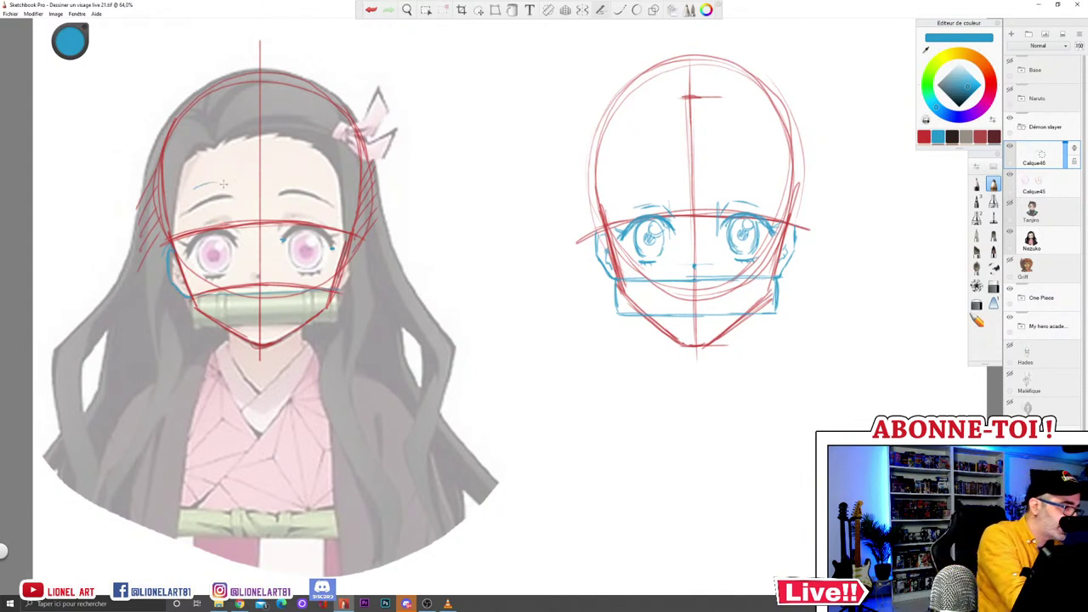
Step: Try tracing an eyebrow and its vertical distance to the eye line on the reference in blue, and undo both
{"action": "left_click", "coordinate": [370, 10]}
{"action": "left_click_drag", "start_coordinate": [228, 195], "coordinate": [182, 218]}
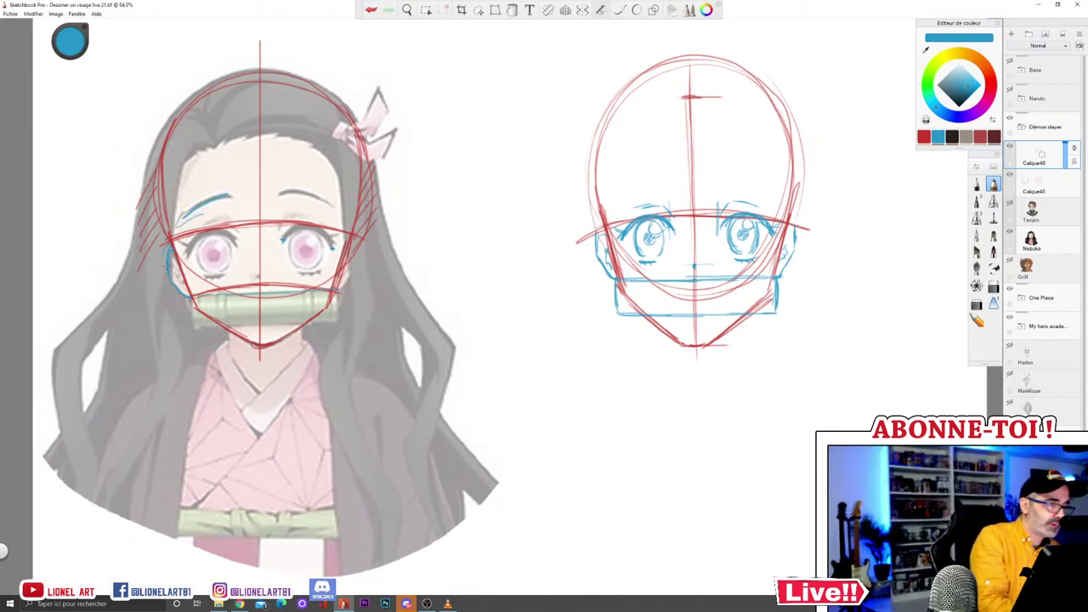
{"action": "left_click", "coordinate": [372, 10]}
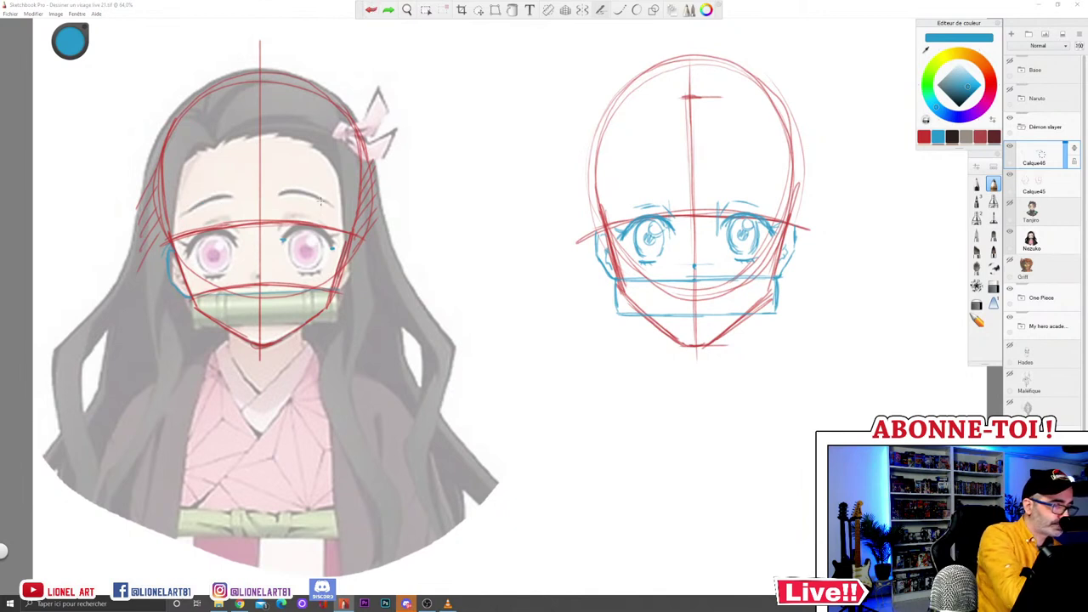
{"action": "left_click_drag", "start_coordinate": [224, 224], "coordinate": [223, 201]}
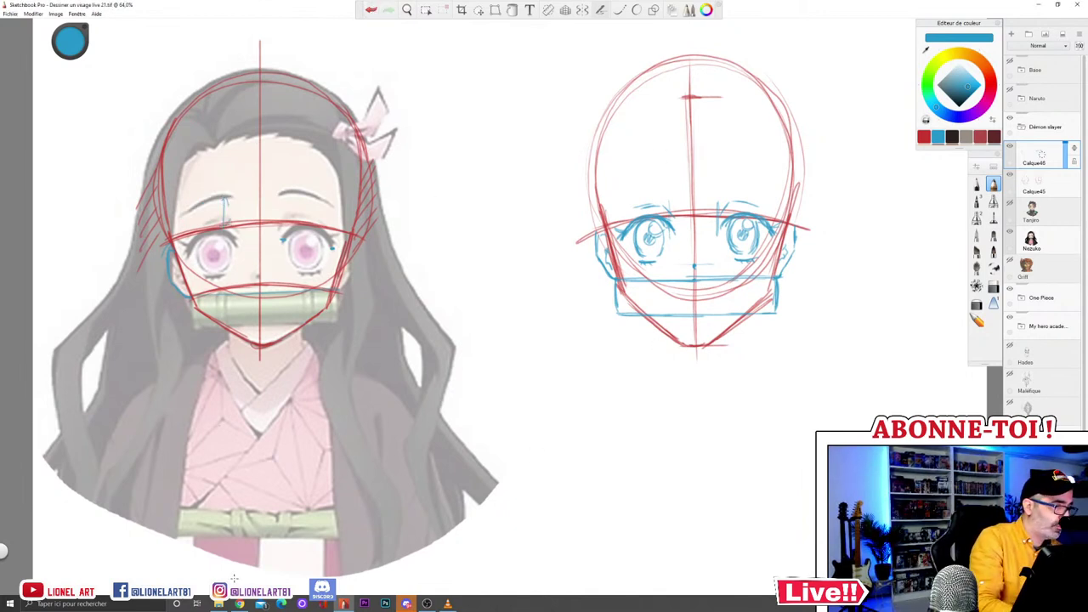
{"action": "left_click", "coordinate": [371, 9]}
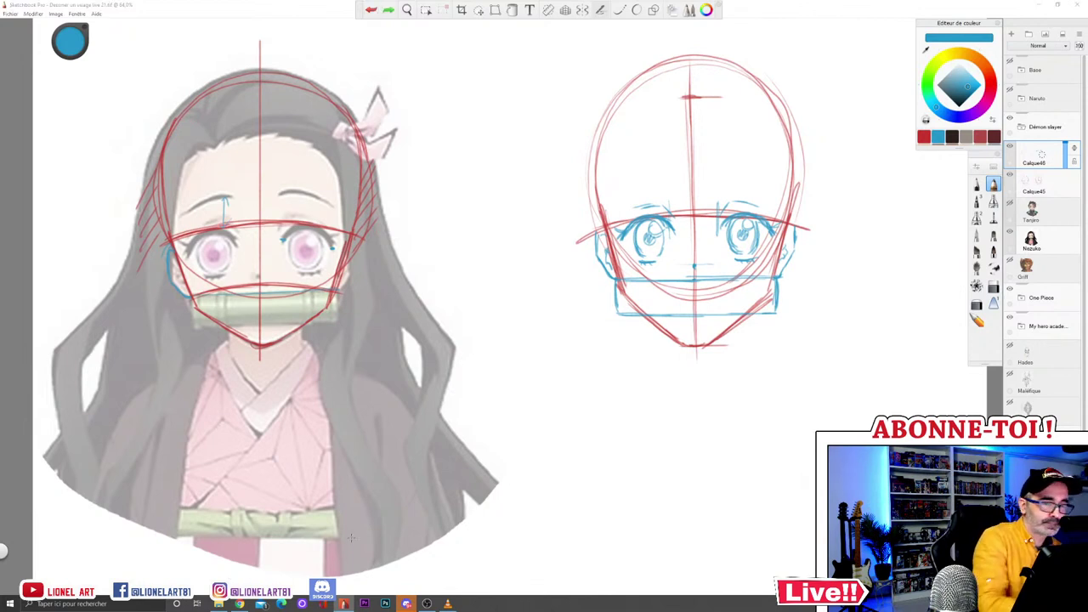
{"action": "left_click", "coordinate": [371, 9]}
{"action": "left_click", "coordinate": [371, 9]}
Step: Mark an inner eyebrow end on the new head, and try vertical guides below both inner eyebrow ends on the reference before undoing them
{"action": "left_click", "coordinate": [662, 185]}
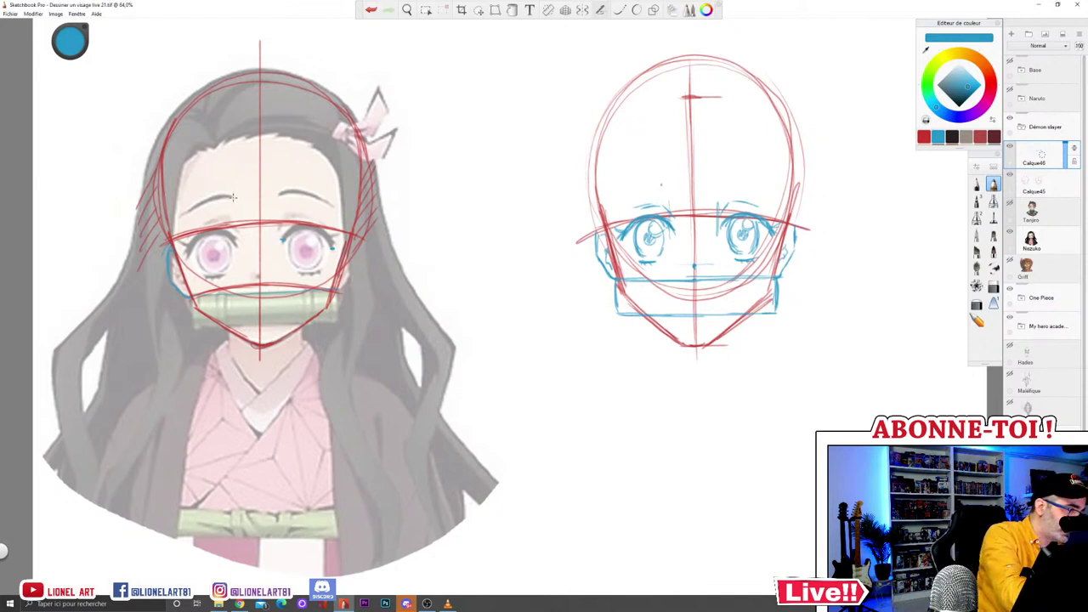
{"action": "mouse_move", "coordinate": [230, 199]}
{"action": "left_mouse_down"}
{"action": "mouse_move", "coordinate": [230, 221]}
{"action": "mouse_move", "coordinate": [231, 194]}
{"action": "mouse_move", "coordinate": [282, 223]}
{"action": "left_mouse_up"}
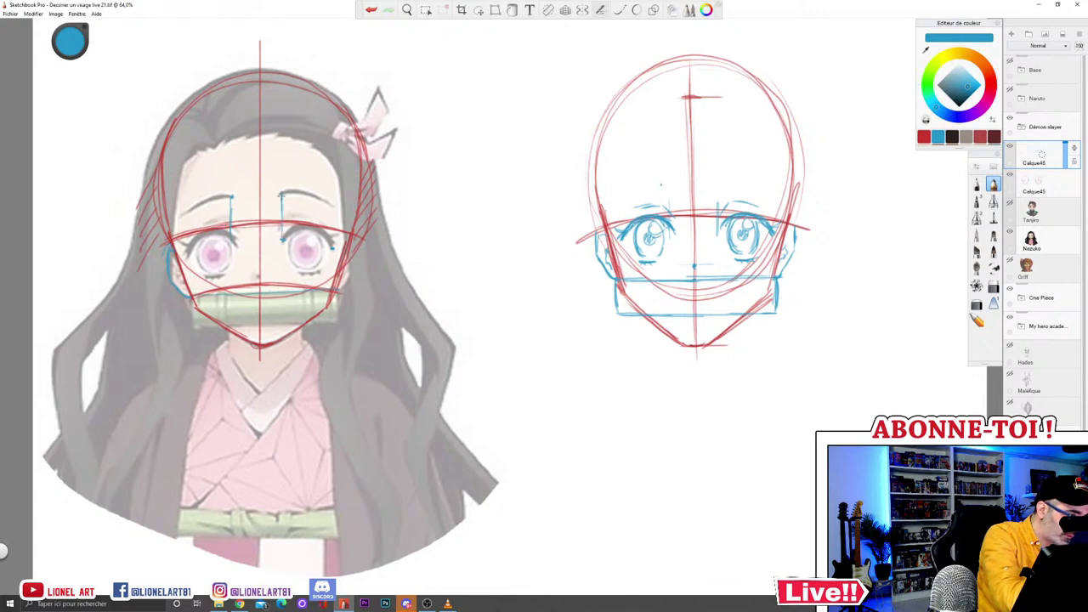
{"action": "left_click", "coordinate": [372, 10]}
{"action": "left_click", "coordinate": [371, 10]}
{"action": "left_click", "coordinate": [371, 9]}
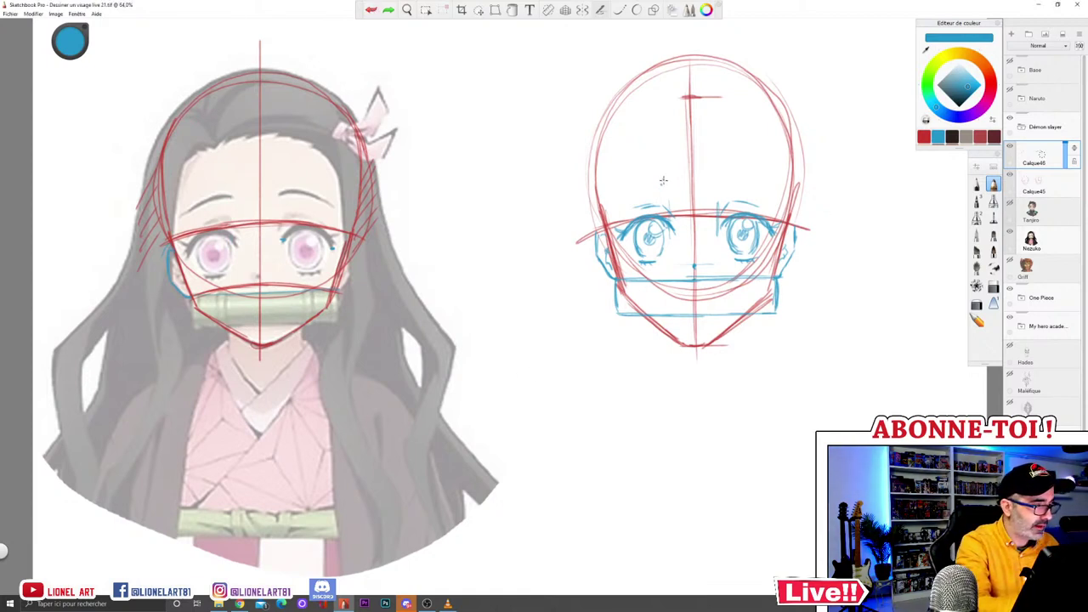
Step: Draw both curved eyebrows on the new head in blue, thinning the one on the right with the eraser and redrawing its stroke
{"action": "left_click", "coordinate": [663, 181]}
{"action": "left_click_drag", "start_coordinate": [662, 181], "coordinate": [621, 194]}
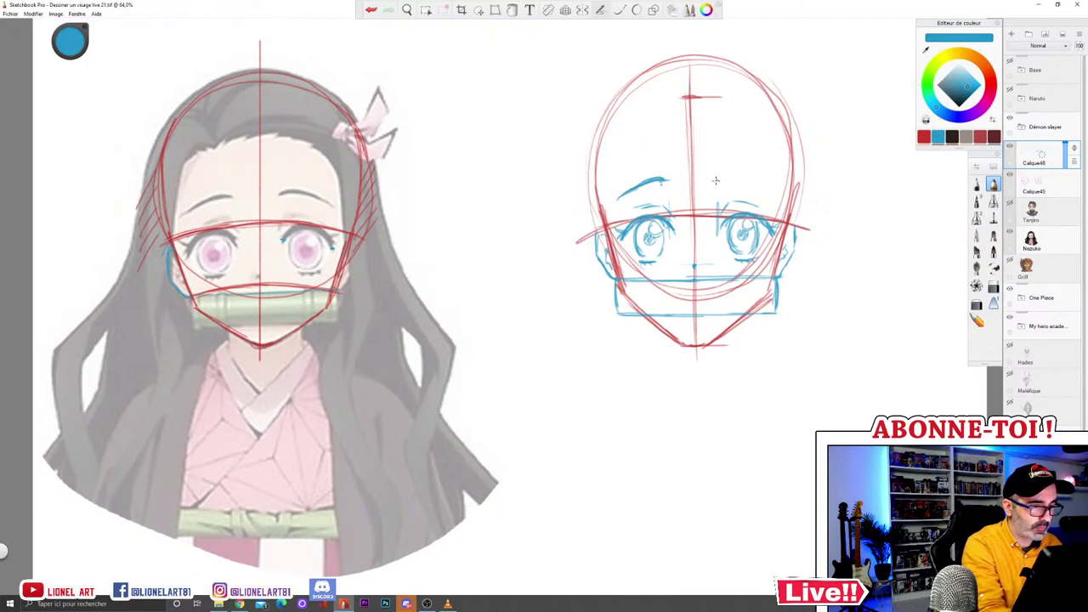
{"action": "left_click_drag", "start_coordinate": [716, 180], "coordinate": [773, 191]}
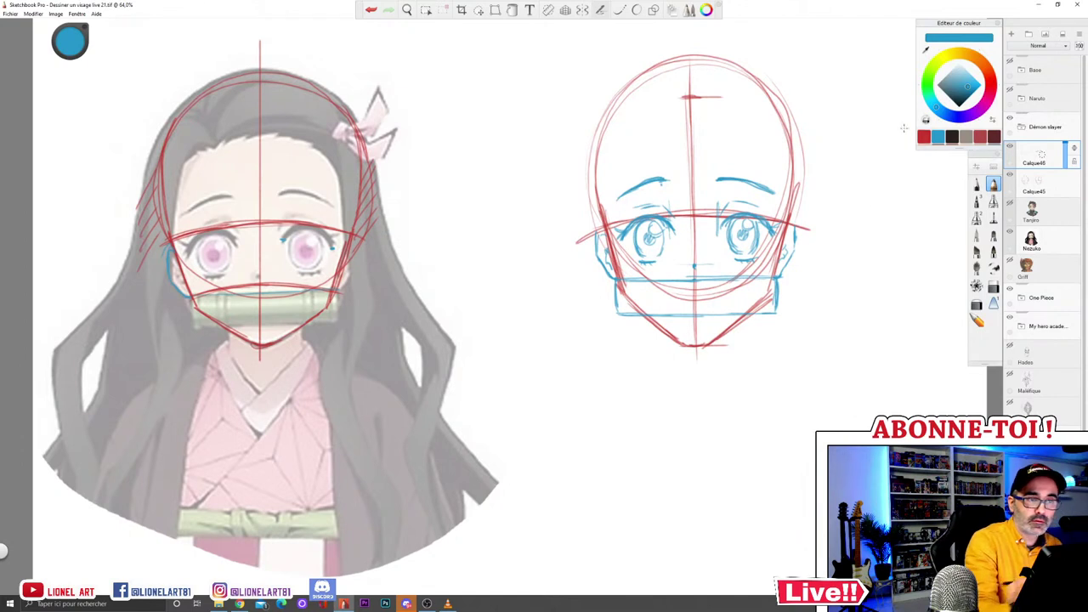
{"action": "left_click", "coordinate": [993, 288]}
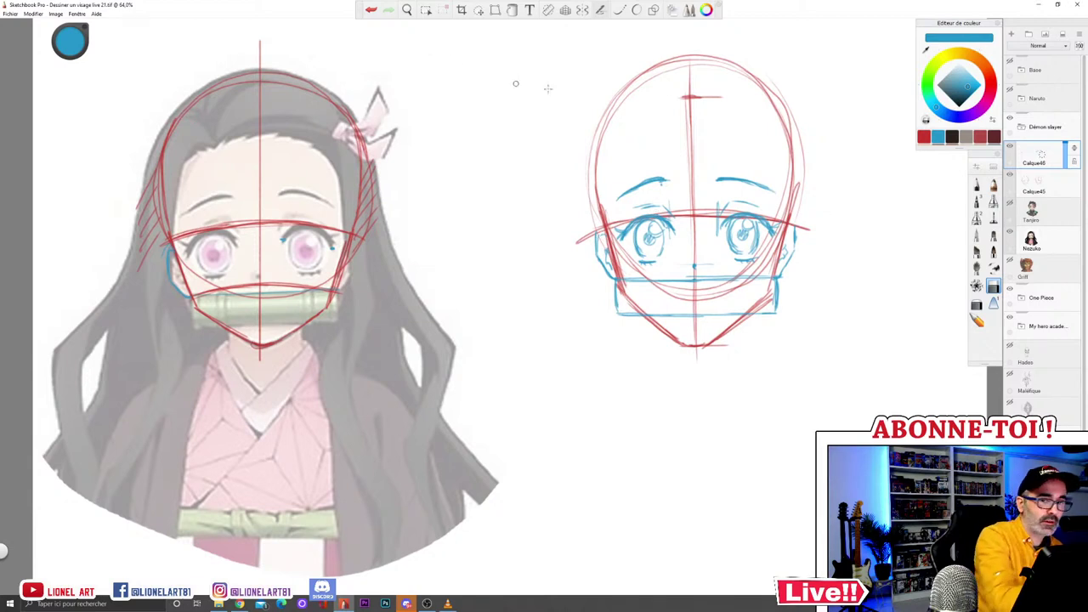
{"action": "left_click", "coordinate": [993, 184]}
{"action": "left_click_drag", "start_coordinate": [716, 179], "coordinate": [774, 187]}
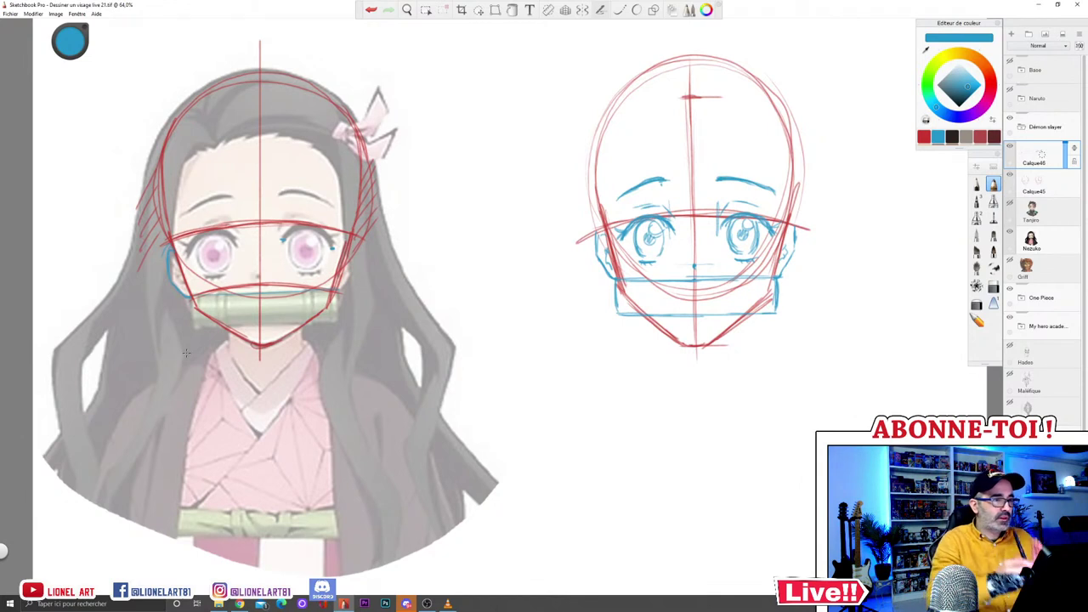
Step: Extend the new head's centre line in blue above the skull, and toggle the layer below the active one off and on
{"action": "left_click_drag", "start_coordinate": [689, 41], "coordinate": [691, 177]}
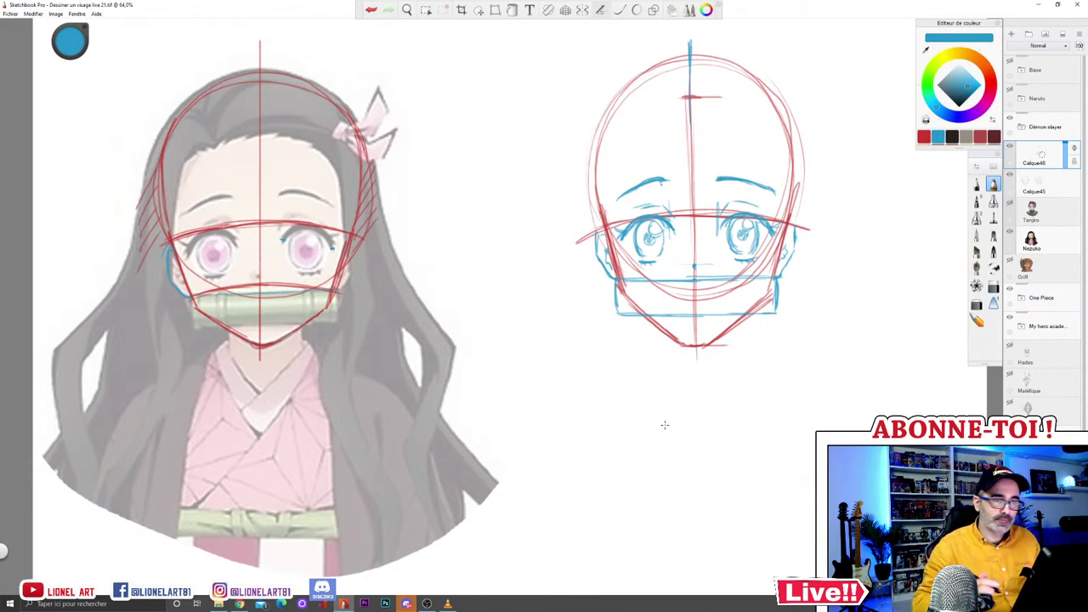
{"action": "left_click", "coordinate": [1010, 176]}
{"action": "left_click", "coordinate": [1010, 176]}
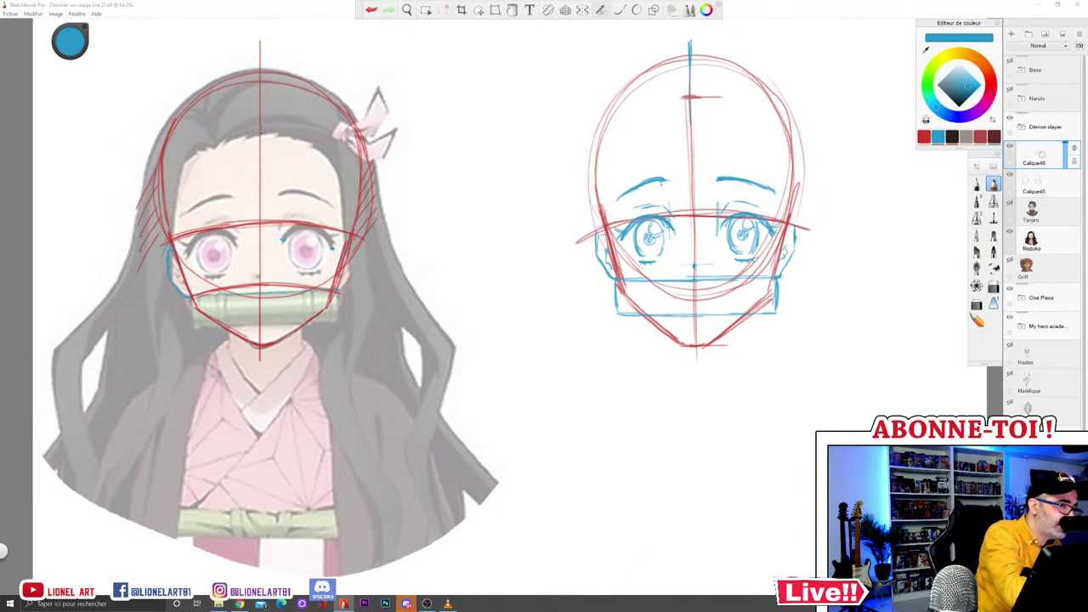
Step: Draw a blue double arrow from the hairline to the eye line on the reference, and mark the hairline height on the new head
{"action": "mouse_move", "coordinate": [253, 135]}
{"action": "left_mouse_down"}
{"action": "mouse_move", "coordinate": [267, 135]}
{"action": "mouse_move", "coordinate": [261, 219]}
{"action": "left_mouse_up"}
{"action": "left_click_drag", "start_coordinate": [256, 211], "coordinate": [260, 219]}
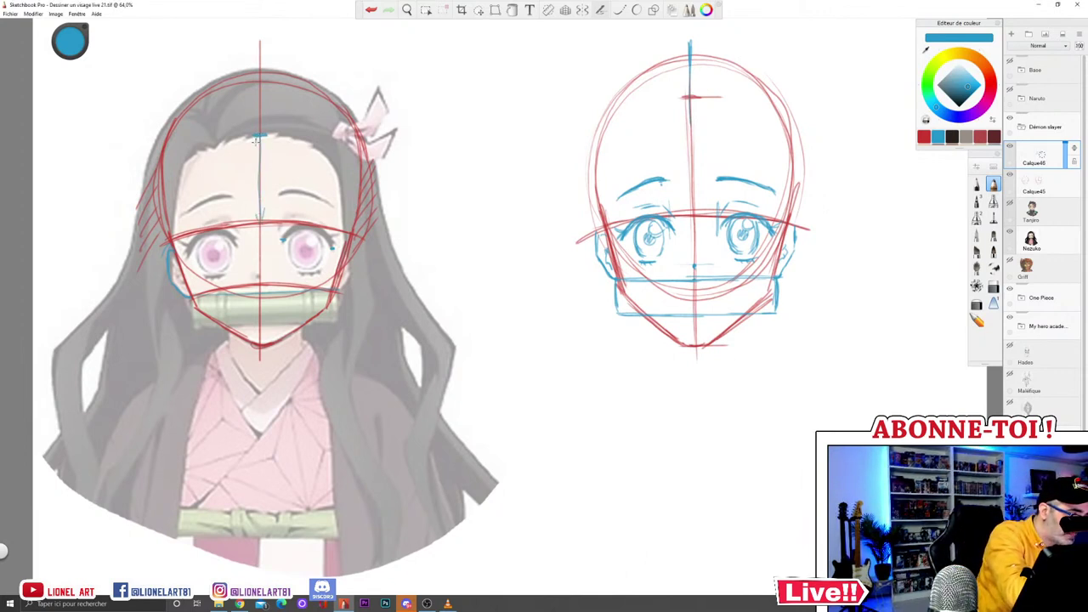
{"action": "left_click_drag", "start_coordinate": [260, 136], "coordinate": [266, 145]}
{"action": "left_click_drag", "start_coordinate": [294, 227], "coordinate": [246, 226]}
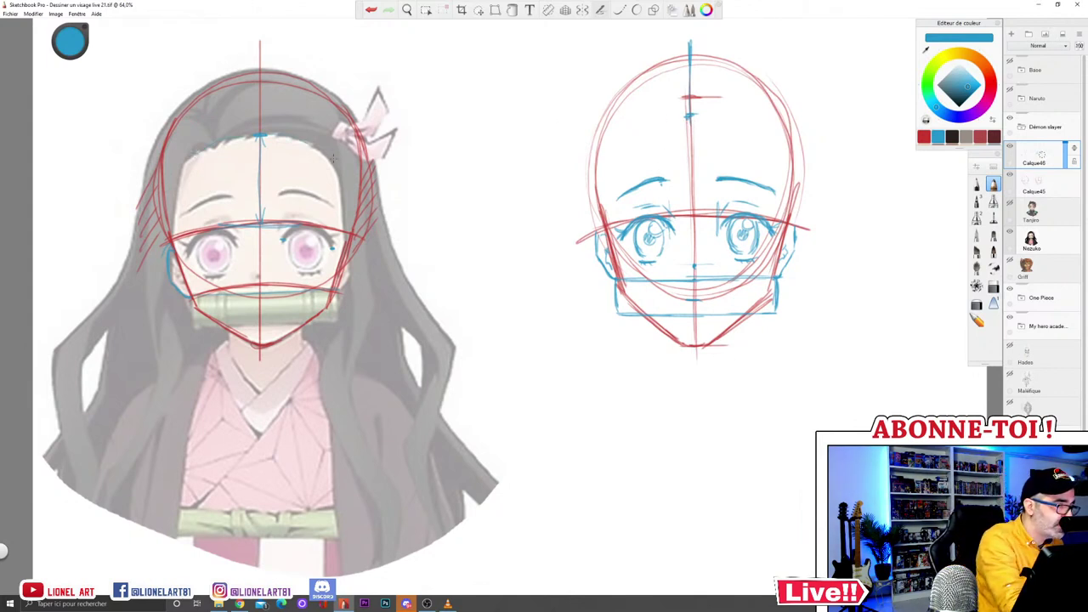
Step: Trace the hairline on the reference in blue and draw a matching curved hairline across the new head's forehead
{"action": "left_click_drag", "start_coordinate": [267, 135], "coordinate": [316, 146]}
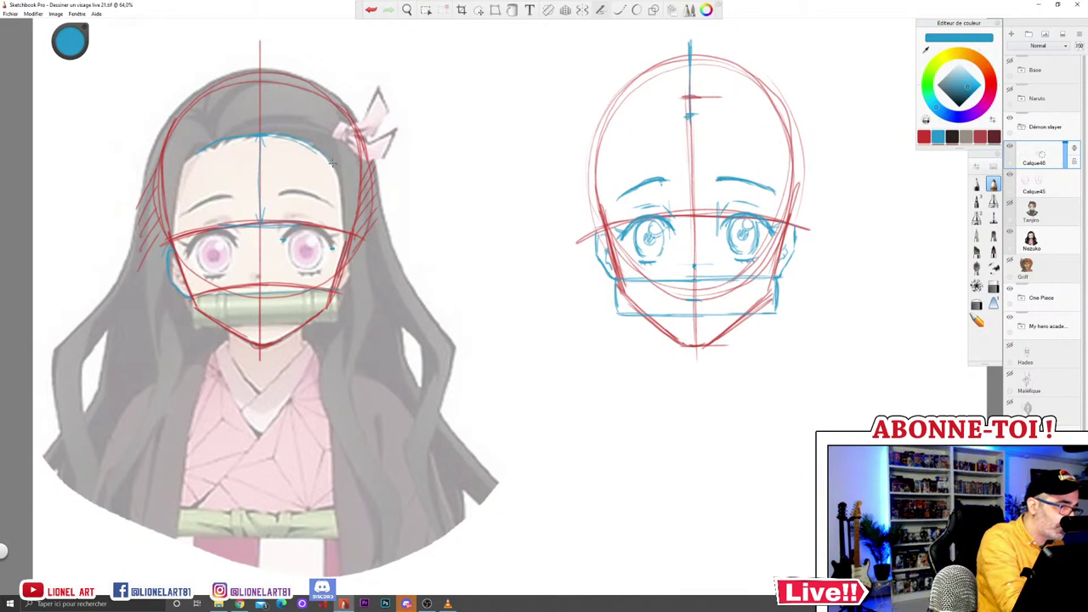
{"action": "mouse_move", "coordinate": [638, 126]}
{"action": "left_mouse_down"}
{"action": "mouse_move", "coordinate": [691, 117]}
{"action": "mouse_move", "coordinate": [738, 123]}
{"action": "mouse_move", "coordinate": [641, 124]}
{"action": "mouse_move", "coordinate": [752, 131]}
{"action": "mouse_move", "coordinate": [630, 132]}
{"action": "mouse_move", "coordinate": [744, 127]}
{"action": "left_mouse_up"}
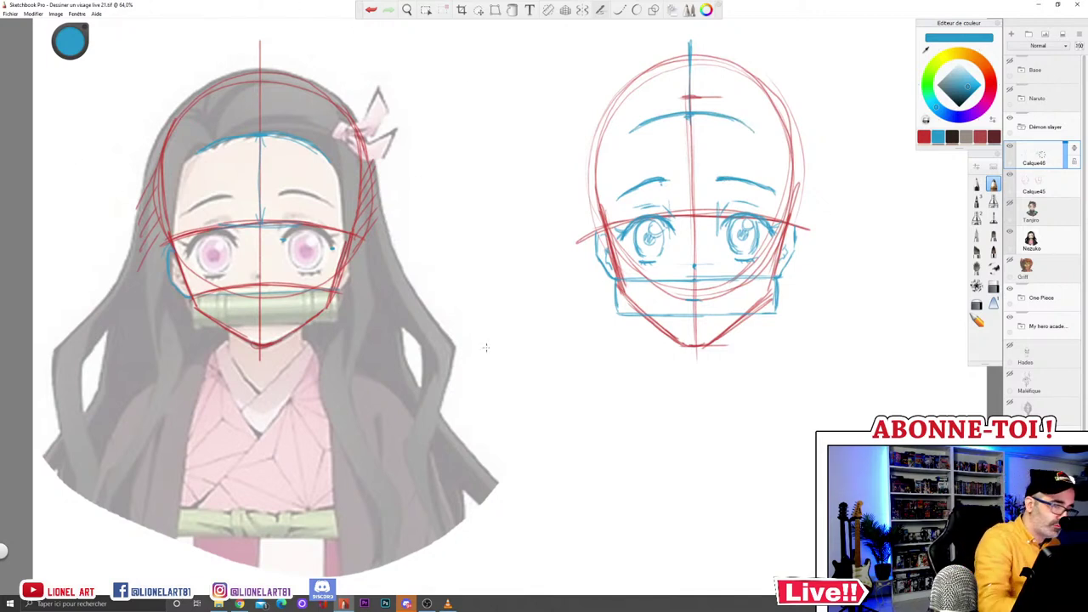
Step: Erase the blue guide marks from the Nezuko reference and return to the pencil brush
{"action": "left_click", "coordinate": [993, 286]}
{"action": "left_click_drag", "start_coordinate": [332, 157], "coordinate": [527, 144]}
{"action": "mouse_move", "coordinate": [258, 216]}
{"action": "left_mouse_down"}
{"action": "mouse_move", "coordinate": [240, 137]}
{"action": "mouse_move", "coordinate": [304, 140]}
{"action": "mouse_move", "coordinate": [329, 161]}
{"action": "left_mouse_up"}
{"action": "mouse_move", "coordinate": [298, 207]}
{"action": "left_mouse_down"}
{"action": "mouse_move", "coordinate": [255, 227]}
{"action": "mouse_move", "coordinate": [219, 227]}
{"action": "left_mouse_up"}
{"action": "mouse_move", "coordinate": [343, 294]}
{"action": "left_mouse_down"}
{"action": "mouse_move", "coordinate": [264, 289]}
{"action": "mouse_move", "coordinate": [170, 251]}
{"action": "left_mouse_up"}
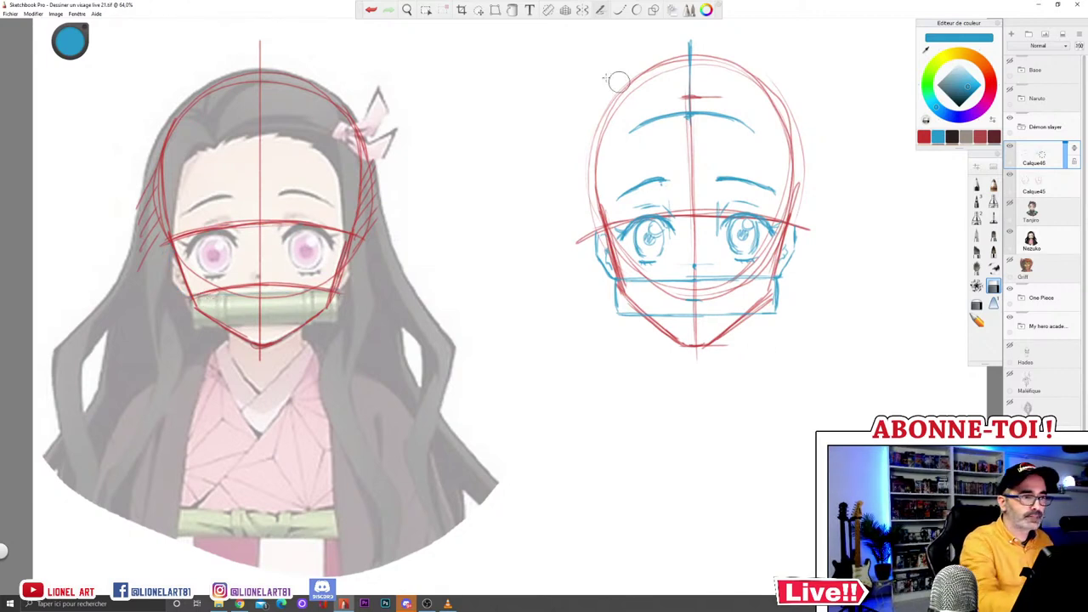
{"action": "left_click", "coordinate": [993, 185]}
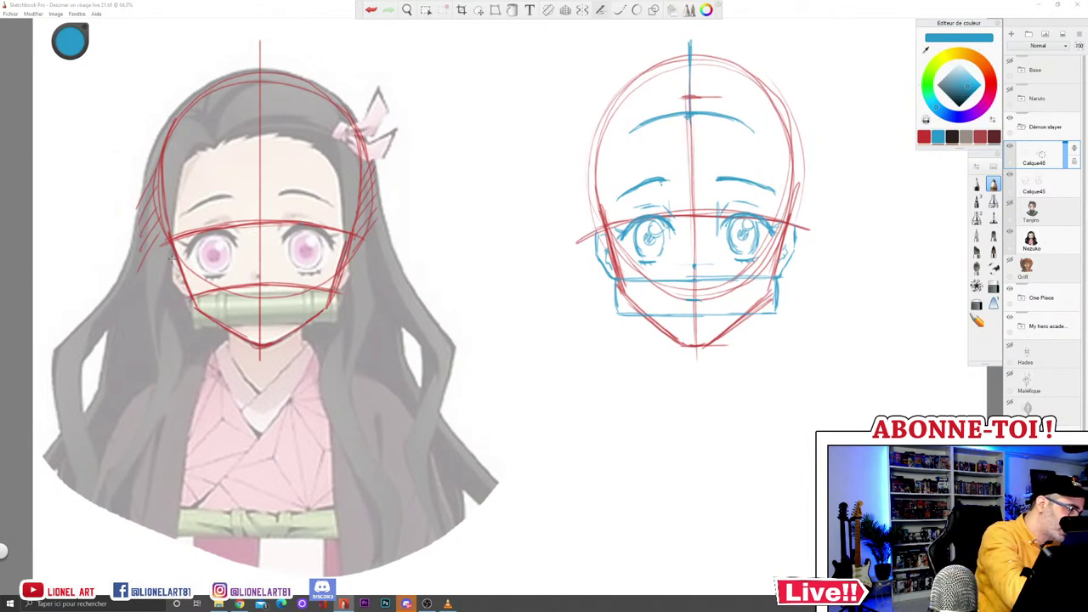
Step: Trace the temple lines and the outer ear edges on the Nezuko reference in blue, and undo these traces
{"action": "mouse_move", "coordinate": [175, 231]}
{"action": "left_mouse_down"}
{"action": "mouse_move", "coordinate": [183, 161]}
{"action": "mouse_move", "coordinate": [174, 238]}
{"action": "left_mouse_up"}
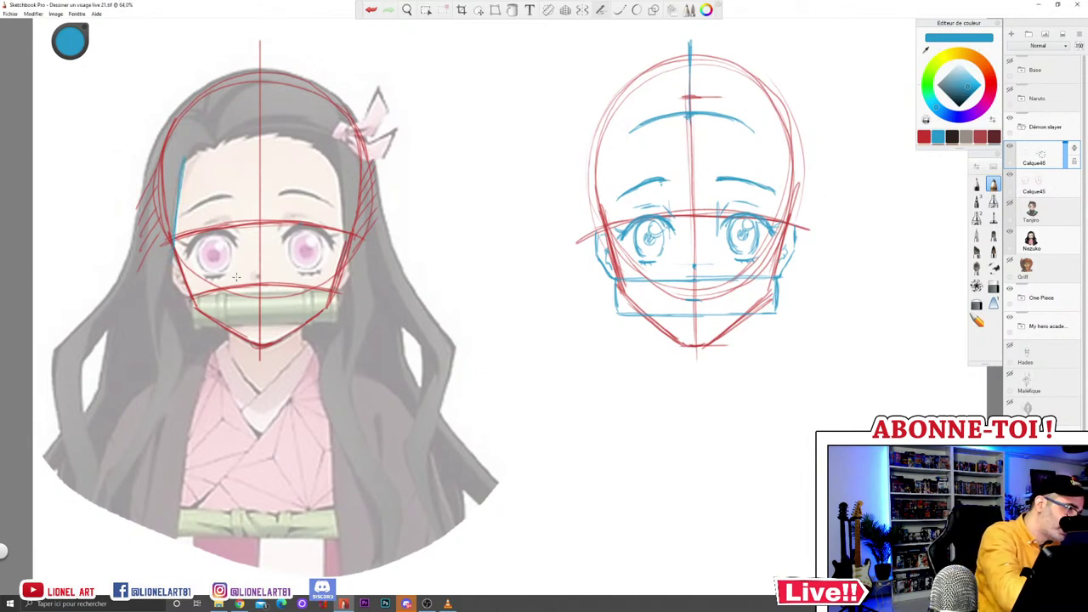
{"action": "mouse_move", "coordinate": [338, 176]}
{"action": "left_mouse_down"}
{"action": "mouse_move", "coordinate": [346, 246]}
{"action": "mouse_move", "coordinate": [341, 221]}
{"action": "left_mouse_up"}
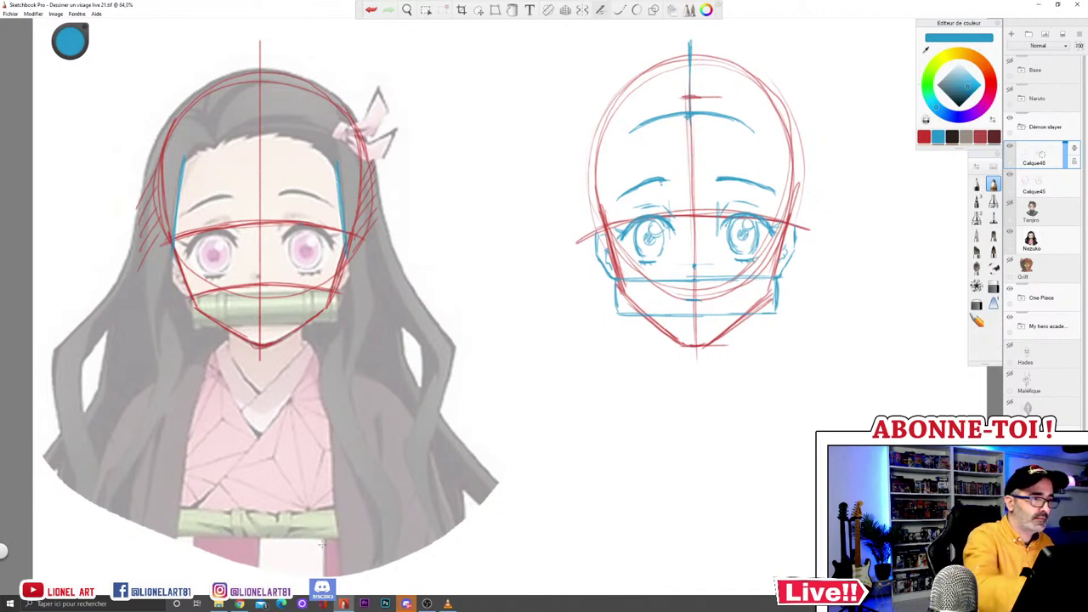
{"action": "left_click", "coordinate": [371, 11]}
{"action": "left_click", "coordinate": [371, 10]}
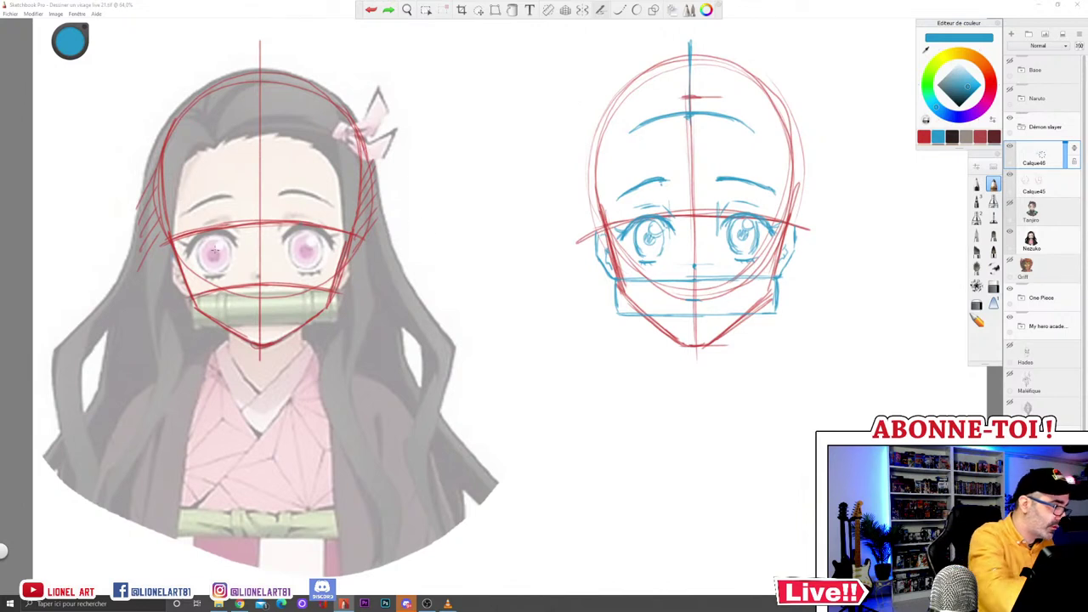
{"action": "left_click_drag", "start_coordinate": [170, 277], "coordinate": [171, 276]}
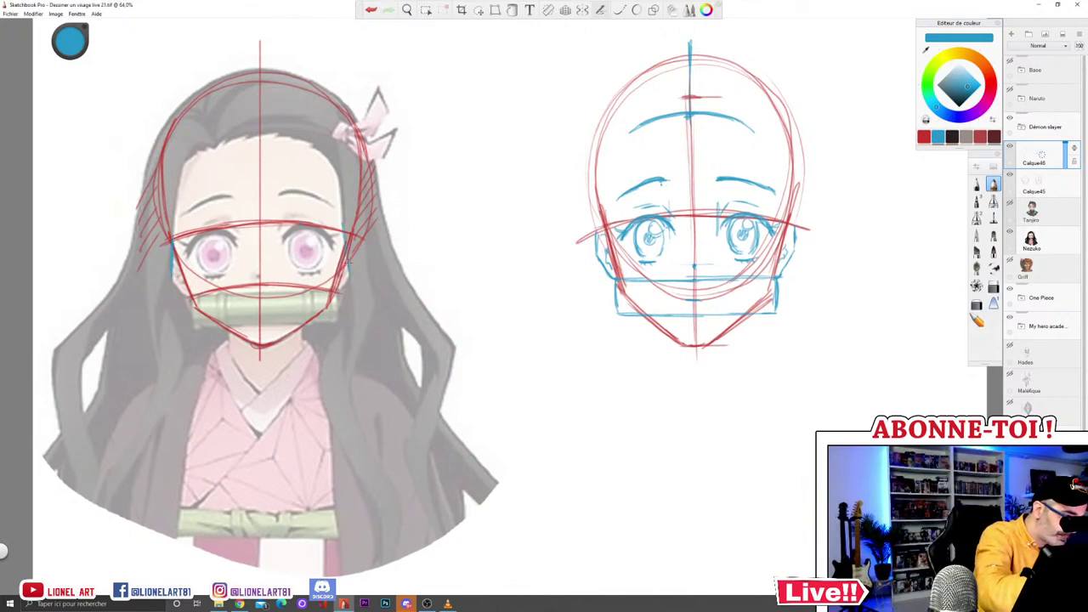
{"action": "left_click", "coordinate": [370, 9]}
{"action": "left_click", "coordinate": [371, 9]}
{"action": "left_click", "coordinate": [372, 9]}
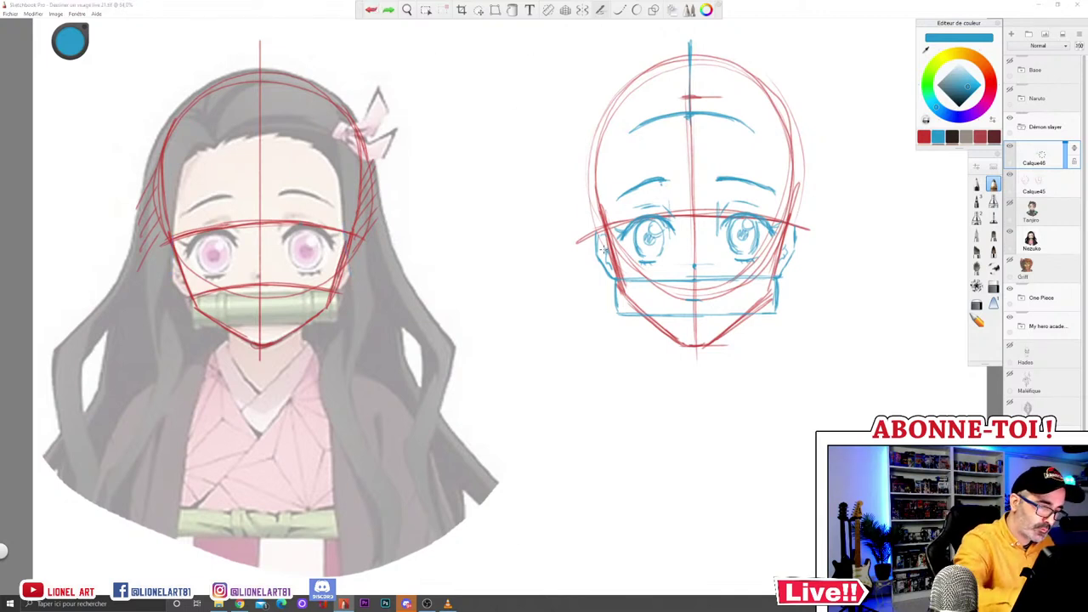
Step: Draw the left side of the new head's hairline in blue, from the ear past the temple up to the forehead curve
{"action": "left_click_drag", "start_coordinate": [599, 260], "coordinate": [611, 129]}
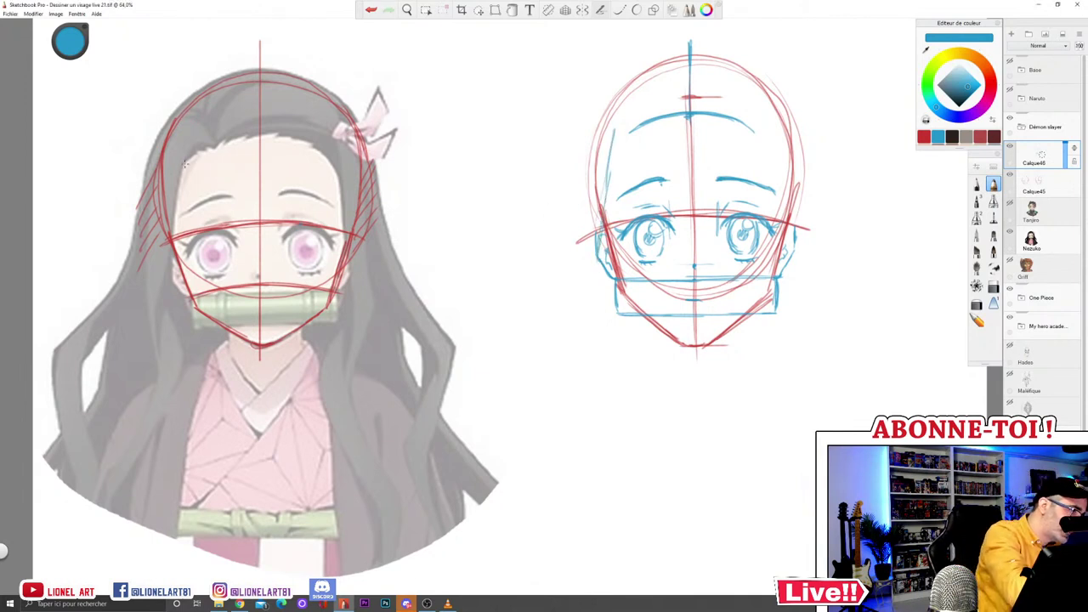
{"action": "left_click_drag", "start_coordinate": [184, 168], "coordinate": [183, 235]}
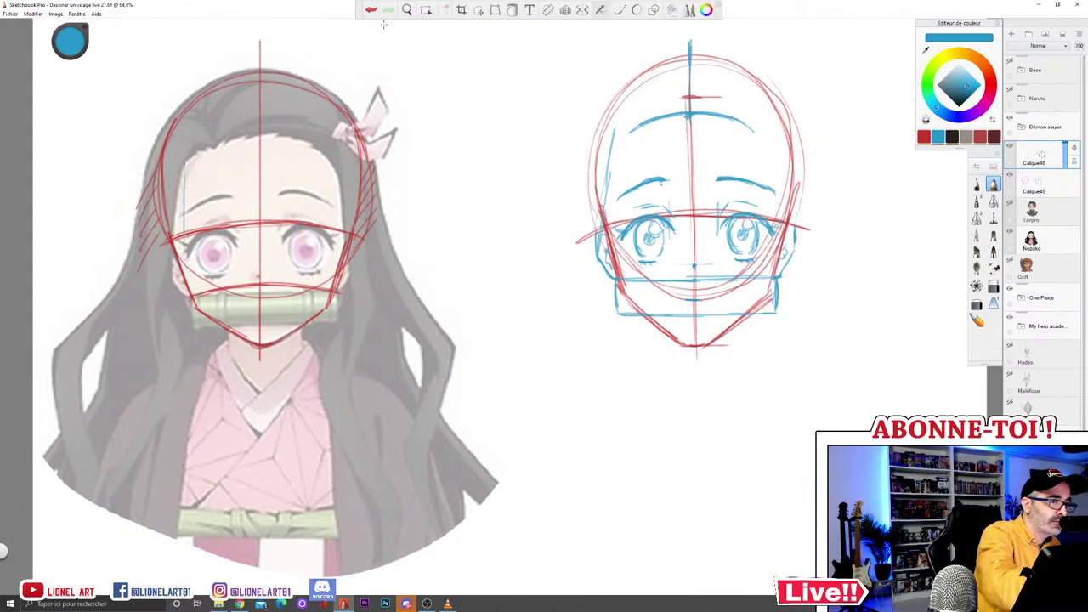
{"action": "left_click", "coordinate": [370, 9]}
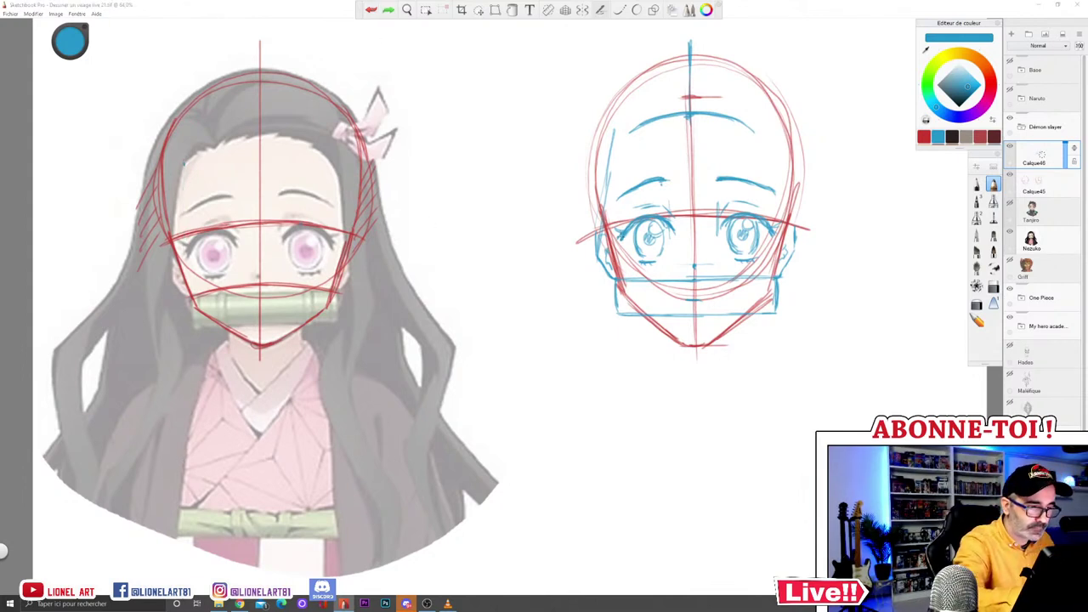
{"action": "mouse_move", "coordinate": [620, 219]}
{"action": "left_mouse_down"}
{"action": "mouse_move", "coordinate": [624, 131]}
{"action": "mouse_move", "coordinate": [602, 203]}
{"action": "left_mouse_up"}
{"action": "mouse_move", "coordinate": [621, 130]}
{"action": "left_mouse_down"}
{"action": "mouse_move", "coordinate": [601, 210]}
{"action": "mouse_move", "coordinate": [618, 140]}
{"action": "left_mouse_up"}
{"action": "mouse_move", "coordinate": [672, 114]}
{"action": "left_mouse_down"}
{"action": "mouse_move", "coordinate": [614, 146]}
{"action": "mouse_move", "coordinate": [603, 202]}
{"action": "left_mouse_up"}
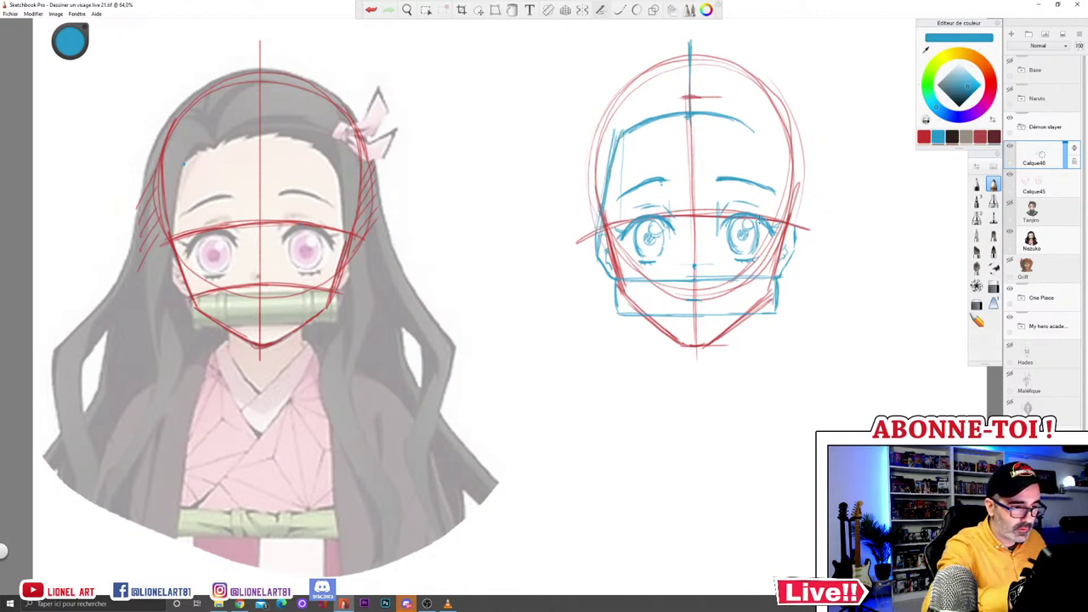
Step: Draw the mirrored right side of the hairline in blue, joining the forehead curve to the other ear
{"action": "left_click_drag", "start_coordinate": [769, 141], "coordinate": [794, 245]}
{"action": "left_click_drag", "start_coordinate": [767, 128], "coordinate": [777, 173]}
{"action": "mouse_move", "coordinate": [648, 121]}
{"action": "left_mouse_down"}
{"action": "mouse_move", "coordinate": [763, 136]}
{"action": "mouse_move", "coordinate": [682, 114]}
{"action": "mouse_move", "coordinate": [769, 132]}
{"action": "mouse_move", "coordinate": [782, 207]}
{"action": "left_mouse_up"}
{"action": "left_click_drag", "start_coordinate": [784, 196], "coordinate": [793, 250]}
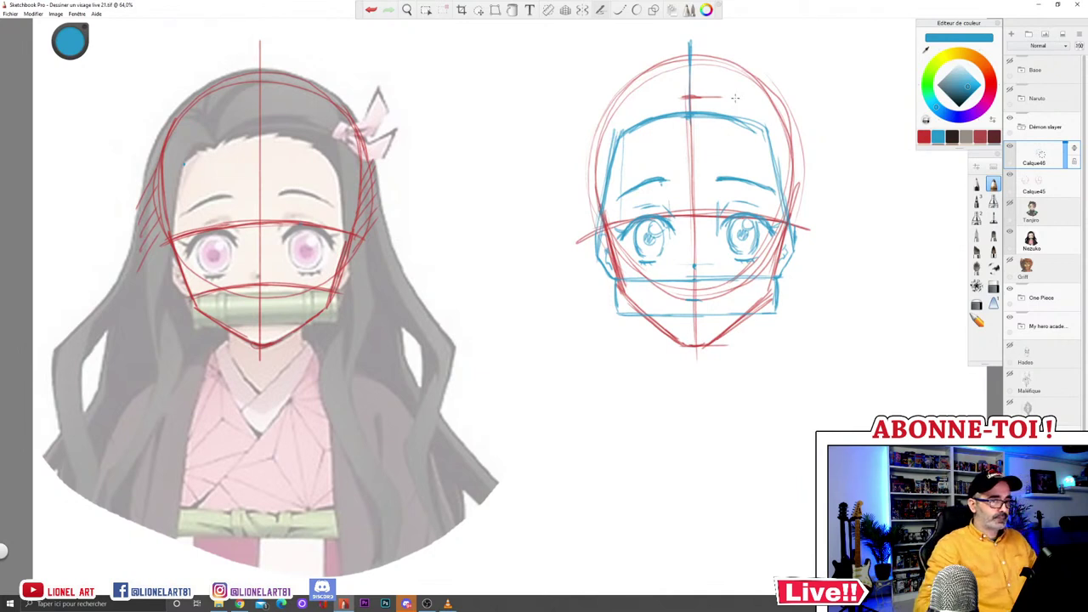
Step: Sketch the outer hair volume in blue around the new skull, undo the loose scribbles on top, and reinforce both sides
{"action": "mouse_move", "coordinate": [641, 71]}
{"action": "left_mouse_down"}
{"action": "mouse_move", "coordinate": [714, 53]}
{"action": "mouse_move", "coordinate": [736, 62]}
{"action": "left_mouse_up"}
{"action": "left_click_drag", "start_coordinate": [665, 51], "coordinate": [724, 56]}
{"action": "mouse_move", "coordinate": [665, 51]}
{"action": "left_mouse_down"}
{"action": "mouse_move", "coordinate": [620, 73]}
{"action": "mouse_move", "coordinate": [595, 129]}
{"action": "mouse_move", "coordinate": [658, 57]}
{"action": "left_mouse_up"}
{"action": "mouse_move", "coordinate": [597, 119]}
{"action": "left_mouse_down"}
{"action": "mouse_move", "coordinate": [749, 49]}
{"action": "mouse_move", "coordinate": [766, 56]}
{"action": "mouse_move", "coordinate": [801, 167]}
{"action": "mouse_move", "coordinate": [694, 55]}
{"action": "mouse_move", "coordinate": [589, 153]}
{"action": "mouse_move", "coordinate": [777, 92]}
{"action": "mouse_move", "coordinate": [808, 173]}
{"action": "left_mouse_up"}
{"action": "mouse_move", "coordinate": [740, 53]}
{"action": "left_mouse_down"}
{"action": "mouse_move", "coordinate": [600, 112]}
{"action": "mouse_move", "coordinate": [583, 164]}
{"action": "left_mouse_up"}
{"action": "mouse_move", "coordinate": [618, 100]}
{"action": "left_mouse_down"}
{"action": "mouse_move", "coordinate": [714, 51]}
{"action": "mouse_move", "coordinate": [767, 80]}
{"action": "left_mouse_up"}
{"action": "mouse_move", "coordinate": [765, 41]}
{"action": "left_mouse_down"}
{"action": "mouse_move", "coordinate": [736, 58]}
{"action": "mouse_move", "coordinate": [674, 42]}
{"action": "mouse_move", "coordinate": [614, 72]}
{"action": "left_mouse_up"}
{"action": "left_click_drag", "start_coordinate": [663, 65], "coordinate": [661, 79]}
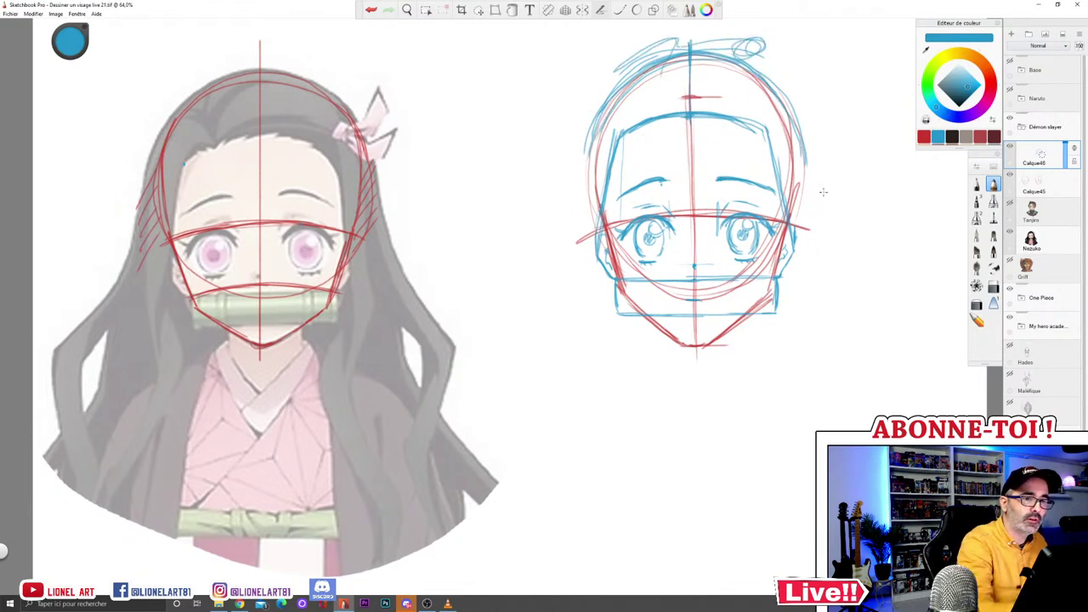
{"action": "left_click", "coordinate": [371, 10]}
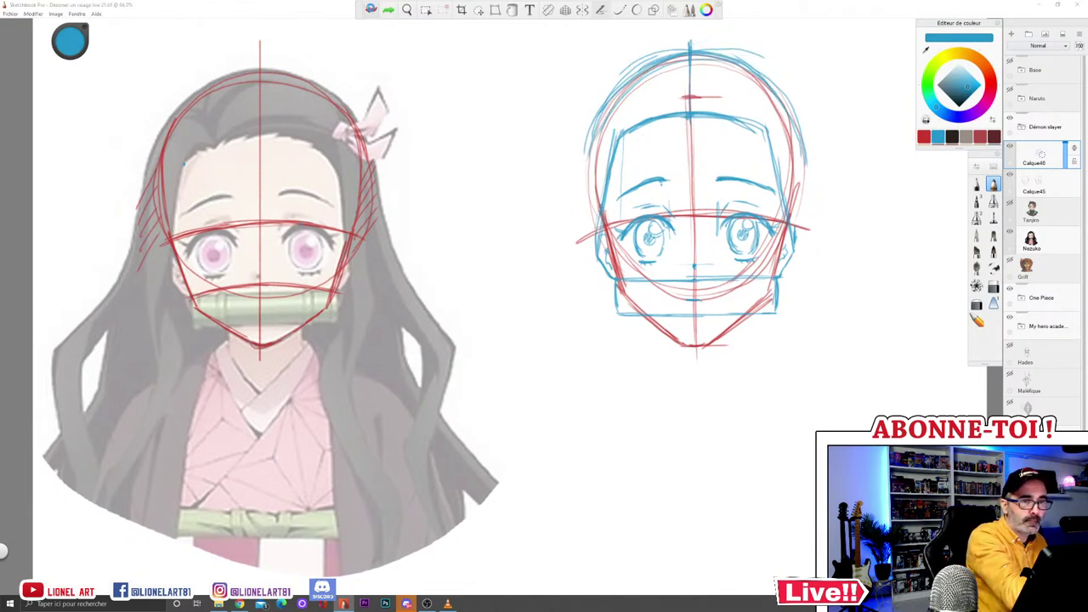
{"action": "left_click", "coordinate": [371, 10]}
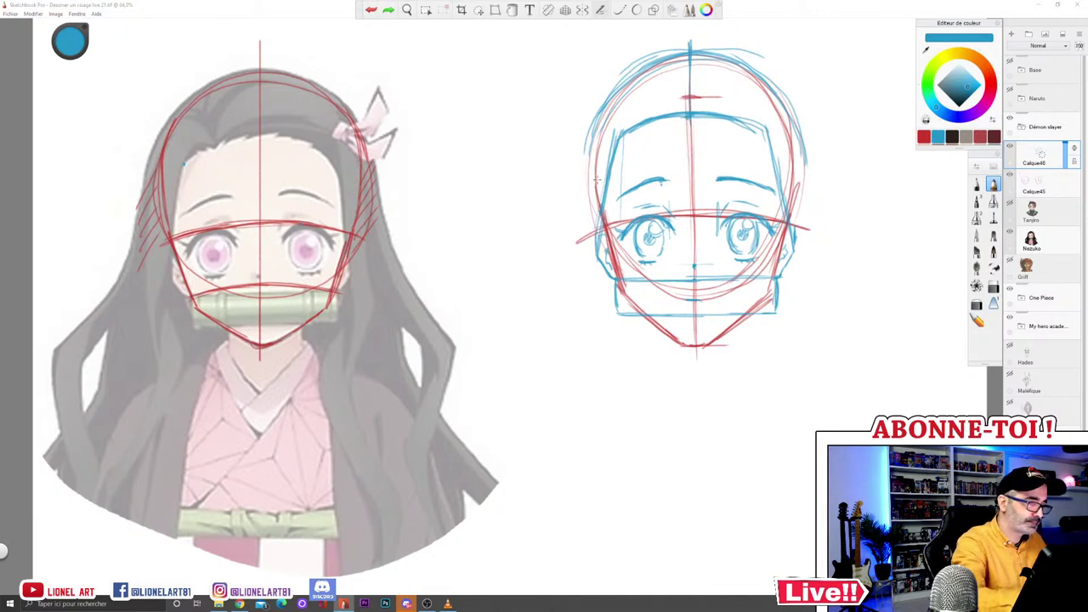
{"action": "left_click_drag", "start_coordinate": [585, 169], "coordinate": [644, 66]}
{"action": "mouse_move", "coordinate": [749, 61]}
{"action": "left_mouse_down"}
{"action": "mouse_move", "coordinate": [782, 98]}
{"action": "mouse_move", "coordinate": [804, 177]}
{"action": "left_mouse_up"}
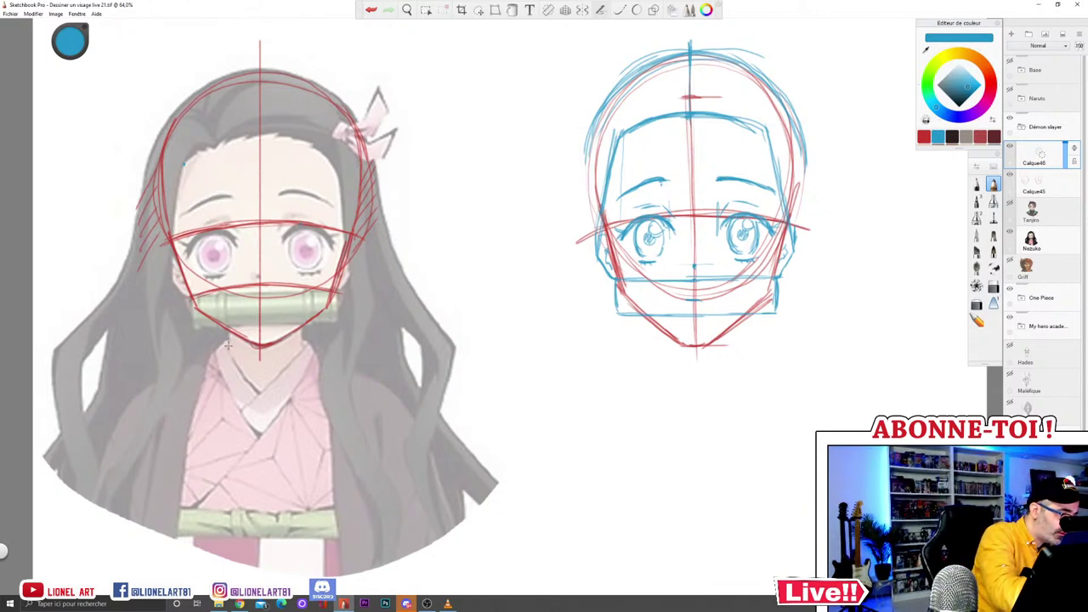
Step: Draw vertical blue guides on the reference from the inner part of each eye down to the neck, and undo them
{"action": "left_click_drag", "start_coordinate": [301, 312], "coordinate": [297, 246]}
{"action": "left_click_drag", "start_coordinate": [227, 246], "coordinate": [228, 339]}
{"action": "left_click_drag", "start_coordinate": [300, 245], "coordinate": [300, 339]}
{"action": "left_click_drag", "start_coordinate": [299, 239], "coordinate": [298, 304]}
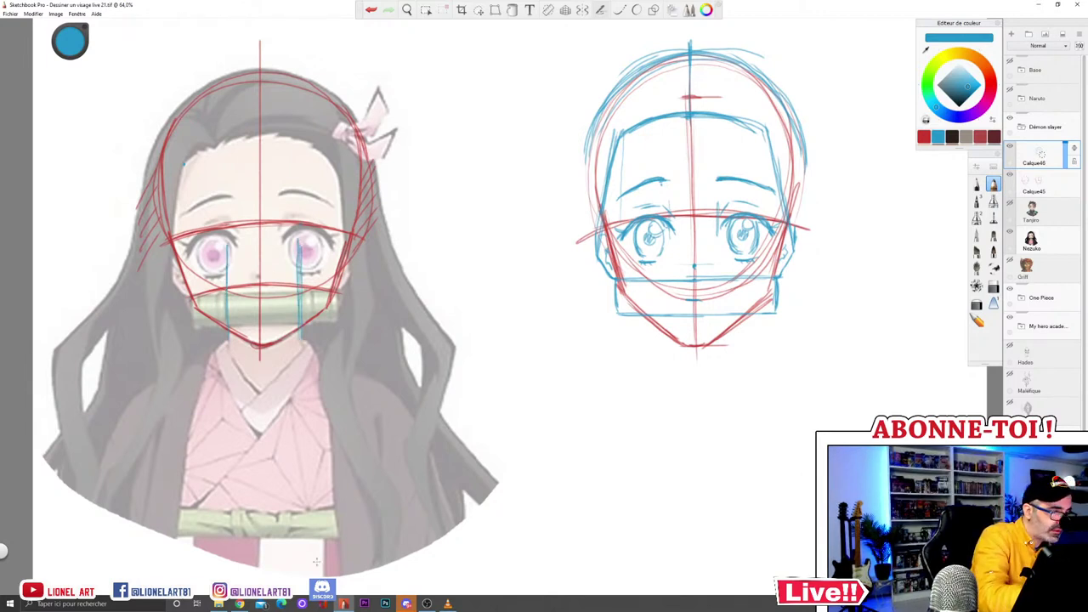
{"action": "left_click", "coordinate": [370, 10]}
{"action": "left_click", "coordinate": [370, 10]}
{"action": "left_click", "coordinate": [371, 10]}
{"action": "left_click", "coordinate": [371, 10]}
Step: Draw the new figure's neck as two vertical blue lines aligned with the inner eyes, erase their lower ends, and return to the pencil brush
{"action": "left_click_drag", "start_coordinate": [659, 247], "coordinate": [659, 276]}
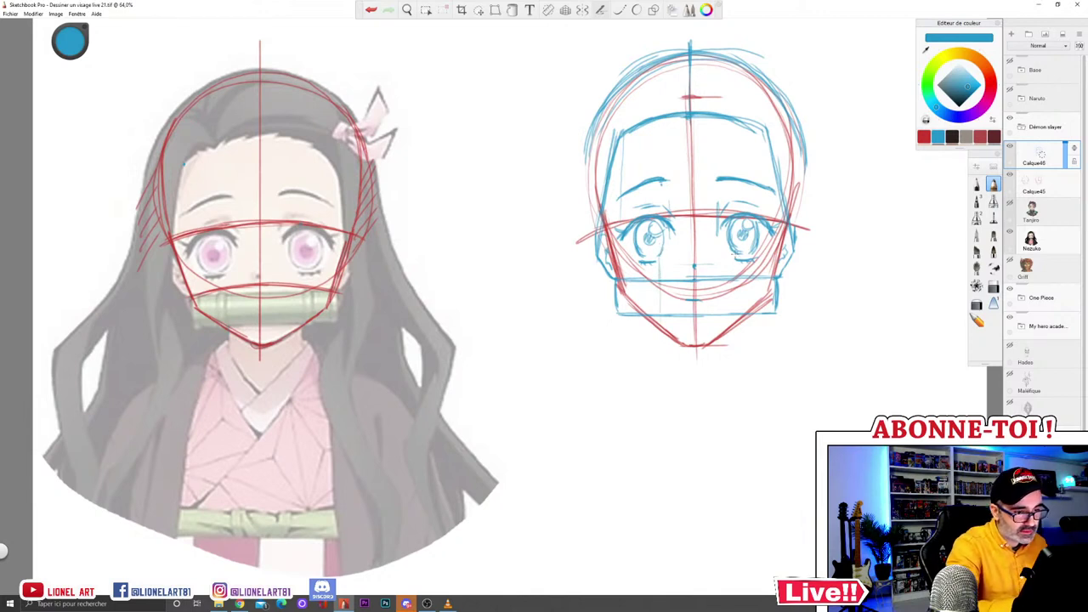
{"action": "left_click_drag", "start_coordinate": [659, 330], "coordinate": [661, 376]}
{"action": "left_click_drag", "start_coordinate": [730, 329], "coordinate": [730, 374]}
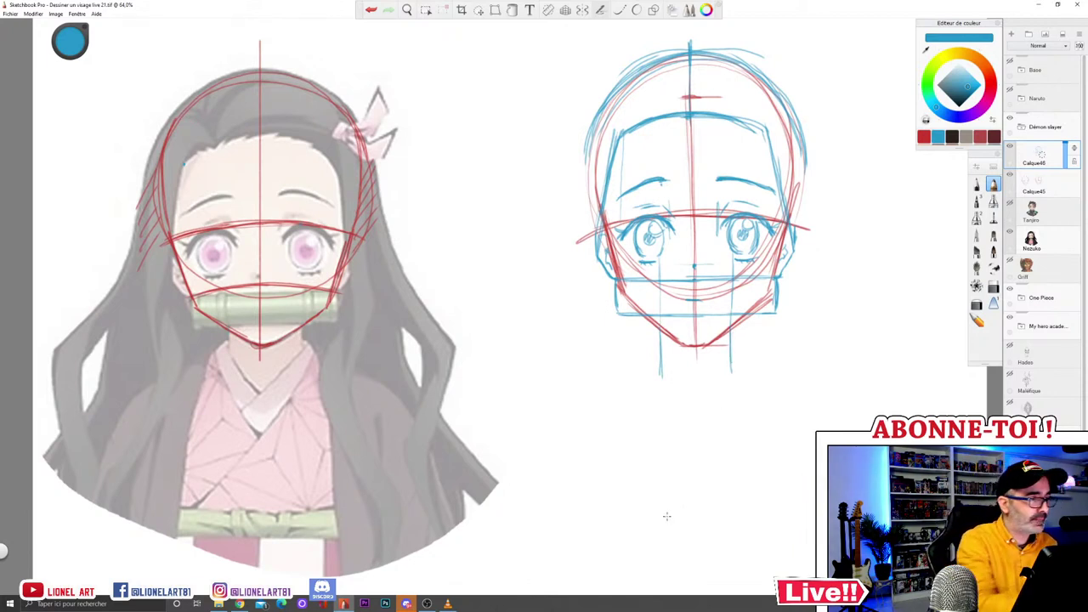
{"action": "left_click", "coordinate": [993, 286]}
{"action": "left_click_drag", "start_coordinate": [660, 365], "coordinate": [670, 375]}
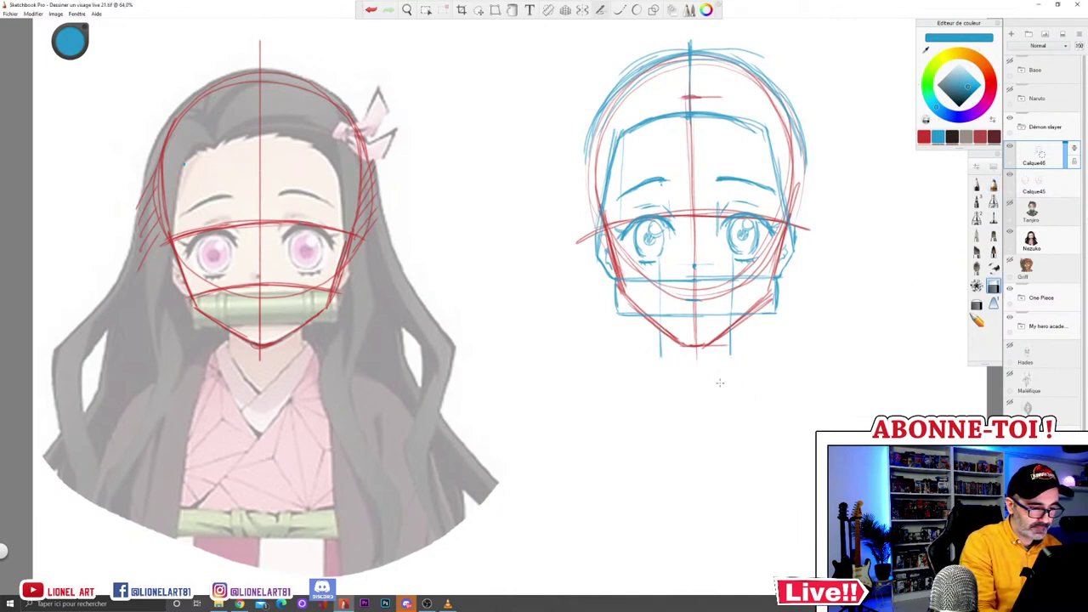
{"action": "left_click", "coordinate": [993, 184]}
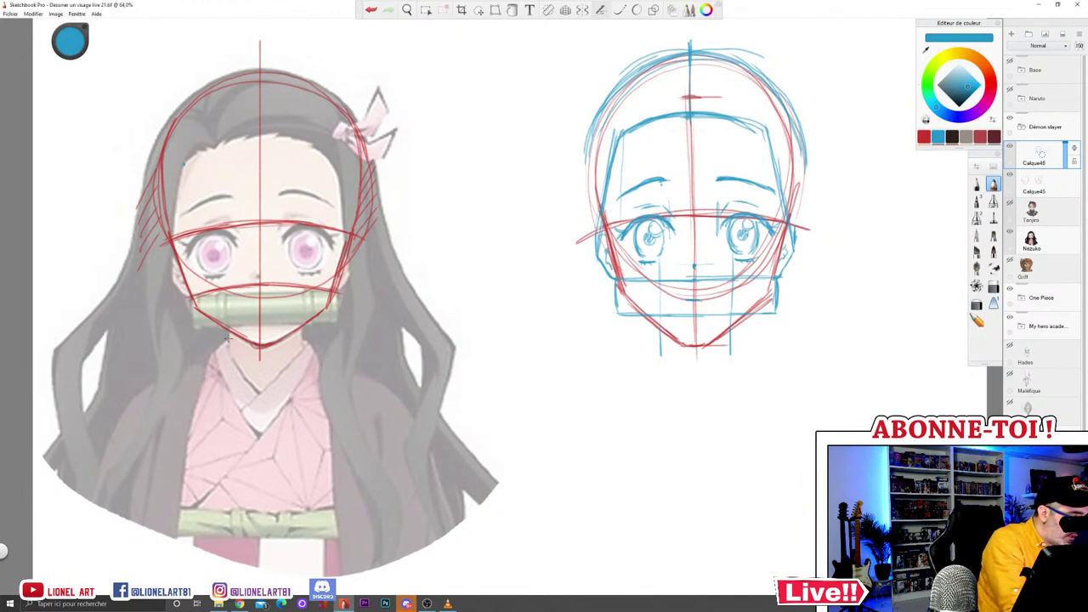
Step: Trace the neck-to-shoulder slopes on the reference in blue, and draw the matching neck base and sloping shoulder lines on the new figure
{"action": "left_click_drag", "start_coordinate": [228, 339], "coordinate": [138, 392]}
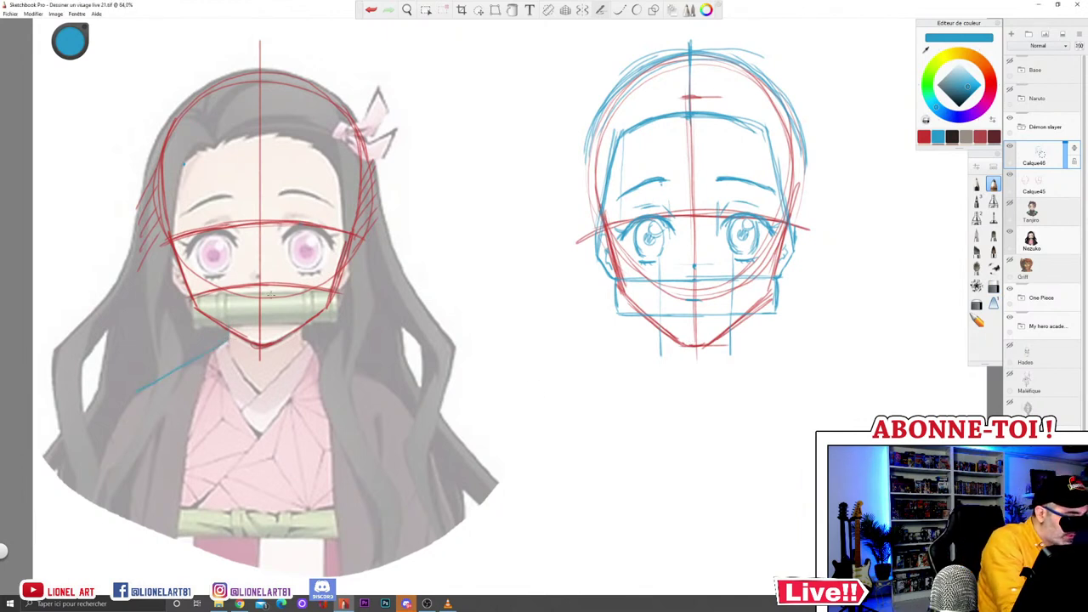
{"action": "left_click_drag", "start_coordinate": [306, 343], "coordinate": [353, 371]}
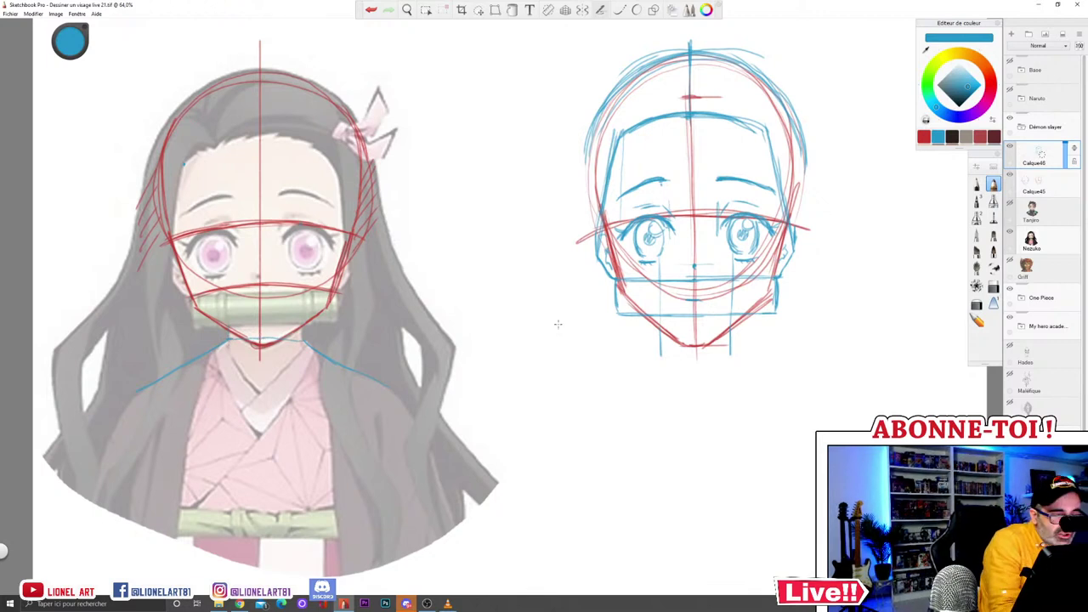
{"action": "left_click_drag", "start_coordinate": [680, 336], "coordinate": [736, 339]}
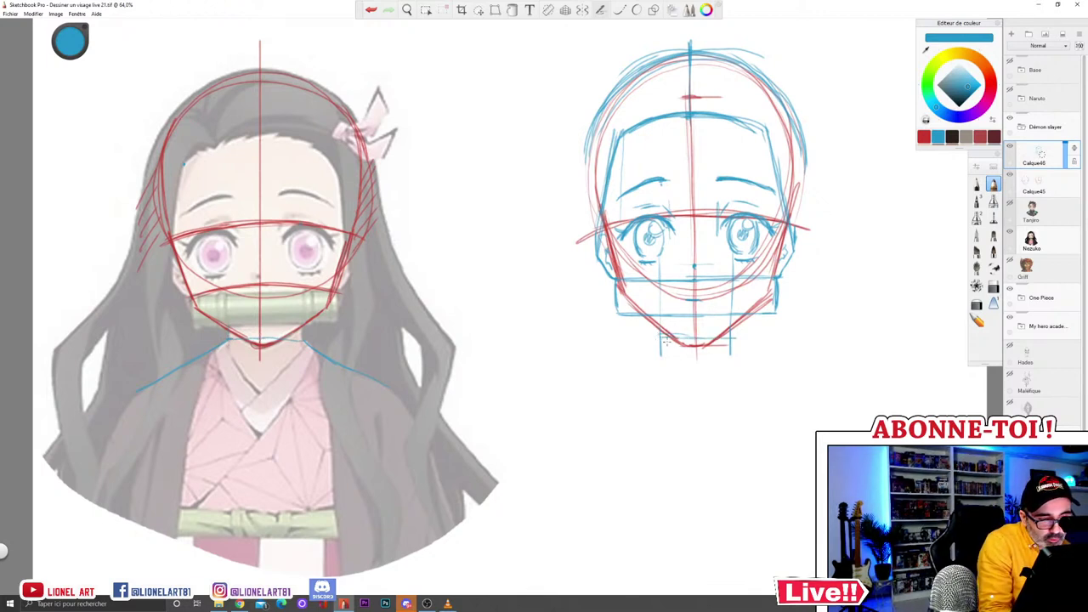
{"action": "left_click_drag", "start_coordinate": [658, 336], "coordinate": [583, 391]}
{"action": "mouse_move", "coordinate": [730, 337]}
{"action": "left_mouse_down"}
{"action": "mouse_move", "coordinate": [805, 375]}
{"action": "mouse_move", "coordinate": [785, 365]}
{"action": "left_mouse_up"}
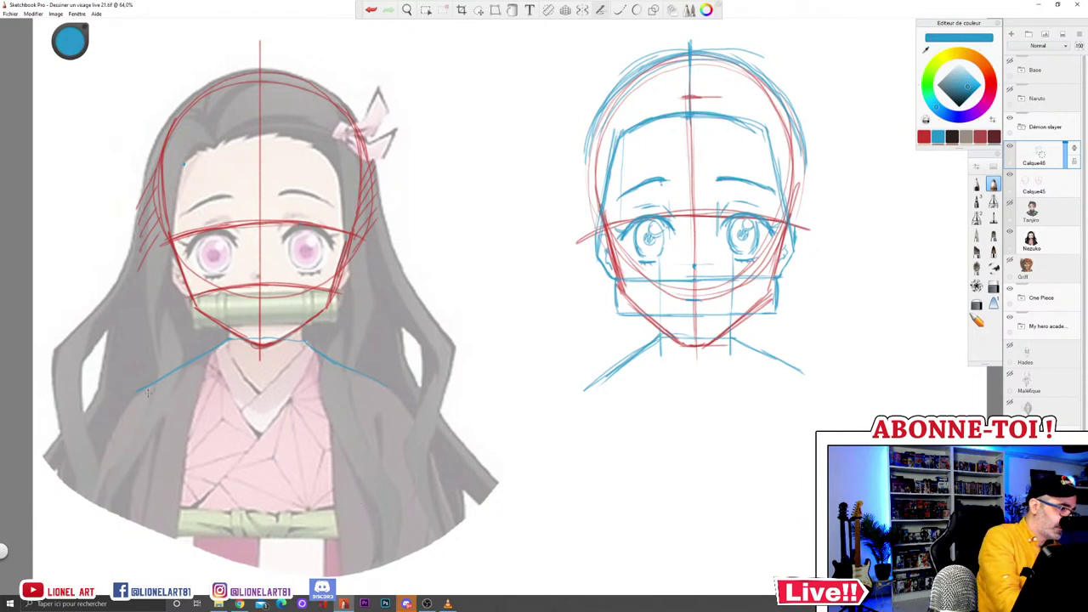
Step: Trace the rounded shoulders on the reference in blue, and mark the shoulder width with a horizontal line and two vertical guides
{"action": "left_click_drag", "start_coordinate": [430, 478], "coordinate": [383, 379]}
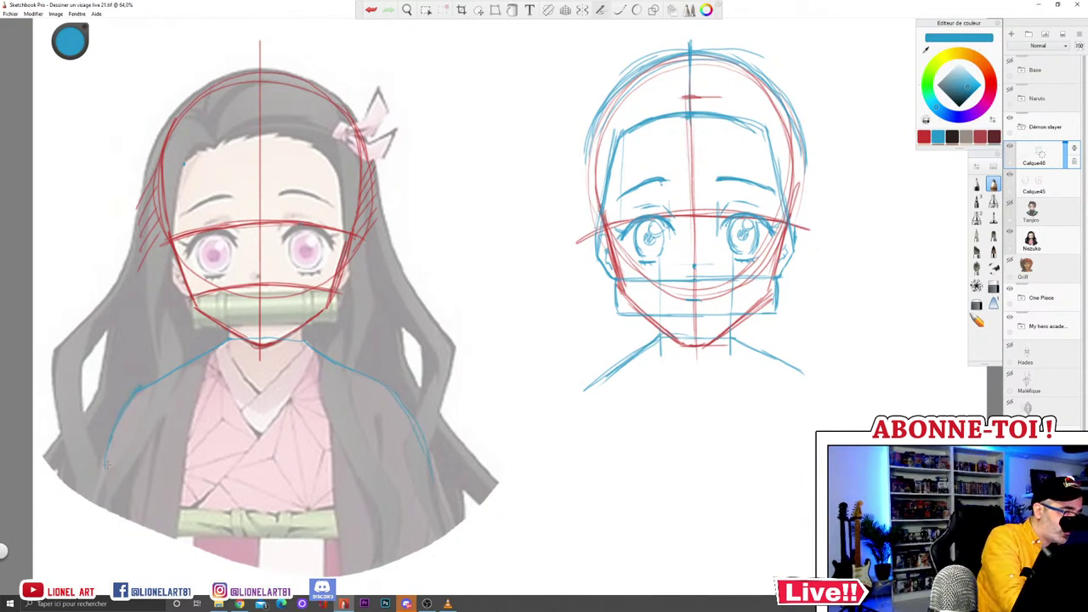
{"action": "left_click_drag", "start_coordinate": [115, 414], "coordinate": [387, 411]}
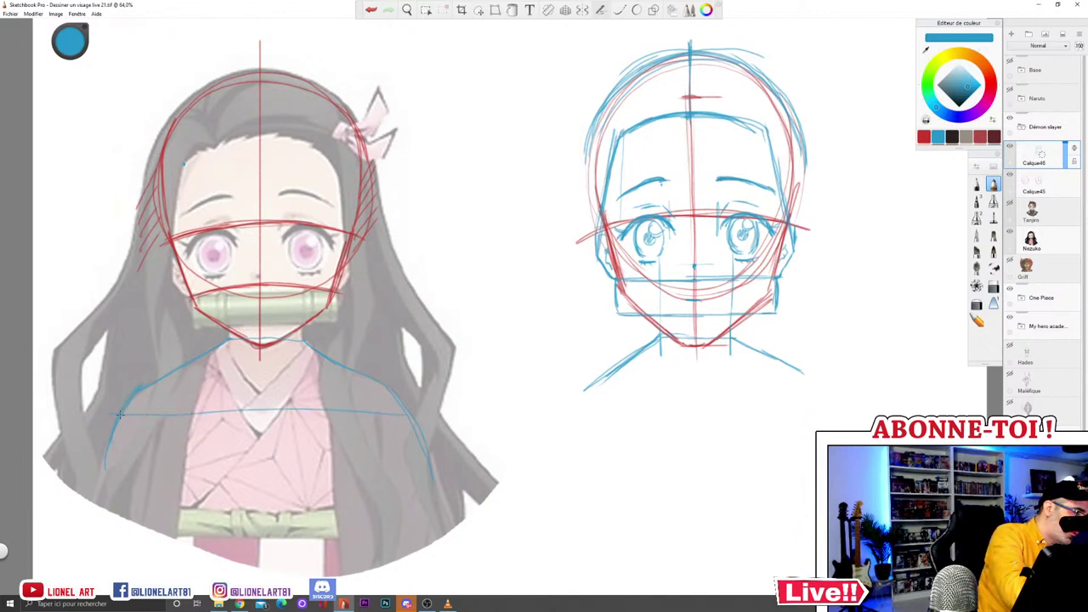
{"action": "left_click_drag", "start_coordinate": [121, 406], "coordinate": [119, 175]}
{"action": "left_click_drag", "start_coordinate": [404, 411], "coordinate": [400, 155]}
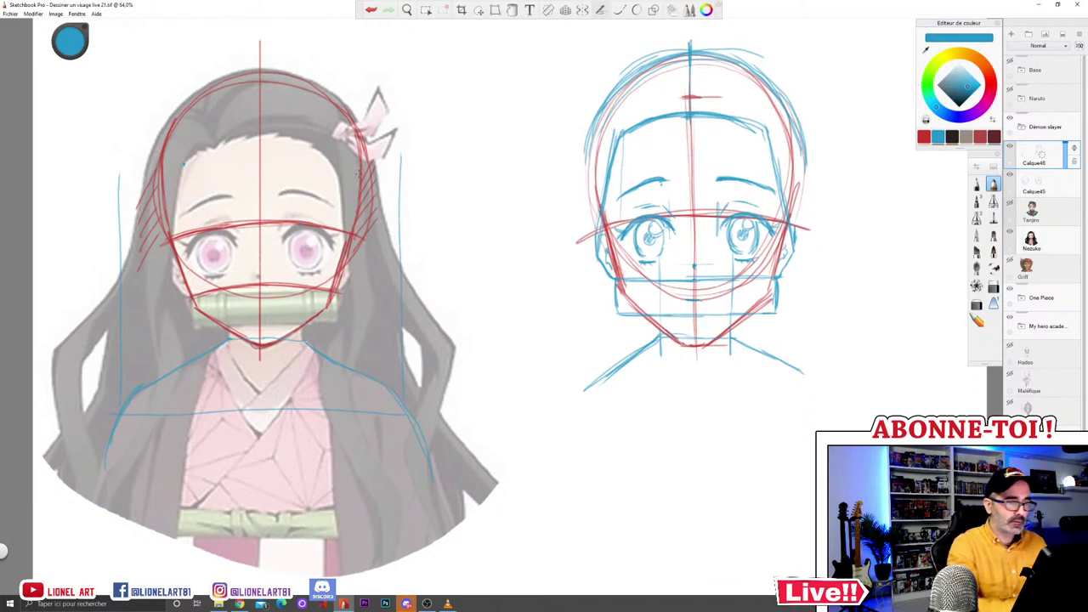
Step: Mark the shoulder width with light vertical guides beside the new head, and extend both shoulder lines outward to it
{"action": "left_click_drag", "start_coordinate": [549, 199], "coordinate": [549, 152]}
{"action": "left_click_drag", "start_coordinate": [838, 223], "coordinate": [838, 289]}
{"action": "mouse_move", "coordinate": [576, 392]}
{"action": "left_mouse_down"}
{"action": "mouse_move", "coordinate": [557, 414]}
{"action": "mouse_move", "coordinate": [592, 376]}
{"action": "mouse_move", "coordinate": [568, 387]}
{"action": "left_mouse_up"}
{"action": "left_click_drag", "start_coordinate": [620, 352], "coordinate": [552, 416]}
{"action": "mouse_move", "coordinate": [738, 342]}
{"action": "left_mouse_down"}
{"action": "mouse_move", "coordinate": [831, 394]}
{"action": "mouse_move", "coordinate": [844, 420]}
{"action": "left_mouse_up"}
{"action": "left_click_drag", "start_coordinate": [799, 372], "coordinate": [844, 411]}
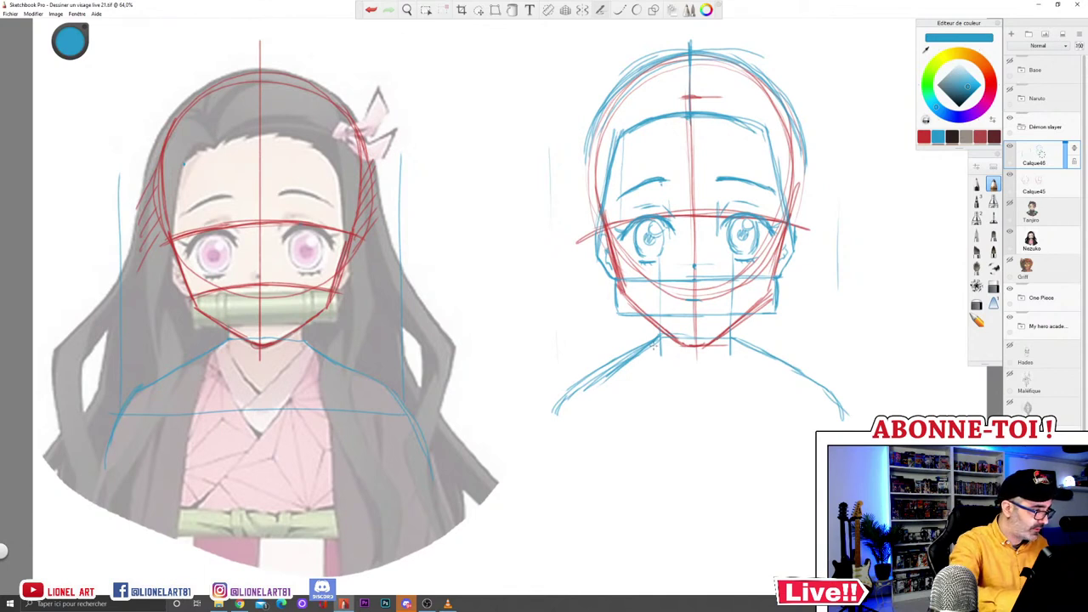
Step: Draw the crossed V-shaped kimono collar below the new figure's neck, continuing its overlapping edge down across the chest
{"action": "left_click_drag", "start_coordinate": [652, 342], "coordinate": [700, 395]}
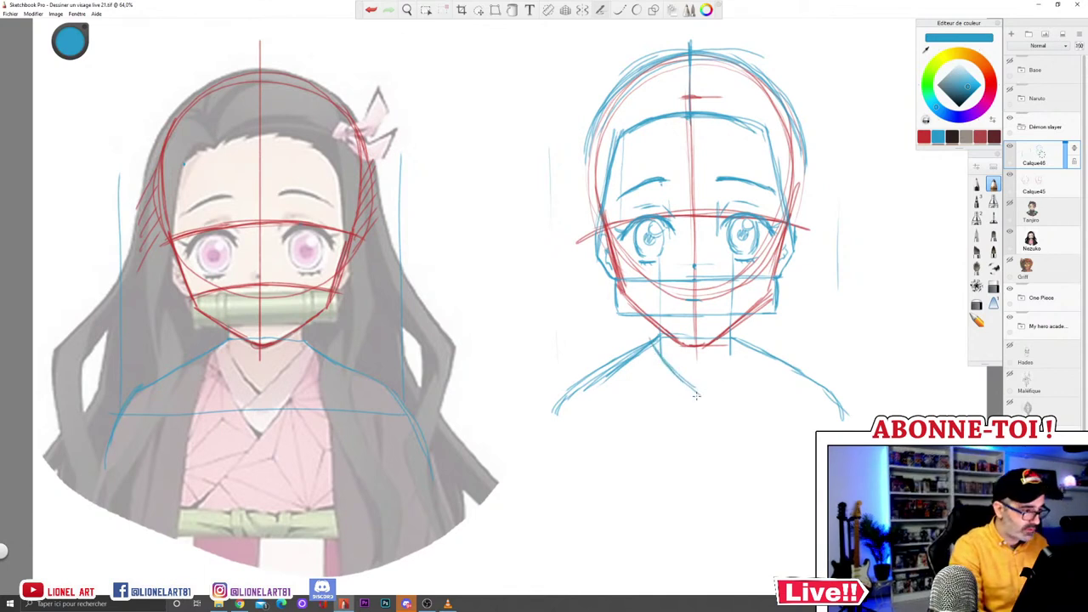
{"action": "mouse_move", "coordinate": [733, 340]}
{"action": "left_mouse_down"}
{"action": "mouse_move", "coordinate": [701, 395]}
{"action": "mouse_move", "coordinate": [665, 420]}
{"action": "left_mouse_up"}
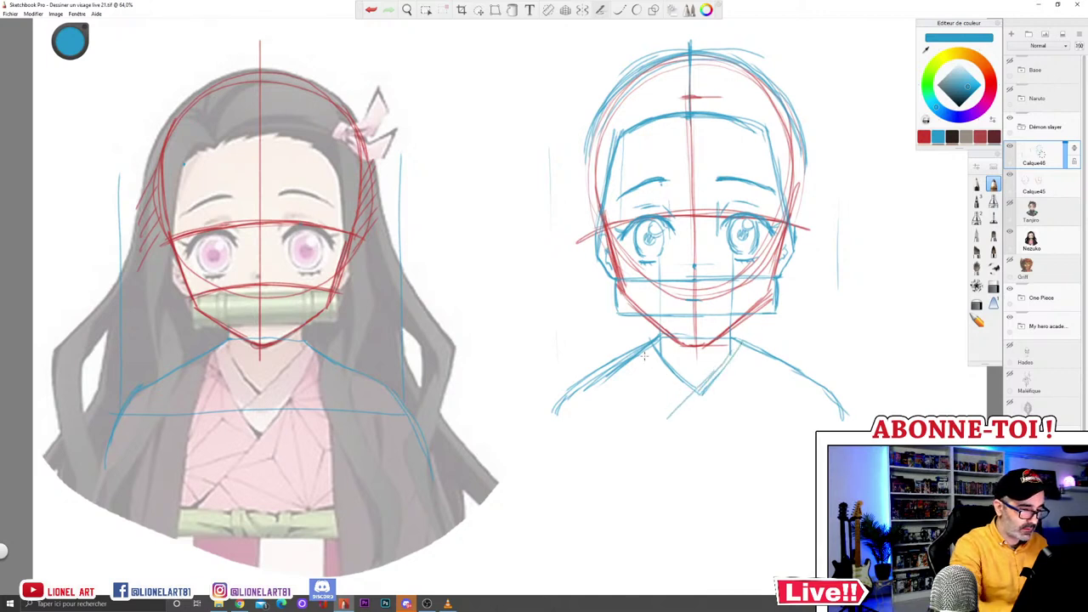
{"action": "left_click_drag", "start_coordinate": [638, 357], "coordinate": [697, 432]}
{"action": "left_click_drag", "start_coordinate": [750, 347], "coordinate": [711, 423]}
{"action": "mouse_move", "coordinate": [641, 352]}
{"action": "left_mouse_down"}
{"action": "mouse_move", "coordinate": [708, 428]}
{"action": "mouse_move", "coordinate": [677, 410]}
{"action": "mouse_move", "coordinate": [743, 334]}
{"action": "mouse_move", "coordinate": [716, 408]}
{"action": "mouse_move", "coordinate": [634, 504]}
{"action": "left_mouse_up"}
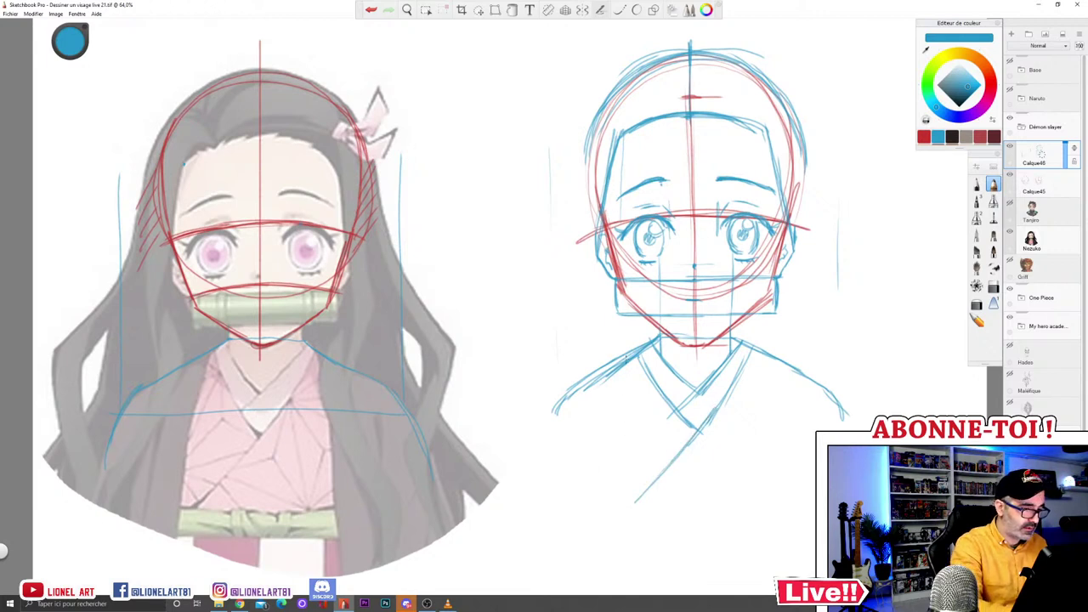
Step: Draw the two edges of the open coat in blue, running down from the shoulders on either side of the collar
{"action": "left_click_drag", "start_coordinate": [633, 341], "coordinate": [609, 434]}
{"action": "mouse_move", "coordinate": [628, 362]}
{"action": "left_mouse_down"}
{"action": "mouse_move", "coordinate": [609, 441]}
{"action": "mouse_move", "coordinate": [614, 502]}
{"action": "left_mouse_up"}
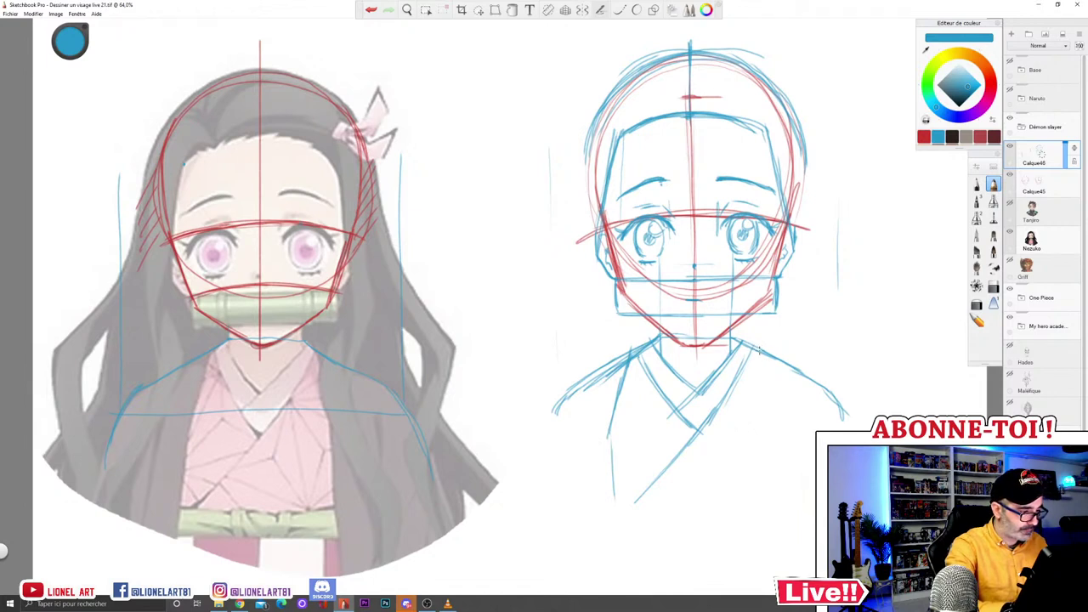
{"action": "left_click_drag", "start_coordinate": [759, 351], "coordinate": [791, 513]}
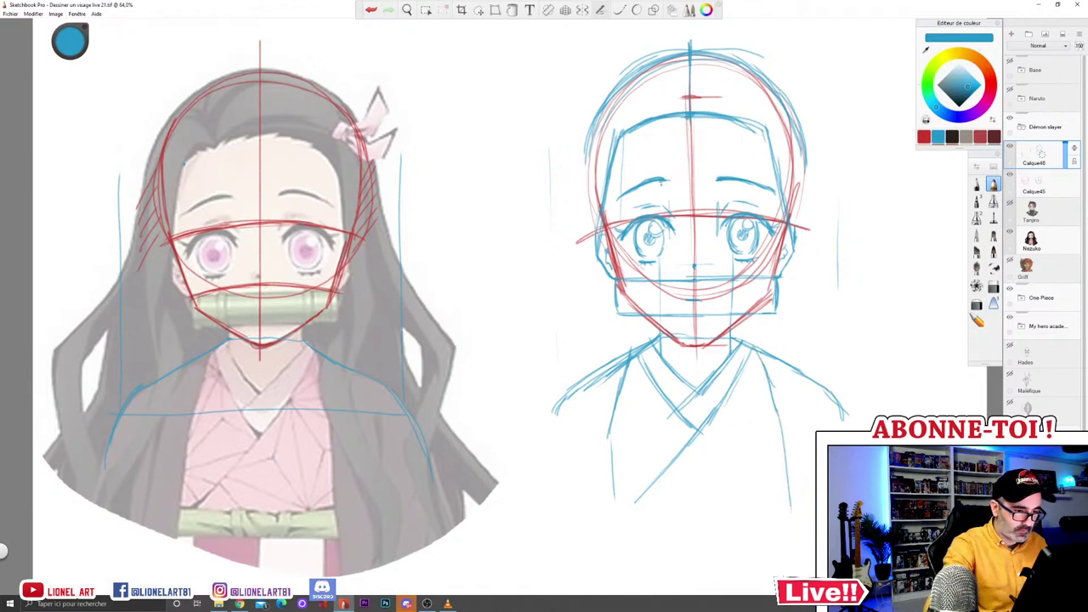
{"action": "left_click_drag", "start_coordinate": [774, 391], "coordinate": [786, 523]}
{"action": "left_click_drag", "start_coordinate": [611, 432], "coordinate": [614, 493]}
{"action": "left_click_drag", "start_coordinate": [778, 442], "coordinate": [784, 493]}
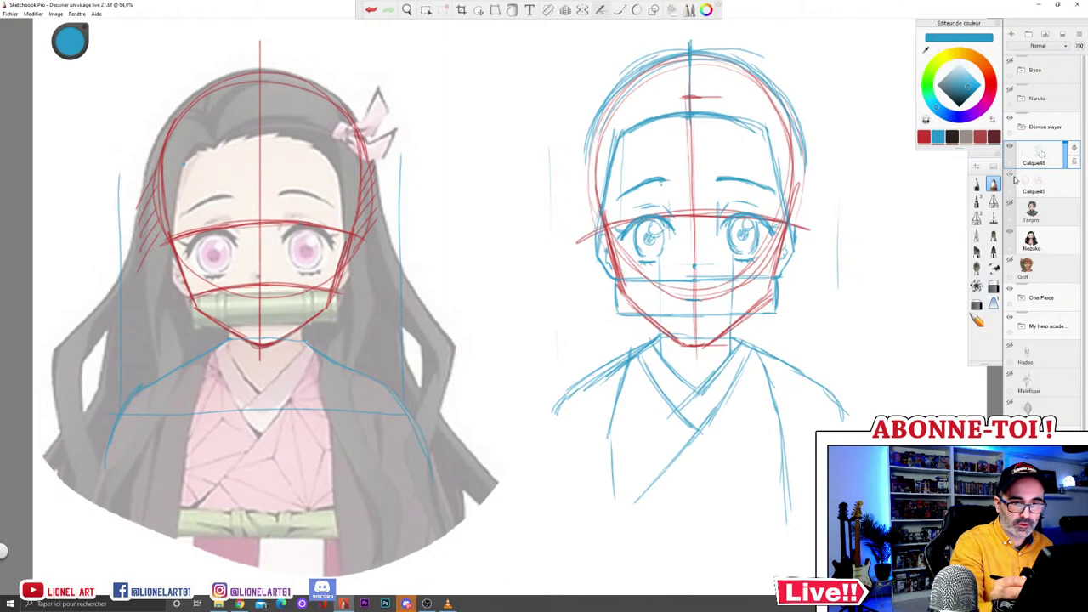
Step: Raise the opacity of the Nezuko layer to show the reference in full colour
{"action": "left_click", "coordinate": [1033, 246]}
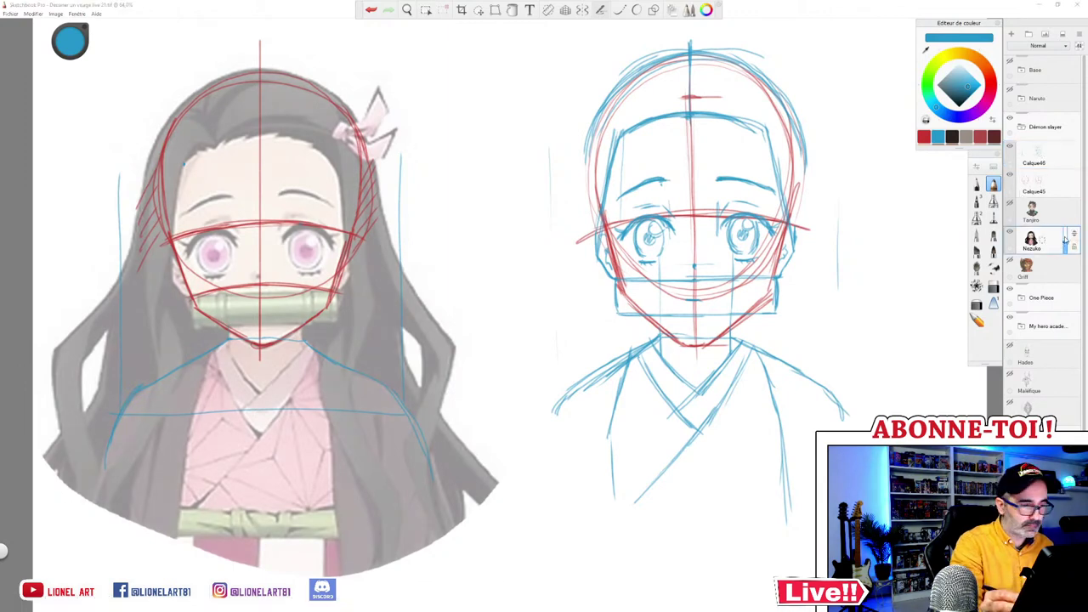
{"action": "left_click_drag", "start_coordinate": [1065, 245], "coordinate": [1072, 219]}
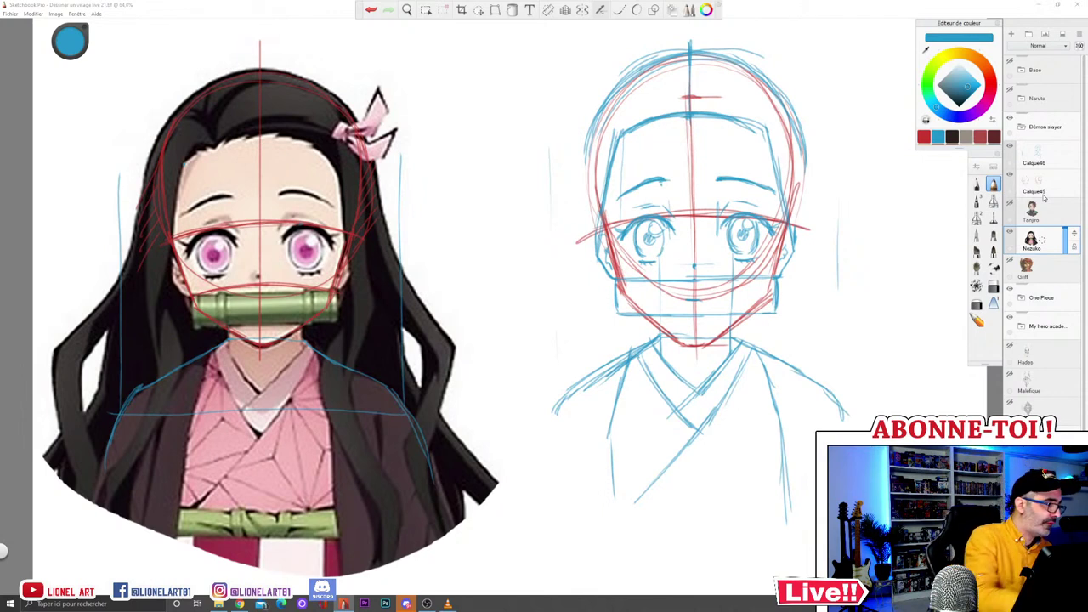
Step: Trace the left front hair lock on the Nezuko reference, and draw the matching long lock hanging over the new figure's left-hand shoulder
{"action": "left_click_drag", "start_coordinate": [171, 246], "coordinate": [109, 520]}
{"action": "mouse_move", "coordinate": [176, 278]}
{"action": "left_mouse_down"}
{"action": "mouse_move", "coordinate": [179, 365]}
{"action": "mouse_move", "coordinate": [115, 538]}
{"action": "left_mouse_up"}
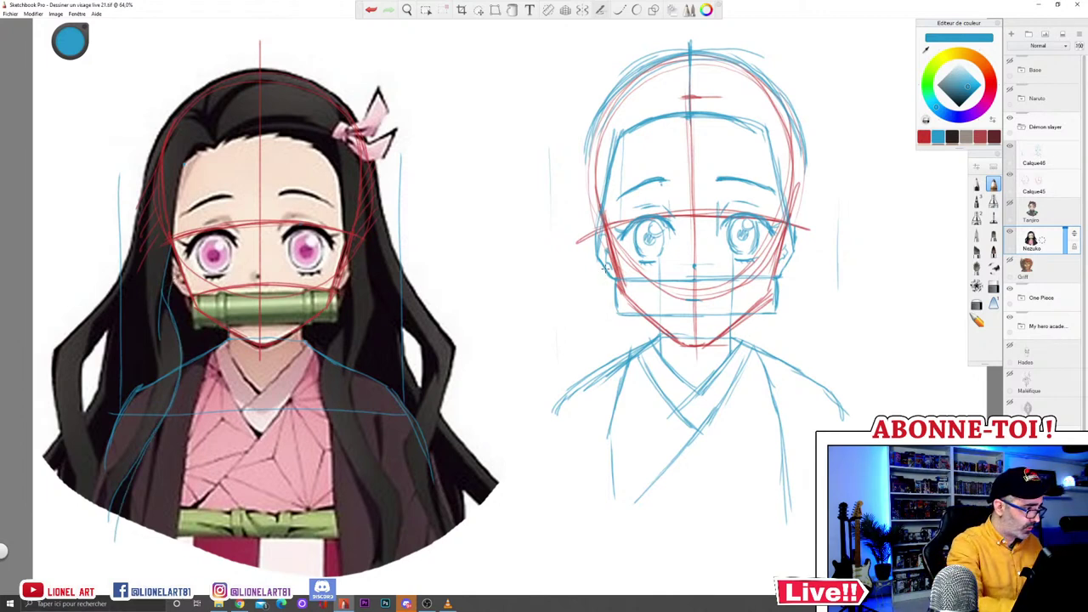
{"action": "left_click_drag", "start_coordinate": [600, 285], "coordinate": [612, 369]}
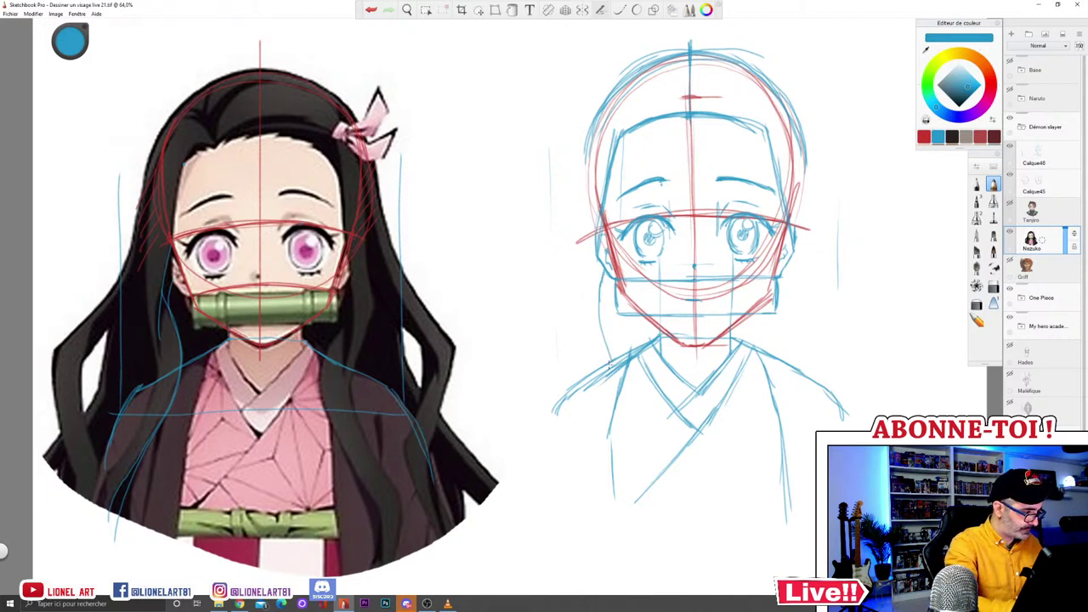
{"action": "left_click_drag", "start_coordinate": [598, 305], "coordinate": [606, 397]}
{"action": "mouse_move", "coordinate": [605, 351]}
{"action": "left_mouse_down"}
{"action": "mouse_move", "coordinate": [592, 435]}
{"action": "mouse_move", "coordinate": [563, 507]}
{"action": "left_mouse_up"}
{"action": "mouse_move", "coordinate": [602, 284]}
{"action": "left_mouse_down"}
{"action": "mouse_move", "coordinate": [605, 416]}
{"action": "mouse_move", "coordinate": [579, 480]}
{"action": "left_mouse_up"}
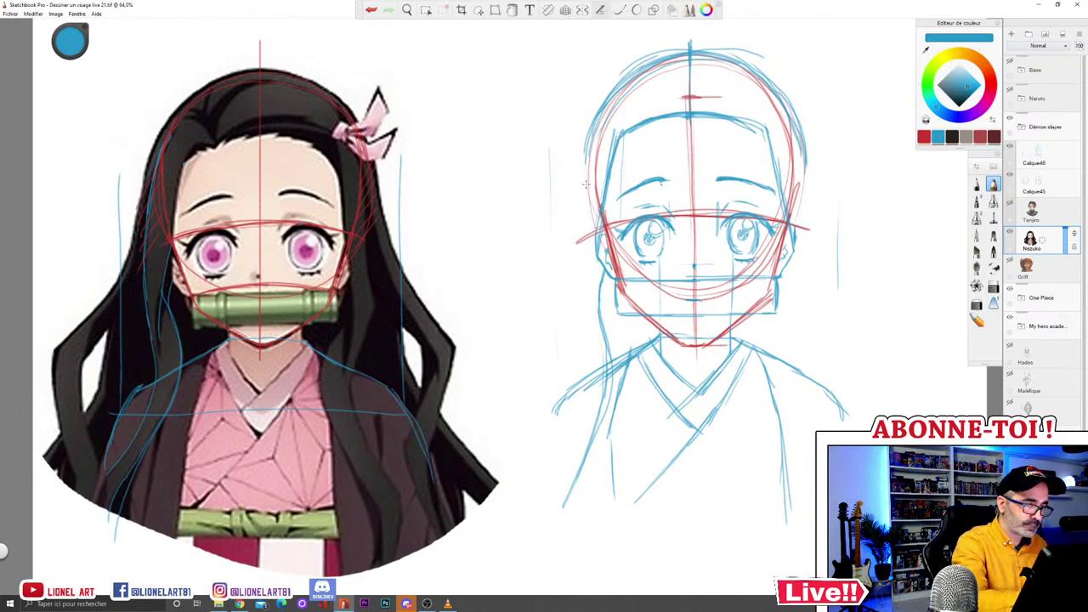
{"action": "mouse_move", "coordinate": [588, 156]}
{"action": "left_mouse_down"}
{"action": "mouse_move", "coordinate": [577, 422]}
{"action": "mouse_move", "coordinate": [544, 500]}
{"action": "left_mouse_up"}
{"action": "mouse_move", "coordinate": [564, 459]}
{"action": "left_mouse_down"}
{"action": "mouse_move", "coordinate": [571, 231]}
{"action": "mouse_move", "coordinate": [579, 405]}
{"action": "mouse_move", "coordinate": [551, 502]}
{"action": "left_mouse_up"}
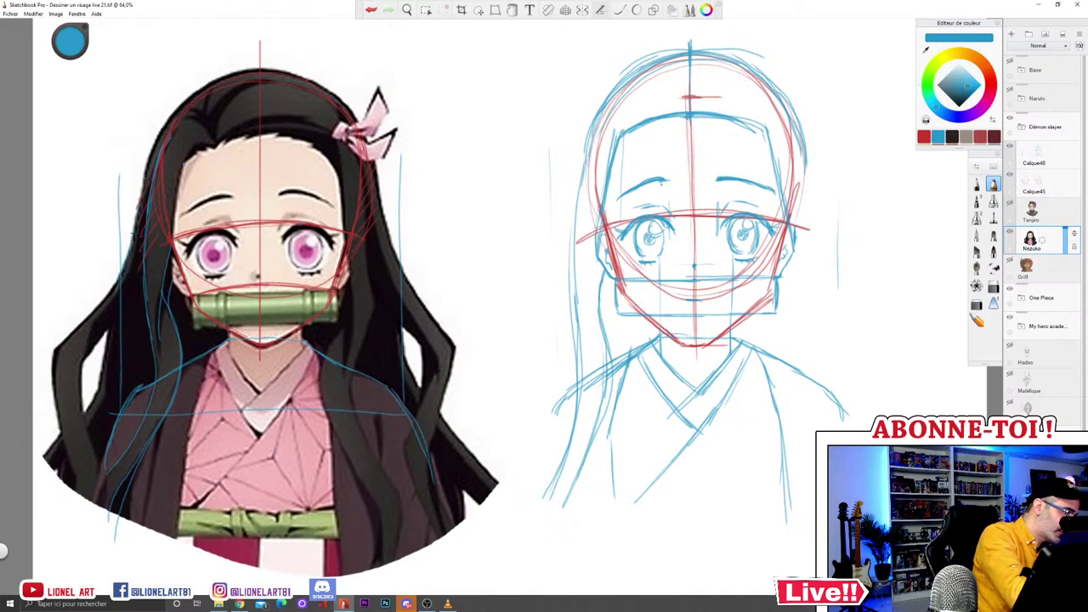
Step: Trace the reference's left outer hair contour, and draw the new figure's contour flaring outward to a light guide at neck height
{"action": "mouse_move", "coordinate": [116, 279]}
{"action": "left_mouse_down"}
{"action": "mouse_move", "coordinate": [52, 347]}
{"action": "mouse_move", "coordinate": [136, 228]}
{"action": "left_mouse_up"}
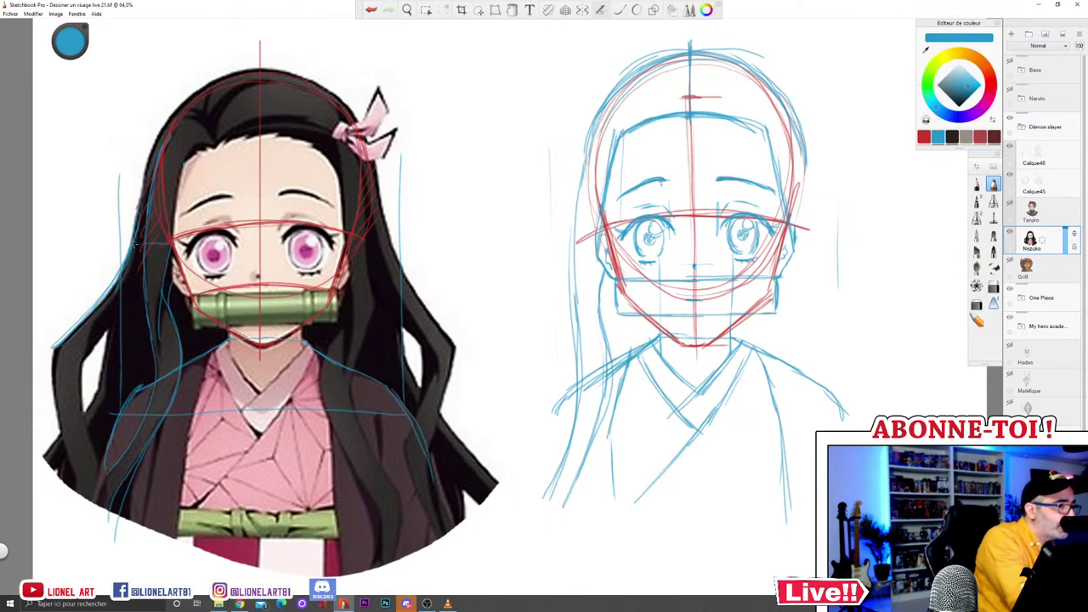
{"action": "mouse_move", "coordinate": [598, 105]}
{"action": "left_mouse_down"}
{"action": "mouse_move", "coordinate": [571, 180]}
{"action": "mouse_move", "coordinate": [607, 95]}
{"action": "left_mouse_up"}
{"action": "mouse_move", "coordinate": [580, 165]}
{"action": "left_mouse_down"}
{"action": "mouse_move", "coordinate": [566, 230]}
{"action": "mouse_move", "coordinate": [512, 309]}
{"action": "left_mouse_up"}
{"action": "left_click_drag", "start_coordinate": [570, 209], "coordinate": [520, 292]}
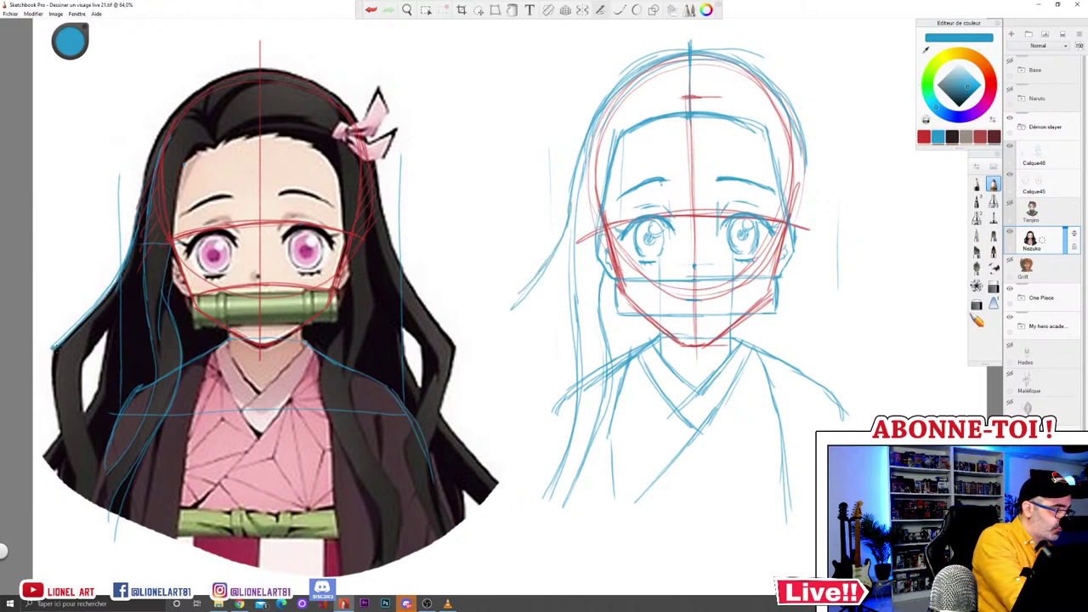
{"action": "mouse_move", "coordinate": [575, 351]}
{"action": "left_mouse_down"}
{"action": "mouse_move", "coordinate": [512, 349]}
{"action": "mouse_move", "coordinate": [533, 285]}
{"action": "left_mouse_up"}
{"action": "left_click_drag", "start_coordinate": [488, 343], "coordinate": [553, 253]}
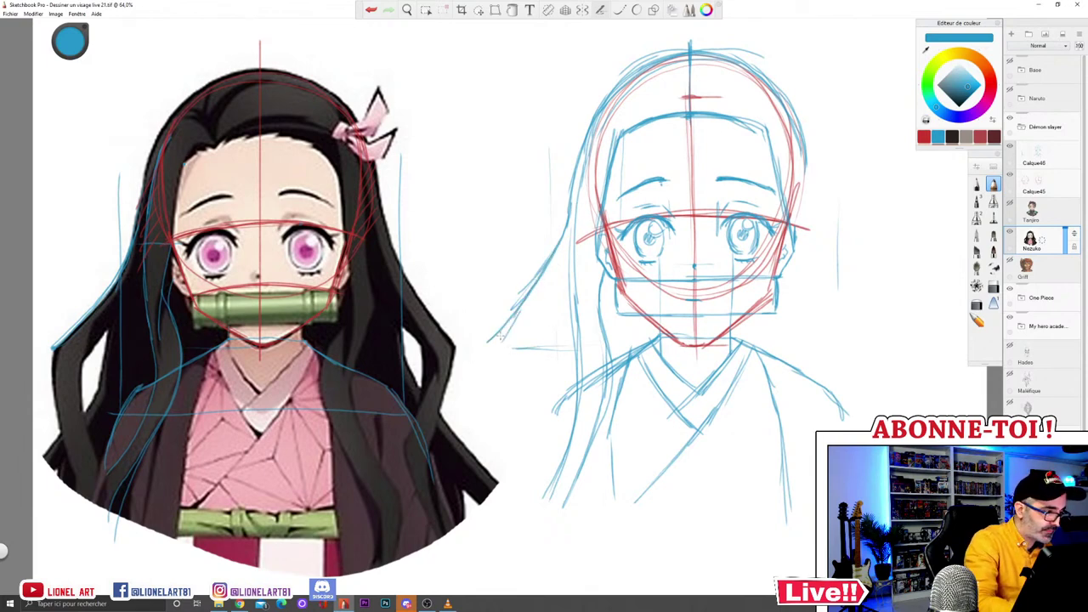
Step: Draw the angular lock bending back in from the left outer hair point, with its inner gap and a second outward-falling tip
{"action": "left_click_drag", "start_coordinate": [491, 342], "coordinate": [545, 475]}
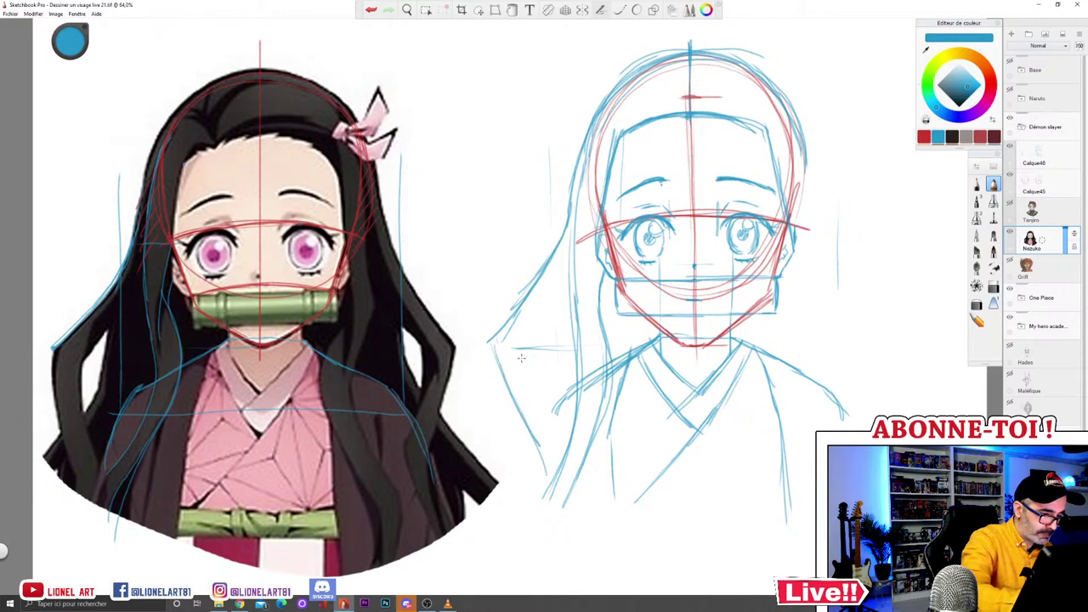
{"action": "left_click_drag", "start_coordinate": [520, 341], "coordinate": [557, 432]}
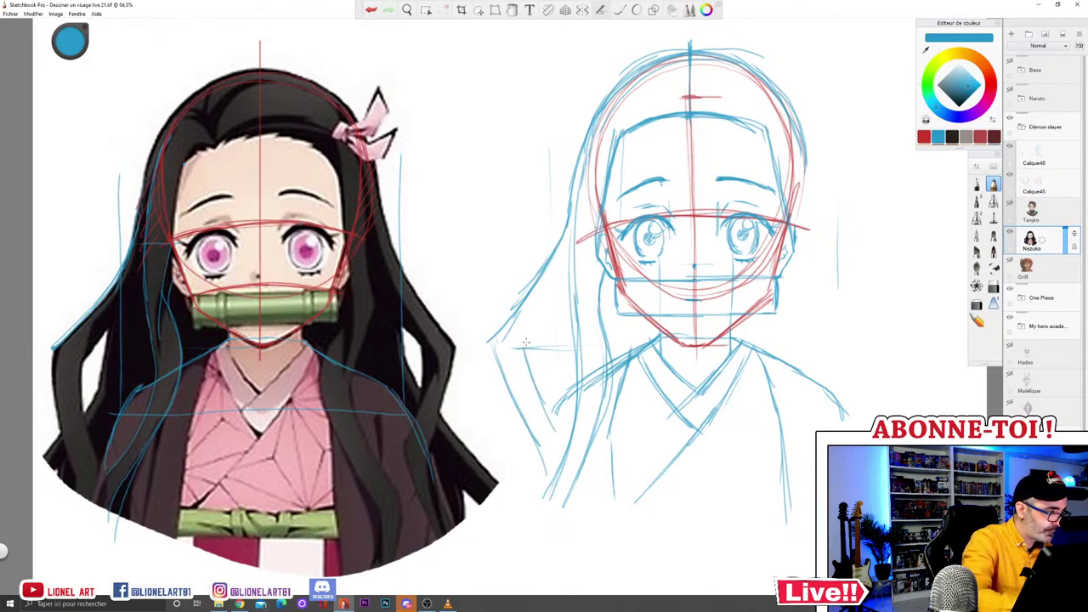
{"action": "left_click_drag", "start_coordinate": [522, 346], "coordinate": [557, 298]}
{"action": "mouse_move", "coordinate": [495, 343]}
{"action": "left_mouse_down"}
{"action": "mouse_move", "coordinate": [525, 423]}
{"action": "mouse_move", "coordinate": [516, 314]}
{"action": "mouse_move", "coordinate": [557, 238]}
{"action": "left_mouse_up"}
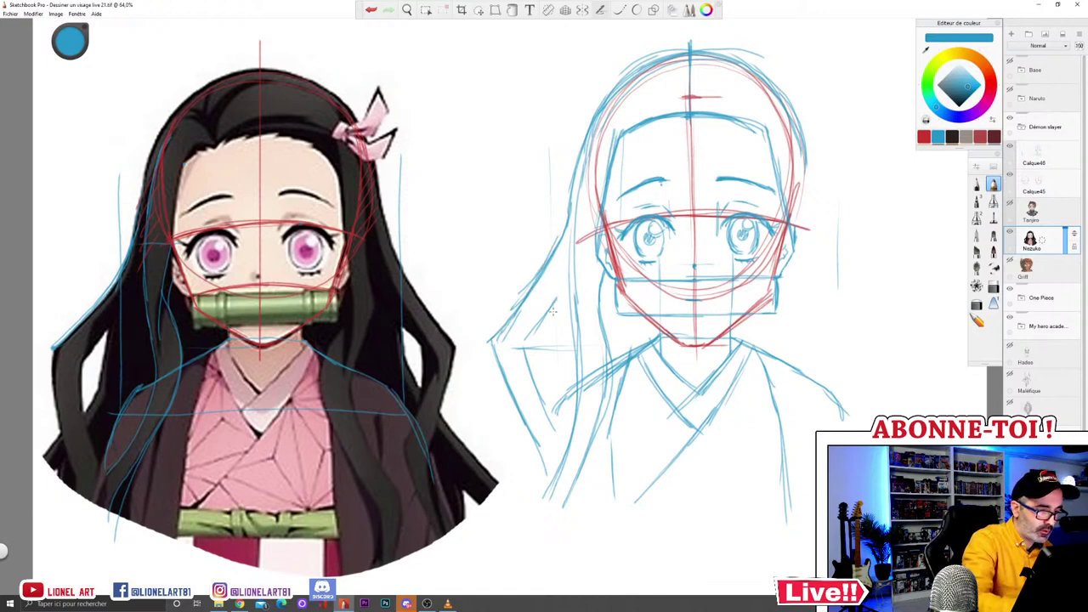
{"action": "mouse_move", "coordinate": [554, 304]}
{"action": "left_mouse_down"}
{"action": "mouse_move", "coordinate": [550, 369]}
{"action": "mouse_move", "coordinate": [494, 480]}
{"action": "left_mouse_up"}
{"action": "left_click_drag", "start_coordinate": [556, 300], "coordinate": [533, 335]}
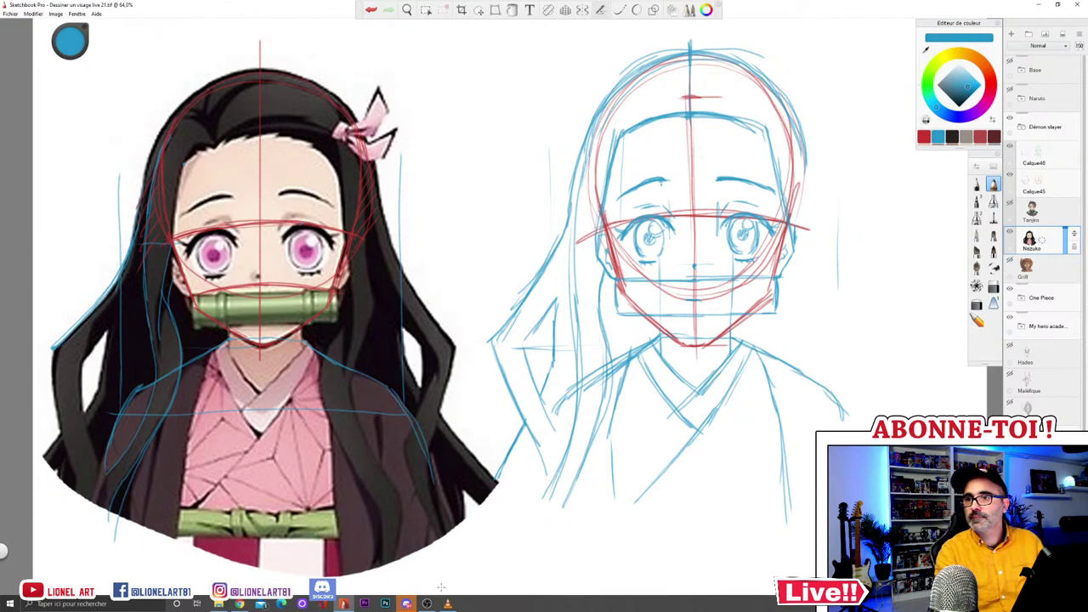
Step: Reinforce the new figure's outer hair contour from the left flare up to the crown and down the right side of the head
{"action": "mouse_move", "coordinate": [557, 234]}
{"action": "left_mouse_down"}
{"action": "mouse_move", "coordinate": [498, 329]}
{"action": "mouse_move", "coordinate": [498, 367]}
{"action": "mouse_move", "coordinate": [510, 391]}
{"action": "mouse_move", "coordinate": [496, 344]}
{"action": "mouse_move", "coordinate": [530, 397]}
{"action": "left_mouse_up"}
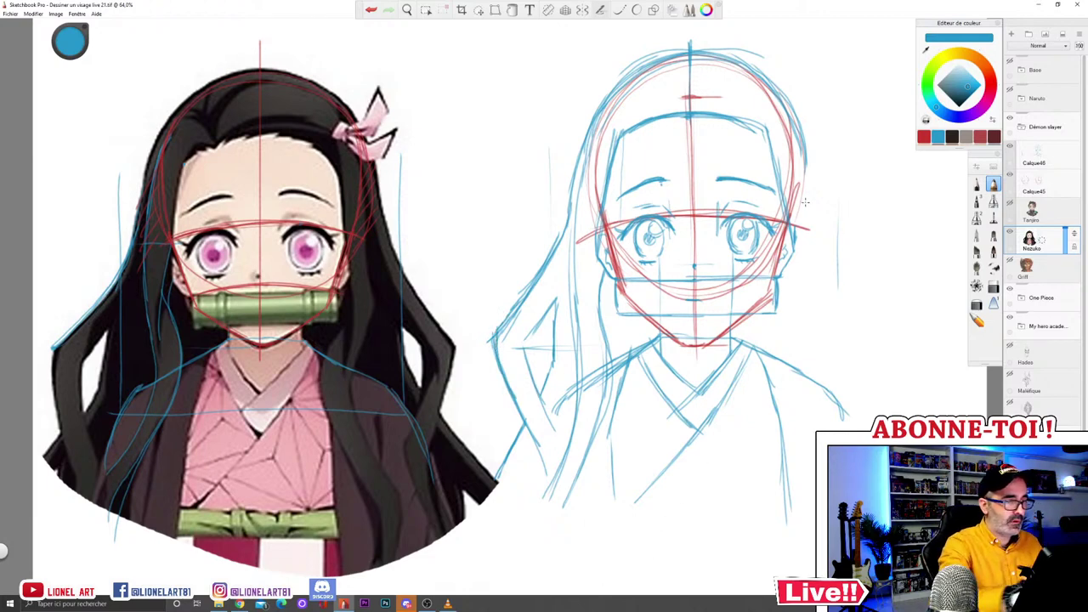
{"action": "mouse_move", "coordinate": [557, 247]}
{"action": "left_mouse_down"}
{"action": "mouse_move", "coordinate": [592, 106]}
{"action": "mouse_move", "coordinate": [665, 54]}
{"action": "left_mouse_up"}
{"action": "left_click_drag", "start_coordinate": [594, 116], "coordinate": [668, 54]}
{"action": "mouse_move", "coordinate": [582, 150]}
{"action": "left_mouse_down"}
{"action": "mouse_move", "coordinate": [588, 126]}
{"action": "mouse_move", "coordinate": [684, 60]}
{"action": "left_mouse_up"}
{"action": "left_click_drag", "start_coordinate": [763, 68], "coordinate": [805, 115]}
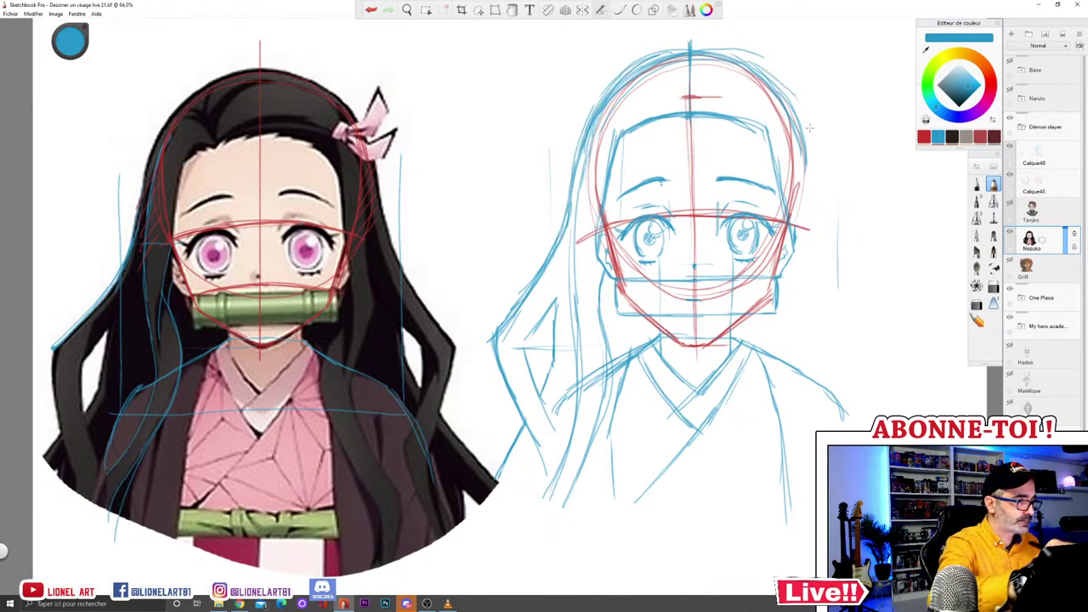
{"action": "left_click_drag", "start_coordinate": [774, 74], "coordinate": [809, 165]}
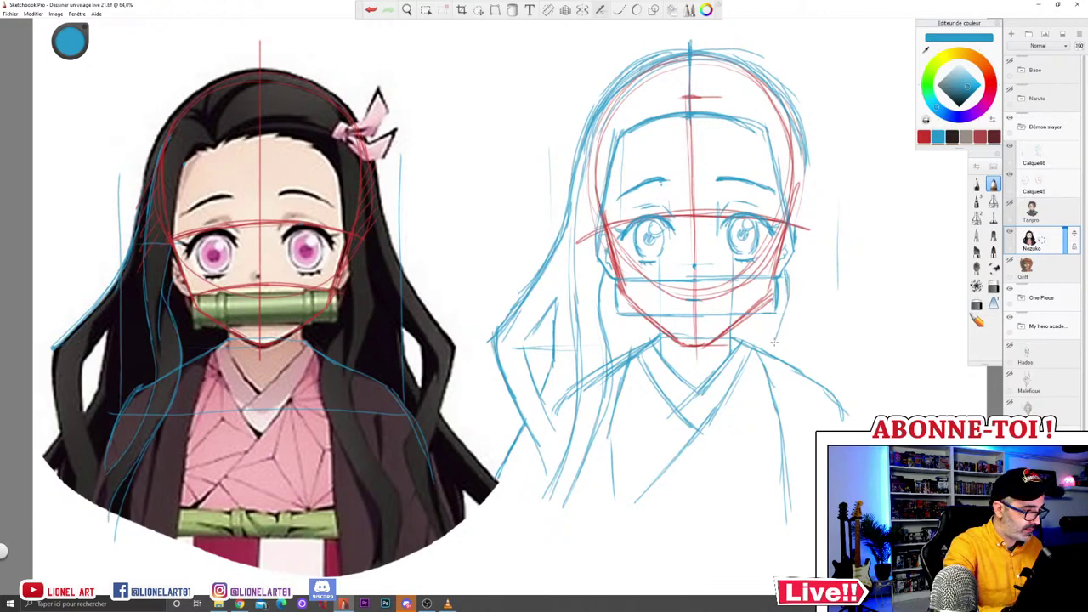
Step: Draw both edges of the long front lock falling over the right-hand shoulder, and extend the tips of the left lock downward
{"action": "left_click_drag", "start_coordinate": [779, 330], "coordinate": [770, 384]}
{"action": "mouse_move", "coordinate": [767, 367]}
{"action": "left_mouse_down"}
{"action": "mouse_move", "coordinate": [773, 407]}
{"action": "mouse_move", "coordinate": [814, 462]}
{"action": "left_mouse_up"}
{"action": "left_click_drag", "start_coordinate": [769, 354], "coordinate": [775, 329]}
{"action": "mouse_move", "coordinate": [785, 274]}
{"action": "left_mouse_down"}
{"action": "mouse_move", "coordinate": [771, 352]}
{"action": "mouse_move", "coordinate": [813, 462]}
{"action": "left_mouse_up"}
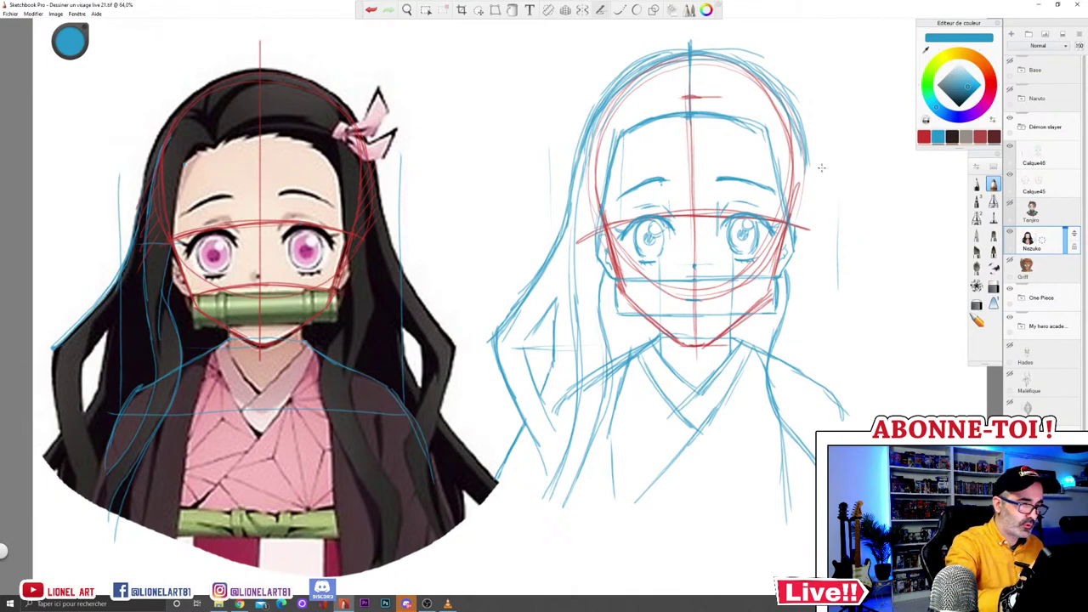
{"action": "mouse_move", "coordinate": [806, 166]}
{"action": "left_mouse_down"}
{"action": "mouse_move", "coordinate": [811, 293]}
{"action": "mouse_move", "coordinate": [788, 385]}
{"action": "left_mouse_up"}
{"action": "mouse_move", "coordinate": [806, 316]}
{"action": "left_mouse_down"}
{"action": "mouse_move", "coordinate": [789, 383]}
{"action": "mouse_move", "coordinate": [815, 438]}
{"action": "left_mouse_up"}
{"action": "left_click_drag", "start_coordinate": [800, 338], "coordinate": [815, 437]}
{"action": "left_click_drag", "start_coordinate": [571, 449], "coordinate": [546, 529]}
{"action": "left_click_drag", "start_coordinate": [561, 513], "coordinate": [561, 529]}
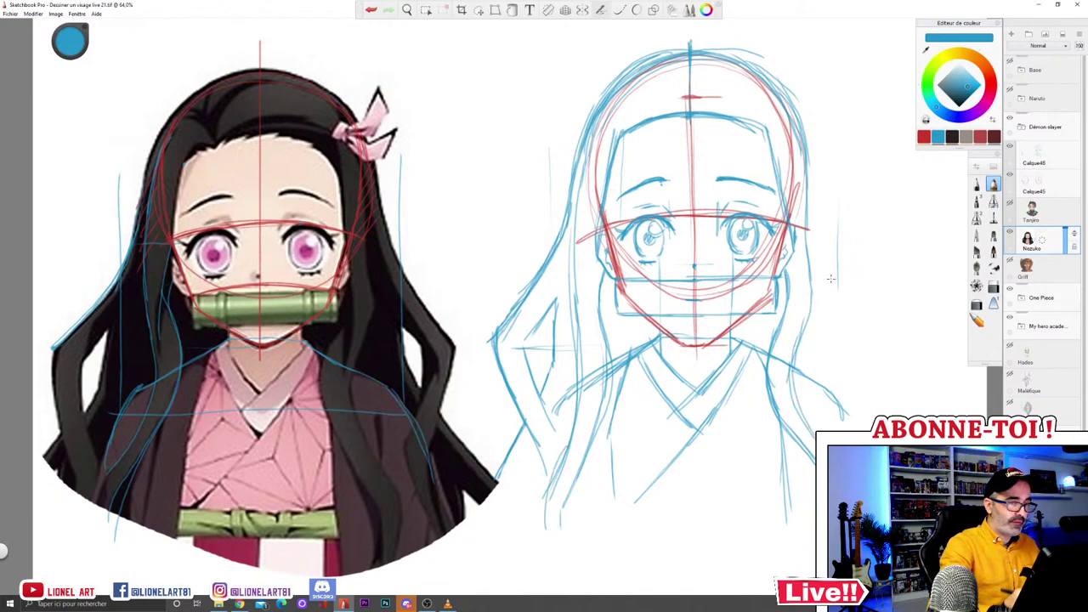
Step: Draw the right outer hair contour flaring out beyond the shoulder and bending back down toward the chest
{"action": "left_click_drag", "start_coordinate": [796, 100], "coordinate": [805, 161]}
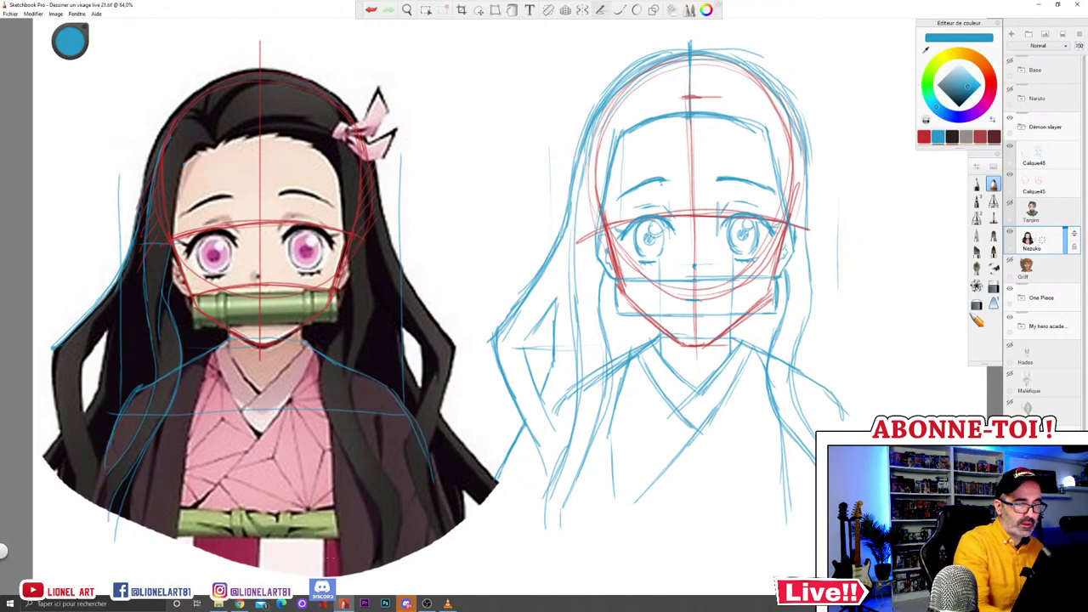
{"action": "left_click_drag", "start_coordinate": [502, 298], "coordinate": [446, 316]}
{"action": "left_click", "coordinate": [371, 10]}
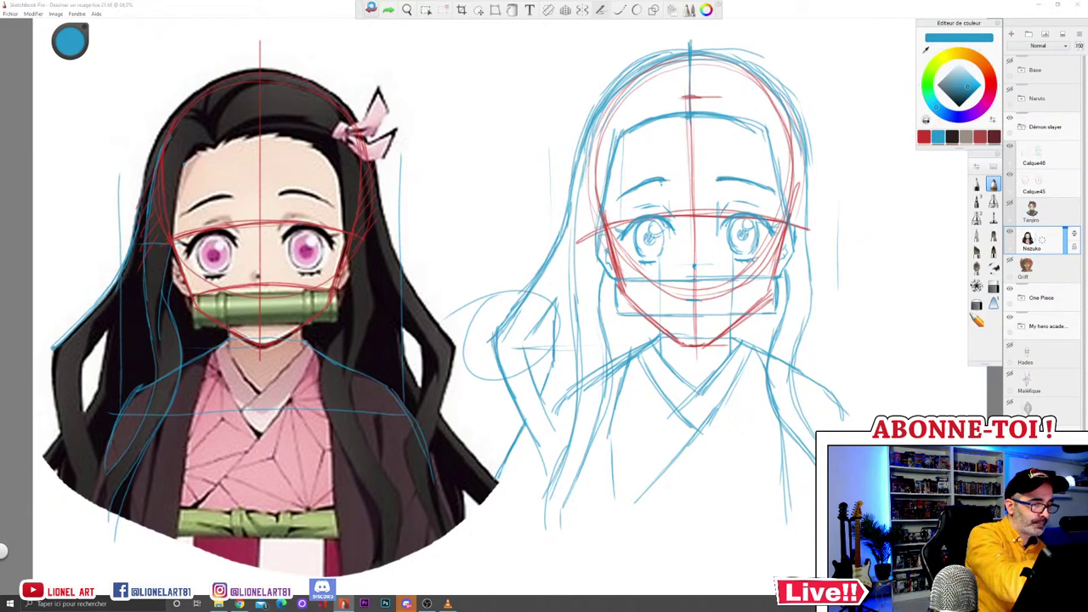
{"action": "left_click_drag", "start_coordinate": [799, 113], "coordinate": [811, 183]}
{"action": "mouse_move", "coordinate": [810, 146]}
{"action": "left_mouse_down"}
{"action": "mouse_move", "coordinate": [814, 209]}
{"action": "mouse_move", "coordinate": [876, 299]}
{"action": "left_mouse_up"}
{"action": "mouse_move", "coordinate": [813, 216]}
{"action": "left_mouse_down"}
{"action": "mouse_move", "coordinate": [886, 311]}
{"action": "mouse_move", "coordinate": [872, 425]}
{"action": "left_mouse_up"}
{"action": "left_click_drag", "start_coordinate": [875, 370], "coordinate": [862, 429]}
Step: Draw the inner edges of the right bent lock, closing the gap between it and the front lock above the shoulder
{"action": "left_click_drag", "start_coordinate": [810, 271], "coordinate": [859, 330]}
{"action": "left_click_drag", "start_coordinate": [864, 335], "coordinate": [843, 418]}
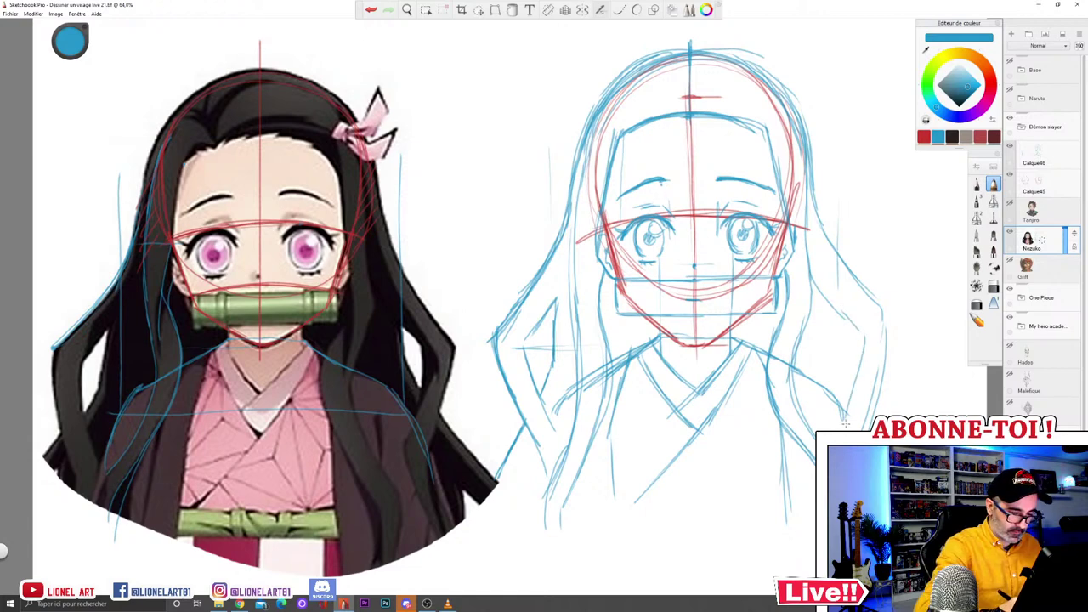
{"action": "left_click_drag", "start_coordinate": [866, 345], "coordinate": [848, 430]}
{"action": "left_click_drag", "start_coordinate": [857, 388], "coordinate": [850, 430]}
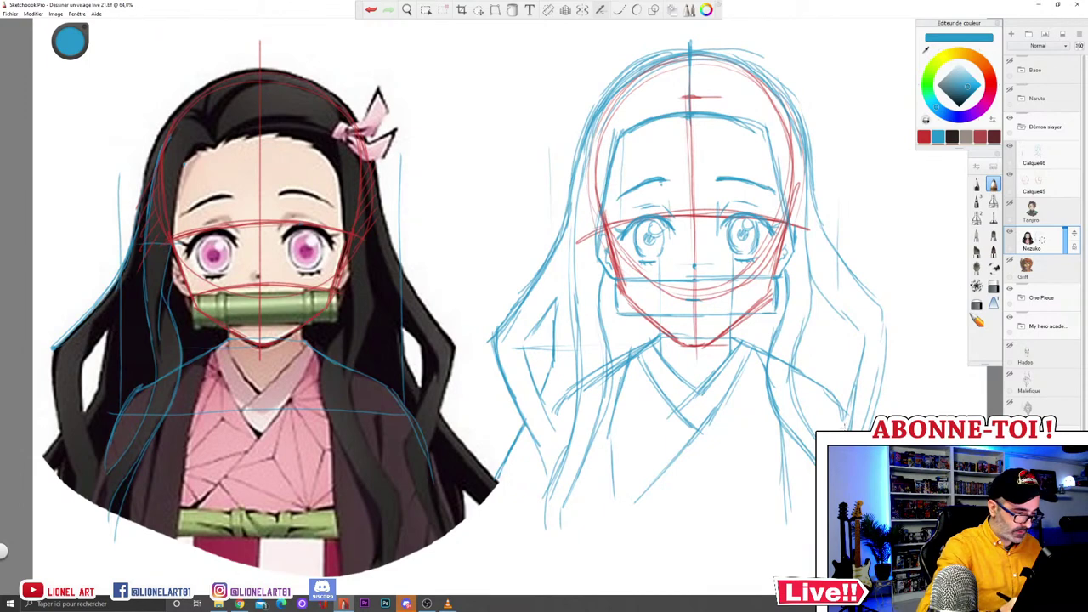
{"action": "left_click_drag", "start_coordinate": [837, 395], "coordinate": [852, 425]}
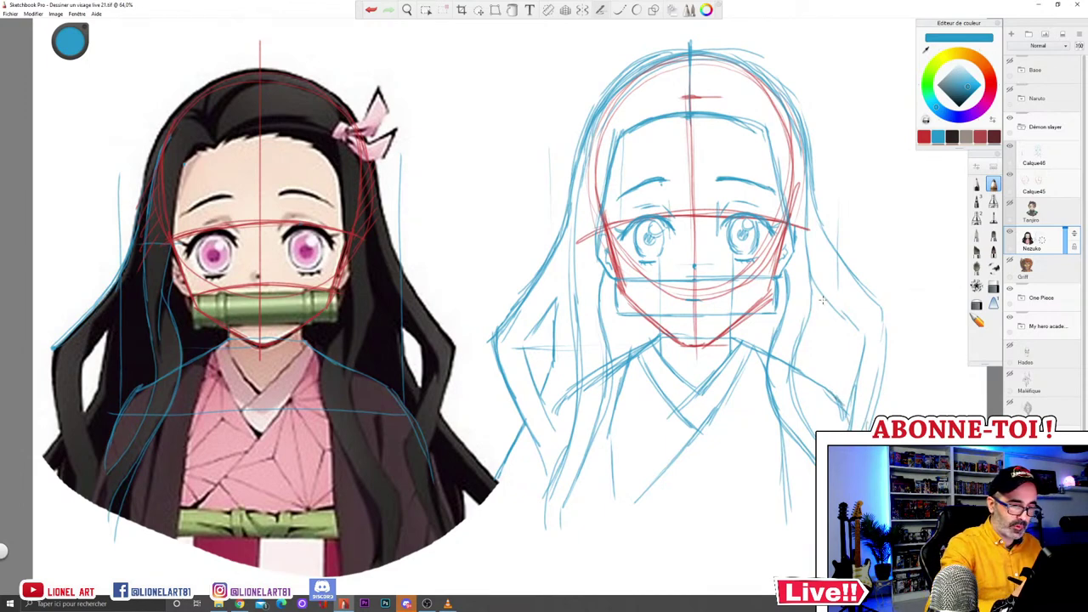
{"action": "mouse_move", "coordinate": [821, 295]}
{"action": "left_mouse_down"}
{"action": "mouse_move", "coordinate": [831, 346]}
{"action": "mouse_move", "coordinate": [856, 384]}
{"action": "left_mouse_up"}
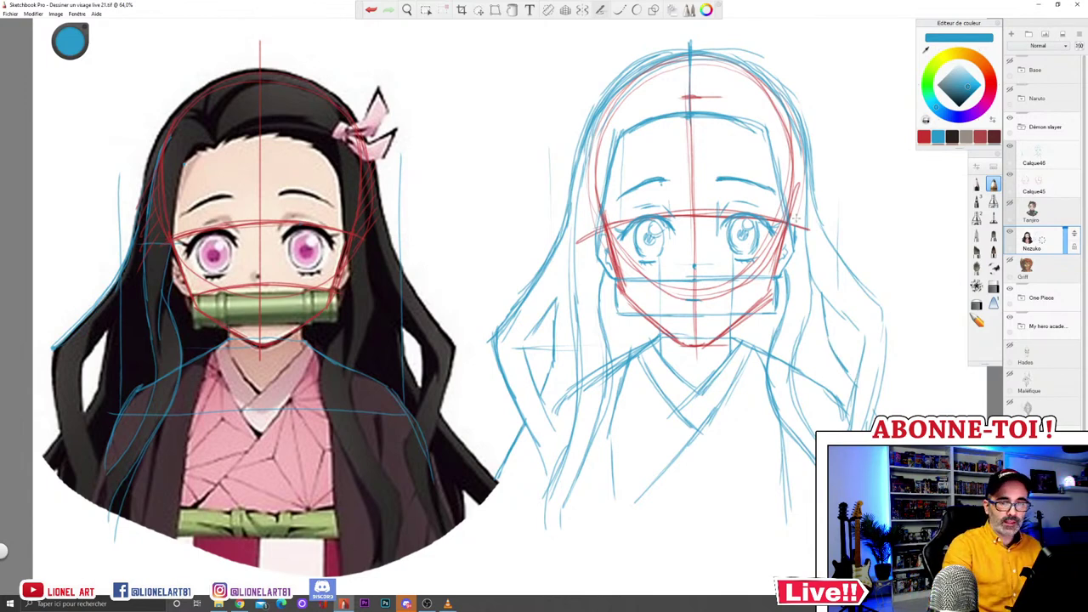
Step: Toggle the visibility of the Calque45 and Nezuko layers to check which one holds the new hair strokes
{"action": "left_click", "coordinate": [1011, 179]}
{"action": "left_click", "coordinate": [1012, 176]}
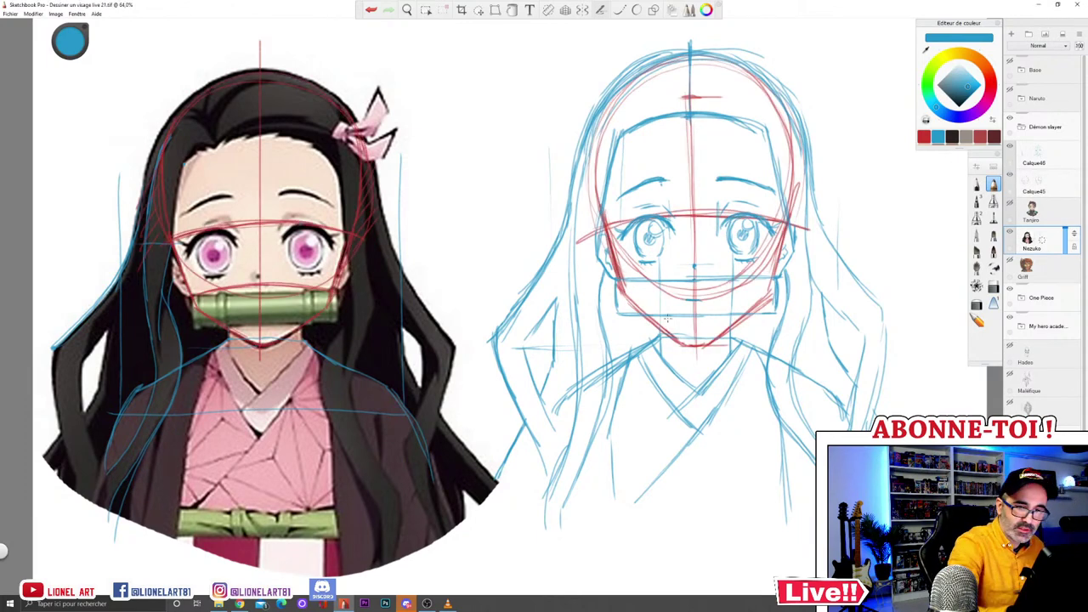
{"action": "left_click", "coordinate": [1044, 155]}
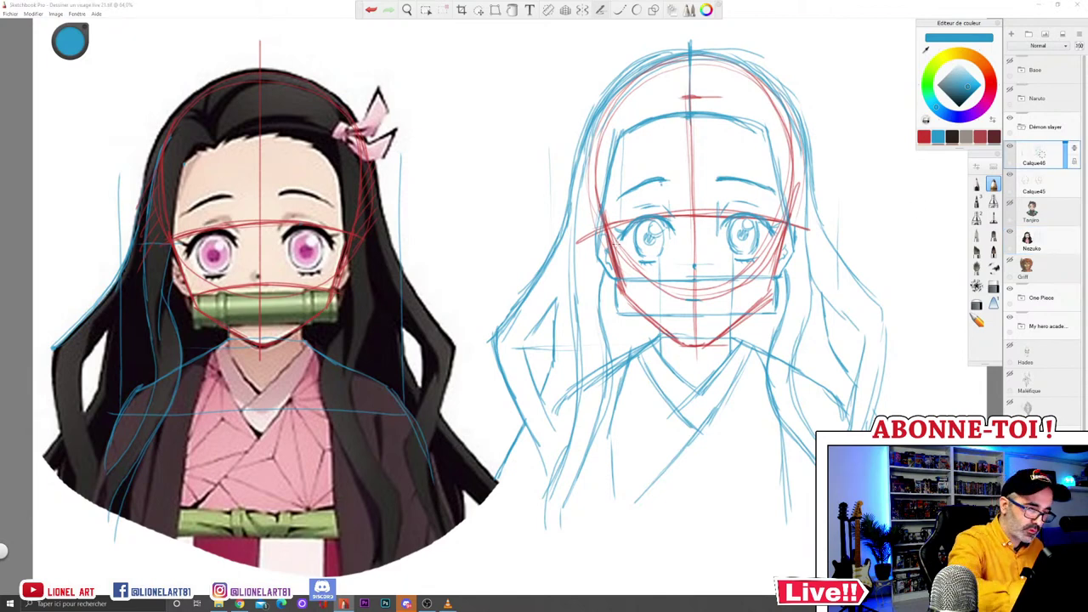
{"action": "left_click", "coordinate": [1011, 233]}
{"action": "left_click", "coordinate": [1011, 233]}
Step: Lasso the new figure's hair strokes on the Nezuko layer, then cut and paste them onto a separate layer
{"action": "left_click", "coordinate": [1031, 240]}
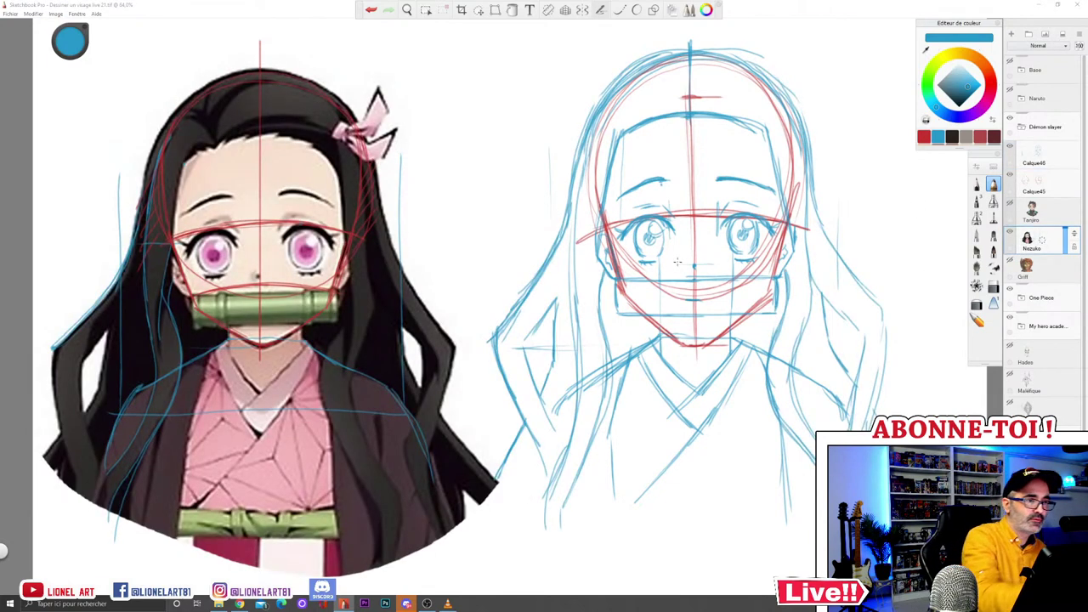
{"action": "left_click", "coordinate": [427, 10]}
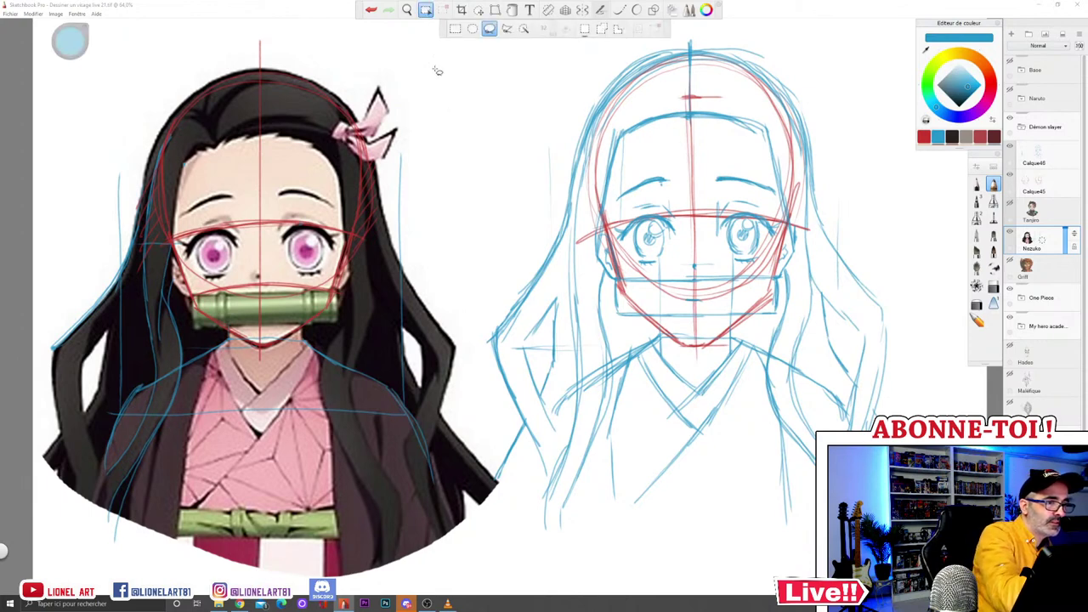
{"action": "mouse_move", "coordinate": [773, 33]}
{"action": "left_mouse_down"}
{"action": "mouse_move", "coordinate": [473, 225]}
{"action": "mouse_move", "coordinate": [490, 408]}
{"action": "mouse_move", "coordinate": [504, 463]}
{"action": "mouse_move", "coordinate": [672, 582]}
{"action": "mouse_move", "coordinate": [884, 527]}
{"action": "left_mouse_up"}
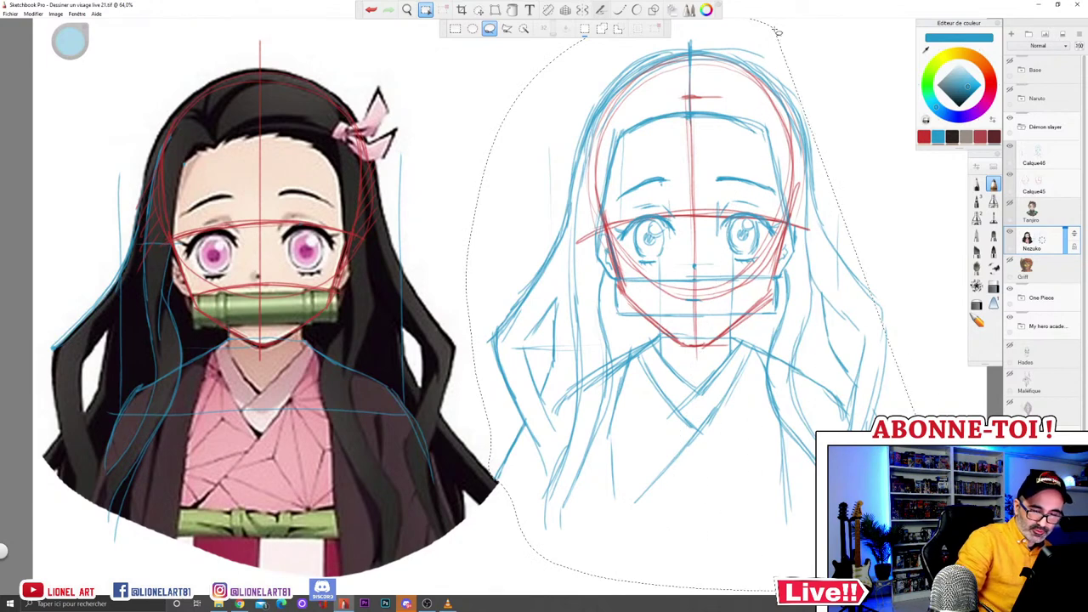
{"action": "left_click", "coordinate": [34, 14]}
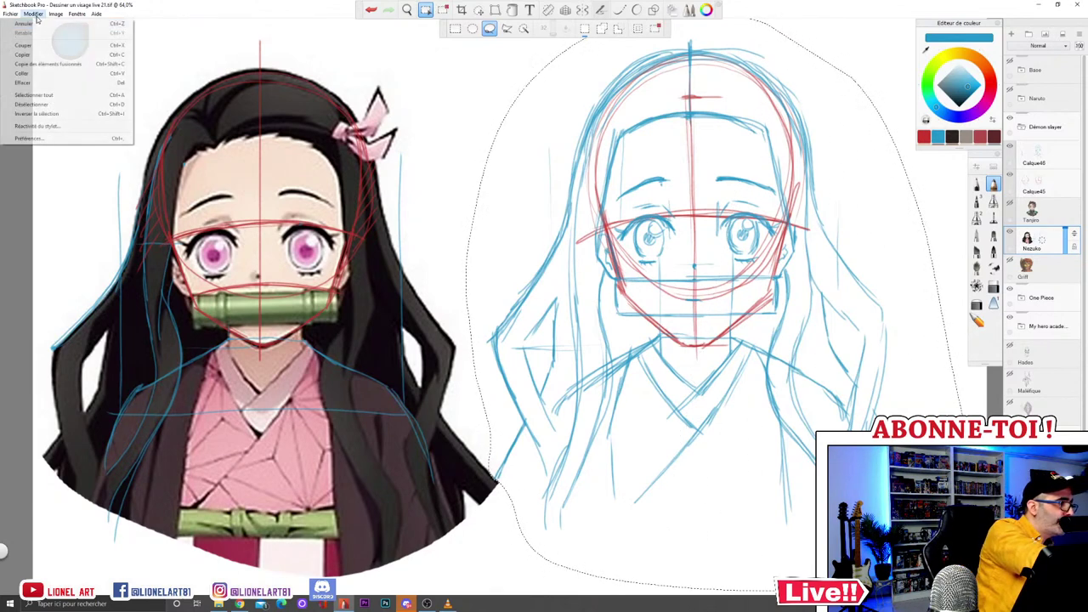
{"action": "left_click", "coordinate": [40, 45]}
{"action": "left_click", "coordinate": [33, 14]}
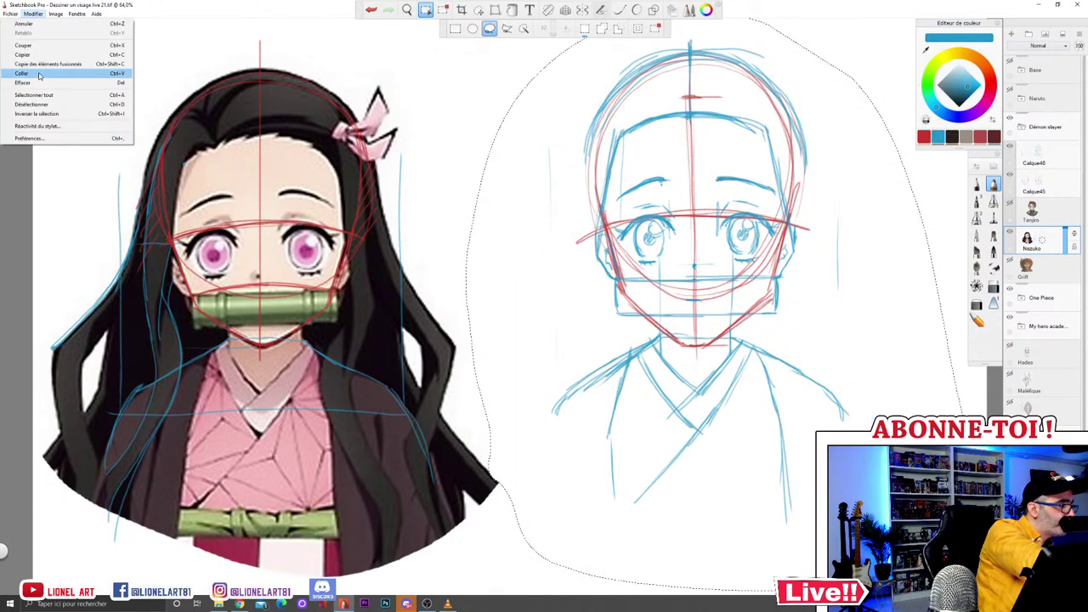
{"action": "left_click", "coordinate": [39, 73]}
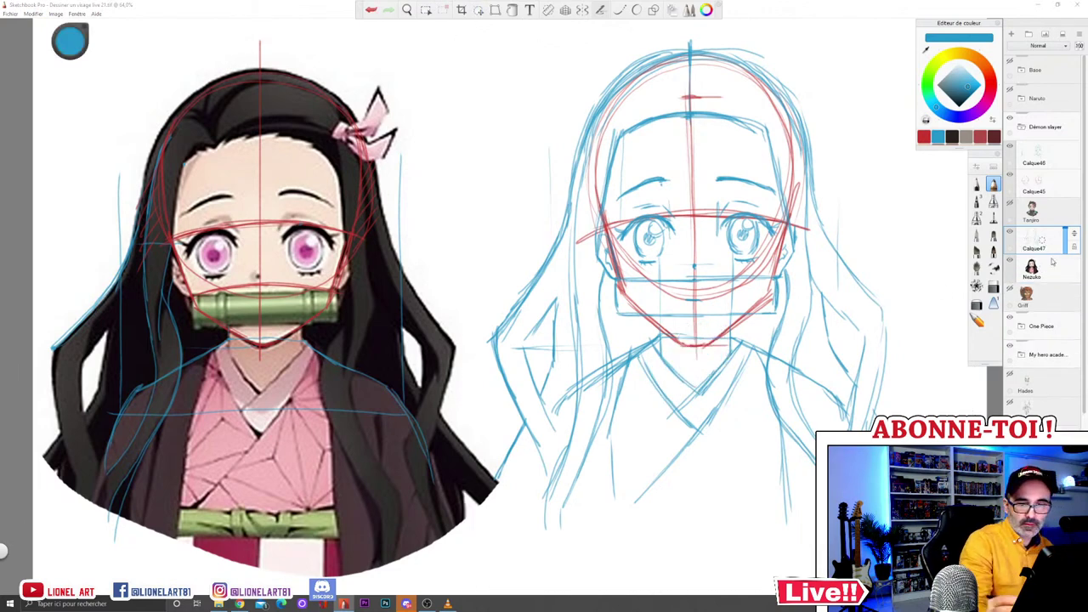
Step: Merge the pasted hair strokes into the Calque46 sketch layer and toggle its visibility to check them
{"action": "mouse_move", "coordinate": [1074, 238]}
{"action": "left_mouse_down"}
{"action": "mouse_move", "coordinate": [1039, 153]}
{"action": "mouse_move", "coordinate": [1041, 180]}
{"action": "left_mouse_up"}
{"action": "left_click", "coordinate": [1010, 146]}
{"action": "left_click", "coordinate": [1010, 148]}
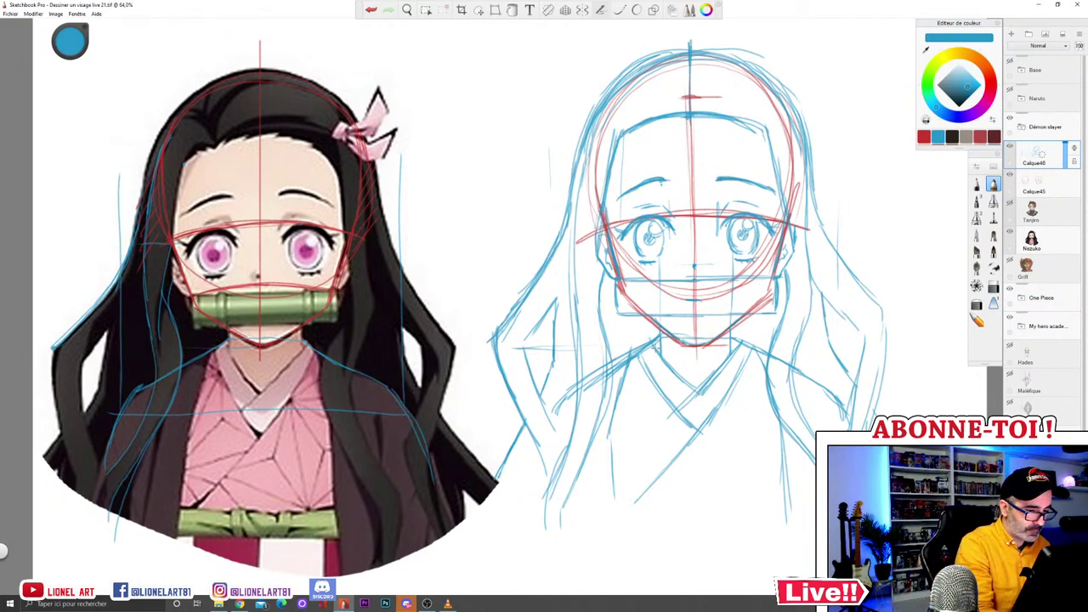
Step: Hide the red construction lines on Calque45, toggling the layer to compare the sketch with and without them
{"action": "left_click", "coordinate": [1011, 175]}
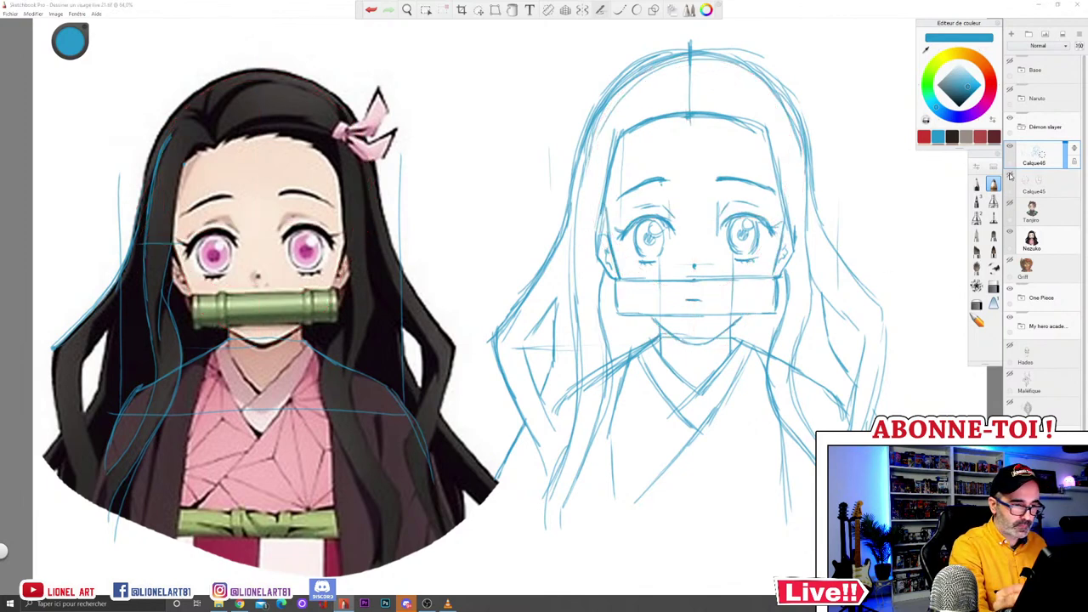
{"action": "left_click", "coordinate": [1010, 175]}
{"action": "left_click", "coordinate": [1010, 176]}
{"action": "left_click", "coordinate": [1010, 176]}
{"action": "left_click", "coordinate": [1010, 175]}
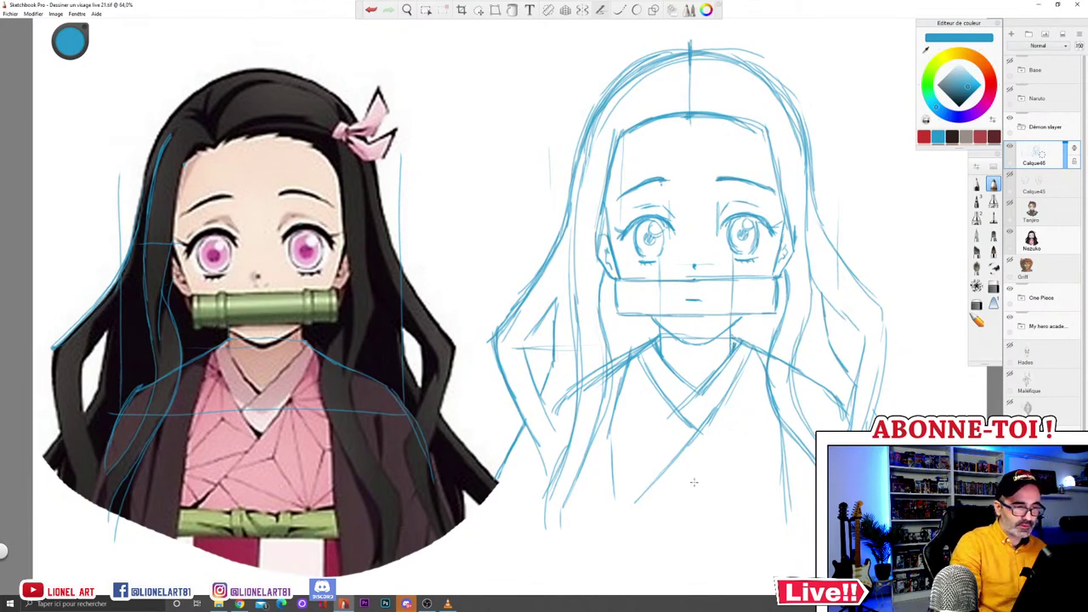
Step: Erase the shoulder lines where they pass behind the long hair locks on the Calque46 layer
{"action": "key", "text": "e"}
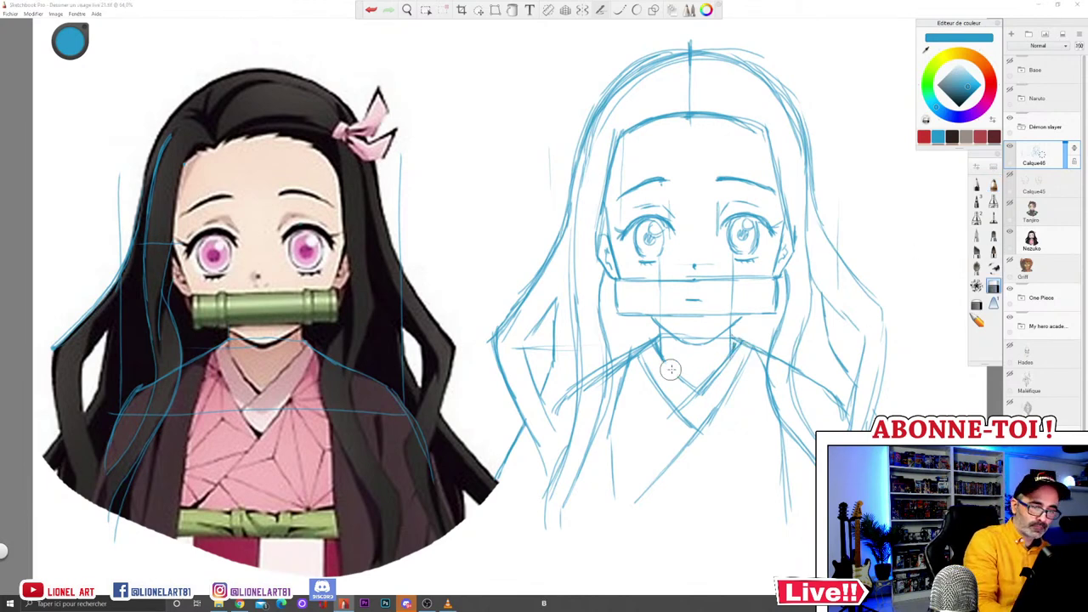
{"action": "mouse_move", "coordinate": [590, 364]}
{"action": "left_mouse_down"}
{"action": "mouse_move", "coordinate": [584, 389]}
{"action": "mouse_move", "coordinate": [596, 380]}
{"action": "mouse_move", "coordinate": [590, 363]}
{"action": "left_mouse_up"}
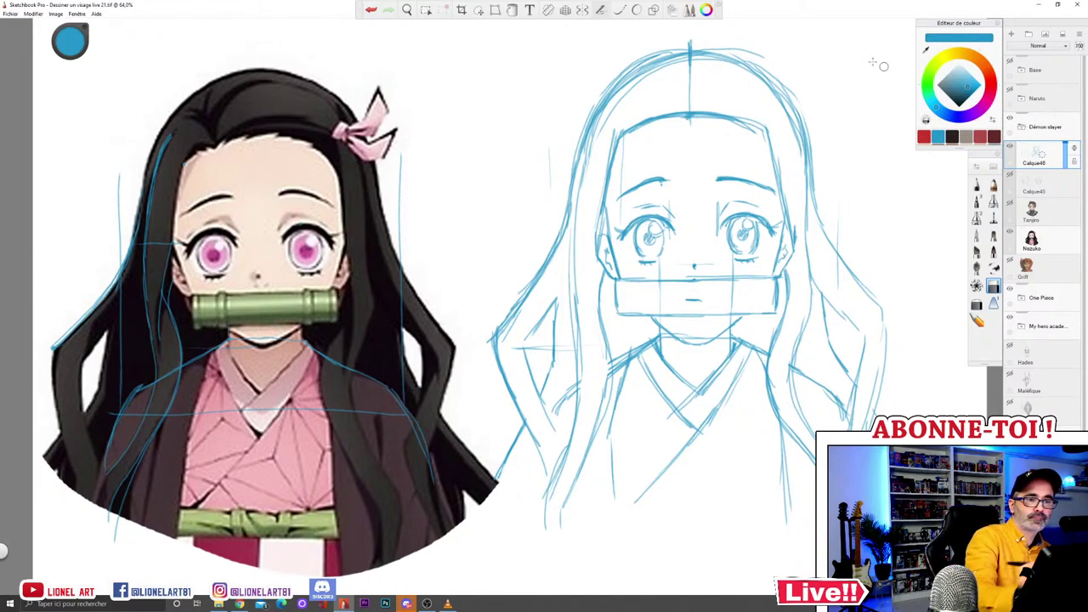
Step: Pencil in the end bands at both tips of the new figure's bamboo gag
{"action": "left_click", "coordinate": [993, 185]}
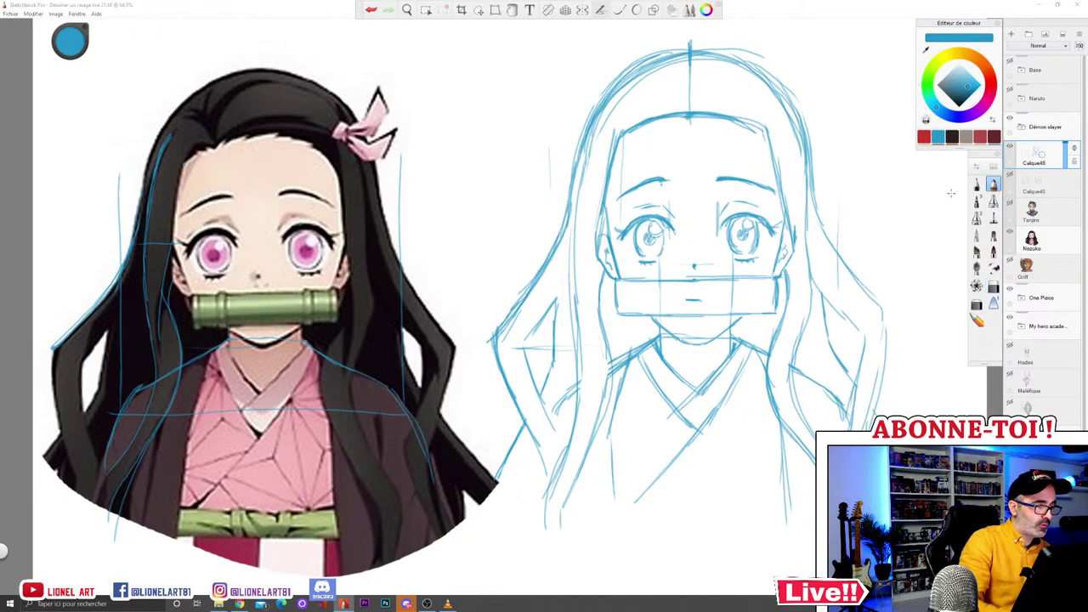
{"action": "left_click", "coordinate": [615, 283]}
{"action": "left_click_drag", "start_coordinate": [621, 279], "coordinate": [623, 313]}
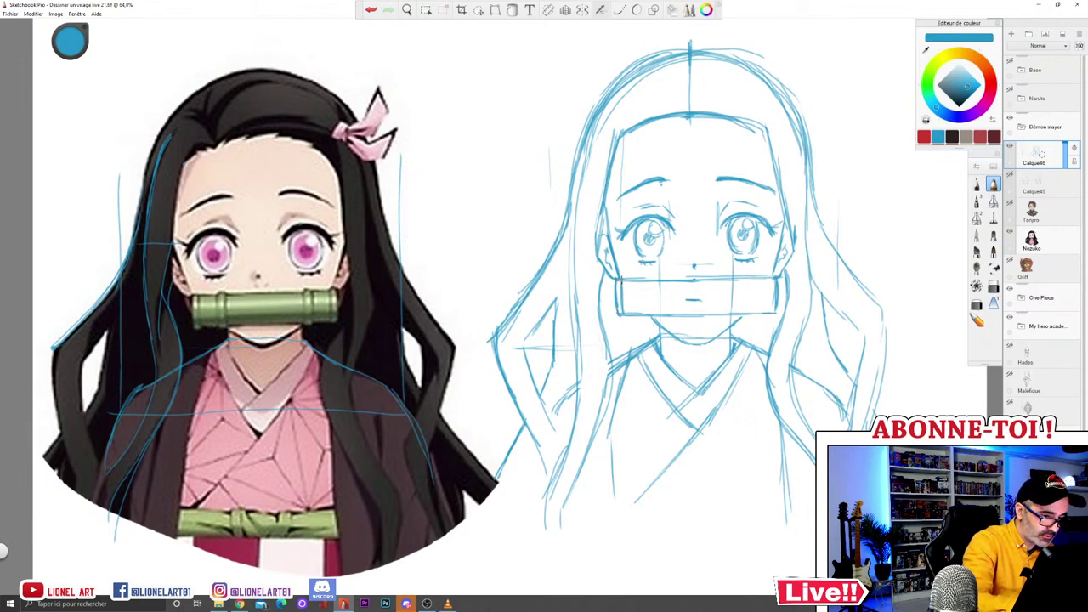
{"action": "left_click_drag", "start_coordinate": [622, 278], "coordinate": [624, 313]}
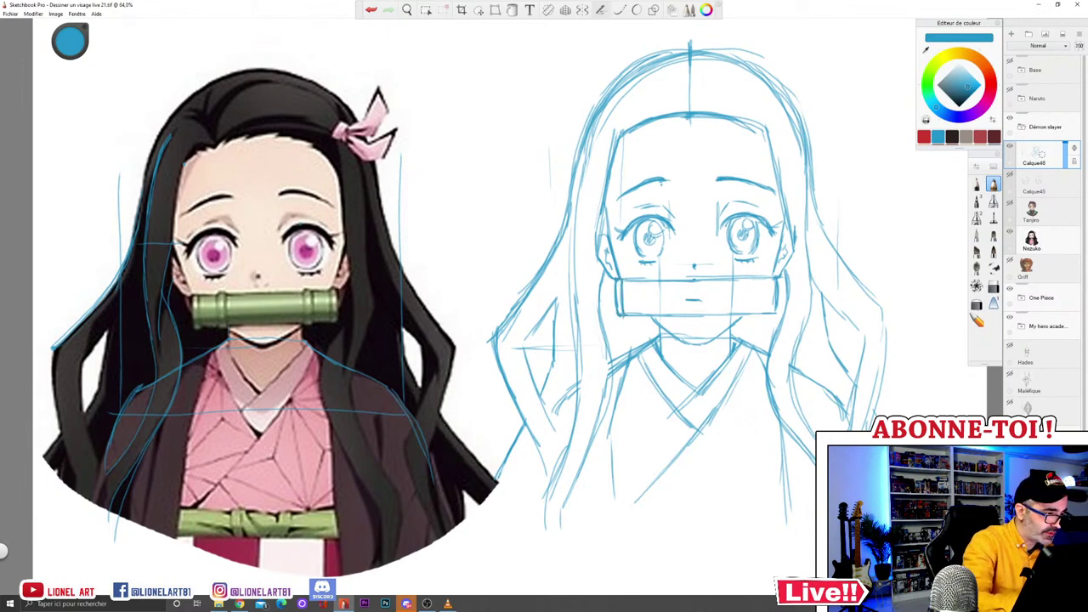
{"action": "left_click_drag", "start_coordinate": [771, 279], "coordinate": [771, 312]}
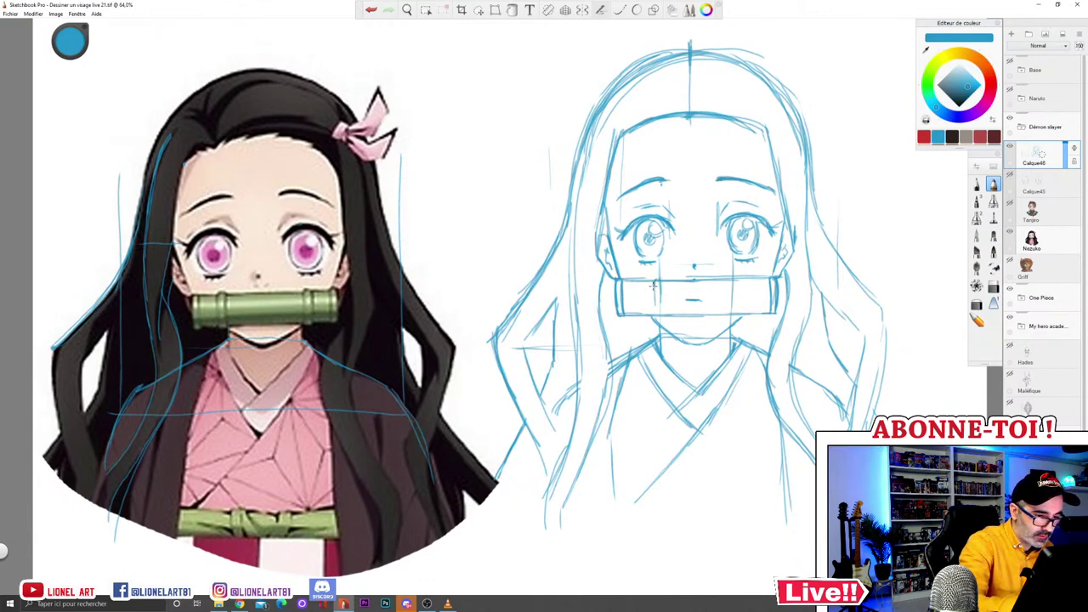
Step: Draw the two inner rings of the bamboo gag and reinforce the hair lines along both sides of the face
{"action": "left_click_drag", "start_coordinate": [654, 286], "coordinate": [656, 316]}
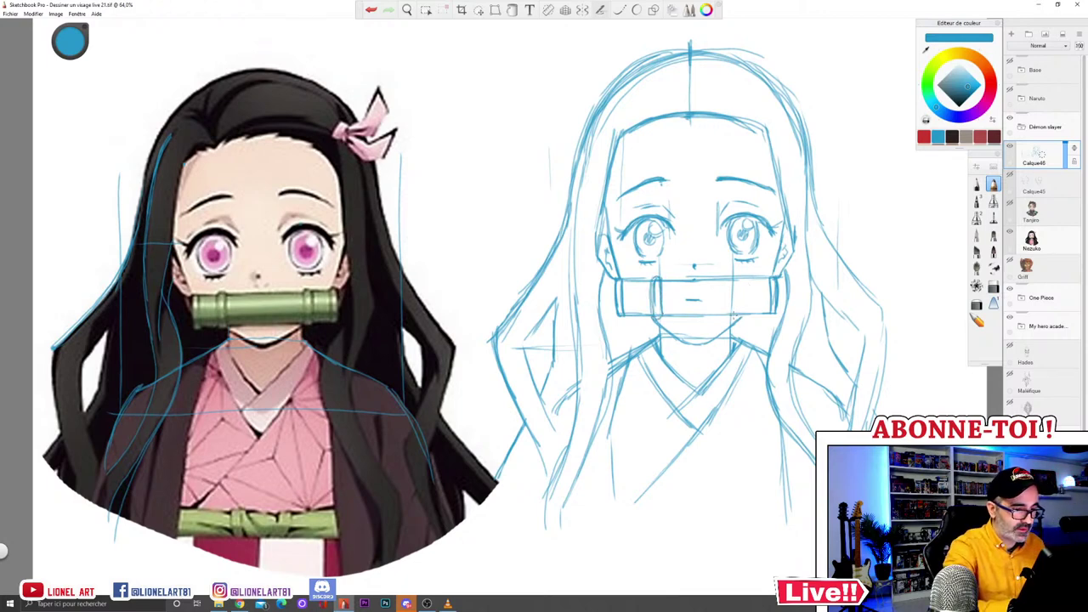
{"action": "mouse_move", "coordinate": [733, 316]}
{"action": "left_mouse_down"}
{"action": "mouse_move", "coordinate": [741, 274]}
{"action": "mouse_move", "coordinate": [736, 318]}
{"action": "left_mouse_up"}
{"action": "left_click_drag", "start_coordinate": [741, 271], "coordinate": [741, 288]}
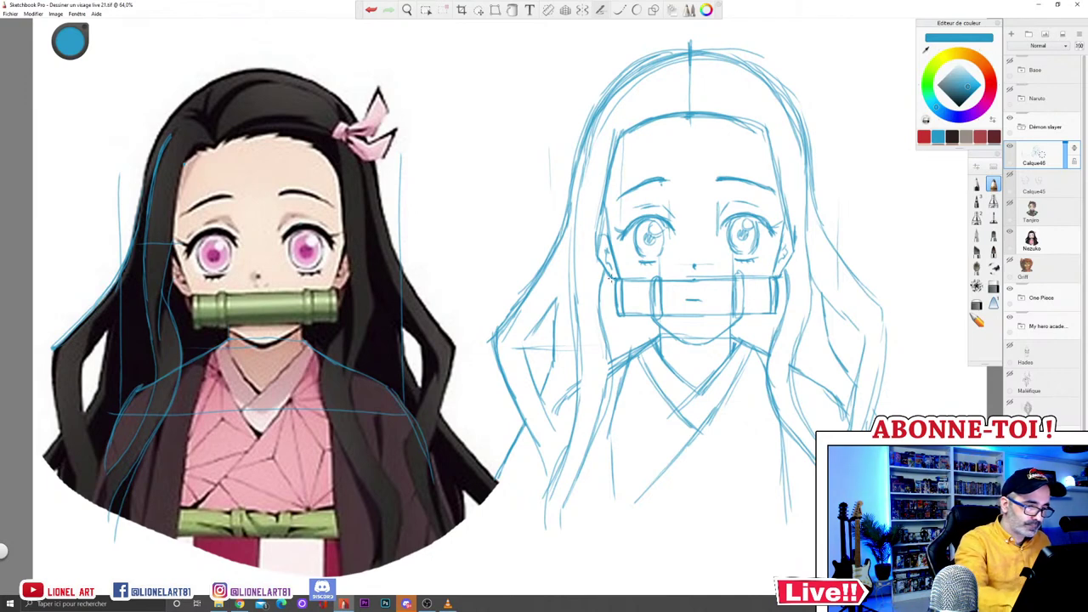
{"action": "left_click_drag", "start_coordinate": [602, 226], "coordinate": [598, 347]}
{"action": "left_click_drag", "start_coordinate": [787, 215], "coordinate": [796, 330]}
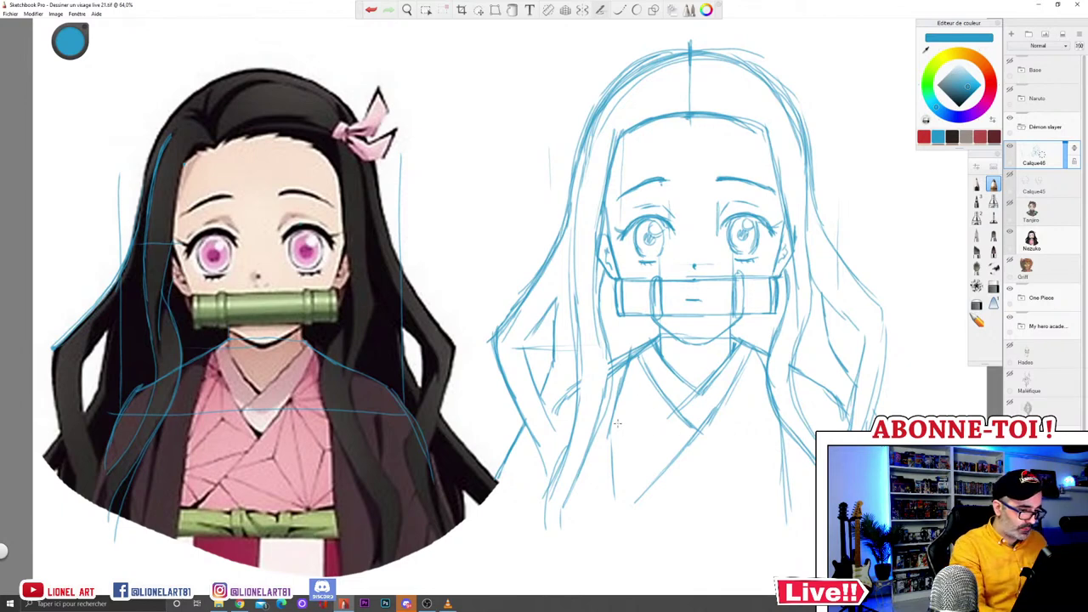
Step: Sketch the geometric kimono pattern beside both collar edges and start the lower edge of the large triangle on the overlapping panel
{"action": "left_click_drag", "start_coordinate": [615, 432], "coordinate": [646, 381]}
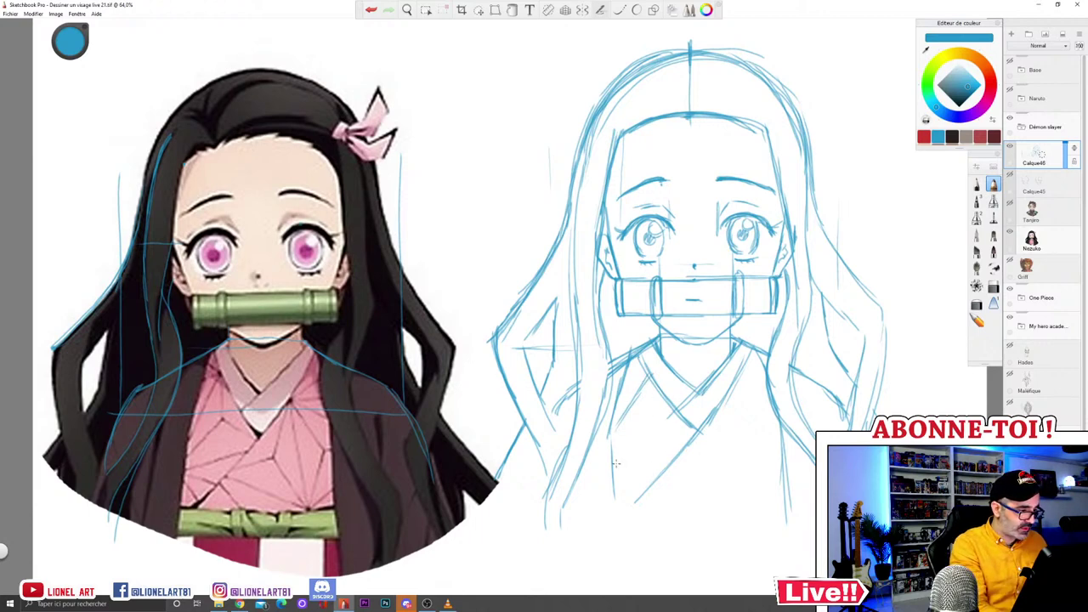
{"action": "left_click_drag", "start_coordinate": [615, 465], "coordinate": [684, 451]}
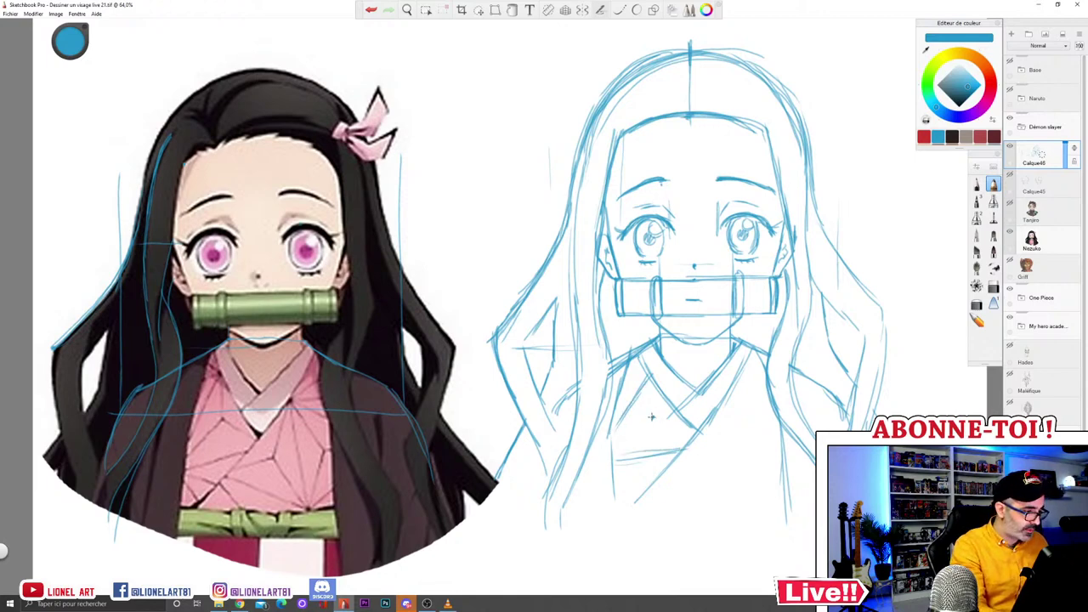
{"action": "left_click_drag", "start_coordinate": [650, 380], "coordinate": [652, 415]}
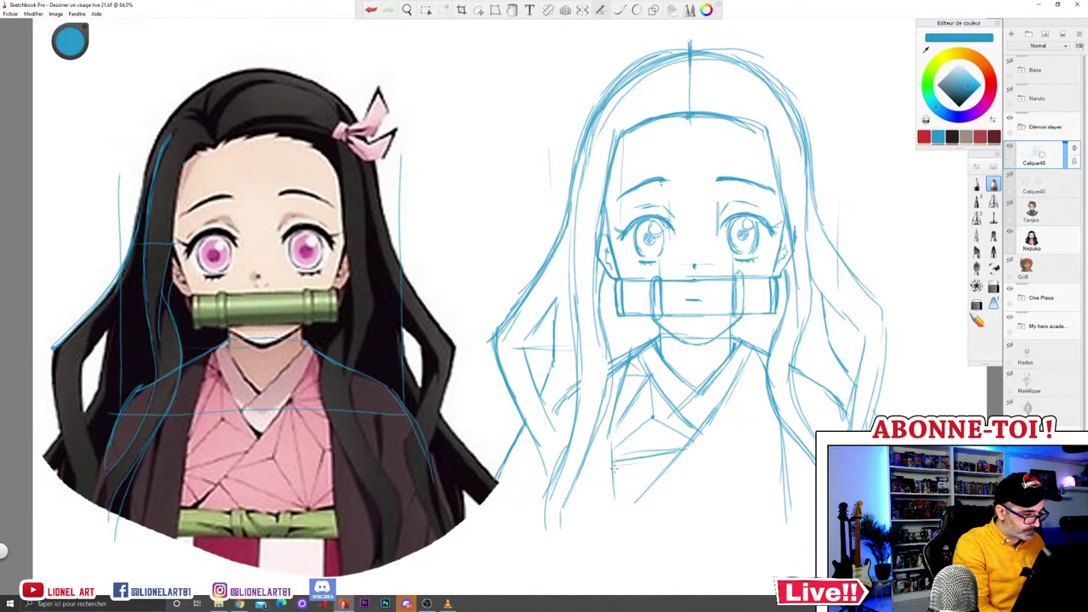
{"action": "left_click_drag", "start_coordinate": [613, 480], "coordinate": [636, 502]}
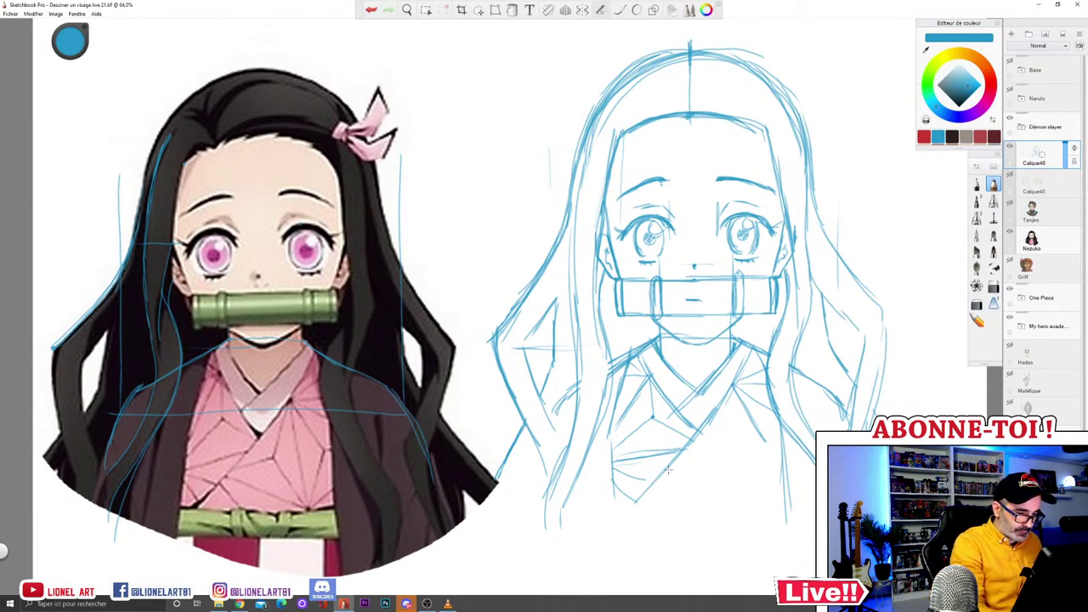
{"action": "left_click_drag", "start_coordinate": [669, 470], "coordinate": [733, 481]}
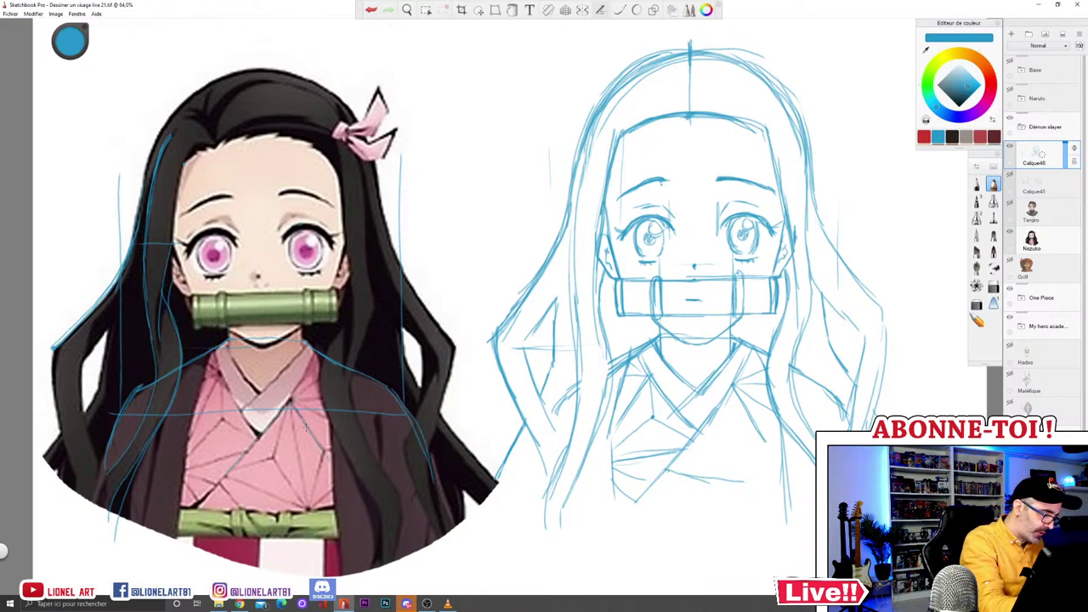
Step: Undo the last stroke on the reference, then trace the large triangle of the kimono pattern below its collar
{"action": "left_click", "coordinate": [372, 9]}
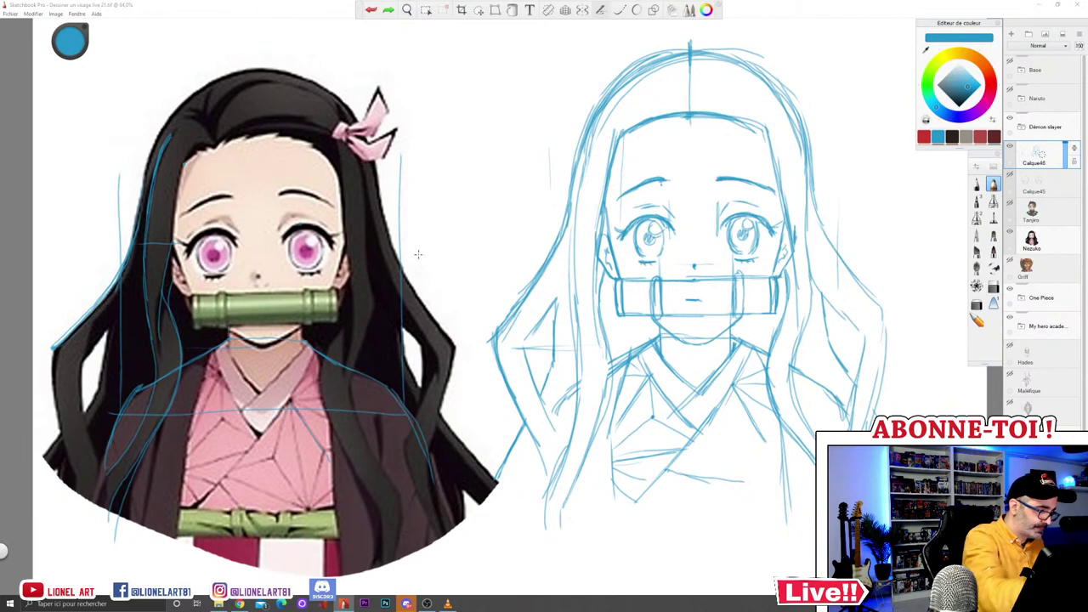
{"action": "left_click_drag", "start_coordinate": [291, 405], "coordinate": [308, 498]}
{"action": "left_click_drag", "start_coordinate": [261, 437], "coordinate": [226, 477]}
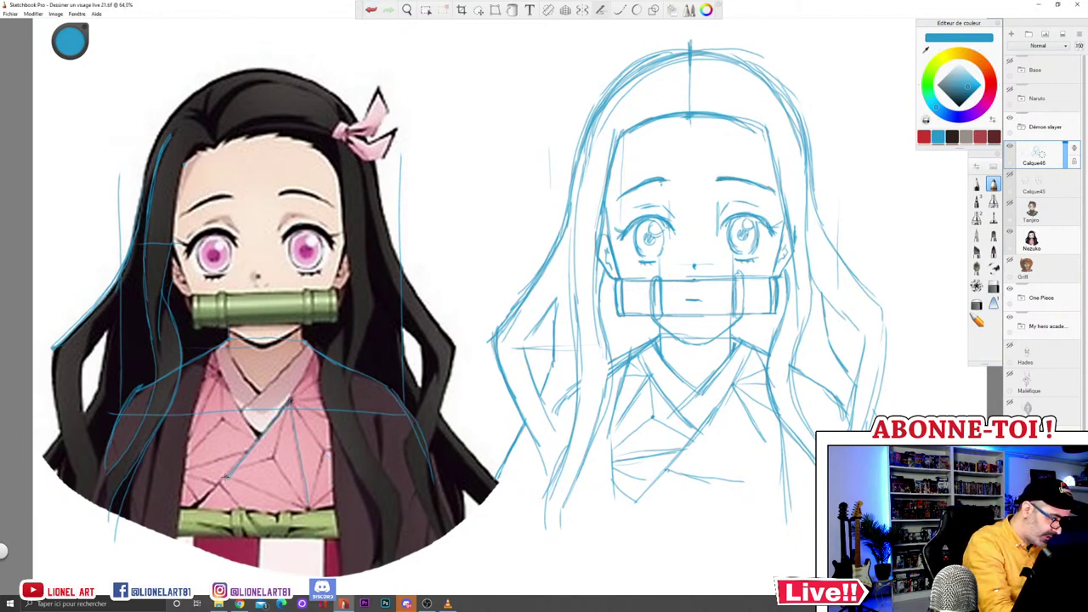
{"action": "left_click_drag", "start_coordinate": [230, 476], "coordinate": [306, 505]}
{"action": "left_click_drag", "start_coordinate": [231, 479], "coordinate": [292, 502]}
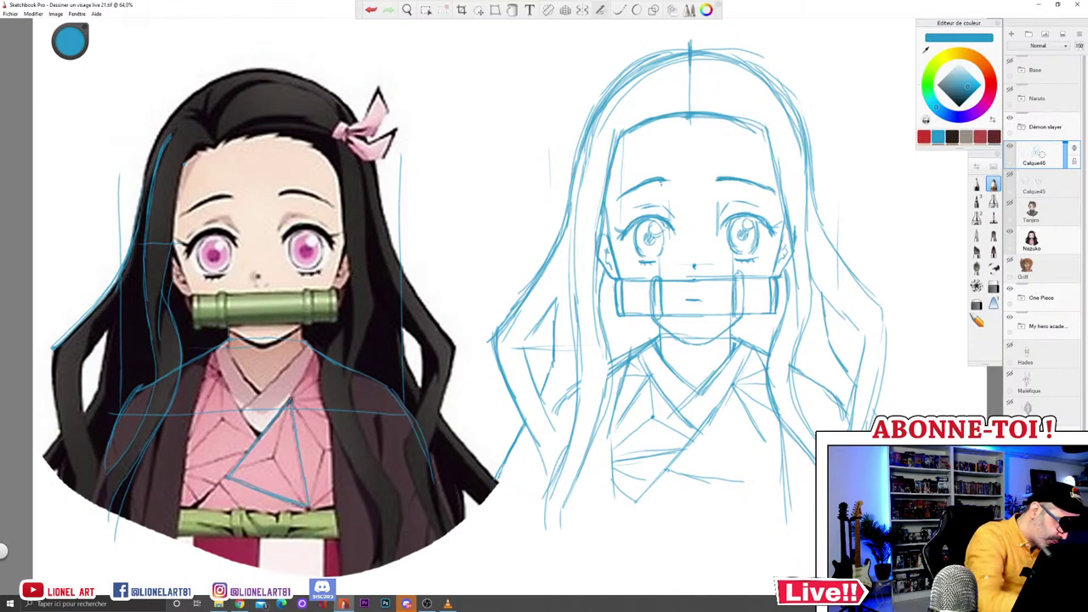
Step: Trace the pattern lines extending past the reference kimono's edge and the spokes meeting at the large triangle's centre
{"action": "left_click_drag", "start_coordinate": [333, 423], "coordinate": [352, 432]}
{"action": "left_click_drag", "start_coordinate": [335, 482], "coordinate": [360, 458]}
{"action": "left_click_drag", "start_coordinate": [337, 422], "coordinate": [361, 436]}
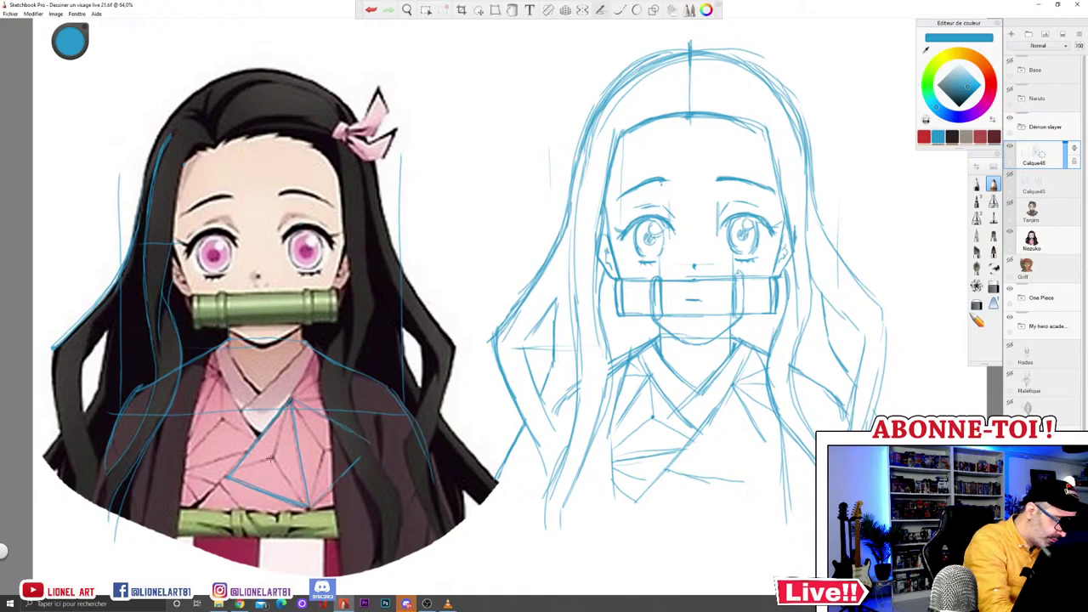
{"action": "left_click_drag", "start_coordinate": [273, 459], "coordinate": [290, 399]}
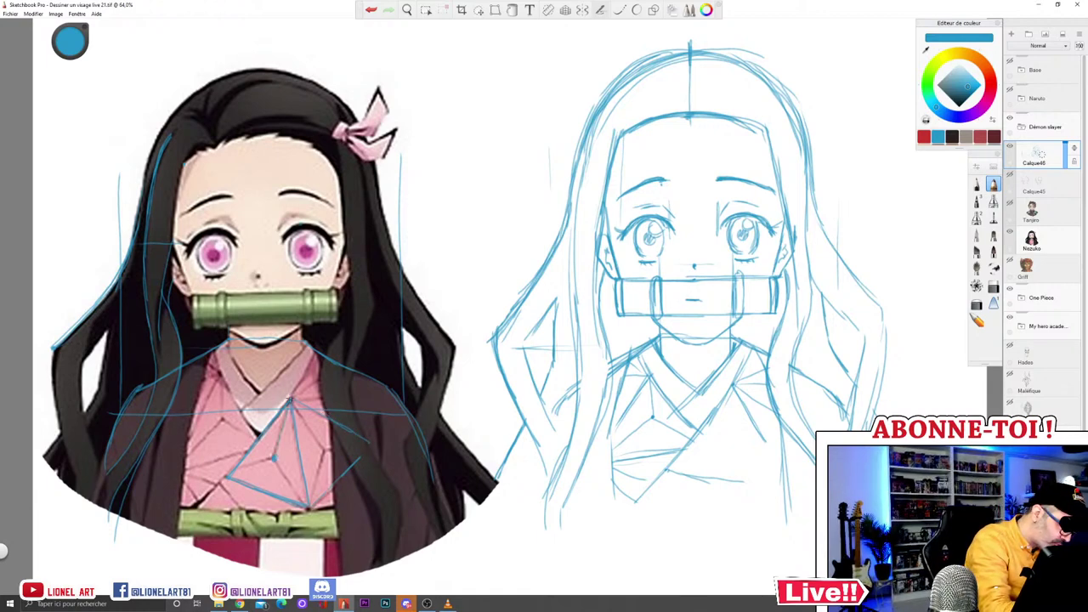
{"action": "left_click_drag", "start_coordinate": [227, 478], "coordinate": [273, 461]}
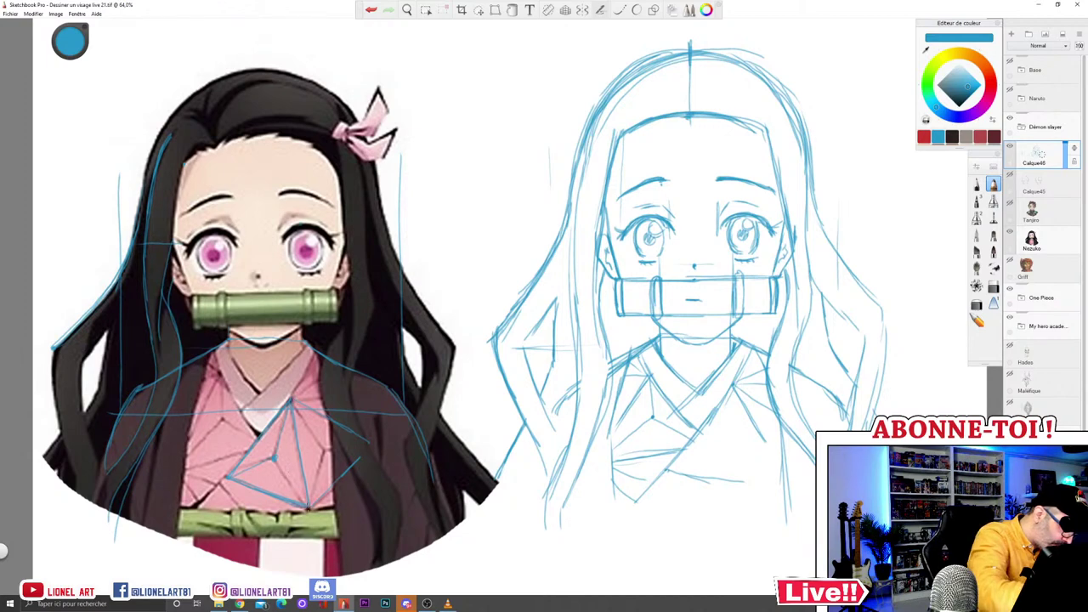
{"action": "left_click_drag", "start_coordinate": [302, 498], "coordinate": [308, 509]}
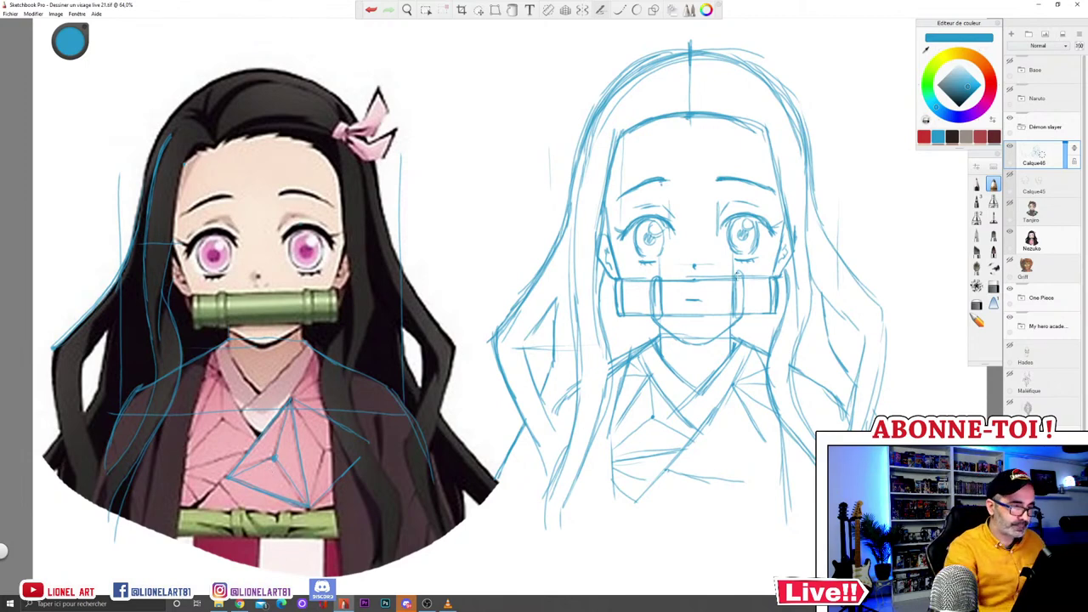
Step: Draw the large triangle with its inner spokes and the adjoining side lines on the new figure's overlapping kimono panel
{"action": "mouse_move", "coordinate": [733, 385]}
{"action": "left_mouse_down"}
{"action": "mouse_move", "coordinate": [745, 476]}
{"action": "mouse_move", "coordinate": [732, 390]}
{"action": "left_mouse_up"}
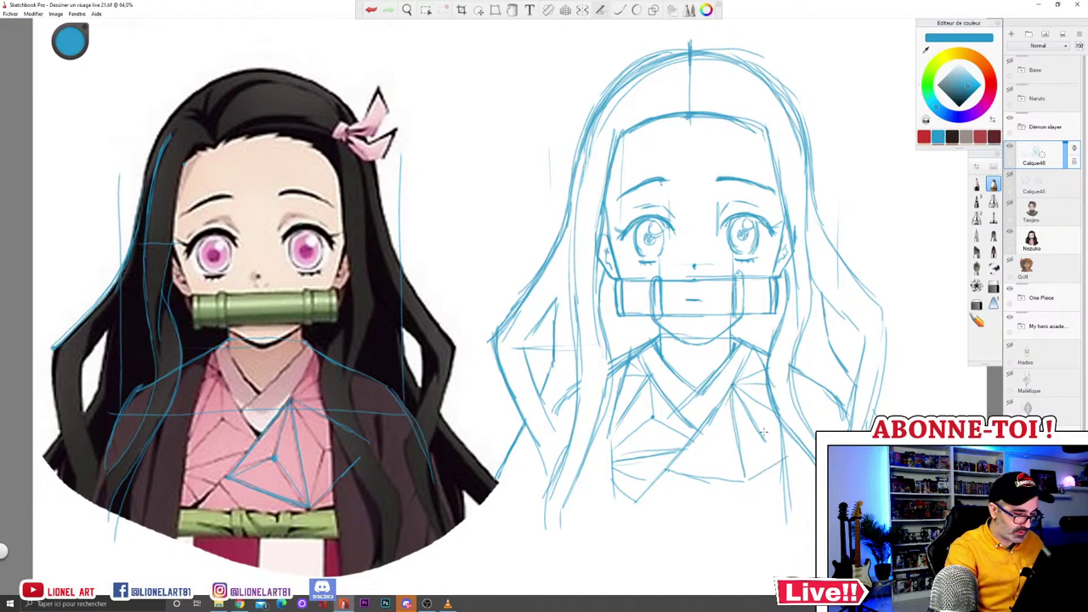
{"action": "mouse_move", "coordinate": [764, 433]}
{"action": "left_mouse_down"}
{"action": "mouse_move", "coordinate": [750, 474]}
{"action": "mouse_move", "coordinate": [784, 439]}
{"action": "left_mouse_up"}
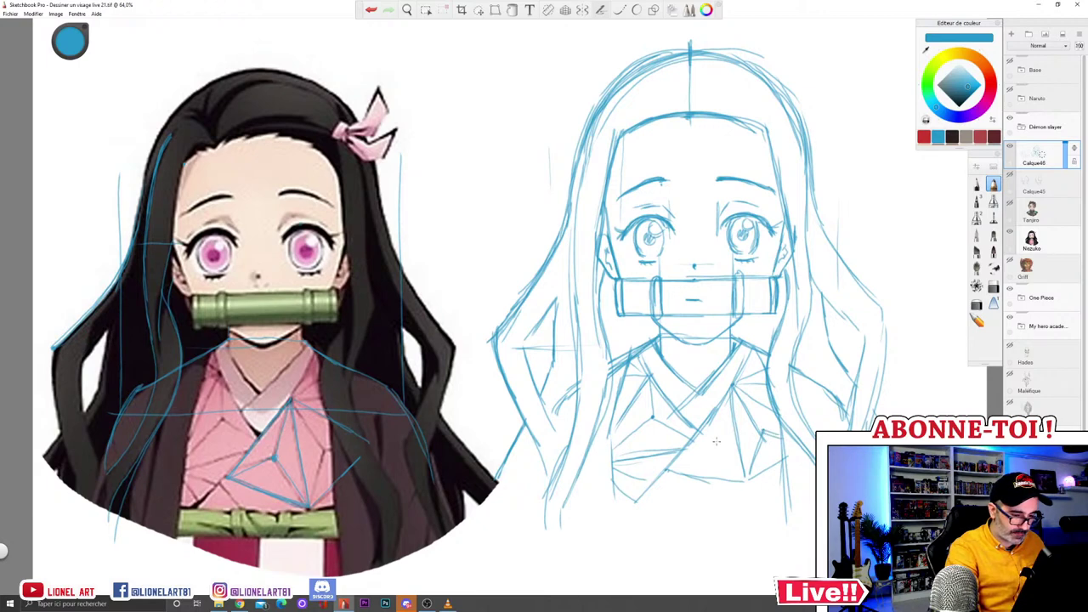
{"action": "mouse_move", "coordinate": [733, 388]}
{"action": "left_mouse_down"}
{"action": "mouse_move", "coordinate": [706, 448]}
{"action": "mouse_move", "coordinate": [671, 469]}
{"action": "left_mouse_up"}
{"action": "left_click_drag", "start_coordinate": [715, 437], "coordinate": [742, 477]}
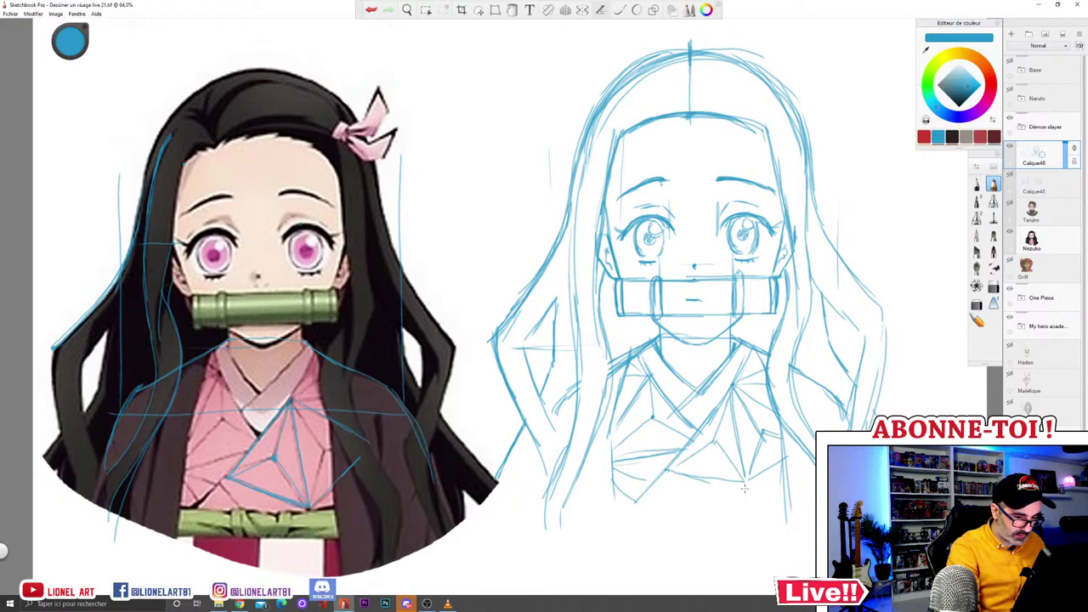
Step: Add the downward-pointing triangle with its spokes and the lower rays to the new figure's kimono pattern
{"action": "mouse_move", "coordinate": [668, 470]}
{"action": "left_mouse_down"}
{"action": "mouse_move", "coordinate": [738, 480]}
{"action": "mouse_move", "coordinate": [698, 530]}
{"action": "left_mouse_up"}
{"action": "left_click_drag", "start_coordinate": [748, 481], "coordinate": [714, 541]}
{"action": "mouse_move", "coordinate": [675, 472]}
{"action": "left_mouse_down"}
{"action": "mouse_move", "coordinate": [708, 498]}
{"action": "mouse_move", "coordinate": [747, 483]}
{"action": "mouse_move", "coordinate": [706, 539]}
{"action": "left_mouse_up"}
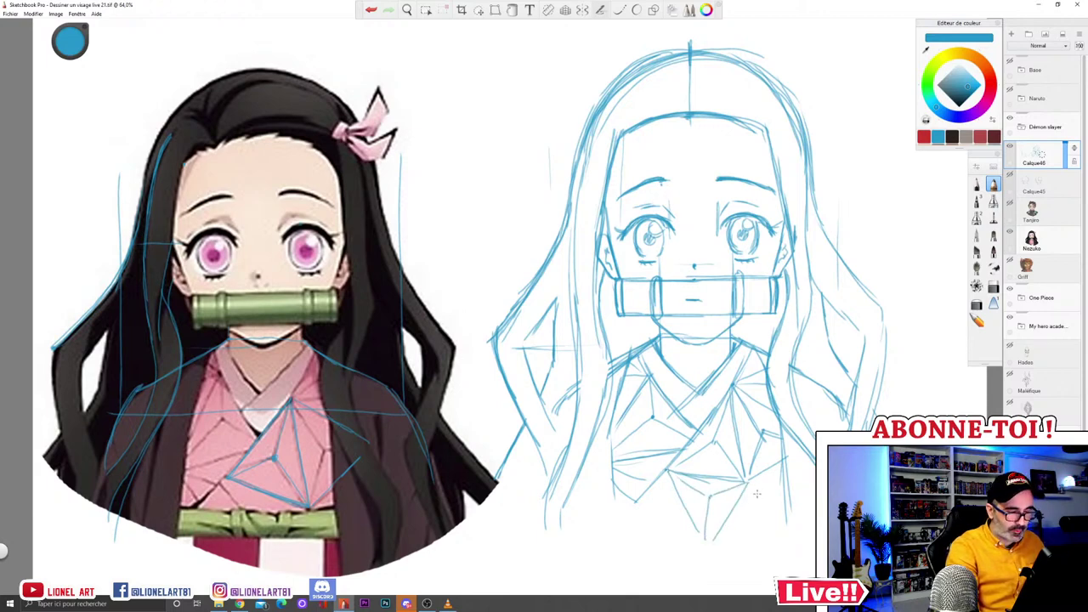
{"action": "mouse_move", "coordinate": [750, 485]}
{"action": "left_mouse_down"}
{"action": "mouse_move", "coordinate": [779, 508]}
{"action": "mouse_move", "coordinate": [750, 482]}
{"action": "mouse_move", "coordinate": [750, 526]}
{"action": "left_mouse_up"}
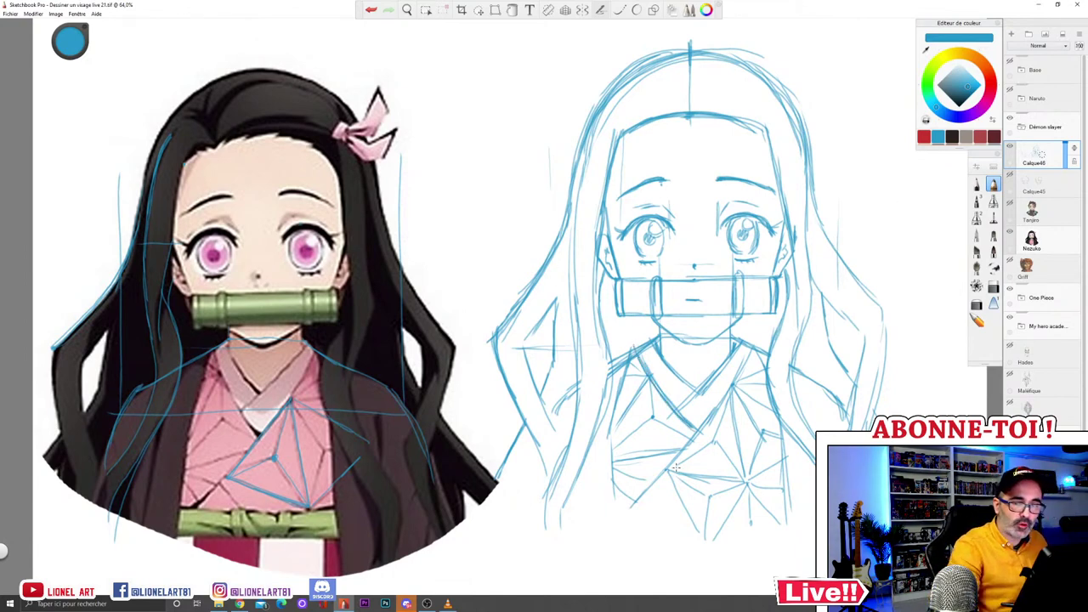
Step: Add a new layer above the Calque46 sketch layer and set the drawing colour to black
{"action": "left_click", "coordinate": [993, 287]}
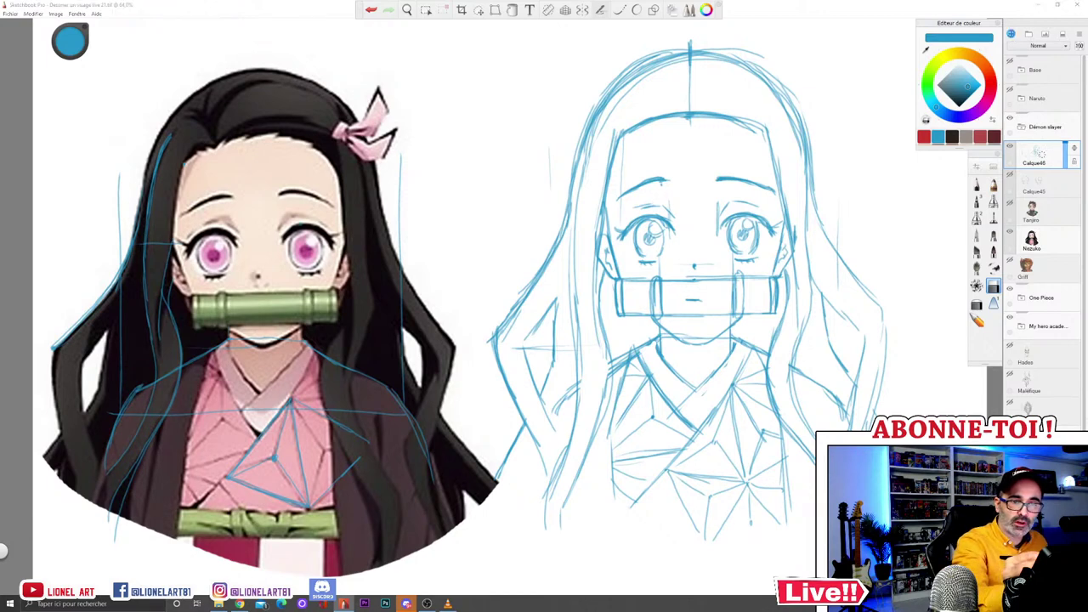
{"action": "left_click", "coordinate": [1011, 34]}
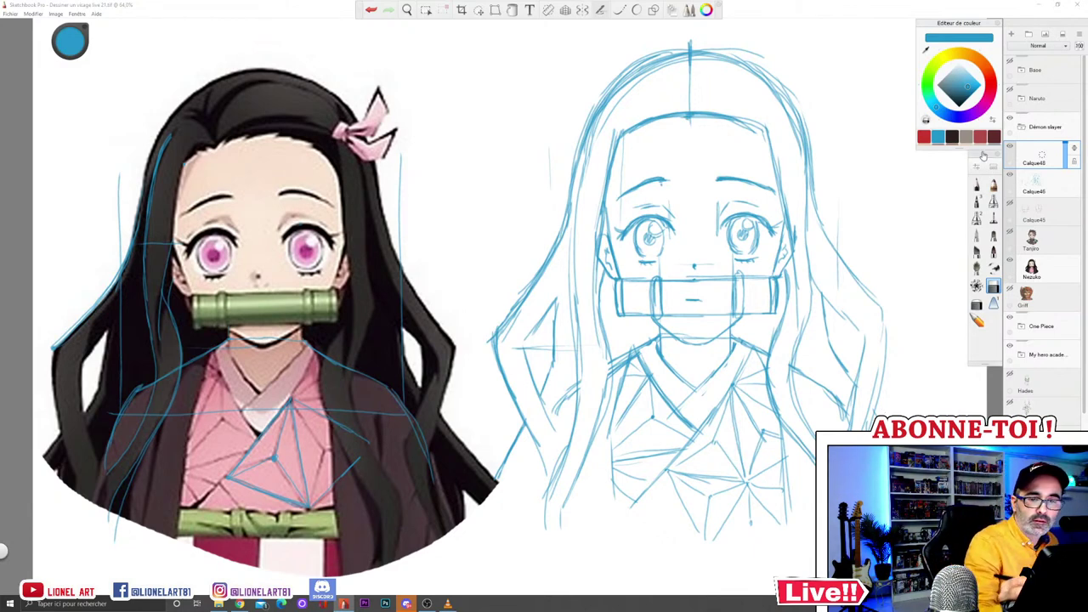
{"action": "left_click", "coordinate": [953, 137]}
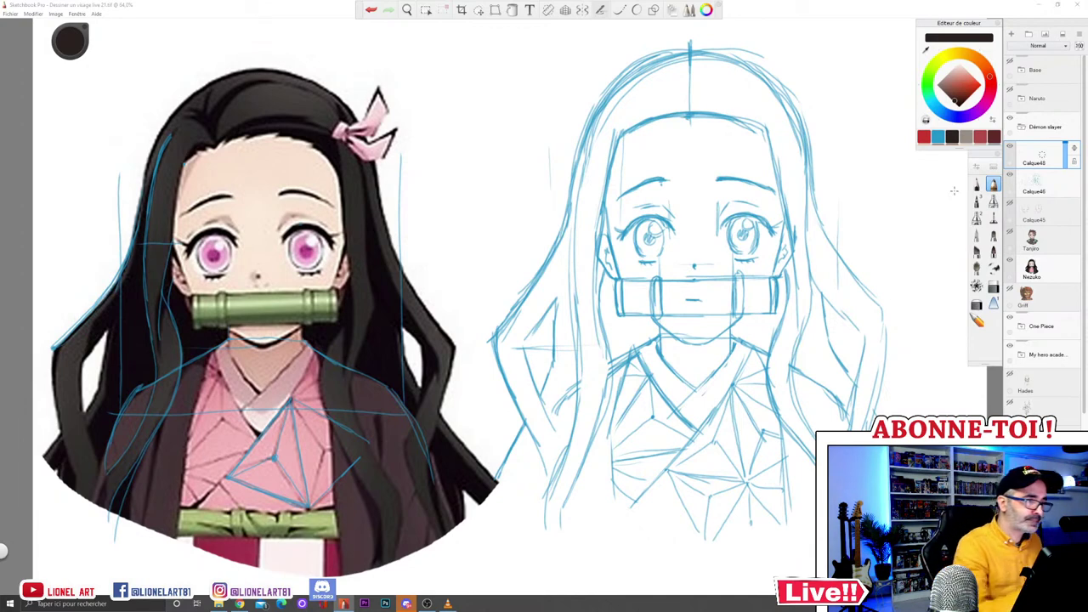
Step: Return to the Calque46 layer in blue and draw a vertical guide from the reference's hair parting down to the eye
{"action": "left_click", "coordinate": [1044, 189]}
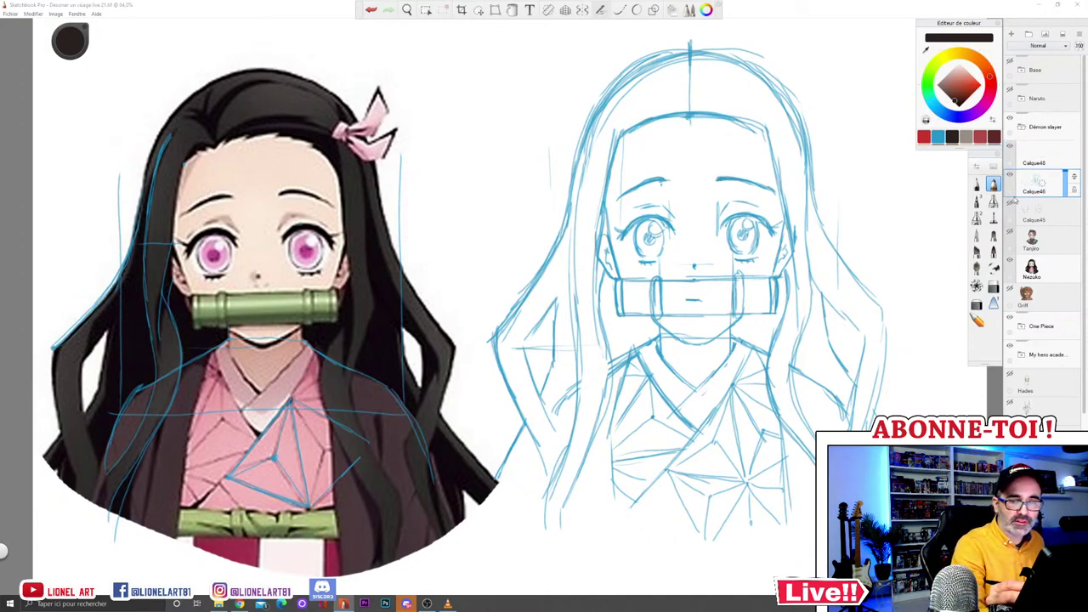
{"action": "left_click", "coordinate": [938, 137]}
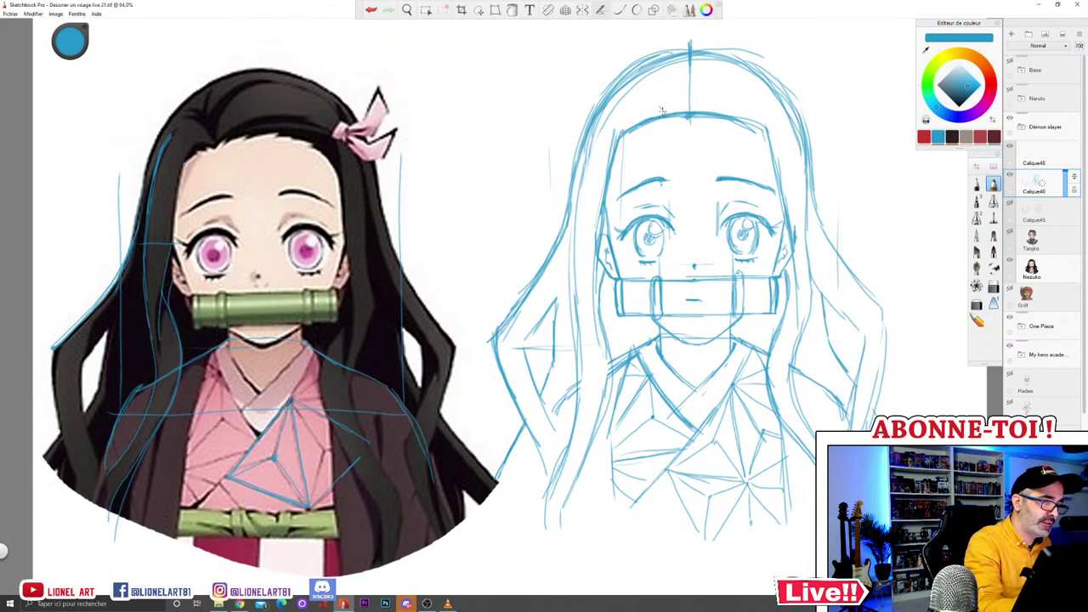
{"action": "left_click_drag", "start_coordinate": [215, 149], "coordinate": [214, 228]}
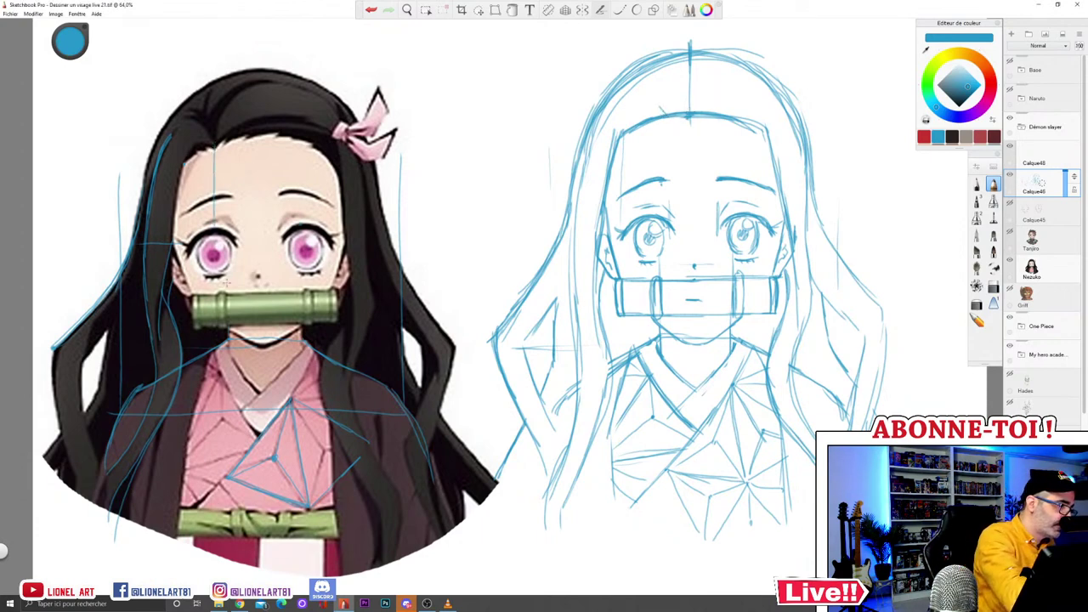
Step: Sketch the hair parting and the swept-back strands above the new figure's forehead
{"action": "mouse_move", "coordinate": [637, 100]}
{"action": "left_mouse_down"}
{"action": "mouse_move", "coordinate": [661, 116]}
{"action": "mouse_move", "coordinate": [643, 92]}
{"action": "mouse_move", "coordinate": [653, 115]}
{"action": "left_mouse_up"}
{"action": "mouse_move", "coordinate": [687, 63]}
{"action": "left_mouse_down"}
{"action": "mouse_move", "coordinate": [655, 97]}
{"action": "mouse_move", "coordinate": [654, 123]}
{"action": "mouse_move", "coordinate": [614, 132]}
{"action": "mouse_move", "coordinate": [685, 109]}
{"action": "left_mouse_up"}
{"action": "left_click_drag", "start_coordinate": [695, 112], "coordinate": [771, 133]}
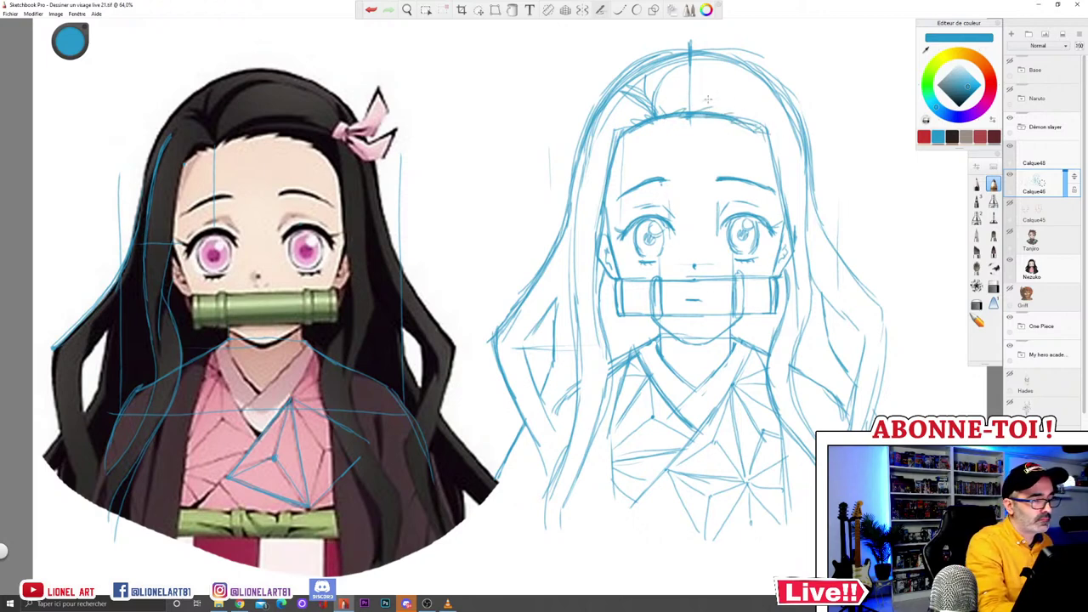
{"action": "left_click_drag", "start_coordinate": [717, 102], "coordinate": [782, 126]}
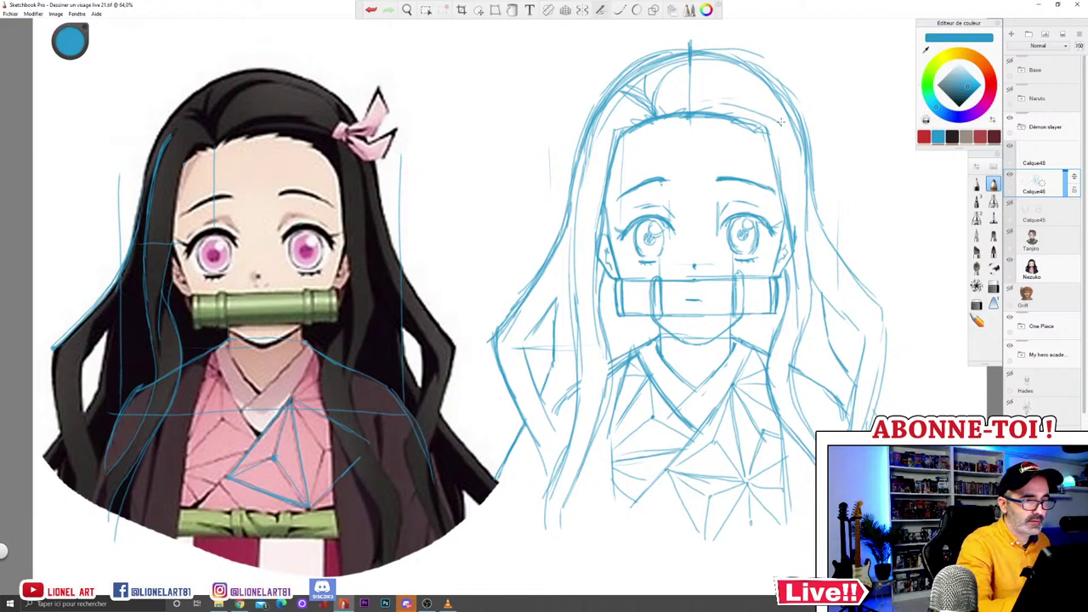
Step: Draw the hair ribbon's knot and pointed tails at the side of the new figure's head, with strands running into it
{"action": "mouse_move", "coordinate": [778, 122]}
{"action": "left_mouse_down"}
{"action": "mouse_move", "coordinate": [783, 130]}
{"action": "mouse_move", "coordinate": [789, 113]}
{"action": "left_mouse_up"}
{"action": "left_click_drag", "start_coordinate": [761, 70], "coordinate": [796, 111]}
{"action": "left_click_drag", "start_coordinate": [730, 57], "coordinate": [796, 109]}
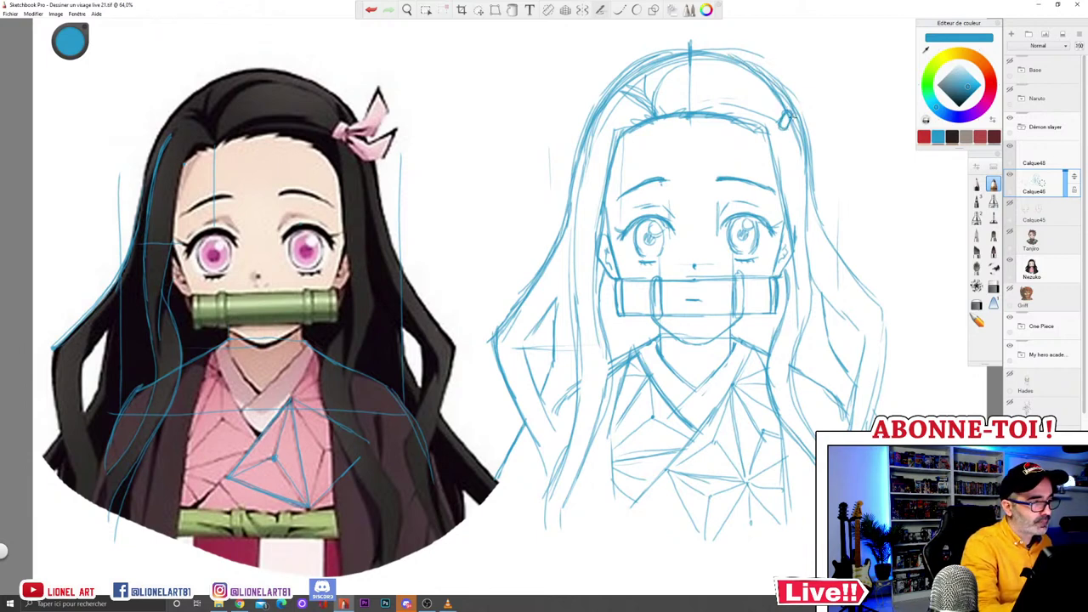
{"action": "mouse_move", "coordinate": [830, 85]}
{"action": "left_mouse_down"}
{"action": "mouse_move", "coordinate": [802, 117]}
{"action": "mouse_move", "coordinate": [835, 108]}
{"action": "mouse_move", "coordinate": [801, 116]}
{"action": "mouse_move", "coordinate": [813, 124]}
{"action": "mouse_move", "coordinate": [801, 114]}
{"action": "mouse_move", "coordinate": [837, 103]}
{"action": "left_mouse_up"}
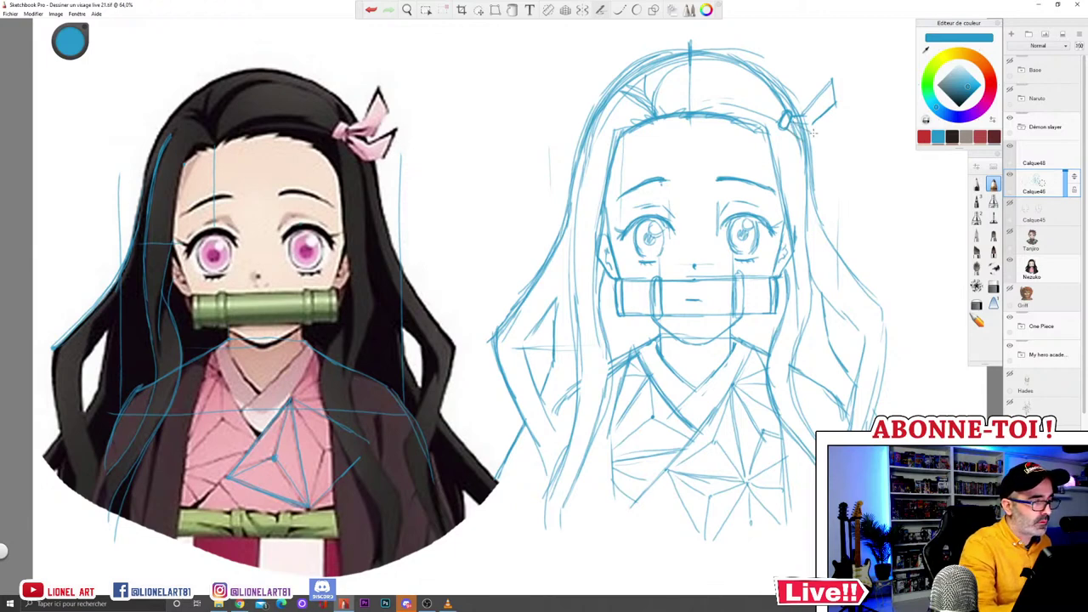
{"action": "mouse_move", "coordinate": [789, 129]}
{"action": "left_mouse_down"}
{"action": "mouse_move", "coordinate": [804, 147]}
{"action": "mouse_move", "coordinate": [829, 146]}
{"action": "mouse_move", "coordinate": [800, 140]}
{"action": "mouse_move", "coordinate": [812, 116]}
{"action": "mouse_move", "coordinate": [803, 135]}
{"action": "mouse_move", "coordinate": [813, 141]}
{"action": "left_mouse_up"}
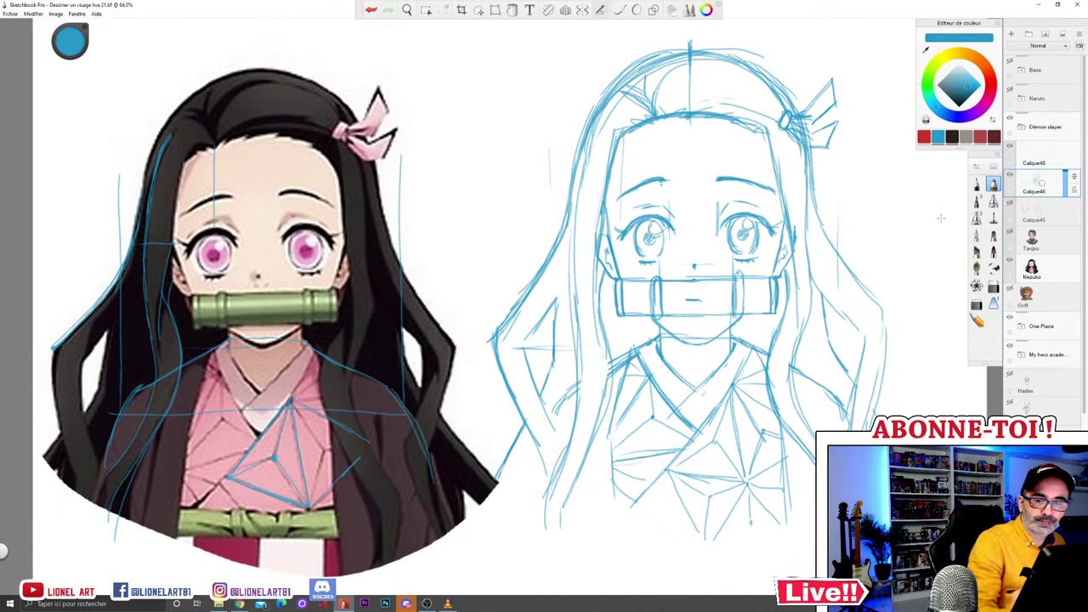
Step: Lower the Calque46 sketch layer's opacity to about 42 and switch to the empty layer above it with black as the drawing colour
{"action": "left_click_drag", "start_coordinate": [1073, 178], "coordinate": [1065, 189]}
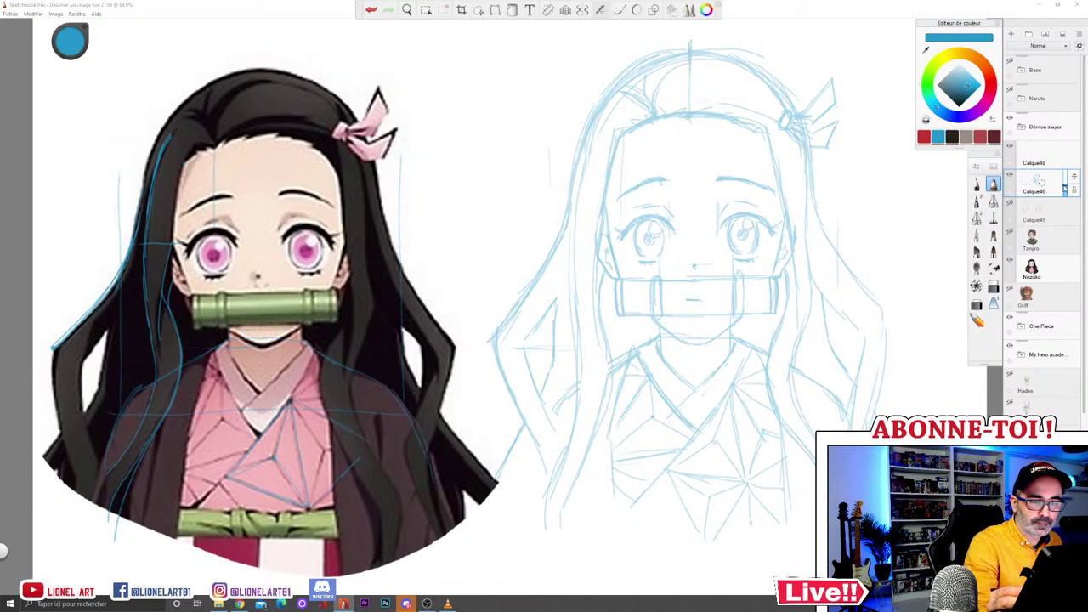
{"action": "left_click", "coordinate": [1013, 161]}
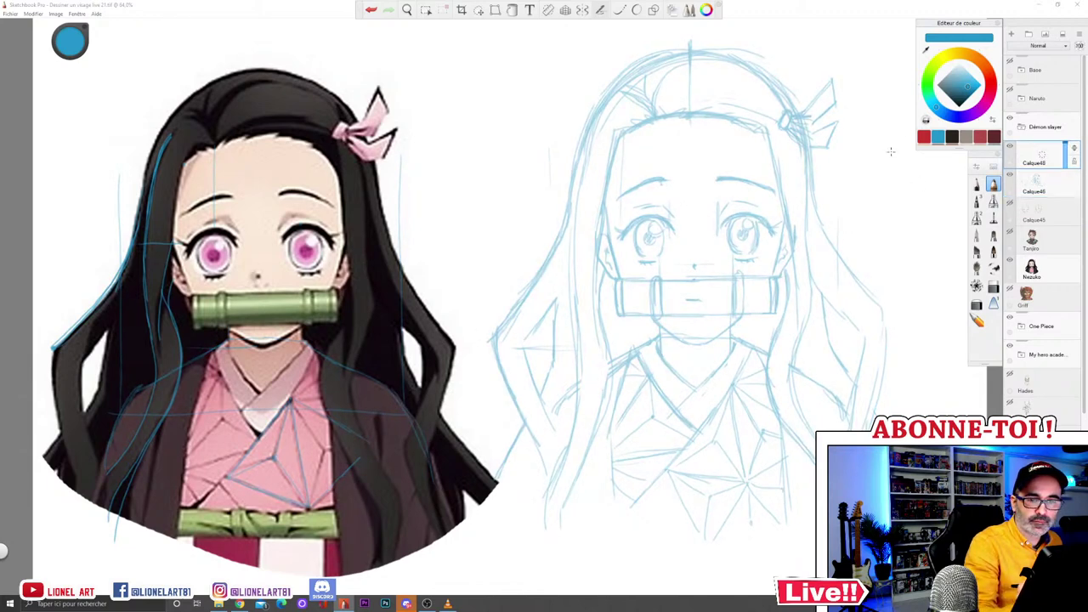
{"action": "left_click", "coordinate": [953, 138]}
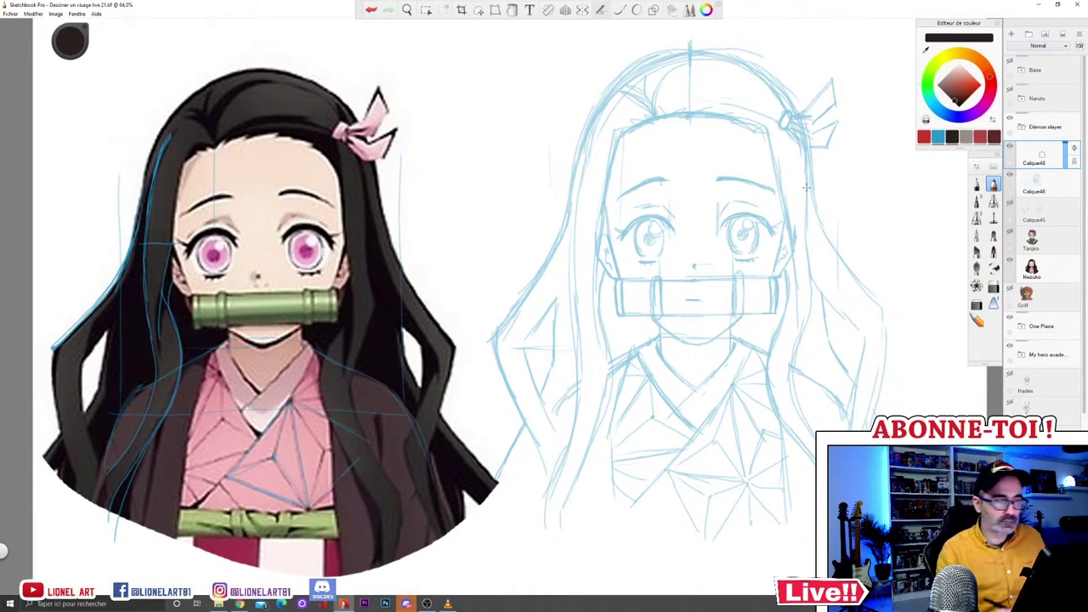
{"action": "mouse_move", "coordinate": [616, 209]}
{"action": "left_mouse_down"}
{"action": "mouse_move", "coordinate": [636, 230]}
{"action": "mouse_move", "coordinate": [629, 238]}
{"action": "left_mouse_up"}
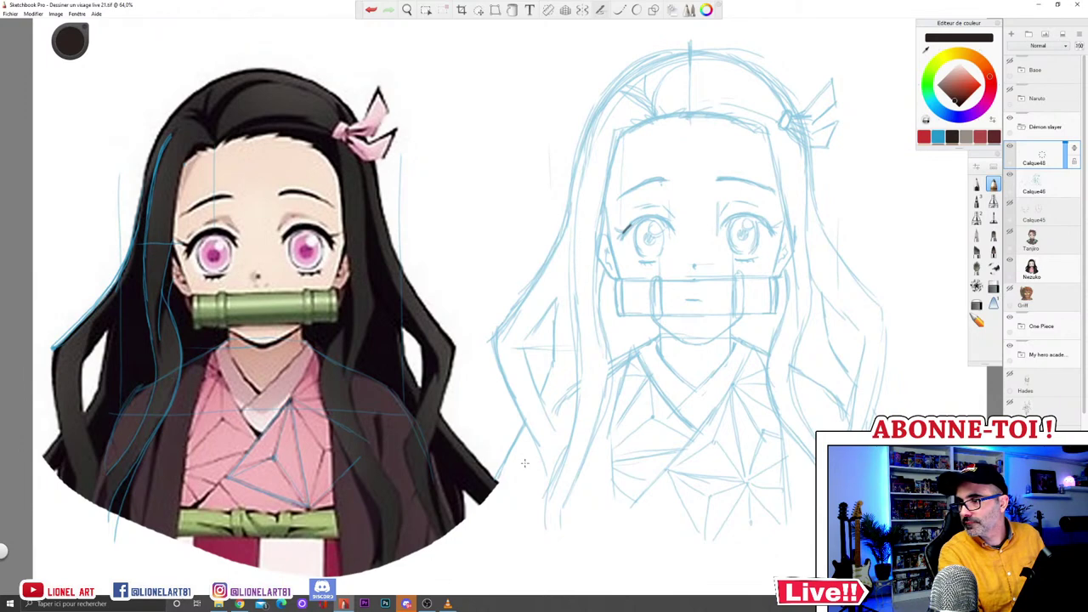
{"action": "left_click", "coordinate": [371, 9]}
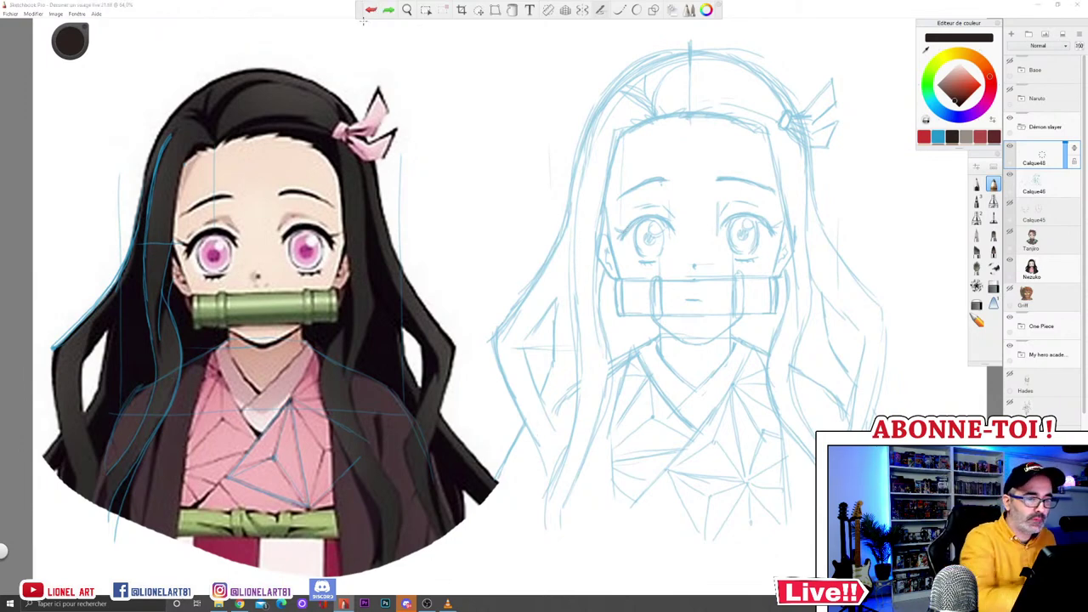
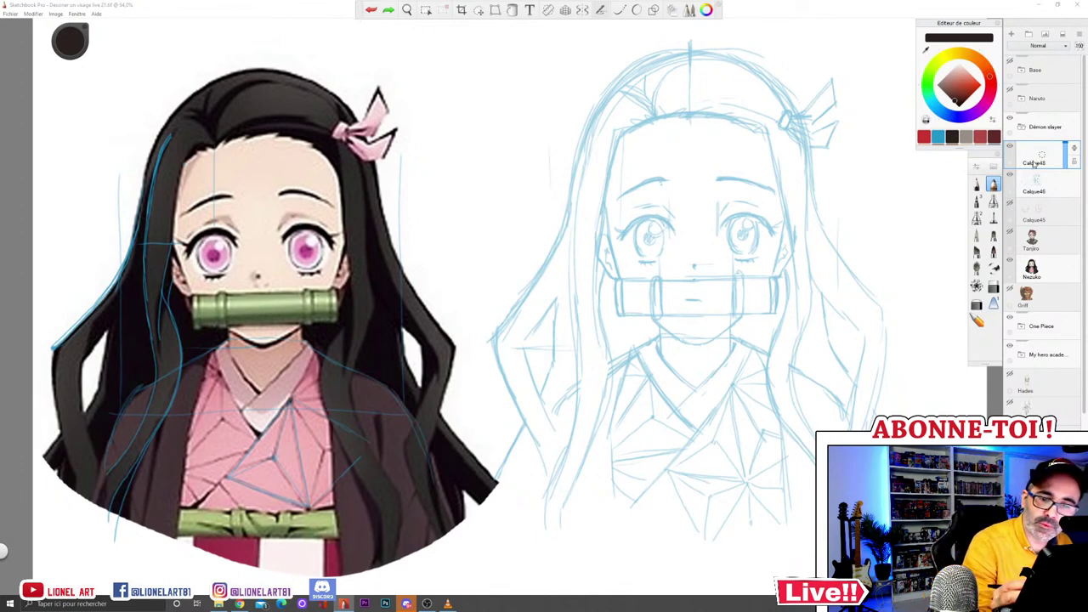
Step: Save the drawing and restore the blue Calque46 sketch layer to full opacity
{"action": "left_click", "coordinate": [10, 13]}
{"action": "left_click", "coordinate": [34, 65]}
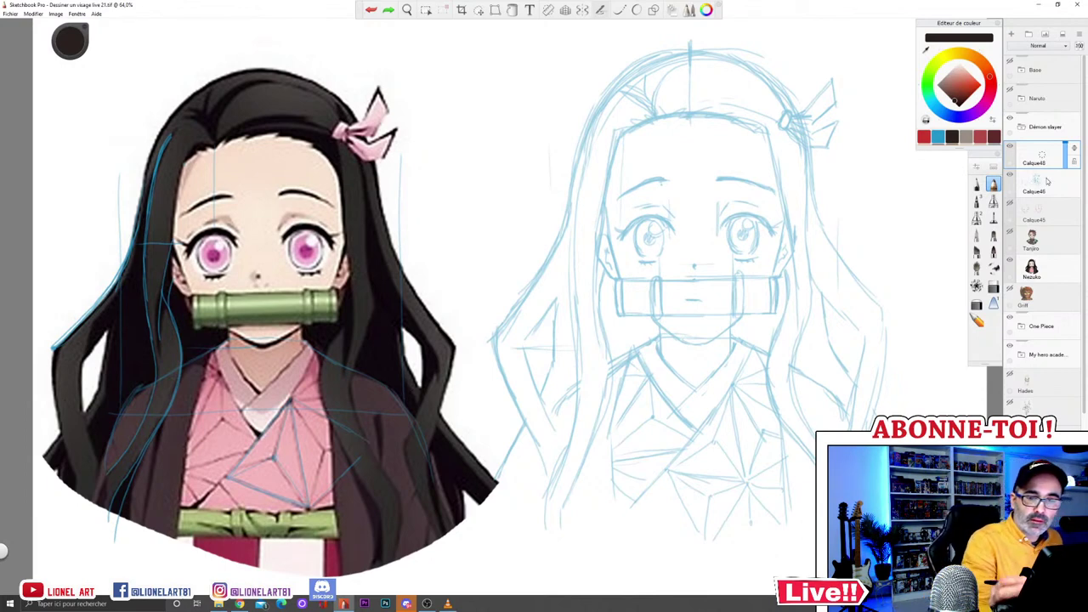
{"action": "left_click", "coordinate": [1012, 177]}
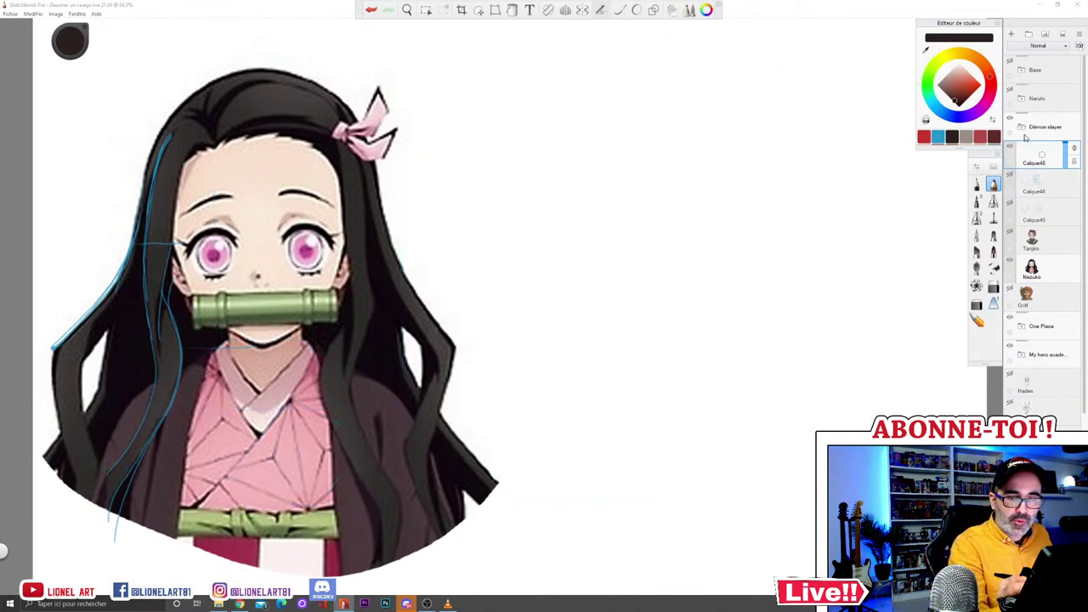
{"action": "left_click", "coordinate": [1011, 176]}
{"action": "left_click", "coordinate": [1051, 182]}
{"action": "left_click_drag", "start_coordinate": [1063, 188], "coordinate": [1062, 161]}
Step: Collapse and hide the Démon slayer layer group, and save the file
{"action": "left_click", "coordinate": [1021, 127]}
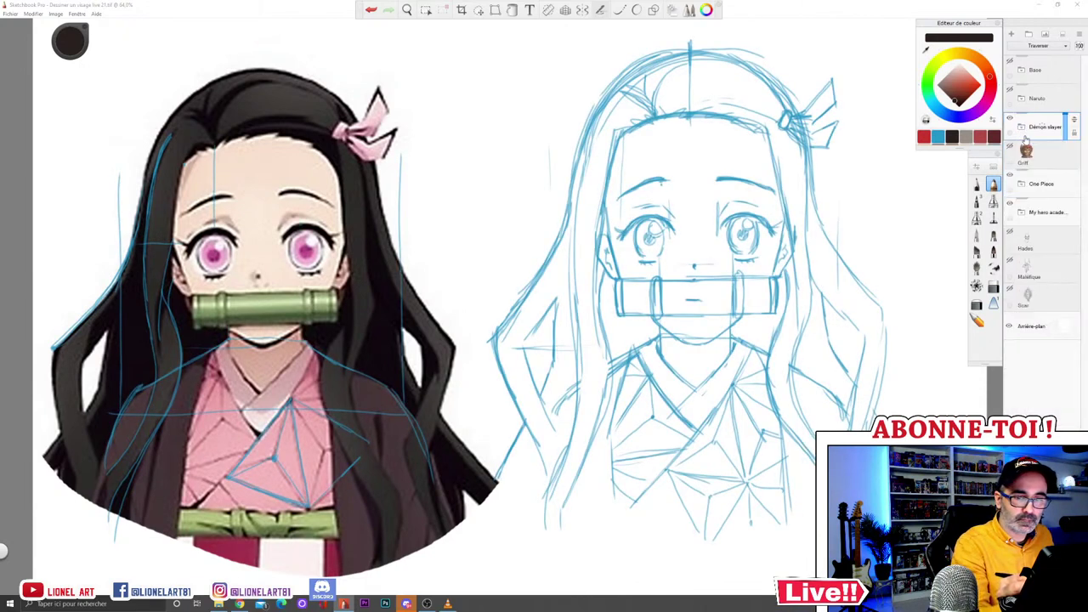
{"action": "left_click", "coordinate": [1011, 121]}
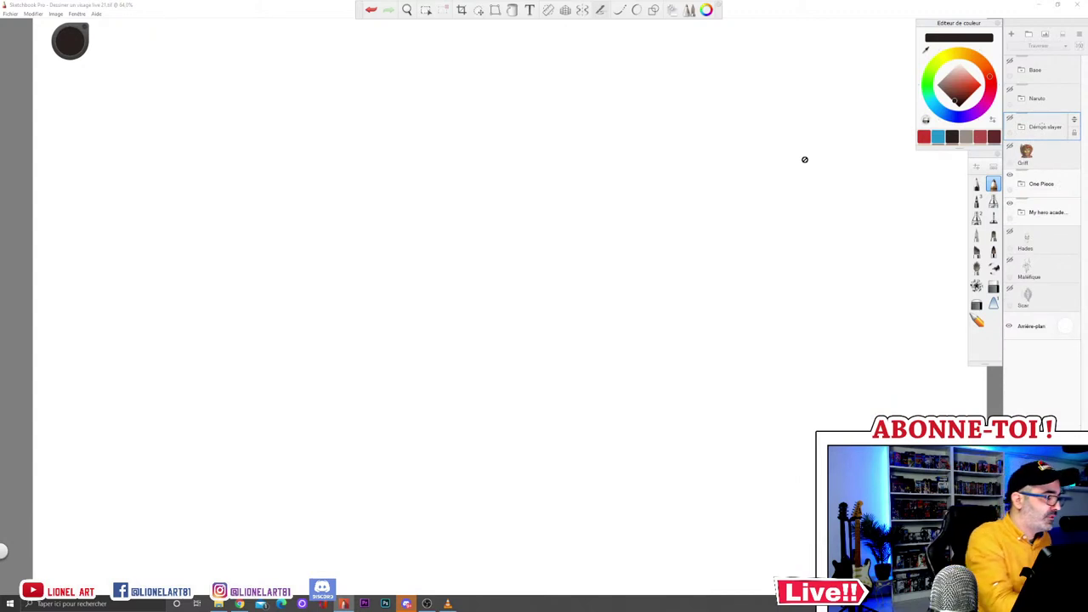
{"action": "left_click", "coordinate": [11, 14]}
{"action": "left_click", "coordinate": [51, 60]}
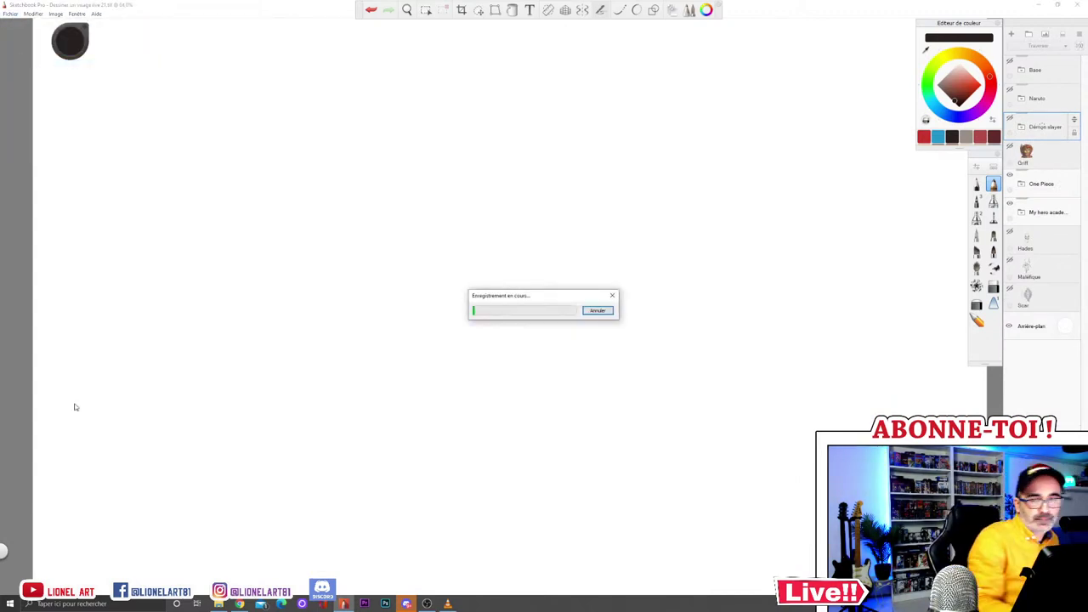
Step: Move the Naruto group below the Griff layer and add a new layer directly above the group
{"action": "left_click", "coordinate": [1072, 95]}
{"action": "left_click_drag", "start_coordinate": [1073, 95], "coordinate": [1035, 174]}
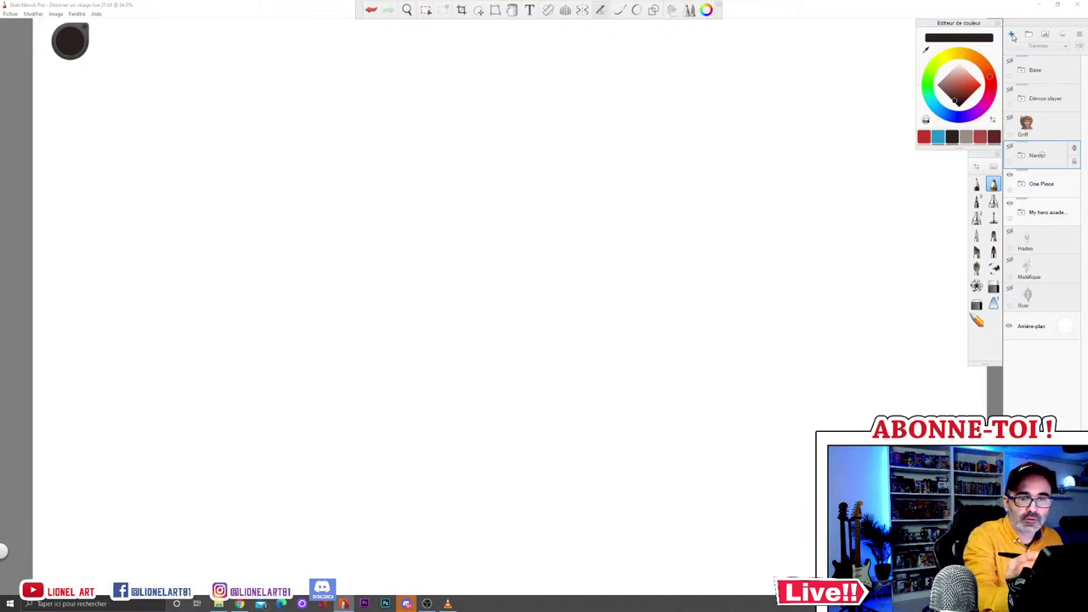
{"action": "left_click", "coordinate": [1013, 37]}
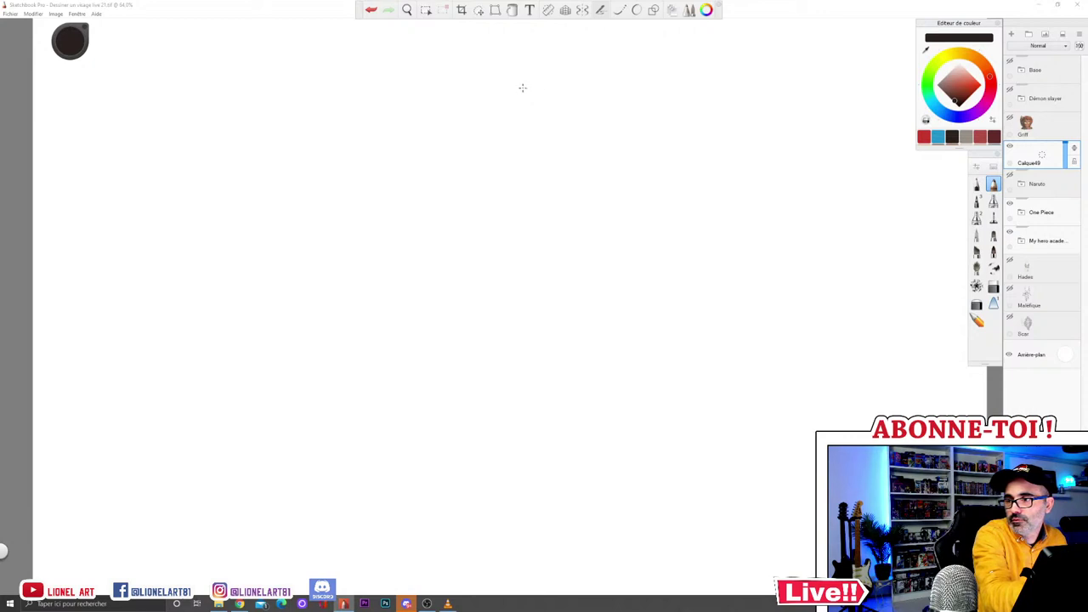
Step: Handwrite a vote tally with two strokes for N, three for M and four for D, and hide its layer
{"action": "left_click_drag", "start_coordinate": [523, 112], "coordinate": [524, 122]}
{"action": "left_click_drag", "start_coordinate": [525, 112], "coordinate": [525, 152]}
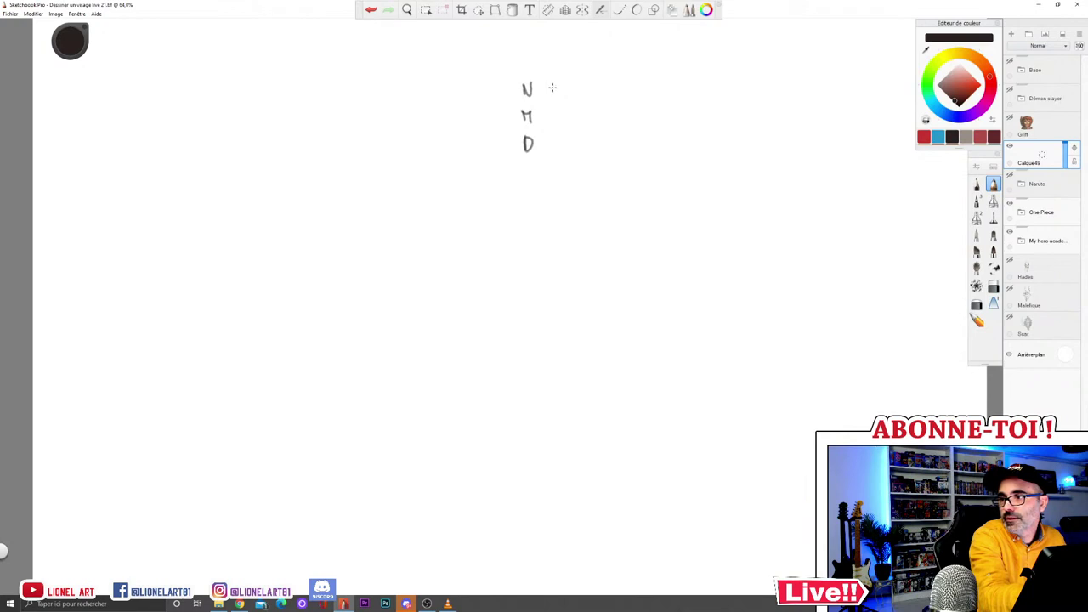
{"action": "left_click_drag", "start_coordinate": [548, 141], "coordinate": [548, 150]}
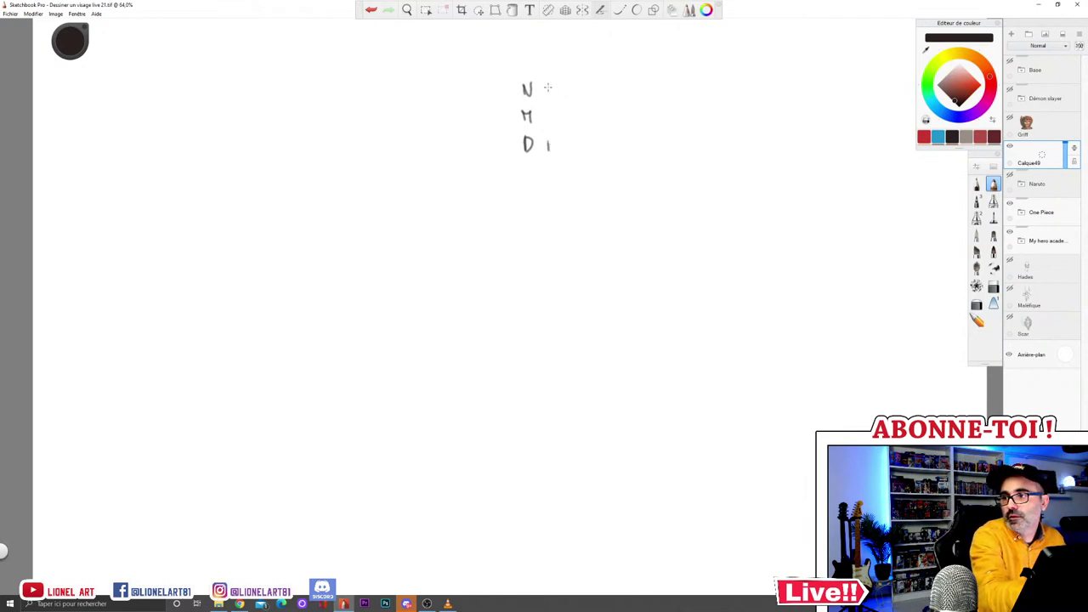
{"action": "left_click_drag", "start_coordinate": [547, 111], "coordinate": [547, 122]}
{"action": "left_click_drag", "start_coordinate": [547, 82], "coordinate": [550, 95]}
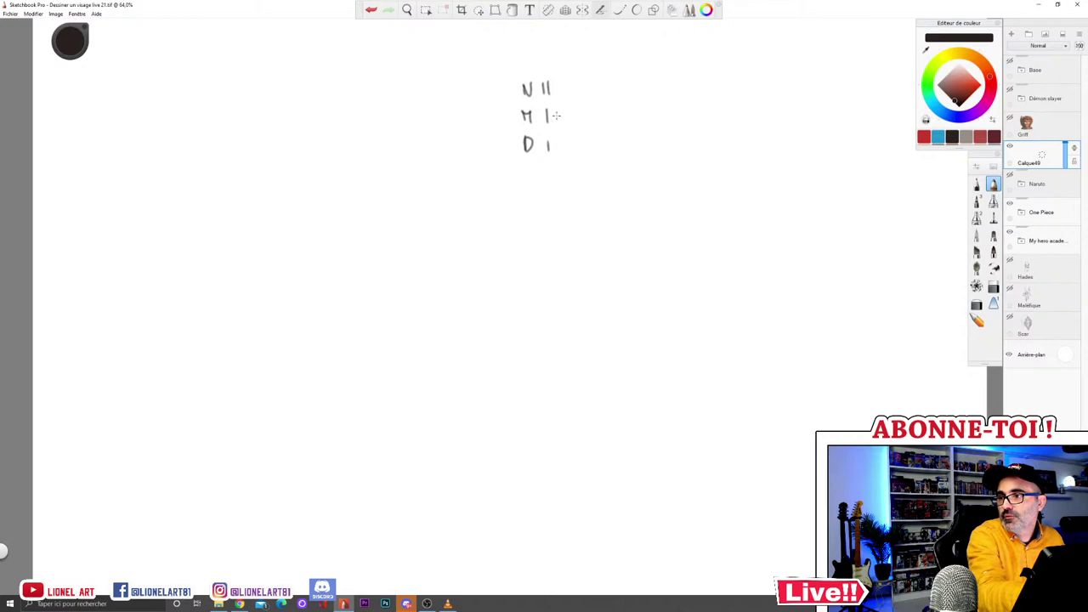
{"action": "left_click_drag", "start_coordinate": [554, 138], "coordinate": [555, 151]}
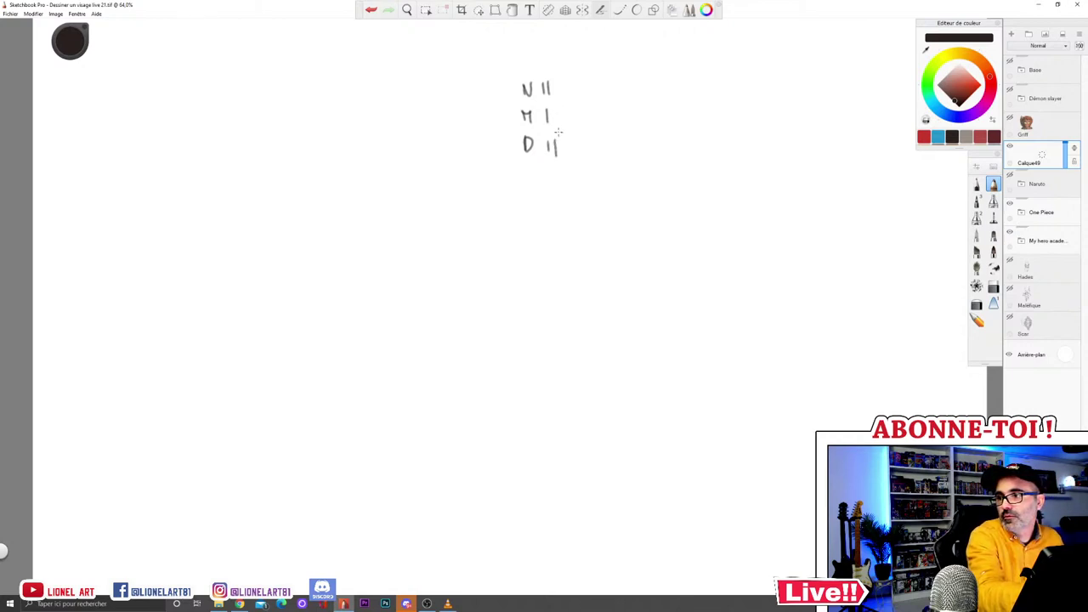
{"action": "left_click_drag", "start_coordinate": [562, 138], "coordinate": [562, 153]}
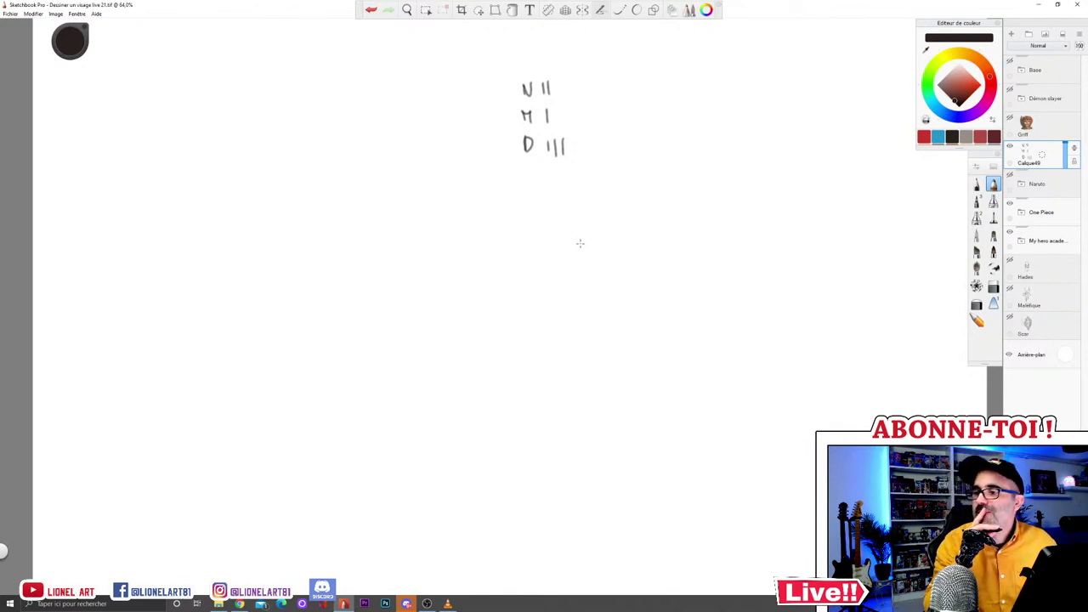
{"action": "left_click_drag", "start_coordinate": [572, 137], "coordinate": [572, 153]}
{"action": "left_click_drag", "start_coordinate": [557, 108], "coordinate": [564, 123]}
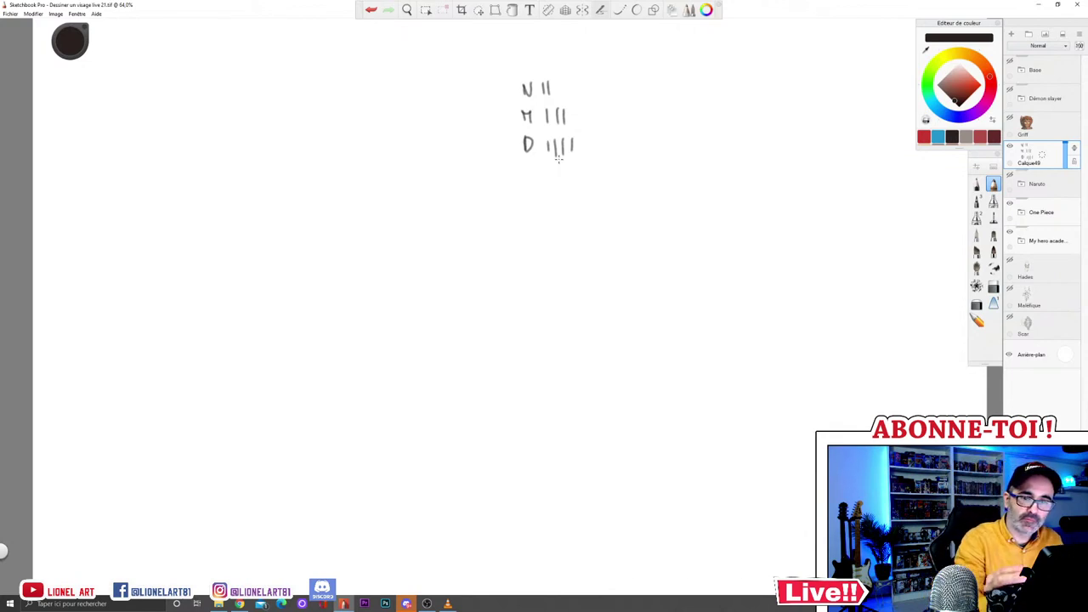
{"action": "left_click", "coordinate": [1010, 147]}
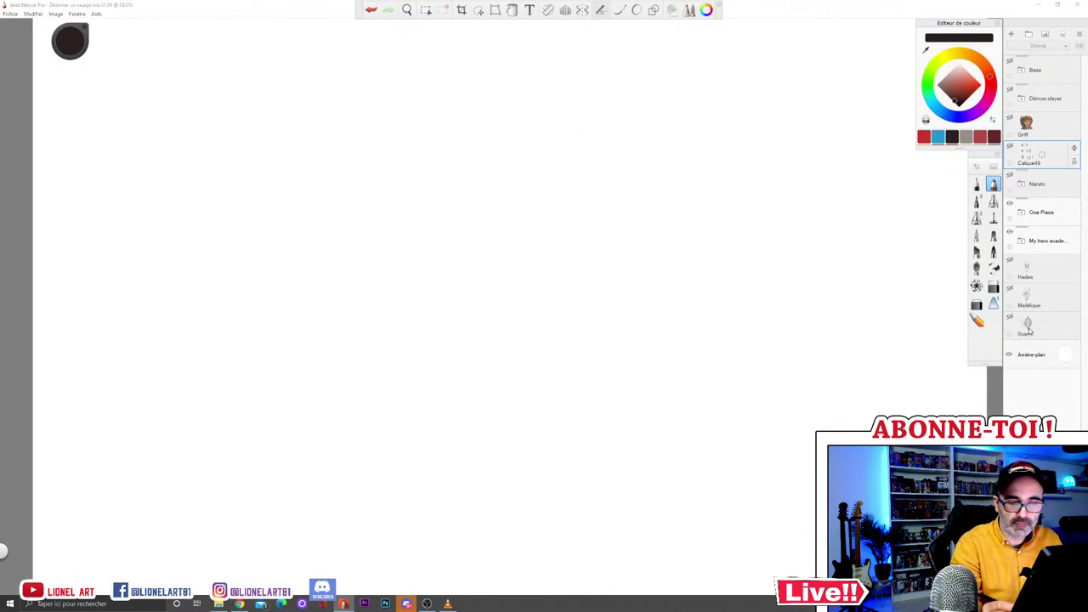
Step: Preview the Hades, Maléfique and Scar reference layers one at a time, hiding each again
{"action": "left_click", "coordinate": [1010, 261]}
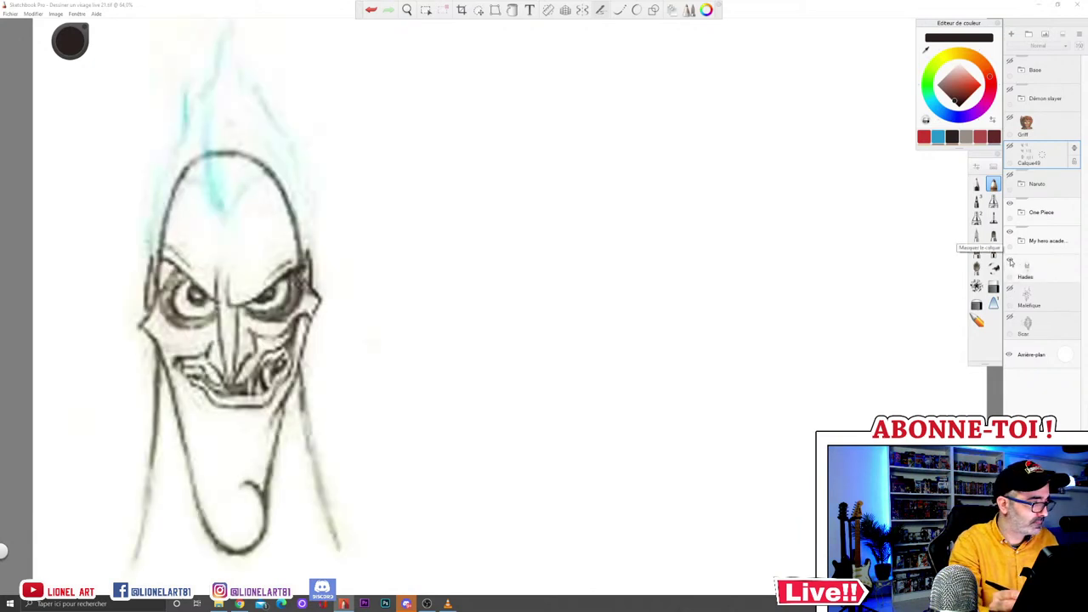
{"action": "left_click", "coordinate": [1011, 262]}
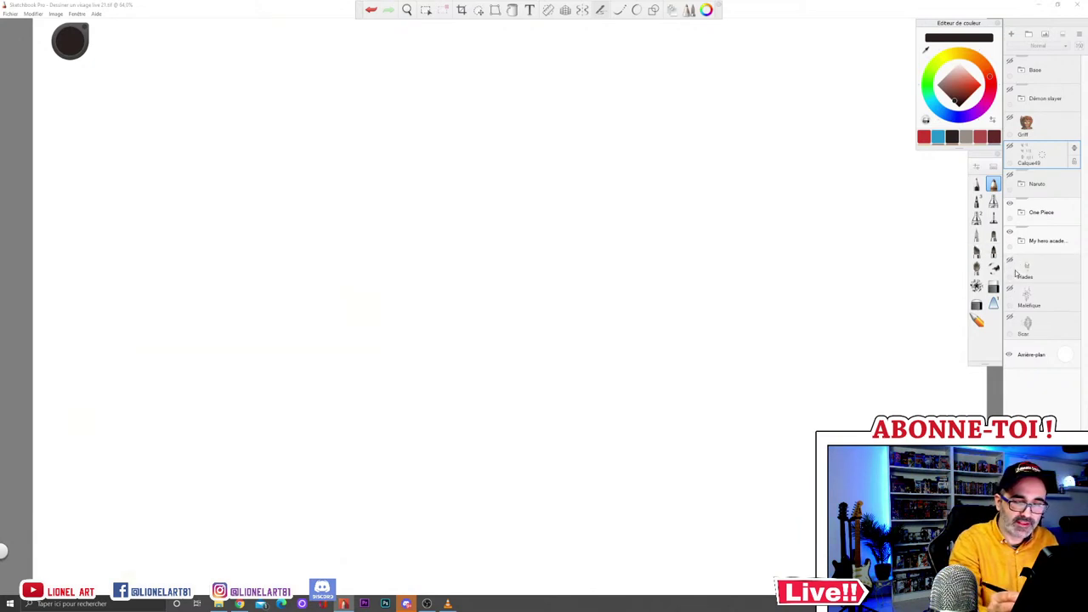
{"action": "left_click", "coordinate": [1010, 290]}
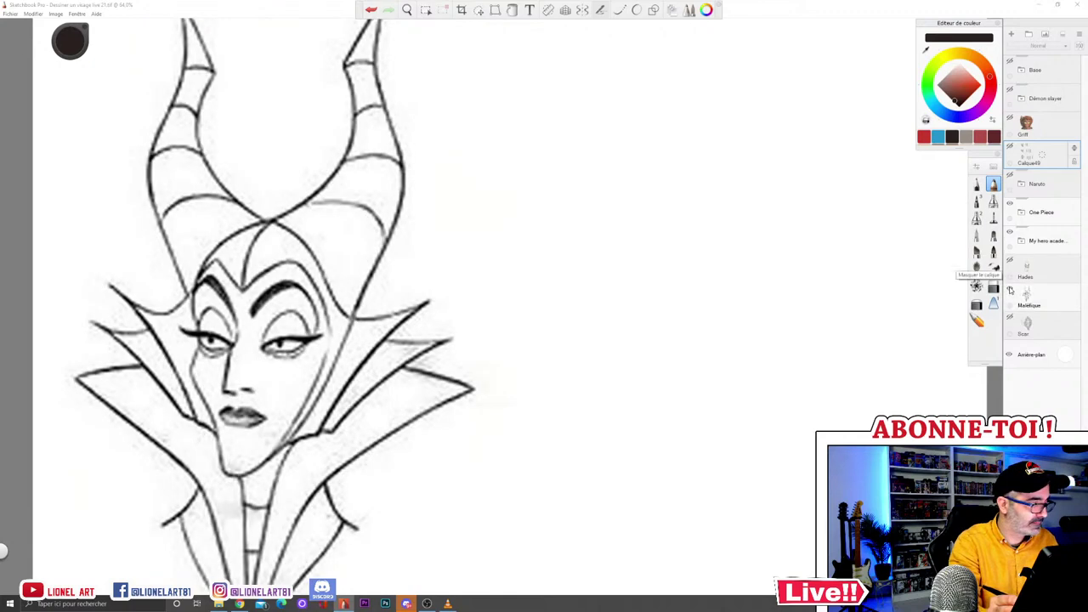
{"action": "left_click", "coordinate": [1010, 291]}
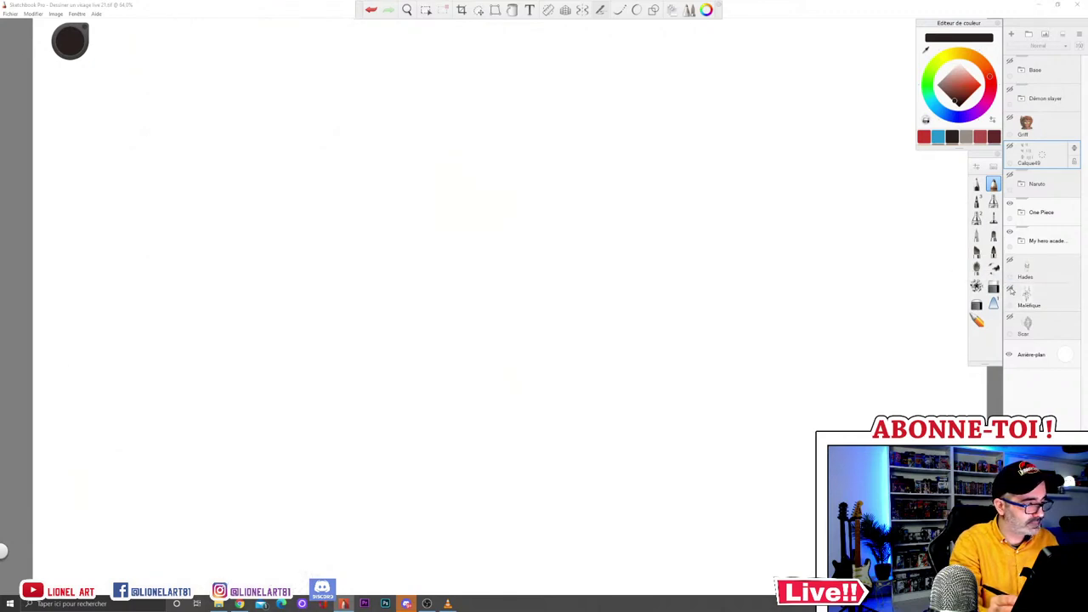
{"action": "left_click", "coordinate": [1010, 318]}
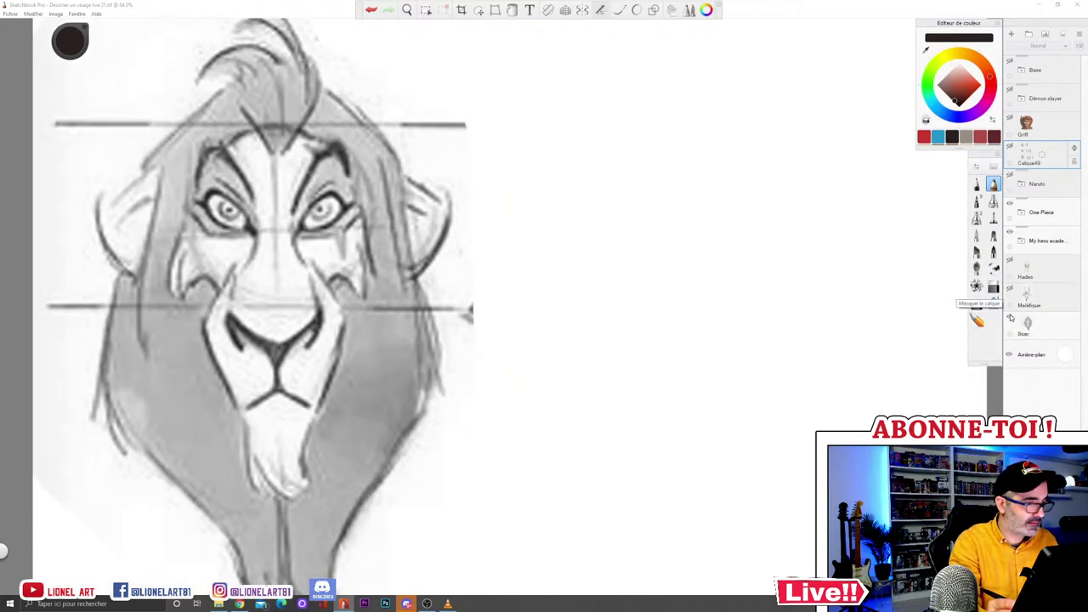
{"action": "left_click", "coordinate": [1010, 318]}
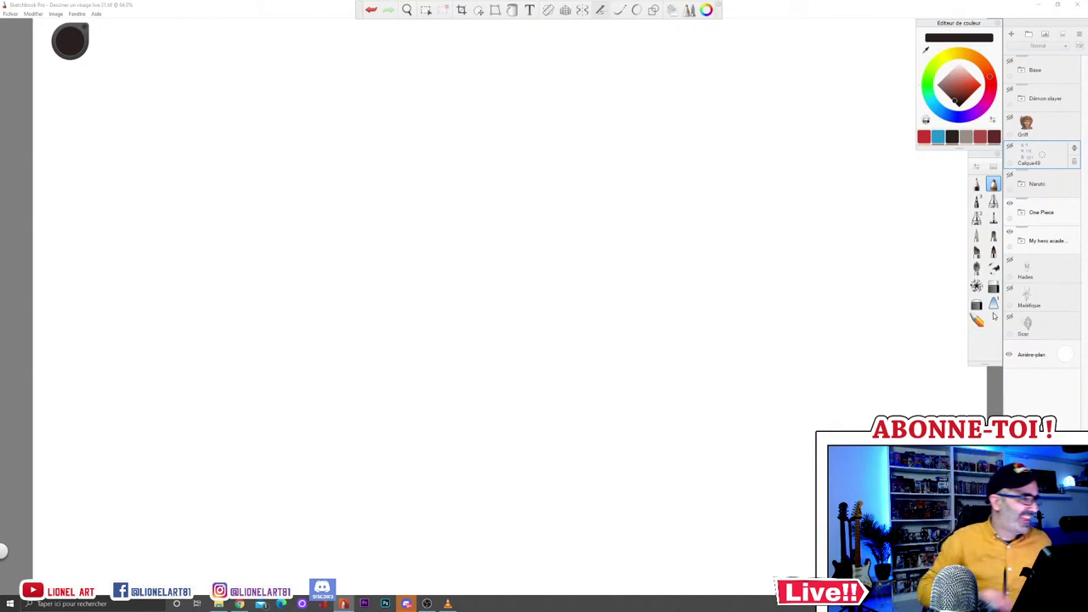
Step: Set the drawing colour to red, add a new layer above Hades and show the Scar reference
{"action": "left_click", "coordinate": [923, 136]}
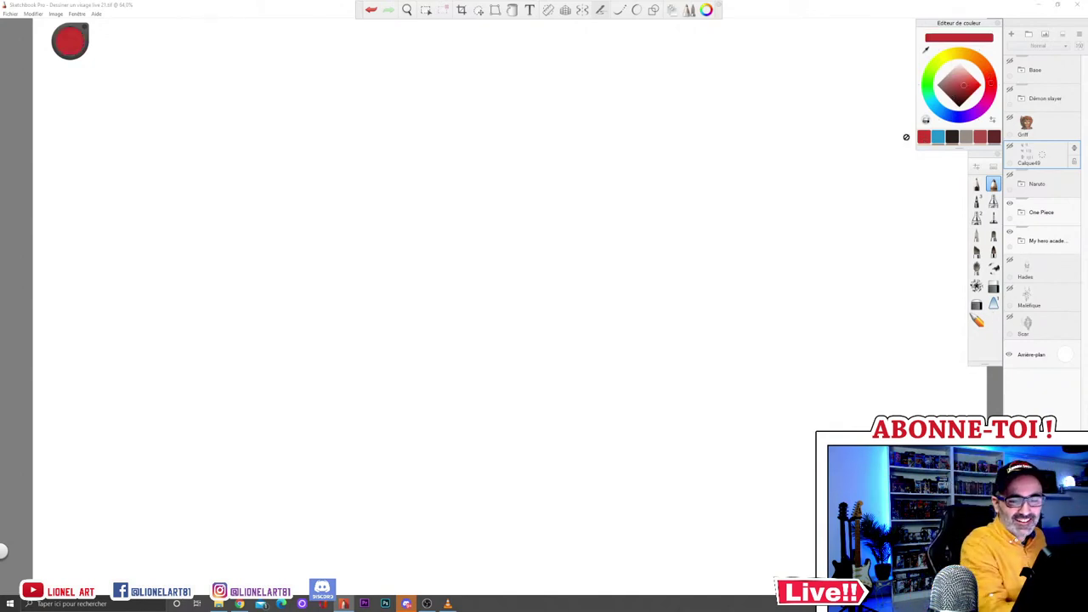
{"action": "left_click", "coordinate": [1049, 270]}
{"action": "left_click", "coordinate": [1011, 34]}
{"action": "left_click", "coordinate": [1054, 128]}
{"action": "left_click", "coordinate": [1047, 279]}
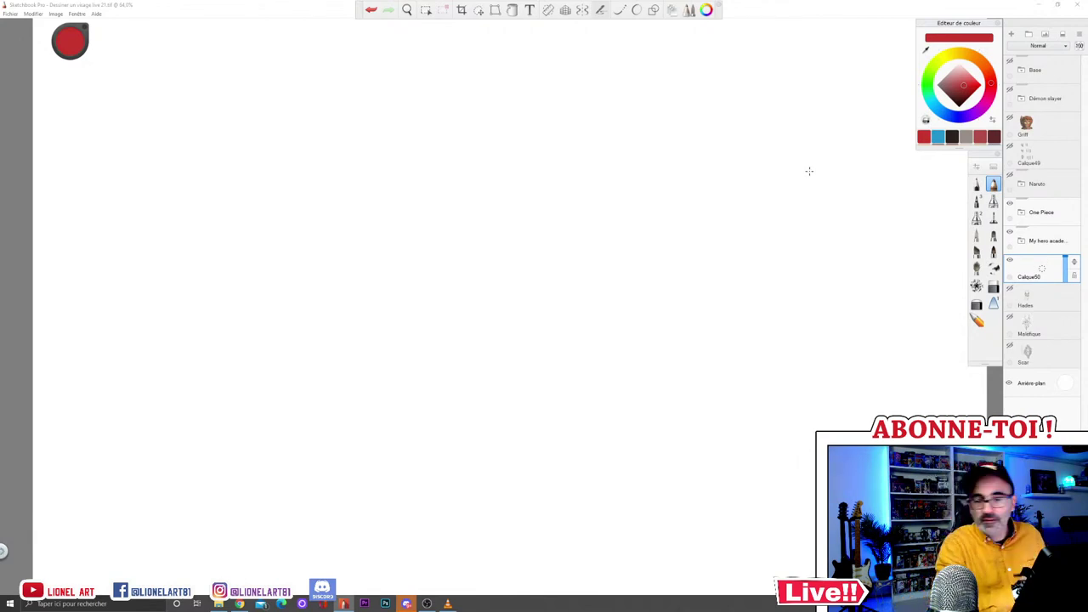
{"action": "left_click", "coordinate": [1010, 347]}
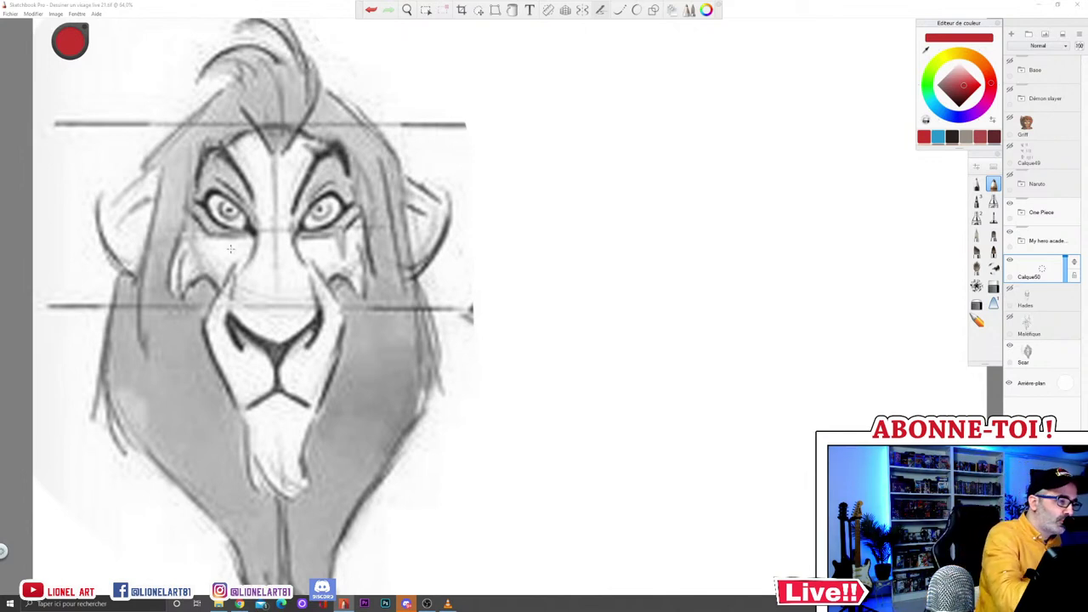
Step: Draw a construction circle around Scar's upper head and a vertical centre axis from the forelock down past the goatee
{"action": "mouse_move", "coordinate": [223, 307]}
{"action": "left_mouse_down"}
{"action": "mouse_move", "coordinate": [165, 245]}
{"action": "mouse_move", "coordinate": [328, 102]}
{"action": "mouse_move", "coordinate": [391, 264]}
{"action": "mouse_move", "coordinate": [238, 328]}
{"action": "mouse_move", "coordinate": [248, 92]}
{"action": "mouse_move", "coordinate": [371, 280]}
{"action": "mouse_move", "coordinate": [175, 260]}
{"action": "mouse_move", "coordinate": [371, 155]}
{"action": "mouse_move", "coordinate": [213, 312]}
{"action": "mouse_move", "coordinate": [313, 99]}
{"action": "mouse_move", "coordinate": [382, 179]}
{"action": "left_mouse_up"}
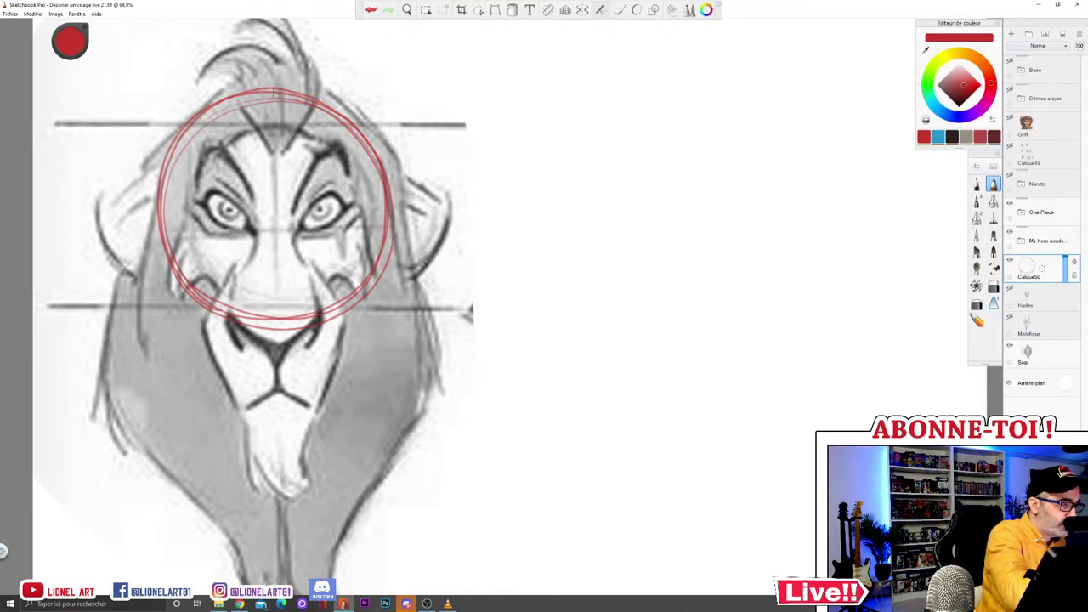
{"action": "left_click_drag", "start_coordinate": [273, 89], "coordinate": [275, 508]}
{"action": "mouse_move", "coordinate": [271, 111]}
{"action": "left_mouse_down"}
{"action": "mouse_move", "coordinate": [278, 511]}
{"action": "mouse_move", "coordinate": [272, 66]}
{"action": "left_mouse_up"}
{"action": "left_click_drag", "start_coordinate": [276, 415], "coordinate": [274, 529]}
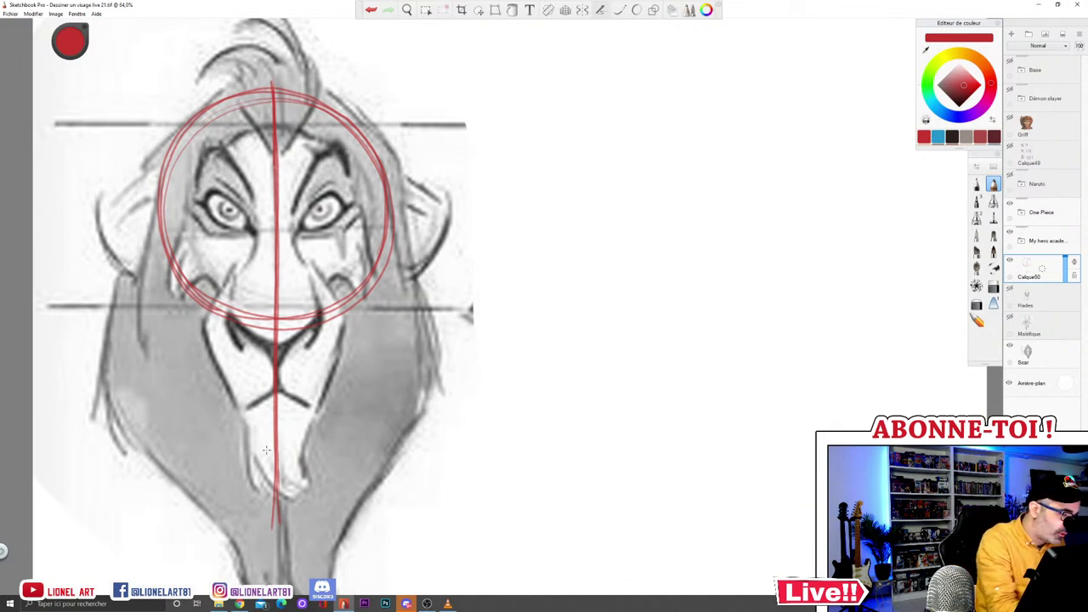
Step: Draw a short upward-opening curve marking Scar's chin just above the goatee
{"action": "mouse_move", "coordinate": [257, 437]}
{"action": "left_mouse_down"}
{"action": "mouse_move", "coordinate": [299, 439]}
{"action": "mouse_move", "coordinate": [257, 435]}
{"action": "mouse_move", "coordinate": [301, 439]}
{"action": "mouse_move", "coordinate": [310, 419]}
{"action": "mouse_move", "coordinate": [249, 418]}
{"action": "mouse_move", "coordinate": [260, 481]}
{"action": "left_mouse_up"}
{"action": "mouse_move", "coordinate": [256, 450]}
{"action": "left_mouse_down"}
{"action": "mouse_move", "coordinate": [285, 493]}
{"action": "mouse_move", "coordinate": [303, 474]}
{"action": "mouse_move", "coordinate": [298, 435]}
{"action": "mouse_move", "coordinate": [289, 447]}
{"action": "mouse_move", "coordinate": [309, 426]}
{"action": "left_mouse_up"}
{"action": "left_click", "coordinate": [370, 9]}
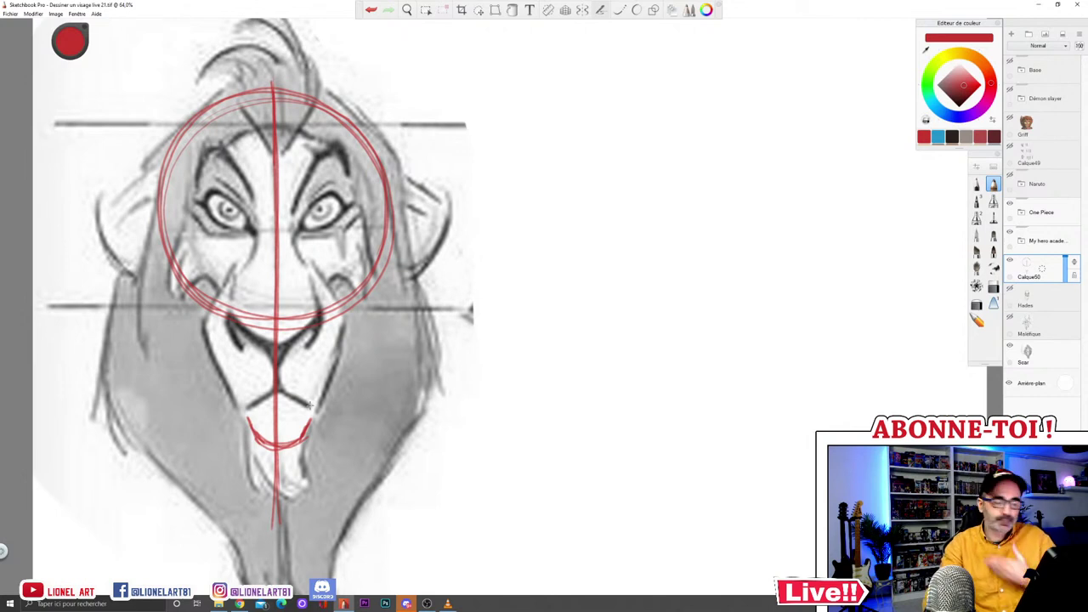
Step: Sketch the goatee's strands beneath Scar's chin curve and undo them
{"action": "mouse_move", "coordinate": [256, 436]}
{"action": "left_mouse_down"}
{"action": "mouse_move", "coordinate": [258, 487]}
{"action": "mouse_move", "coordinate": [254, 445]}
{"action": "mouse_move", "coordinate": [293, 494]}
{"action": "mouse_move", "coordinate": [283, 462]}
{"action": "mouse_move", "coordinate": [307, 485]}
{"action": "left_mouse_up"}
{"action": "left_click_drag", "start_coordinate": [303, 482], "coordinate": [298, 440]}
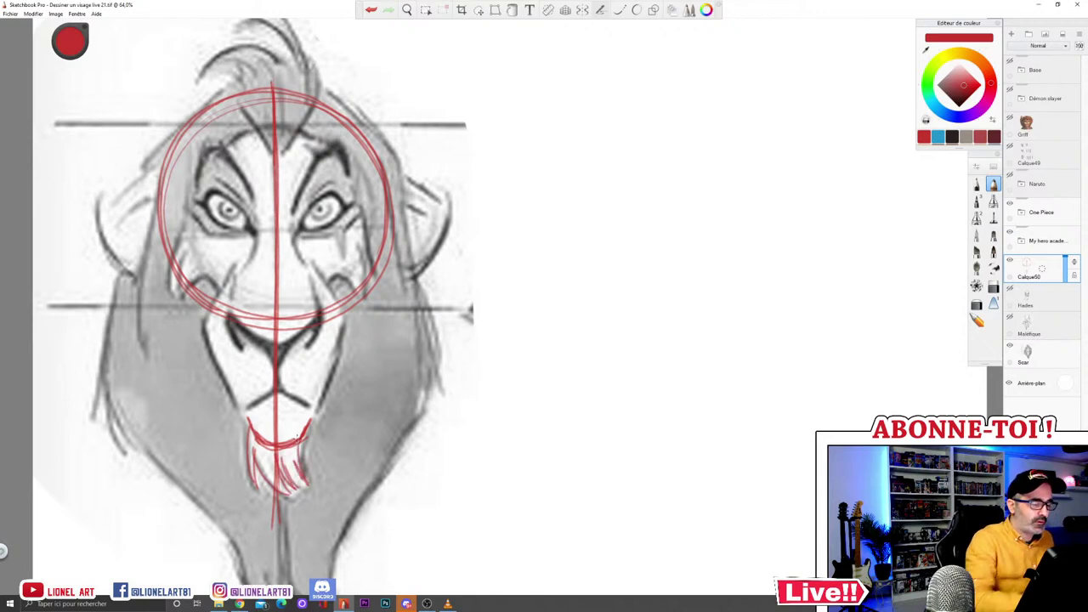
{"action": "left_click", "coordinate": [372, 9]}
{"action": "left_click", "coordinate": [371, 8]}
{"action": "left_click", "coordinate": [371, 9]}
{"action": "left_click", "coordinate": [371, 9]}
{"action": "left_click", "coordinate": [372, 8]}
{"action": "left_click", "coordinate": [372, 8]}
{"action": "left_click", "coordinate": [372, 9]}
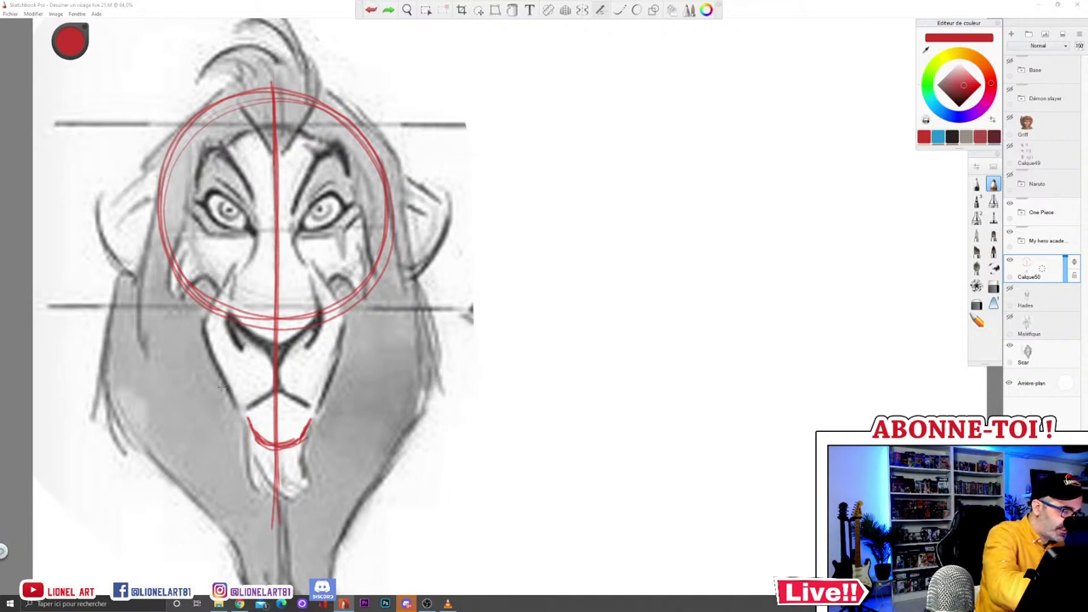
Step: Draw the two tapering jaw lines from the sides of the head circle down to Scar's chin curve
{"action": "mouse_move", "coordinate": [209, 359]}
{"action": "left_mouse_down"}
{"action": "mouse_move", "coordinate": [167, 255]}
{"action": "mouse_move", "coordinate": [215, 384]}
{"action": "left_mouse_up"}
{"action": "mouse_move", "coordinate": [166, 240]}
{"action": "left_mouse_down"}
{"action": "mouse_move", "coordinate": [160, 262]}
{"action": "mouse_move", "coordinate": [252, 432]}
{"action": "left_mouse_up"}
{"action": "left_click_drag", "start_coordinate": [209, 366], "coordinate": [259, 437]}
{"action": "left_click_drag", "start_coordinate": [367, 296], "coordinate": [337, 385]}
{"action": "mouse_move", "coordinate": [354, 345]}
{"action": "left_mouse_down"}
{"action": "mouse_move", "coordinate": [308, 432]}
{"action": "mouse_move", "coordinate": [365, 299]}
{"action": "left_mouse_up"}
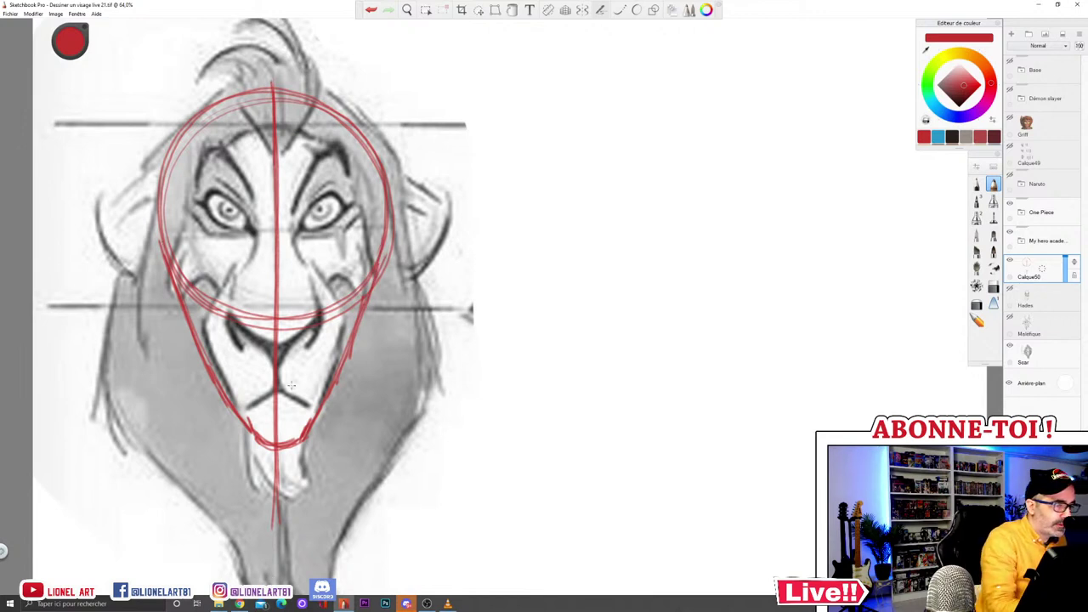
Step: Draw a slightly arched horizontal brow line across Scar's face and out past both ears, and hide the Scar reference layer
{"action": "left_click_drag", "start_coordinate": [123, 193], "coordinate": [222, 187]}
{"action": "mouse_move", "coordinate": [199, 191]}
{"action": "left_mouse_down"}
{"action": "mouse_move", "coordinate": [127, 198]}
{"action": "mouse_move", "coordinate": [451, 198]}
{"action": "mouse_move", "coordinate": [250, 190]}
{"action": "mouse_move", "coordinate": [85, 204]}
{"action": "mouse_move", "coordinate": [349, 189]}
{"action": "mouse_move", "coordinate": [491, 203]}
{"action": "left_mouse_up"}
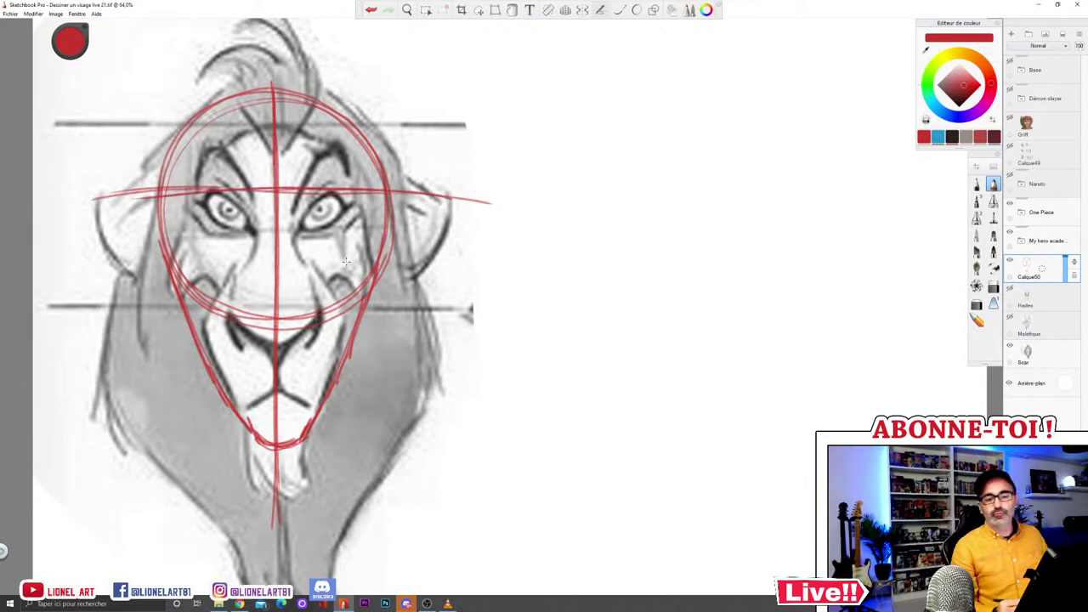
{"action": "left_click", "coordinate": [1010, 347]}
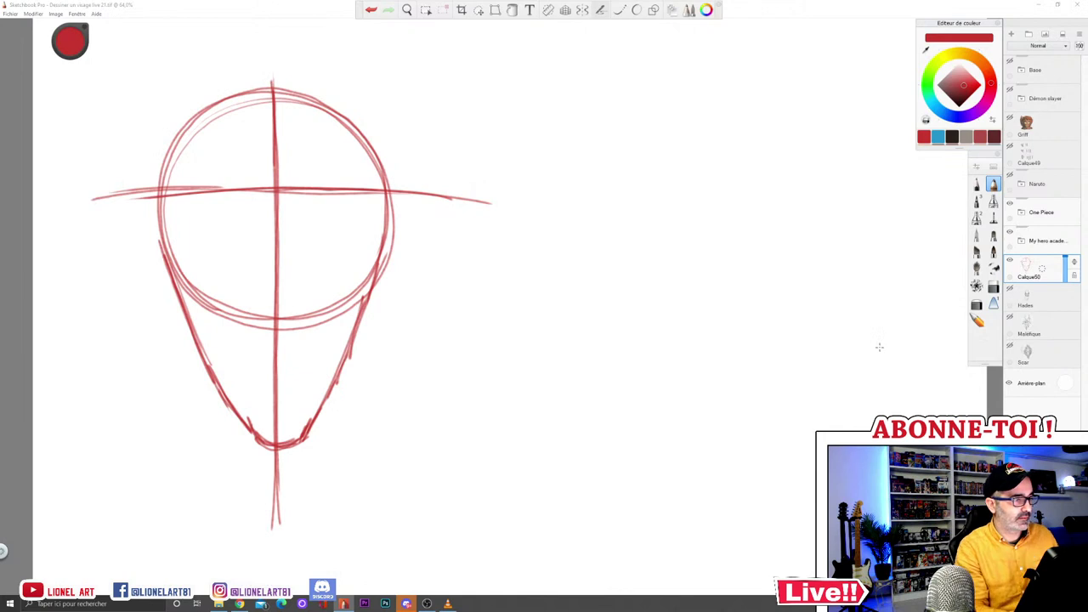
Step: Show only the Calque17 human head construction from the Base folder and erase its spare circle overlapping Scar's construction
{"action": "left_click", "coordinate": [1010, 62]}
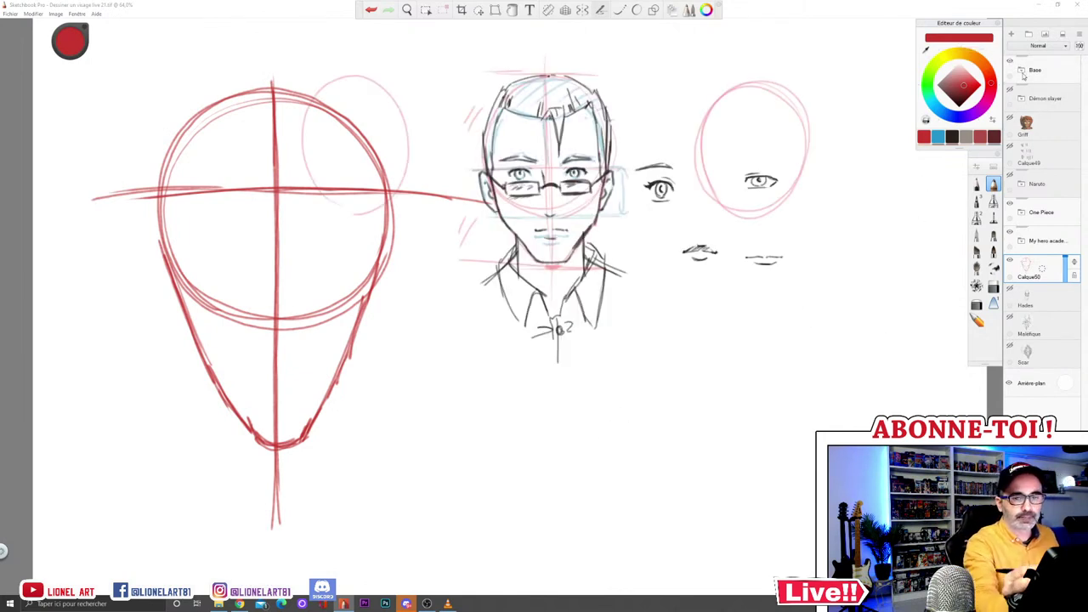
{"action": "left_click", "coordinate": [1026, 75]}
{"action": "left_click", "coordinate": [1039, 157]}
{"action": "left_click", "coordinate": [1010, 121]}
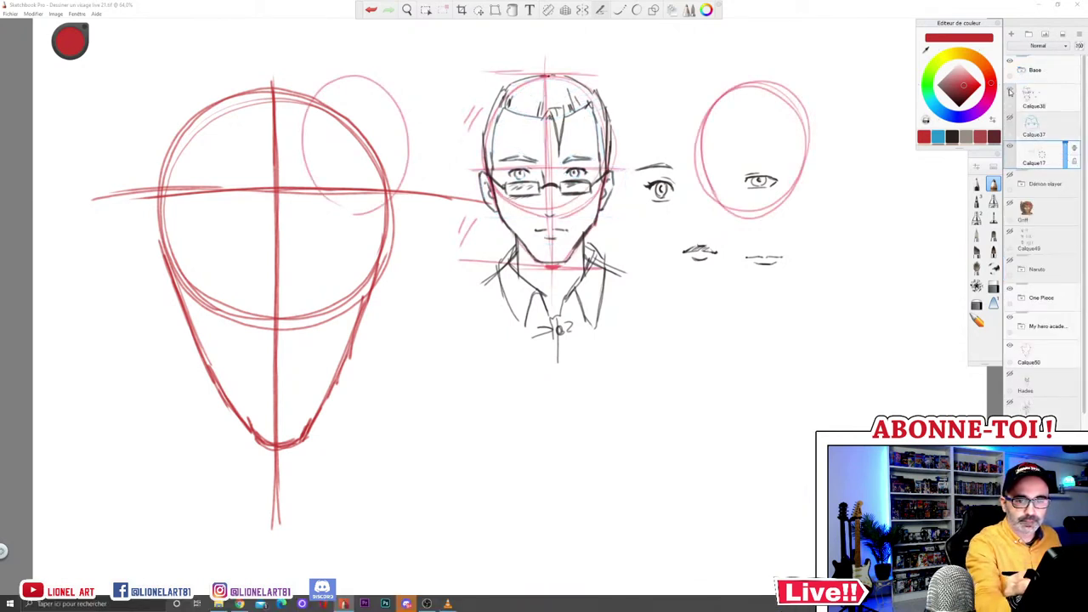
{"action": "left_click", "coordinate": [1010, 90]}
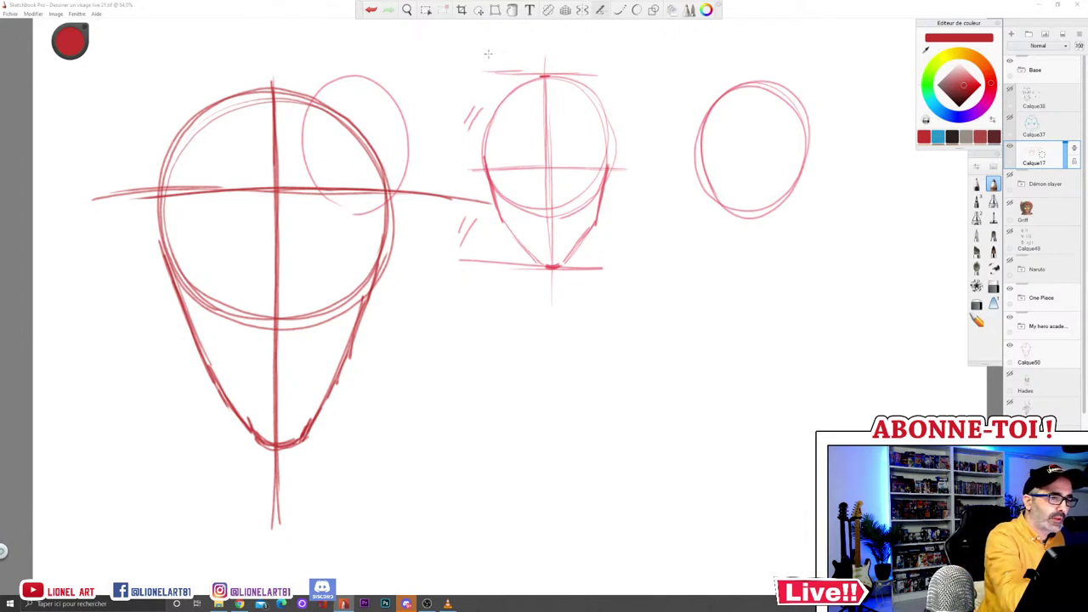
{"action": "left_click", "coordinate": [993, 287]}
{"action": "mouse_move", "coordinate": [427, 176]}
{"action": "left_mouse_down"}
{"action": "mouse_move", "coordinate": [404, 145]}
{"action": "mouse_move", "coordinate": [327, 197]}
{"action": "mouse_move", "coordinate": [408, 184]}
{"action": "left_mouse_up"}
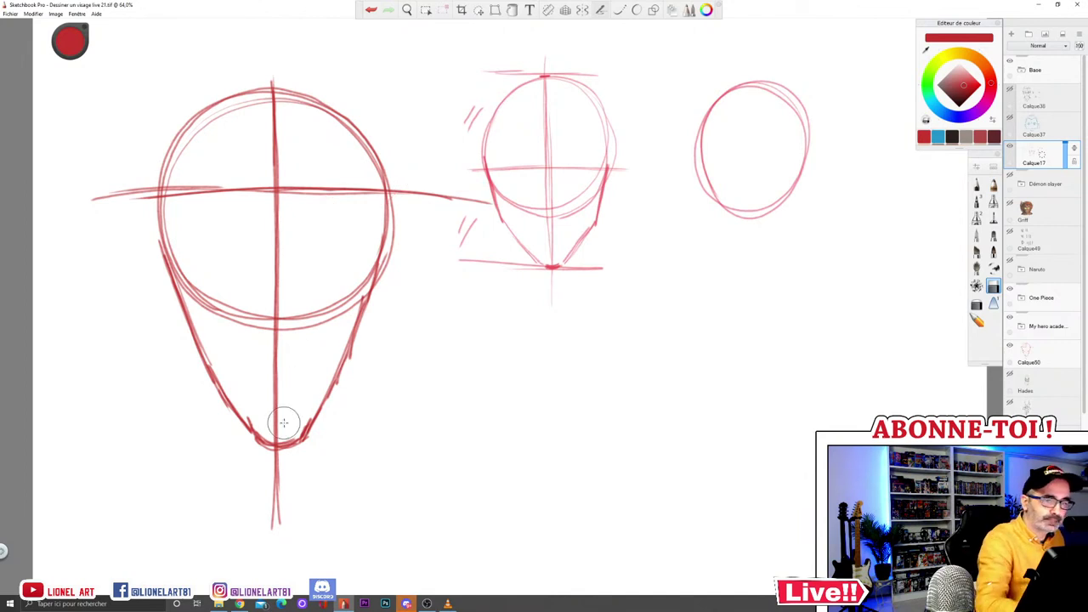
Step: On layer Calque50, draw blue pencil arrows pointing at the human head's jaw corner and at the lion's jaw line
{"action": "left_click", "coordinate": [1047, 356]}
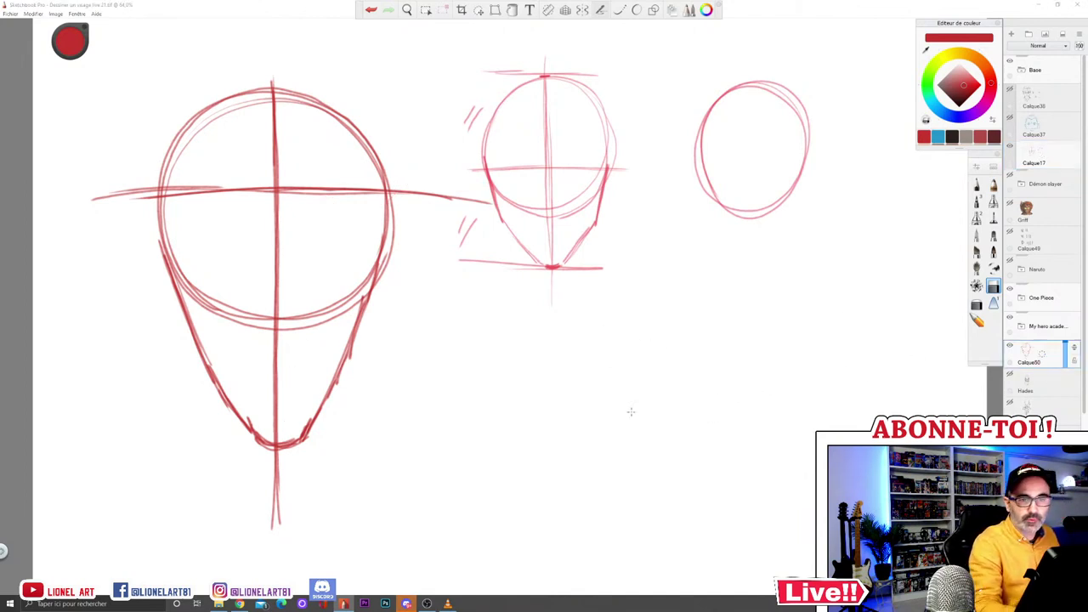
{"action": "left_click", "coordinate": [993, 184]}
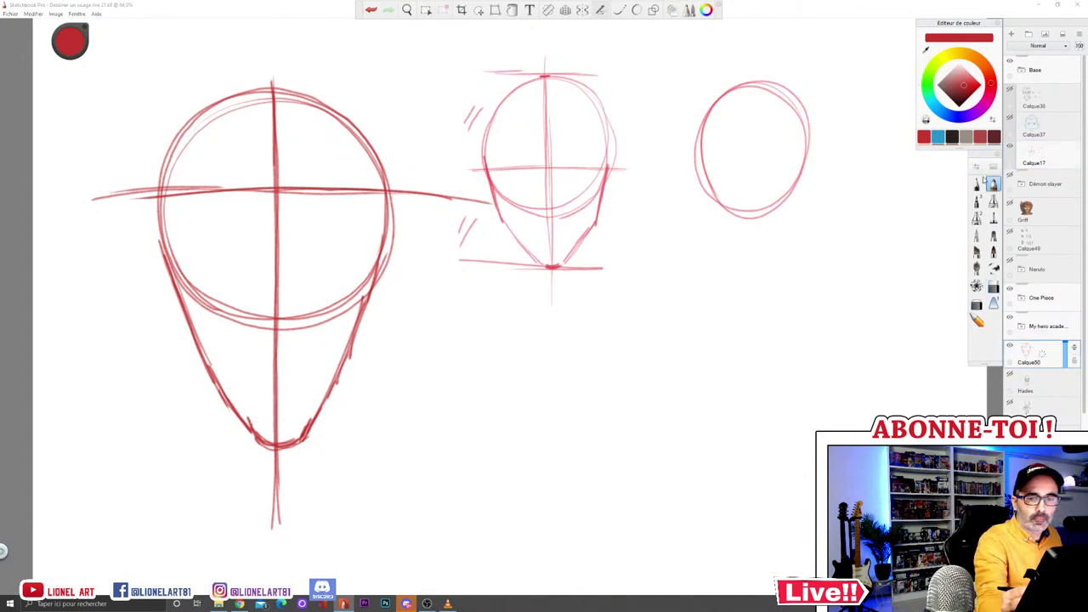
{"action": "left_click", "coordinate": [938, 137]}
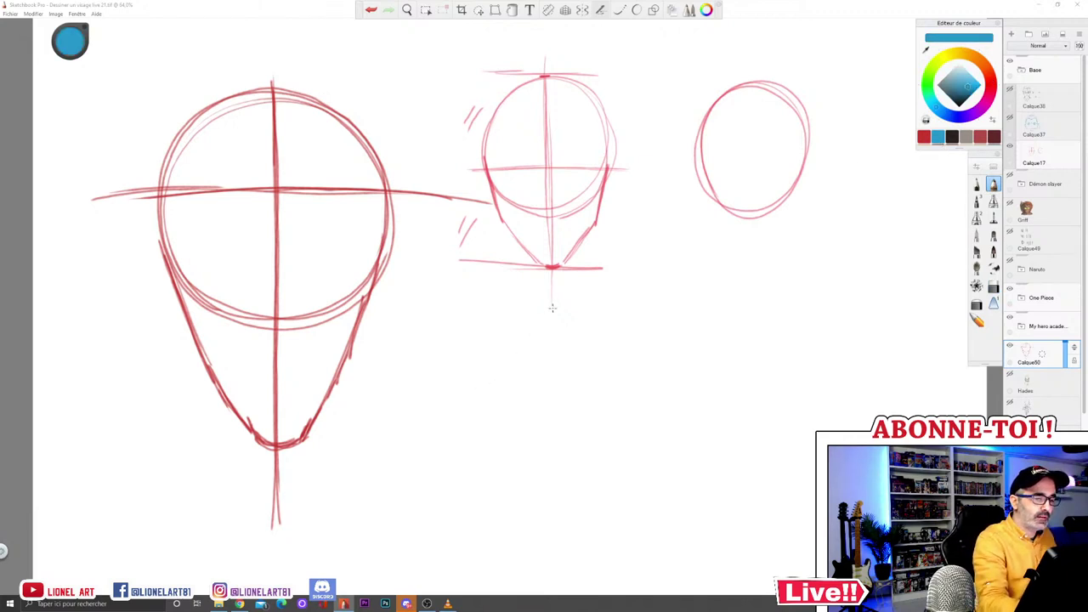
{"action": "mouse_move", "coordinate": [630, 267]}
{"action": "left_mouse_down"}
{"action": "mouse_move", "coordinate": [603, 233]}
{"action": "mouse_move", "coordinate": [629, 242]}
{"action": "left_mouse_up"}
{"action": "left_click_drag", "start_coordinate": [403, 358], "coordinate": [376, 322]}
{"action": "mouse_move", "coordinate": [387, 345]}
{"action": "left_mouse_down"}
{"action": "mouse_move", "coordinate": [377, 321]}
{"action": "mouse_move", "coordinate": [406, 329]}
{"action": "left_mouse_up"}
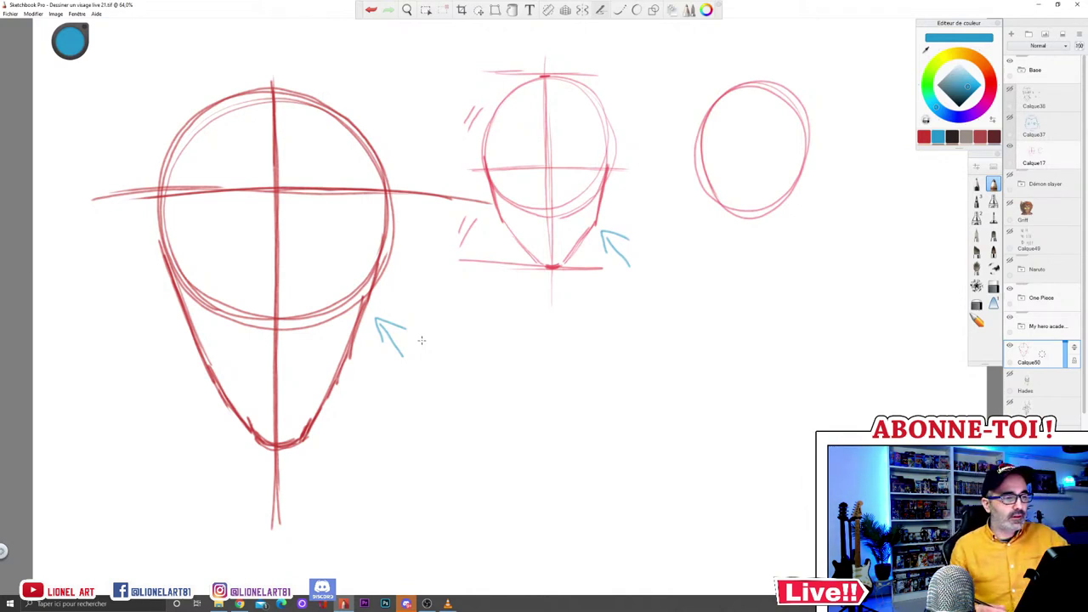
Step: Handwrite the blue labels "Humain" beside the human jaw arrow and "Lion" beside the lion jaw arrow
{"action": "mouse_move", "coordinate": [643, 257]}
{"action": "left_mouse_down"}
{"action": "mouse_move", "coordinate": [657, 279]}
{"action": "mouse_move", "coordinate": [720, 284]}
{"action": "mouse_move", "coordinate": [729, 267]}
{"action": "left_mouse_up"}
{"action": "mouse_move", "coordinate": [406, 335]}
{"action": "left_mouse_down"}
{"action": "mouse_move", "coordinate": [418, 356]}
{"action": "mouse_move", "coordinate": [459, 349]}
{"action": "left_mouse_up"}
{"action": "left_click_drag", "start_coordinate": [463, 354], "coordinate": [482, 337]}
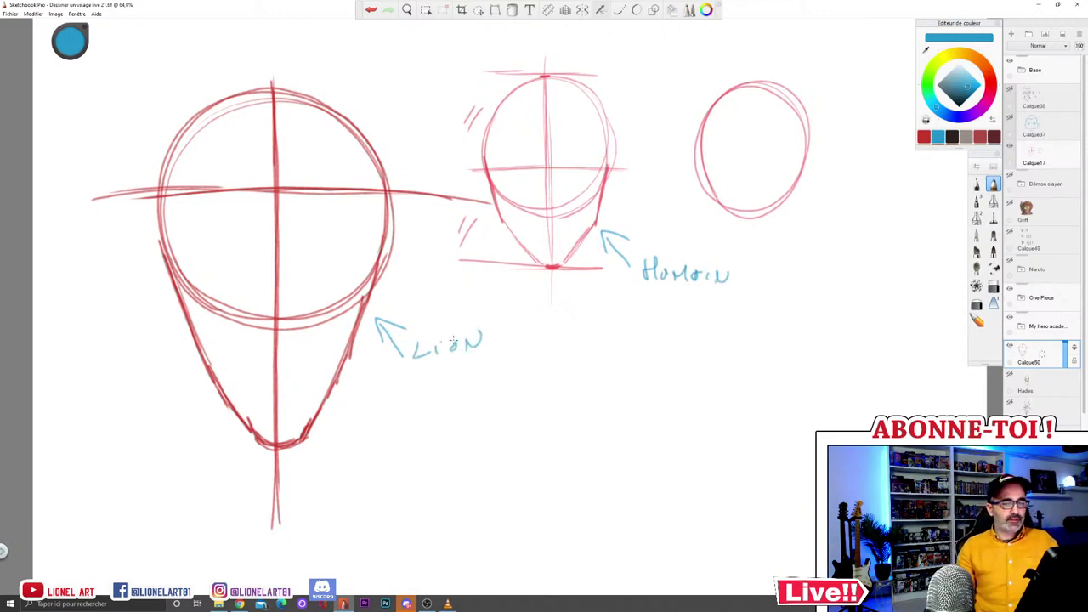
Step: Hide and collapse the Base folder and show the Scar reference again beneath the red construction lines
{"action": "left_click", "coordinate": [1010, 62]}
{"action": "left_click", "coordinate": [1022, 71]}
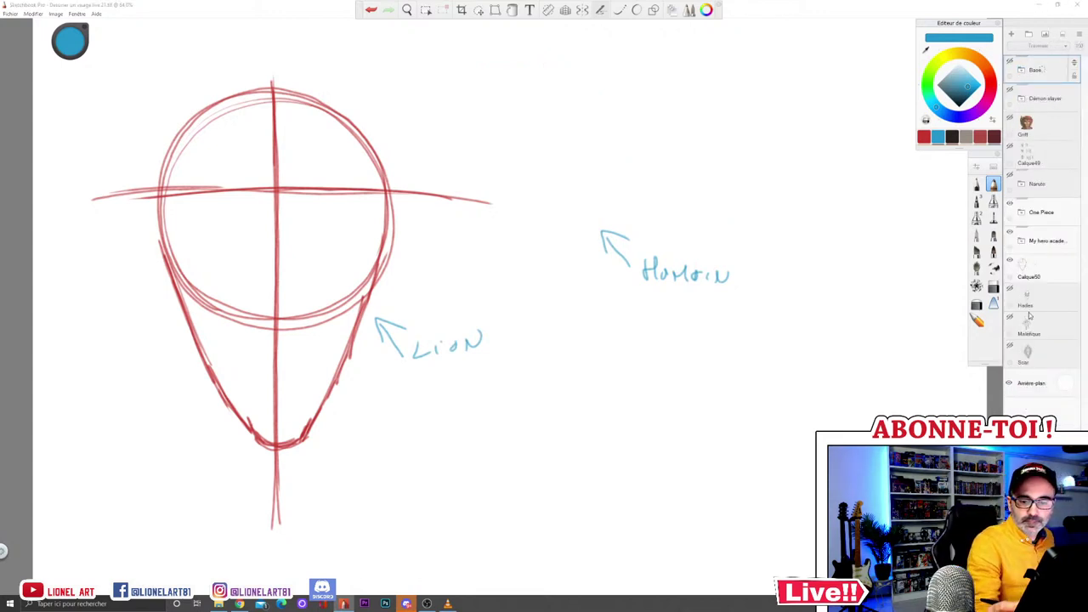
{"action": "left_click", "coordinate": [1010, 346]}
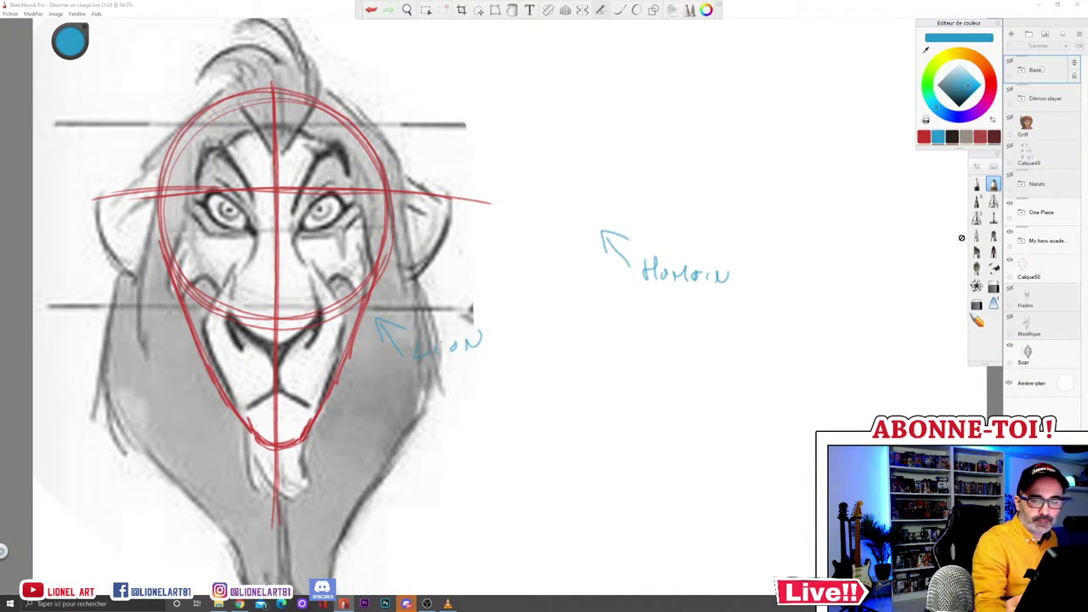
Step: Erase the blue arrows and the "Lion" and "Humain" labels from layer Calque50
{"action": "left_click", "coordinate": [993, 286]}
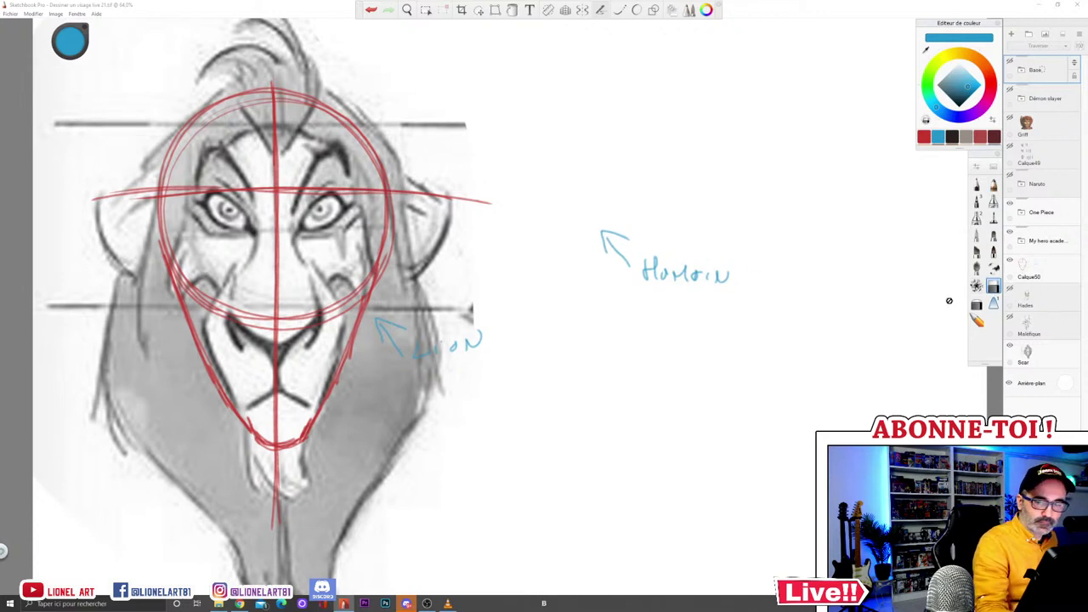
{"action": "left_click", "coordinate": [1052, 277]}
{"action": "left_click_drag", "start_coordinate": [510, 336], "coordinate": [414, 349]}
{"action": "left_click_drag", "start_coordinate": [604, 234], "coordinate": [695, 280]}
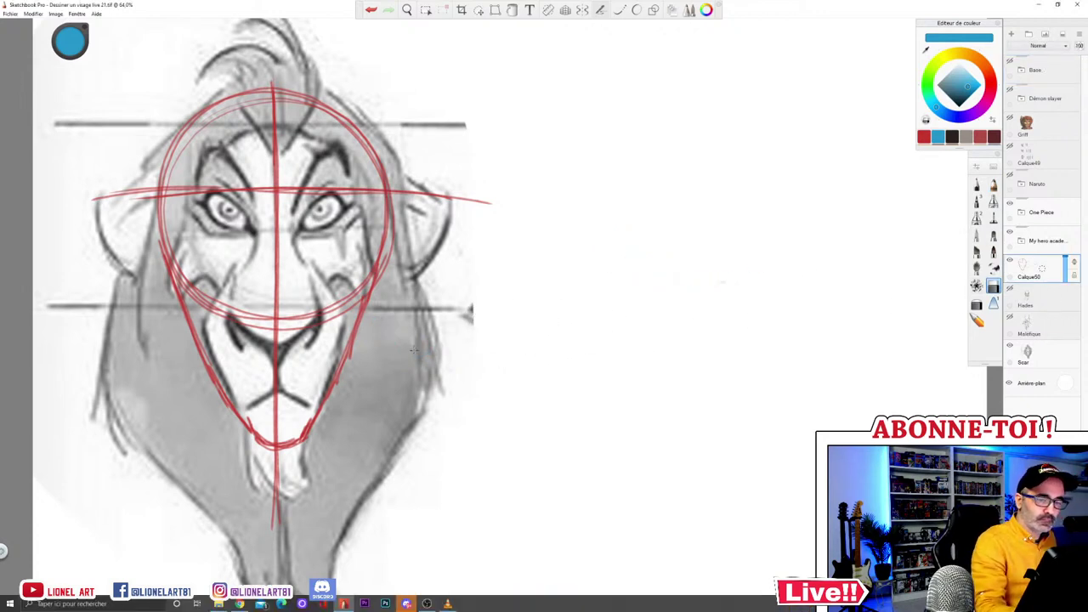
Step: Sketch a red head circle with rough overlapping strokes in the blank area beside the Scar reference
{"action": "left_click", "coordinate": [925, 136]}
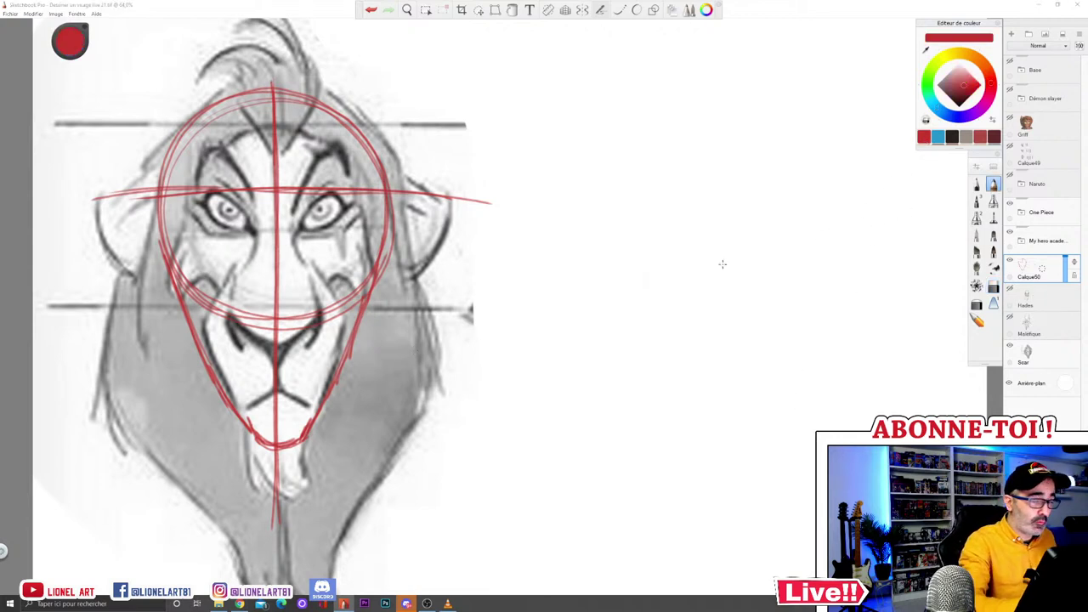
{"action": "mouse_move", "coordinate": [668, 276]}
{"action": "left_mouse_down"}
{"action": "mouse_move", "coordinate": [633, 254]}
{"action": "mouse_move", "coordinate": [652, 130]}
{"action": "mouse_move", "coordinate": [771, 137]}
{"action": "mouse_move", "coordinate": [758, 283]}
{"action": "mouse_move", "coordinate": [646, 269]}
{"action": "mouse_move", "coordinate": [627, 208]}
{"action": "left_mouse_up"}
{"action": "mouse_move", "coordinate": [682, 105]}
{"action": "left_mouse_down"}
{"action": "mouse_move", "coordinate": [792, 255]}
{"action": "mouse_move", "coordinate": [626, 187]}
{"action": "mouse_move", "coordinate": [806, 213]}
{"action": "mouse_move", "coordinate": [620, 204]}
{"action": "mouse_move", "coordinate": [795, 214]}
{"action": "mouse_move", "coordinate": [739, 304]}
{"action": "mouse_move", "coordinate": [794, 233]}
{"action": "mouse_move", "coordinate": [680, 312]}
{"action": "mouse_move", "coordinate": [682, 95]}
{"action": "mouse_move", "coordinate": [774, 105]}
{"action": "left_mouse_up"}
{"action": "left_click_drag", "start_coordinate": [652, 121], "coordinate": [715, 97]}
{"action": "mouse_move", "coordinate": [629, 266]}
{"action": "left_mouse_down"}
{"action": "mouse_move", "coordinate": [673, 111]}
{"action": "mouse_move", "coordinate": [779, 279]}
{"action": "mouse_move", "coordinate": [646, 130]}
{"action": "mouse_move", "coordinate": [787, 154]}
{"action": "left_mouse_up"}
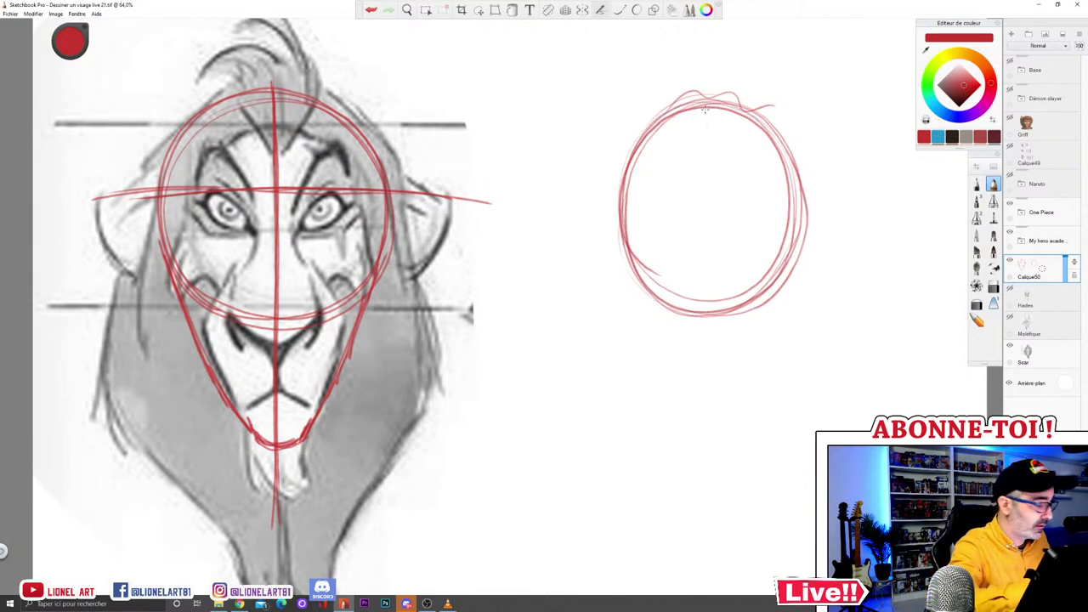
Step: Draw a vertical centre line through the new head circle, extending well below it as the face axis
{"action": "left_click_drag", "start_coordinate": [706, 87], "coordinate": [707, 376]}
{"action": "left_click_drag", "start_coordinate": [707, 92], "coordinate": [707, 437]}
{"action": "left_click_drag", "start_coordinate": [707, 366], "coordinate": [707, 473]}
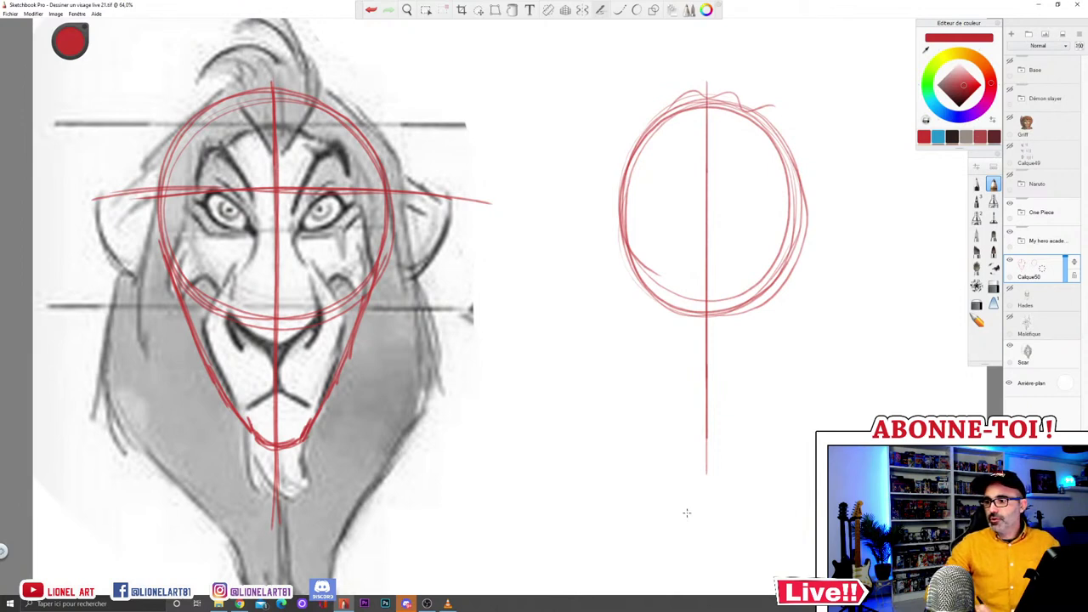
{"action": "left_click_drag", "start_coordinate": [697, 350], "coordinate": [725, 348]}
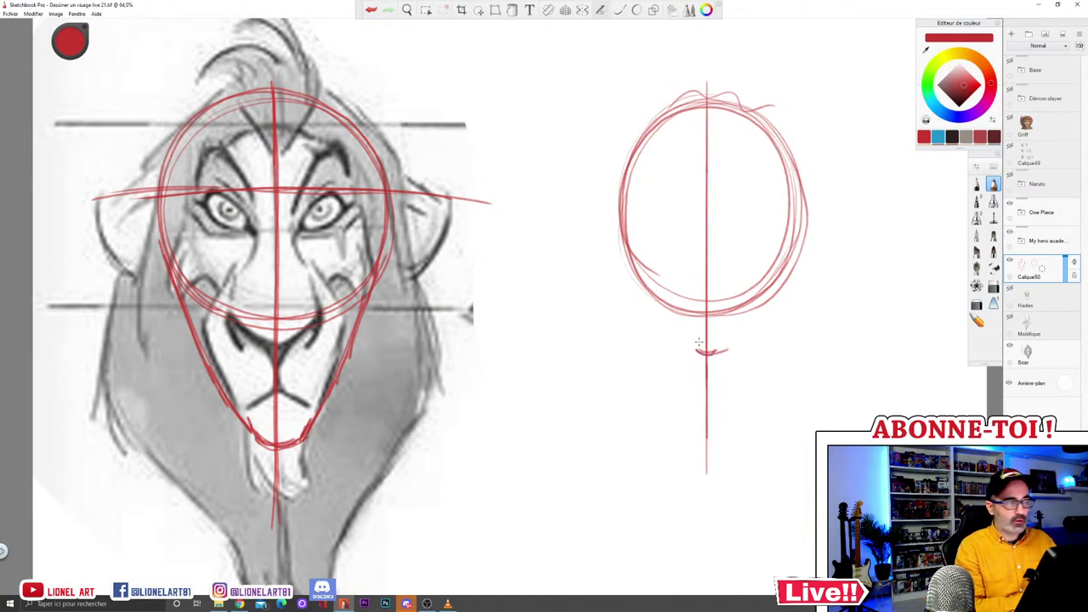
{"action": "key", "text": "ctrl+z"}
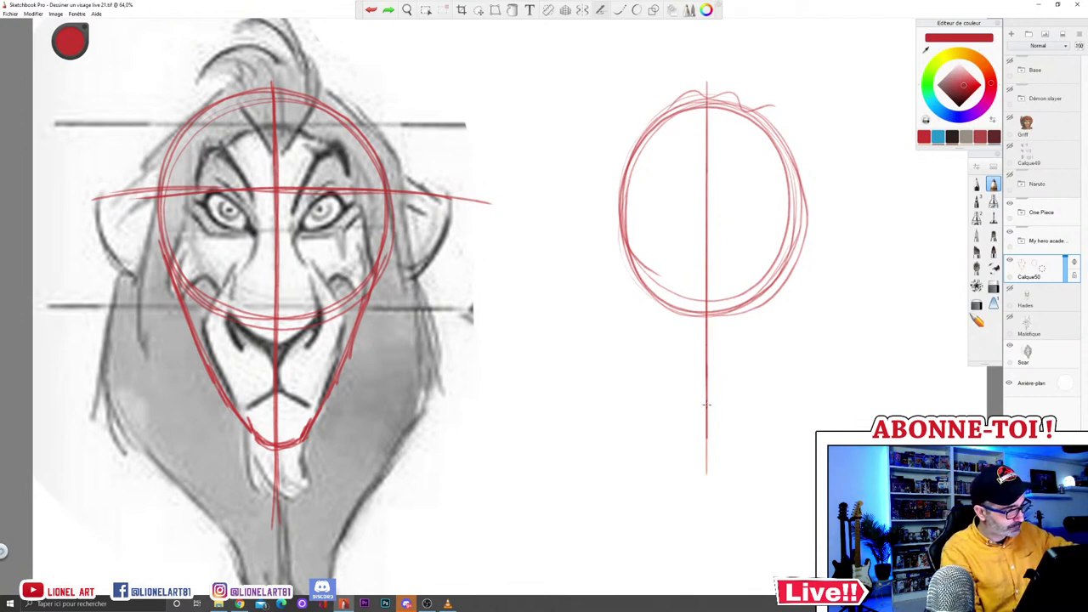
Step: Draw red proportion guides on the Scar reference marking equal distances from the eye line to the circle's base and from there to the chin
{"action": "left_click_drag", "start_coordinate": [258, 322], "coordinate": [414, 309]}
{"action": "left_click_drag", "start_coordinate": [295, 444], "coordinate": [414, 440]}
{"action": "left_click_drag", "start_coordinate": [413, 189], "coordinate": [415, 455]}
{"action": "left_click_drag", "start_coordinate": [423, 236], "coordinate": [398, 272]}
{"action": "mouse_move", "coordinate": [423, 341]}
{"action": "left_mouse_down"}
{"action": "mouse_move", "coordinate": [402, 358]}
{"action": "mouse_move", "coordinate": [401, 374]}
{"action": "left_mouse_up"}
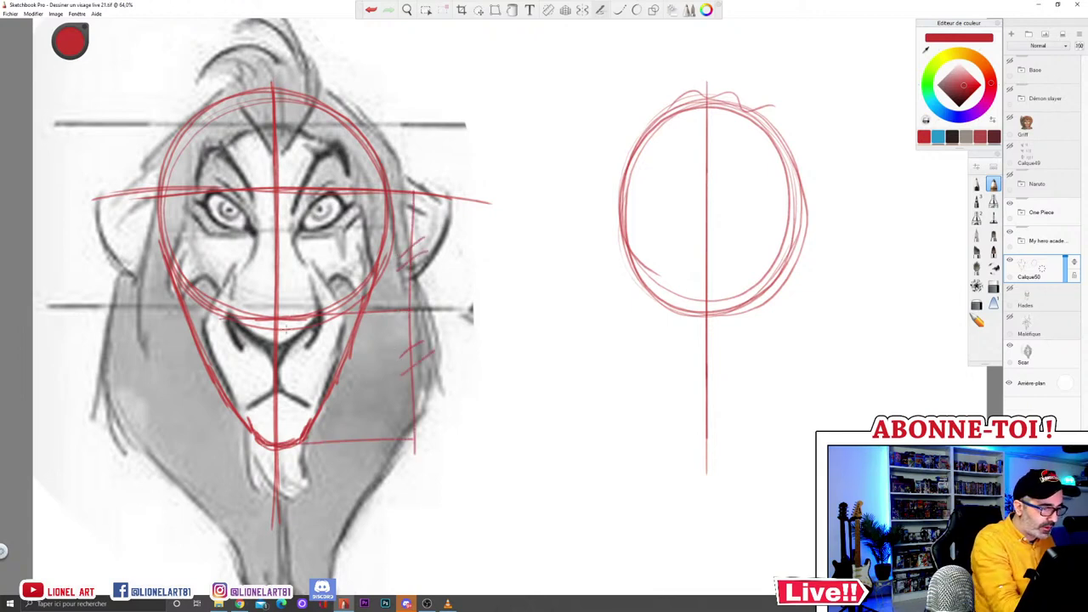
{"action": "mouse_move", "coordinate": [245, 321]}
{"action": "left_mouse_down"}
{"action": "mouse_move", "coordinate": [441, 311]}
{"action": "mouse_move", "coordinate": [473, 321]}
{"action": "left_mouse_up"}
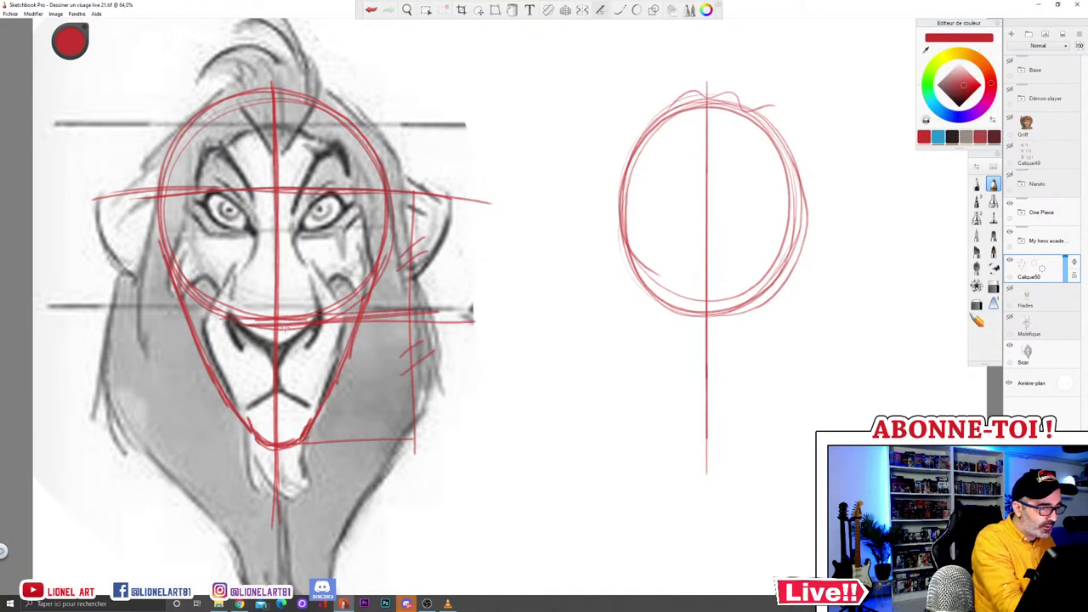
{"action": "mouse_move", "coordinate": [281, 188]}
{"action": "left_mouse_down"}
{"action": "mouse_move", "coordinate": [459, 181]}
{"action": "mouse_move", "coordinate": [497, 205]}
{"action": "left_mouse_up"}
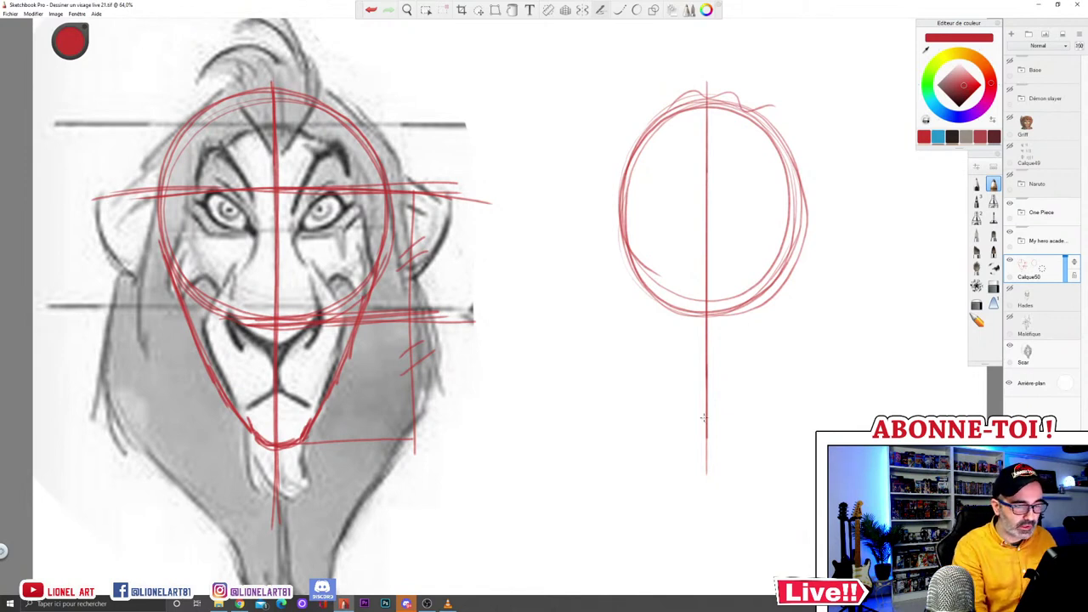
Step: Draw the tapering jaw sides from the new head circle down to a narrow rounded chin on the centre line
{"action": "left_click_drag", "start_coordinate": [699, 416], "coordinate": [740, 406]}
{"action": "left_click_drag", "start_coordinate": [620, 240], "coordinate": [655, 348]}
{"action": "left_click_drag", "start_coordinate": [806, 212], "coordinate": [774, 340]}
{"action": "mouse_move", "coordinate": [798, 240]}
{"action": "left_mouse_down"}
{"action": "mouse_move", "coordinate": [768, 350]}
{"action": "mouse_move", "coordinate": [770, 329]}
{"action": "left_mouse_up"}
{"action": "left_click_drag", "start_coordinate": [657, 358], "coordinate": [699, 417]}
{"action": "mouse_move", "coordinate": [640, 316]}
{"action": "left_mouse_down"}
{"action": "mouse_move", "coordinate": [687, 401]}
{"action": "mouse_move", "coordinate": [775, 323]}
{"action": "left_mouse_up"}
{"action": "left_click_drag", "start_coordinate": [765, 342], "coordinate": [741, 408]}
{"action": "mouse_move", "coordinate": [779, 306]}
{"action": "left_mouse_down"}
{"action": "mouse_move", "coordinate": [739, 408]}
{"action": "mouse_move", "coordinate": [689, 421]}
{"action": "left_mouse_up"}
{"action": "mouse_move", "coordinate": [690, 417]}
{"action": "left_mouse_down"}
{"action": "mouse_move", "coordinate": [648, 323]}
{"action": "mouse_move", "coordinate": [693, 410]}
{"action": "mouse_move", "coordinate": [721, 416]}
{"action": "left_mouse_up"}
{"action": "left_click_drag", "start_coordinate": [783, 298], "coordinate": [750, 393]}
{"action": "left_click_drag", "start_coordinate": [803, 217], "coordinate": [786, 298]}
{"action": "left_click_drag", "start_coordinate": [628, 289], "coordinate": [615, 203]}
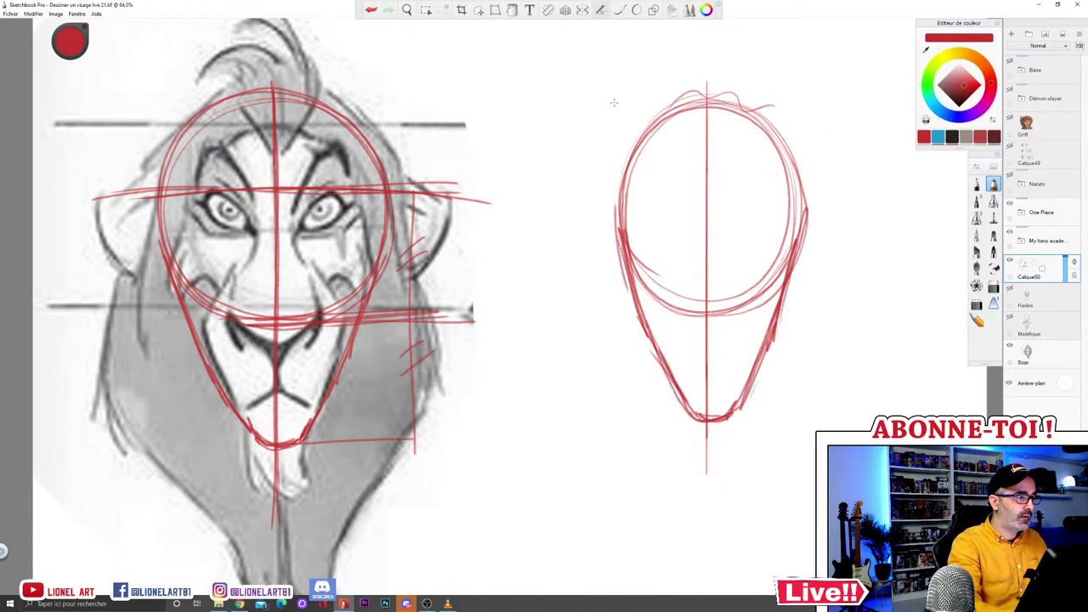
{"action": "left_click_drag", "start_coordinate": [486, 145], "coordinate": [459, 182]}
{"action": "left_click", "coordinate": [372, 10]}
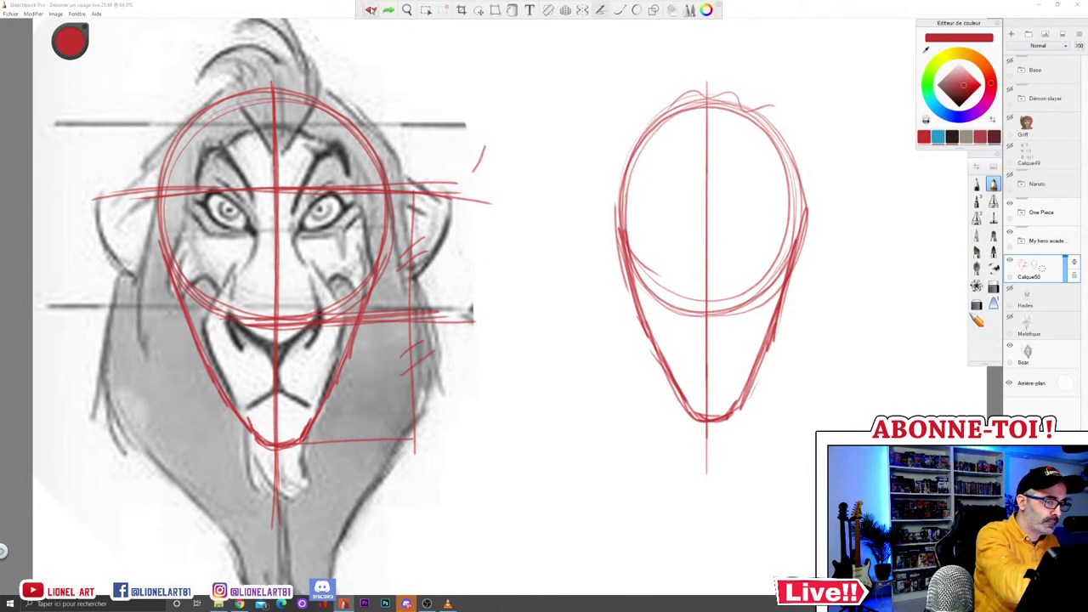
{"action": "left_click", "coordinate": [371, 10]}
Step: Draw horizontal guides across the new face at the eyes, circle base and chin, and reinforce the top of the head circle
{"action": "mouse_move", "coordinate": [649, 173]}
{"action": "left_mouse_down"}
{"action": "mouse_move", "coordinate": [594, 184]}
{"action": "mouse_move", "coordinate": [659, 182]}
{"action": "mouse_move", "coordinate": [594, 192]}
{"action": "mouse_move", "coordinate": [861, 195]}
{"action": "left_mouse_up"}
{"action": "left_click_drag", "start_coordinate": [569, 198], "coordinate": [889, 194]}
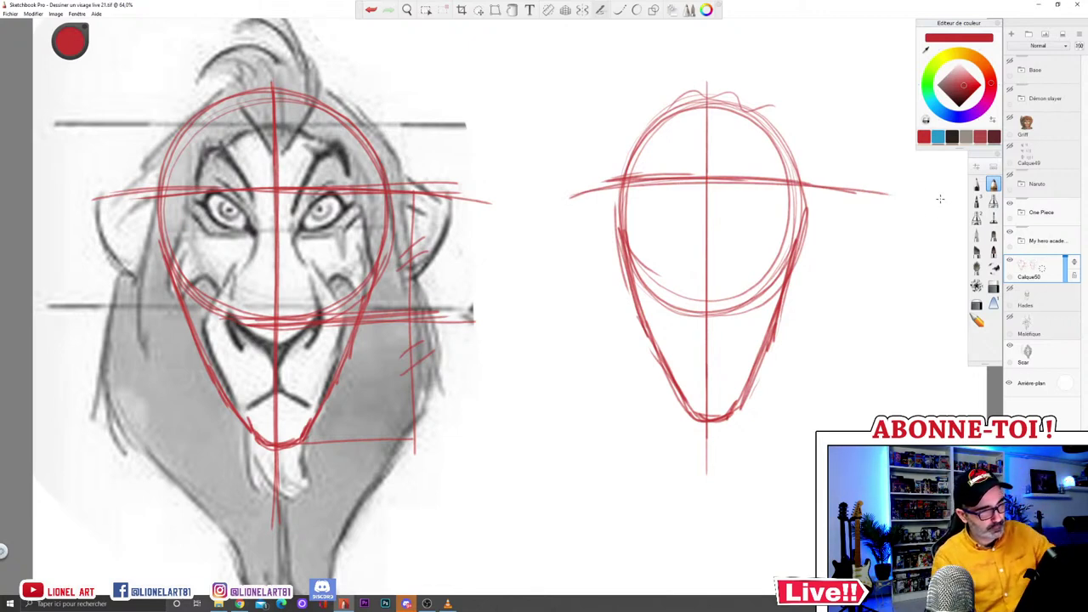
{"action": "mouse_move", "coordinate": [631, 303]}
{"action": "left_mouse_down"}
{"action": "mouse_move", "coordinate": [766, 304]}
{"action": "mouse_move", "coordinate": [583, 304]}
{"action": "mouse_move", "coordinate": [821, 296]}
{"action": "left_mouse_up"}
{"action": "left_click_drag", "start_coordinate": [654, 415], "coordinate": [842, 414]}
{"action": "mouse_move", "coordinate": [842, 414]}
{"action": "left_mouse_down"}
{"action": "mouse_move", "coordinate": [638, 417]}
{"action": "mouse_move", "coordinate": [803, 418]}
{"action": "left_mouse_up"}
{"action": "mouse_move", "coordinate": [802, 419]}
{"action": "left_mouse_down"}
{"action": "mouse_move", "coordinate": [624, 425]}
{"action": "mouse_move", "coordinate": [876, 417]}
{"action": "left_mouse_up"}
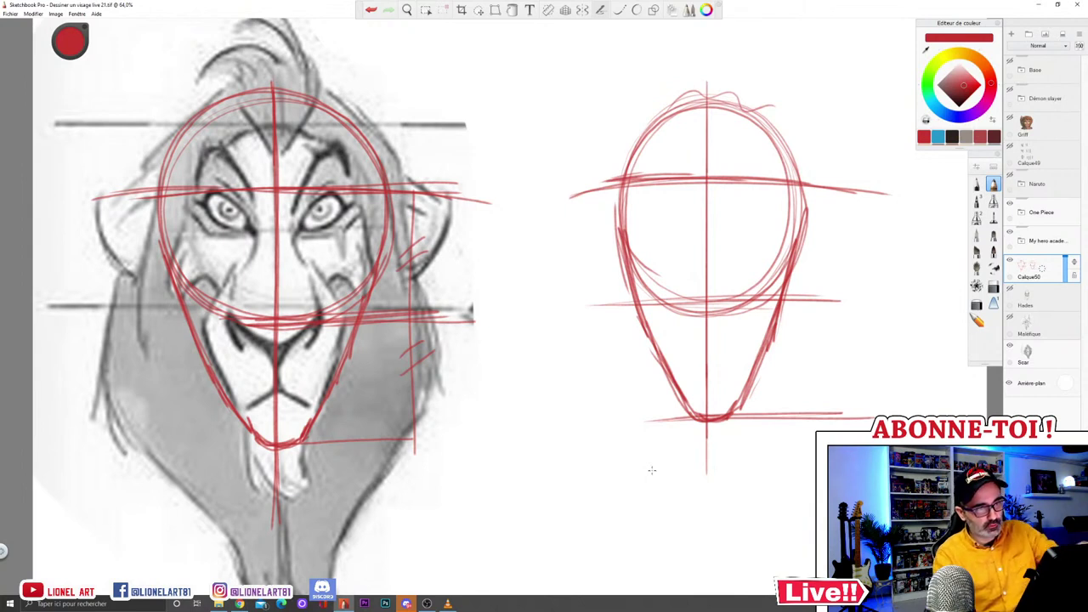
{"action": "mouse_move", "coordinate": [690, 92]}
{"action": "left_mouse_down"}
{"action": "mouse_move", "coordinate": [649, 104]}
{"action": "mouse_move", "coordinate": [712, 89]}
{"action": "mouse_move", "coordinate": [638, 125]}
{"action": "mouse_move", "coordinate": [755, 105]}
{"action": "mouse_move", "coordinate": [643, 119]}
{"action": "mouse_move", "coordinate": [660, 110]}
{"action": "mouse_move", "coordinate": [651, 114]}
{"action": "mouse_move", "coordinate": [621, 167]}
{"action": "left_mouse_up"}
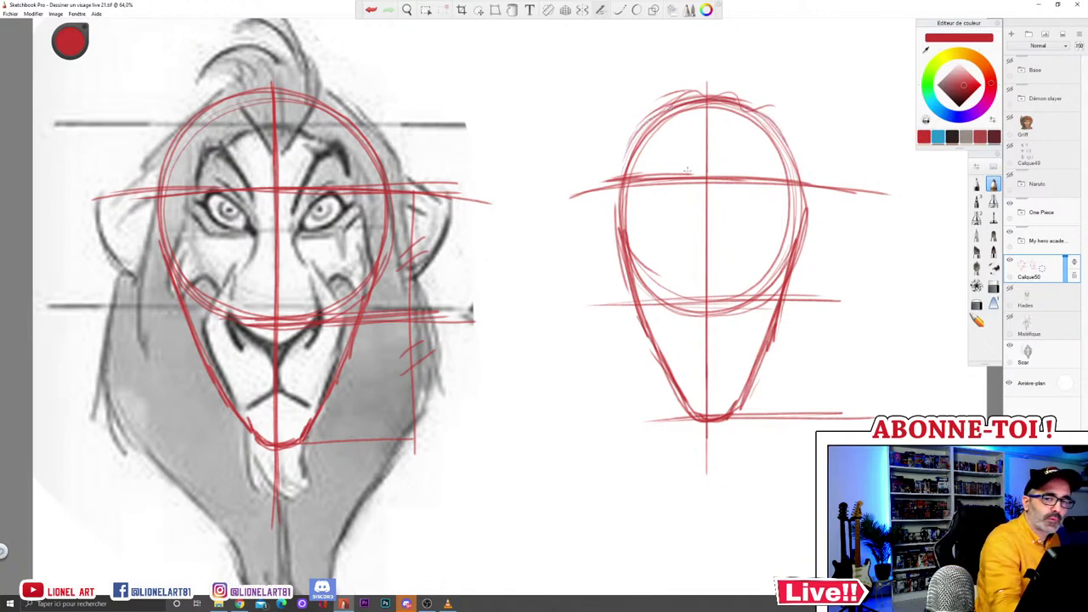
Step: Erase the overhanging ends of the circle-base and chin guides on the new sketch
{"action": "left_click", "coordinate": [993, 287]}
{"action": "left_click_drag", "start_coordinate": [801, 304], "coordinate": [840, 299]}
{"action": "left_click_drag", "start_coordinate": [655, 305], "coordinate": [599, 305]}
{"action": "left_click_drag", "start_coordinate": [682, 420], "coordinate": [655, 424]}
{"action": "left_click_drag", "start_coordinate": [736, 422], "coordinate": [826, 411]}
Step: Erase the proportion guides beside the reference face, plus the leftover guide ends and lower tip of the centre line on the new sketch
{"action": "mouse_move", "coordinate": [302, 441]}
{"action": "left_mouse_down"}
{"action": "mouse_move", "coordinate": [409, 417]}
{"action": "mouse_move", "coordinate": [374, 317]}
{"action": "mouse_move", "coordinate": [409, 289]}
{"action": "mouse_move", "coordinate": [413, 183]}
{"action": "mouse_move", "coordinate": [459, 194]}
{"action": "mouse_move", "coordinate": [410, 279]}
{"action": "left_mouse_up"}
{"action": "left_click_drag", "start_coordinate": [393, 438], "coordinate": [481, 201]}
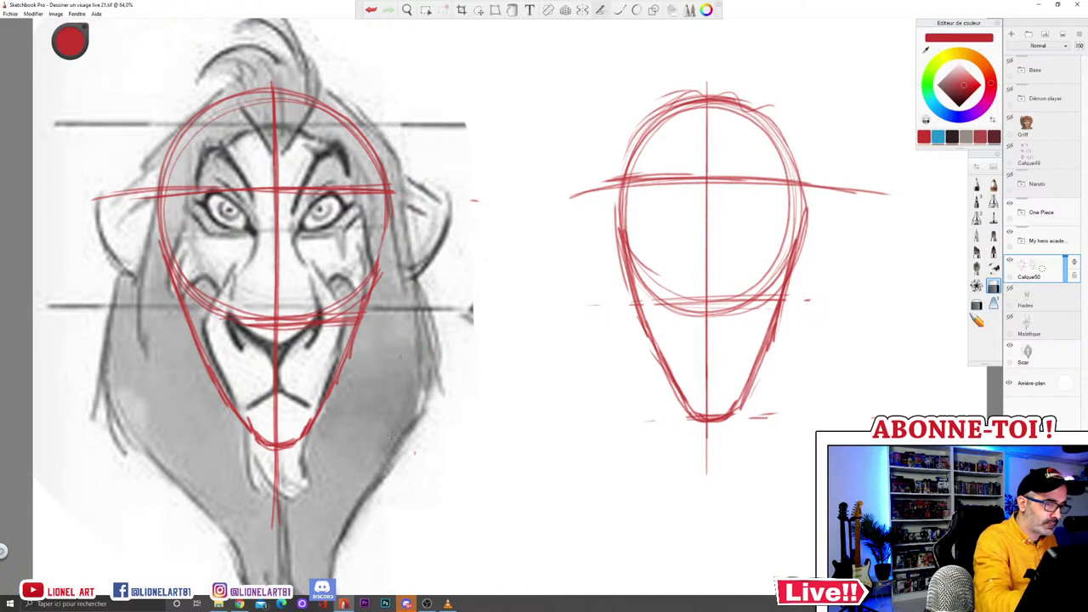
{"action": "left_click_drag", "start_coordinate": [391, 436], "coordinate": [418, 457]}
{"action": "left_click_drag", "start_coordinate": [777, 414], "coordinate": [748, 417]}
{"action": "left_click_drag", "start_coordinate": [803, 300], "coordinate": [818, 304]}
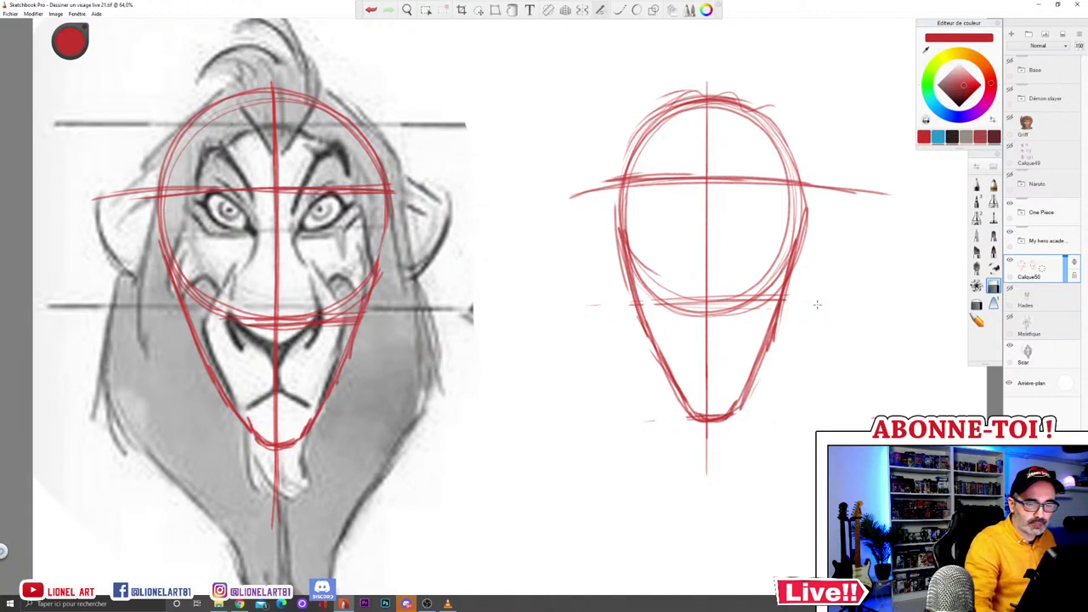
{"action": "left_click_drag", "start_coordinate": [707, 474], "coordinate": [706, 449]}
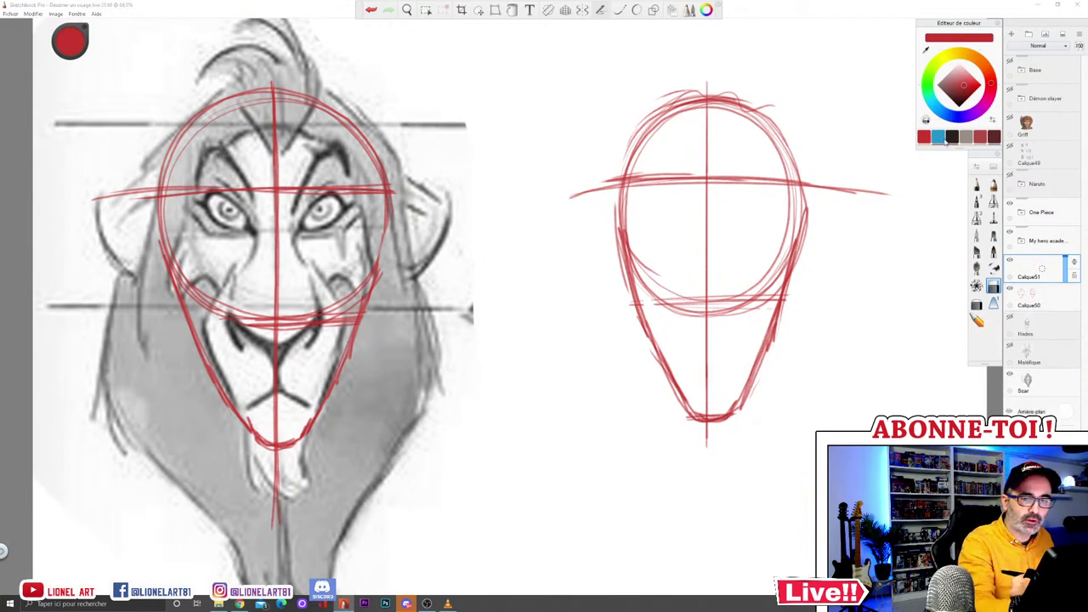
Step: Mark the reference's eye corners in blue with vertical lines, and join them with arcs comparing the eye widths and the gap between them
{"action": "left_click", "coordinate": [941, 139]}
{"action": "left_click_drag", "start_coordinate": [757, 191], "coordinate": [798, 308]}
{"action": "left_click", "coordinate": [371, 9]}
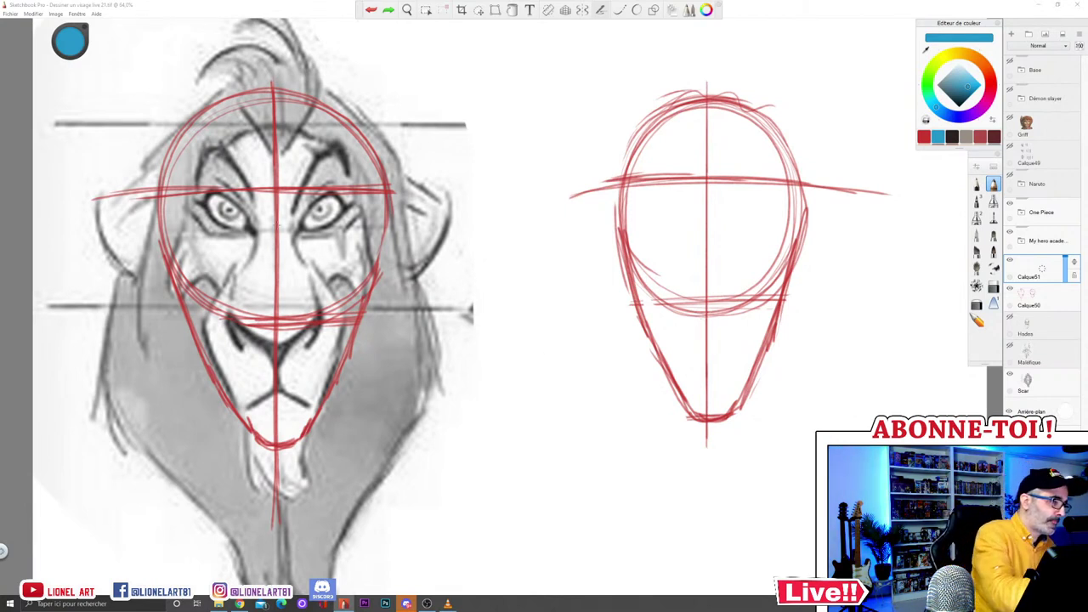
{"action": "left_click_drag", "start_coordinate": [250, 215], "coordinate": [250, 170]}
{"action": "left_click_drag", "start_coordinate": [301, 218], "coordinate": [303, 177]}
{"action": "left_click_drag", "start_coordinate": [301, 254], "coordinate": [303, 234]}
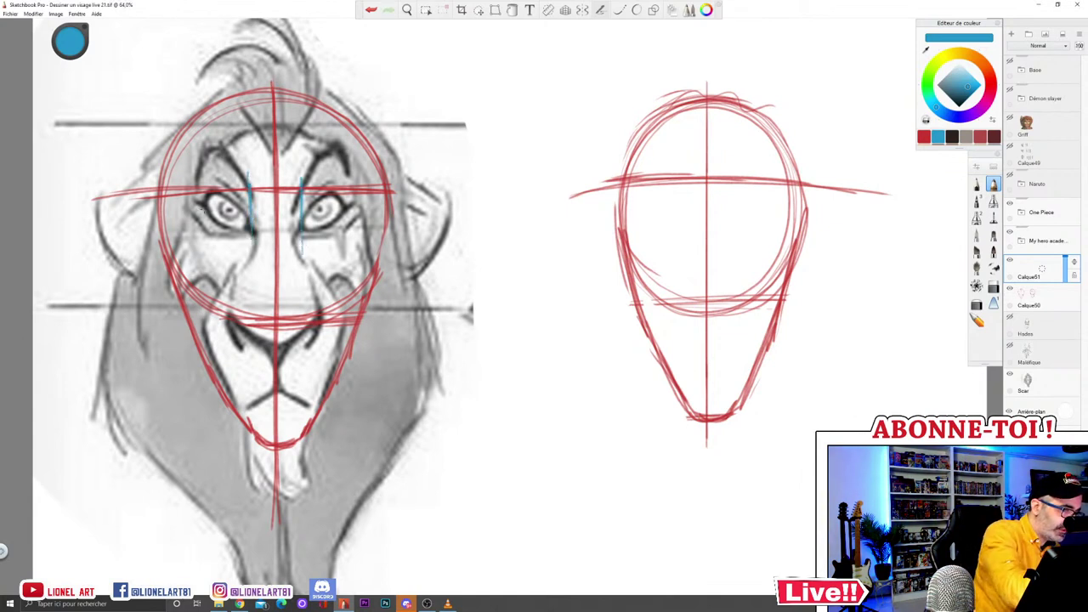
{"action": "left_click_drag", "start_coordinate": [203, 190], "coordinate": [202, 177]}
{"action": "left_click_drag", "start_coordinate": [348, 208], "coordinate": [349, 170]}
{"action": "left_click_drag", "start_coordinate": [346, 240], "coordinate": [347, 190]}
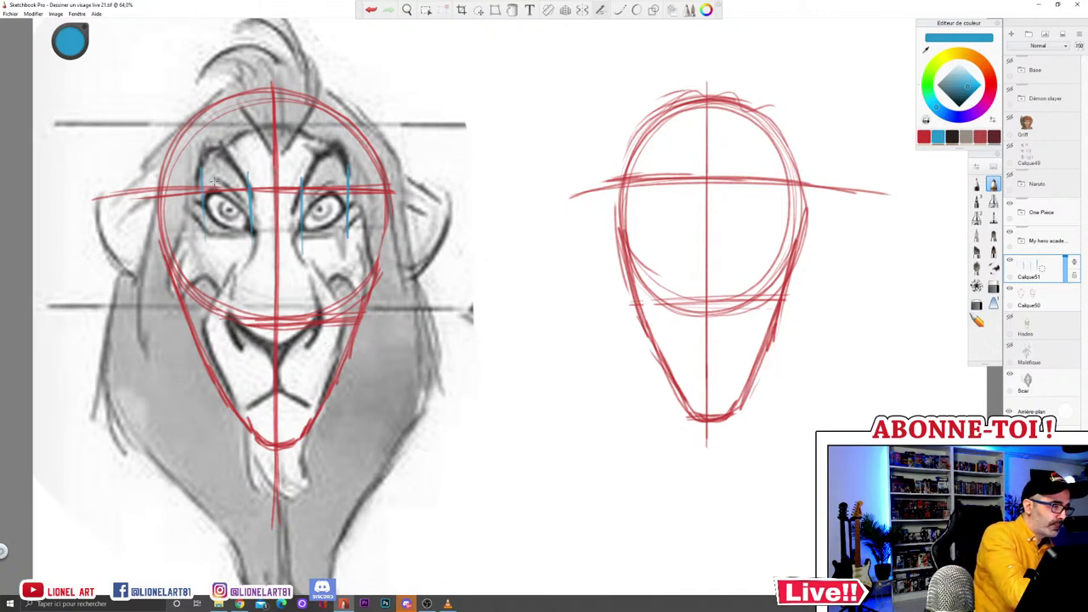
{"action": "left_click_drag", "start_coordinate": [206, 181], "coordinate": [342, 176]}
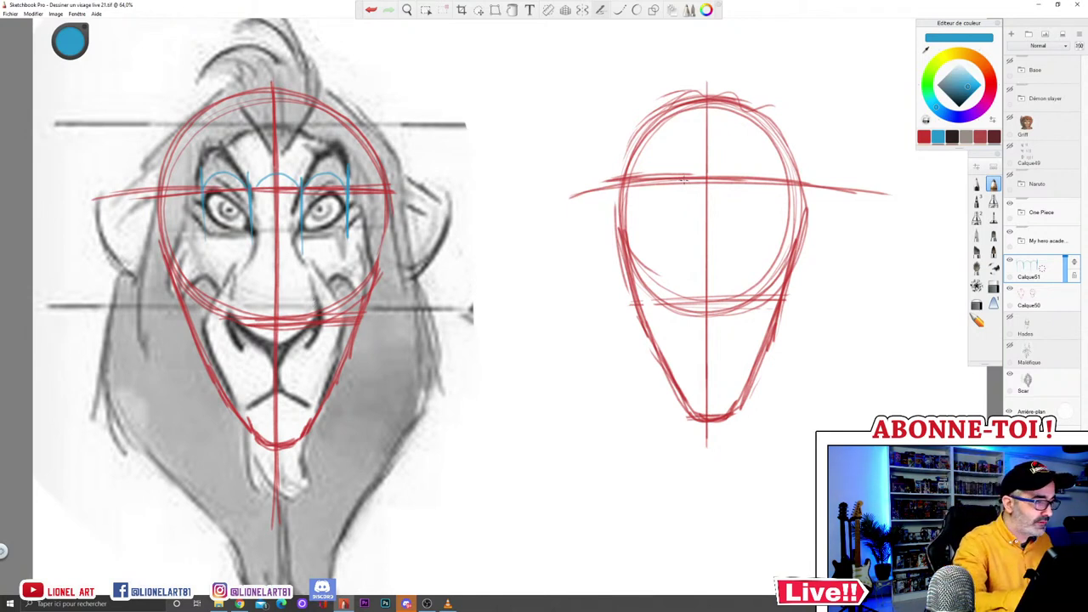
Step: Mark the eye corners on the new sketch's eye line with blue vertical ticks and equal spacing arcs
{"action": "mouse_move", "coordinate": [685, 174]}
{"action": "left_mouse_down"}
{"action": "mouse_move", "coordinate": [686, 204]}
{"action": "mouse_move", "coordinate": [650, 199]}
{"action": "left_mouse_up"}
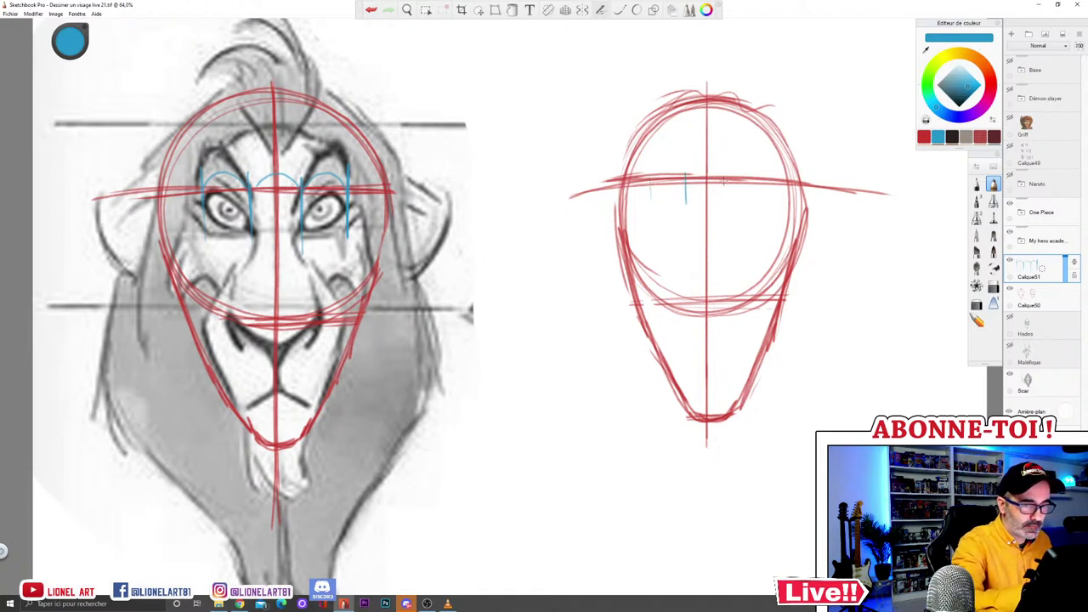
{"action": "mouse_move", "coordinate": [724, 183]}
{"action": "left_mouse_down"}
{"action": "mouse_move", "coordinate": [767, 191]}
{"action": "mouse_move", "coordinate": [765, 173]}
{"action": "mouse_move", "coordinate": [726, 172]}
{"action": "mouse_move", "coordinate": [727, 199]}
{"action": "left_mouse_up"}
{"action": "mouse_move", "coordinate": [652, 179]}
{"action": "left_mouse_down"}
{"action": "mouse_move", "coordinate": [748, 163]}
{"action": "mouse_move", "coordinate": [767, 175]}
{"action": "mouse_move", "coordinate": [686, 172]}
{"action": "left_mouse_up"}
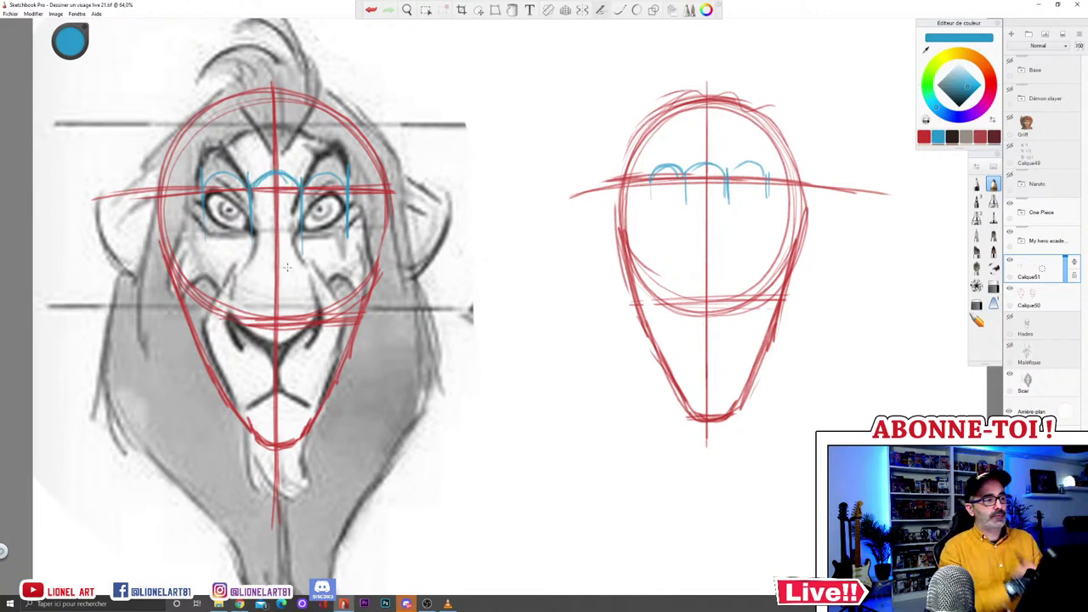
Step: Undo the blue spacing arcs above the new sketch's eye line, keeping the vertical ticks
{"action": "left_click", "coordinate": [371, 10]}
{"action": "left_click", "coordinate": [370, 10]}
{"action": "left_click", "coordinate": [371, 10]}
{"action": "left_click", "coordinate": [371, 10]}
{"action": "left_click", "coordinate": [370, 10]}
{"action": "left_click", "coordinate": [371, 10]}
Step: Draw both slanted eyes in blue between the ticks, with heavy upper lids, pointed inner corners, lower lids, irises and pupils
{"action": "mouse_move", "coordinate": [648, 188]}
{"action": "left_mouse_down"}
{"action": "mouse_move", "coordinate": [671, 180]}
{"action": "mouse_move", "coordinate": [684, 207]}
{"action": "mouse_move", "coordinate": [649, 196]}
{"action": "mouse_move", "coordinate": [680, 206]}
{"action": "mouse_move", "coordinate": [760, 179]}
{"action": "mouse_move", "coordinate": [729, 198]}
{"action": "mouse_move", "coordinate": [742, 207]}
{"action": "mouse_move", "coordinate": [764, 196]}
{"action": "mouse_move", "coordinate": [756, 201]}
{"action": "left_mouse_up"}
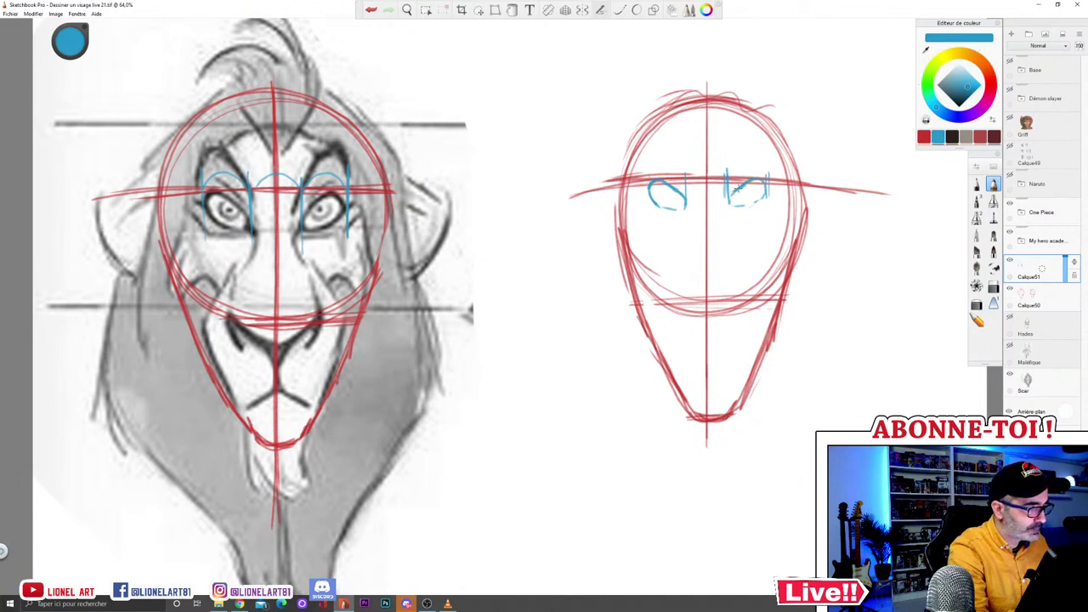
{"action": "left_click_drag", "start_coordinate": [739, 188], "coordinate": [755, 180]}
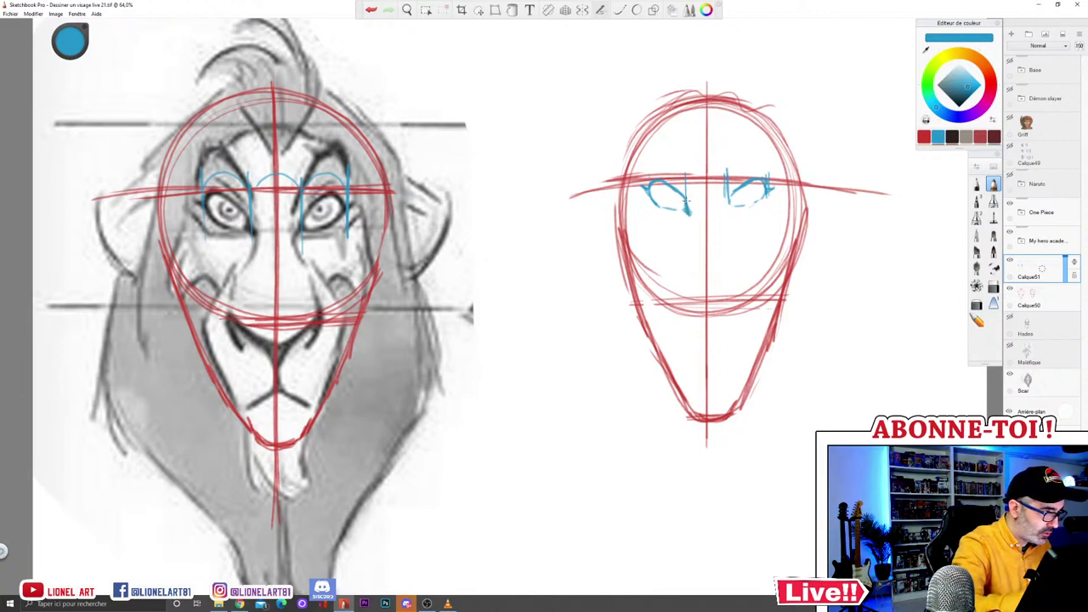
{"action": "left_click_drag", "start_coordinate": [729, 203], "coordinate": [728, 208]}
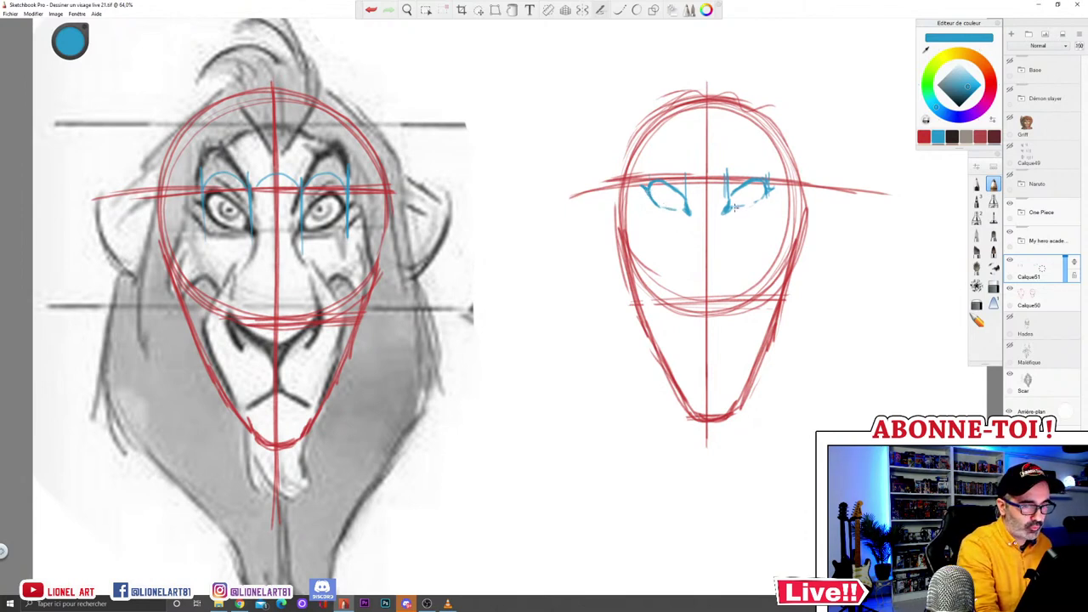
{"action": "left_click_drag", "start_coordinate": [728, 212], "coordinate": [770, 192]}
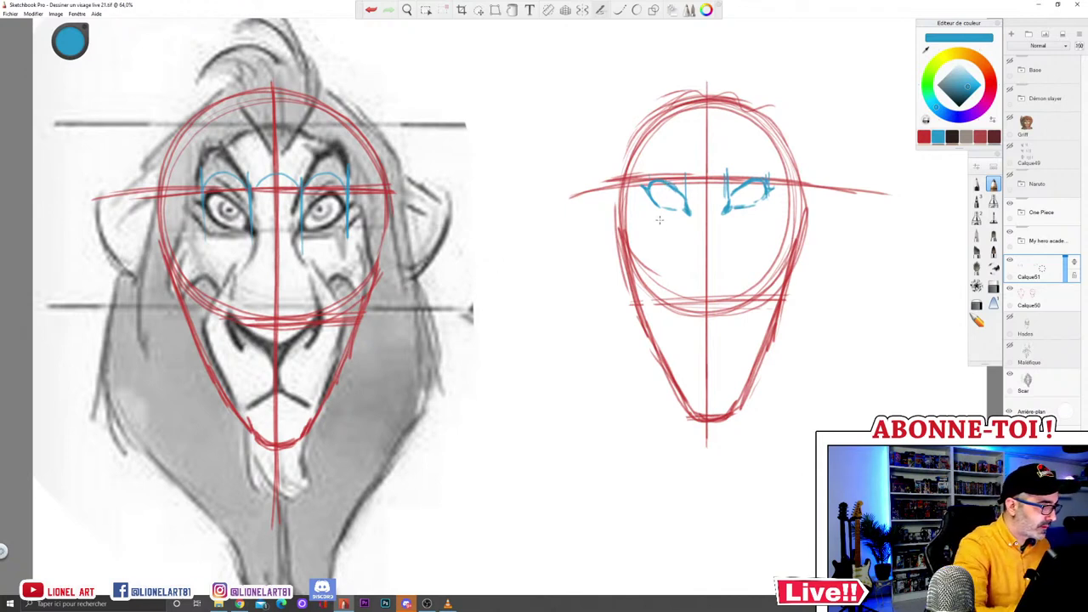
{"action": "left_click_drag", "start_coordinate": [672, 187], "coordinate": [671, 201]}
{"action": "mouse_move", "coordinate": [737, 189]}
{"action": "left_mouse_down"}
{"action": "mouse_move", "coordinate": [755, 186]}
{"action": "mouse_move", "coordinate": [752, 194]}
{"action": "left_mouse_up"}
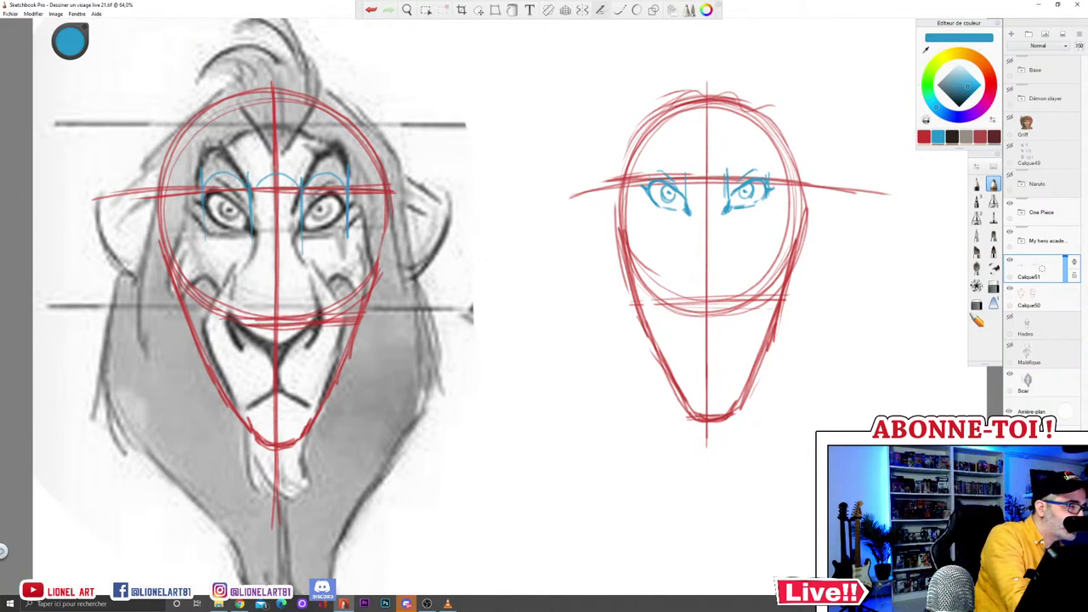
{"action": "left_click_drag", "start_coordinate": [209, 239], "coordinate": [344, 248]}
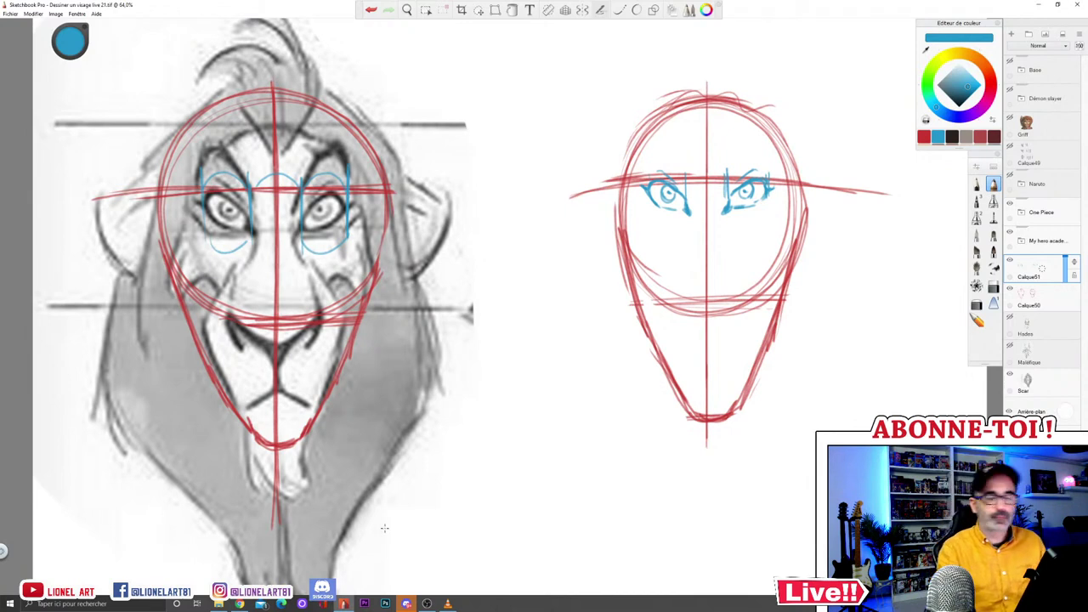
{"action": "left_click", "coordinate": [371, 9]}
{"action": "left_click", "coordinate": [370, 9]}
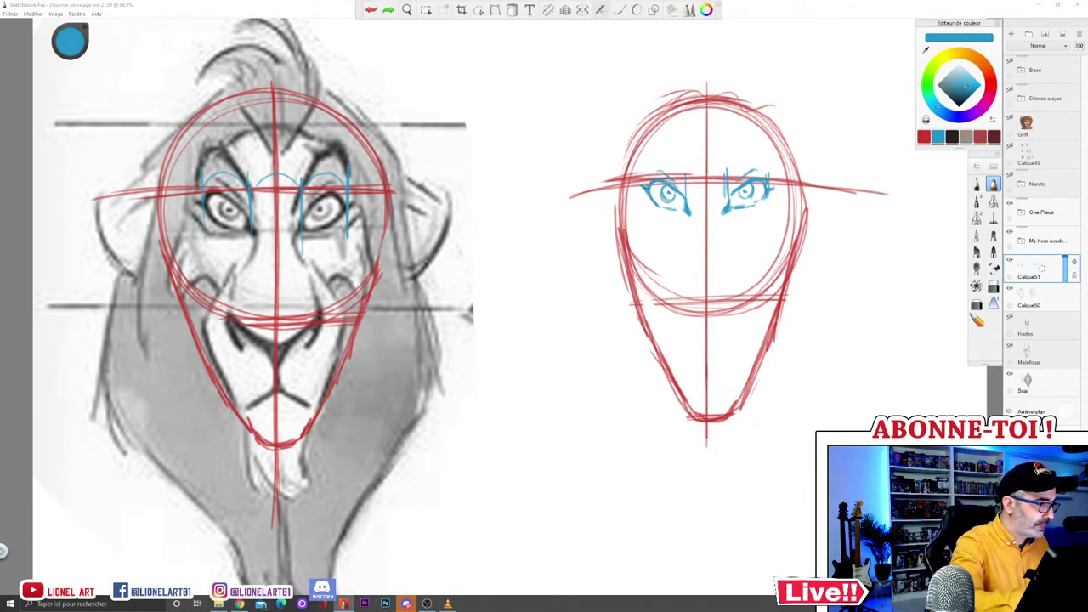
Step: Touch up the left eye's outer corner and sketch the nose's curve at the circle base, undoing the nose trace on the reference
{"action": "left_click_drag", "start_coordinate": [645, 181], "coordinate": [654, 188]}
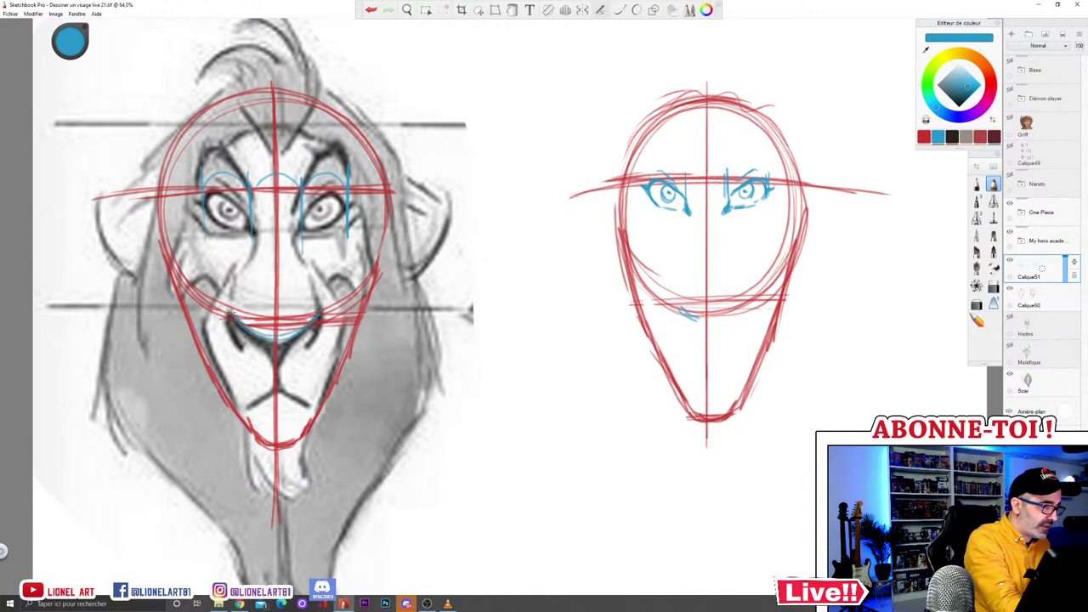
{"action": "mouse_move", "coordinate": [319, 312]}
{"action": "left_mouse_down"}
{"action": "mouse_move", "coordinate": [255, 332]}
{"action": "mouse_move", "coordinate": [239, 317]}
{"action": "mouse_move", "coordinate": [238, 343]}
{"action": "left_mouse_up"}
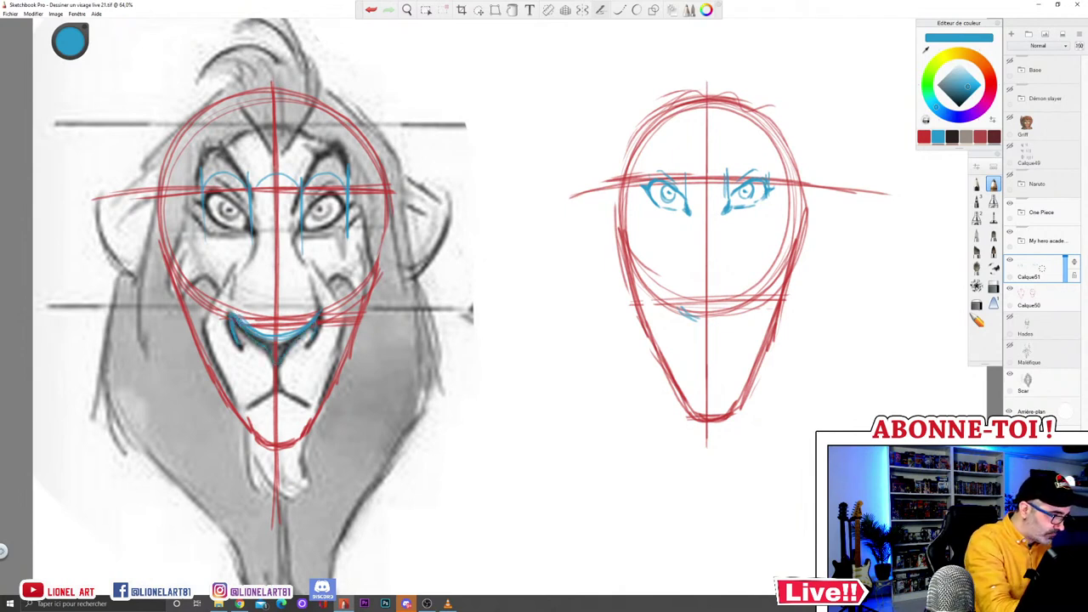
{"action": "left_click", "coordinate": [370, 9]}
{"action": "left_click", "coordinate": [371, 9]}
{"action": "left_click_drag", "start_coordinate": [692, 316], "coordinate": [729, 319]}
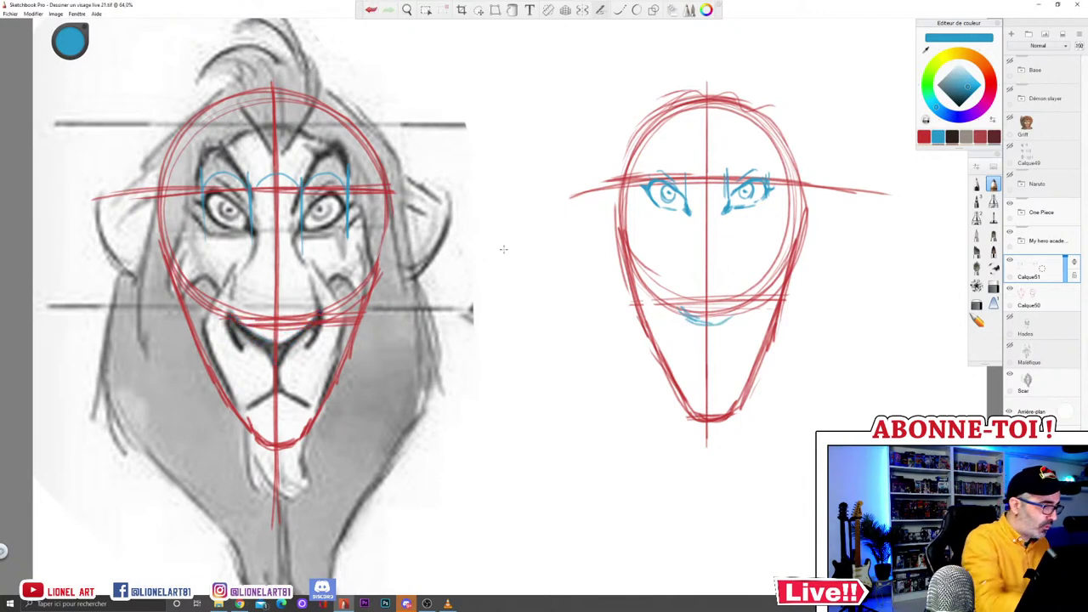
Step: Draw blue vertical alignment guides linking the pupils to the nostril edges on the reference and the new sketch
{"action": "left_click_drag", "start_coordinate": [231, 308], "coordinate": [230, 220]}
{"action": "mouse_move", "coordinate": [322, 269]}
{"action": "left_mouse_down"}
{"action": "mouse_move", "coordinate": [322, 316]}
{"action": "mouse_move", "coordinate": [322, 238]}
{"action": "left_mouse_up"}
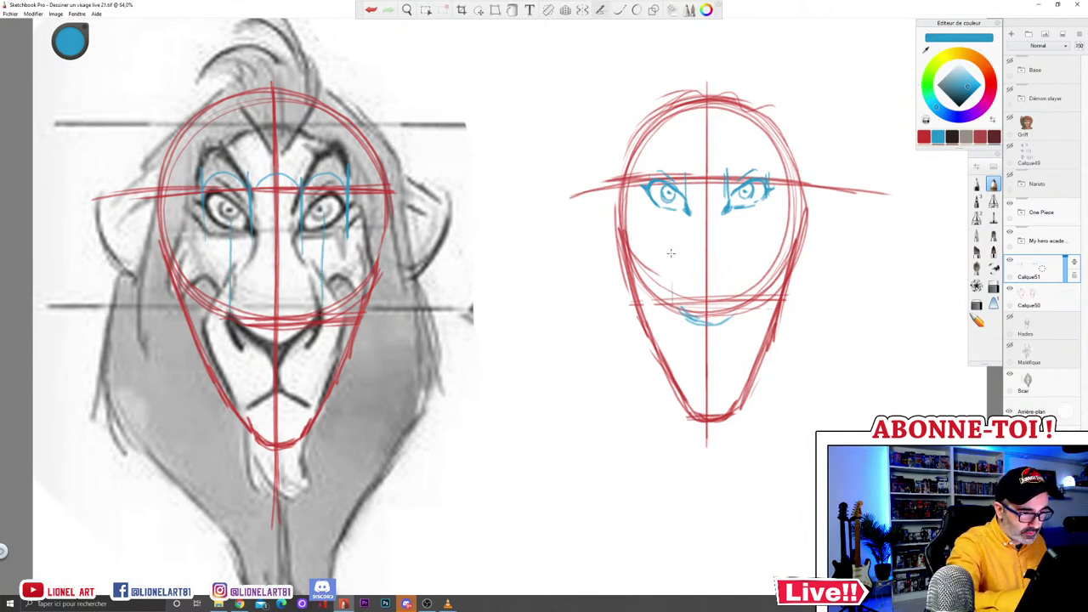
{"action": "left_click_drag", "start_coordinate": [746, 253], "coordinate": [745, 200]}
Step: Draw the nose in blue on the new sketch, with a curved upper edge, hooked nostrils and a shaded triangular tip
{"action": "left_click_drag", "start_coordinate": [675, 307], "coordinate": [740, 311]}
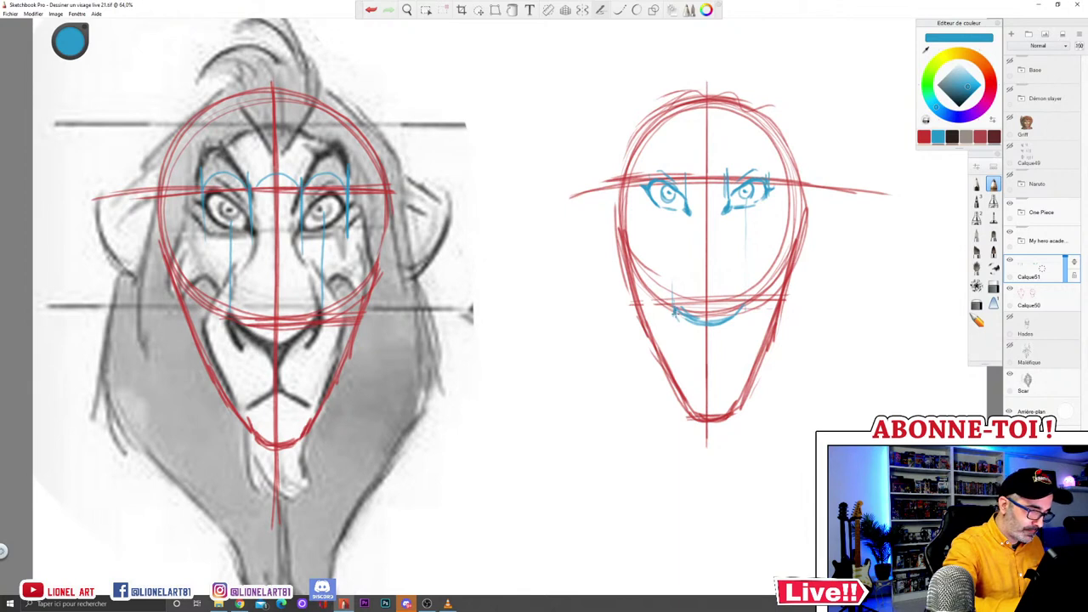
{"action": "left_click_drag", "start_coordinate": [742, 306], "coordinate": [744, 315]}
{"action": "mouse_move", "coordinate": [675, 311]}
{"action": "left_mouse_down"}
{"action": "mouse_move", "coordinate": [717, 332]}
{"action": "mouse_move", "coordinate": [708, 344]}
{"action": "mouse_move", "coordinate": [742, 318]}
{"action": "left_mouse_up"}
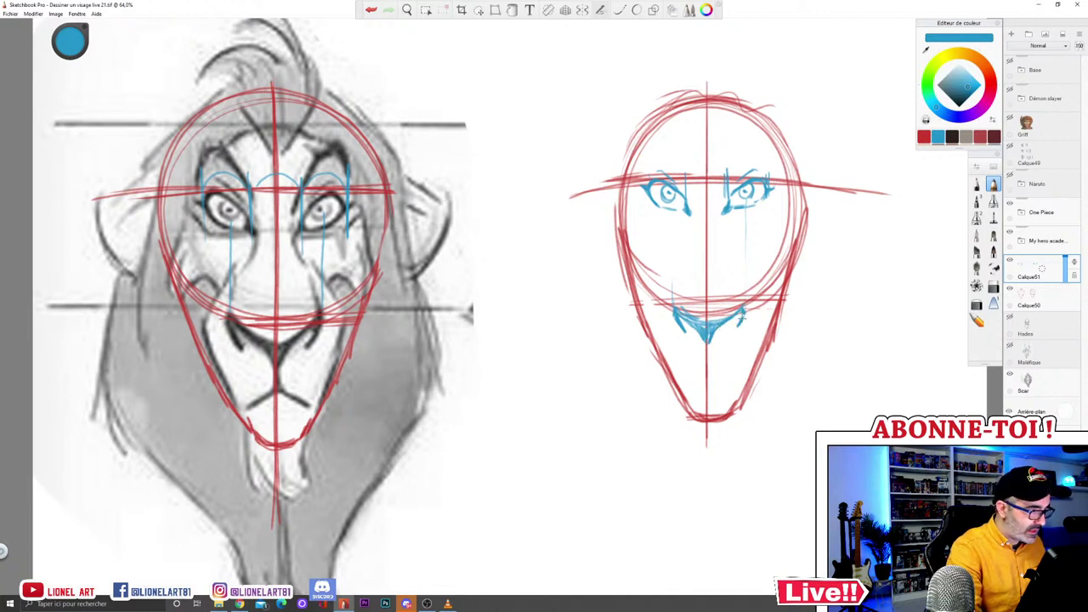
Step: Thicken and darken both hooked nostrils of the blue nose on the new sketch
{"action": "mouse_move", "coordinate": [678, 306]}
{"action": "left_mouse_down"}
{"action": "mouse_move", "coordinate": [671, 316]}
{"action": "mouse_move", "coordinate": [699, 325]}
{"action": "left_mouse_up"}
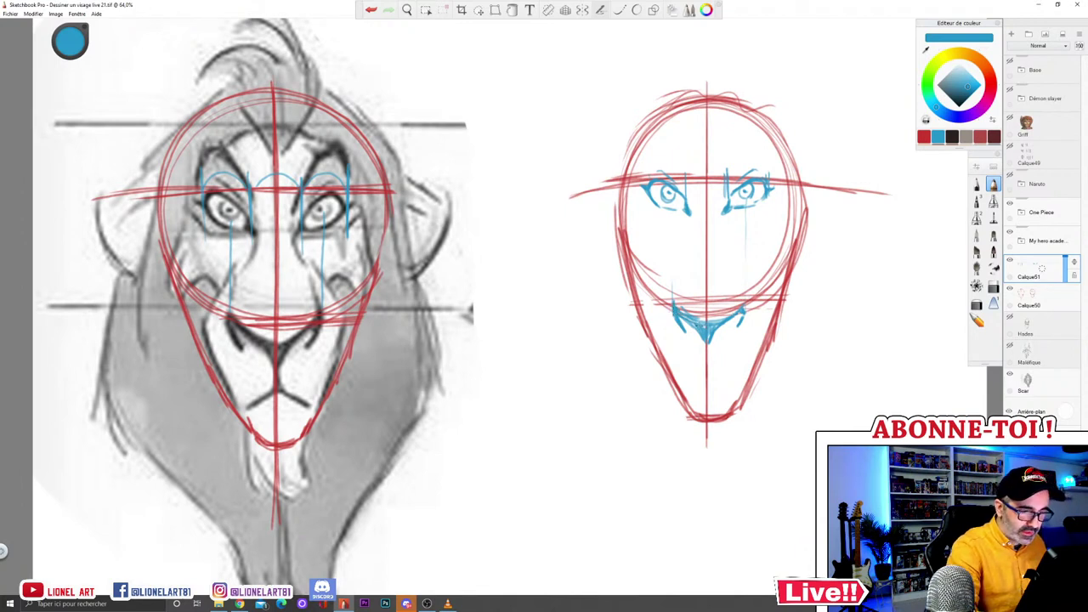
{"action": "left_click_drag", "start_coordinate": [741, 312], "coordinate": [736, 325]}
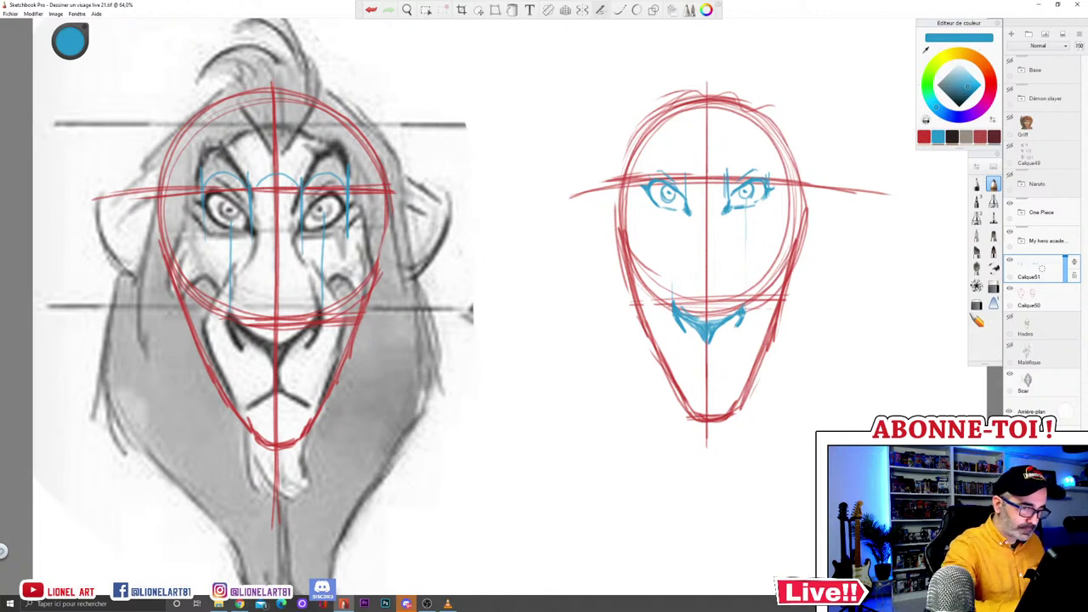
{"action": "left_click_drag", "start_coordinate": [672, 308], "coordinate": [668, 311]}
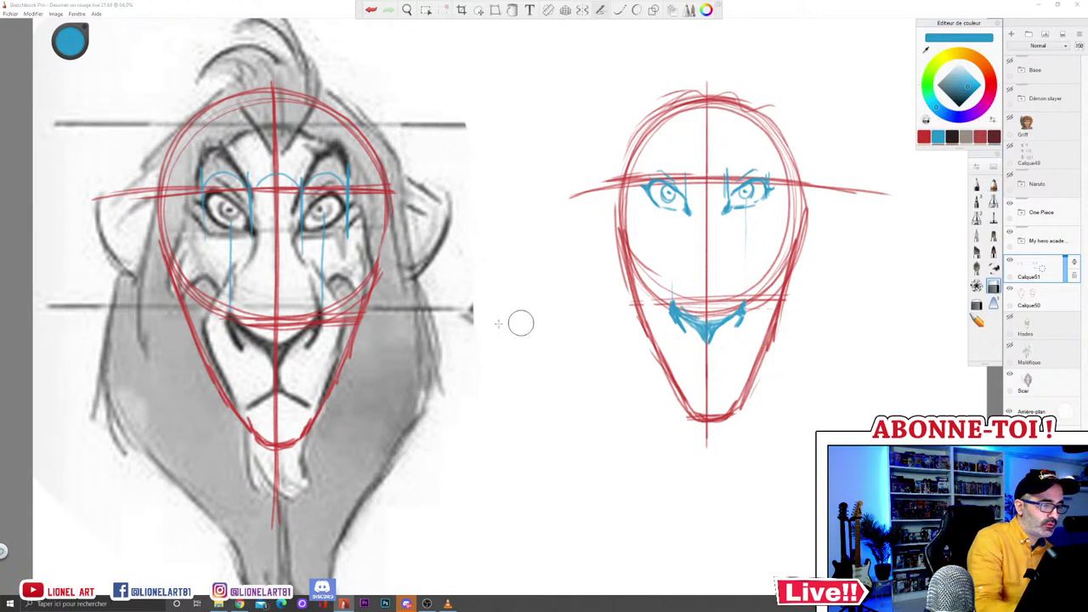
Step: Remove the blue alignment guides and eye-spacing arcs from the reference drawing
{"action": "key", "text": "ctrl+z"}
{"action": "key", "text": "ctrl+z"}
{"action": "key", "text": "ctrl+z"}
{"action": "key", "text": "ctrl+z"}
{"action": "key", "text": "ctrl+z"}
{"action": "key", "text": "ctrl+z"}
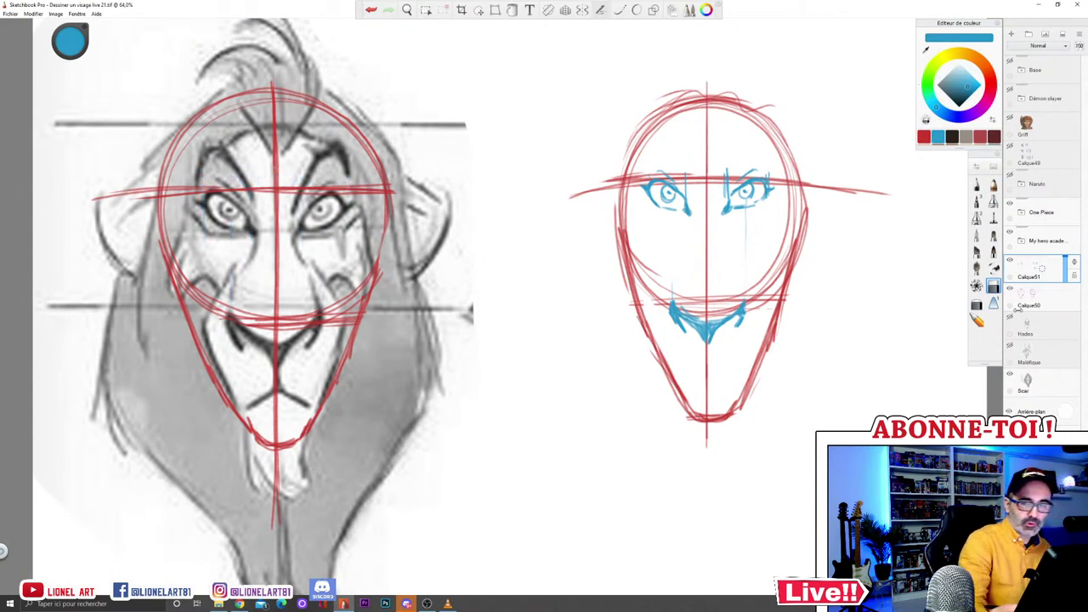
Step: Lower the opacity of the red construction layer Calque50 and return to the blue layer Calque51 with the drawing brush
{"action": "left_click", "coordinate": [1059, 297]}
{"action": "left_click", "coordinate": [1065, 295]}
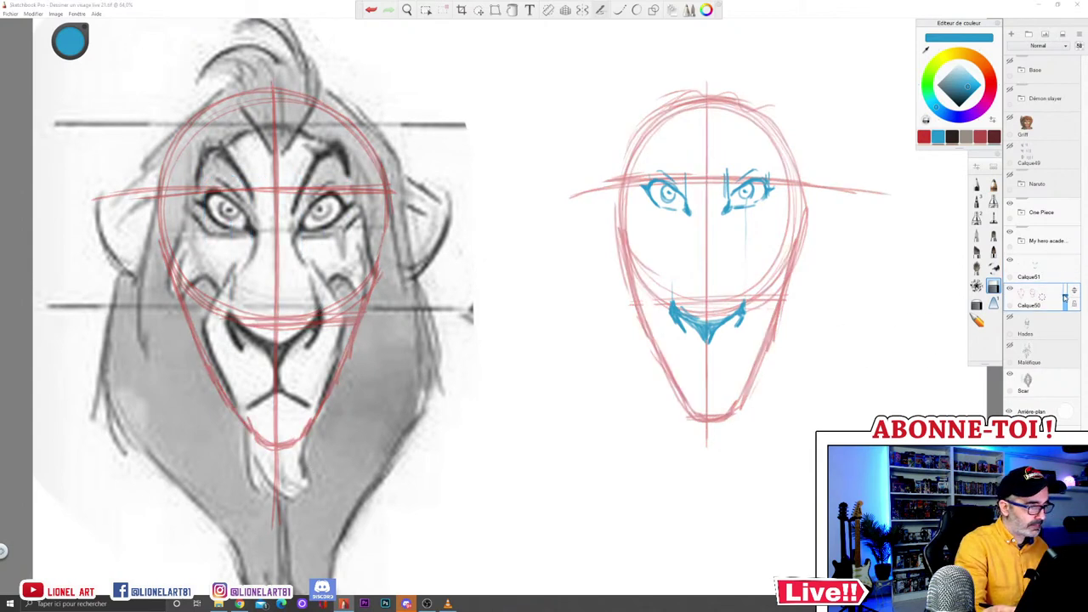
{"action": "left_click", "coordinate": [1034, 267]}
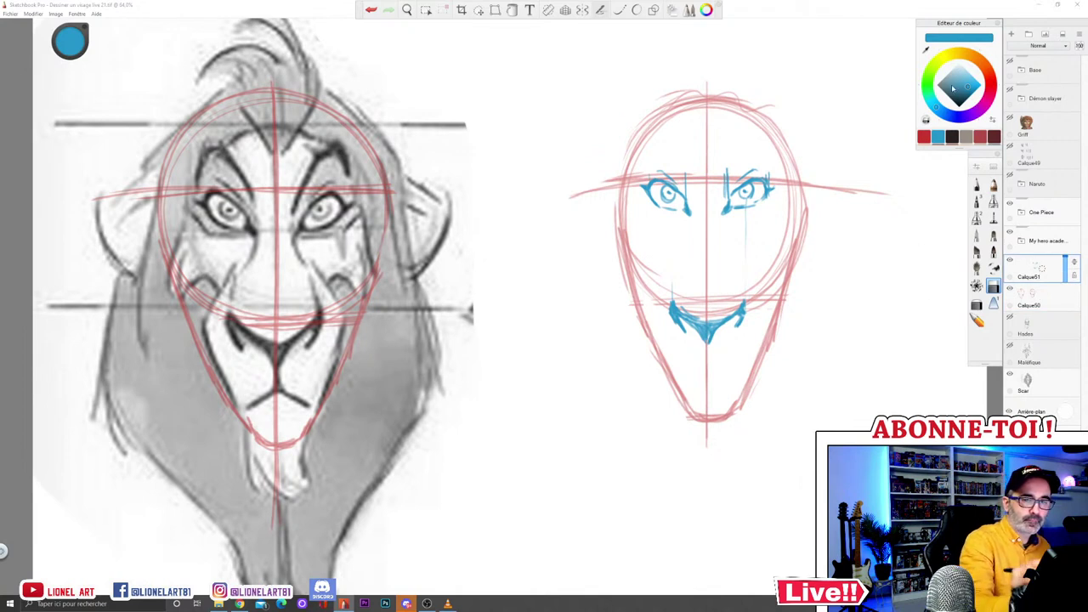
{"action": "left_click", "coordinate": [993, 185]}
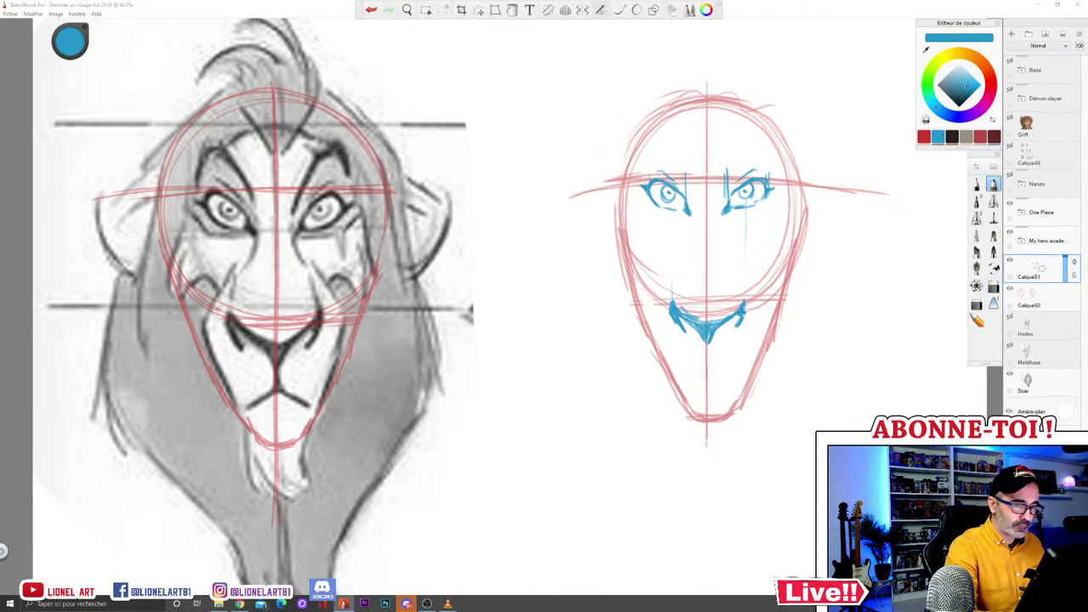
Step: Touch up the nose tip and draw the bridge contours in blue, down from the inner eye corners and up from both nostrils
{"action": "left_click_drag", "start_coordinate": [711, 336], "coordinate": [726, 323]}
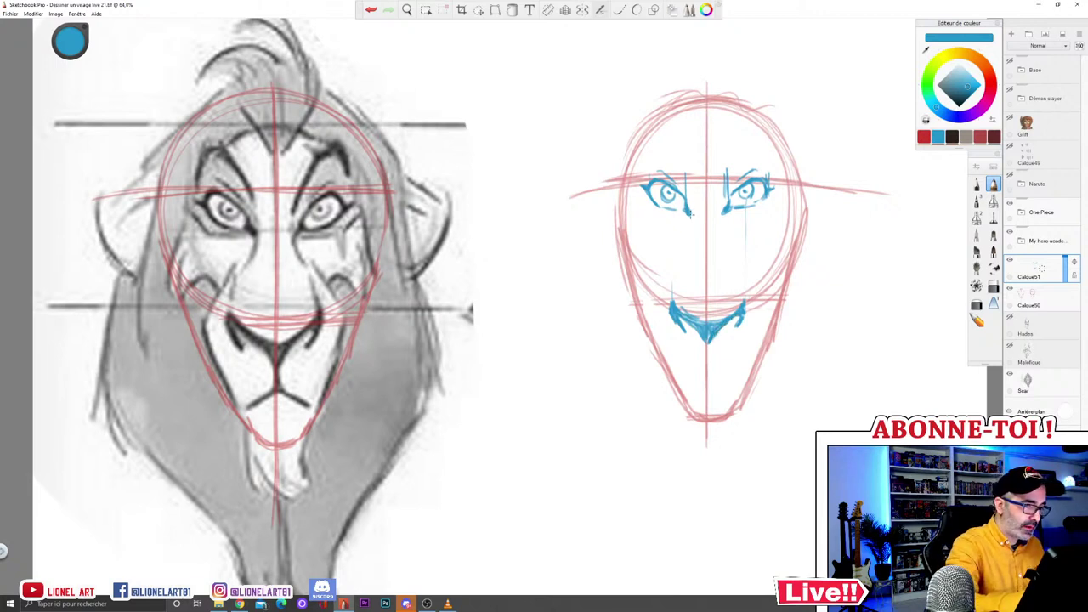
{"action": "mouse_move", "coordinate": [691, 216]}
{"action": "left_mouse_down"}
{"action": "mouse_move", "coordinate": [686, 241]}
{"action": "mouse_move", "coordinate": [726, 230]}
{"action": "left_mouse_up"}
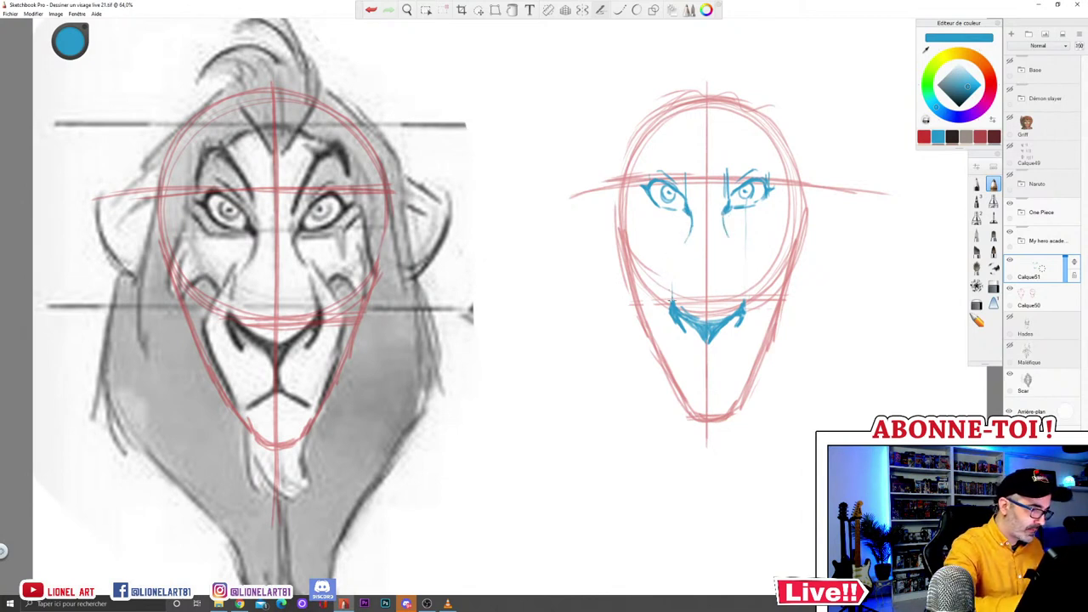
{"action": "left_click_drag", "start_coordinate": [690, 235], "coordinate": [681, 253]}
{"action": "left_click_drag", "start_coordinate": [744, 304], "coordinate": [739, 262]}
{"action": "left_click_drag", "start_coordinate": [692, 230], "coordinate": [687, 248]}
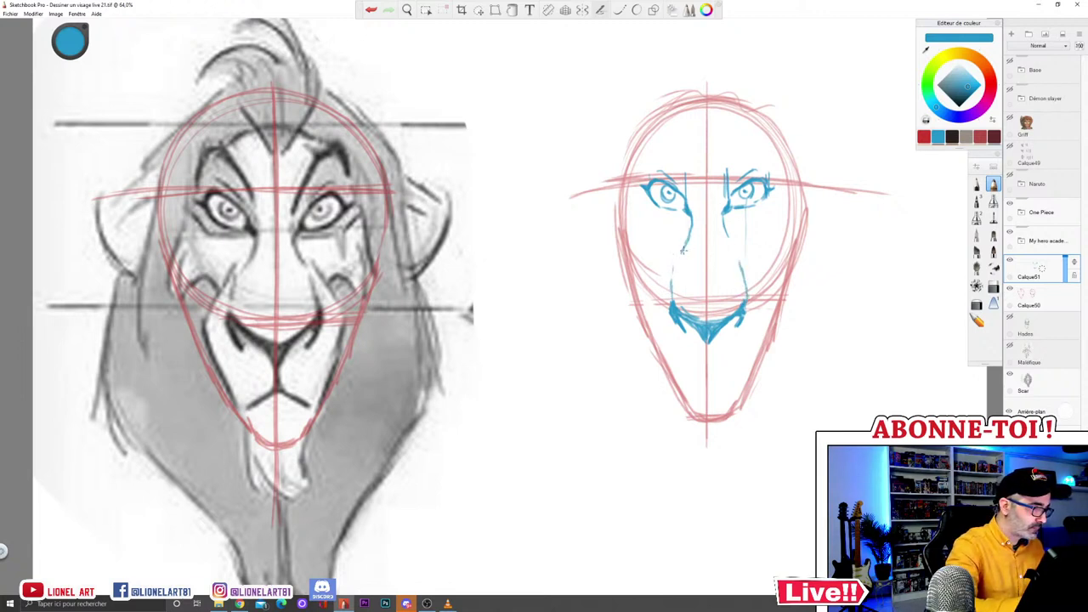
{"action": "left_click_drag", "start_coordinate": [675, 297], "coordinate": [673, 299]}
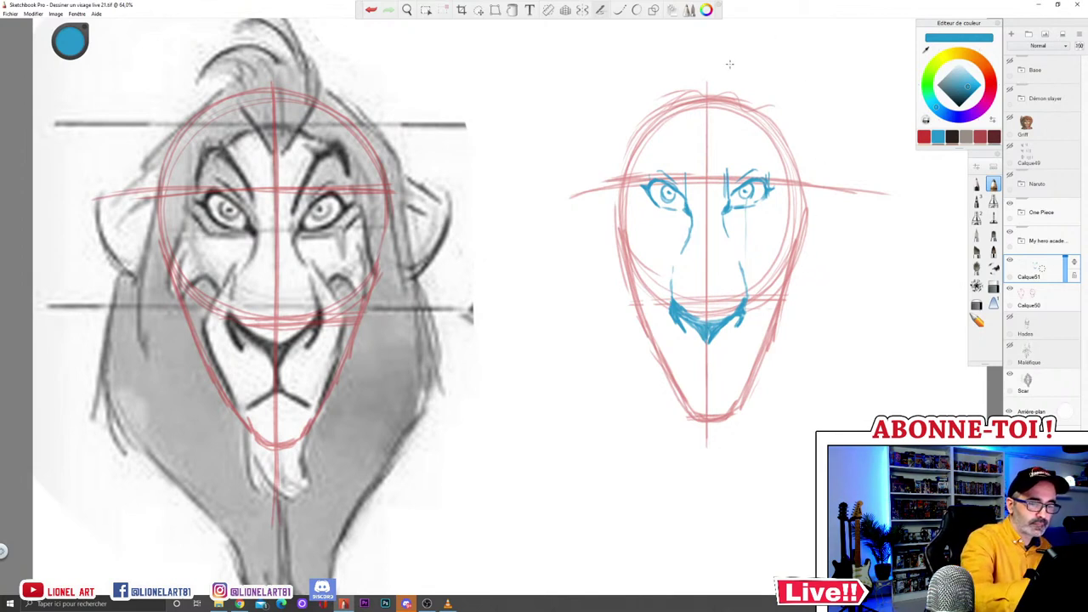
Step: Lasso the nose with its nostril lines, shift it slightly upward and clear the selection
{"action": "left_click", "coordinate": [478, 10]}
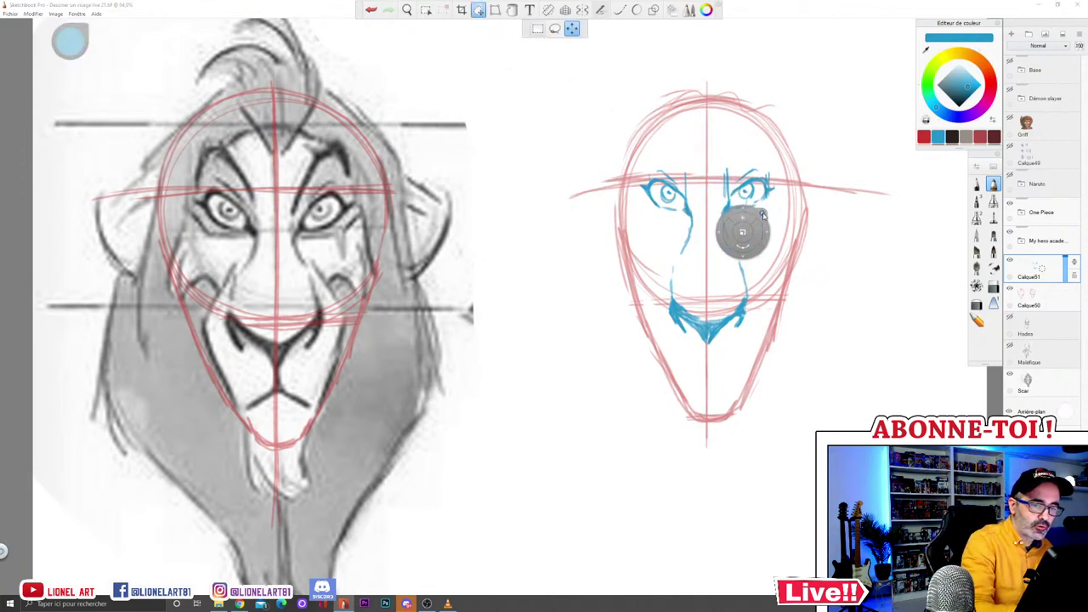
{"action": "left_click", "coordinate": [426, 9]}
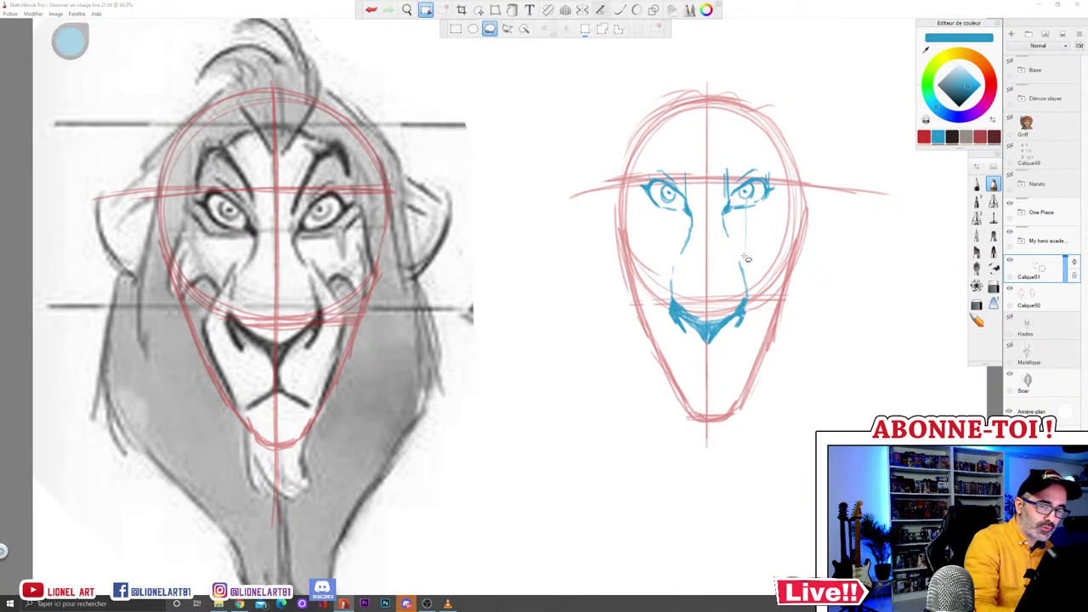
{"action": "mouse_move", "coordinate": [746, 255]}
{"action": "left_mouse_down"}
{"action": "mouse_move", "coordinate": [661, 281]}
{"action": "mouse_move", "coordinate": [751, 258]}
{"action": "mouse_move", "coordinate": [749, 342]}
{"action": "left_mouse_up"}
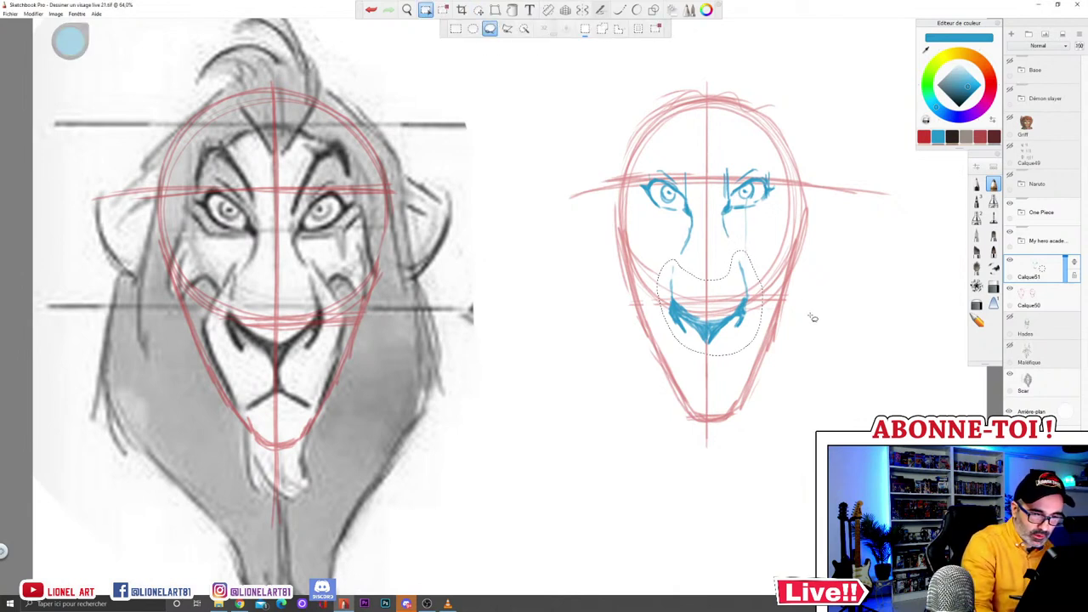
{"action": "left_click", "coordinate": [478, 10]}
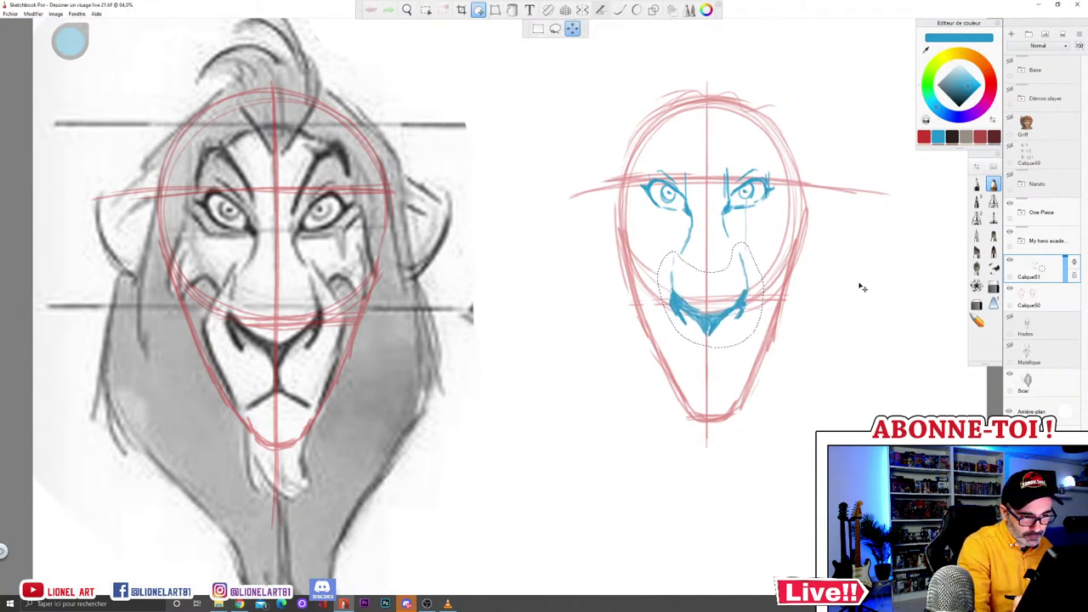
{"action": "left_click", "coordinate": [845, 253]}
{"action": "key", "text": "Escape"}
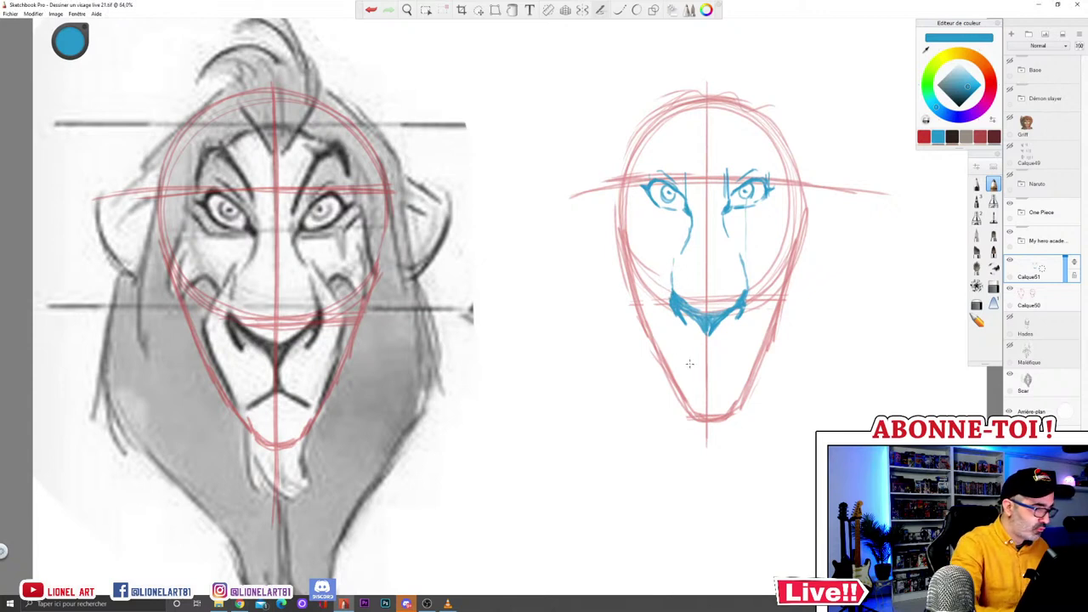
Step: Draw a vertical line down from the nose tip, ending in two short downward-slanting mouth strokes
{"action": "left_click_drag", "start_coordinate": [706, 337], "coordinate": [709, 366]}
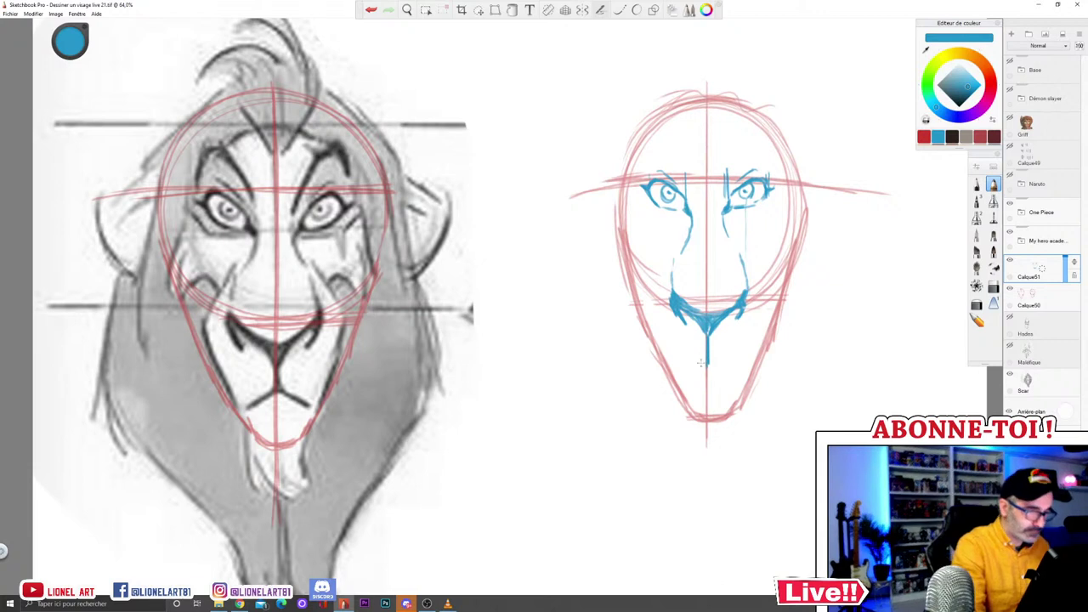
{"action": "mouse_move", "coordinate": [705, 361]}
{"action": "left_mouse_down"}
{"action": "mouse_move", "coordinate": [685, 376]}
{"action": "mouse_move", "coordinate": [731, 377]}
{"action": "left_mouse_up"}
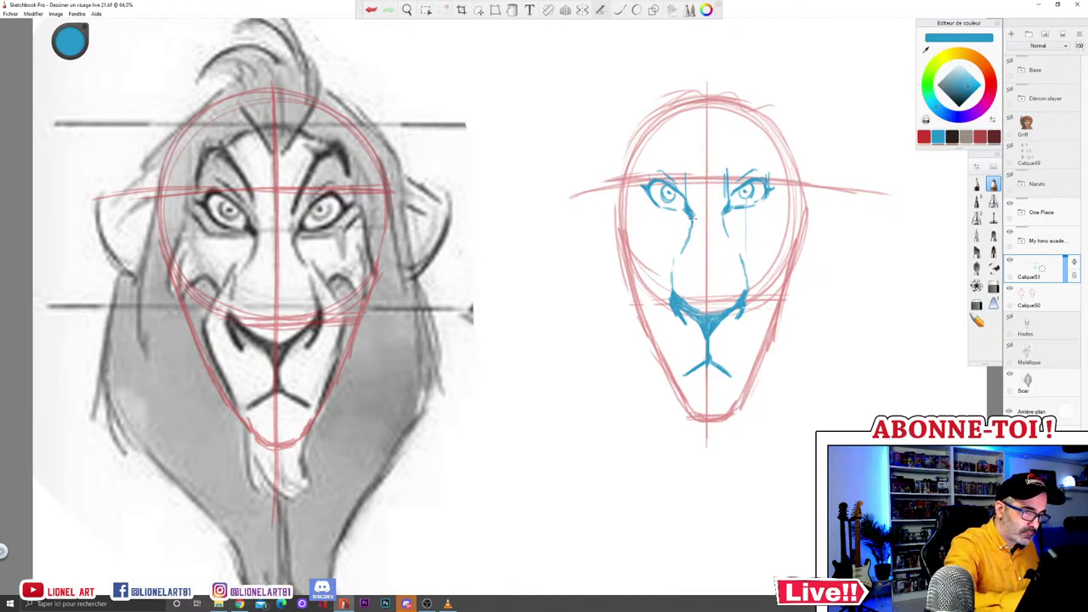
Step: Thicken the bridge curves below the inner eye corners and draw the left eyebrow's slanted inner line
{"action": "mouse_move", "coordinate": [693, 219]}
{"action": "left_mouse_down"}
{"action": "mouse_move", "coordinate": [679, 247]}
{"action": "mouse_move", "coordinate": [726, 244]}
{"action": "left_mouse_up"}
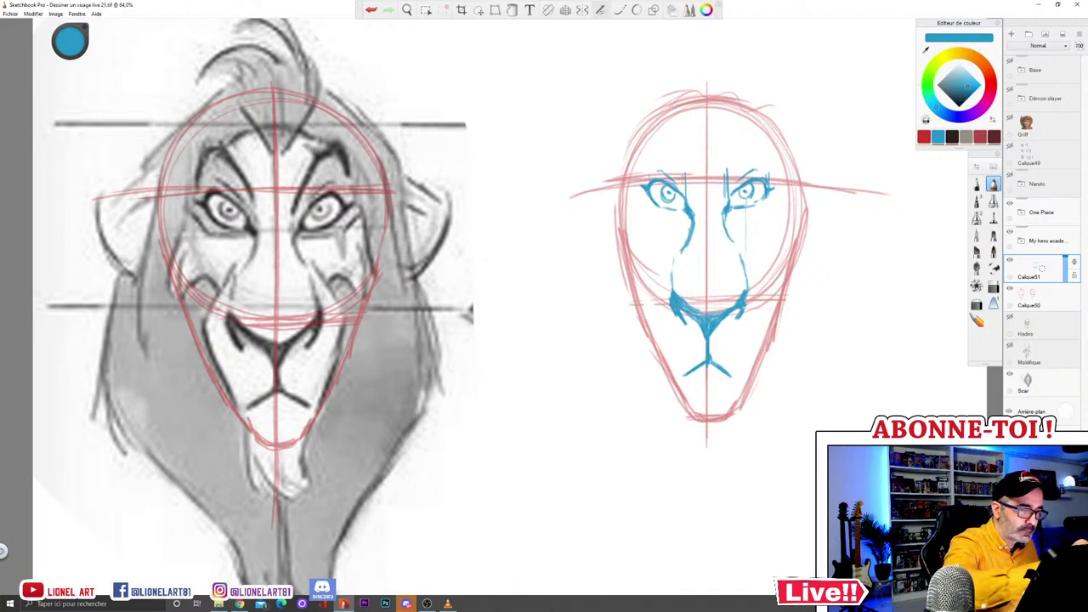
{"action": "left_click_drag", "start_coordinate": [683, 178], "coordinate": [665, 150]}
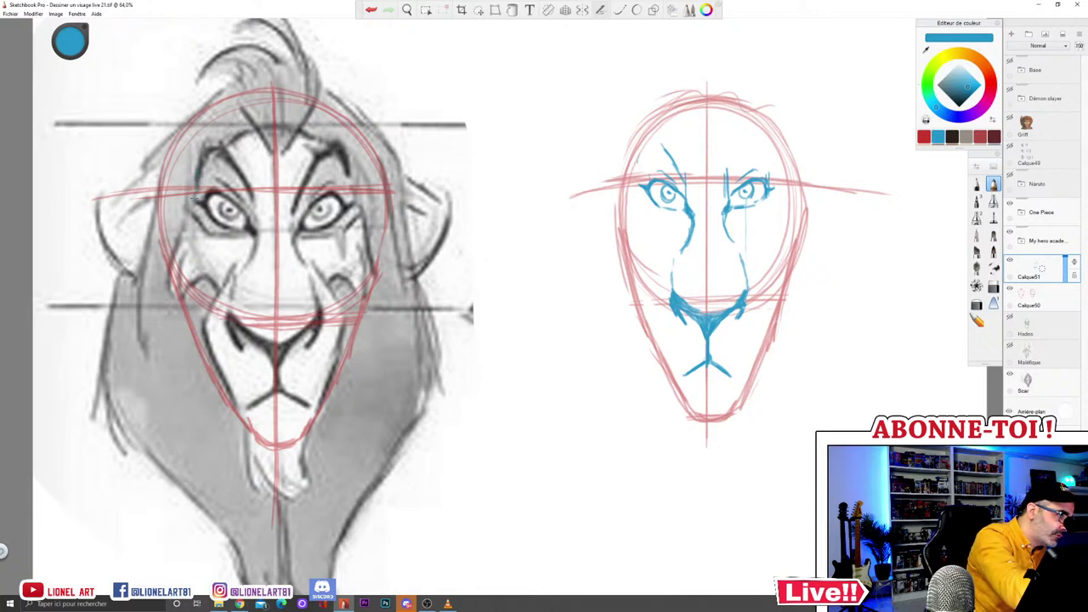
{"action": "left_click_drag", "start_coordinate": [236, 160], "coordinate": [261, 211]}
{"action": "mouse_move", "coordinate": [202, 158]}
{"action": "left_mouse_down"}
{"action": "mouse_move", "coordinate": [215, 190]}
{"action": "mouse_move", "coordinate": [233, 183]}
{"action": "mouse_move", "coordinate": [255, 219]}
{"action": "left_mouse_up"}
{"action": "left_click", "coordinate": [370, 9]}
{"action": "left_click", "coordinate": [371, 10]}
Step: Draw both angular eyebrows in blue above the eyes, with thick peaked arches and outer ends curving down
{"action": "mouse_move", "coordinate": [638, 167]}
{"action": "left_mouse_down"}
{"action": "mouse_move", "coordinate": [648, 143]}
{"action": "mouse_move", "coordinate": [666, 150]}
{"action": "left_mouse_up"}
{"action": "mouse_move", "coordinate": [661, 146]}
{"action": "left_mouse_down"}
{"action": "mouse_move", "coordinate": [676, 168]}
{"action": "mouse_move", "coordinate": [647, 143]}
{"action": "mouse_move", "coordinate": [670, 151]}
{"action": "mouse_move", "coordinate": [687, 185]}
{"action": "mouse_move", "coordinate": [684, 173]}
{"action": "mouse_move", "coordinate": [727, 184]}
{"action": "mouse_move", "coordinate": [767, 146]}
{"action": "mouse_move", "coordinate": [774, 165]}
{"action": "left_mouse_up"}
{"action": "mouse_move", "coordinate": [760, 147]}
{"action": "left_mouse_down"}
{"action": "mouse_move", "coordinate": [734, 168]}
{"action": "mouse_move", "coordinate": [745, 153]}
{"action": "mouse_move", "coordinate": [772, 190]}
{"action": "left_mouse_up"}
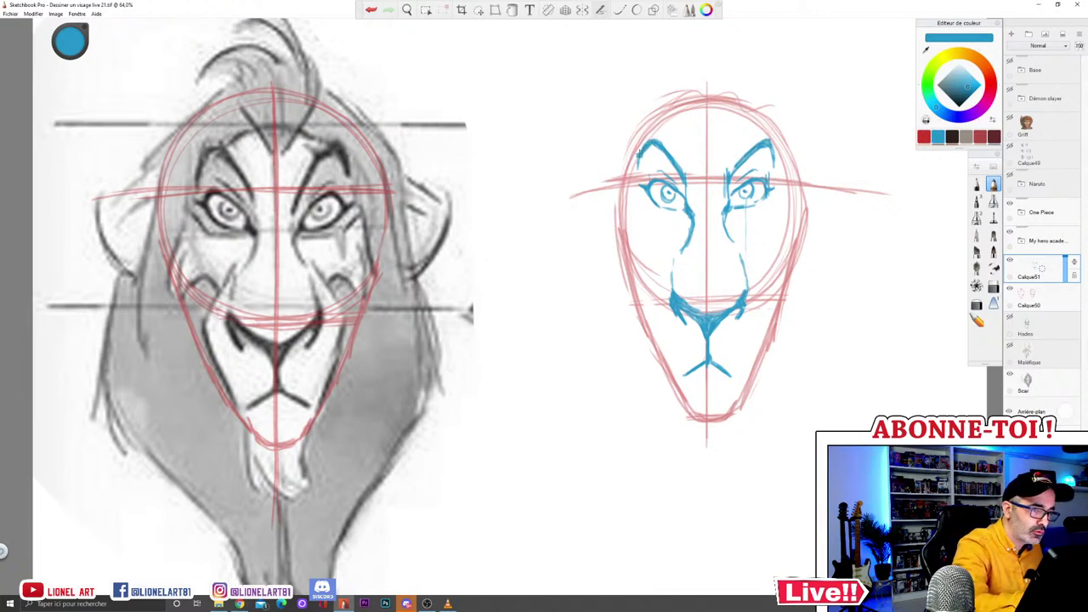
{"action": "left_click_drag", "start_coordinate": [768, 146], "coordinate": [774, 170]}
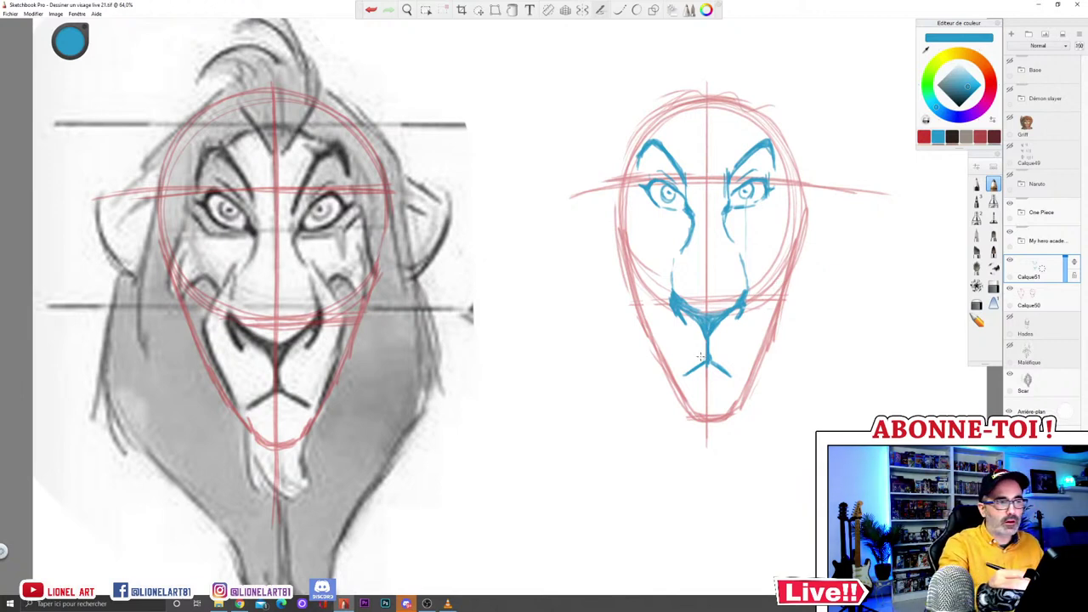
{"action": "mouse_move", "coordinate": [954, 32]}
{"action": "left_mouse_down"}
{"action": "mouse_move", "coordinate": [876, 168]}
{"action": "mouse_move", "coordinate": [958, 26]}
{"action": "left_mouse_up"}
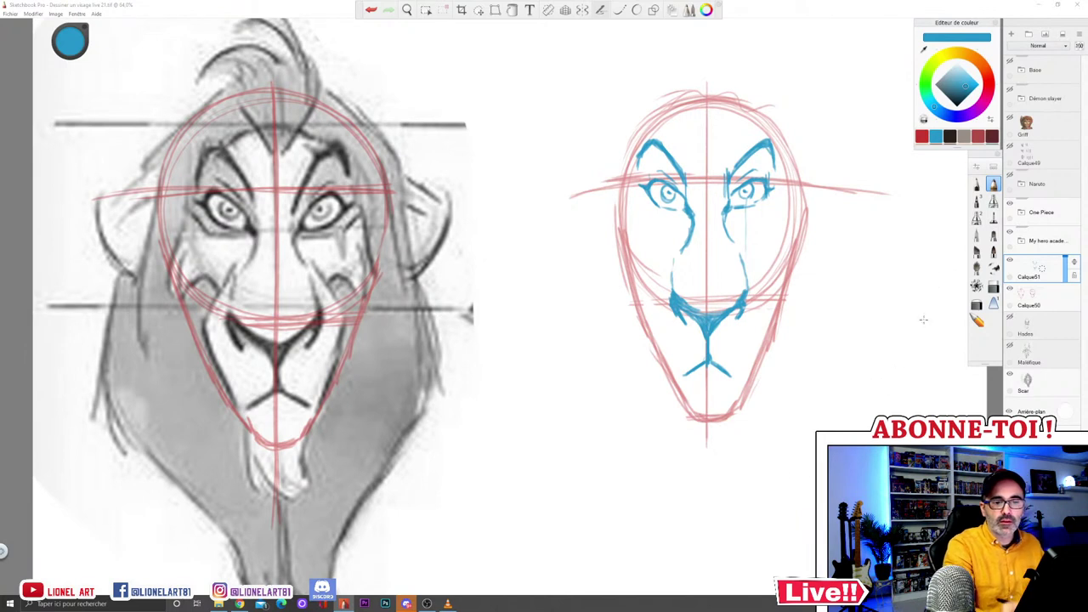
{"action": "mouse_move", "coordinate": [977, 156]}
{"action": "left_mouse_down"}
{"action": "mouse_move", "coordinate": [876, 185]}
{"action": "mouse_move", "coordinate": [978, 158]}
{"action": "left_mouse_up"}
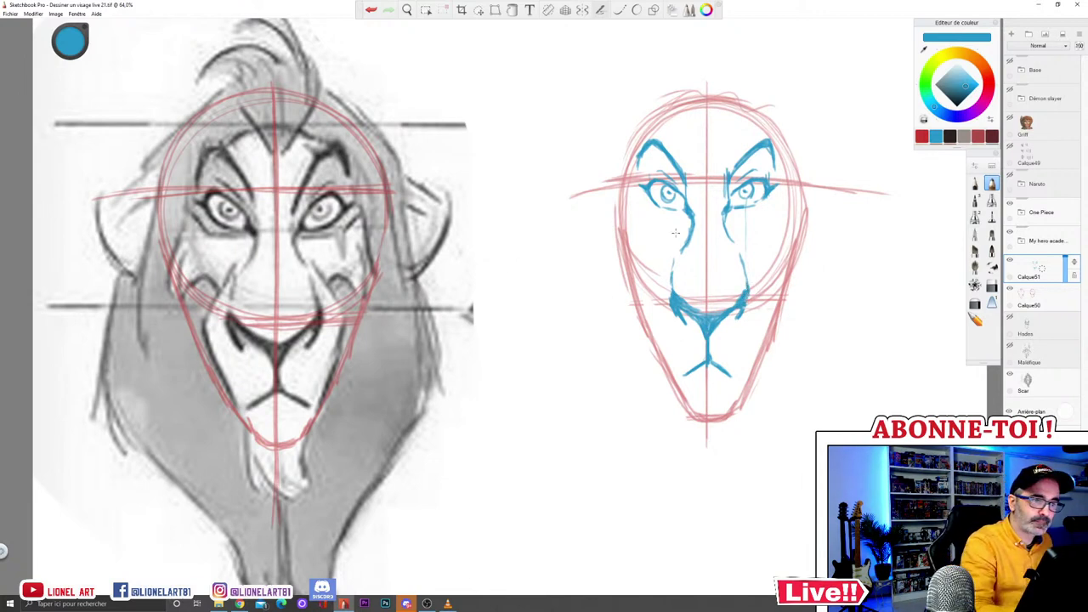
Step: Clean up the nose's edges with the eraser and draw a blue forehead arc linking the two eyebrow peaks
{"action": "key", "text": "e"}
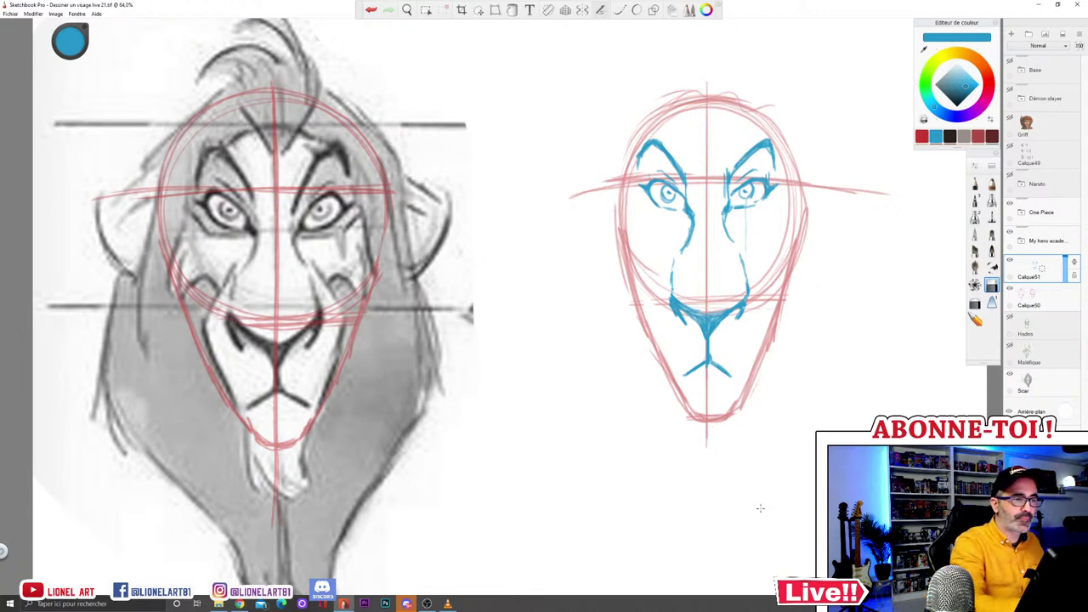
{"action": "left_click", "coordinate": [991, 184]}
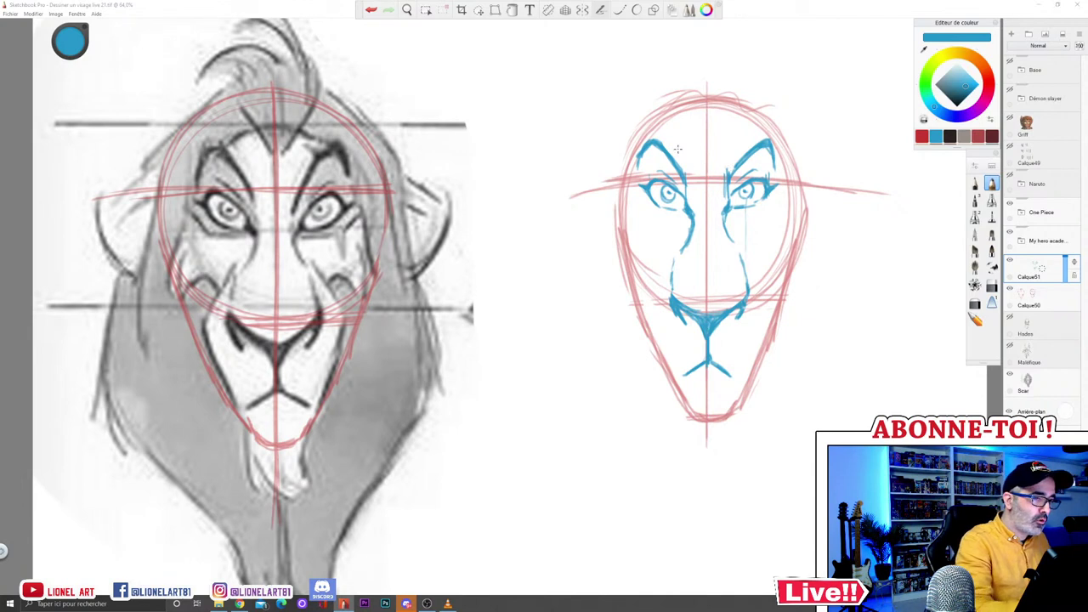
{"action": "mouse_move", "coordinate": [666, 135]}
{"action": "left_mouse_down"}
{"action": "mouse_move", "coordinate": [698, 125]}
{"action": "mouse_move", "coordinate": [670, 132]}
{"action": "left_mouse_up"}
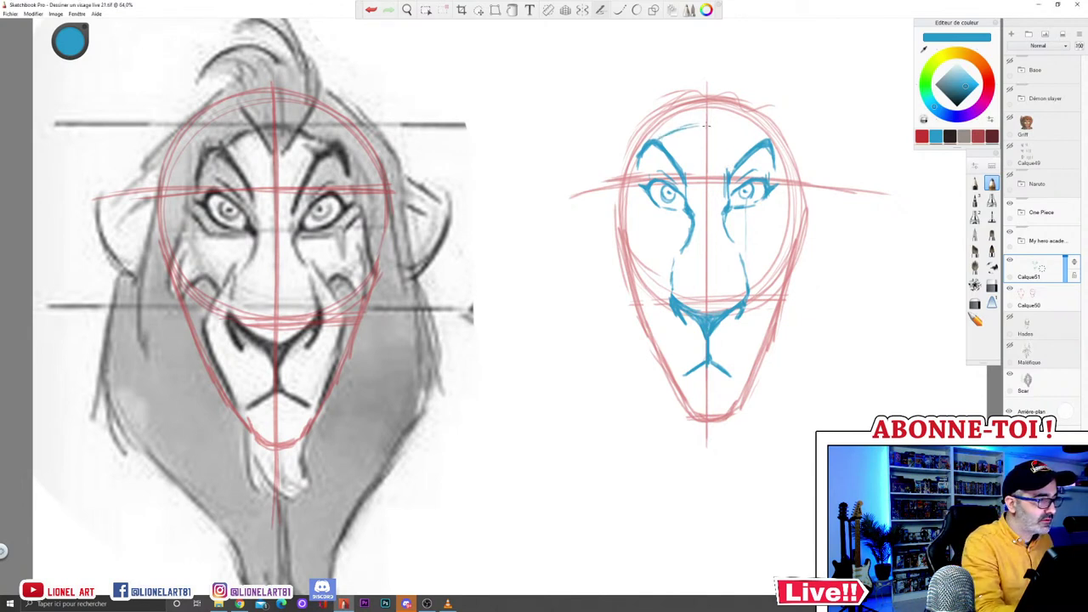
{"action": "left_click_drag", "start_coordinate": [758, 138], "coordinate": [664, 138]}
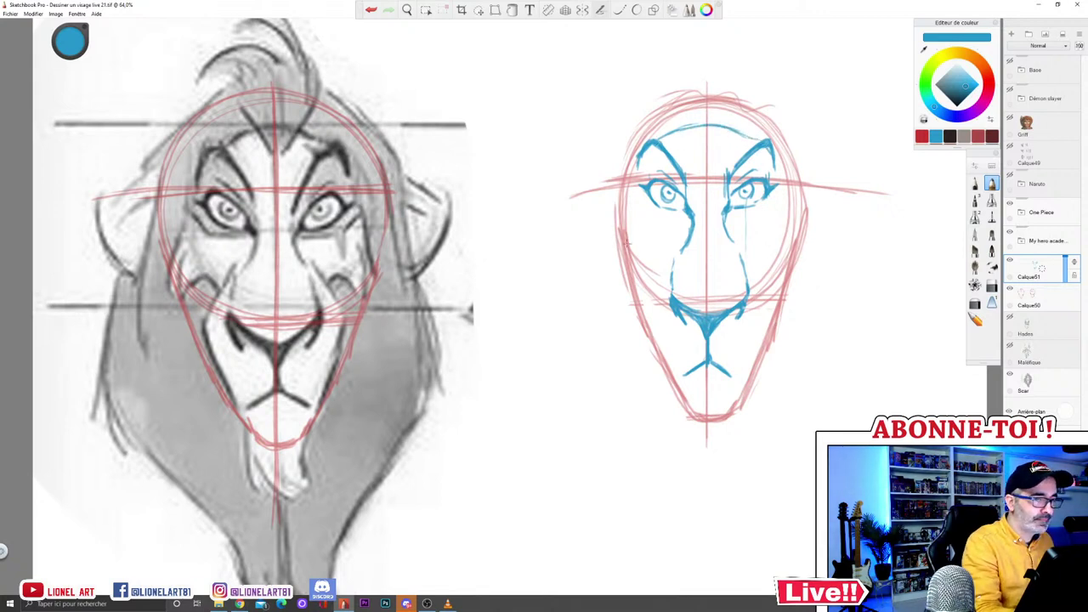
{"action": "left_click_drag", "start_coordinate": [268, 129], "coordinate": [320, 134]}
{"action": "left_click", "coordinate": [371, 10]}
{"action": "left_click", "coordinate": [372, 10]}
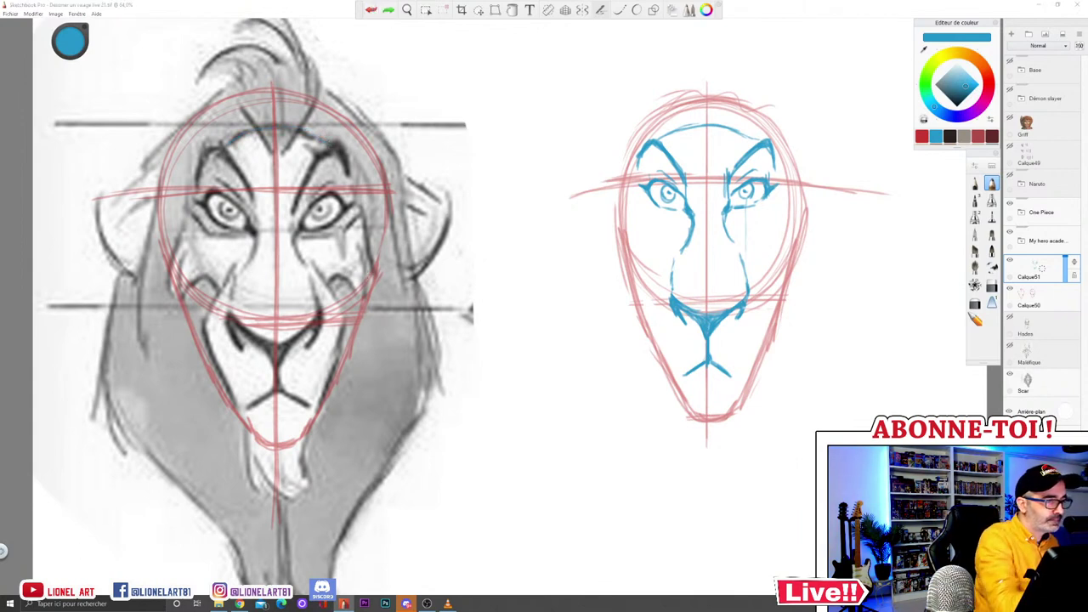
Step: Thicken the right eyebrow's inner slope and reinforce the forehead arc where it meets the left eyebrow
{"action": "left_click_drag", "start_coordinate": [728, 173], "coordinate": [764, 142]}
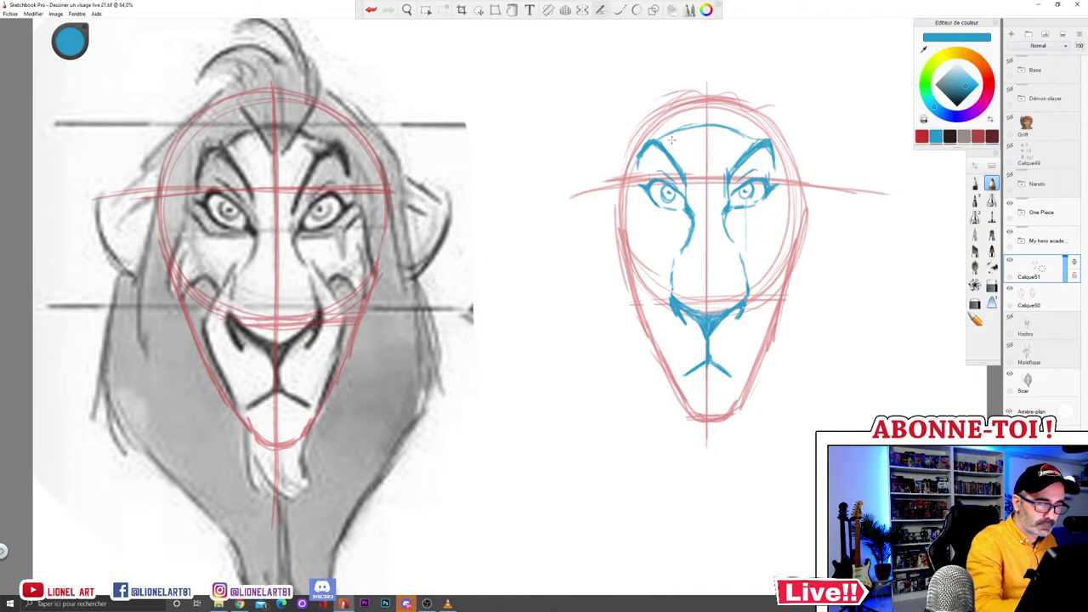
{"action": "left_click_drag", "start_coordinate": [658, 140], "coordinate": [686, 128]}
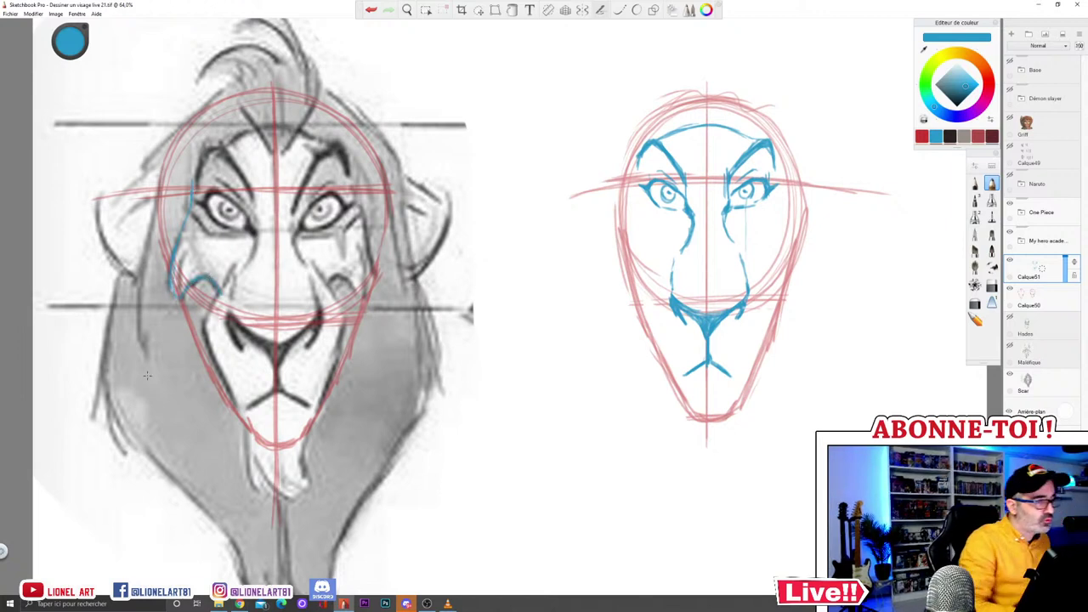
Step: Undo the blue cheek contour traces on the reference drawing
{"action": "left_click", "coordinate": [373, 11]}
{"action": "left_click", "coordinate": [372, 10]}
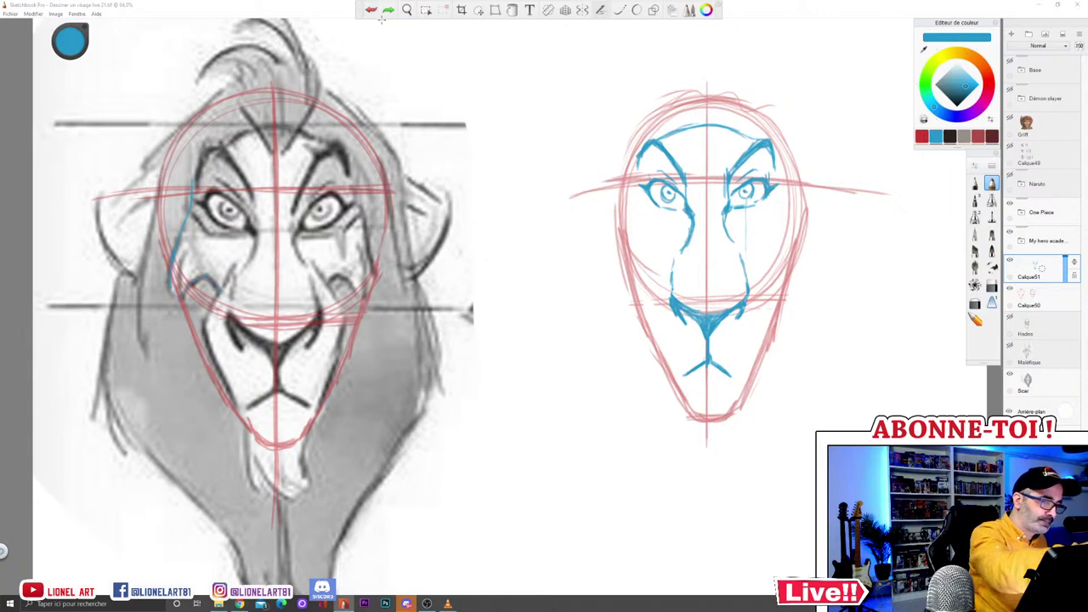
{"action": "left_click", "coordinate": [373, 12]}
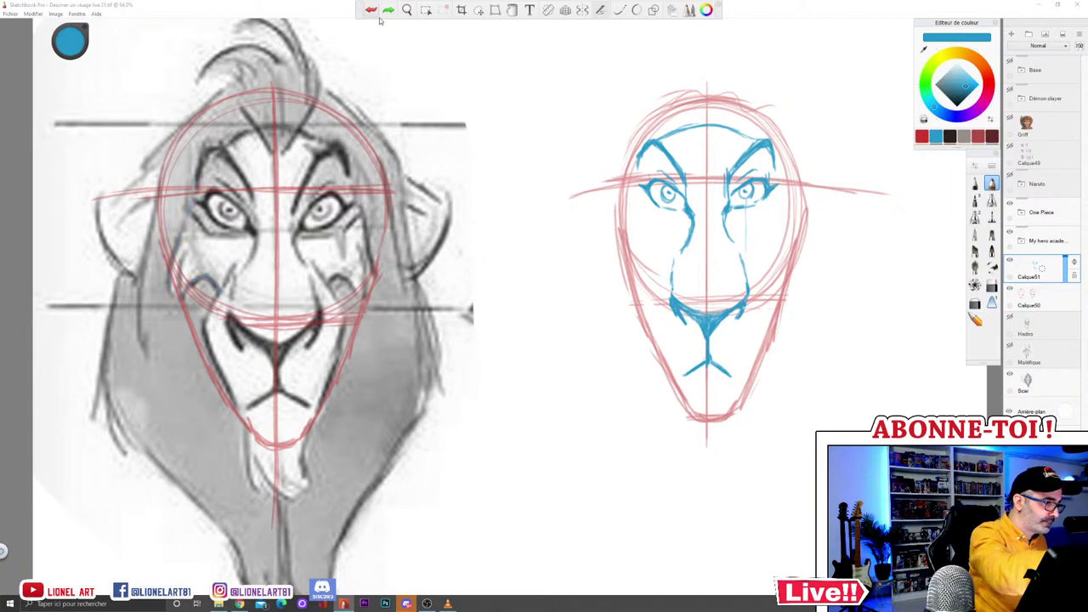
Step: Draw the left cheek contour down to a jagged tip, with short lines under both eyes and the scar below the right eye
{"action": "left_click_drag", "start_coordinate": [633, 187], "coordinate": [626, 227]}
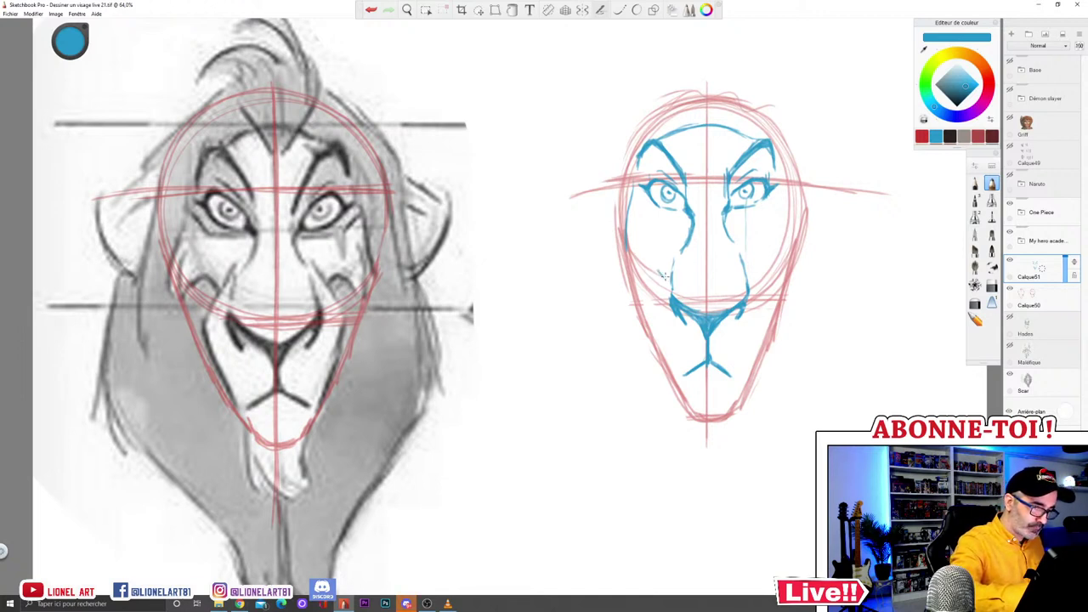
{"action": "mouse_move", "coordinate": [637, 275]}
{"action": "left_mouse_down"}
{"action": "mouse_move", "coordinate": [651, 255]}
{"action": "mouse_move", "coordinate": [627, 260]}
{"action": "mouse_move", "coordinate": [623, 231]}
{"action": "mouse_move", "coordinate": [625, 265]}
{"action": "left_mouse_up"}
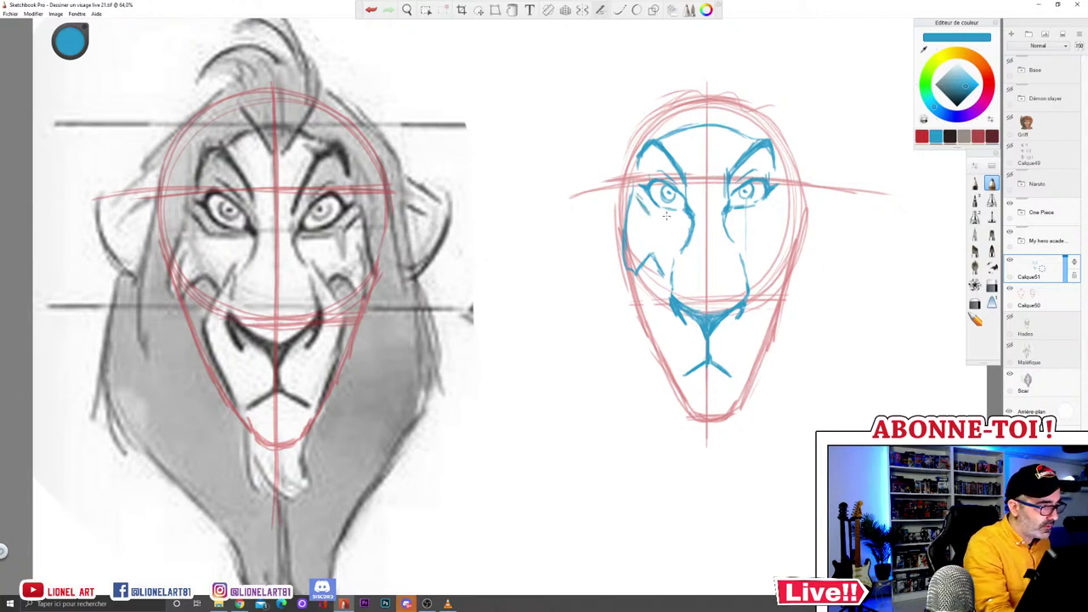
{"action": "mouse_move", "coordinate": [645, 211]}
{"action": "left_mouse_down"}
{"action": "mouse_move", "coordinate": [760, 213]}
{"action": "mouse_move", "coordinate": [765, 229]}
{"action": "mouse_move", "coordinate": [755, 208]}
{"action": "left_mouse_up"}
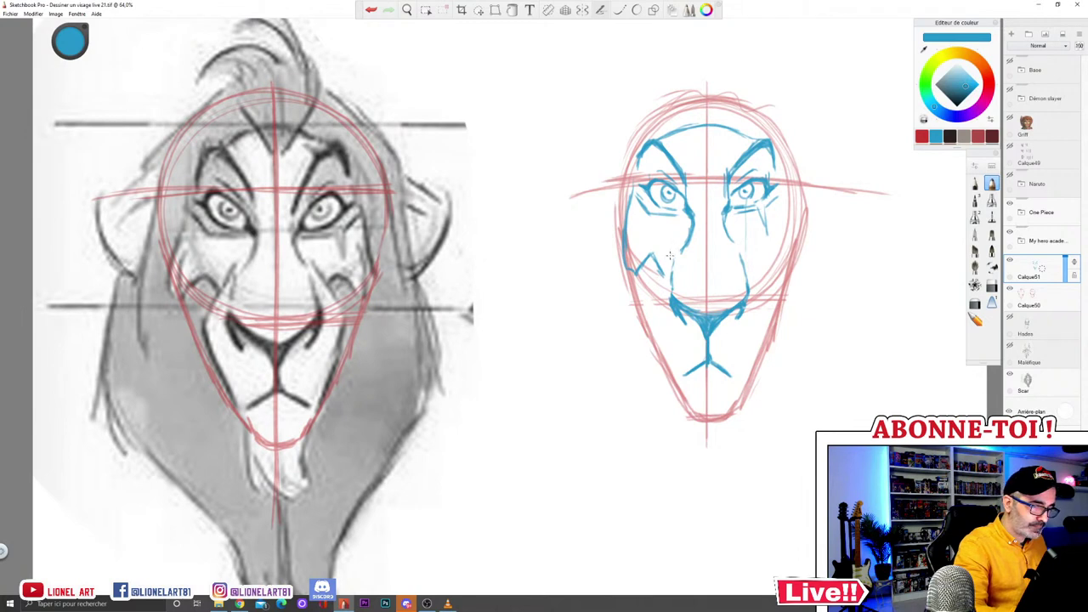
Step: Draw slanted lines on both sides of the muzzle and a right cheek contour ending in a matching jagged tip, reinforcing both cheeks
{"action": "left_click_drag", "start_coordinate": [675, 252], "coordinate": [661, 271]}
{"action": "left_click_drag", "start_coordinate": [666, 268], "coordinate": [651, 312]}
{"action": "left_click_drag", "start_coordinate": [748, 261], "coordinate": [763, 305]}
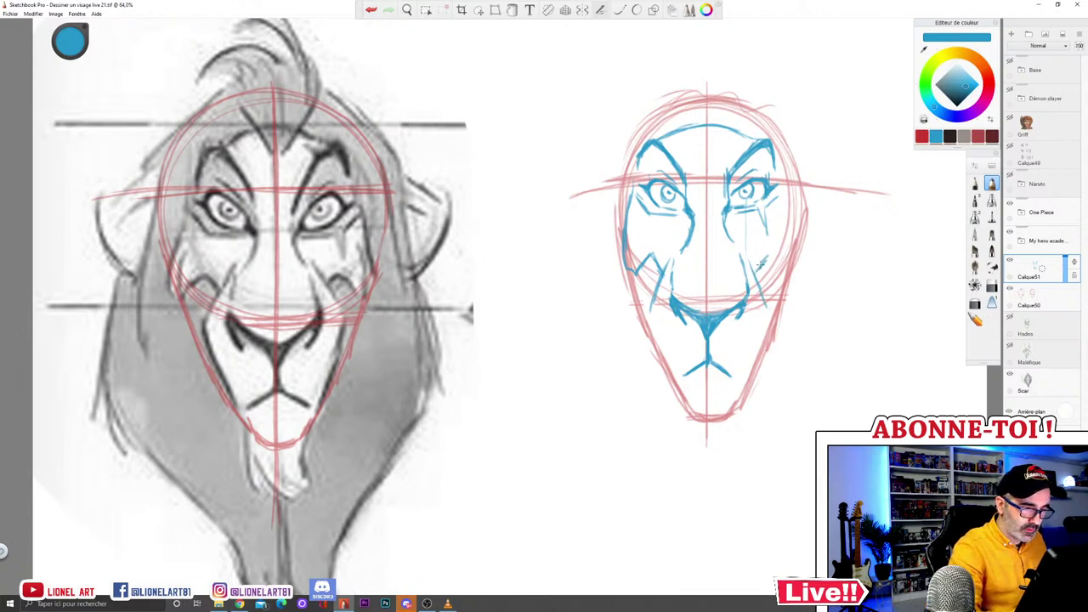
{"action": "left_click_drag", "start_coordinate": [782, 177], "coordinate": [799, 242]}
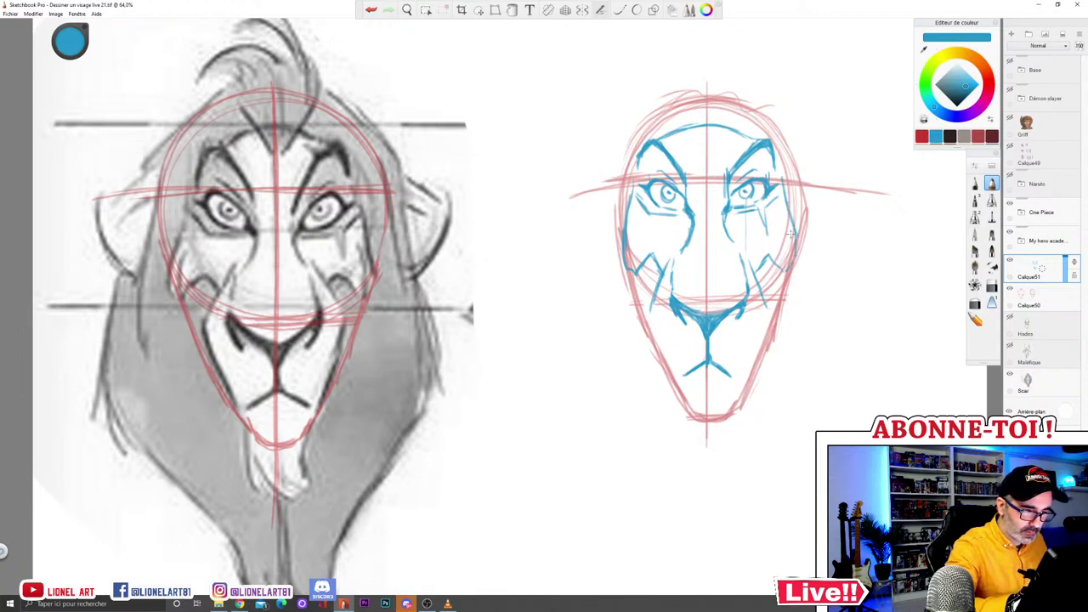
{"action": "left_click_drag", "start_coordinate": [798, 232], "coordinate": [791, 265]}
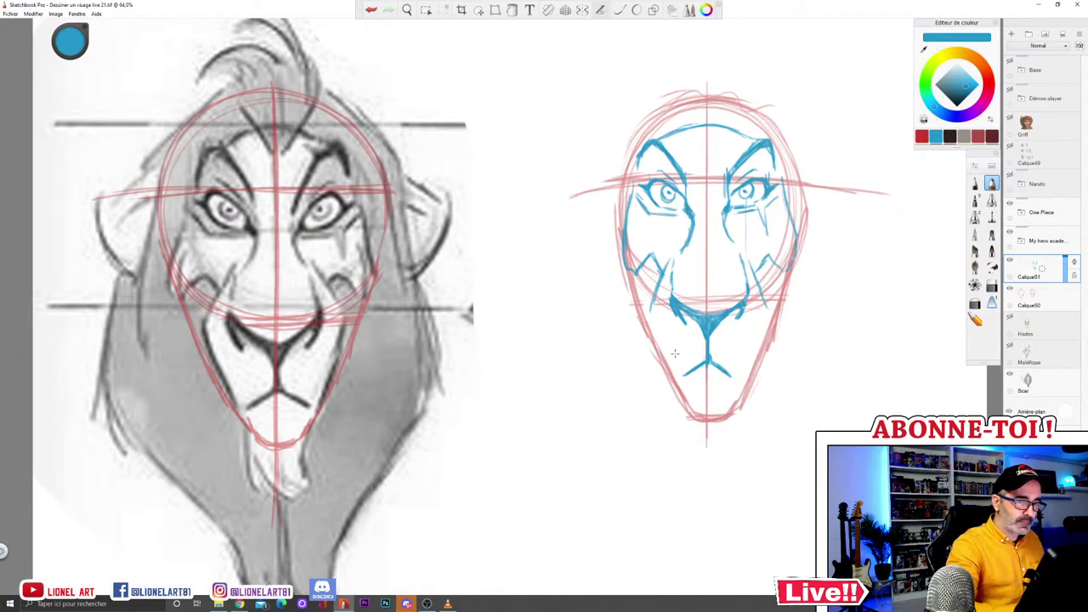
{"action": "mouse_move", "coordinate": [623, 234]}
{"action": "left_mouse_down"}
{"action": "mouse_move", "coordinate": [625, 269]}
{"action": "mouse_move", "coordinate": [657, 271]}
{"action": "left_mouse_up"}
{"action": "left_click_drag", "start_coordinate": [786, 195], "coordinate": [783, 274]}
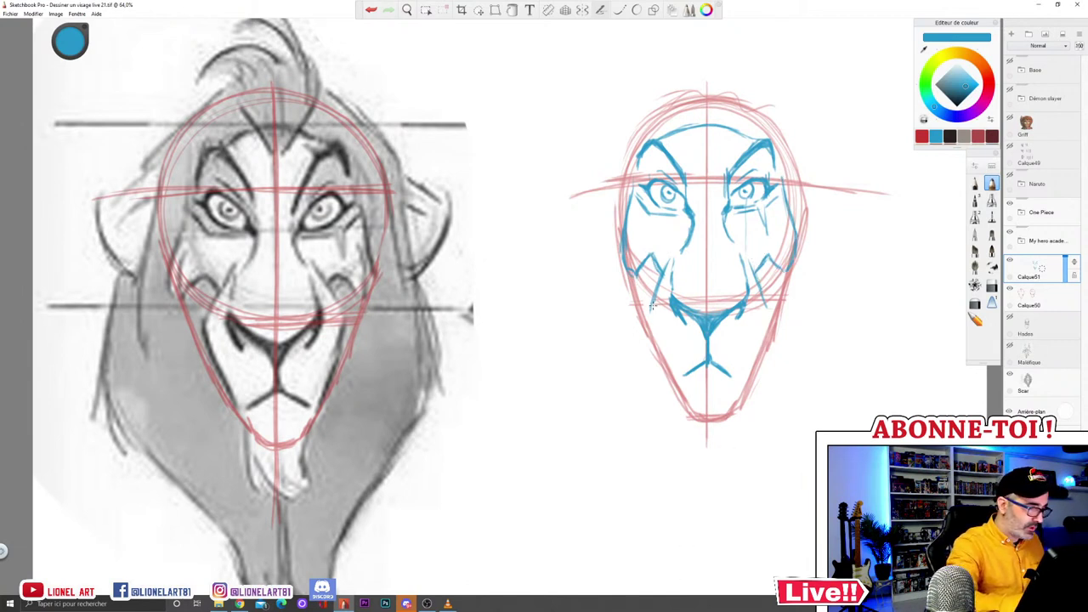
Step: Draw the jaw sides and a pointed goatee below the chin in blue, checking the linework with the red construction layer temporarily hidden
{"action": "left_click_drag", "start_coordinate": [651, 317], "coordinate": [680, 392]}
{"action": "left_click_drag", "start_coordinate": [766, 303], "coordinate": [753, 357]}
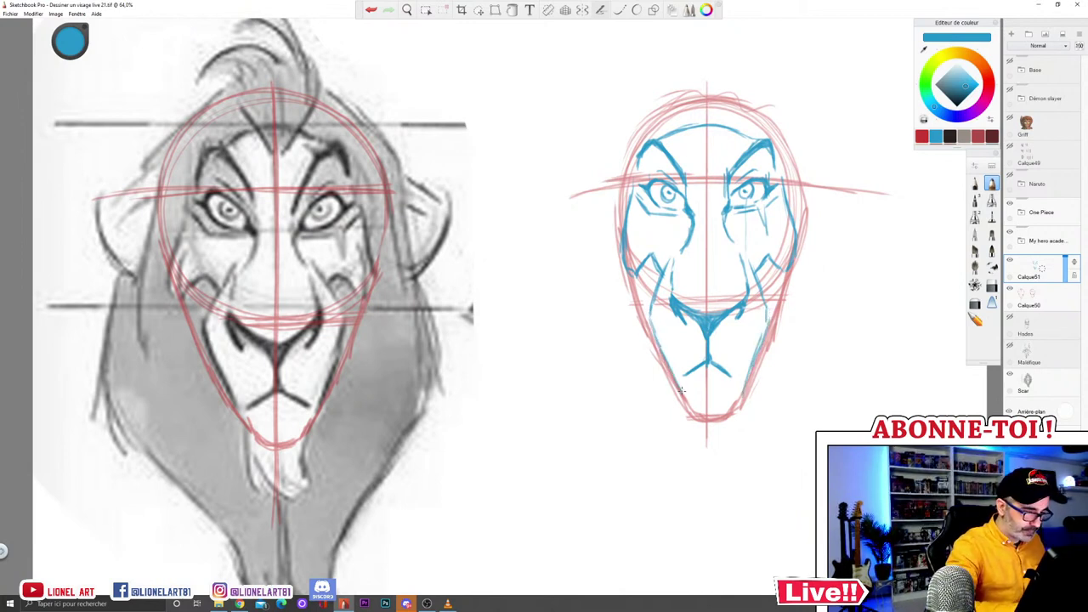
{"action": "mouse_move", "coordinate": [682, 393]}
{"action": "left_mouse_down"}
{"action": "mouse_move", "coordinate": [712, 443]}
{"action": "mouse_move", "coordinate": [716, 428]}
{"action": "mouse_move", "coordinate": [737, 443]}
{"action": "mouse_move", "coordinate": [726, 427]}
{"action": "mouse_move", "coordinate": [740, 432]}
{"action": "mouse_move", "coordinate": [734, 416]}
{"action": "mouse_move", "coordinate": [742, 440]}
{"action": "left_mouse_up"}
{"action": "left_click_drag", "start_coordinate": [743, 396], "coordinate": [736, 436]}
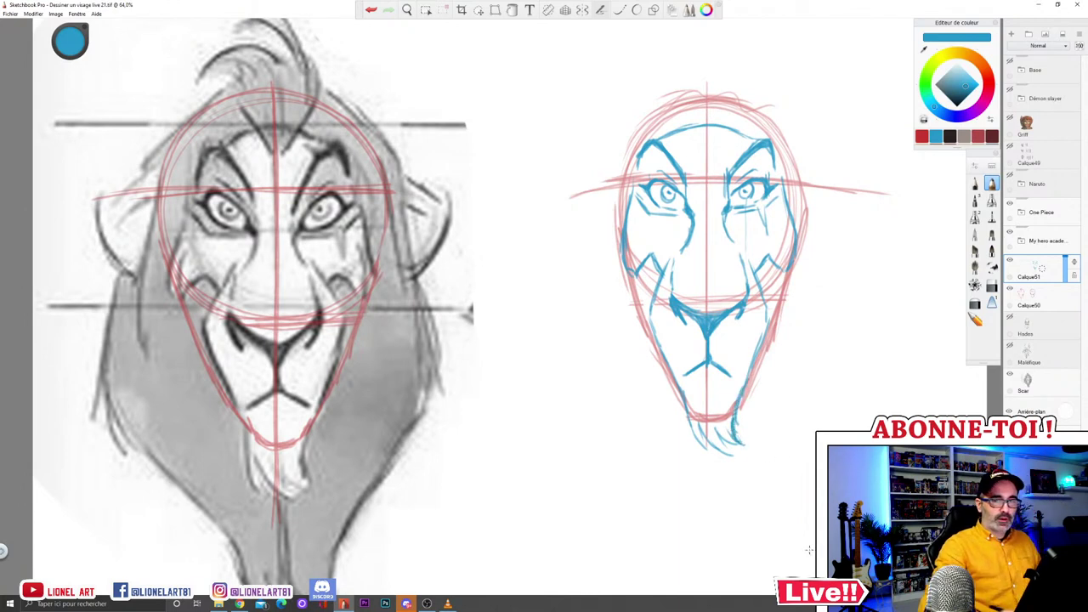
{"action": "left_click", "coordinate": [1011, 289]}
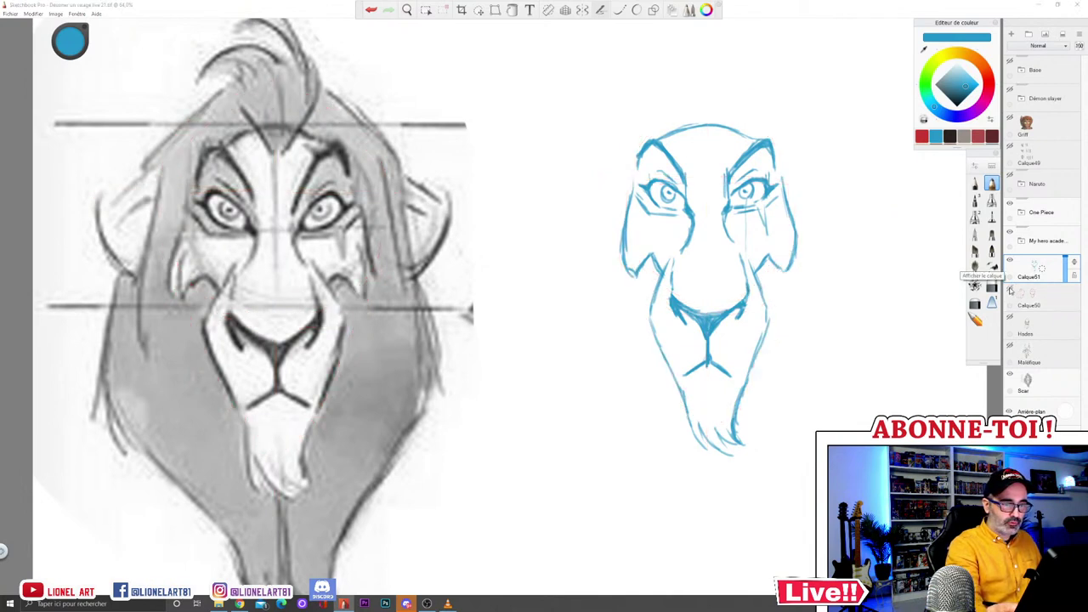
{"action": "left_click", "coordinate": [1010, 290]}
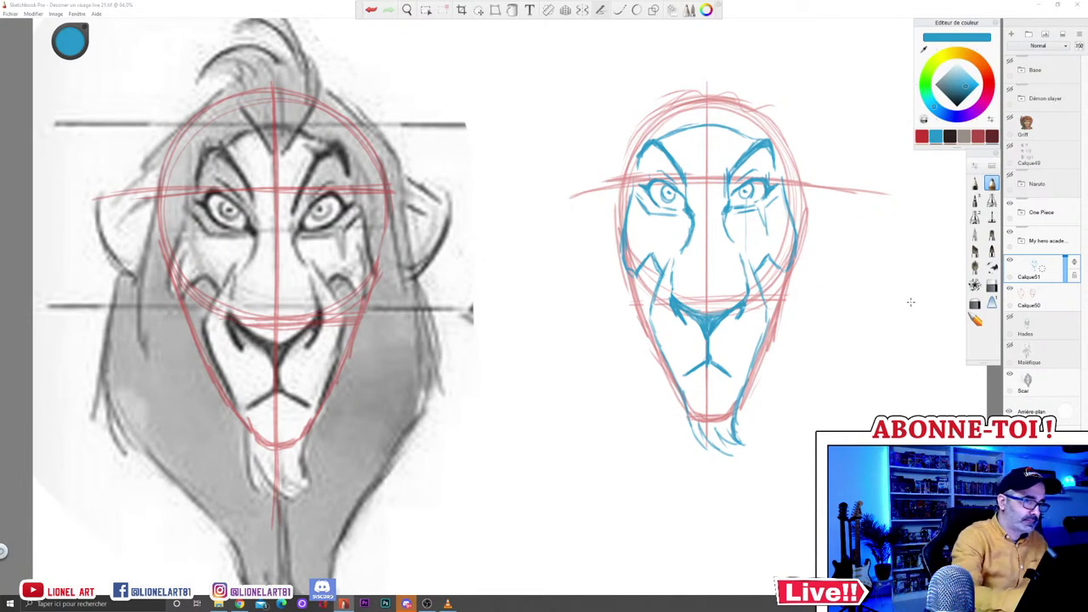
Step: Draw a long curved mane strand down each side of the face, starting above the eye line, and undo the trial trace on the reference
{"action": "left_click_drag", "start_coordinate": [614, 179], "coordinate": [595, 316]}
{"action": "left_click_drag", "start_coordinate": [802, 174], "coordinate": [818, 302]}
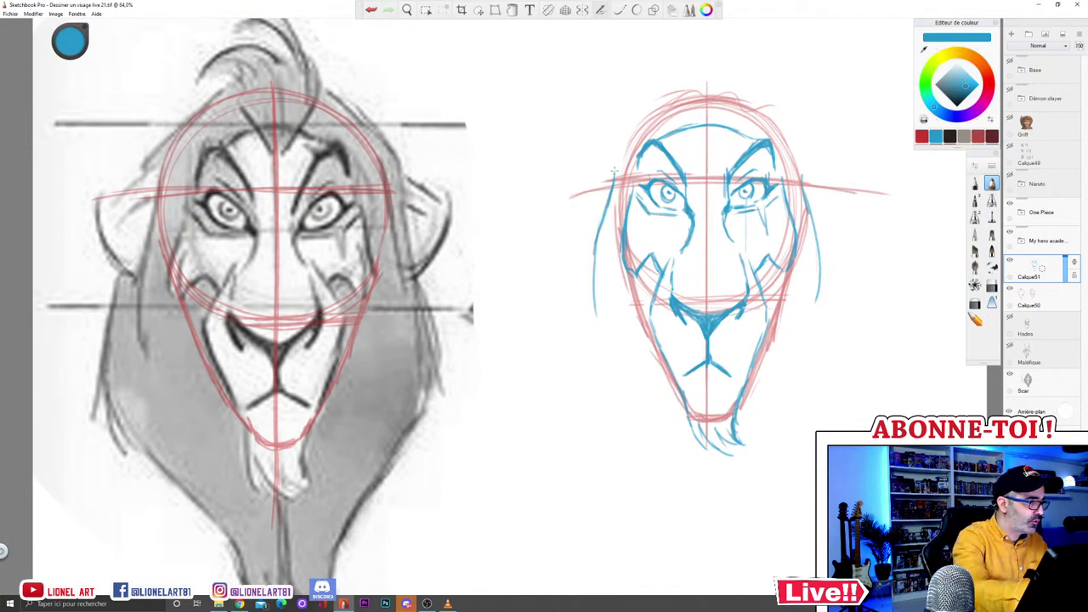
{"action": "mouse_move", "coordinate": [160, 159]}
{"action": "left_mouse_down"}
{"action": "mouse_move", "coordinate": [161, 178]}
{"action": "mouse_move", "coordinate": [202, 154]}
{"action": "left_mouse_up"}
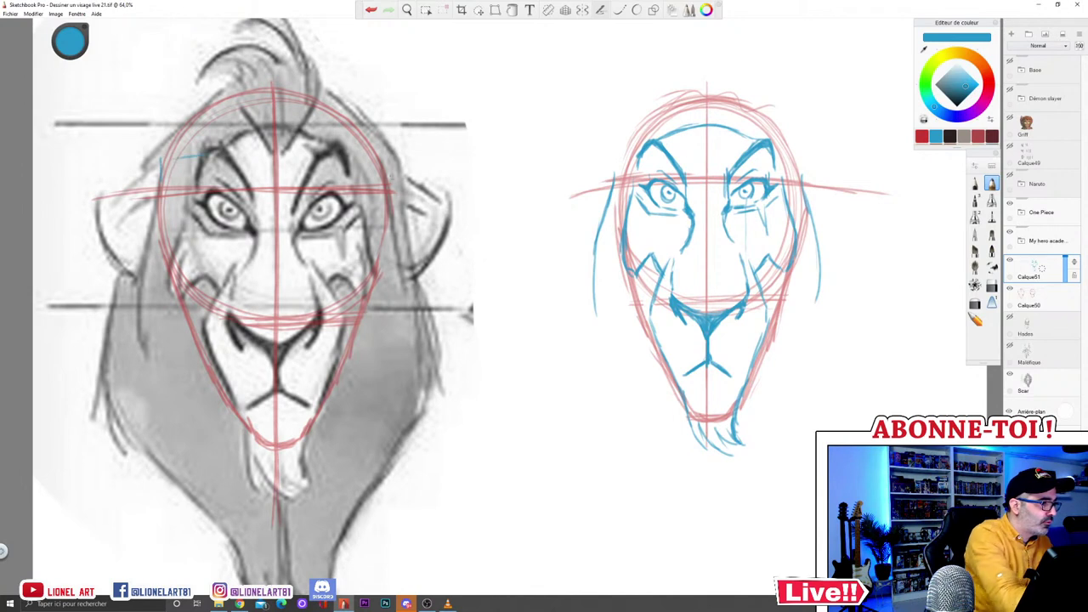
{"action": "key", "text": "ctrl+z"}
{"action": "left_click_drag", "start_coordinate": [615, 161], "coordinate": [612, 177]}
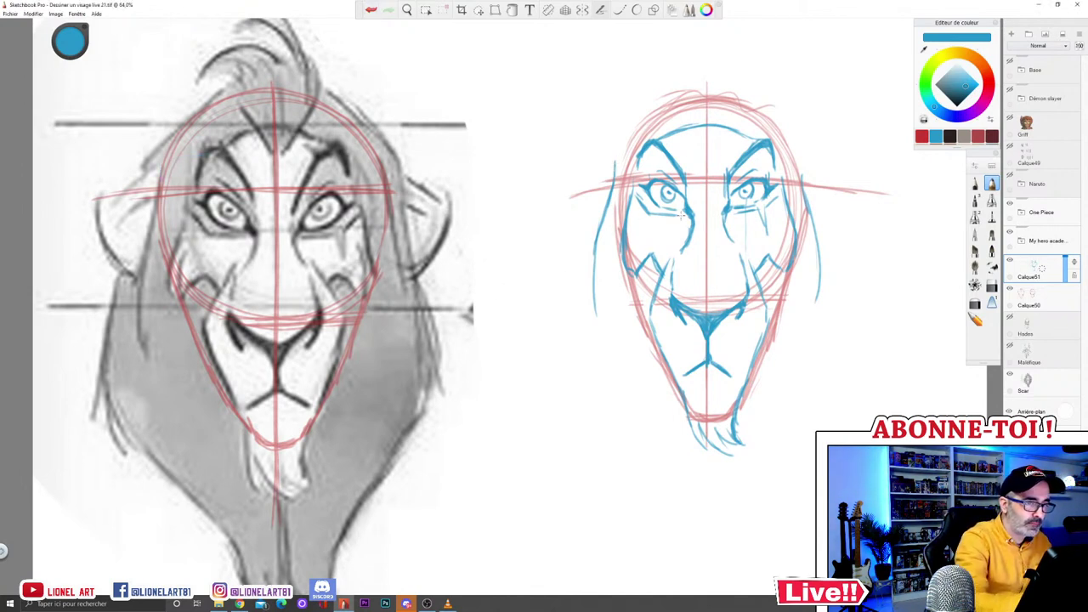
{"action": "left_click_drag", "start_coordinate": [796, 154], "coordinate": [800, 184]}
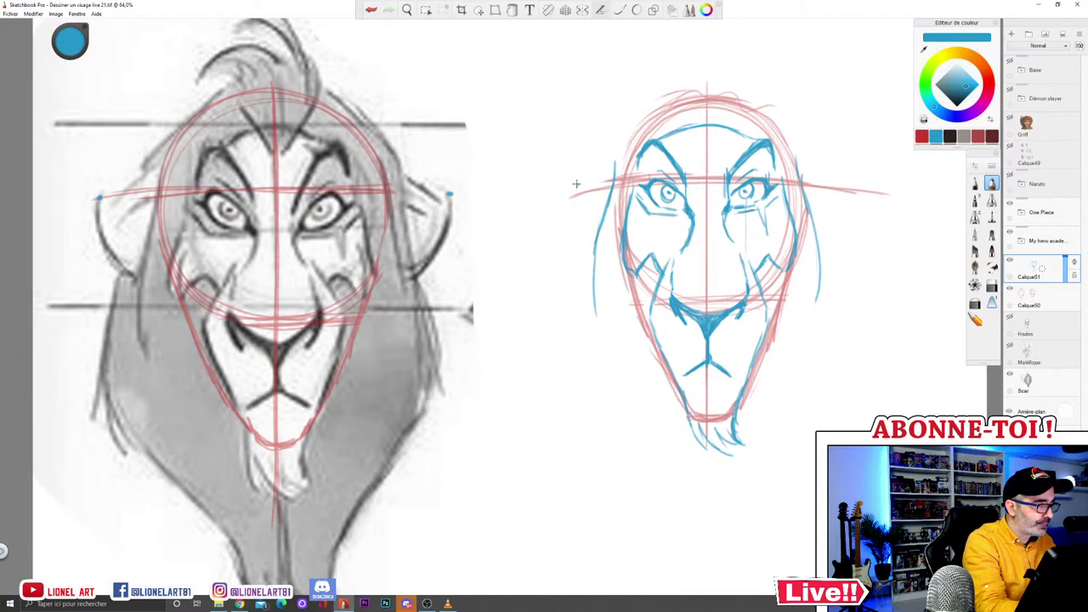
Step: Draw both pointed ears outside the mane strands, using tip marks and a horizontal guide at the ear base to match the reference
{"action": "left_click_drag", "start_coordinate": [569, 183], "coordinate": [613, 157]}
{"action": "left_click_drag", "start_coordinate": [800, 156], "coordinate": [844, 188]}
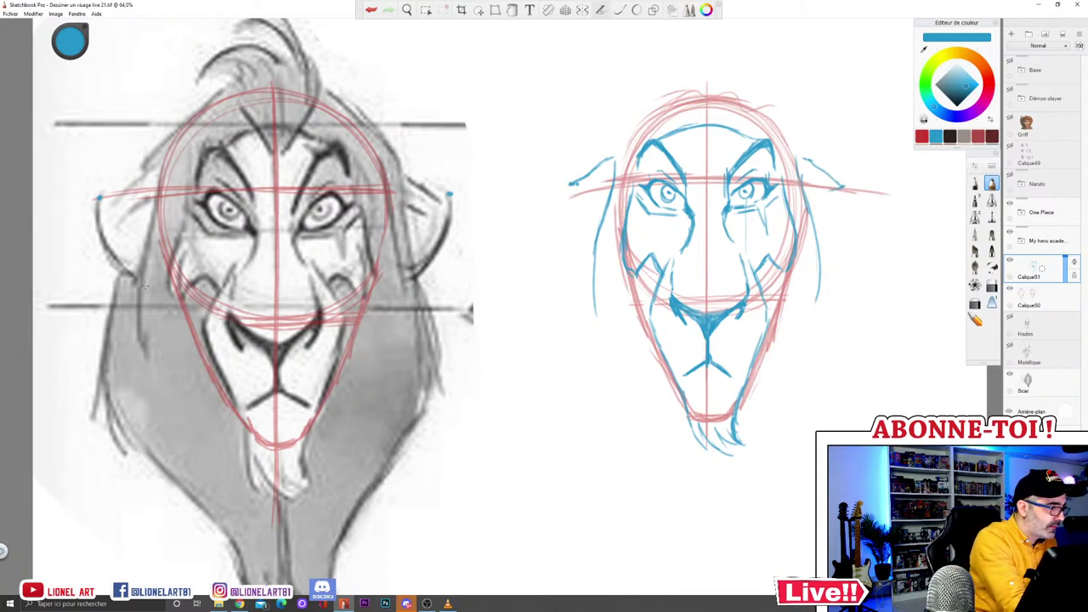
{"action": "left_click_drag", "start_coordinate": [237, 277], "coordinate": [334, 274]}
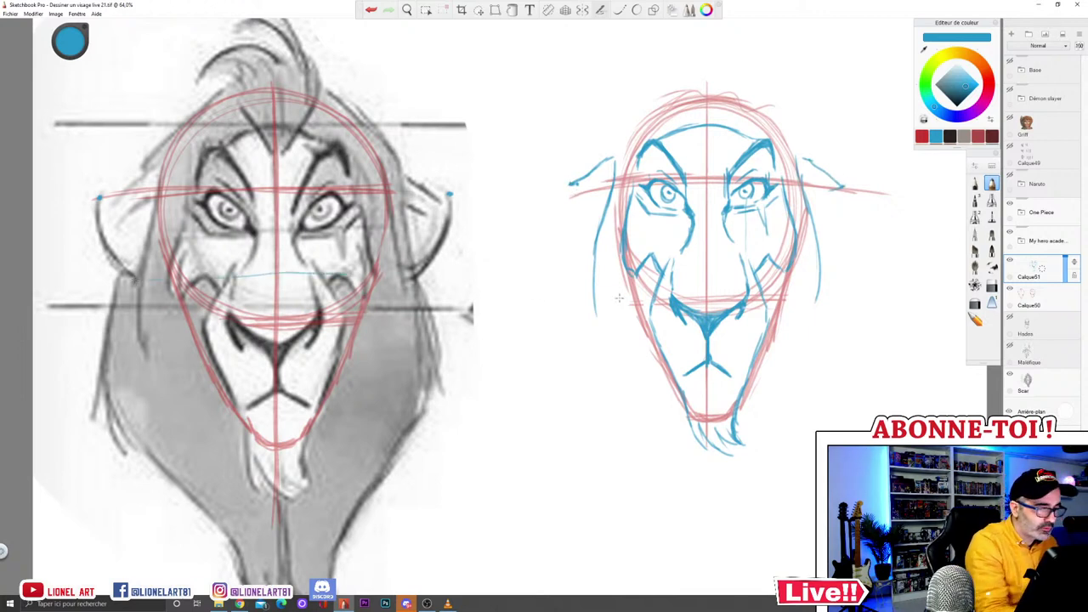
{"action": "left_click_drag", "start_coordinate": [577, 254], "coordinate": [619, 255]}
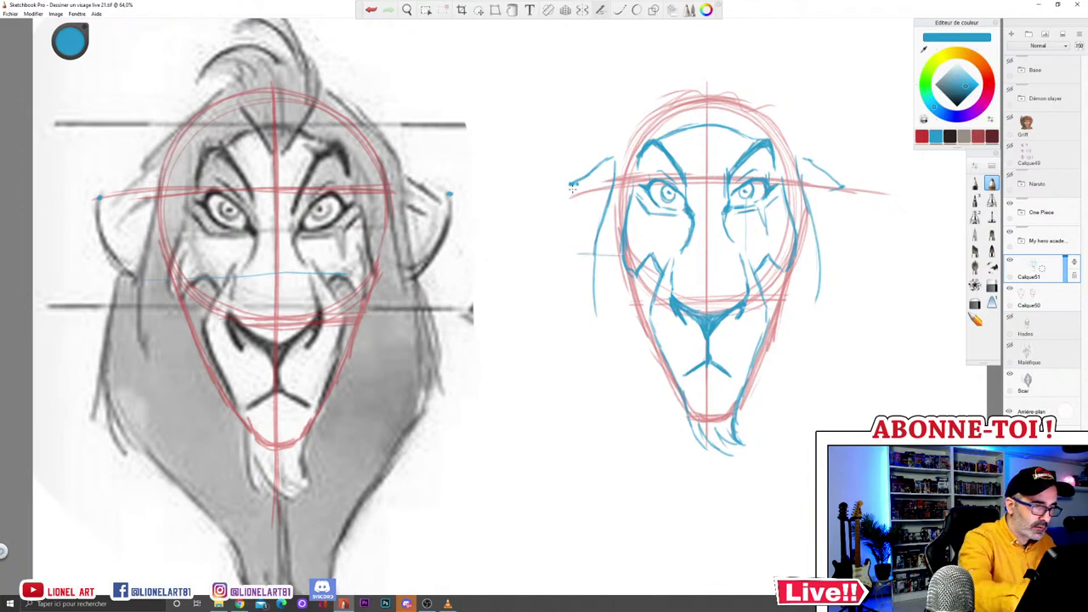
{"action": "left_click_drag", "start_coordinate": [572, 185], "coordinate": [593, 257]}
{"action": "mouse_move", "coordinate": [846, 197]}
{"action": "left_mouse_down"}
{"action": "mouse_move", "coordinate": [825, 245]}
{"action": "mouse_move", "coordinate": [828, 231]}
{"action": "left_mouse_up"}
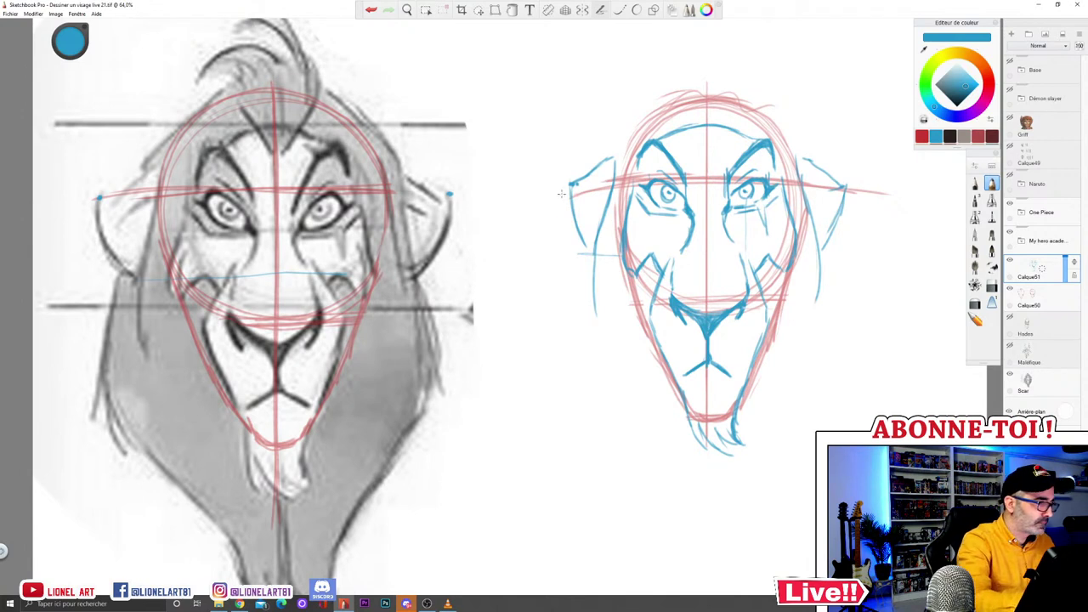
{"action": "mouse_move", "coordinate": [572, 183]}
{"action": "left_mouse_down"}
{"action": "mouse_move", "coordinate": [580, 238]}
{"action": "mouse_move", "coordinate": [567, 209]}
{"action": "mouse_move", "coordinate": [578, 178]}
{"action": "mouse_move", "coordinate": [597, 167]}
{"action": "mouse_move", "coordinate": [577, 233]}
{"action": "left_mouse_up"}
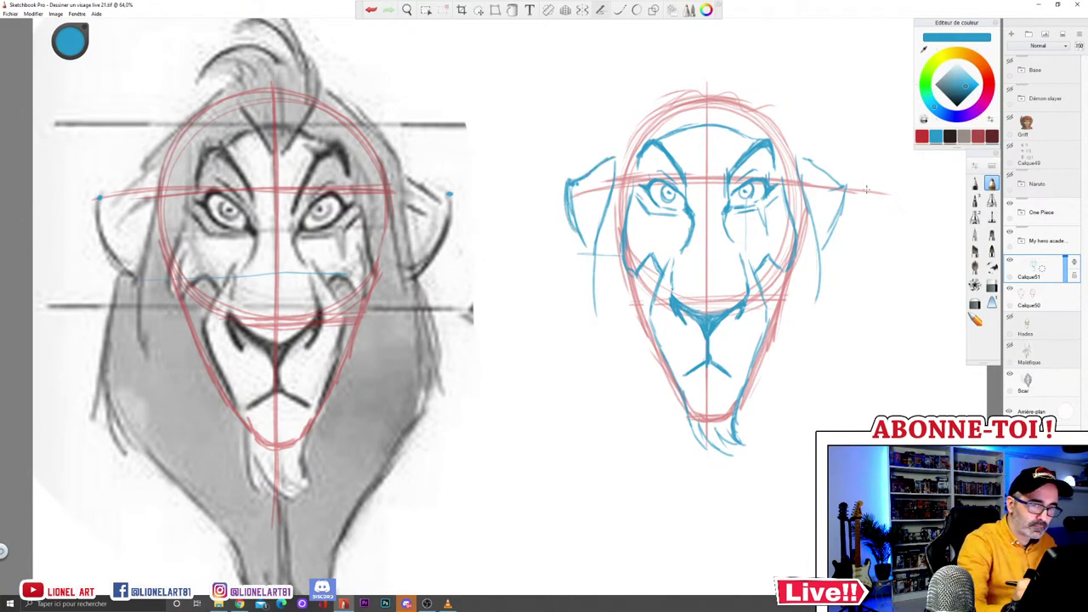
{"action": "mouse_move", "coordinate": [808, 158]}
{"action": "left_mouse_down"}
{"action": "mouse_move", "coordinate": [850, 182]}
{"action": "mouse_move", "coordinate": [848, 210]}
{"action": "mouse_move", "coordinate": [824, 245]}
{"action": "left_mouse_up"}
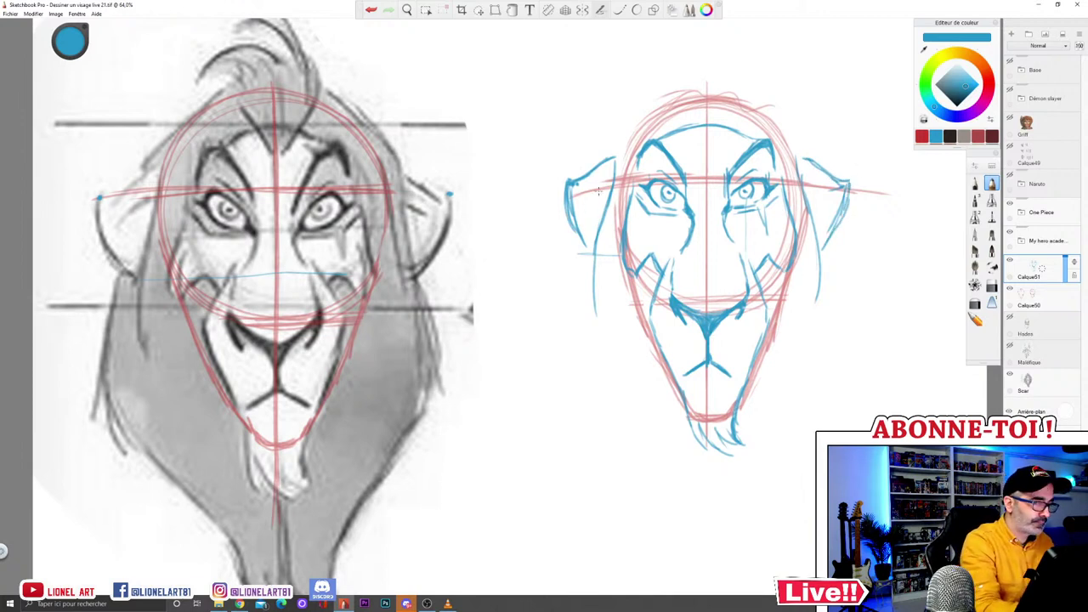
{"action": "left_click_drag", "start_coordinate": [609, 171], "coordinate": [592, 190]}
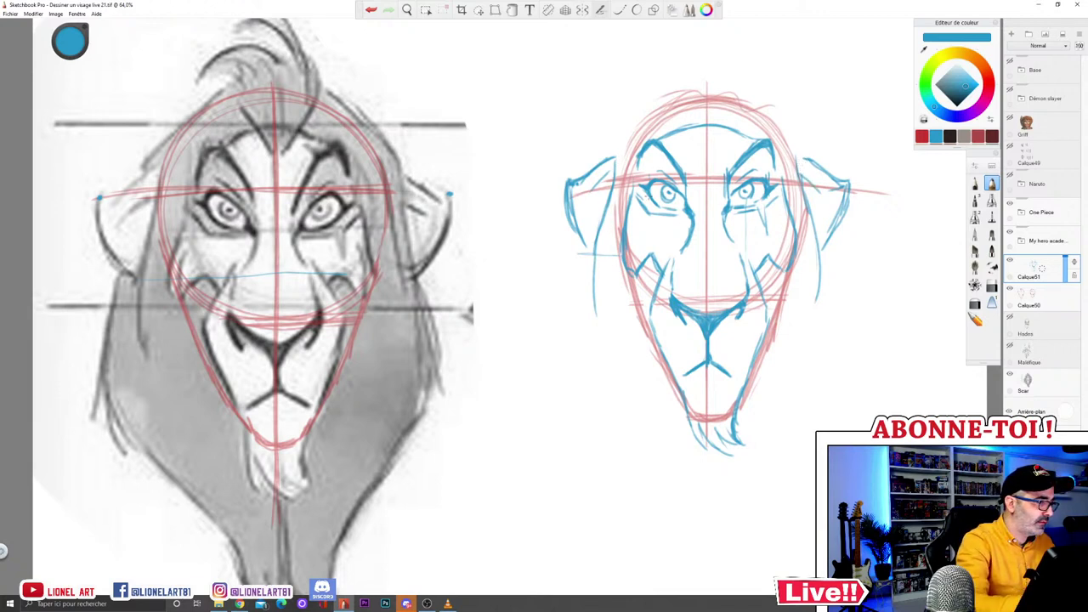
Step: Draw the outer hair contour on both sides of the skull, from the ears up to the top of the head
{"action": "mouse_move", "coordinate": [643, 125]}
{"action": "left_mouse_down"}
{"action": "mouse_move", "coordinate": [611, 148]}
{"action": "mouse_move", "coordinate": [658, 112]}
{"action": "left_mouse_up"}
{"action": "left_click_drag", "start_coordinate": [811, 161], "coordinate": [810, 153]}
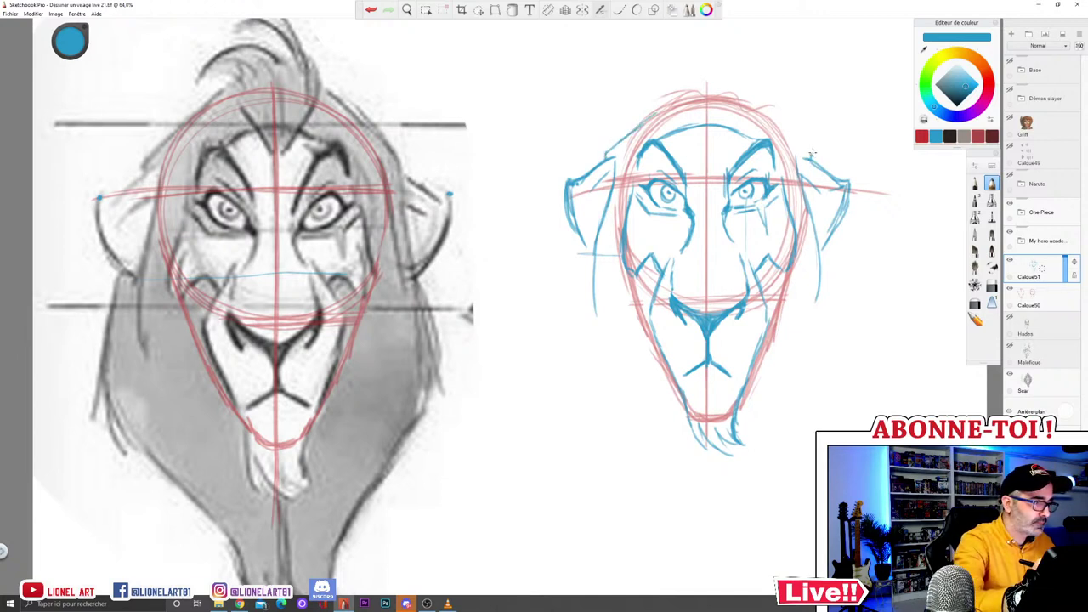
{"action": "mouse_move", "coordinate": [602, 151]}
{"action": "left_mouse_down"}
{"action": "mouse_move", "coordinate": [666, 96]}
{"action": "mouse_move", "coordinate": [607, 150]}
{"action": "left_mouse_up"}
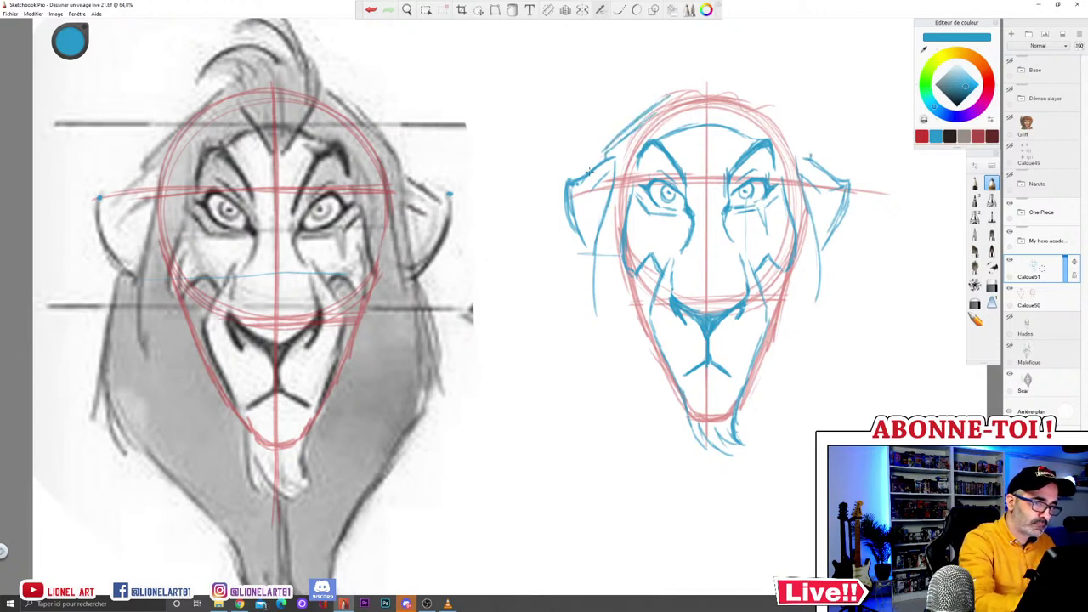
{"action": "mouse_move", "coordinate": [756, 102]}
{"action": "left_mouse_down"}
{"action": "mouse_move", "coordinate": [813, 155]}
{"action": "mouse_move", "coordinate": [802, 136]}
{"action": "left_mouse_up"}
{"action": "left_click_drag", "start_coordinate": [684, 92], "coordinate": [658, 108]}
{"action": "mouse_move", "coordinate": [752, 100]}
{"action": "left_mouse_down"}
{"action": "mouse_move", "coordinate": [765, 89]}
{"action": "mouse_move", "coordinate": [753, 86]}
{"action": "left_mouse_up"}
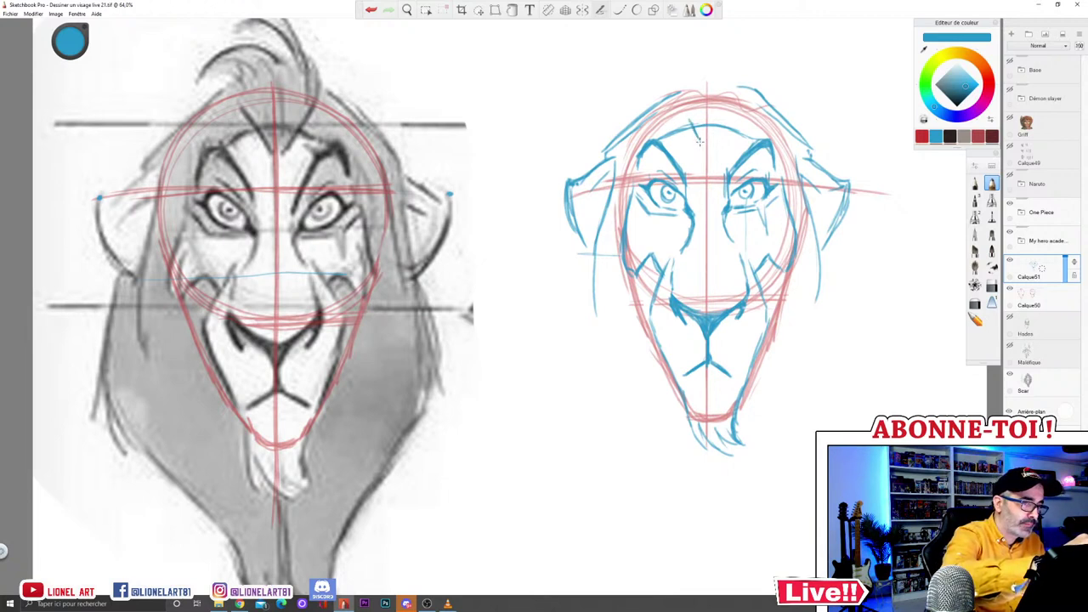
Step: Draw the V-shaped hairline point on the forehead using a horizontal guide, and add the curled forelock tuft above the head
{"action": "left_click_drag", "start_coordinate": [686, 110], "coordinate": [699, 145]}
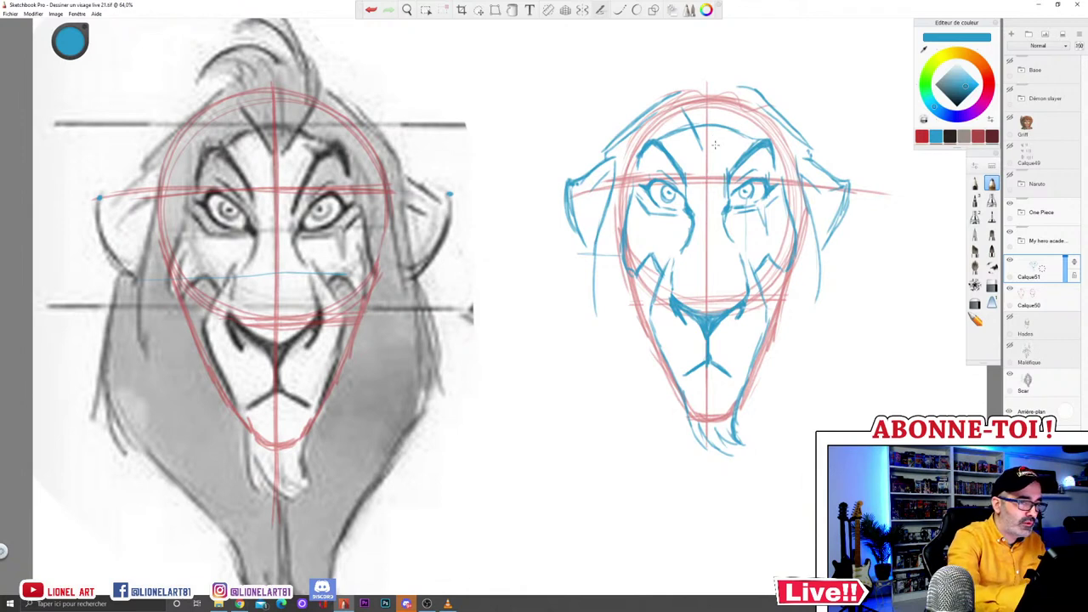
{"action": "left_click_drag", "start_coordinate": [233, 155], "coordinate": [313, 155]}
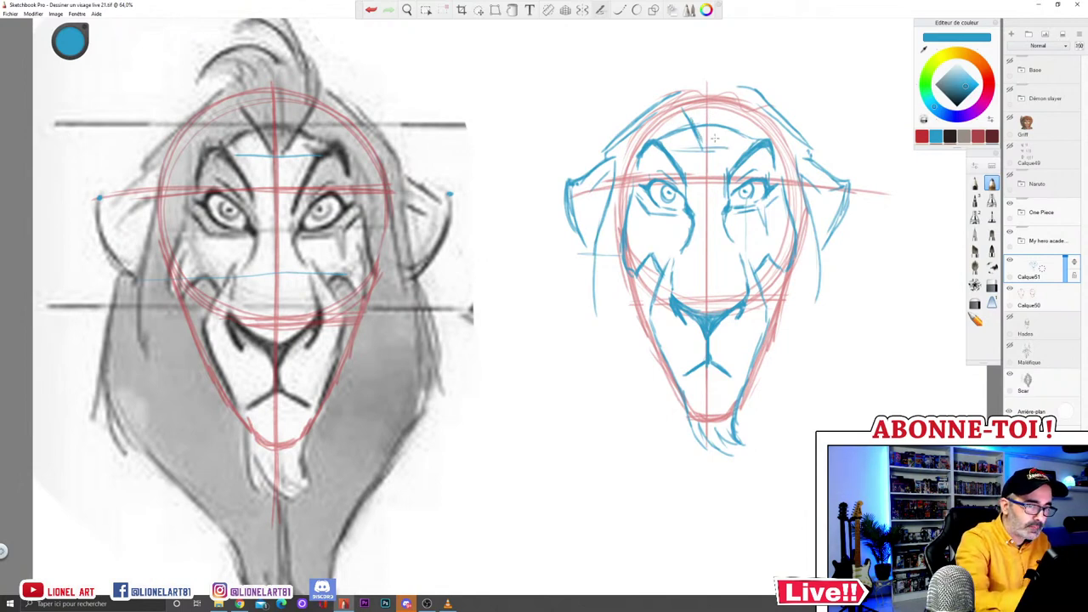
{"action": "mouse_move", "coordinate": [714, 145]}
{"action": "left_mouse_down"}
{"action": "mouse_move", "coordinate": [735, 107]}
{"action": "mouse_move", "coordinate": [740, 78]}
{"action": "mouse_move", "coordinate": [730, 76]}
{"action": "left_mouse_up"}
{"action": "mouse_move", "coordinate": [728, 83]}
{"action": "left_mouse_down"}
{"action": "mouse_move", "coordinate": [714, 53]}
{"action": "mouse_move", "coordinate": [663, 65]}
{"action": "mouse_move", "coordinate": [708, 67]}
{"action": "mouse_move", "coordinate": [655, 76]}
{"action": "mouse_move", "coordinate": [667, 61]}
{"action": "mouse_move", "coordinate": [650, 77]}
{"action": "mouse_move", "coordinate": [691, 88]}
{"action": "mouse_move", "coordinate": [656, 85]}
{"action": "mouse_move", "coordinate": [701, 70]}
{"action": "left_mouse_up"}
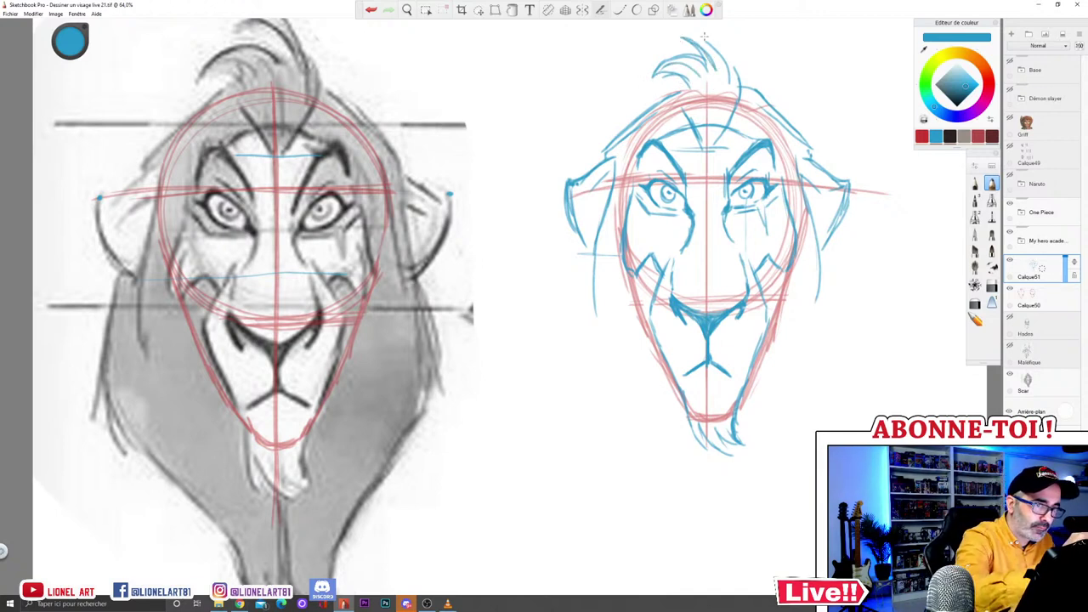
{"action": "left_click_drag", "start_coordinate": [707, 35], "coordinate": [732, 82]}
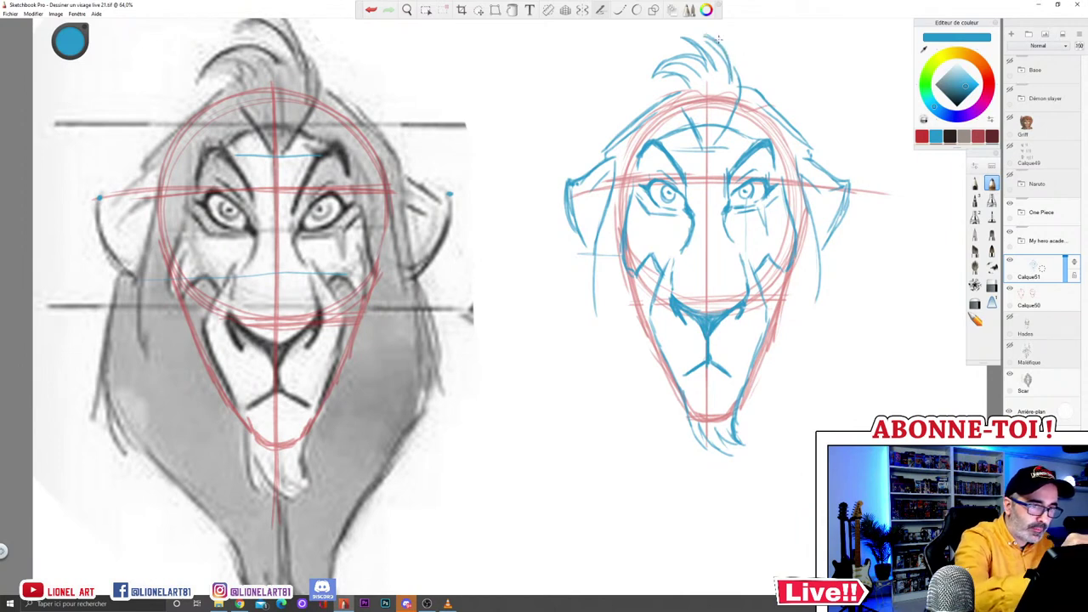
{"action": "left_click_drag", "start_coordinate": [678, 33], "coordinate": [709, 49]}
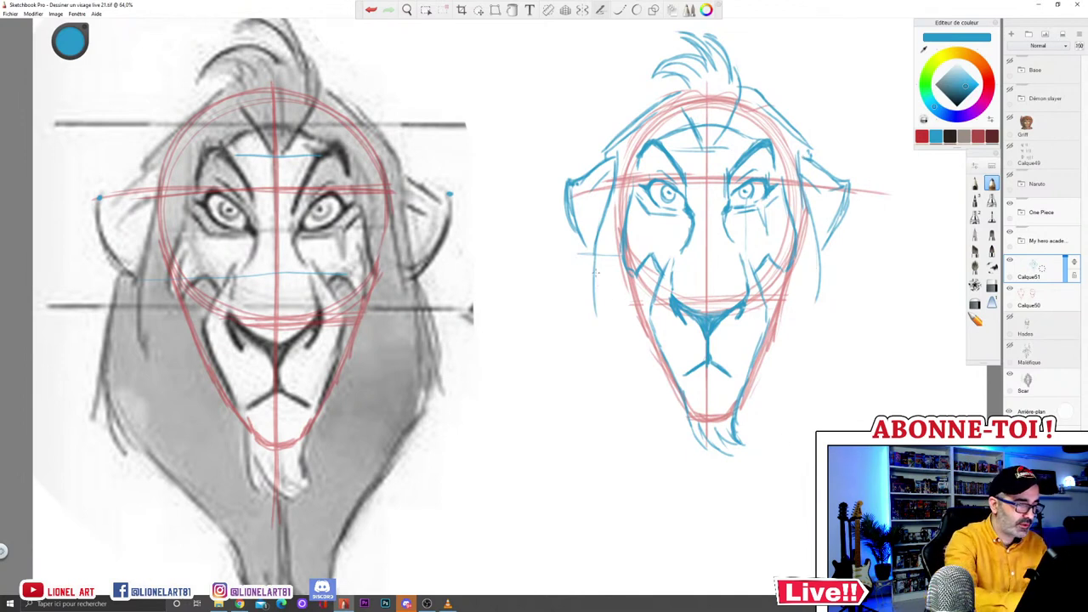
Step: Draw the outer mane strands below both ears and extend the left one down beside the muzzle
{"action": "key", "text": "space"}
{"action": "left_click_drag", "start_coordinate": [781, 344], "coordinate": [748, 320]}
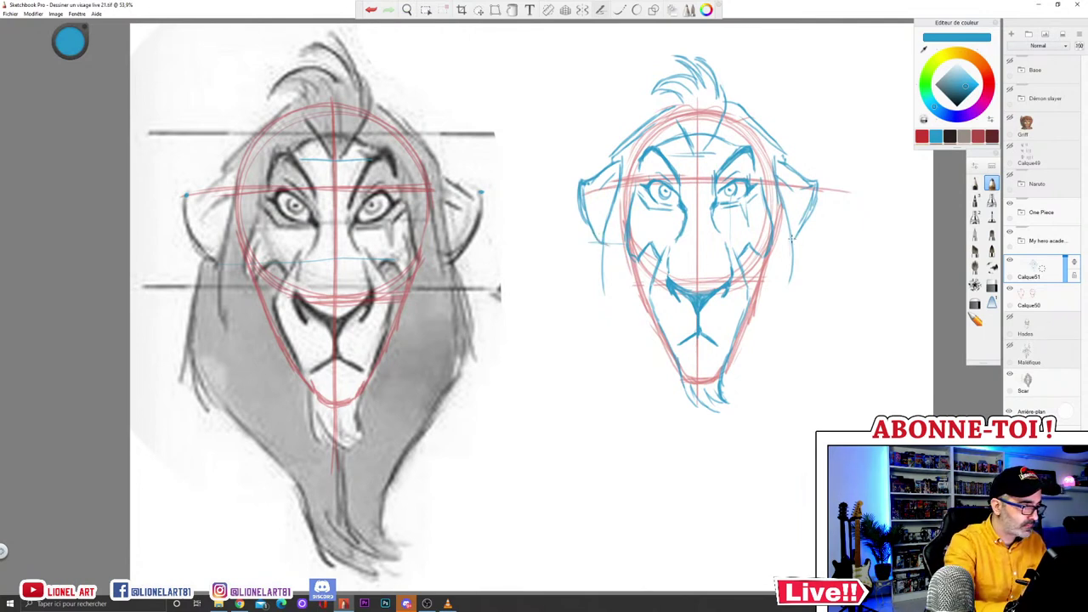
{"action": "left_click_drag", "start_coordinate": [595, 240], "coordinate": [584, 309]}
{"action": "left_click_drag", "start_coordinate": [805, 233], "coordinate": [818, 313]}
{"action": "mouse_move", "coordinate": [588, 239]}
{"action": "left_mouse_down"}
{"action": "mouse_move", "coordinate": [596, 333]}
{"action": "mouse_move", "coordinate": [616, 369]}
{"action": "left_mouse_up"}
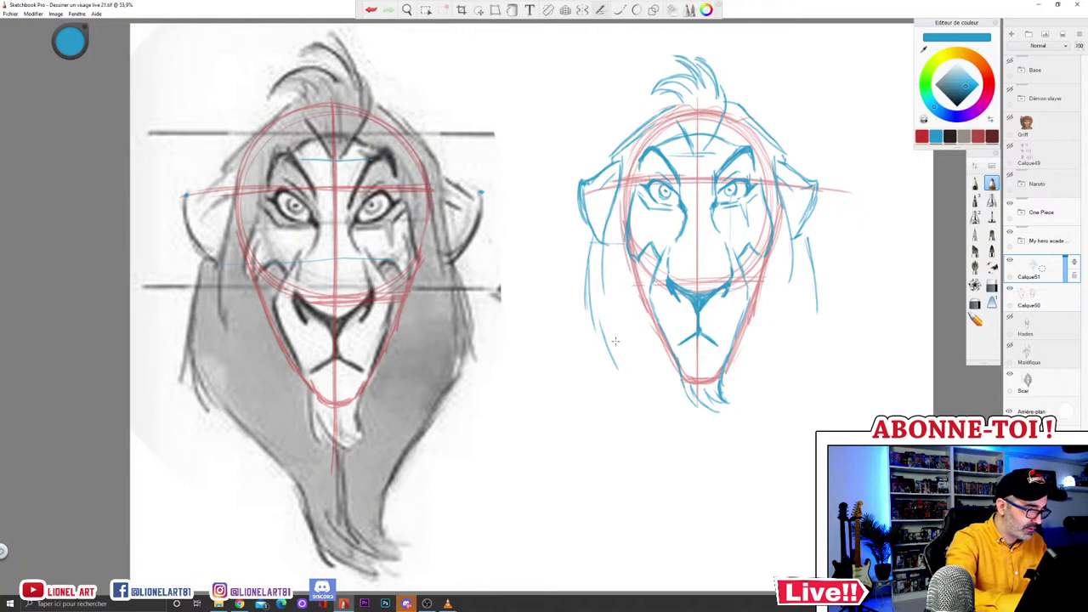
Step: Draw the left mane contour from below the ear, curving inward past the chin and down toward the mane's tip
{"action": "mouse_move", "coordinate": [197, 354]}
{"action": "left_mouse_down"}
{"action": "mouse_move", "coordinate": [231, 420]}
{"action": "mouse_move", "coordinate": [299, 481]}
{"action": "left_mouse_up"}
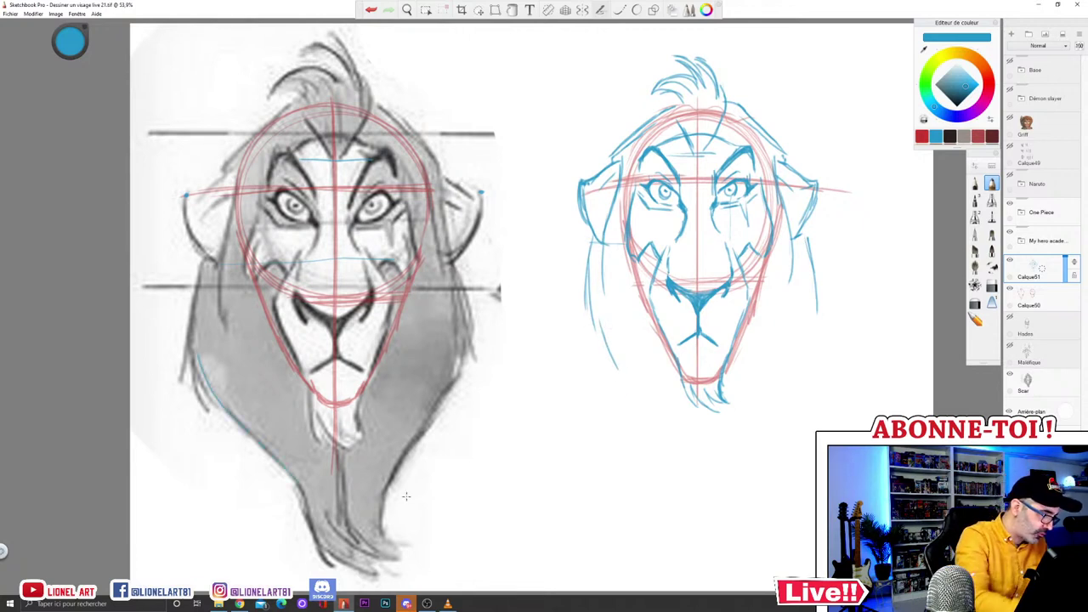
{"action": "left_click", "coordinate": [371, 9]}
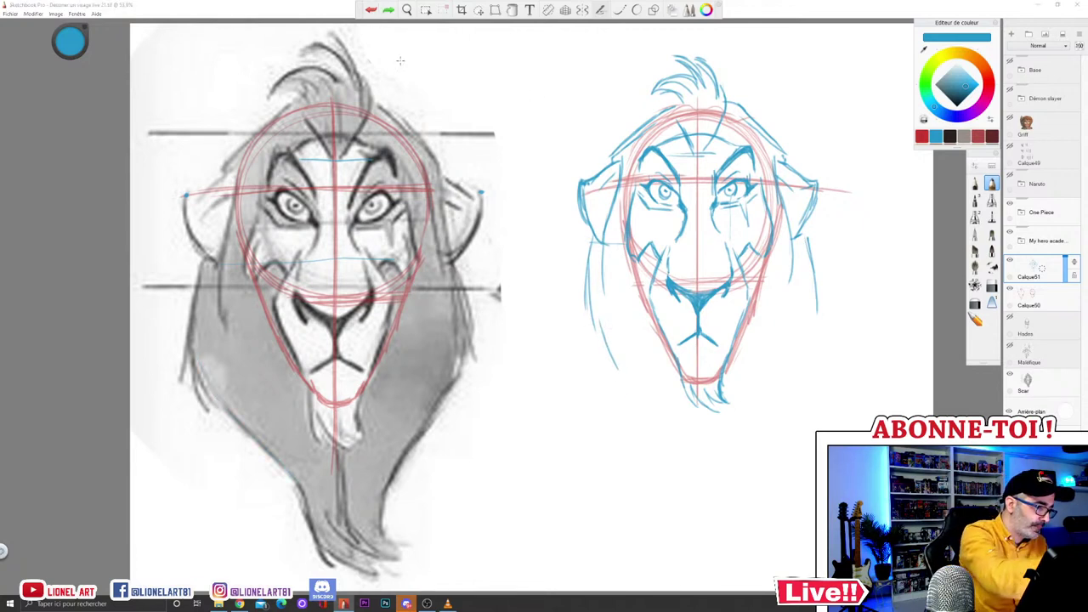
{"action": "mouse_move", "coordinate": [607, 340]}
{"action": "left_mouse_down"}
{"action": "mouse_move", "coordinate": [695, 440]}
{"action": "mouse_move", "coordinate": [656, 405]}
{"action": "mouse_move", "coordinate": [684, 437]}
{"action": "left_mouse_up"}
{"action": "left_click_drag", "start_coordinate": [640, 399], "coordinate": [687, 448]}
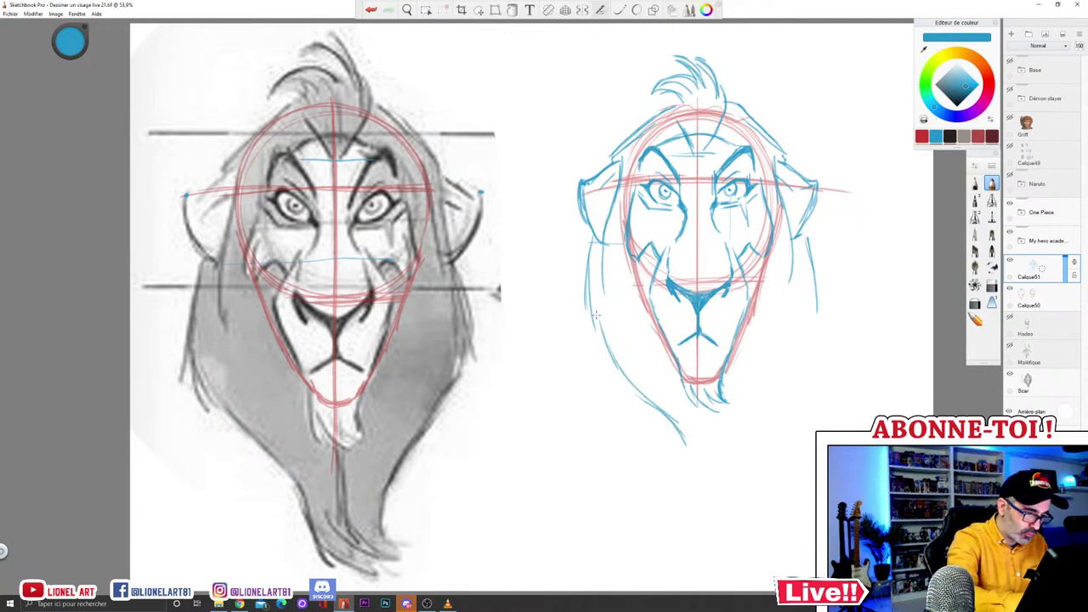
{"action": "left_click_drag", "start_coordinate": [648, 399], "coordinate": [689, 444]}
{"action": "mouse_move", "coordinate": [646, 399]}
{"action": "left_mouse_down"}
{"action": "mouse_move", "coordinate": [684, 438]}
{"action": "mouse_move", "coordinate": [701, 488]}
{"action": "left_mouse_up"}
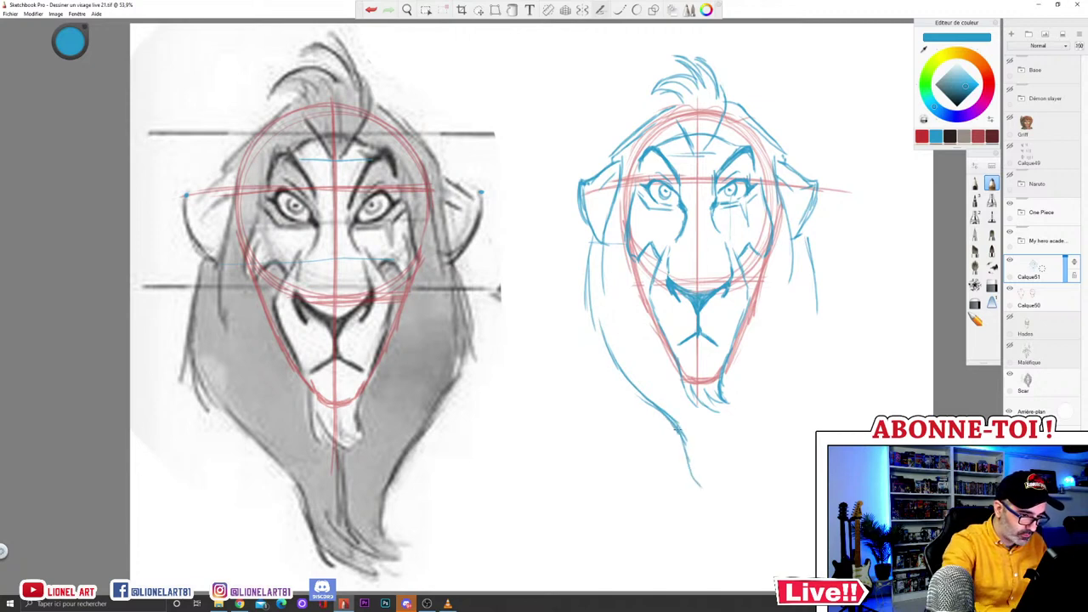
Step: Draw the right mane contour down from the ear to mirror the left side, and close the bottom with pointed hair strands
{"action": "left_click_drag", "start_coordinate": [802, 230], "coordinate": [813, 328]}
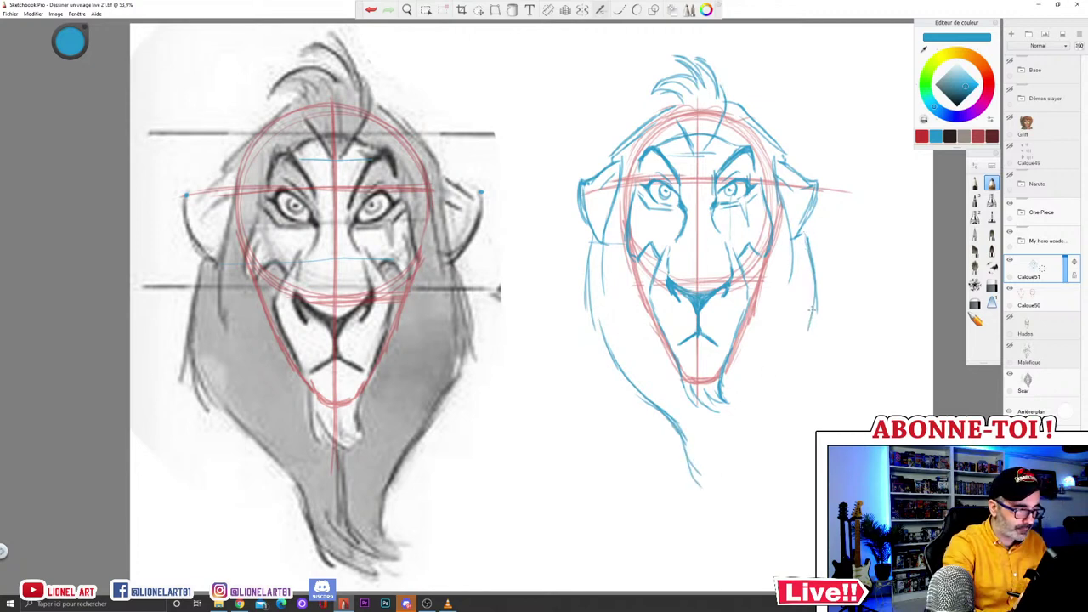
{"action": "mouse_move", "coordinate": [806, 250]}
{"action": "left_mouse_down"}
{"action": "mouse_move", "coordinate": [809, 333]}
{"action": "mouse_move", "coordinate": [812, 321]}
{"action": "mouse_move", "coordinate": [741, 421]}
{"action": "mouse_move", "coordinate": [748, 407]}
{"action": "mouse_move", "coordinate": [746, 473]}
{"action": "left_mouse_up"}
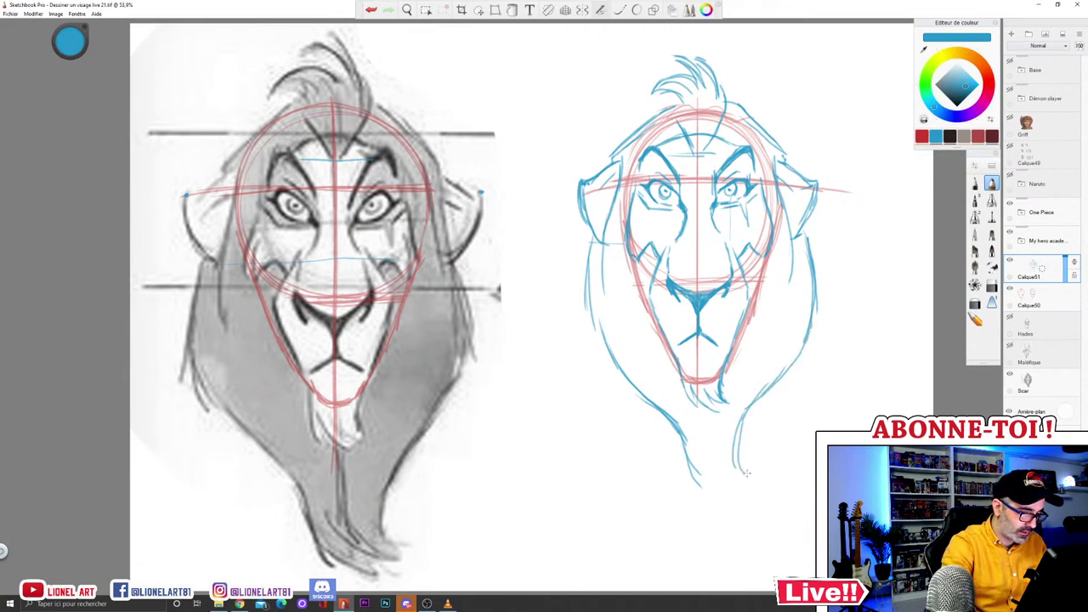
{"action": "mouse_move", "coordinate": [685, 440]}
{"action": "left_mouse_down"}
{"action": "mouse_move", "coordinate": [733, 491]}
{"action": "mouse_move", "coordinate": [711, 465]}
{"action": "mouse_move", "coordinate": [736, 478]}
{"action": "left_mouse_up"}
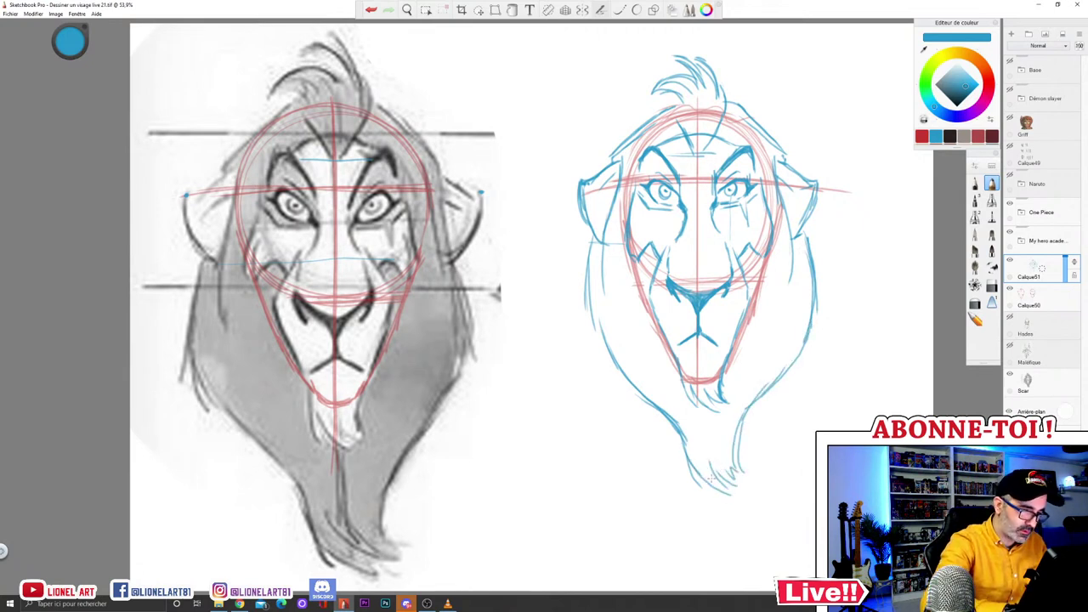
Step: Add overlapping strands along the outer mane on both sides, from the ear bases down to the lower taper
{"action": "left_click_drag", "start_coordinate": [585, 287], "coordinate": [595, 352]}
{"action": "left_click_drag", "start_coordinate": [586, 310], "coordinate": [607, 372]}
{"action": "mouse_move", "coordinate": [815, 274]}
{"action": "left_mouse_down"}
{"action": "mouse_move", "coordinate": [816, 338]}
{"action": "mouse_move", "coordinate": [794, 371]}
{"action": "left_mouse_up"}
{"action": "left_click_drag", "start_coordinate": [806, 315], "coordinate": [782, 375]}
{"action": "left_click_drag", "start_coordinate": [806, 308], "coordinate": [748, 423]}
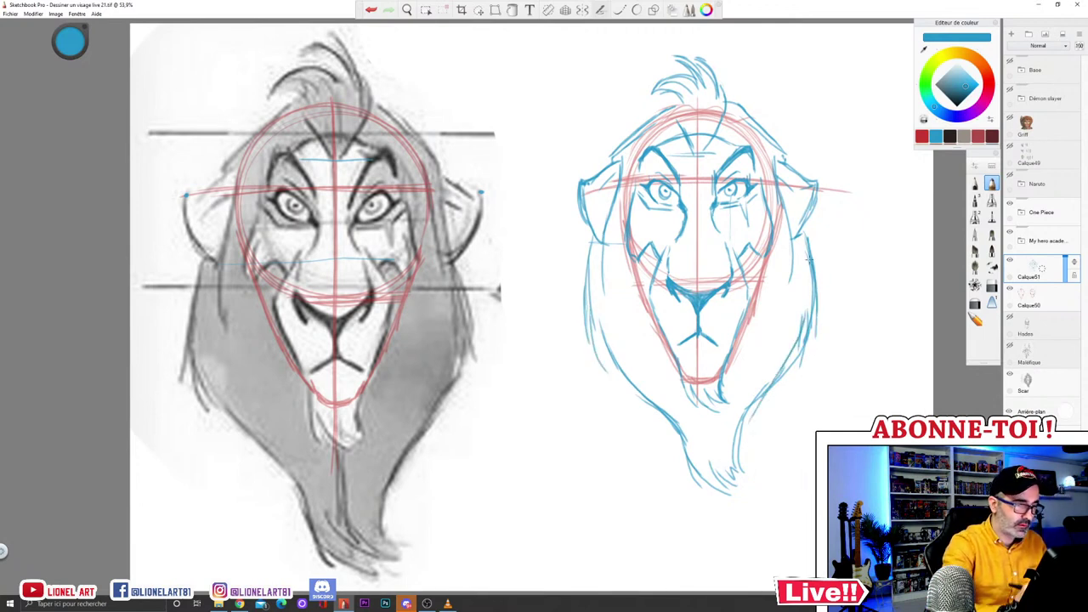
{"action": "left_click_drag", "start_coordinate": [808, 225], "coordinate": [815, 277]}
{"action": "left_click_drag", "start_coordinate": [596, 228], "coordinate": [586, 291]}
Step: Hide the red construction layer Calque50 and strengthen the lower outlines of both ears
{"action": "left_click", "coordinate": [1010, 289]}
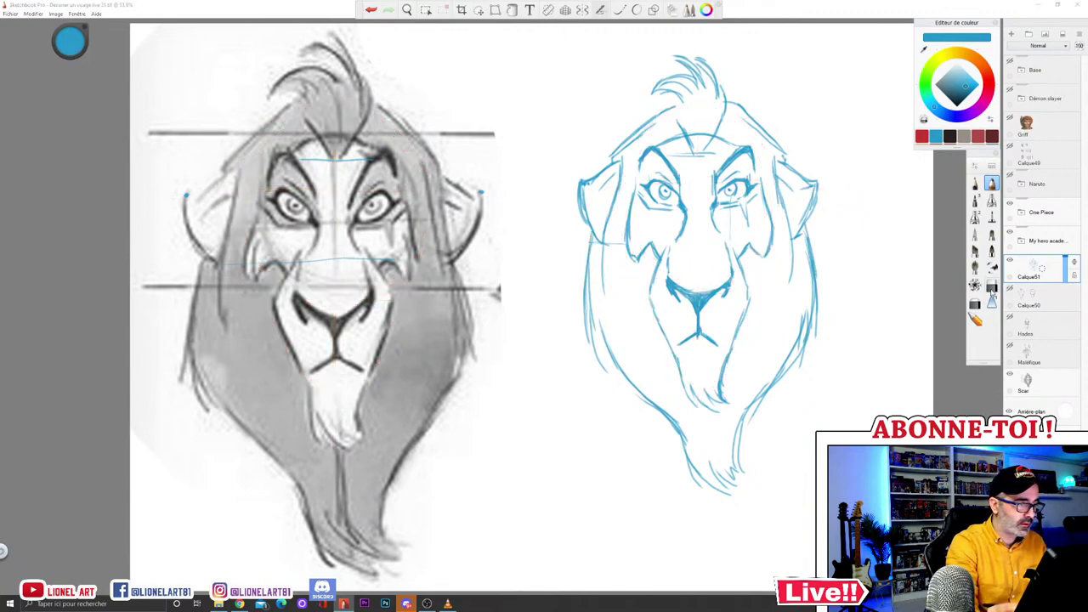
{"action": "mouse_move", "coordinate": [806, 235]}
{"action": "left_mouse_down"}
{"action": "mouse_move", "coordinate": [808, 257]}
{"action": "mouse_move", "coordinate": [819, 185]}
{"action": "left_mouse_up"}
{"action": "left_click_drag", "start_coordinate": [583, 206], "coordinate": [598, 244]}
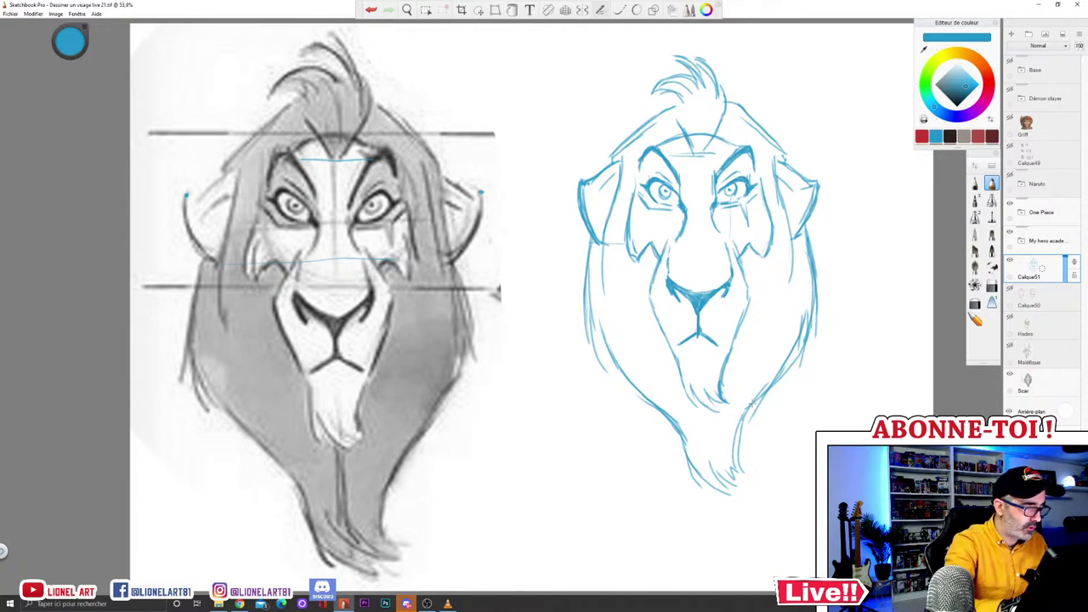
Step: Reinforce the nose, both sides of the muzzle, and the left mane contour down to the pointed tip
{"action": "left_click_drag", "start_coordinate": [679, 289], "coordinate": [721, 285]}
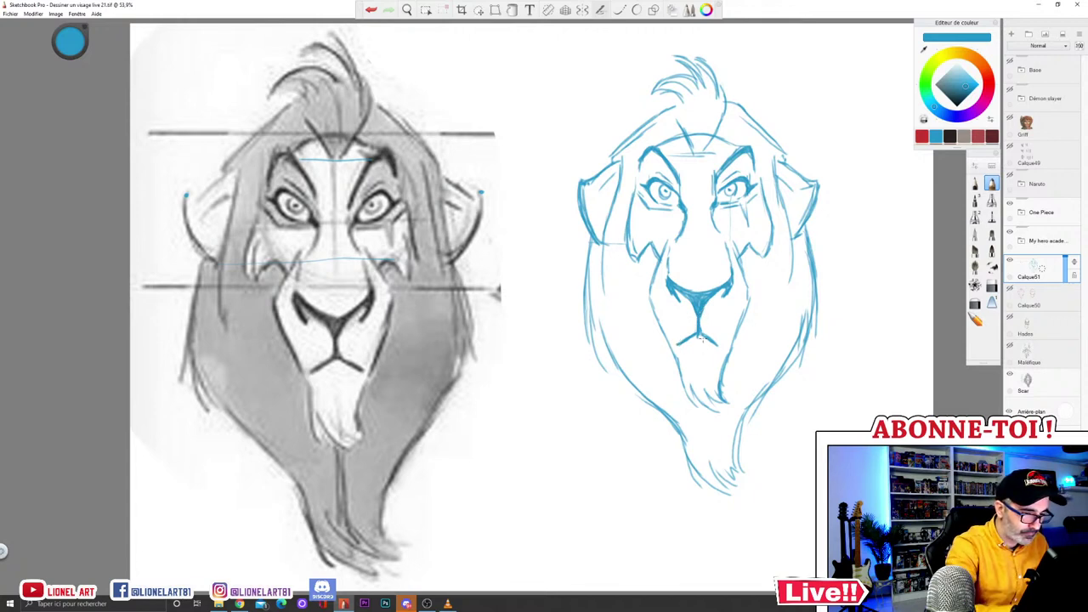
{"action": "left_click_drag", "start_coordinate": [726, 353], "coordinate": [749, 286]}
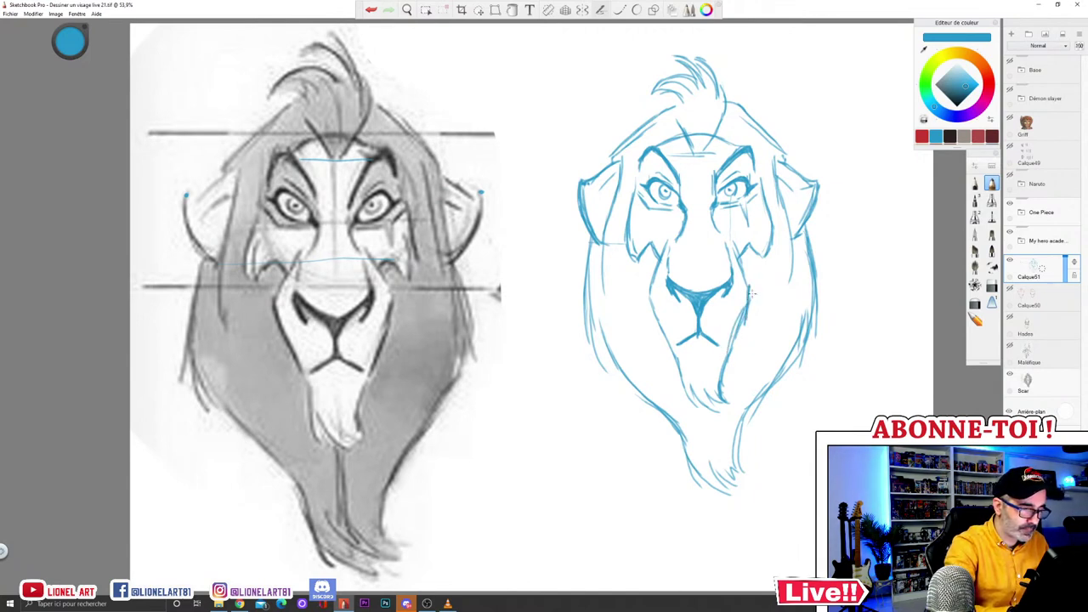
{"action": "left_click_drag", "start_coordinate": [659, 261], "coordinate": [649, 296]}
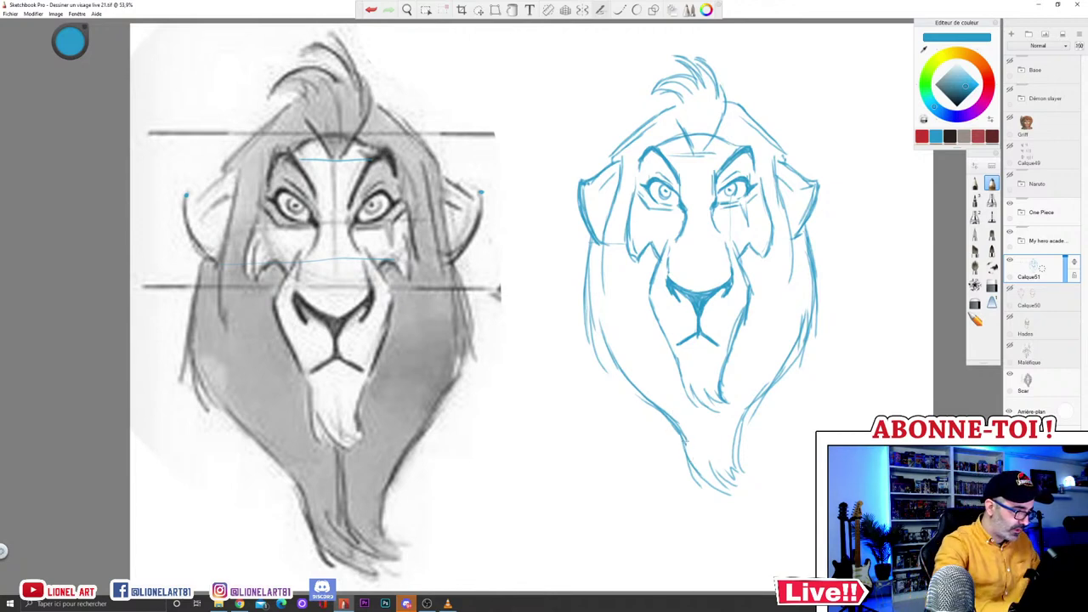
{"action": "mouse_move", "coordinate": [592, 281]}
{"action": "left_mouse_down"}
{"action": "mouse_move", "coordinate": [605, 348]}
{"action": "mouse_move", "coordinate": [712, 486]}
{"action": "left_mouse_up"}
{"action": "left_click_drag", "start_coordinate": [687, 447], "coordinate": [729, 491]}
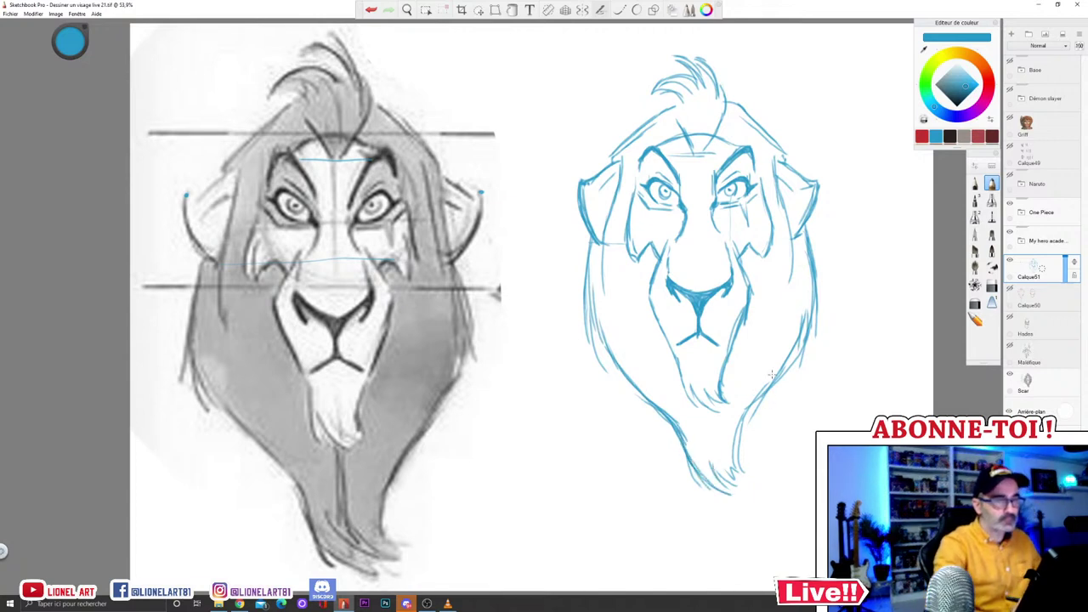
Step: Strengthen the outer cheek contours on both sides of the face
{"action": "key", "text": "space"}
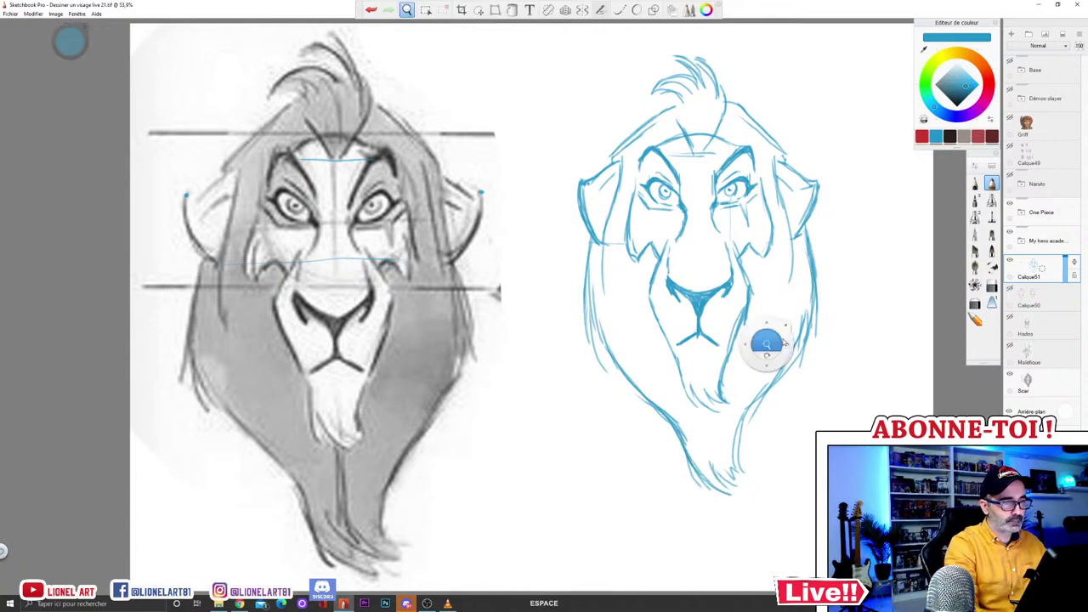
{"action": "key", "text": "space"}
{"action": "left_click_drag", "start_coordinate": [783, 180], "coordinate": [756, 204]}
{"action": "left_click_drag", "start_coordinate": [809, 140], "coordinate": [762, 177]}
{"action": "left_click_drag", "start_coordinate": [763, 253], "coordinate": [740, 221]}
{"action": "left_click_drag", "start_coordinate": [710, 285], "coordinate": [756, 242]}
{"action": "left_click_drag", "start_coordinate": [791, 171], "coordinate": [750, 180]}
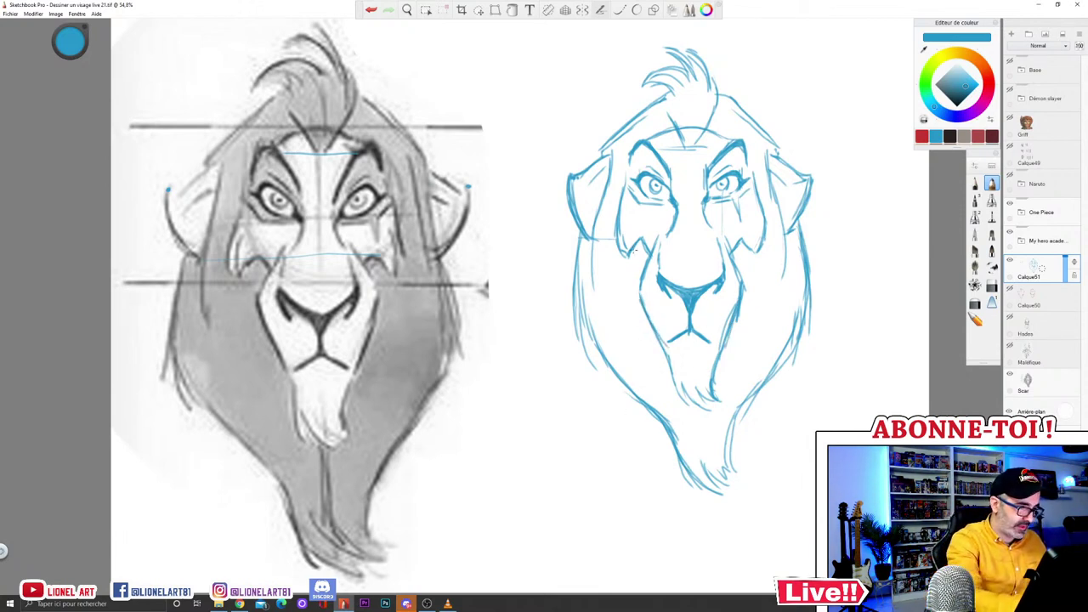
{"action": "left_click_drag", "start_coordinate": [620, 250], "coordinate": [619, 216]}
{"action": "left_click_drag", "start_coordinate": [767, 204], "coordinate": [761, 255]}
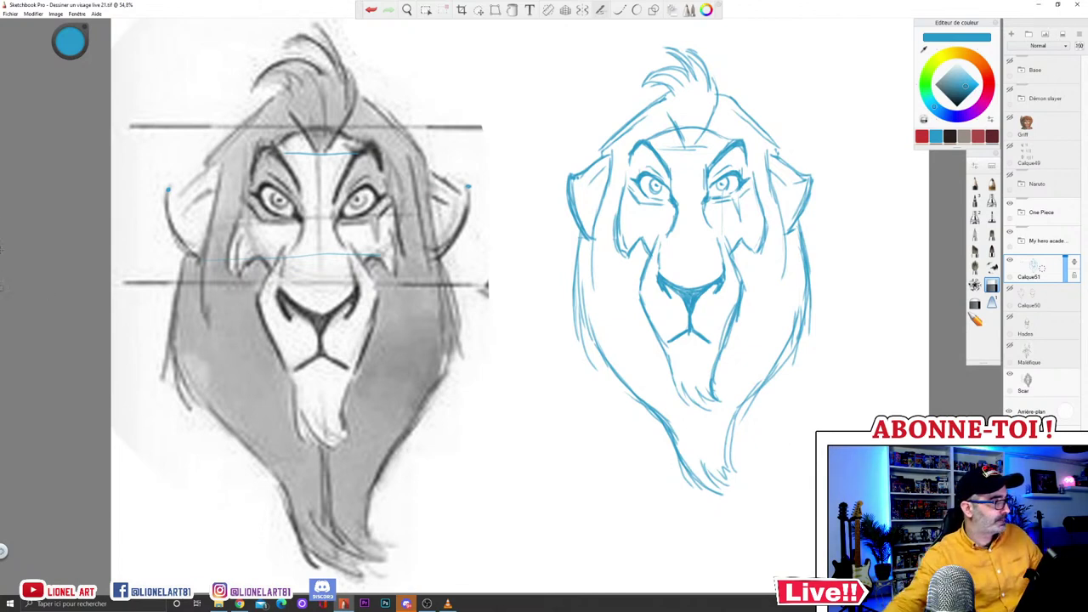
Step: Save the drawing and select all layers from Calque51 down to Scar
{"action": "left_click", "coordinate": [10, 13]}
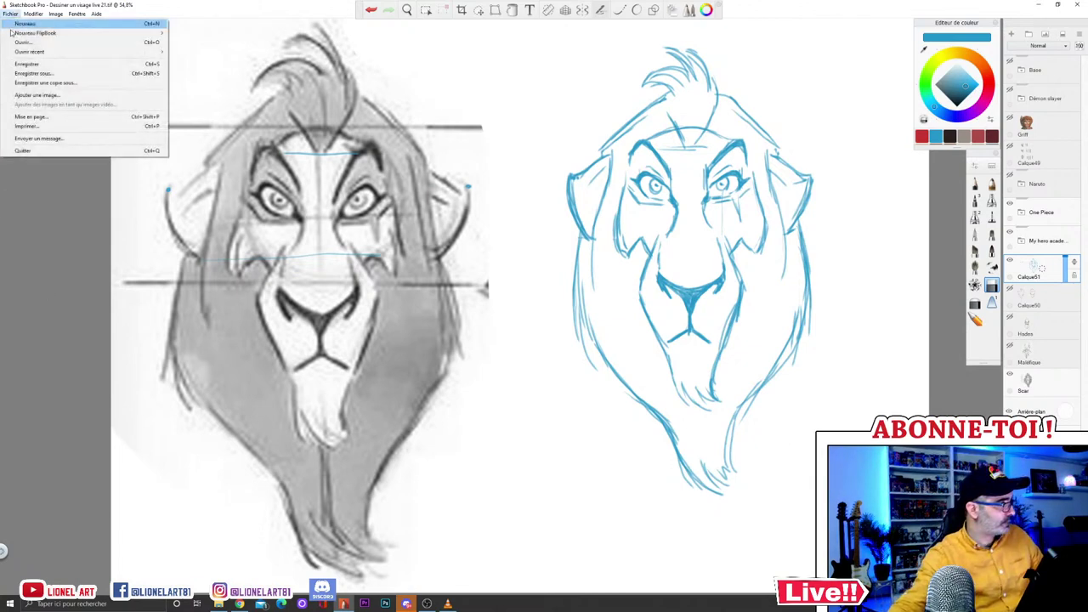
{"action": "left_click", "coordinate": [25, 64]}
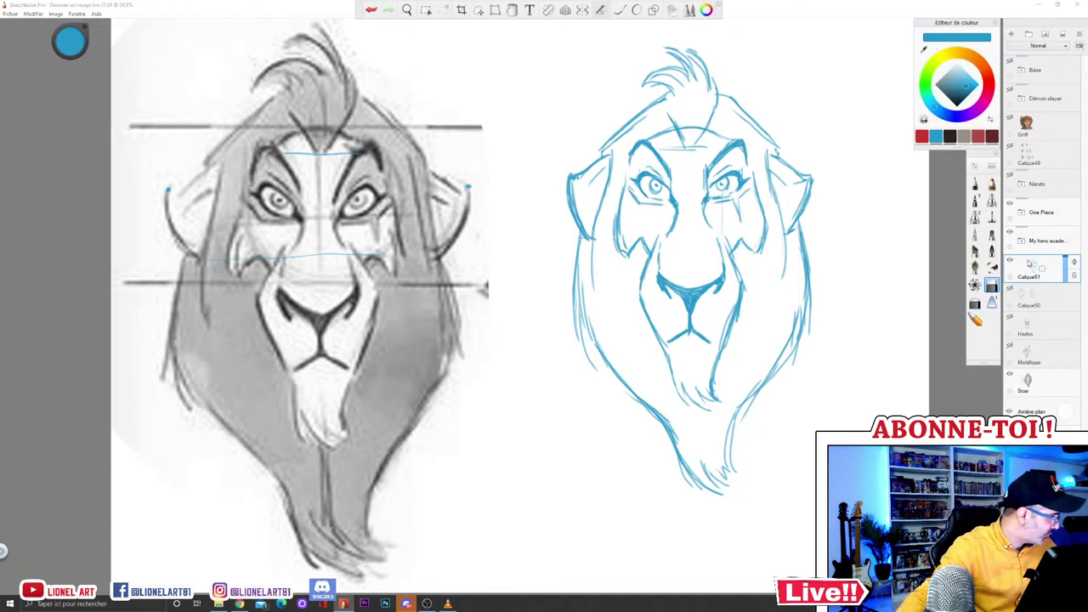
{"action": "left_click", "coordinate": [1048, 375], "text": "shift"}
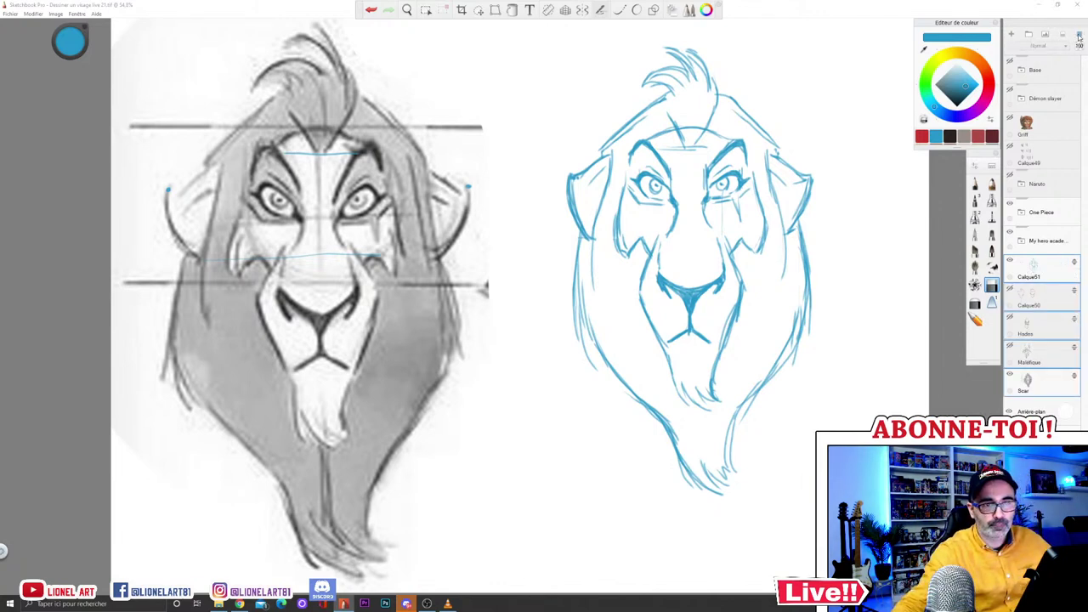
{"action": "left_click", "coordinate": [1078, 35]}
{"action": "left_click", "coordinate": [1042, 102]}
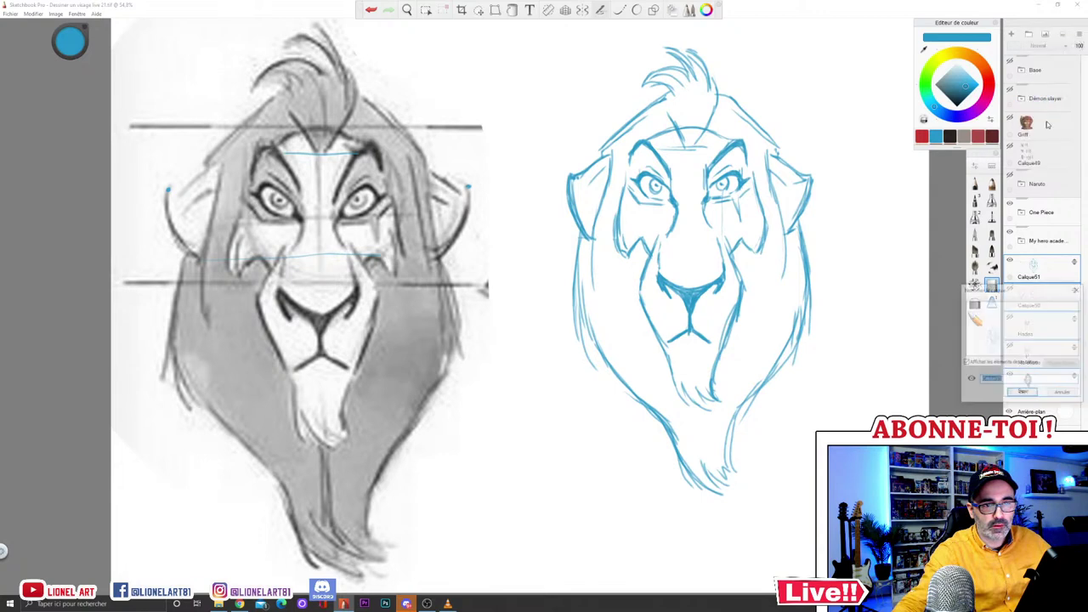
{"action": "left_click", "coordinate": [1012, 379]}
{"action": "left_click", "coordinate": [1072, 396]}
{"action": "left_click", "coordinate": [1065, 394]}
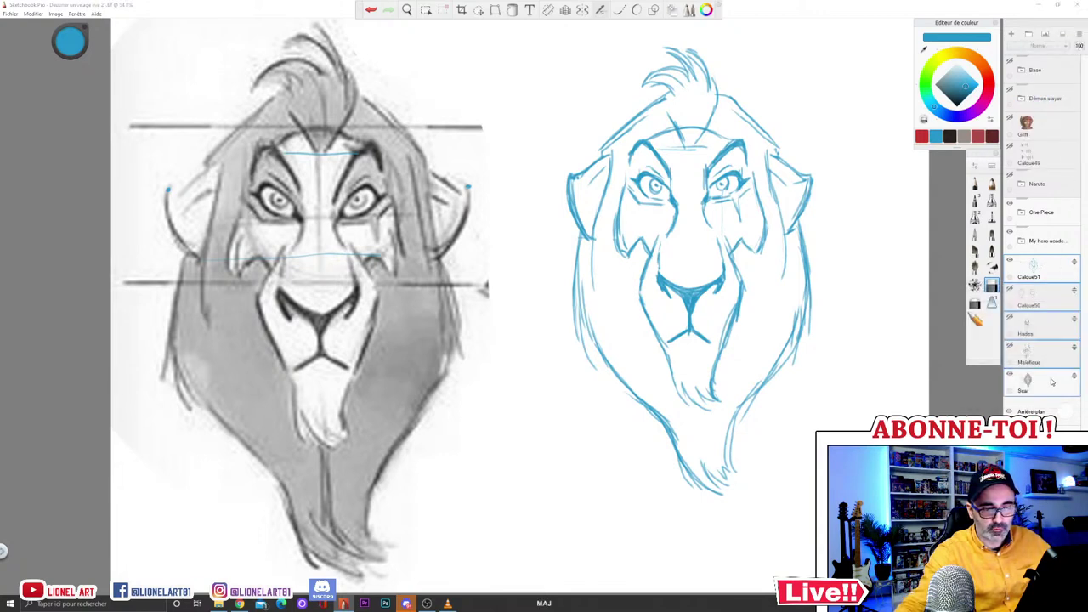
Step: Group the selected layers from Calque51 to Scar and name the group Disney
{"action": "left_click", "coordinate": [1079, 34]}
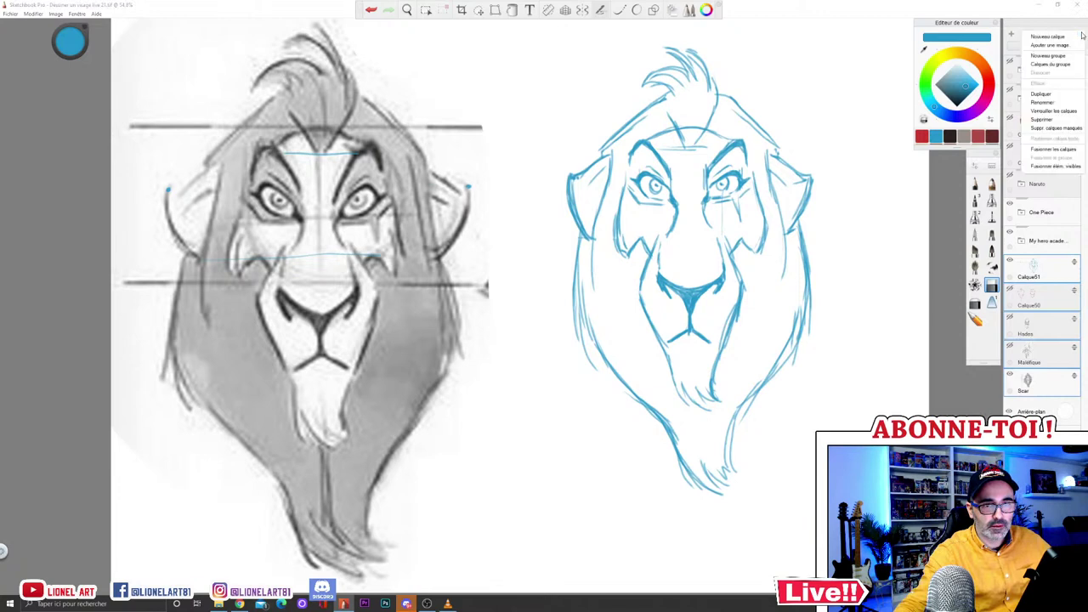
{"action": "left_click", "coordinate": [1047, 66]}
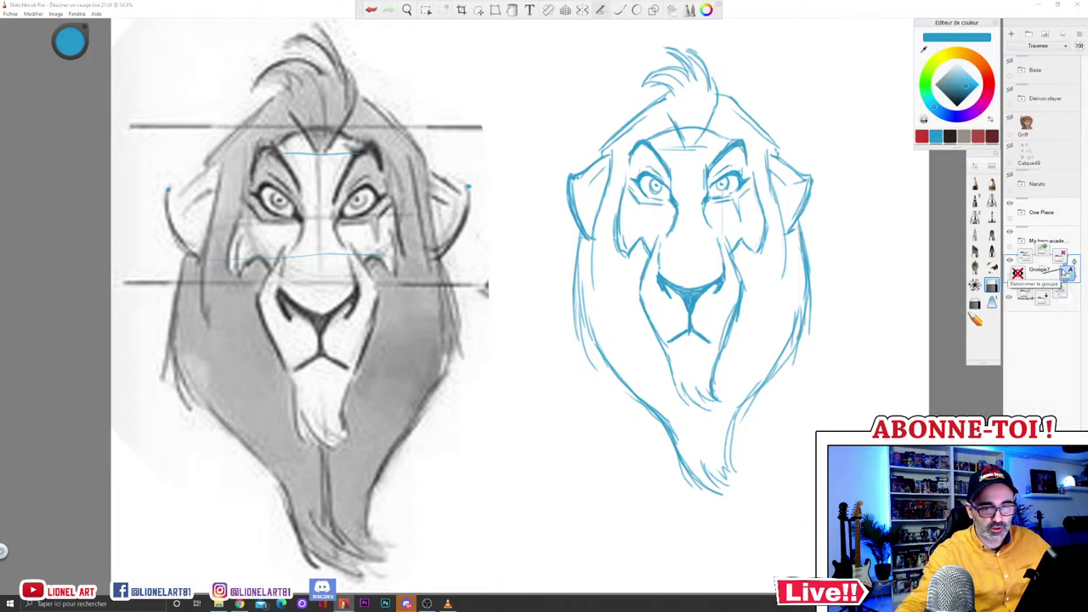
{"action": "double_click", "coordinate": [1063, 270]}
{"action": "type", "text": "Di"}
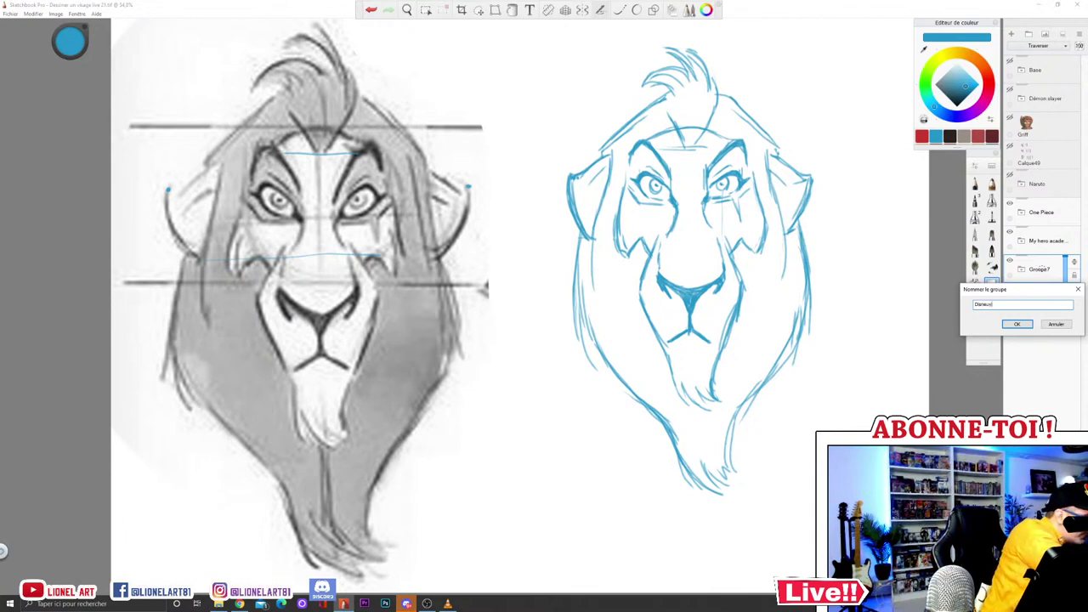
{"action": "type", "text": "sney"}
{"action": "key", "text": "BackSpace"}
{"action": "key", "text": "BackSpace"}
{"action": "type", "text": "y"}
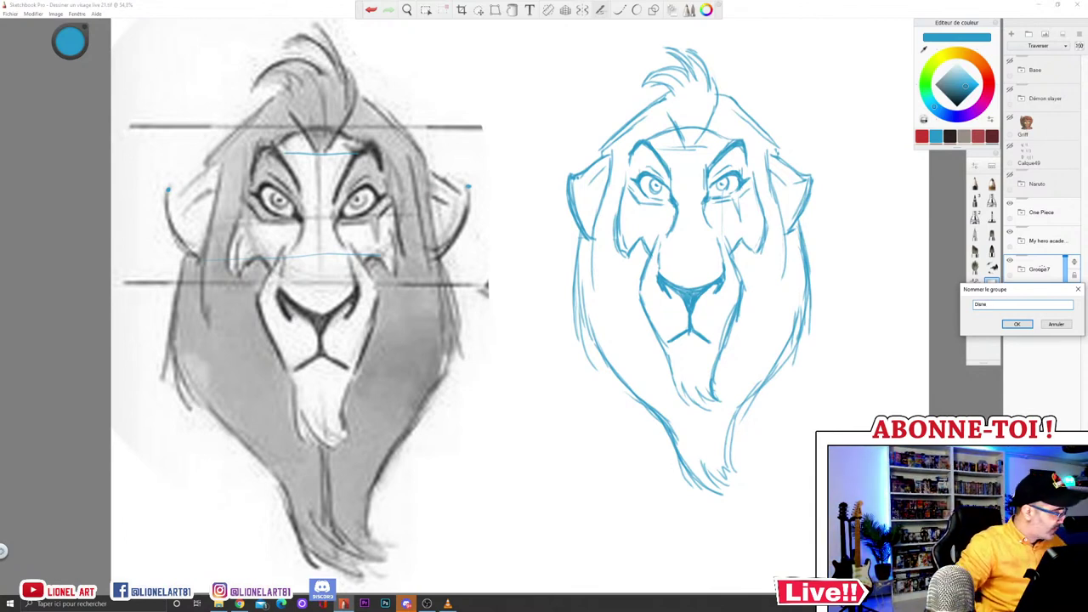
{"action": "left_click", "coordinate": [1015, 325]}
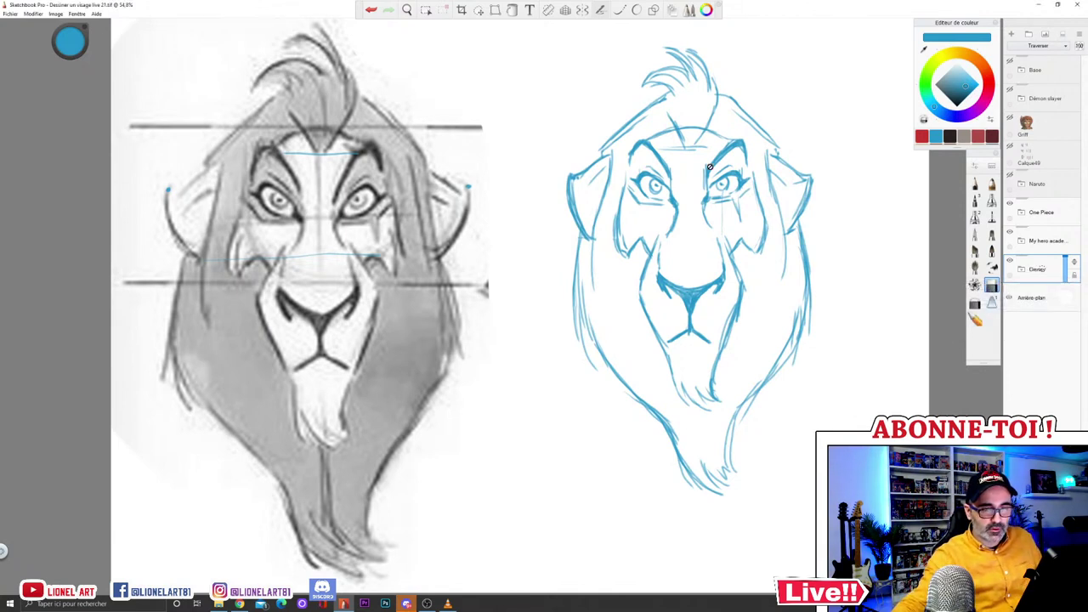
Step: Save the drawing and hide the Disney group
{"action": "left_click", "coordinate": [10, 14]}
{"action": "left_click", "coordinate": [26, 64]}
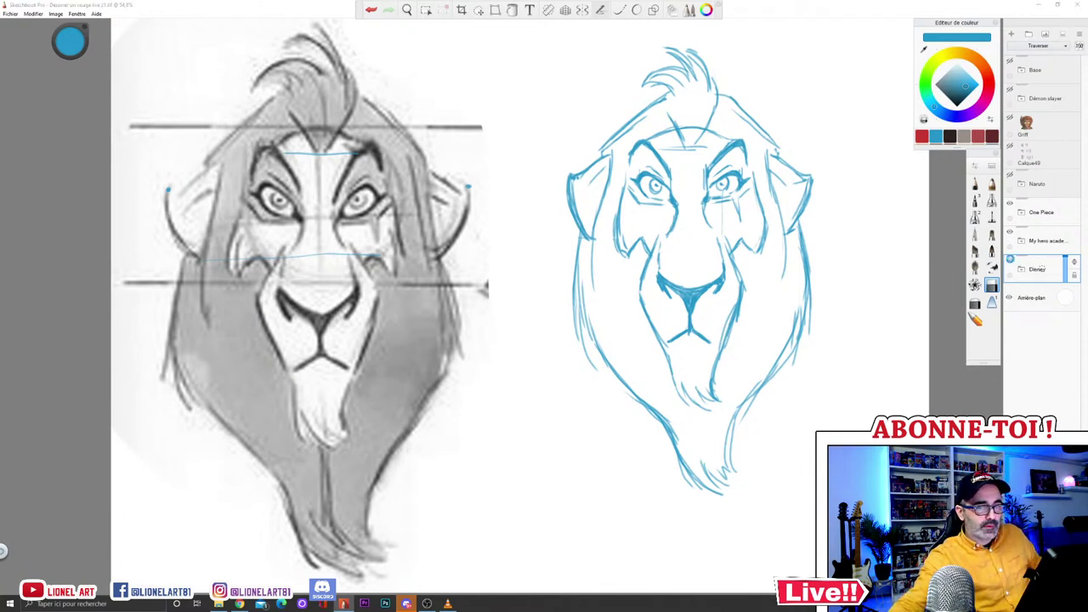
{"action": "left_click", "coordinate": [1011, 262]}
Step: Show the Démon slayer and Naruto groups one after the other to examine their portraits, hiding each again
{"action": "left_click", "coordinate": [1011, 92]}
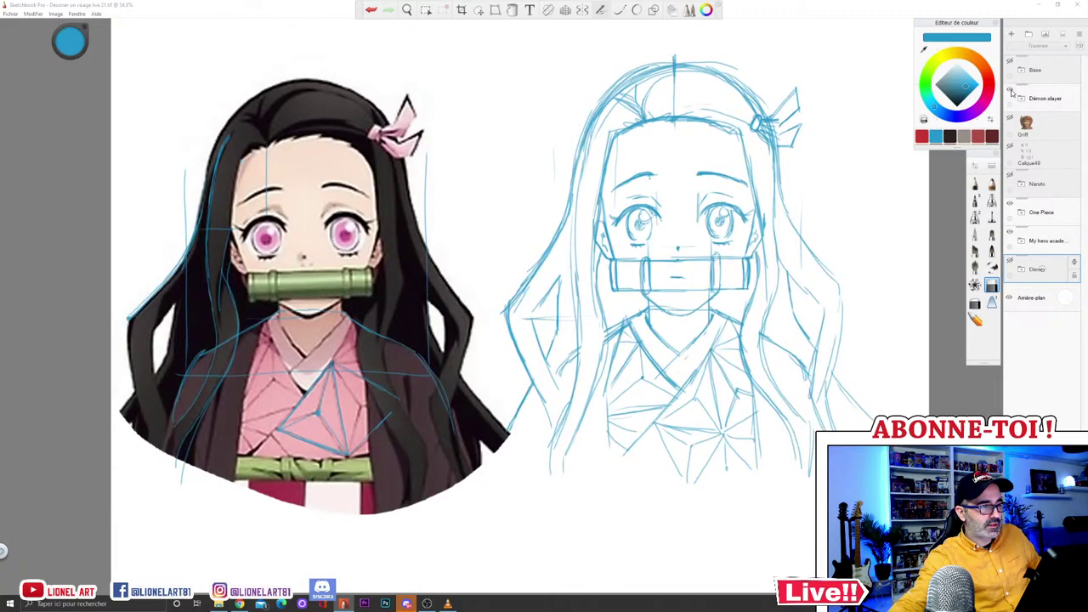
{"action": "left_click", "coordinate": [1012, 92]}
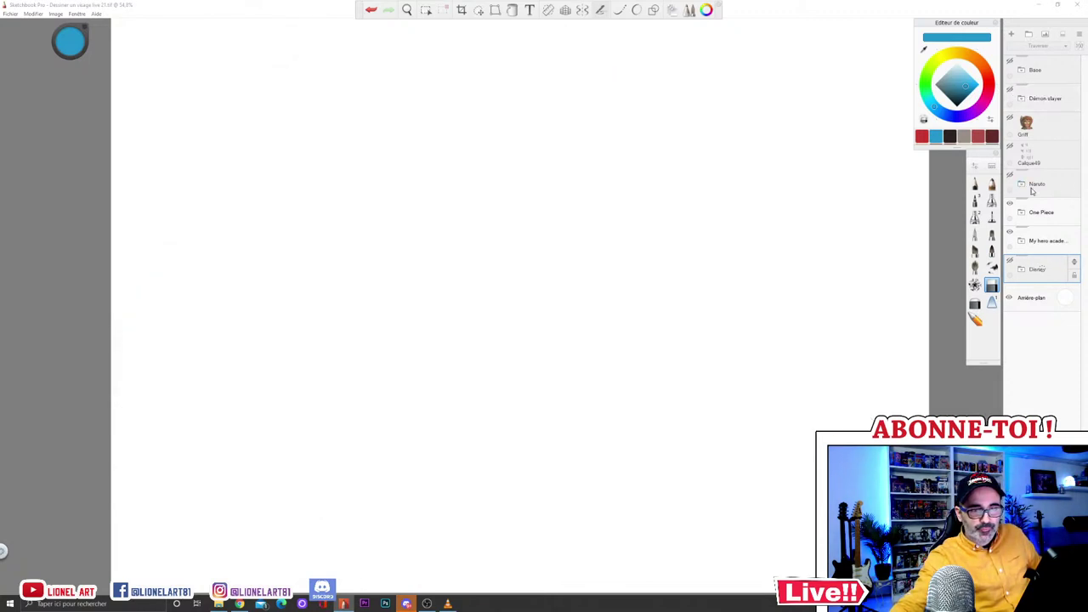
{"action": "left_click", "coordinate": [1012, 177]}
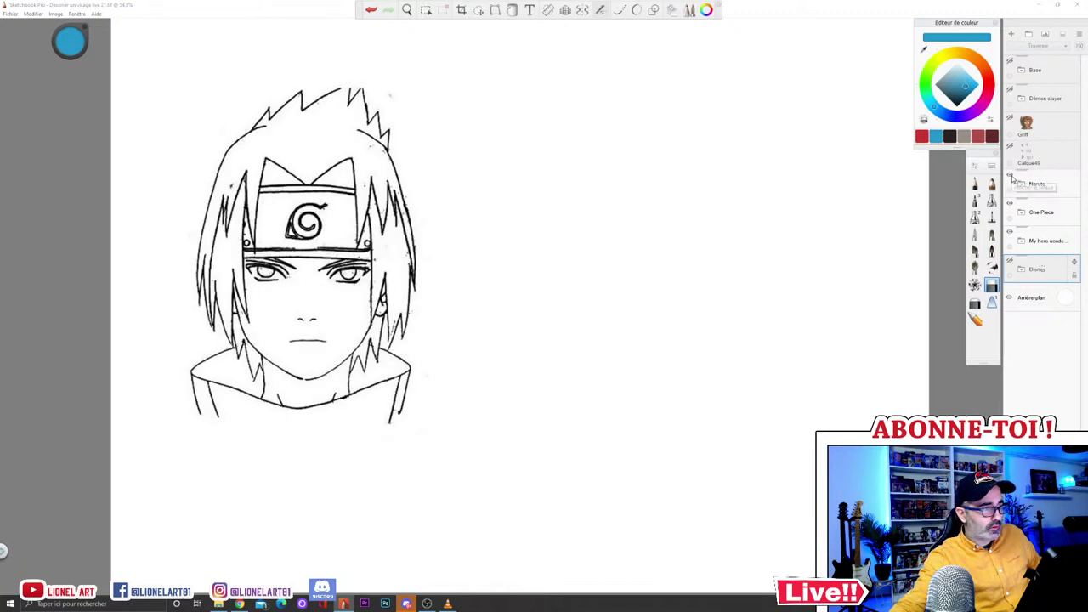
{"action": "left_click", "coordinate": [1011, 177]}
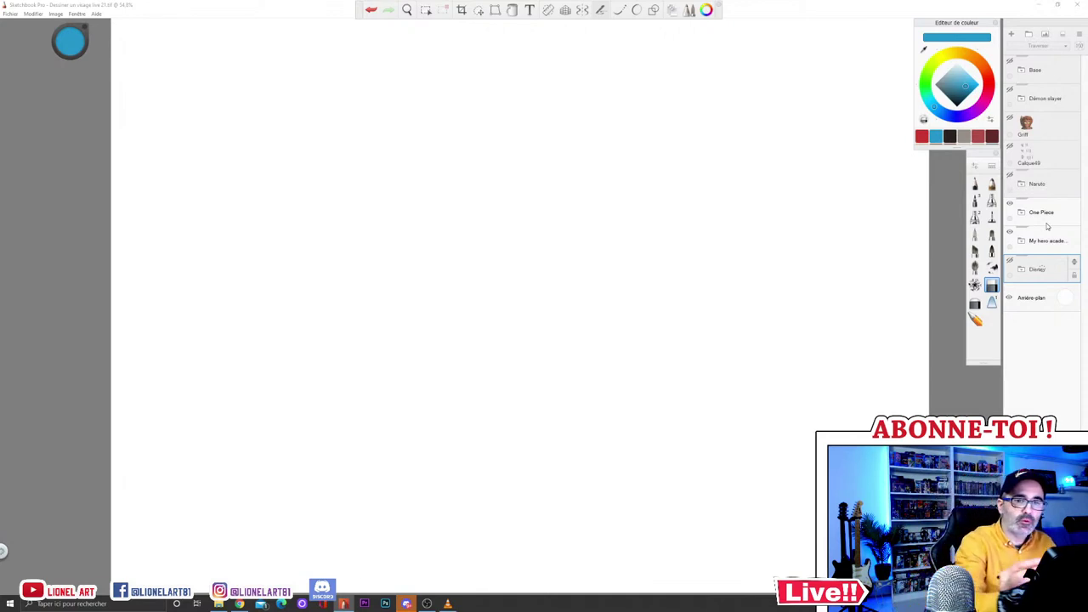
Step: On a new layer above the One Piece group, handwrite N, O and M. in a column with one tally mark beside O and M
{"action": "left_click", "coordinate": [991, 183]}
{"action": "left_click", "coordinate": [1042, 213]}
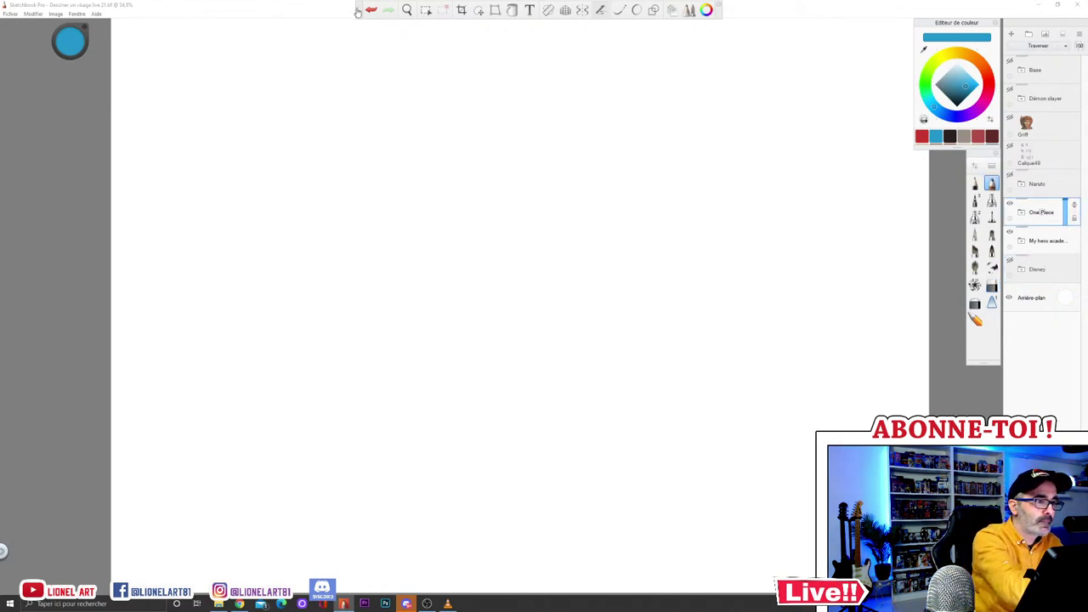
{"action": "left_click", "coordinate": [1011, 34]}
{"action": "left_click_drag", "start_coordinate": [517, 94], "coordinate": [526, 84]}
{"action": "left_click_drag", "start_coordinate": [519, 120], "coordinate": [522, 114]}
{"action": "mouse_move", "coordinate": [516, 162]}
{"action": "left_mouse_down"}
{"action": "mouse_move", "coordinate": [516, 151]}
{"action": "mouse_move", "coordinate": [534, 160]}
{"action": "left_mouse_up"}
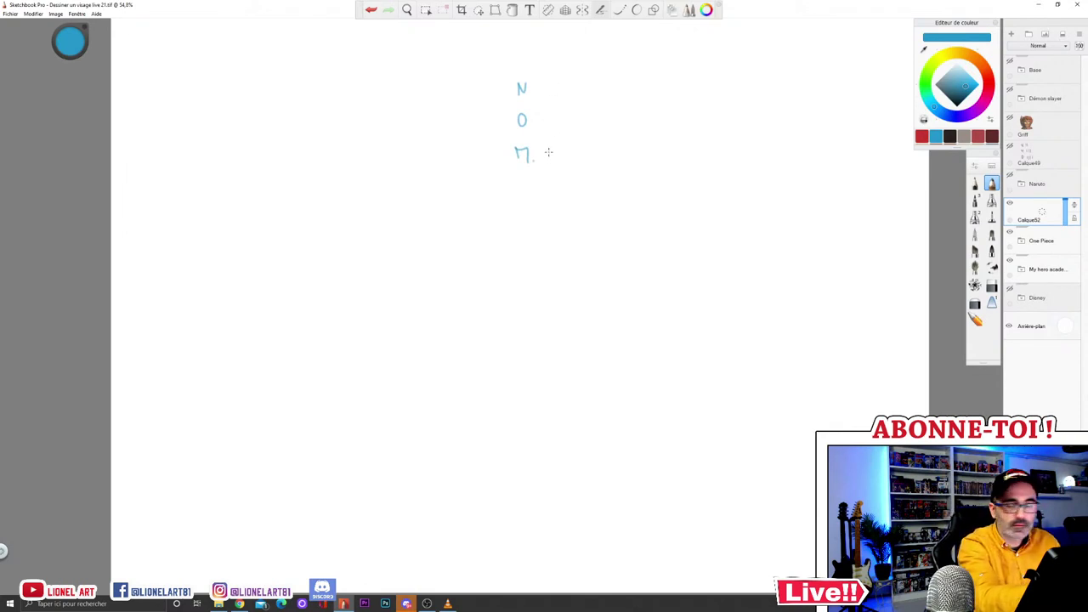
{"action": "left_click_drag", "start_coordinate": [554, 146], "coordinate": [553, 161]}
{"action": "left_click_drag", "start_coordinate": [549, 110], "coordinate": [551, 124]}
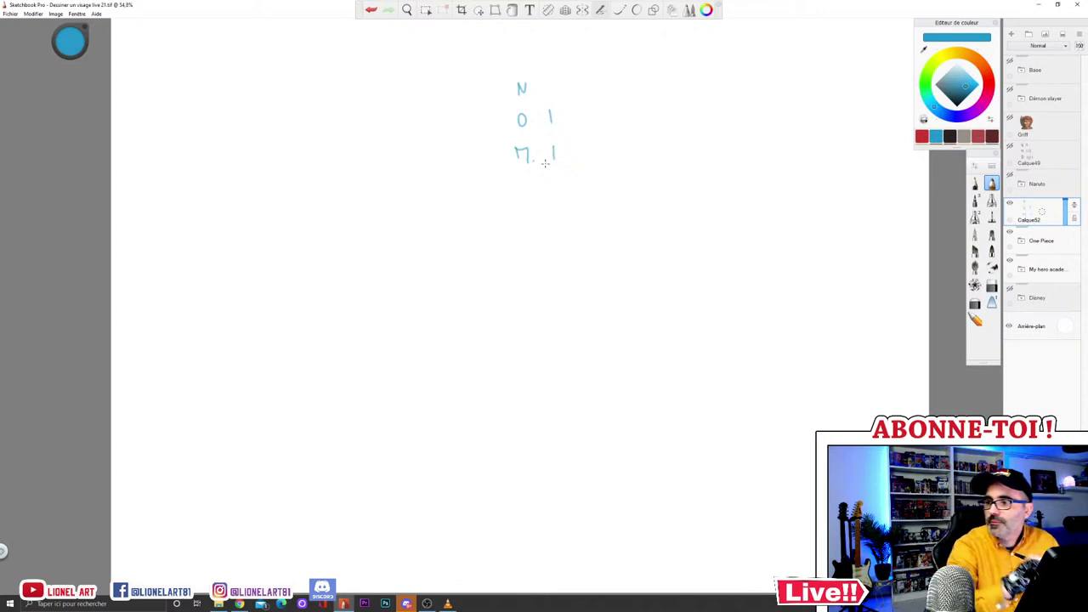
Step: Extend the handwritten tally to one mark beside N, three beside O and five beside M
{"action": "left_click_drag", "start_coordinate": [553, 80], "coordinate": [564, 120]}
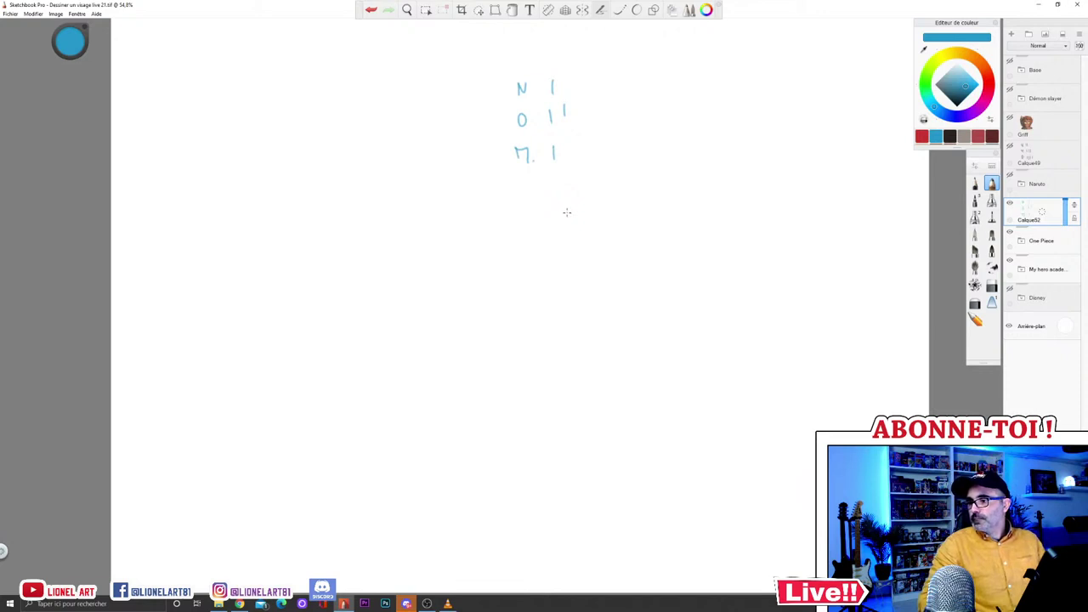
{"action": "left_click_drag", "start_coordinate": [568, 142], "coordinate": [562, 173]}
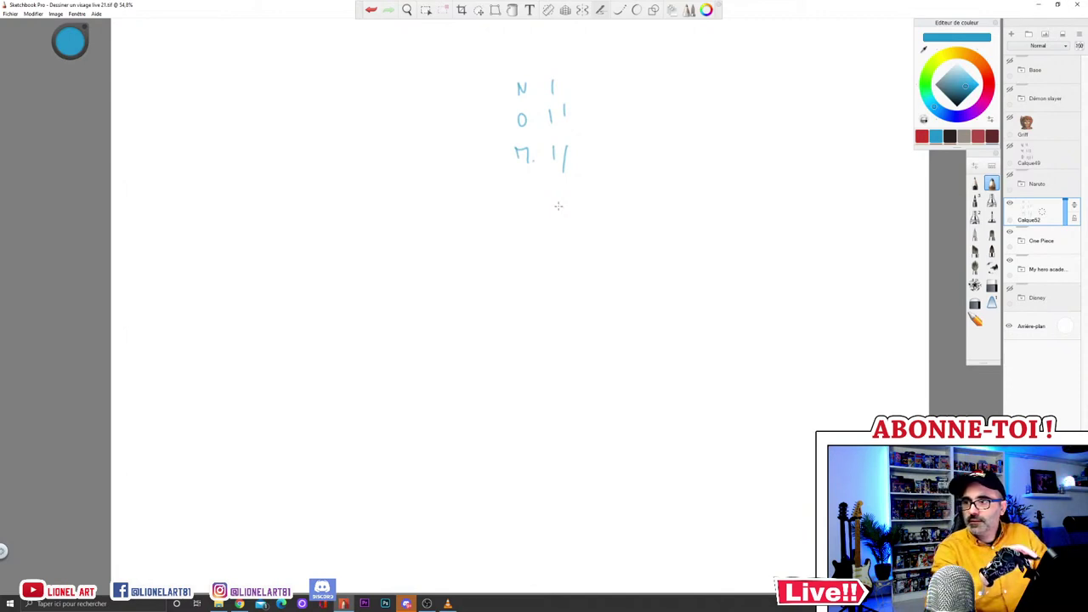
{"action": "left_click_drag", "start_coordinate": [576, 104], "coordinate": [577, 129]}
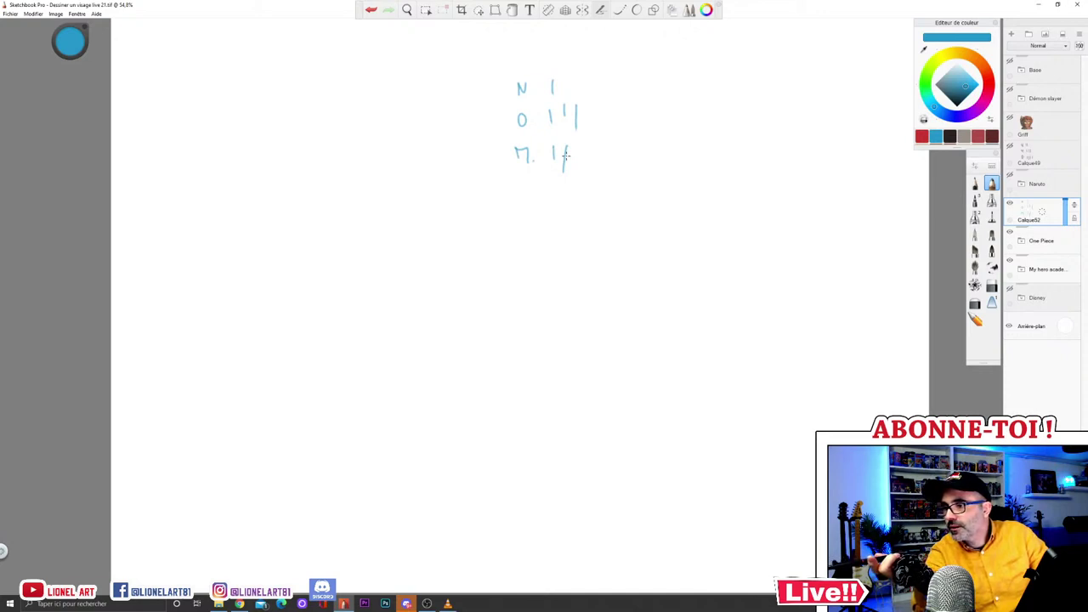
{"action": "left_click_drag", "start_coordinate": [577, 147], "coordinate": [579, 168]}
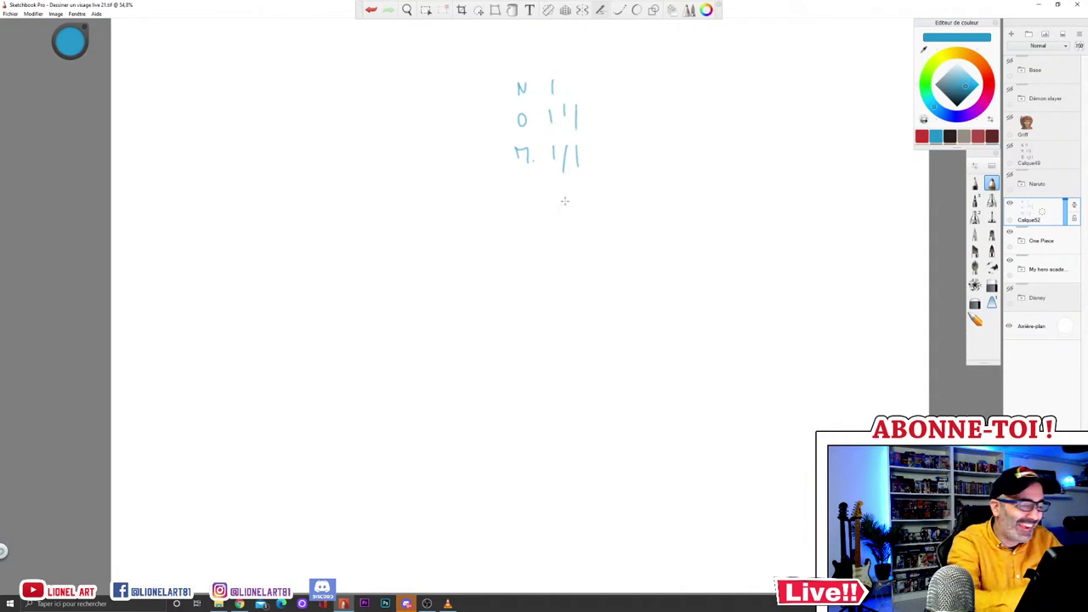
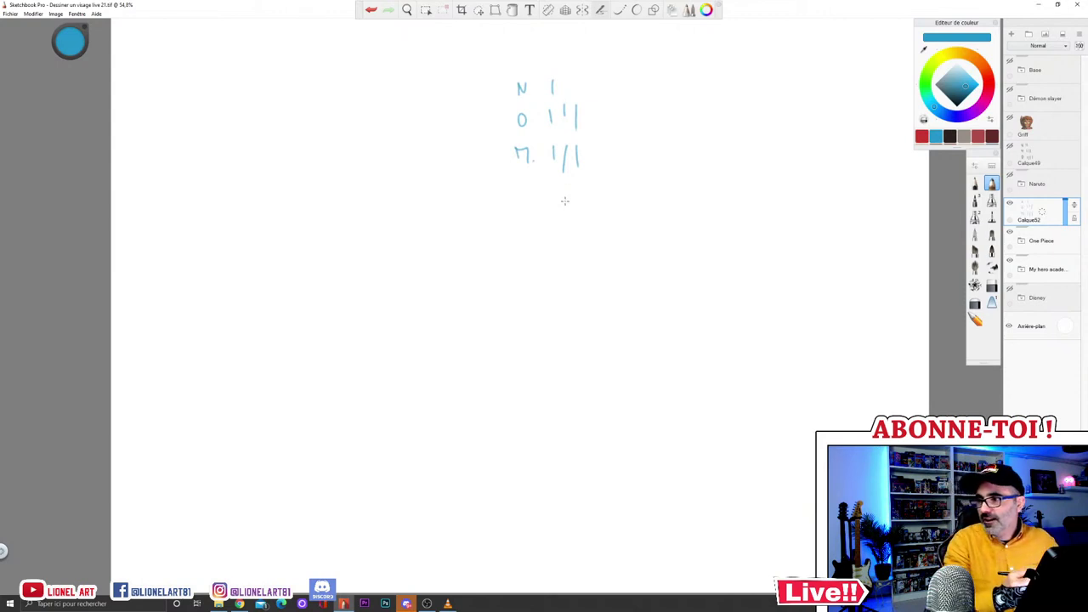
{"action": "left_click_drag", "start_coordinate": [588, 145], "coordinate": [589, 166]}
{"action": "left_click_drag", "start_coordinate": [590, 107], "coordinate": [589, 136]}
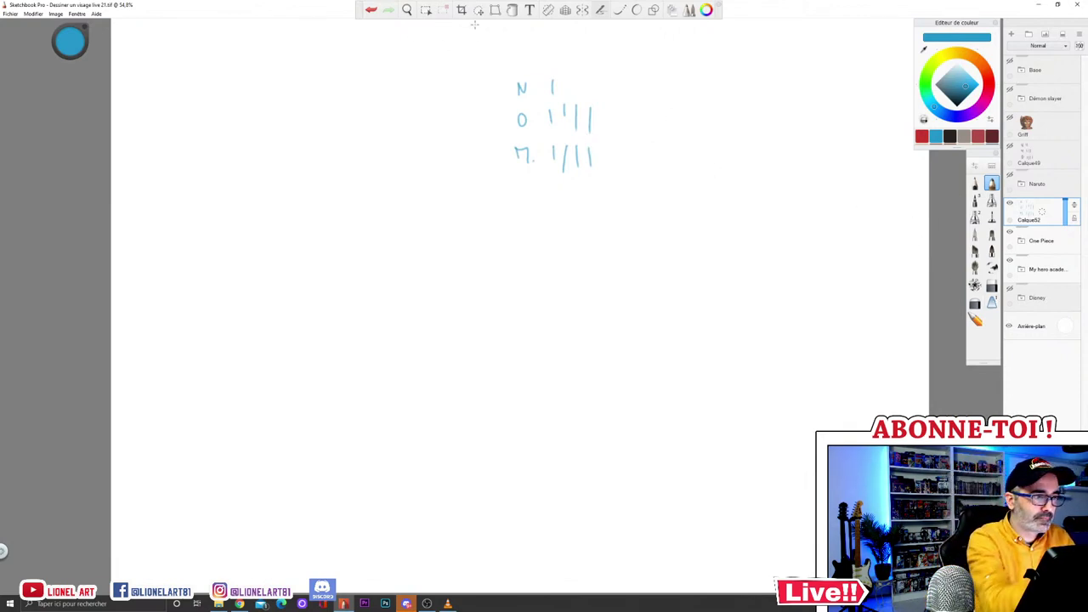
{"action": "left_click", "coordinate": [370, 9]}
{"action": "left_click", "coordinate": [370, 9]}
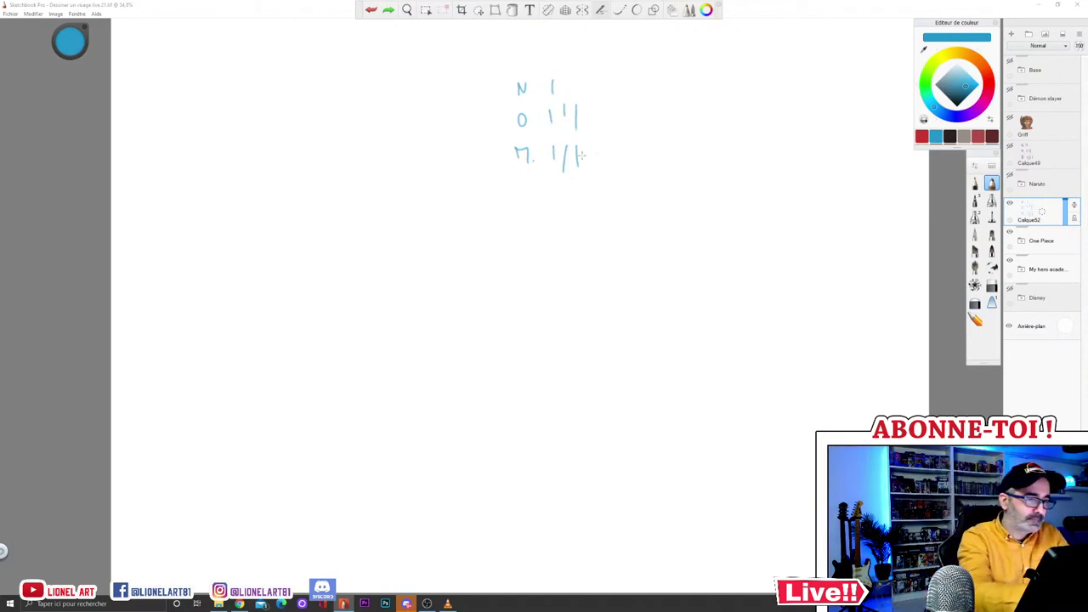
{"action": "left_click_drag", "start_coordinate": [586, 145], "coordinate": [596, 169]}
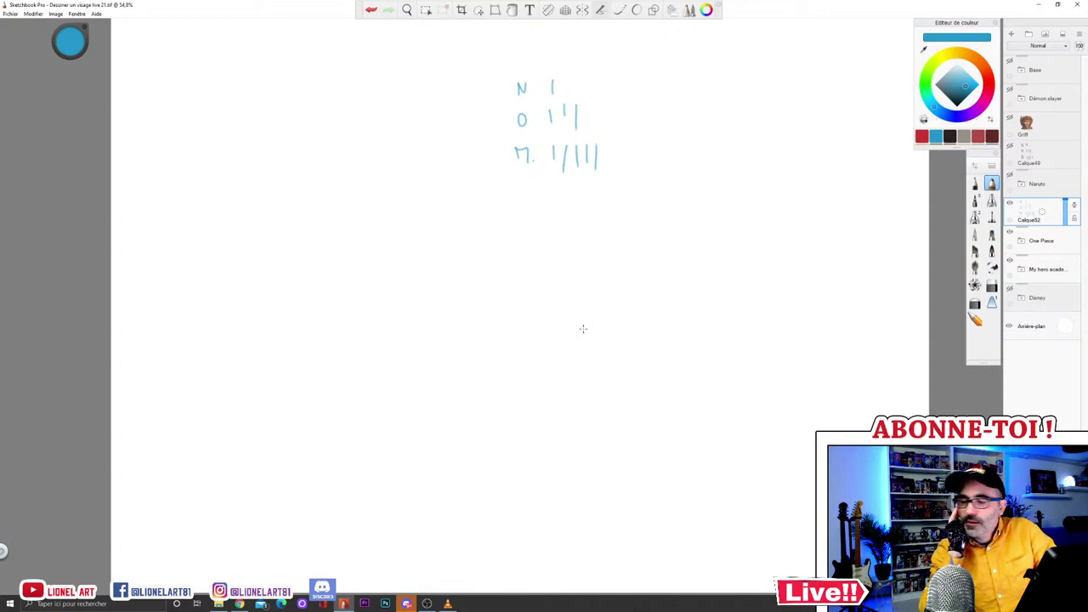
Step: Clear the whole N/O/M tally from its layer and choose the red swatch as the drawing color
{"action": "left_click", "coordinate": [1053, 34]}
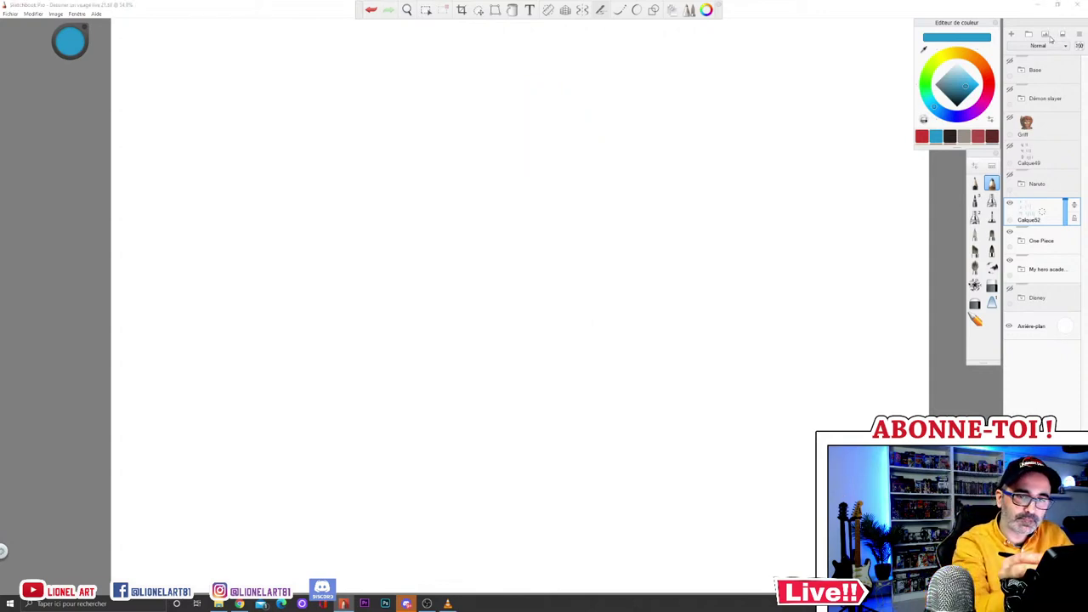
{"action": "left_click", "coordinate": [922, 137]}
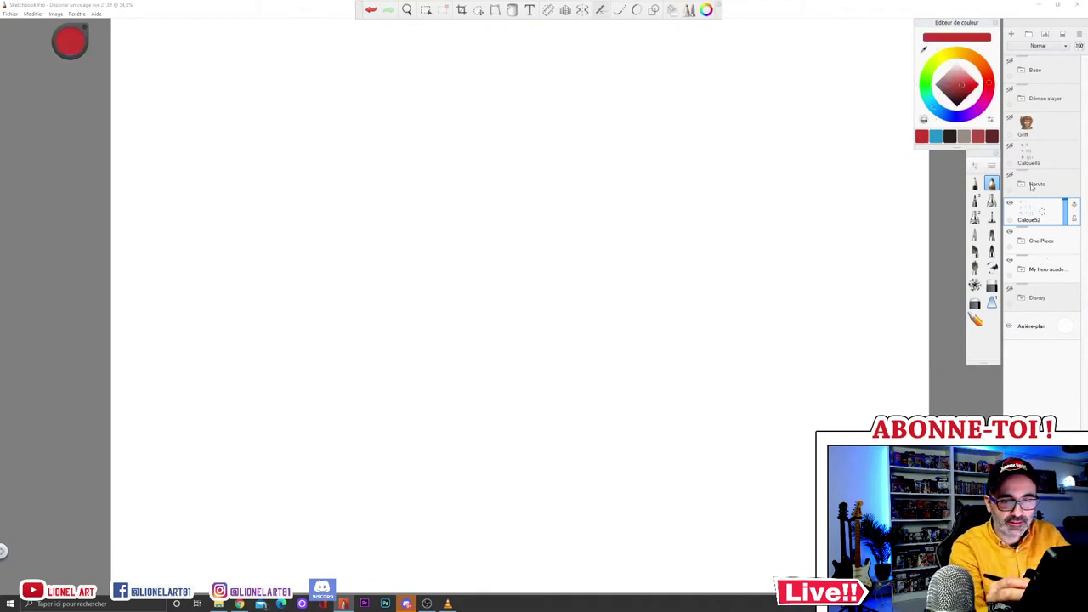
Step: Expand the visible My hero academia group to list its Momo and Izuku layers
{"action": "left_click", "coordinate": [1011, 268]}
{"action": "left_click", "coordinate": [1022, 272]}
{"action": "left_click", "coordinate": [1013, 265]}
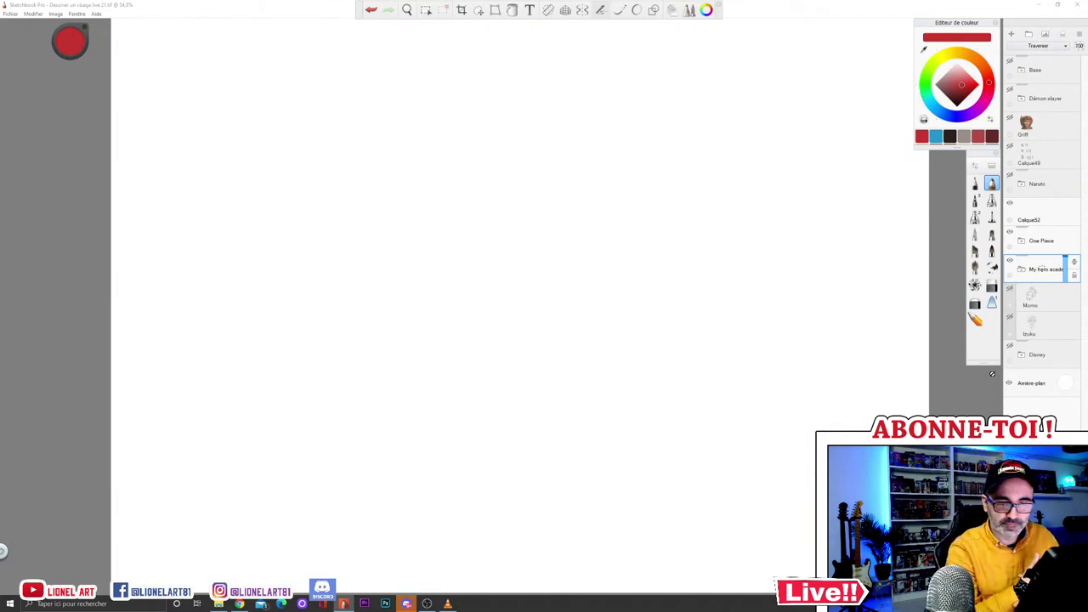
{"action": "left_click", "coordinate": [1022, 271]}
{"action": "left_click", "coordinate": [1022, 271]}
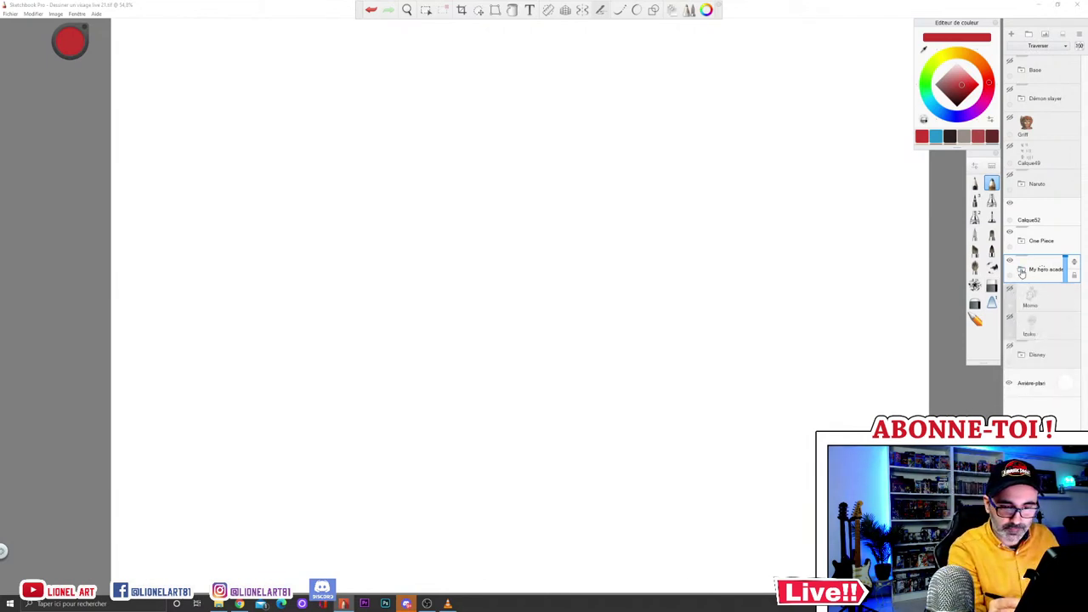
Step: Show the Momo and Izuku layers alternately, one at a time, to compare the two reference portraits
{"action": "left_click", "coordinate": [1011, 290]}
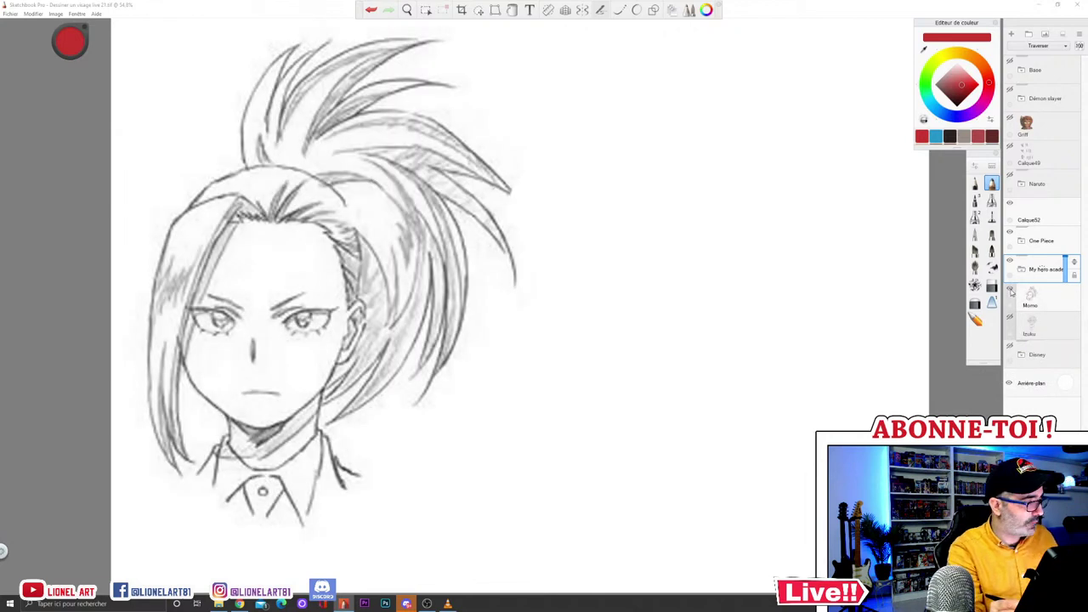
{"action": "left_click", "coordinate": [1011, 291]}
{"action": "left_click", "coordinate": [1011, 318]}
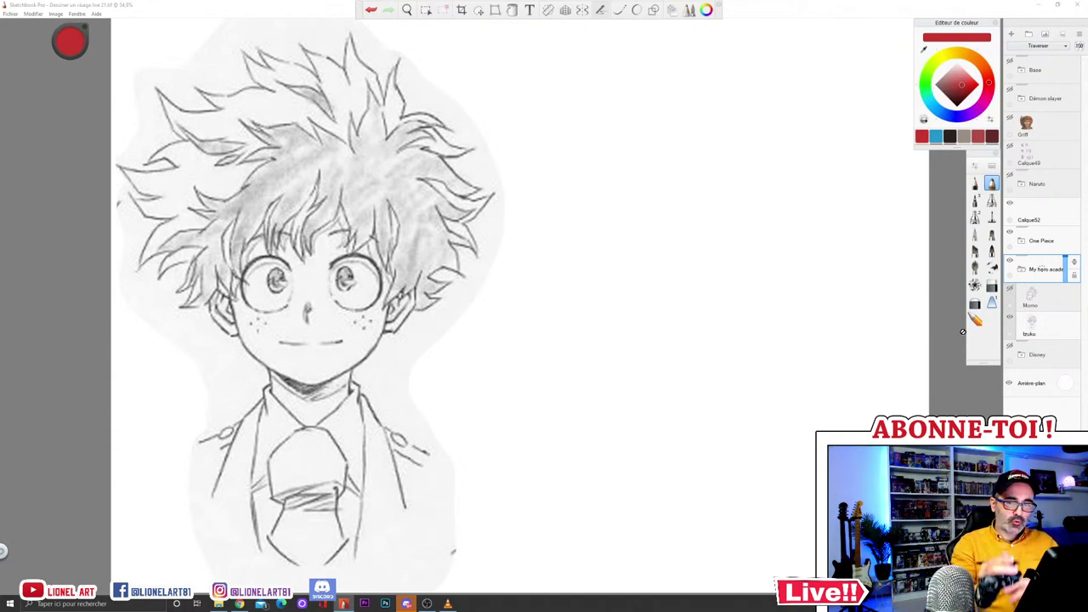
{"action": "left_click", "coordinate": [1011, 318]}
{"action": "left_click", "coordinate": [1011, 291]}
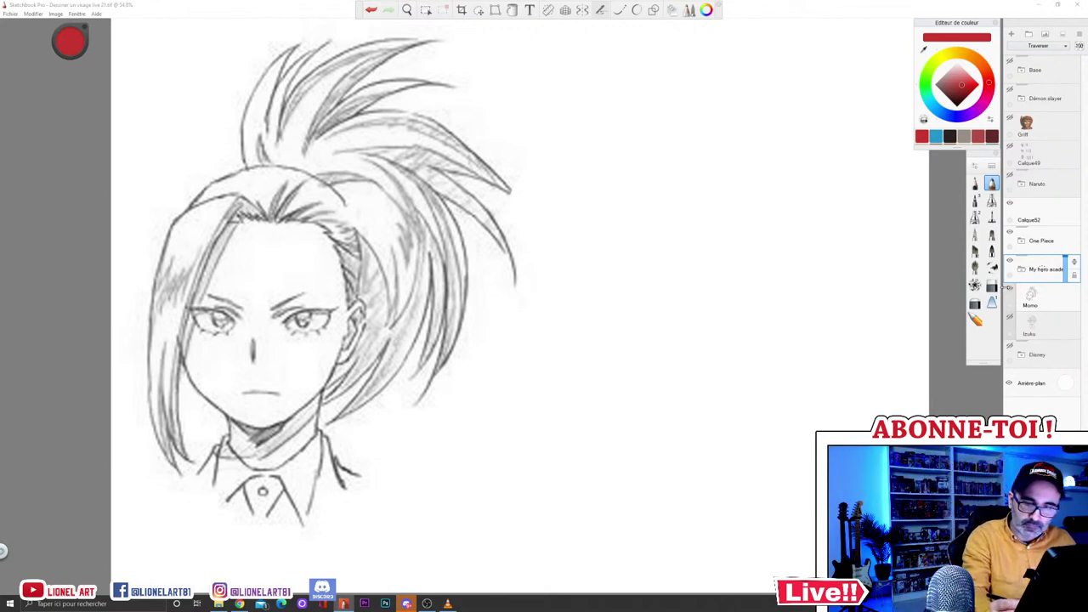
{"action": "left_click", "coordinate": [1010, 288]}
{"action": "left_click", "coordinate": [1010, 317]}
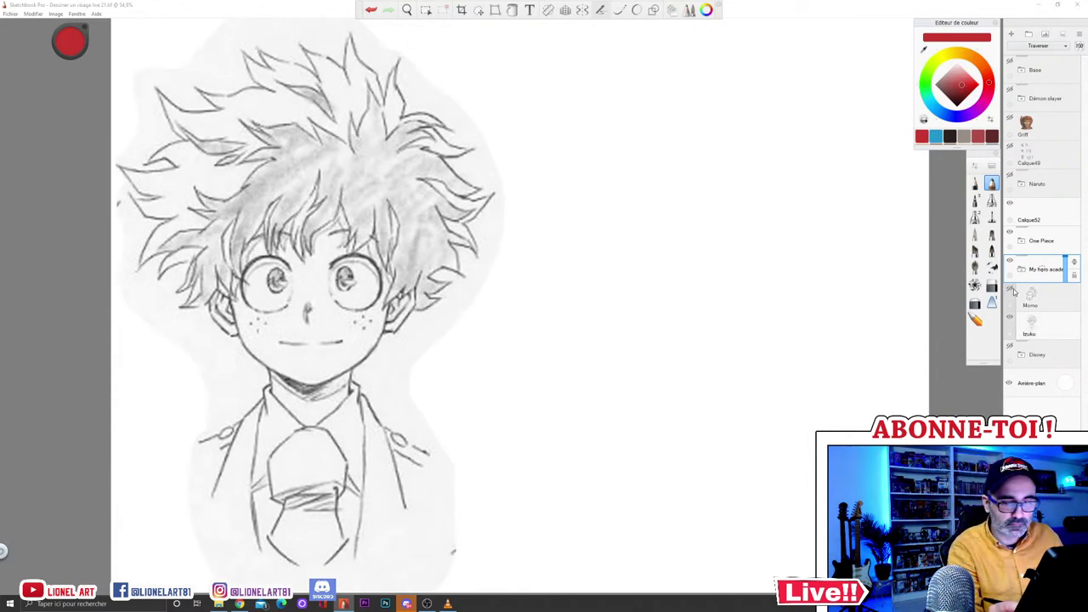
{"action": "left_click", "coordinate": [1010, 288]}
{"action": "left_click", "coordinate": [1010, 317]}
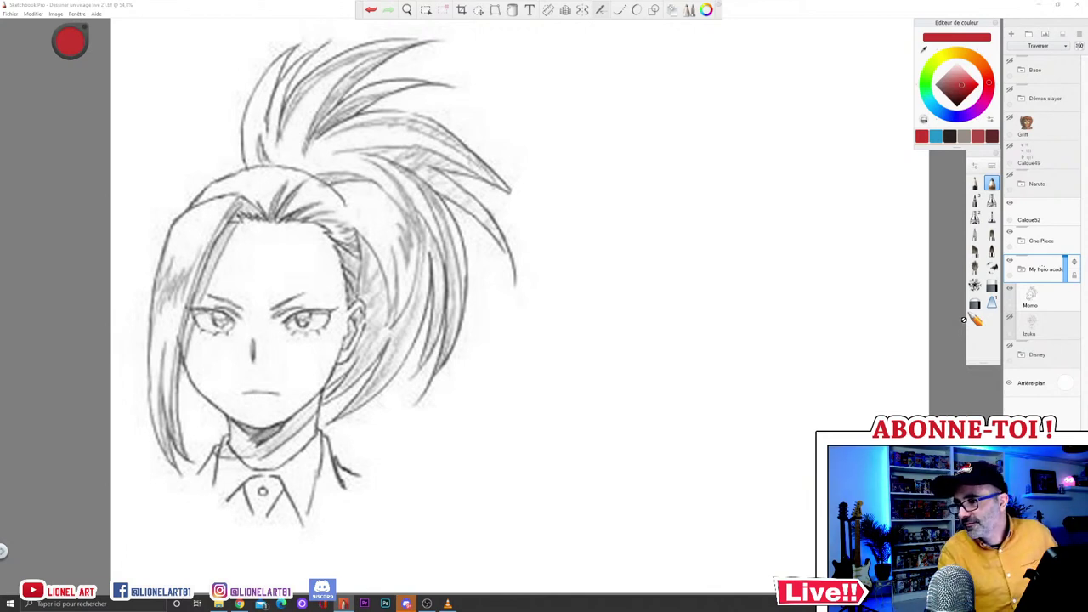
Step: Leave only the Izuku portrait shown and add a new layer, moved above Momo inside the My hero academia group
{"action": "left_click", "coordinate": [1010, 290]}
{"action": "left_click", "coordinate": [1010, 318]}
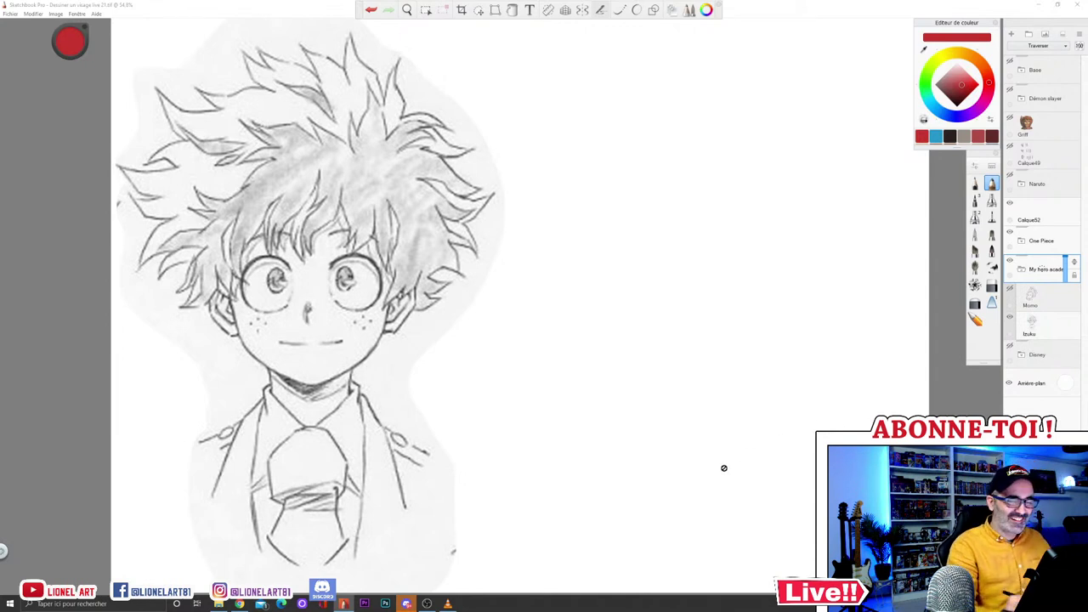
{"action": "left_click", "coordinate": [1039, 326]}
{"action": "left_click", "coordinate": [1014, 37]}
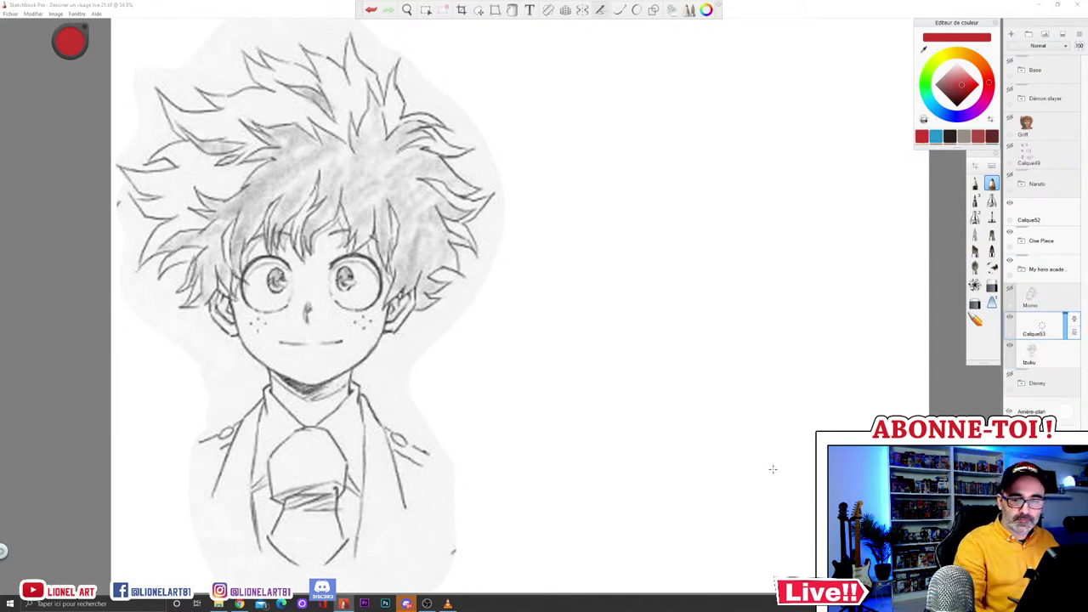
{"action": "left_click_drag", "start_coordinate": [1075, 324], "coordinate": [1074, 296]}
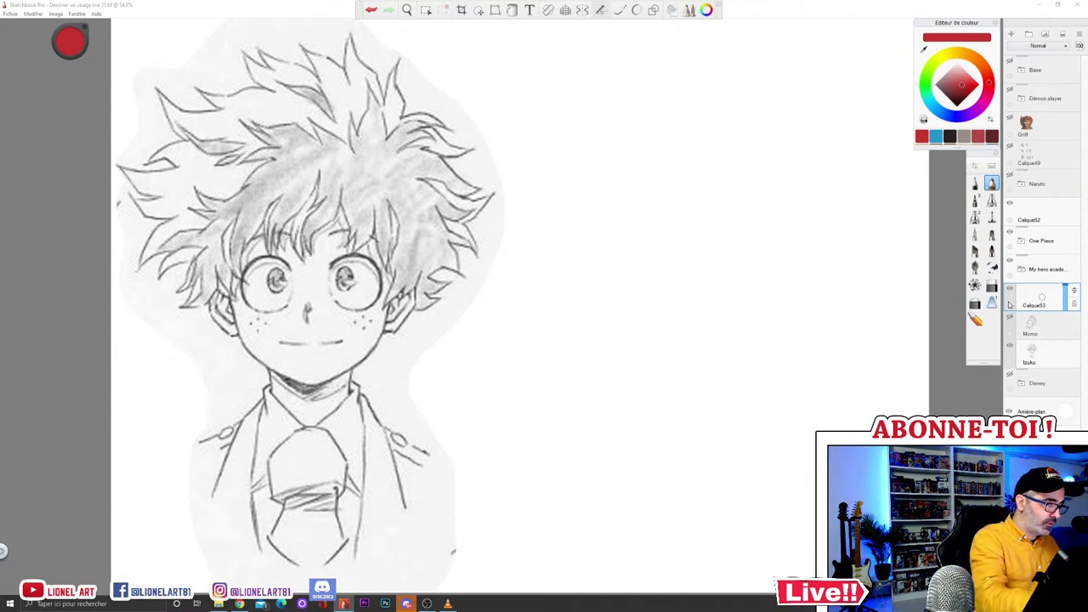
Step: Sketch a red construction circle around Izuku's skull on the new layer, reaching from within the hair to just below the nose
{"action": "key", "text": "space"}
{"action": "left_click_drag", "start_coordinate": [518, 316], "coordinate": [533, 284]}
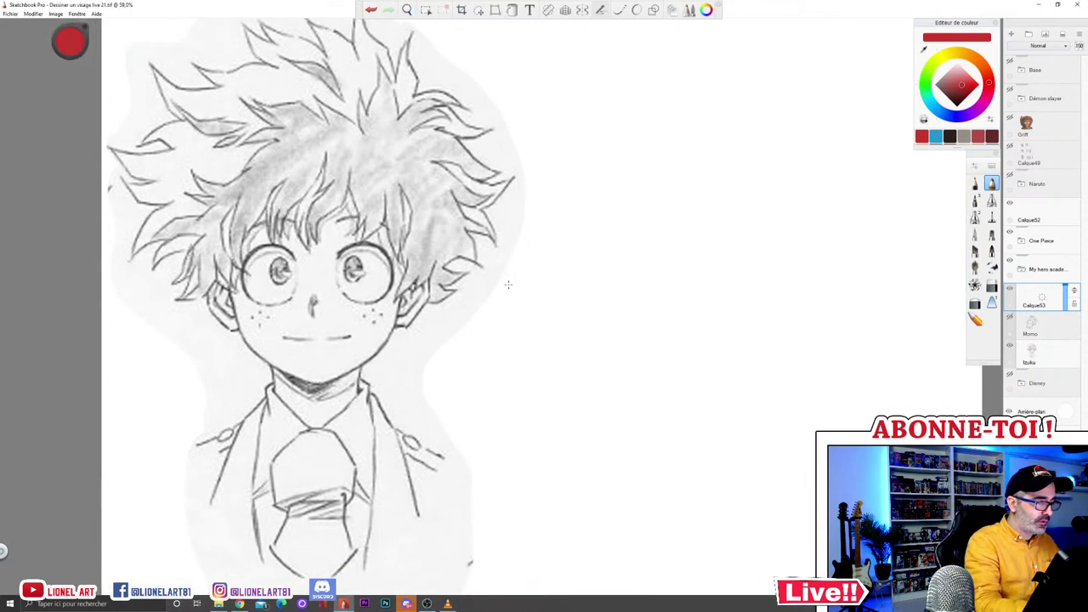
{"action": "mouse_move", "coordinate": [313, 313]}
{"action": "left_mouse_down"}
{"action": "mouse_move", "coordinate": [282, 316]}
{"action": "mouse_move", "coordinate": [225, 166]}
{"action": "mouse_move", "coordinate": [416, 179]}
{"action": "mouse_move", "coordinate": [289, 322]}
{"action": "mouse_move", "coordinate": [295, 94]}
{"action": "mouse_move", "coordinate": [343, 324]}
{"action": "mouse_move", "coordinate": [255, 109]}
{"action": "mouse_move", "coordinate": [405, 272]}
{"action": "mouse_move", "coordinate": [396, 293]}
{"action": "left_mouse_up"}
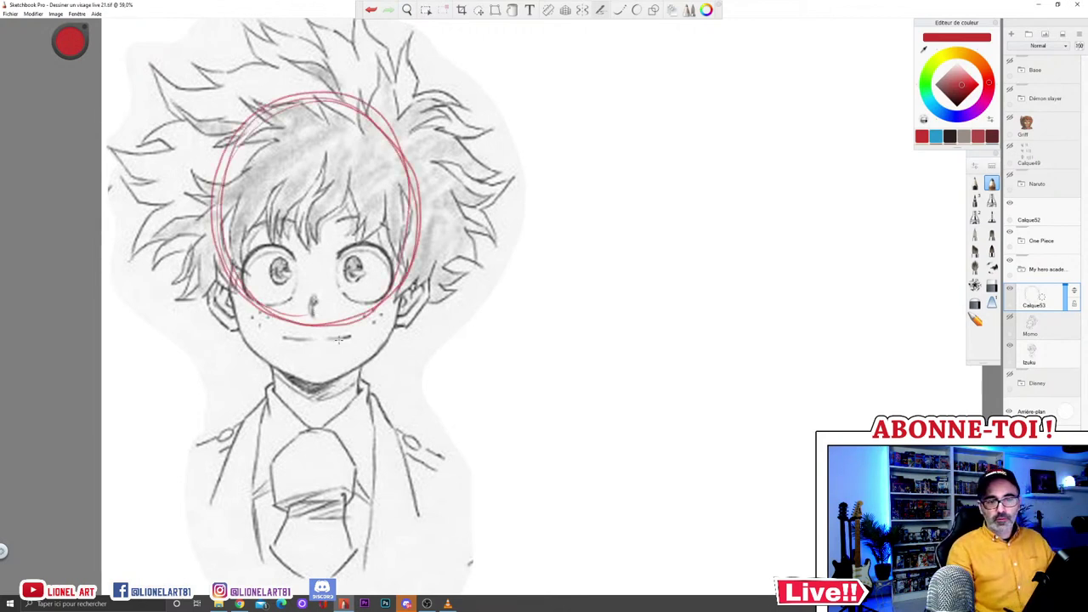
Step: Lower the opacity of the Izuku layer to fade the portrait and reselect the construction layer Calque53
{"action": "left_click", "coordinate": [1051, 346]}
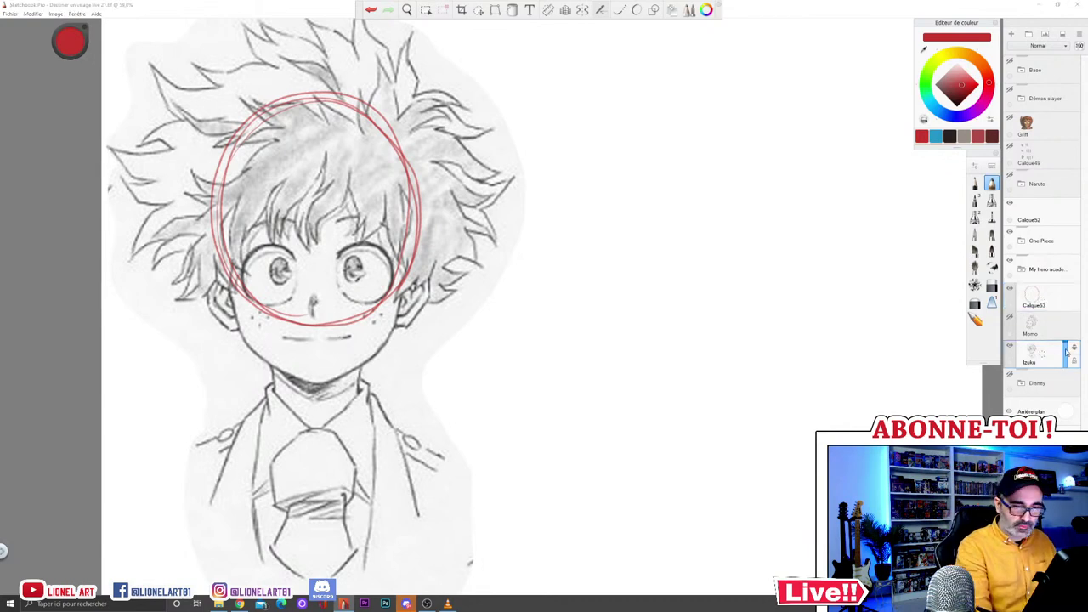
{"action": "left_click", "coordinate": [1066, 349]}
{"action": "left_click", "coordinate": [1044, 299]}
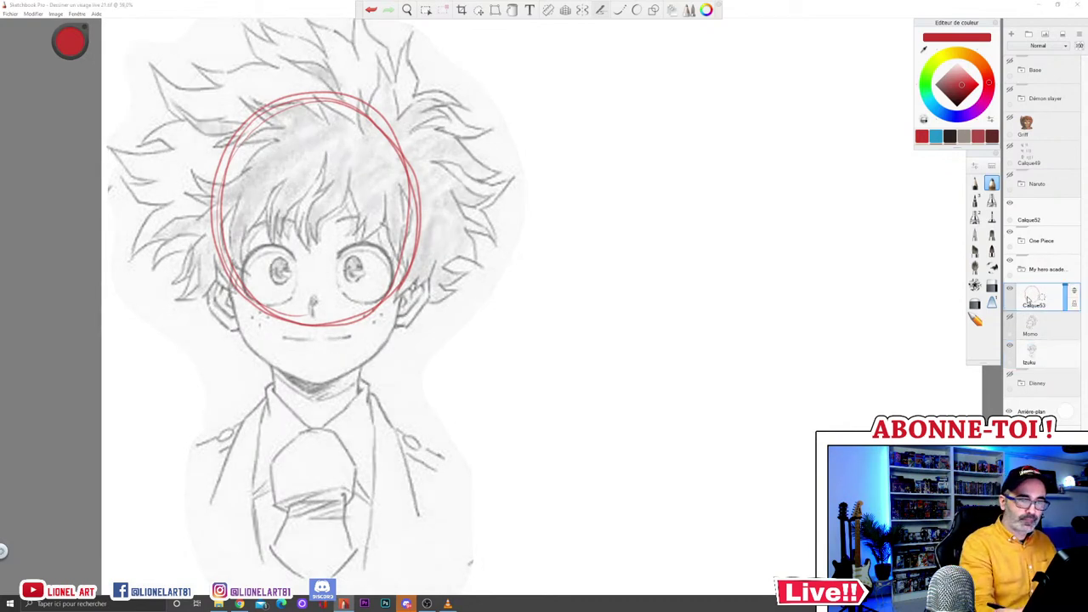
Step: Reinforce the skull circle, undoing the last stroke, and draw a straight vertical center line from the hair down to the chin
{"action": "mouse_move", "coordinate": [220, 243]}
{"action": "left_mouse_down"}
{"action": "mouse_move", "coordinate": [260, 114]}
{"action": "mouse_move", "coordinate": [357, 101]}
{"action": "mouse_move", "coordinate": [417, 170]}
{"action": "mouse_move", "coordinate": [385, 291]}
{"action": "left_mouse_up"}
{"action": "mouse_move", "coordinate": [223, 105]}
{"action": "left_mouse_down"}
{"action": "mouse_move", "coordinate": [327, 37]}
{"action": "mouse_move", "coordinate": [429, 128]}
{"action": "mouse_move", "coordinate": [459, 183]}
{"action": "left_mouse_up"}
{"action": "left_click", "coordinate": [371, 9]}
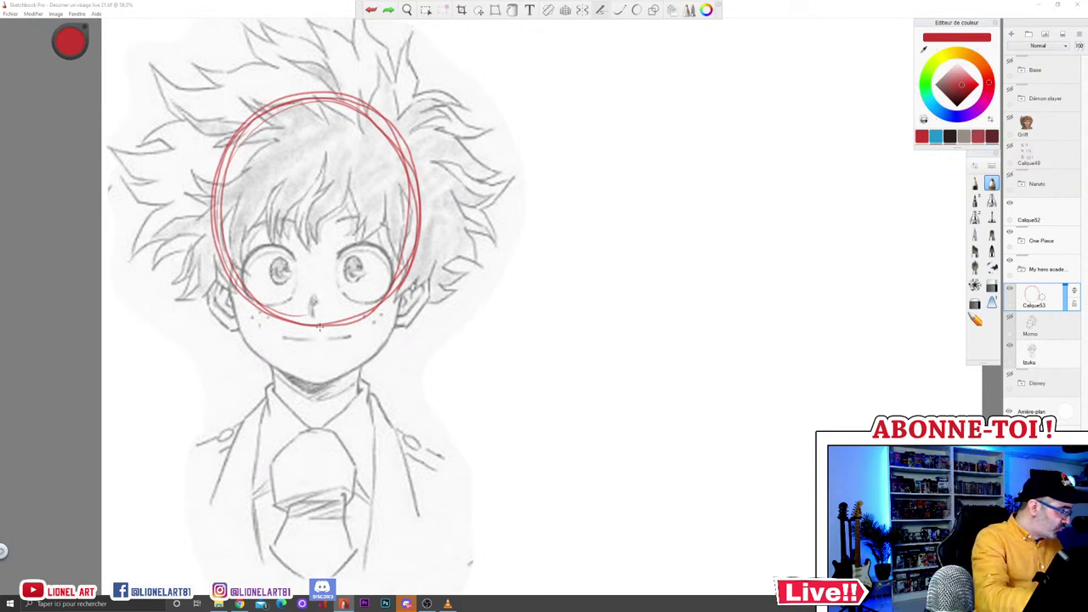
{"action": "key", "text": "shift"}
{"action": "left_click_drag", "start_coordinate": [315, 382], "coordinate": [316, 46]}
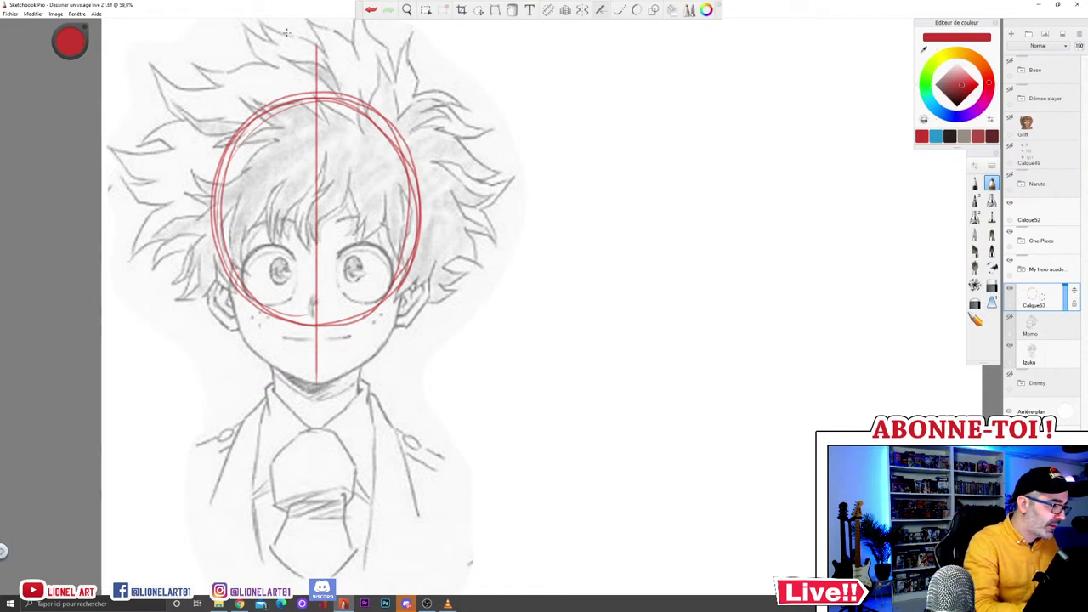
Step: Draw both sides of the face below the circle, a short chin mark, and the jaw lines joining them
{"action": "left_click_drag", "start_coordinate": [219, 248], "coordinate": [241, 340]}
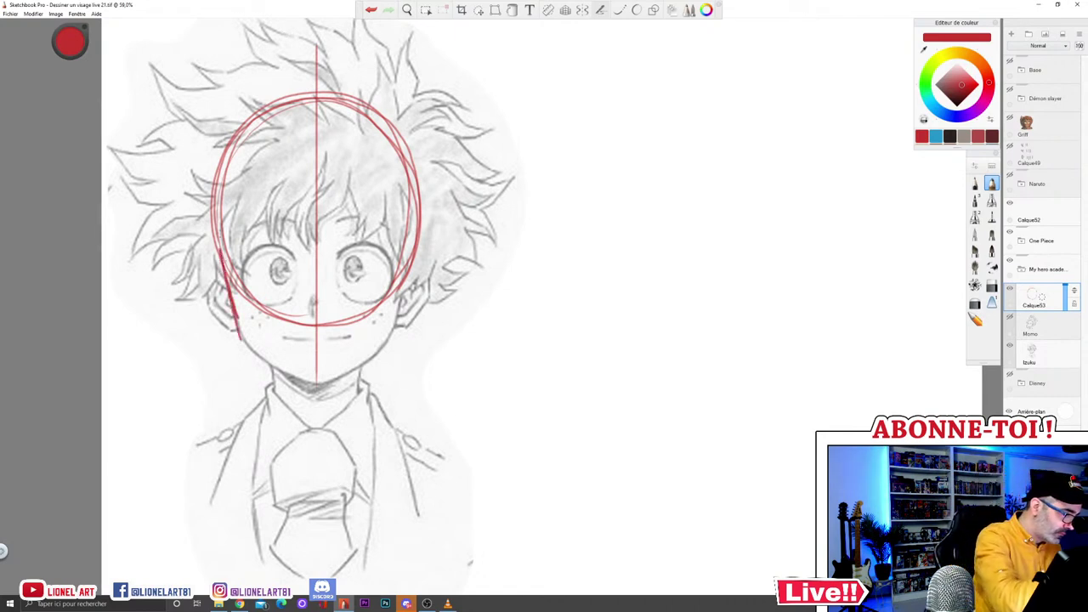
{"action": "mouse_move", "coordinate": [393, 327]}
{"action": "left_mouse_down"}
{"action": "mouse_move", "coordinate": [415, 240]}
{"action": "mouse_move", "coordinate": [400, 301]}
{"action": "left_mouse_up"}
{"action": "left_click_drag", "start_coordinate": [308, 380], "coordinate": [330, 382]}
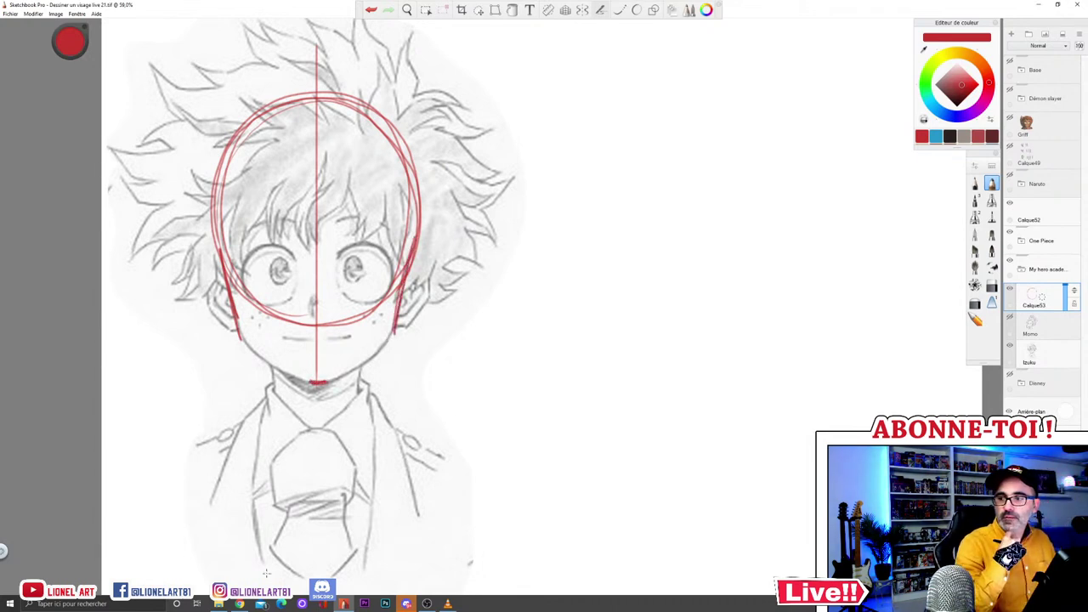
{"action": "mouse_move", "coordinate": [241, 337]}
{"action": "left_mouse_down"}
{"action": "mouse_move", "coordinate": [299, 379]}
{"action": "mouse_move", "coordinate": [344, 372]}
{"action": "mouse_move", "coordinate": [389, 341]}
{"action": "mouse_move", "coordinate": [348, 370]}
{"action": "left_mouse_up"}
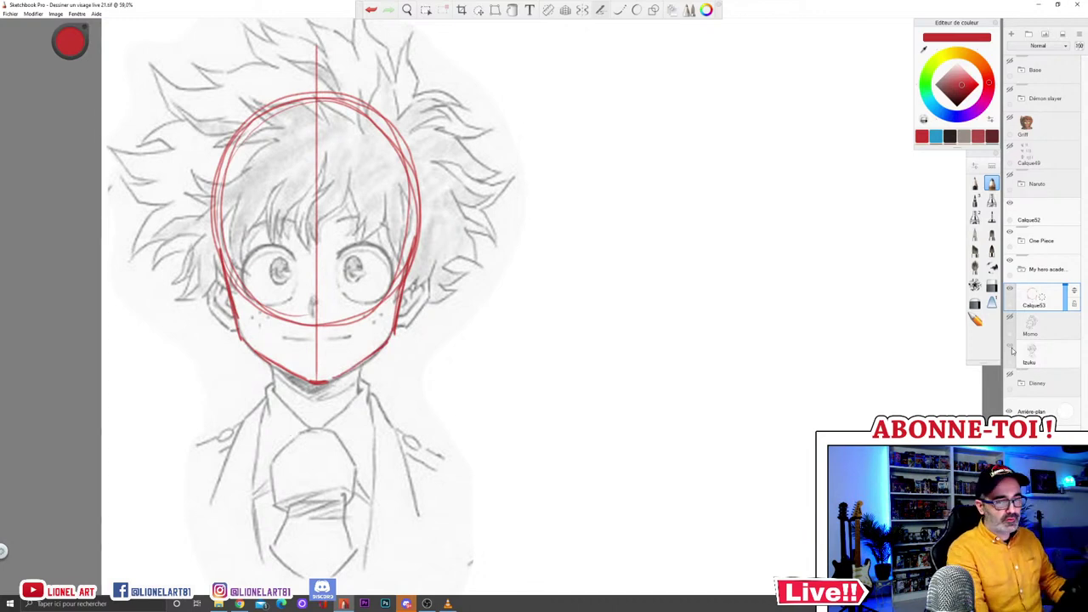
Step: Briefly hide the Izuku portrait to check the head shape, and draw a horizontal guide across the tops of the eyes
{"action": "left_click", "coordinate": [1012, 347]}
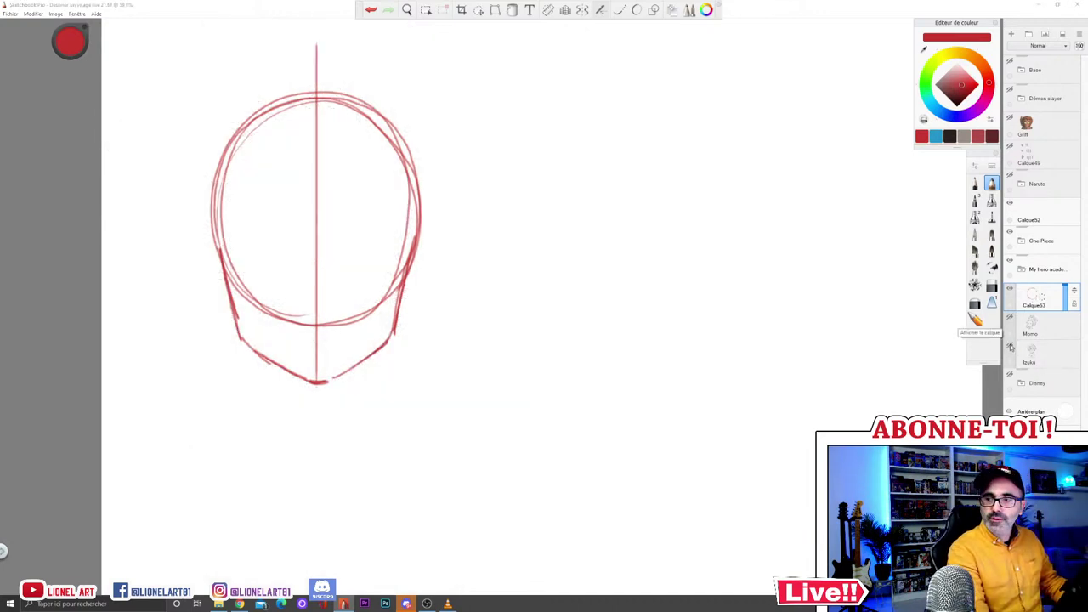
{"action": "left_click", "coordinate": [1011, 347]}
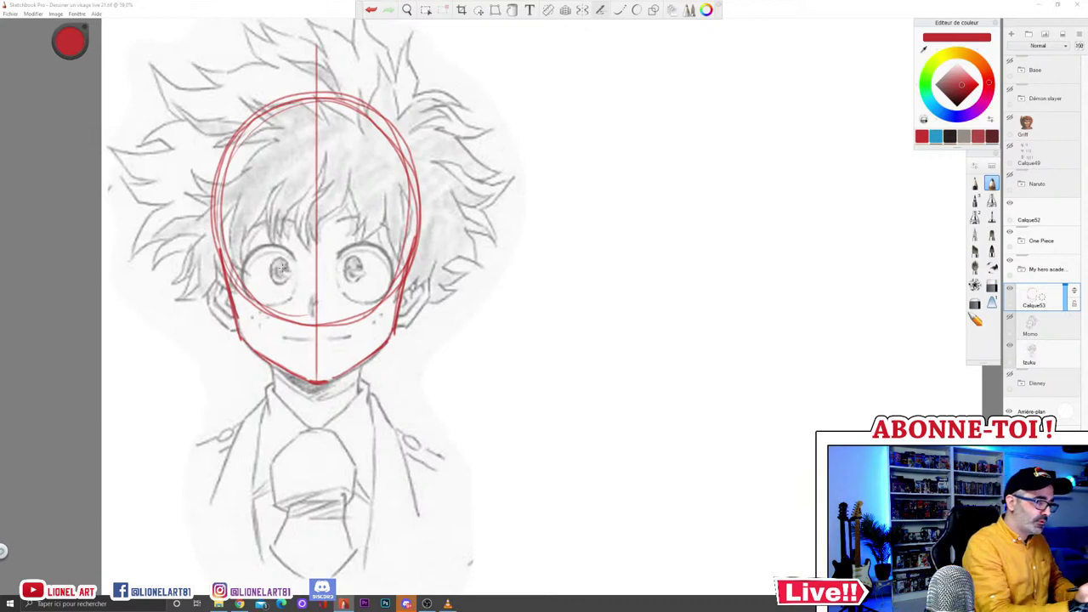
{"action": "left_click_drag", "start_coordinate": [208, 253], "coordinate": [432, 248]}
{"action": "left_click_drag", "start_coordinate": [175, 262], "coordinate": [366, 246]}
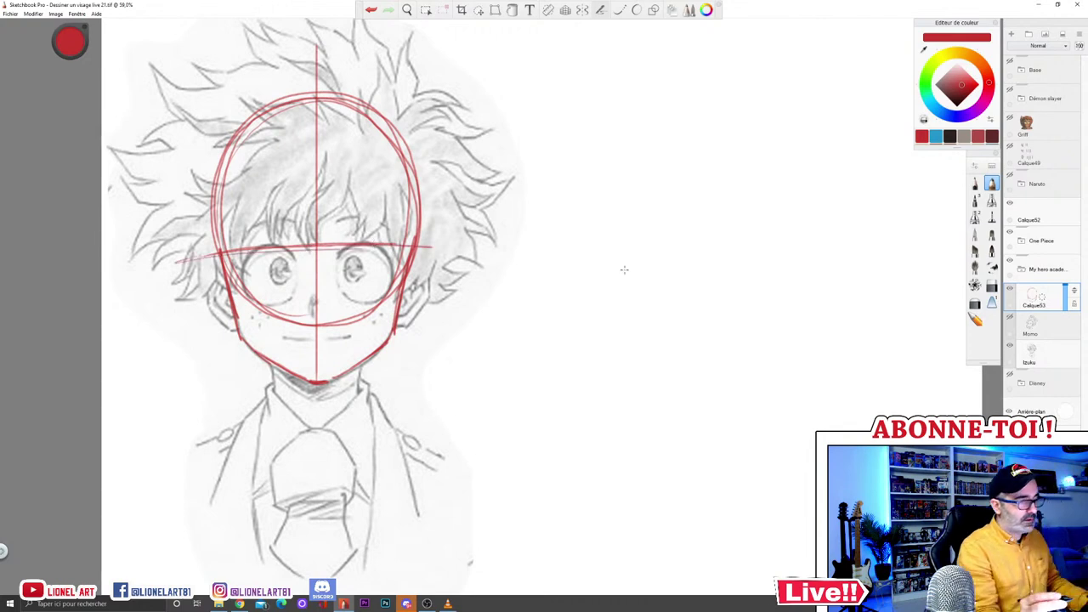
Step: Hide the Izuku portrait, extend lines sideways from the head top, eye guide and chin, and mark both halves as equal with slashes
{"action": "left_click", "coordinate": [1009, 346]}
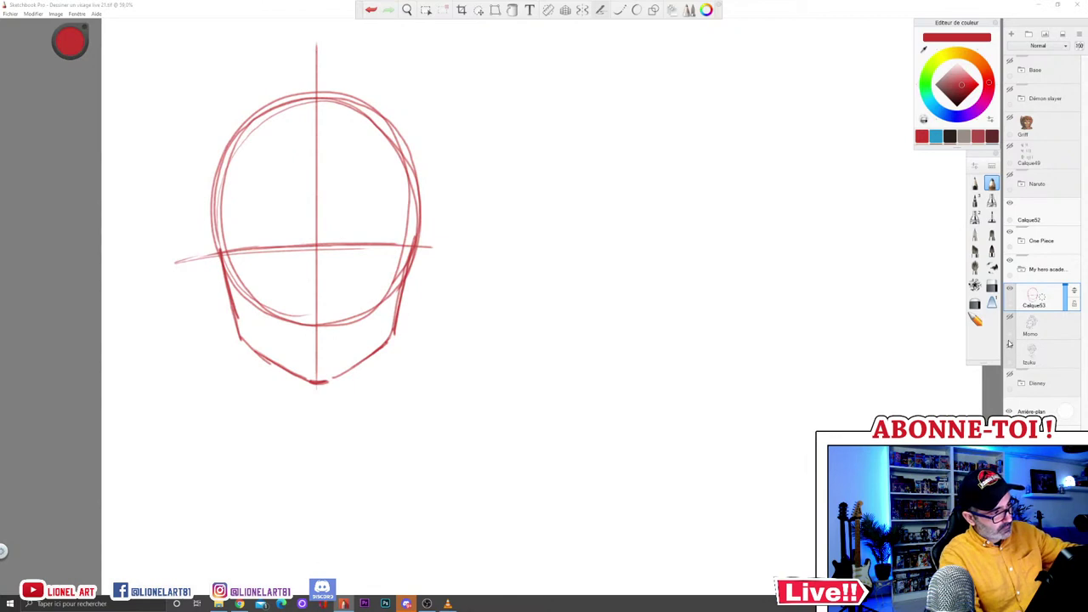
{"action": "left_click_drag", "start_coordinate": [264, 97], "coordinate": [477, 98]}
{"action": "left_click_drag", "start_coordinate": [340, 247], "coordinate": [502, 249]}
{"action": "left_click_drag", "start_coordinate": [323, 381], "coordinate": [513, 378]}
{"action": "mouse_move", "coordinate": [467, 164]}
{"action": "left_mouse_down"}
{"action": "mouse_move", "coordinate": [452, 186]}
{"action": "mouse_move", "coordinate": [462, 187]}
{"action": "left_mouse_up"}
{"action": "left_click_drag", "start_coordinate": [451, 296], "coordinate": [434, 325]}
{"action": "left_click_drag", "start_coordinate": [466, 307], "coordinate": [432, 347]}
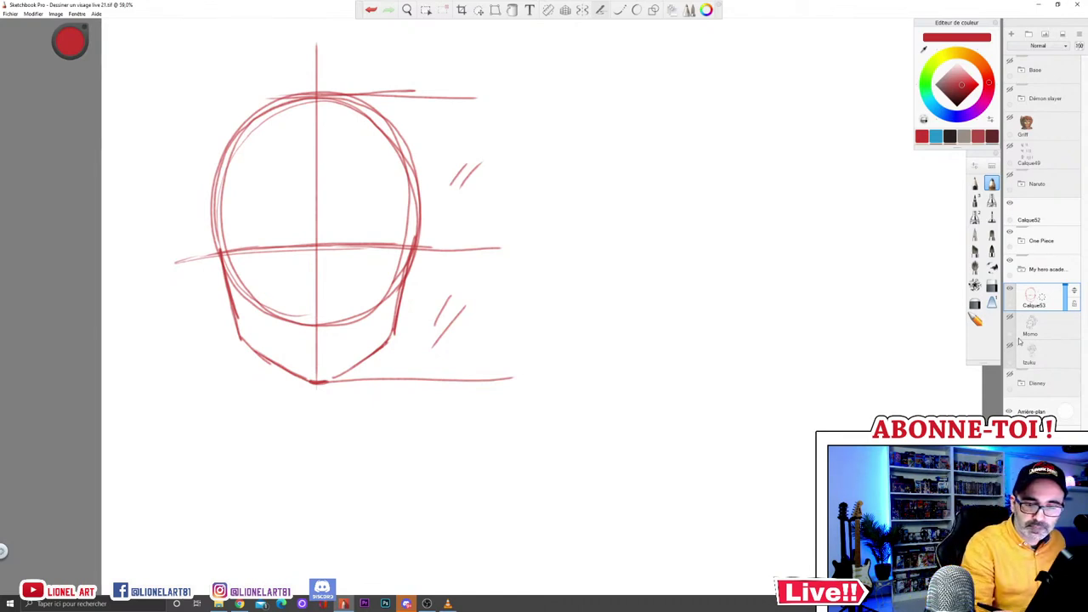
Step: Undo the side extension lines and equality slashes, and show the Izuku portrait again
{"action": "left_click", "coordinate": [371, 10]}
{"action": "left_click", "coordinate": [370, 10]}
{"action": "left_click", "coordinate": [371, 10]}
{"action": "left_click", "coordinate": [370, 11]}
{"action": "left_click", "coordinate": [370, 11]}
{"action": "left_click", "coordinate": [370, 10]}
{"action": "left_click", "coordinate": [370, 10]}
{"action": "left_click", "coordinate": [371, 10]}
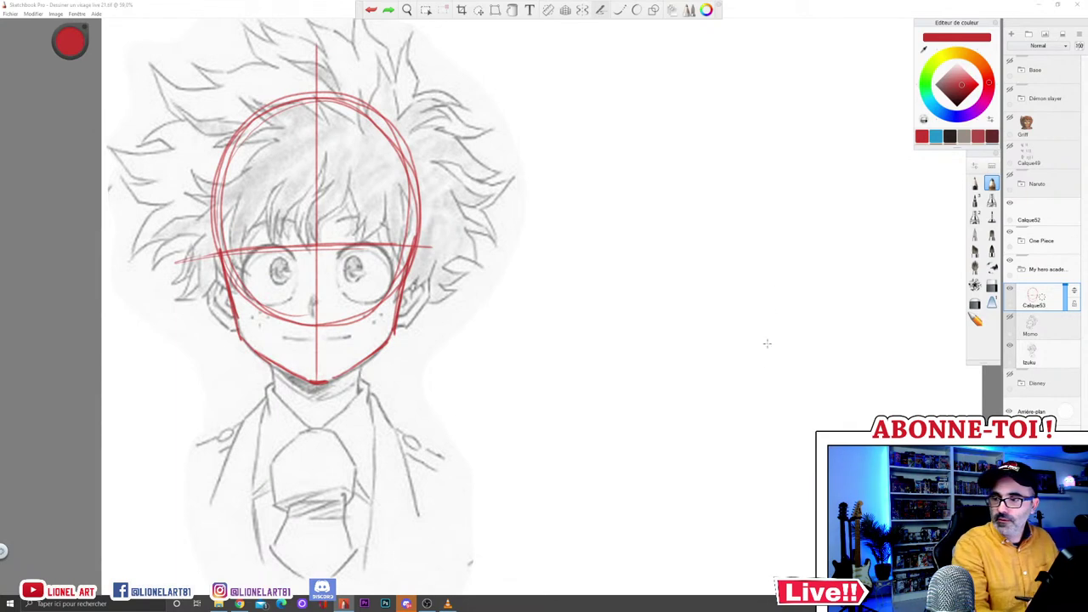
Step: Sketch a red head oval in the blank area beside the Izuku portrait
{"action": "key", "text": "space"}
{"action": "left_click_drag", "start_coordinate": [798, 300], "coordinate": [791, 308]}
{"action": "key", "text": "space"}
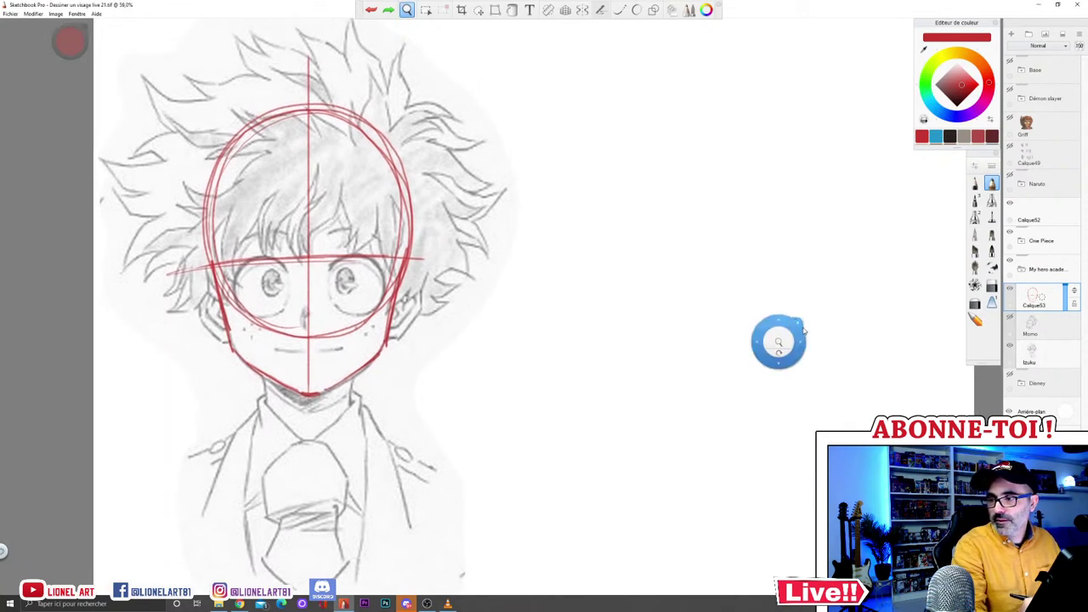
{"action": "mouse_move", "coordinate": [813, 319]}
{"action": "left_mouse_down"}
{"action": "mouse_move", "coordinate": [759, 338]}
{"action": "mouse_move", "coordinate": [821, 319]}
{"action": "left_mouse_up"}
{"action": "left_click_drag", "start_coordinate": [763, 357], "coordinate": [795, 345]}
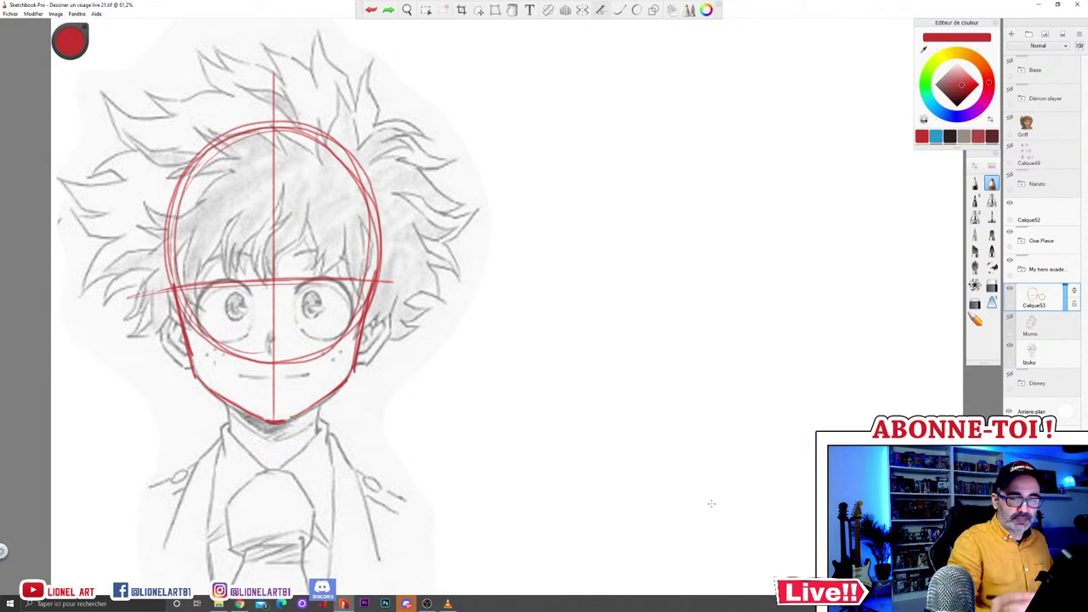
{"action": "left_click", "coordinate": [1010, 288]}
{"action": "left_click", "coordinate": [1010, 288]}
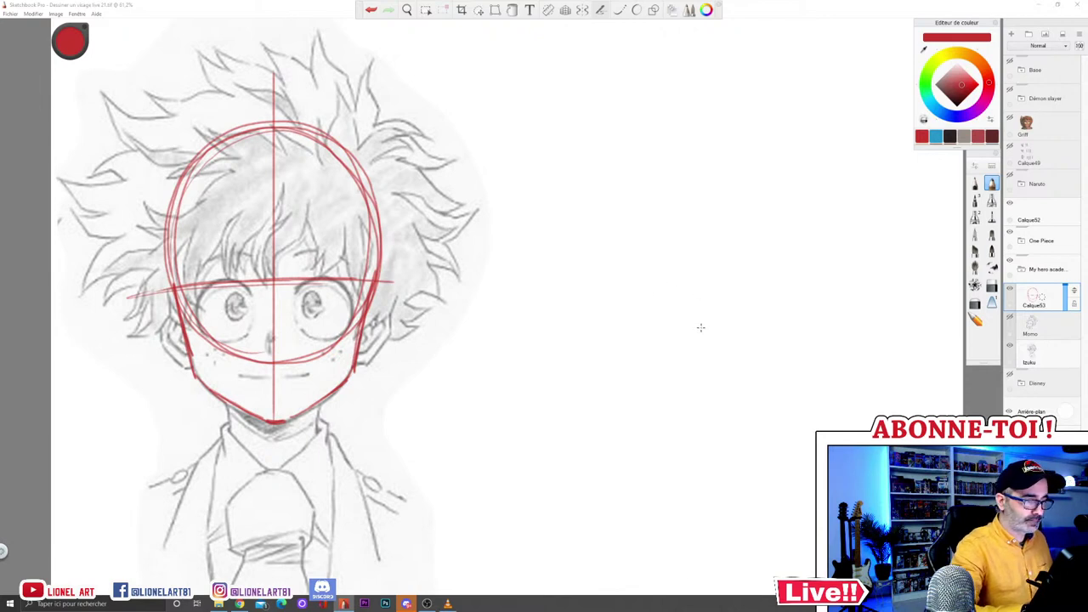
{"action": "mouse_move", "coordinate": [655, 303]}
{"action": "left_mouse_down"}
{"action": "mouse_move", "coordinate": [624, 224]}
{"action": "mouse_move", "coordinate": [667, 126]}
{"action": "mouse_move", "coordinate": [767, 141]}
{"action": "mouse_move", "coordinate": [788, 265]}
{"action": "mouse_move", "coordinate": [702, 333]}
{"action": "mouse_move", "coordinate": [624, 257]}
{"action": "mouse_move", "coordinate": [655, 136]}
{"action": "mouse_move", "coordinate": [716, 117]}
{"action": "mouse_move", "coordinate": [793, 247]}
{"action": "mouse_move", "coordinate": [732, 328]}
{"action": "mouse_move", "coordinate": [700, 332]}
{"action": "left_mouse_up"}
{"action": "mouse_move", "coordinate": [707, 113]}
{"action": "left_mouse_down"}
{"action": "mouse_move", "coordinate": [773, 155]}
{"action": "mouse_move", "coordinate": [799, 209]}
{"action": "left_mouse_up"}
Step: Circle the full volume of Izuku's hair in red, and undo the circle
{"action": "mouse_move", "coordinate": [333, 32]}
{"action": "left_mouse_down"}
{"action": "mouse_move", "coordinate": [220, 32]}
{"action": "mouse_move", "coordinate": [130, 70]}
{"action": "mouse_move", "coordinate": [77, 165]}
{"action": "mouse_move", "coordinate": [92, 274]}
{"action": "mouse_move", "coordinate": [166, 356]}
{"action": "mouse_move", "coordinate": [85, 140]}
{"action": "mouse_move", "coordinate": [183, 38]}
{"action": "mouse_move", "coordinate": [328, 27]}
{"action": "mouse_move", "coordinate": [407, 70]}
{"action": "mouse_move", "coordinate": [476, 162]}
{"action": "mouse_move", "coordinate": [466, 279]}
{"action": "mouse_move", "coordinate": [419, 345]}
{"action": "mouse_move", "coordinate": [370, 365]}
{"action": "left_mouse_up"}
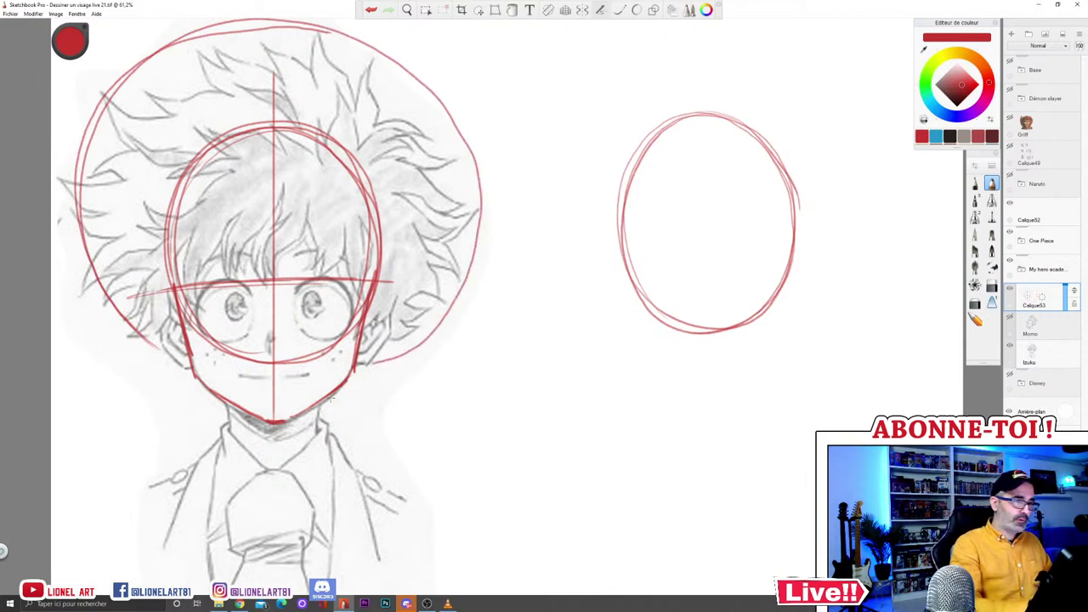
{"action": "left_click", "coordinate": [370, 10]}
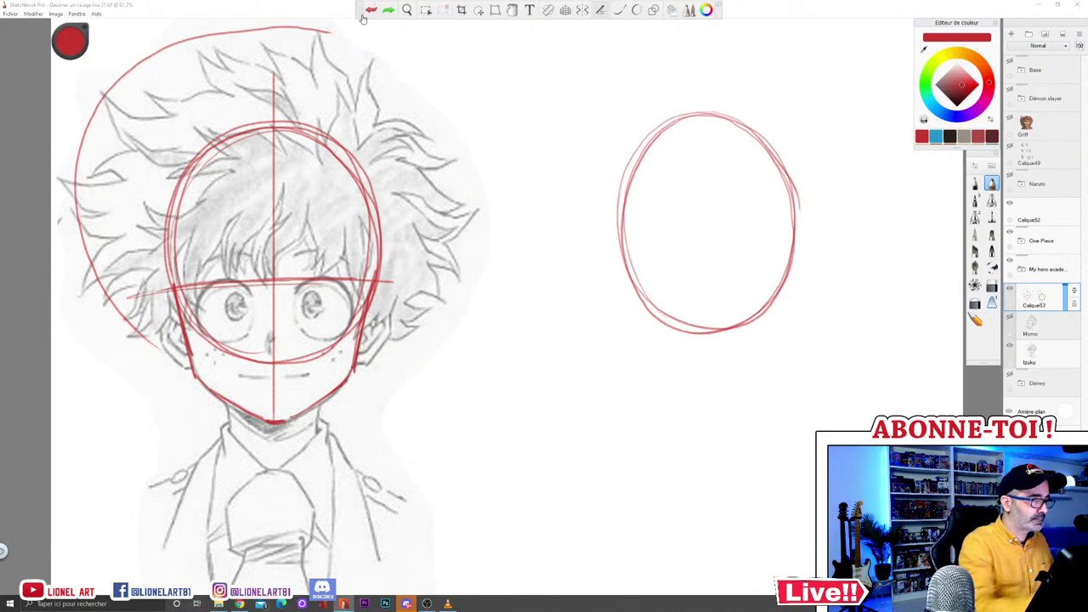
{"action": "left_click", "coordinate": [370, 9]}
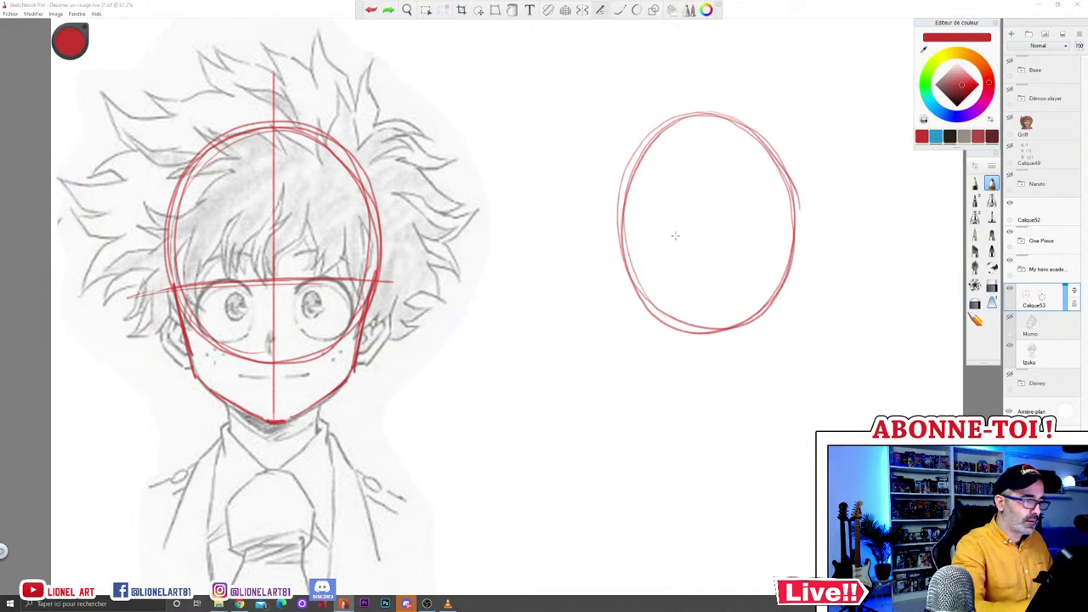
{"action": "left_click", "coordinate": [702, 119]}
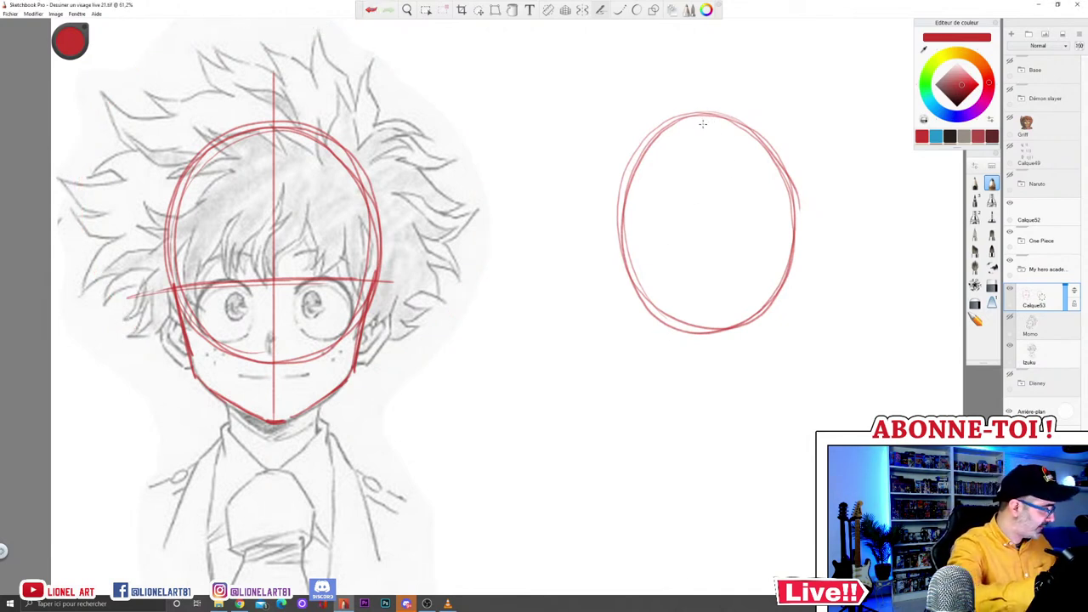
{"action": "left_click_drag", "start_coordinate": [706, 116], "coordinate": [717, 417]}
{"action": "key", "text": "ctrl+z"}
{"action": "left_click_drag", "start_coordinate": [702, 113], "coordinate": [710, 419]}
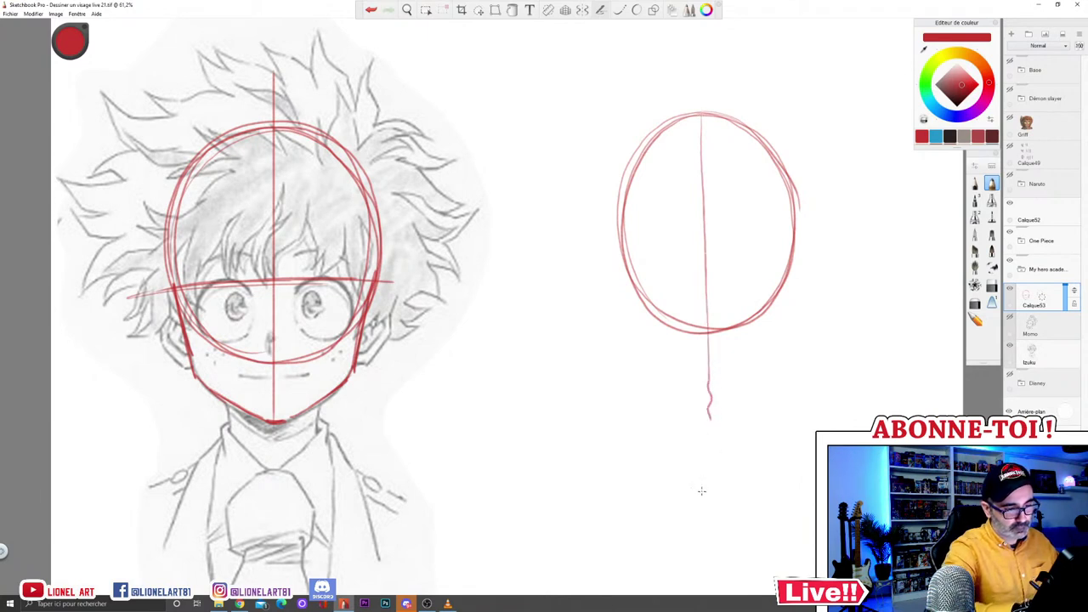
{"action": "left_click", "coordinate": [372, 9]}
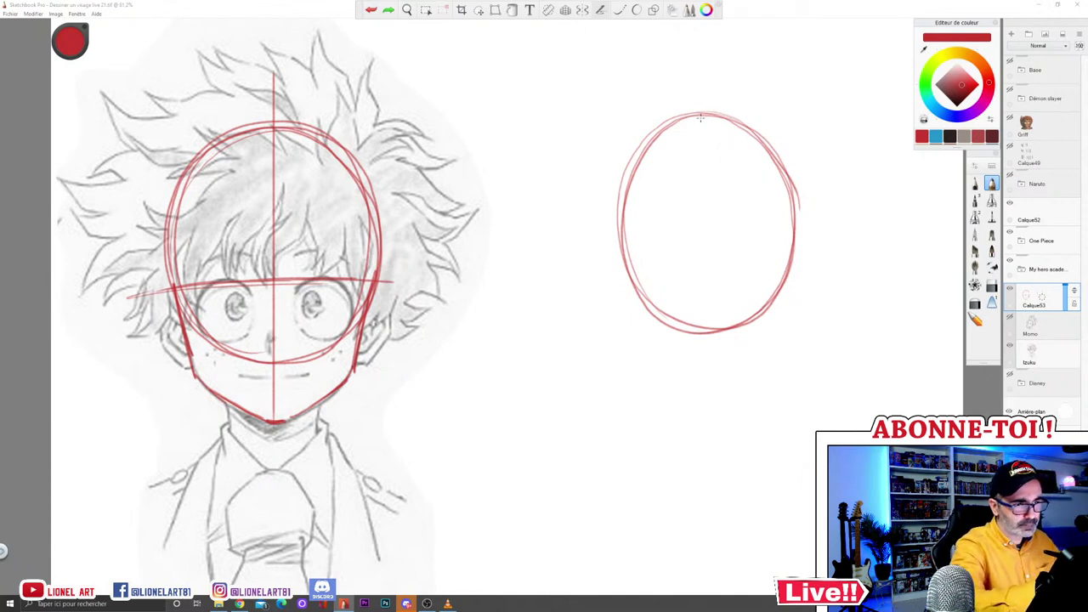
Step: Draw a straight vertical centre line through the new head oval, extend it below, and mark the chin with a short stroke
{"action": "left_click_drag", "start_coordinate": [702, 114], "coordinate": [703, 387]}
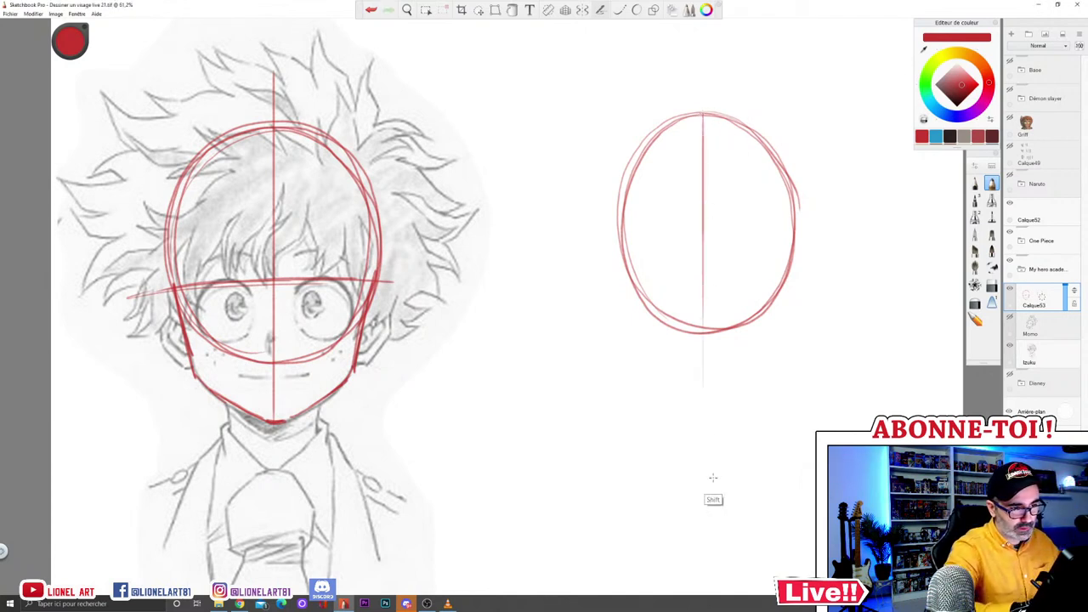
{"action": "left_click_drag", "start_coordinate": [702, 334], "coordinate": [706, 414]}
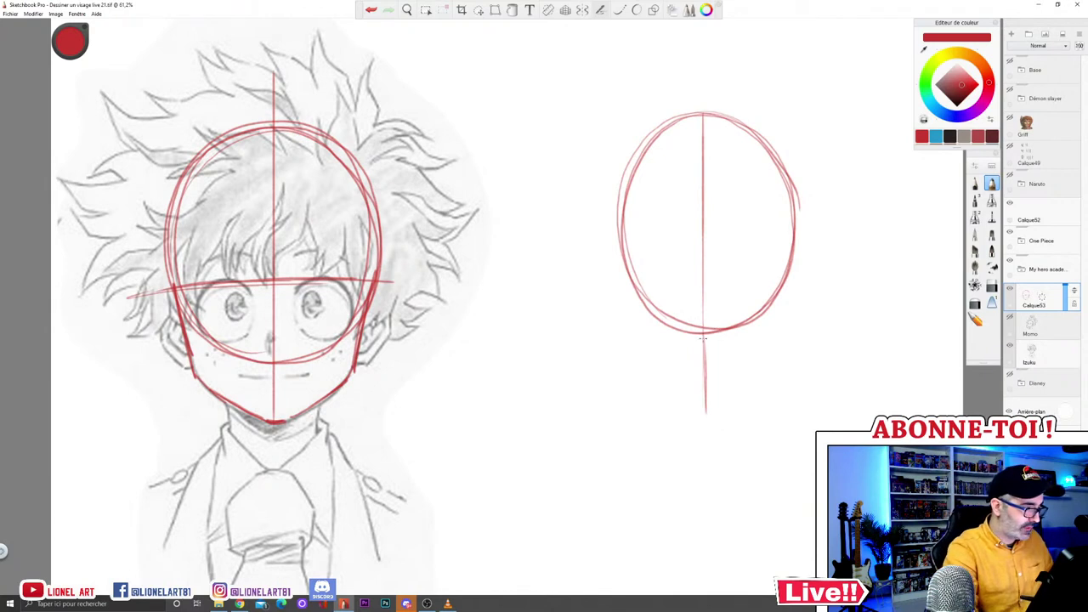
{"action": "left_click_drag", "start_coordinate": [698, 384], "coordinate": [717, 384]}
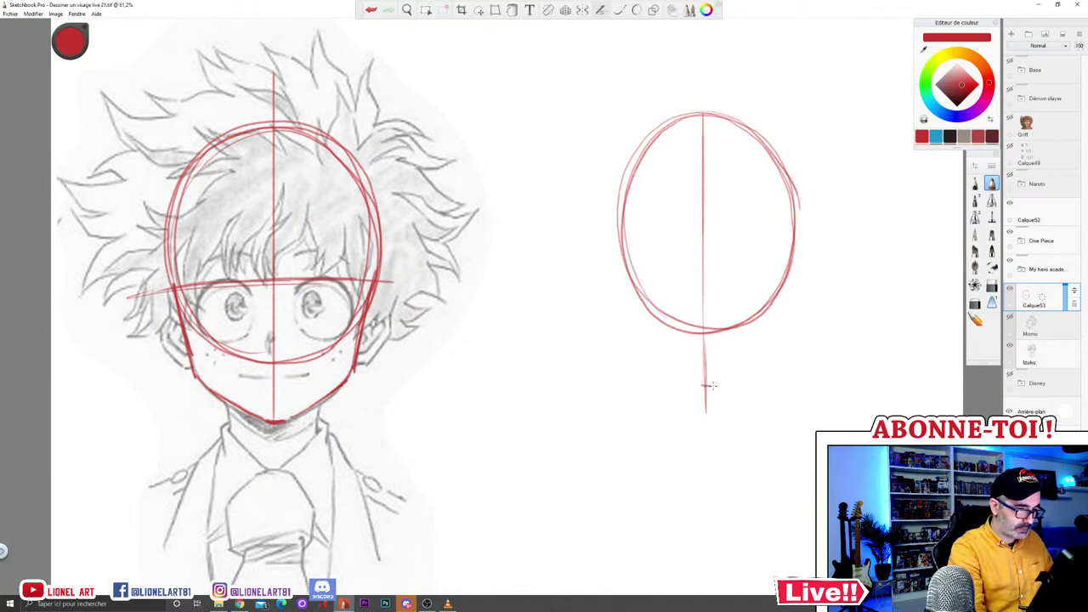
Step: Draw both sides of the new face below the oval and the angled jaw lines meeting at the chin mark
{"action": "left_click_drag", "start_coordinate": [623, 255], "coordinate": [637, 325]}
{"action": "left_click_drag", "start_coordinate": [622, 258], "coordinate": [637, 323]}
{"action": "left_click_drag", "start_coordinate": [621, 262], "coordinate": [634, 306]}
{"action": "left_click_drag", "start_coordinate": [783, 315], "coordinate": [799, 231]}
{"action": "mouse_move", "coordinate": [626, 280]}
{"action": "left_mouse_down"}
{"action": "mouse_move", "coordinate": [640, 340]}
{"action": "mouse_move", "coordinate": [711, 384]}
{"action": "left_mouse_up"}
{"action": "left_click_drag", "start_coordinate": [648, 347], "coordinate": [675, 366]}
{"action": "left_click_drag", "start_coordinate": [633, 306], "coordinate": [643, 344]}
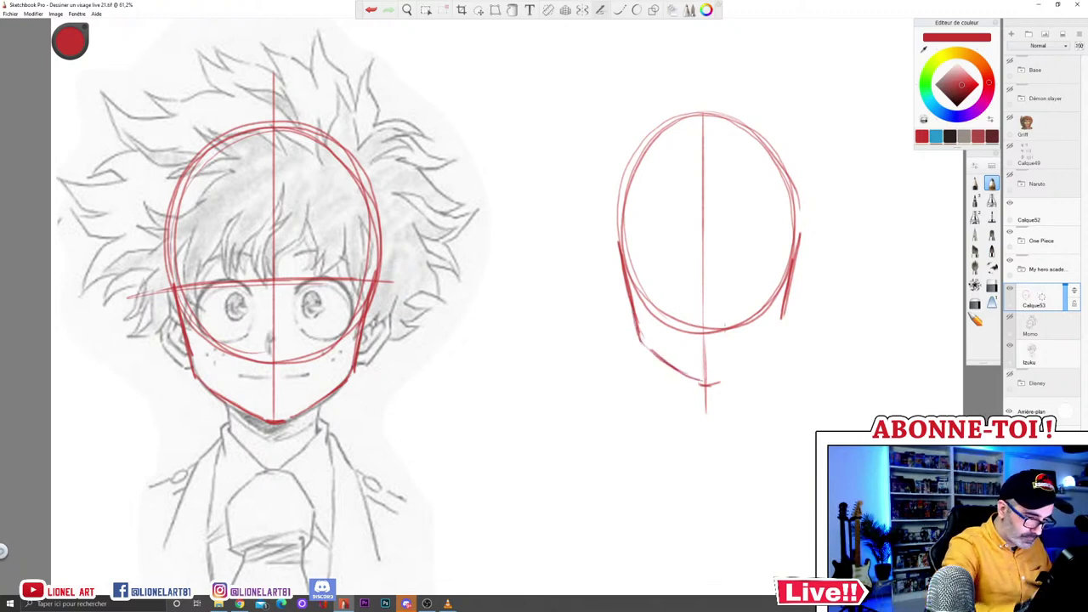
{"action": "mouse_move", "coordinate": [724, 381]}
{"action": "left_mouse_down"}
{"action": "mouse_move", "coordinate": [770, 349]}
{"action": "mouse_move", "coordinate": [791, 289]}
{"action": "mouse_move", "coordinate": [783, 332]}
{"action": "left_mouse_up"}
{"action": "mouse_move", "coordinate": [624, 274]}
{"action": "left_mouse_down"}
{"action": "mouse_move", "coordinate": [638, 330]}
{"action": "mouse_move", "coordinate": [689, 375]}
{"action": "mouse_move", "coordinate": [712, 384]}
{"action": "mouse_move", "coordinate": [747, 365]}
{"action": "left_mouse_up"}
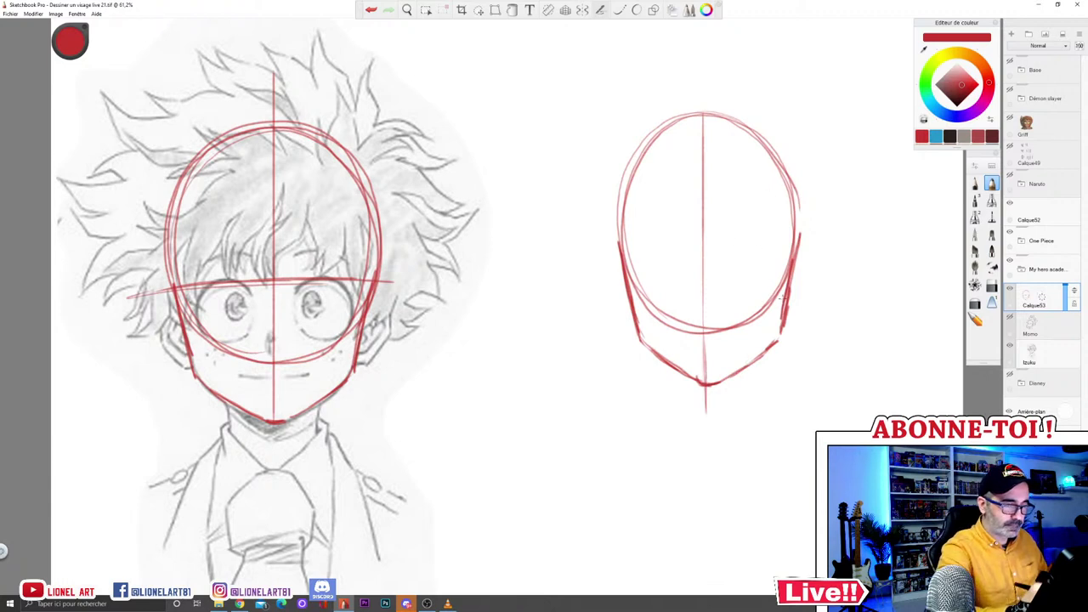
{"action": "left_click_drag", "start_coordinate": [789, 289], "coordinate": [797, 245]}
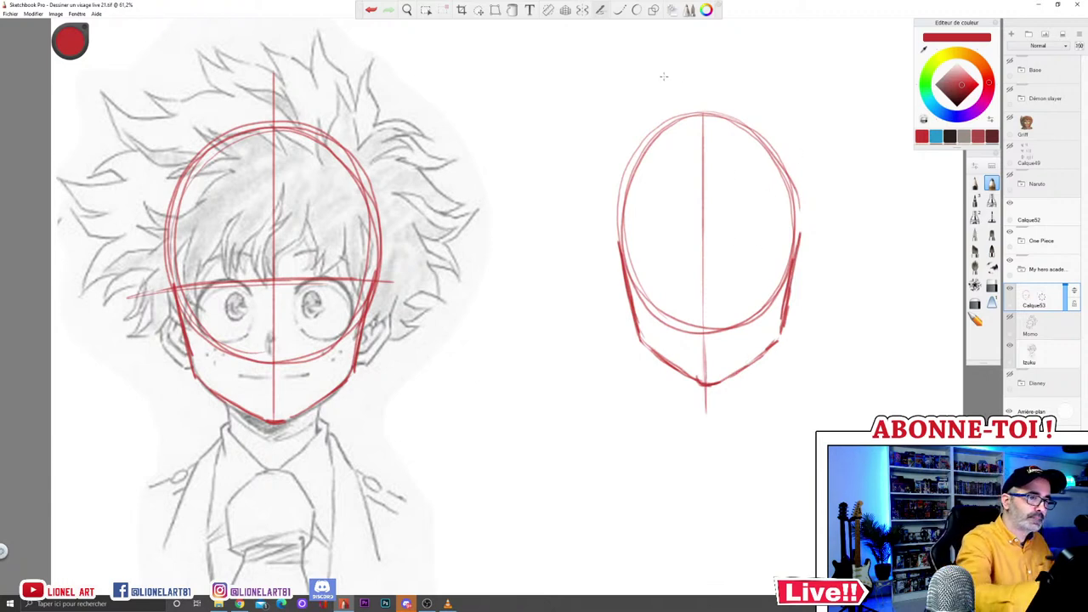
Step: Widen the left outline of the new head with an outer stroke, and erase the inner stroke on that side
{"action": "mouse_move", "coordinate": [614, 245]}
{"action": "left_mouse_down"}
{"action": "mouse_move", "coordinate": [629, 322]}
{"action": "mouse_move", "coordinate": [613, 239]}
{"action": "left_mouse_up"}
{"action": "mouse_move", "coordinate": [623, 166]}
{"action": "left_mouse_down"}
{"action": "mouse_move", "coordinate": [640, 142]}
{"action": "mouse_move", "coordinate": [616, 238]}
{"action": "mouse_move", "coordinate": [655, 128]}
{"action": "mouse_move", "coordinate": [711, 111]}
{"action": "left_mouse_up"}
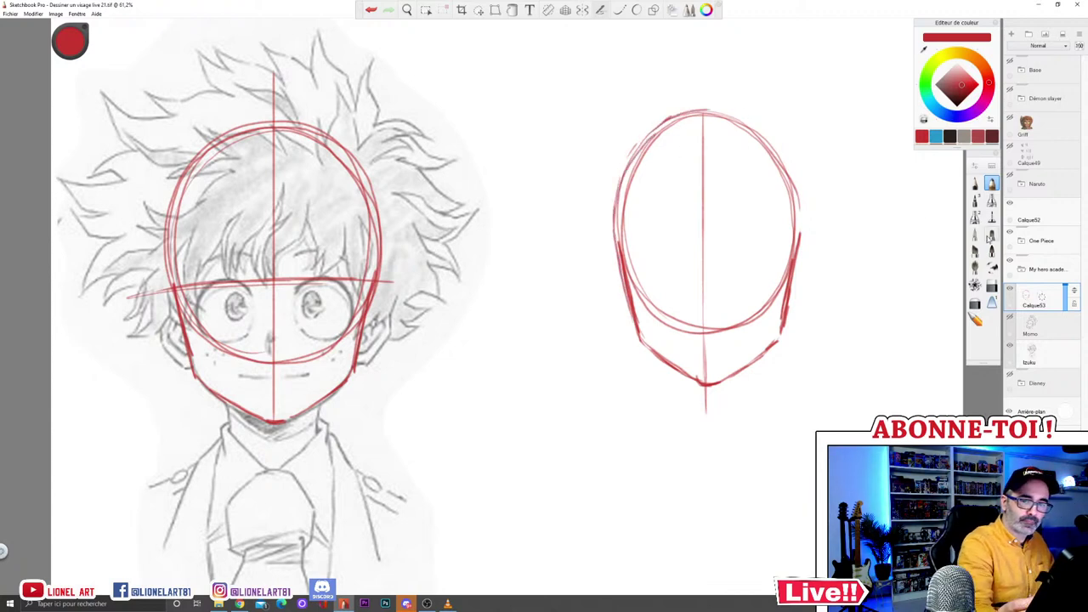
{"action": "left_click", "coordinate": [992, 286]}
{"action": "left_click", "coordinate": [975, 303]}
{"action": "mouse_move", "coordinate": [680, 137]}
{"action": "left_mouse_down"}
{"action": "mouse_move", "coordinate": [658, 125]}
{"action": "mouse_move", "coordinate": [629, 183]}
{"action": "mouse_move", "coordinate": [633, 323]}
{"action": "left_mouse_up"}
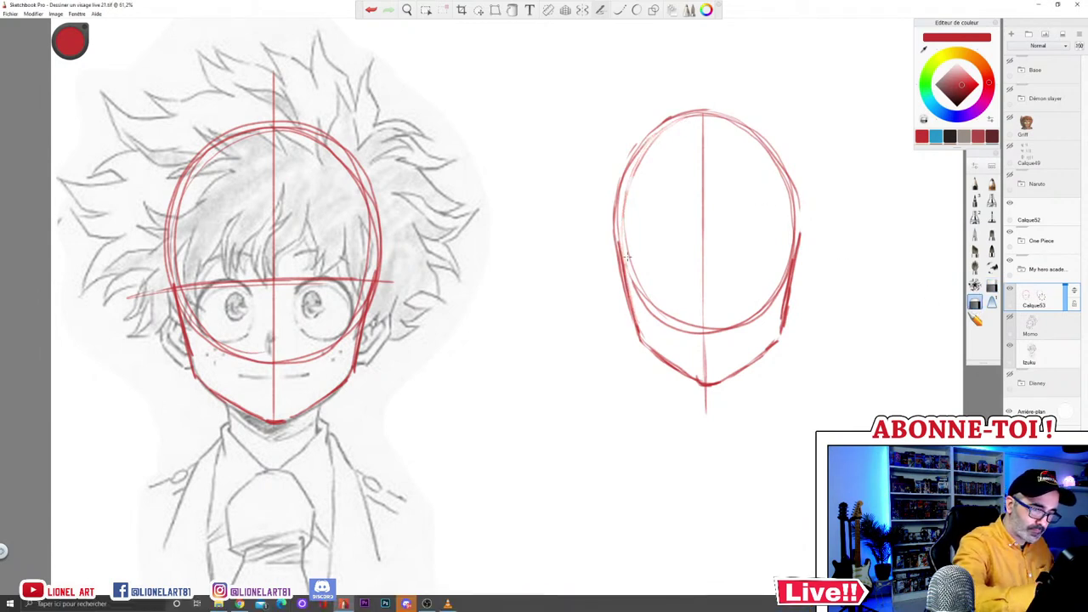
{"action": "left_click_drag", "start_coordinate": [637, 192], "coordinate": [680, 118]}
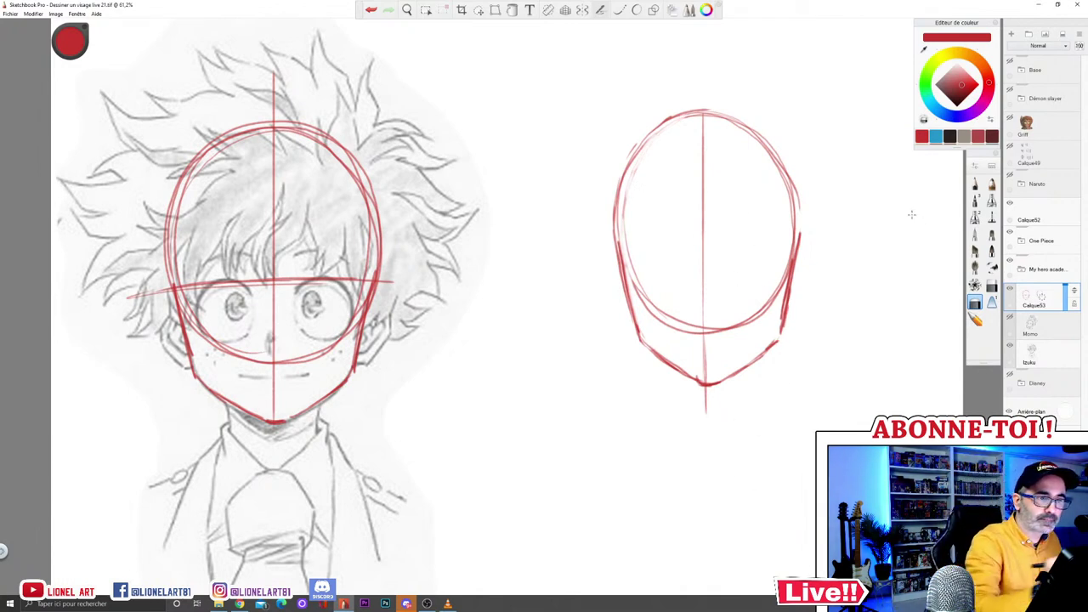
Step: Reinforce the centre line down past the chin with the pencil, and strengthen both side contours of the new head
{"action": "left_click", "coordinate": [991, 183]}
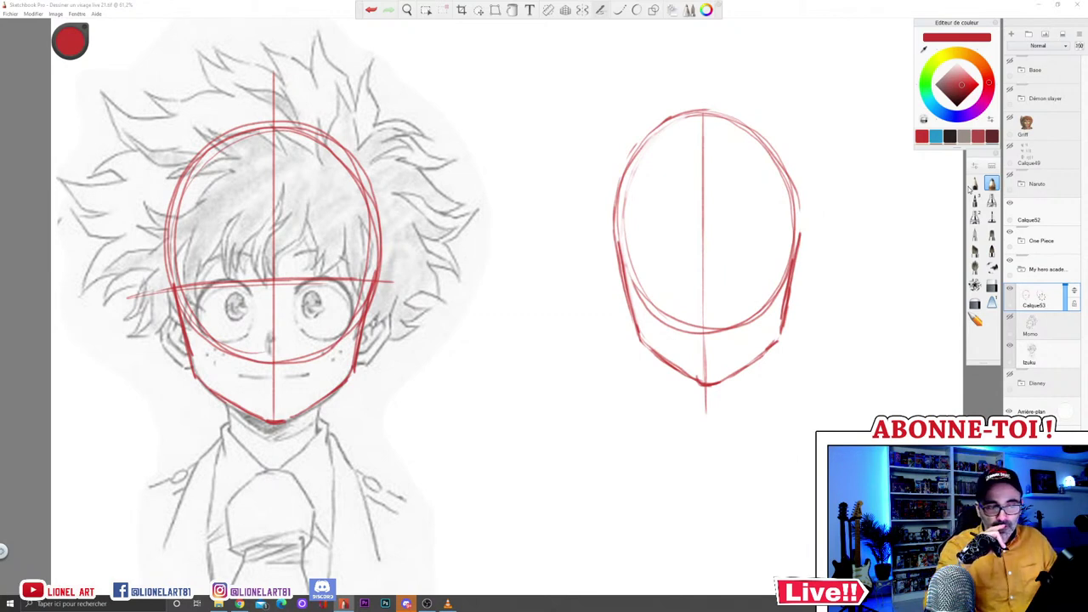
{"action": "left_click_drag", "start_coordinate": [699, 118], "coordinate": [704, 324]}
{"action": "left_click_drag", "start_coordinate": [706, 264], "coordinate": [707, 383]}
{"action": "left_click_drag", "start_coordinate": [705, 342], "coordinate": [709, 435]}
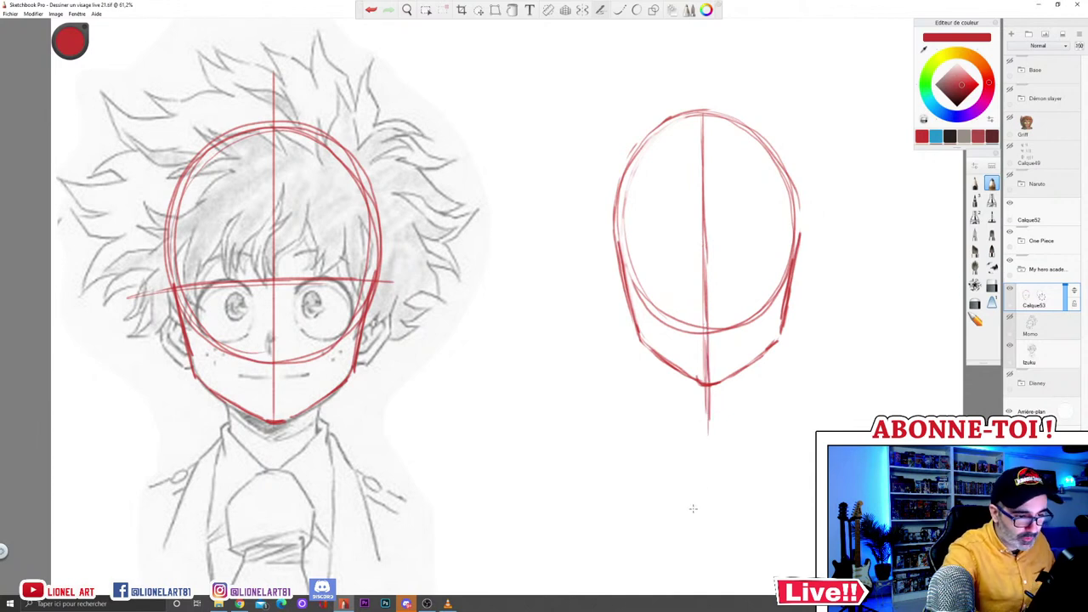
{"action": "left_click_drag", "start_coordinate": [620, 274], "coordinate": [640, 342]}
{"action": "mouse_move", "coordinate": [794, 286]}
{"action": "left_mouse_down"}
{"action": "mouse_move", "coordinate": [798, 204]}
{"action": "mouse_move", "coordinate": [774, 153]}
{"action": "mouse_move", "coordinate": [691, 116]}
{"action": "mouse_move", "coordinate": [646, 146]}
{"action": "mouse_move", "coordinate": [730, 117]}
{"action": "left_mouse_up"}
{"action": "mouse_move", "coordinate": [799, 237]}
{"action": "left_mouse_down"}
{"action": "mouse_move", "coordinate": [801, 210]}
{"action": "mouse_move", "coordinate": [760, 122]}
{"action": "left_mouse_up"}
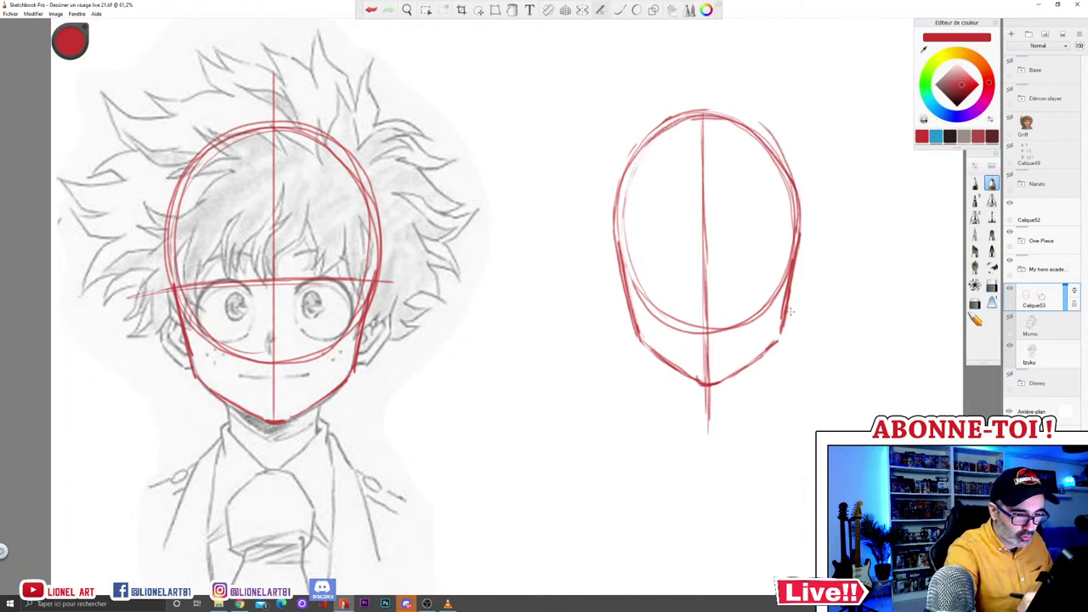
Step: Draw a slightly curved horizontal eye guide across the new head, extending past both sides
{"action": "left_click_drag", "start_coordinate": [605, 257], "coordinate": [741, 248]}
{"action": "left_click_drag", "start_coordinate": [637, 253], "coordinate": [808, 250]}
{"action": "mouse_move", "coordinate": [698, 251]}
{"action": "left_mouse_down"}
{"action": "mouse_move", "coordinate": [611, 259]}
{"action": "mouse_move", "coordinate": [840, 253]}
{"action": "left_mouse_up"}
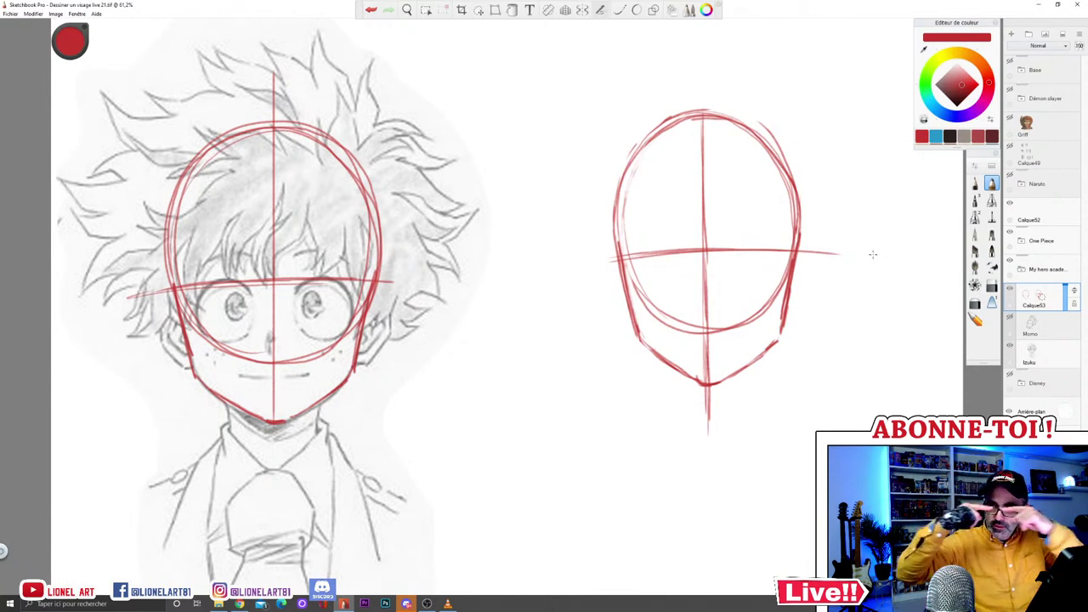
{"action": "mouse_move", "coordinate": [612, 256]}
{"action": "left_mouse_down"}
{"action": "mouse_move", "coordinate": [687, 246]}
{"action": "mouse_move", "coordinate": [601, 258]}
{"action": "mouse_move", "coordinate": [838, 250]}
{"action": "left_mouse_up"}
{"action": "left_click_drag", "start_coordinate": [634, 253], "coordinate": [576, 262]}
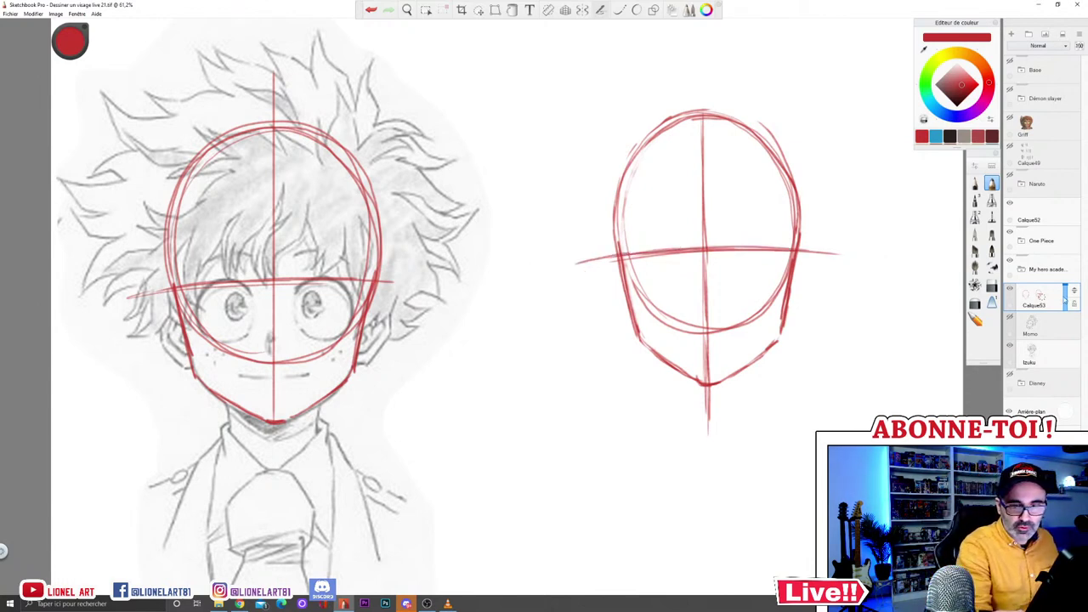
Step: Lower the opacity of the red construction layer, add a layer above it, and choose blue as the drawing colour
{"action": "left_click", "coordinate": [1064, 294]}
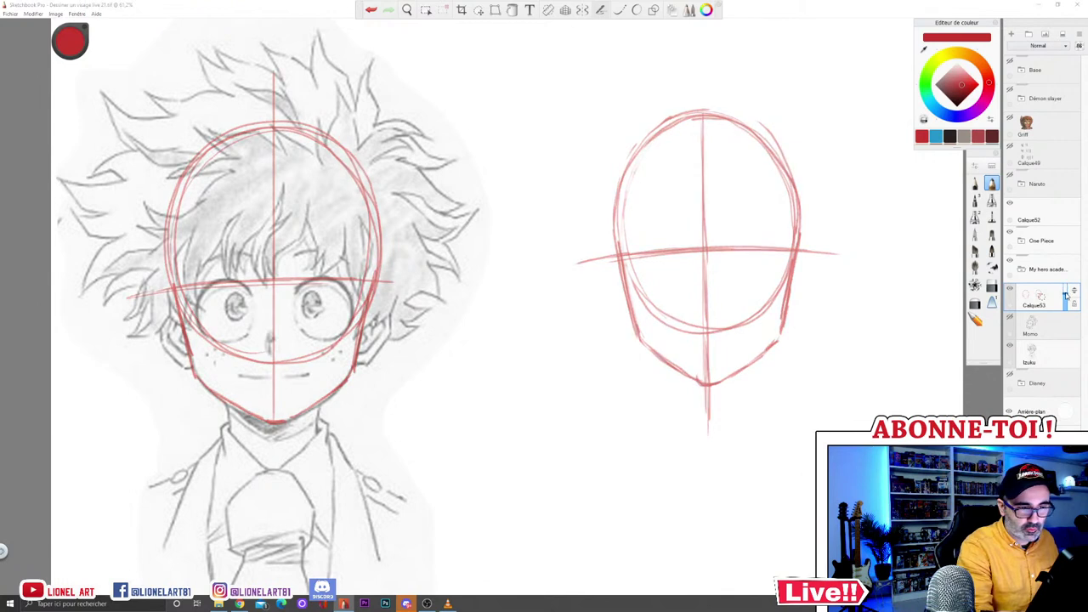
{"action": "left_click", "coordinate": [1010, 34]}
{"action": "left_click", "coordinate": [935, 136]}
{"action": "mouse_move", "coordinate": [644, 280]}
{"action": "left_mouse_down"}
{"action": "mouse_move", "coordinate": [680, 283]}
{"action": "mouse_move", "coordinate": [826, 237]}
{"action": "left_mouse_up"}
{"action": "left_click", "coordinate": [371, 9]}
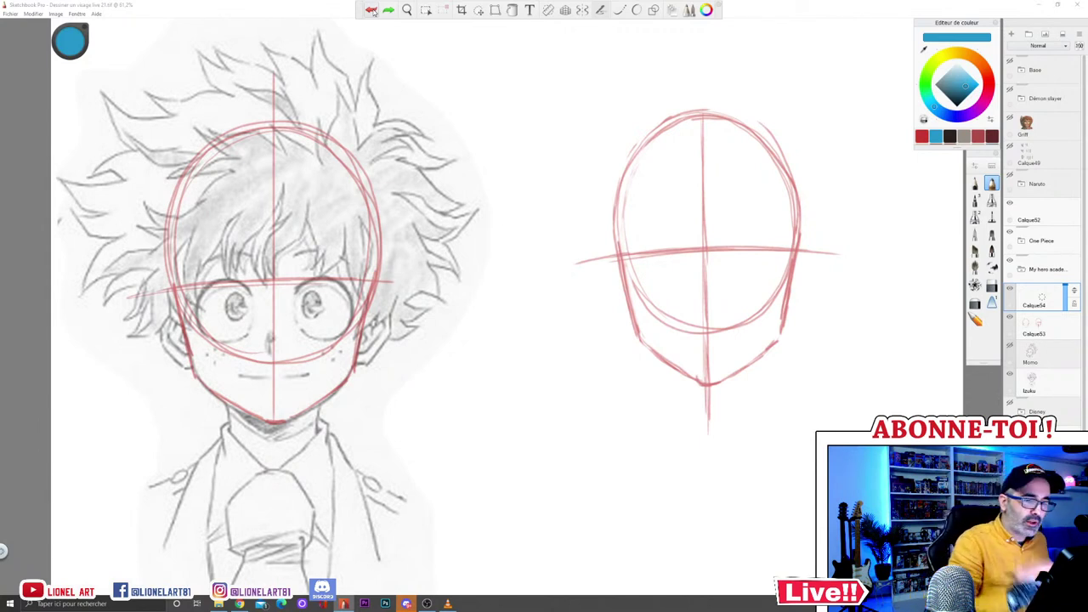
Step: Trace the full outline of Izuku's left-hand eye in blue, and undo the tracing
{"action": "left_click", "coordinate": [211, 341]}
{"action": "left_click_drag", "start_coordinate": [202, 296], "coordinate": [204, 329]}
{"action": "mouse_move", "coordinate": [238, 284]}
{"action": "left_mouse_down"}
{"action": "mouse_move", "coordinate": [257, 303]}
{"action": "mouse_move", "coordinate": [244, 337]}
{"action": "mouse_move", "coordinate": [210, 341]}
{"action": "left_mouse_up"}
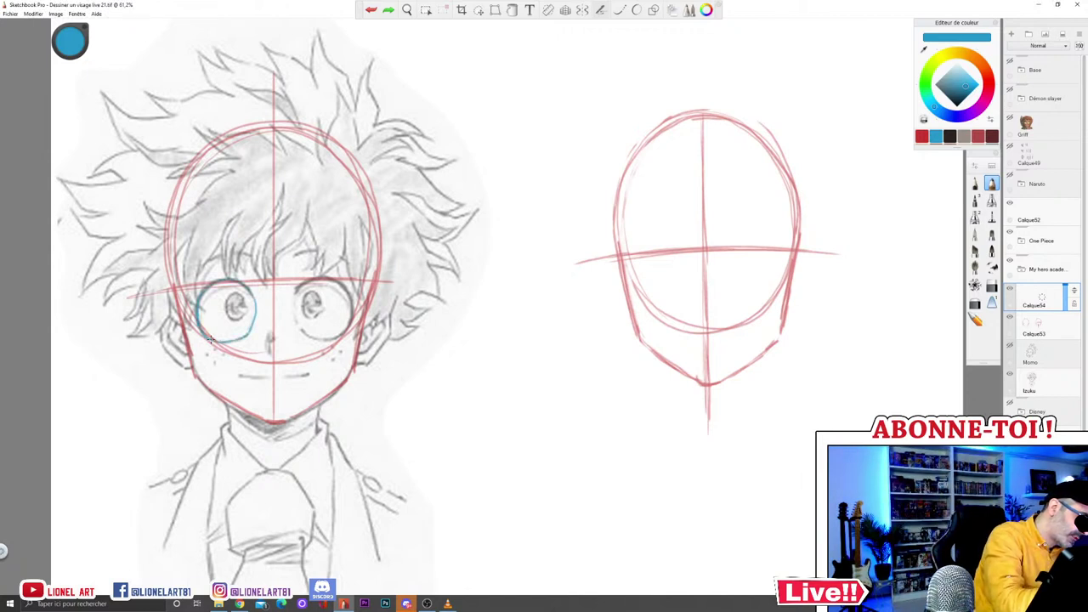
{"action": "mouse_move", "coordinate": [252, 289]}
{"action": "left_mouse_down"}
{"action": "mouse_move", "coordinate": [256, 326]}
{"action": "mouse_move", "coordinate": [222, 344]}
{"action": "mouse_move", "coordinate": [207, 337]}
{"action": "left_mouse_up"}
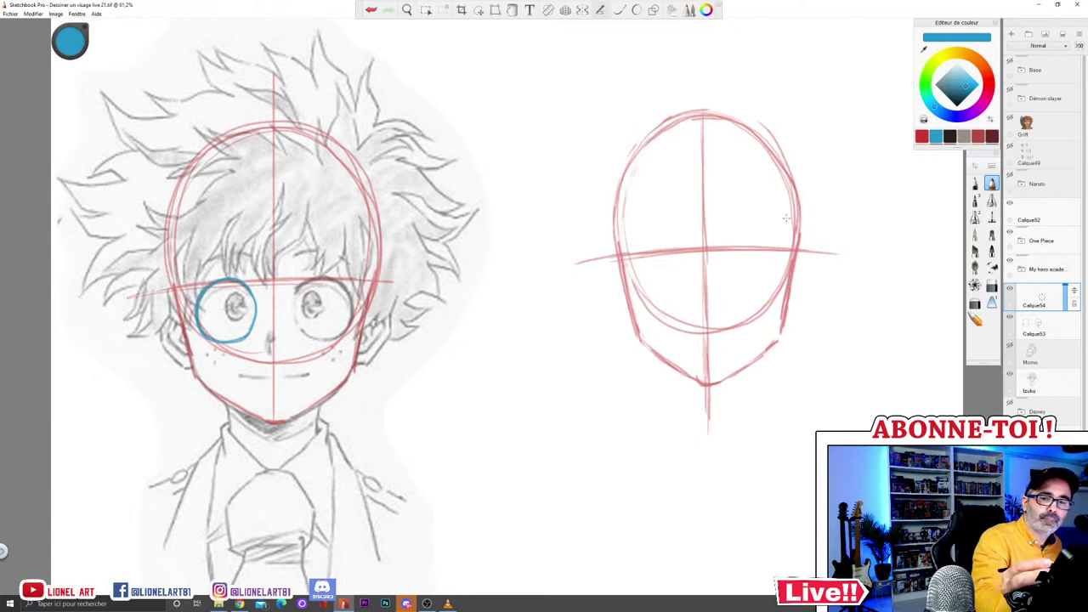
{"action": "left_click", "coordinate": [370, 9]}
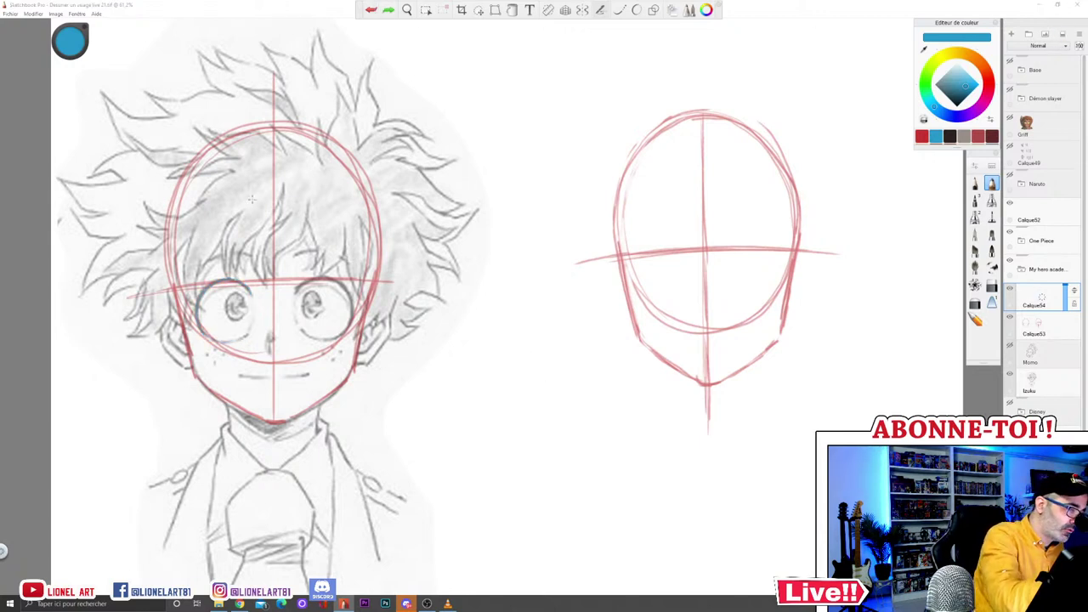
Step: Trace the upper curve of Izuku's left-hand eye in blue, and undo it along with the new layer
{"action": "left_click_drag", "start_coordinate": [204, 334], "coordinate": [252, 291]}
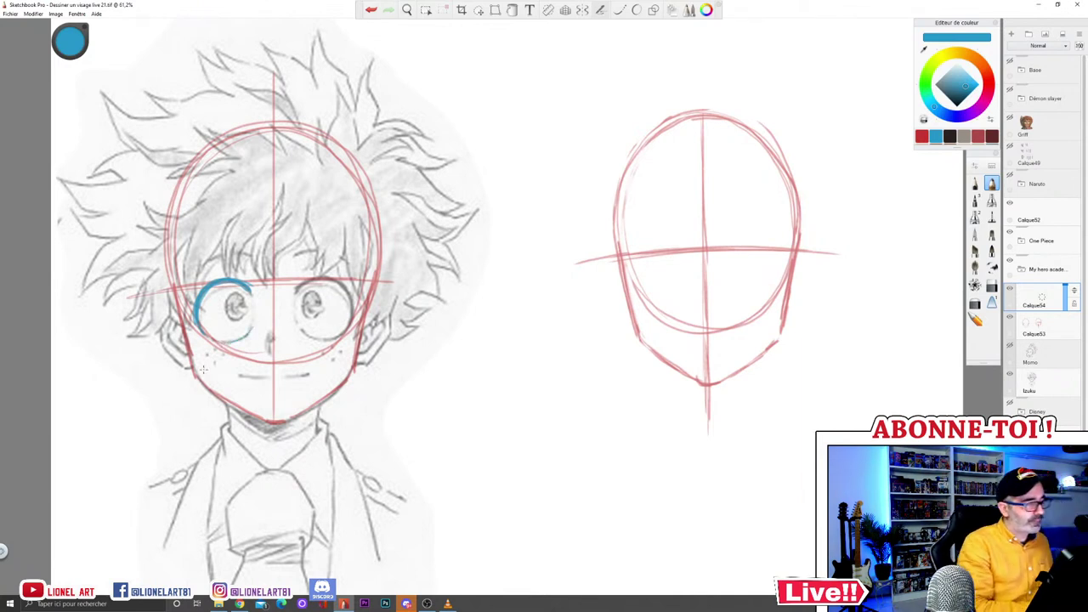
{"action": "left_click", "coordinate": [371, 10]}
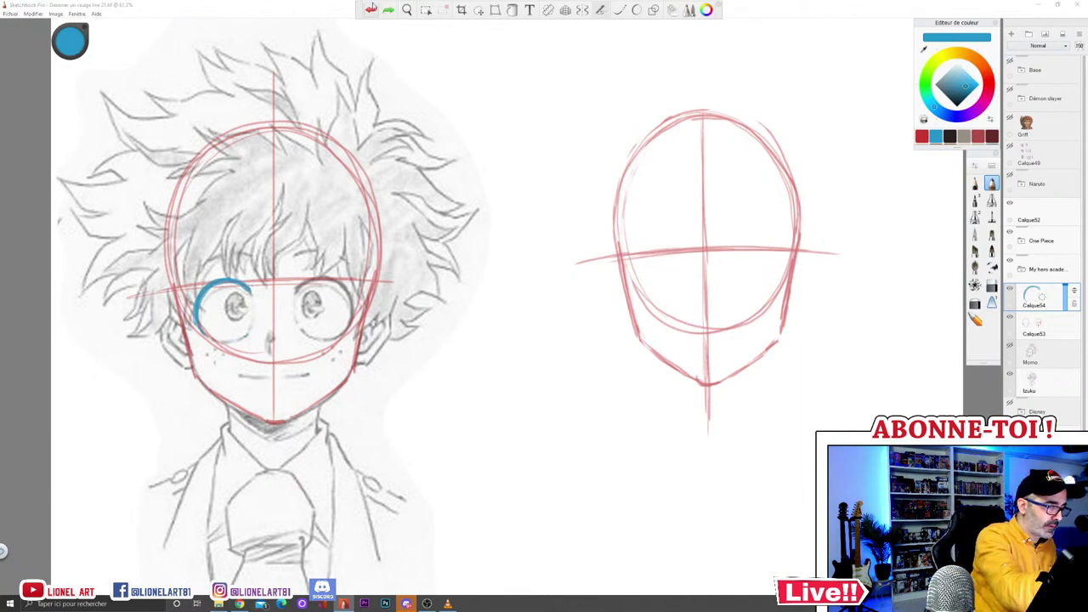
{"action": "left_click", "coordinate": [371, 9]}
{"action": "left_click", "coordinate": [371, 9]}
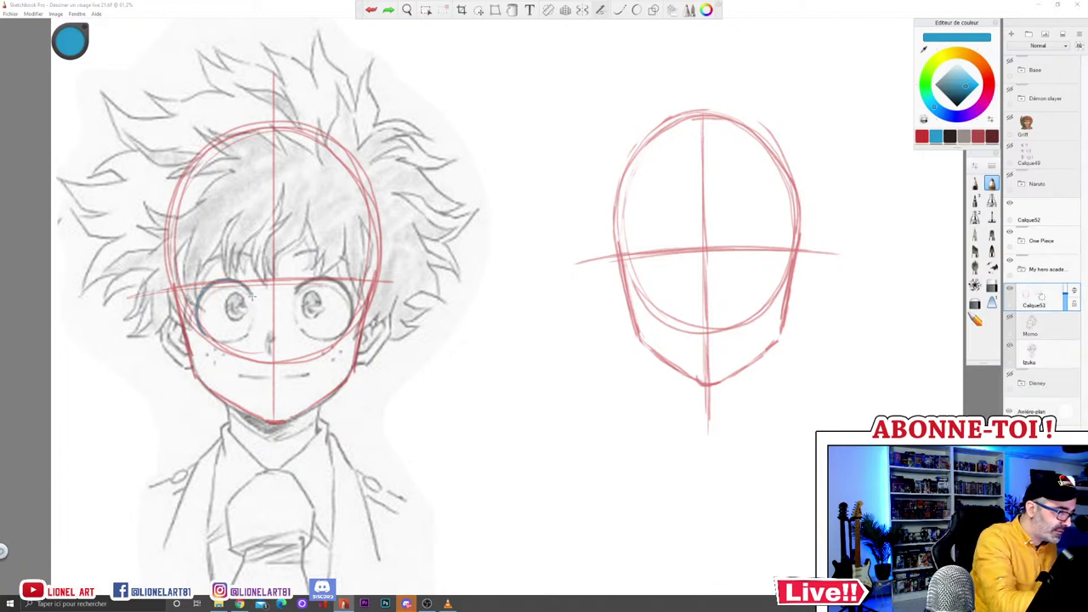
{"action": "mouse_move", "coordinate": [226, 285]}
{"action": "left_mouse_down"}
{"action": "mouse_move", "coordinate": [201, 320]}
{"action": "mouse_move", "coordinate": [253, 294]}
{"action": "mouse_move", "coordinate": [238, 288]}
{"action": "left_mouse_up"}
{"action": "left_click", "coordinate": [371, 9]}
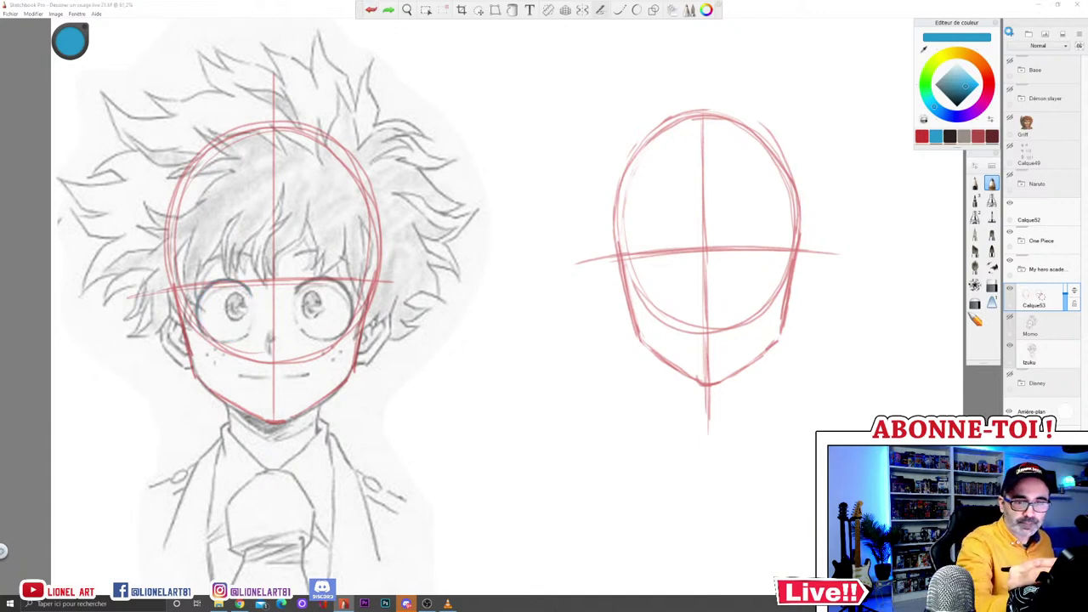
Step: Add a new layer and draw short blue vertical lines at the inner and outer edges of both Izuku's eyes
{"action": "left_click", "coordinate": [1012, 34]}
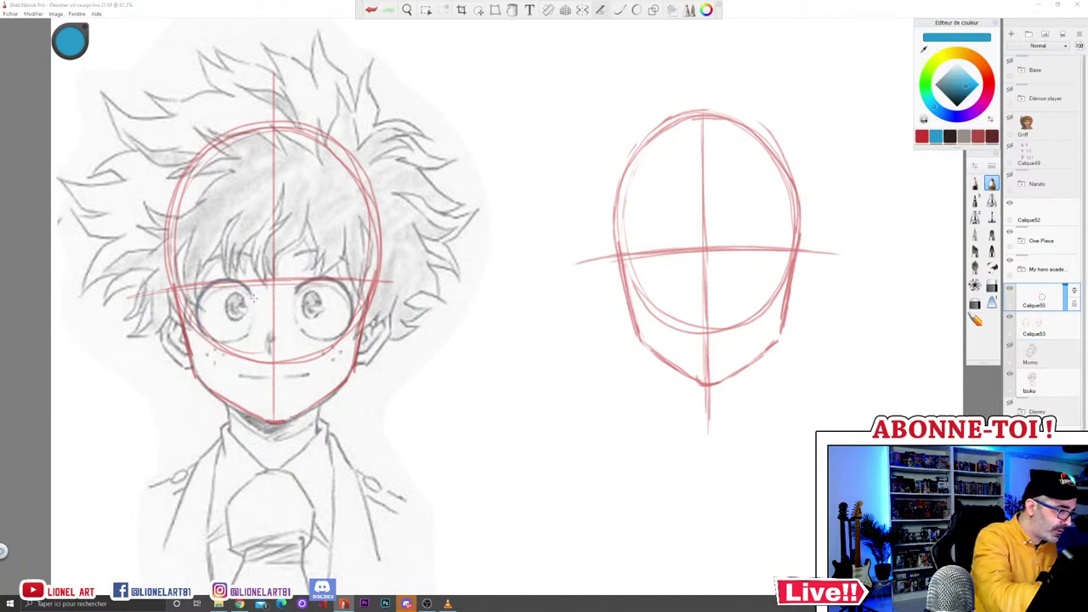
{"action": "left_click_drag", "start_coordinate": [256, 271], "coordinate": [256, 317]}
{"action": "mouse_move", "coordinate": [256, 262]}
{"action": "left_mouse_down"}
{"action": "mouse_move", "coordinate": [256, 316]}
{"action": "mouse_move", "coordinate": [294, 326]}
{"action": "left_mouse_up"}
{"action": "mouse_move", "coordinate": [295, 264]}
{"action": "left_mouse_down"}
{"action": "mouse_move", "coordinate": [295, 316]}
{"action": "mouse_move", "coordinate": [295, 293]}
{"action": "left_mouse_up"}
{"action": "mouse_move", "coordinate": [195, 264]}
{"action": "left_mouse_down"}
{"action": "mouse_move", "coordinate": [195, 302]}
{"action": "mouse_move", "coordinate": [195, 282]}
{"action": "left_mouse_up"}
{"action": "left_click_drag", "start_coordinate": [356, 322], "coordinate": [357, 246]}
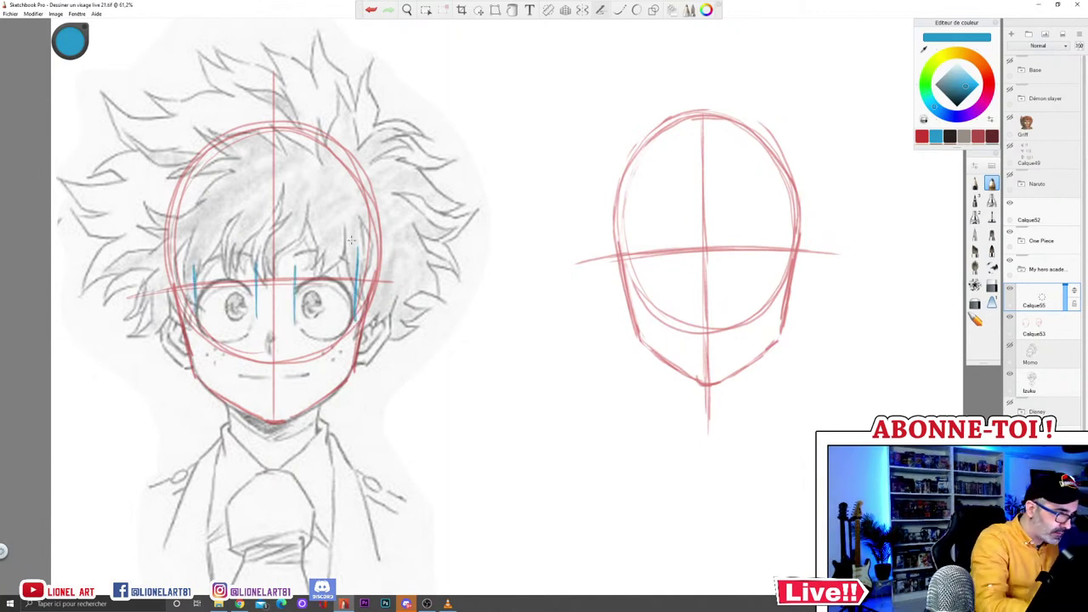
Step: Hatch blue bands above both of Izuku's eyes between the vertical lines to mark each eye's width
{"action": "mouse_move", "coordinate": [201, 281]}
{"action": "left_mouse_down"}
{"action": "mouse_move", "coordinate": [253, 255]}
{"action": "mouse_move", "coordinate": [297, 274]}
{"action": "mouse_move", "coordinate": [344, 259]}
{"action": "left_mouse_up"}
{"action": "left_click_drag", "start_coordinate": [332, 279], "coordinate": [355, 262]}
{"action": "left_click_drag", "start_coordinate": [345, 286], "coordinate": [357, 269]}
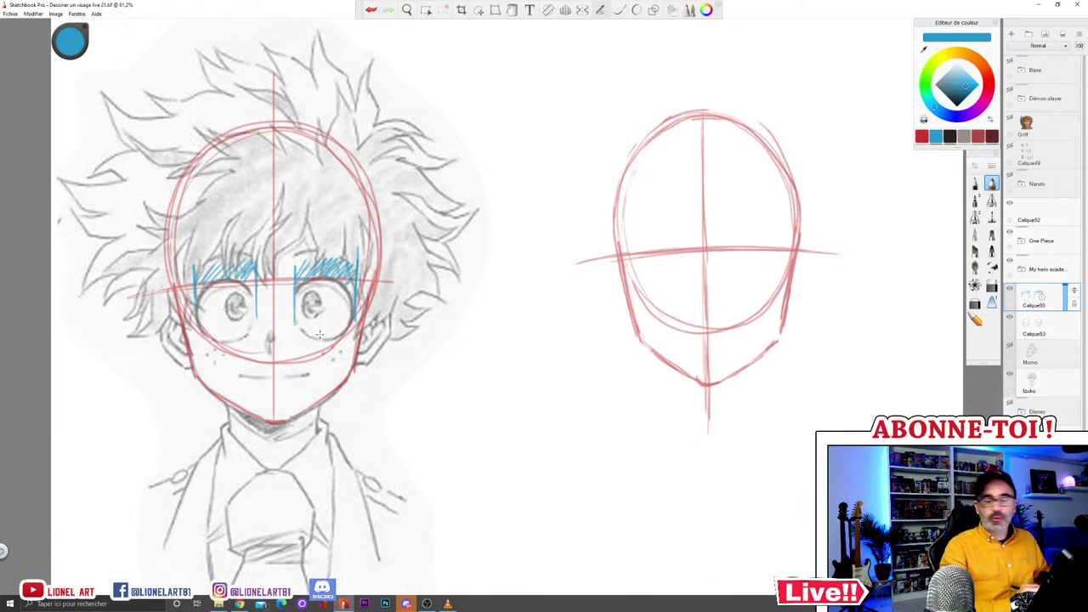
Step: Draw a blue double-headed arrow between Izuku's eyes and hatch the gaps between each eye's outer edge and the face contour
{"action": "mouse_move", "coordinate": [257, 297]}
{"action": "left_mouse_down"}
{"action": "mouse_move", "coordinate": [293, 295]}
{"action": "mouse_move", "coordinate": [263, 305]}
{"action": "left_mouse_up"}
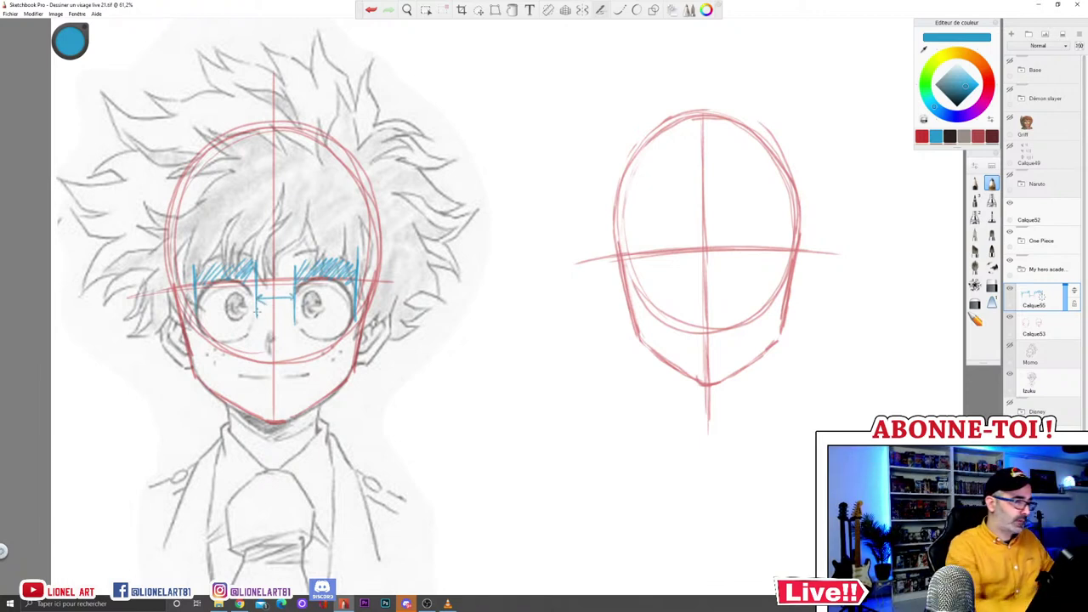
{"action": "left_click_drag", "start_coordinate": [177, 291], "coordinate": [190, 318]}
{"action": "left_click_drag", "start_coordinate": [363, 296], "coordinate": [357, 319]}
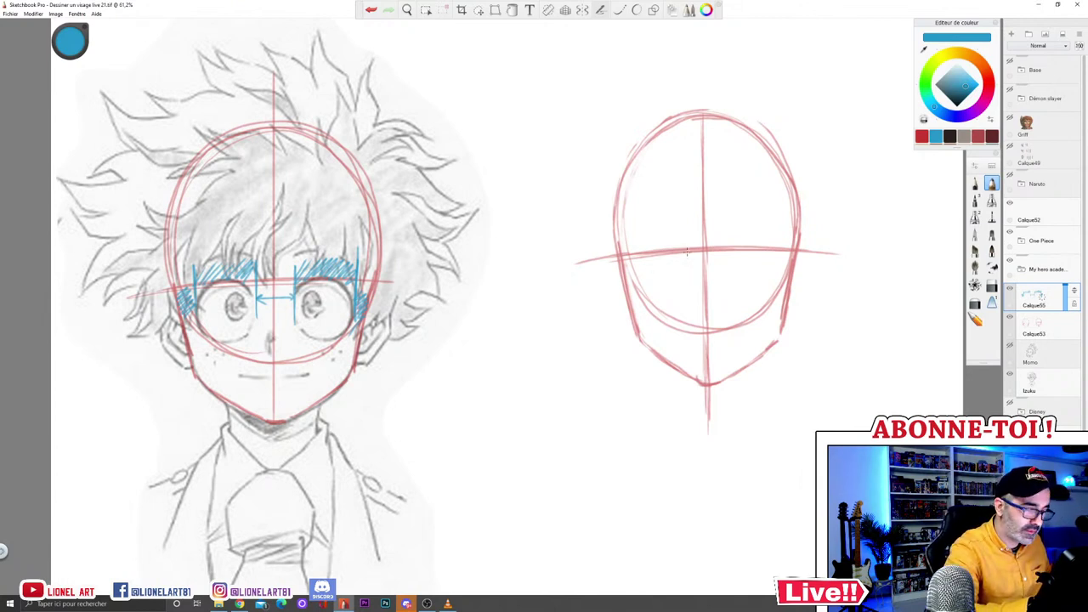
Step: Mark the eye spacing with two short blue verticals on the freehand face and sketch a round eye on each side
{"action": "mouse_move", "coordinate": [689, 243]}
{"action": "left_mouse_down"}
{"action": "mouse_move", "coordinate": [689, 266]}
{"action": "mouse_move", "coordinate": [720, 266]}
{"action": "left_mouse_up"}
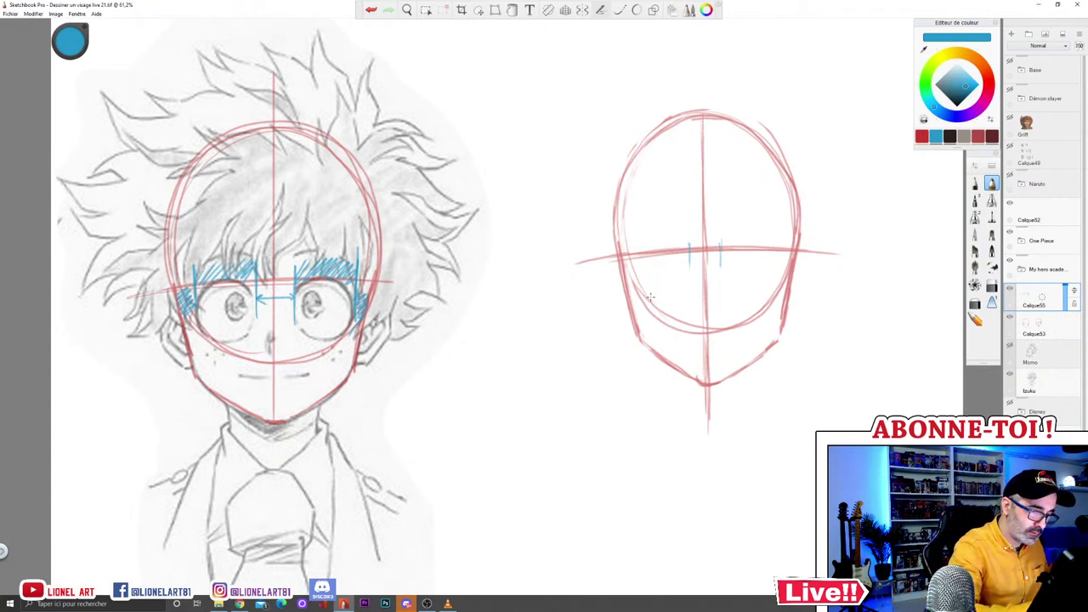
{"action": "mouse_move", "coordinate": [651, 299]}
{"action": "left_mouse_down"}
{"action": "mouse_move", "coordinate": [677, 306]}
{"action": "mouse_move", "coordinate": [643, 262]}
{"action": "mouse_move", "coordinate": [663, 306]}
{"action": "mouse_move", "coordinate": [642, 263]}
{"action": "mouse_move", "coordinate": [643, 298]}
{"action": "left_mouse_up"}
{"action": "left_click_drag", "start_coordinate": [686, 253], "coordinate": [654, 307]}
{"action": "left_click_drag", "start_coordinate": [689, 248], "coordinate": [690, 290]}
{"action": "left_click_drag", "start_coordinate": [721, 243], "coordinate": [721, 289]}
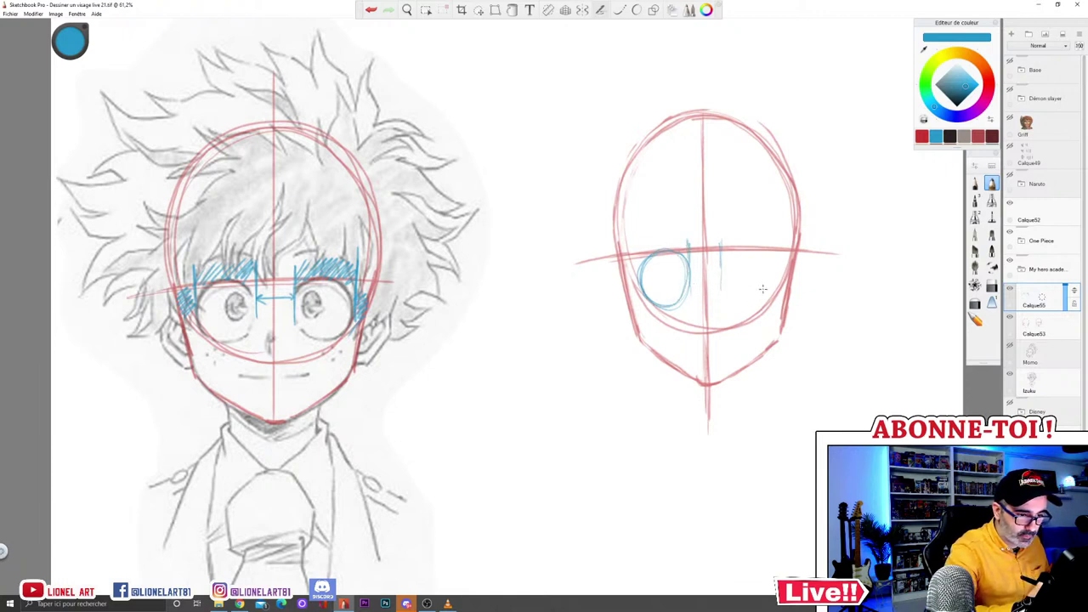
{"action": "mouse_move", "coordinate": [745, 247]}
{"action": "left_mouse_down"}
{"action": "mouse_move", "coordinate": [774, 293]}
{"action": "mouse_move", "coordinate": [748, 245]}
{"action": "left_mouse_up"}
{"action": "mouse_move", "coordinate": [740, 295]}
{"action": "left_mouse_down"}
{"action": "mouse_move", "coordinate": [774, 289]}
{"action": "mouse_move", "coordinate": [732, 293]}
{"action": "mouse_move", "coordinate": [676, 255]}
{"action": "left_mouse_up"}
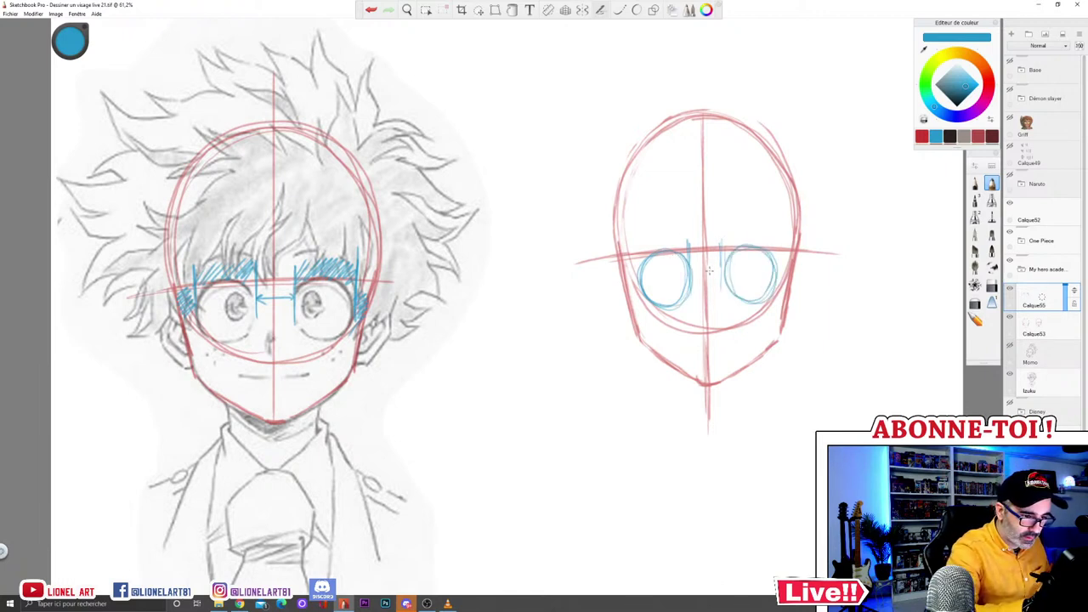
Step: Lasso the freehand face's red vertical centre line on layer Calque53, shift it slightly toward the middle between the eyes, and deselect
{"action": "left_click", "coordinate": [1031, 324]}
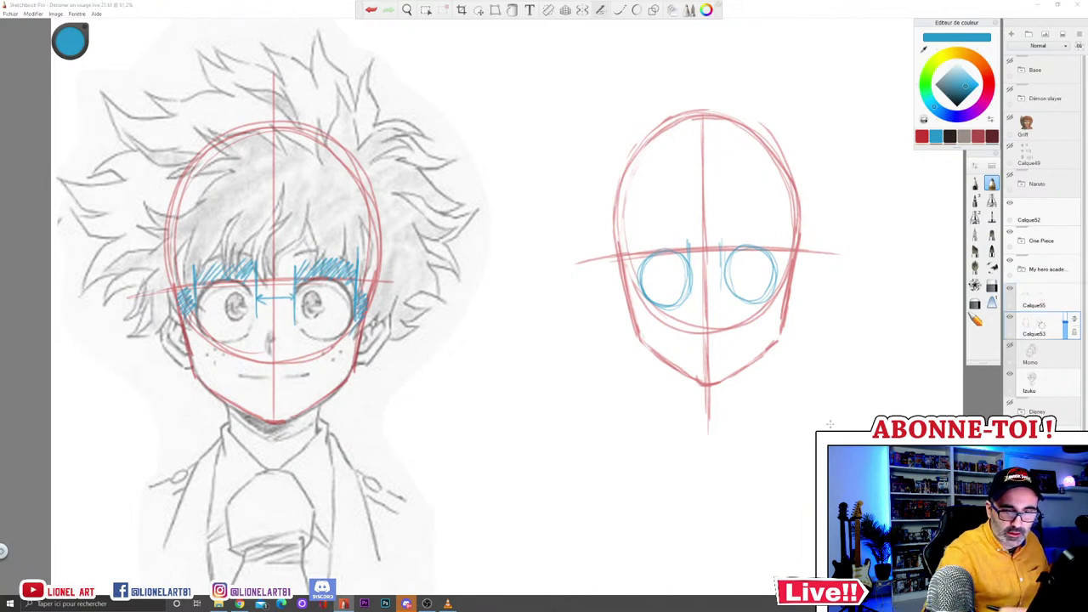
{"action": "left_click", "coordinate": [427, 10]}
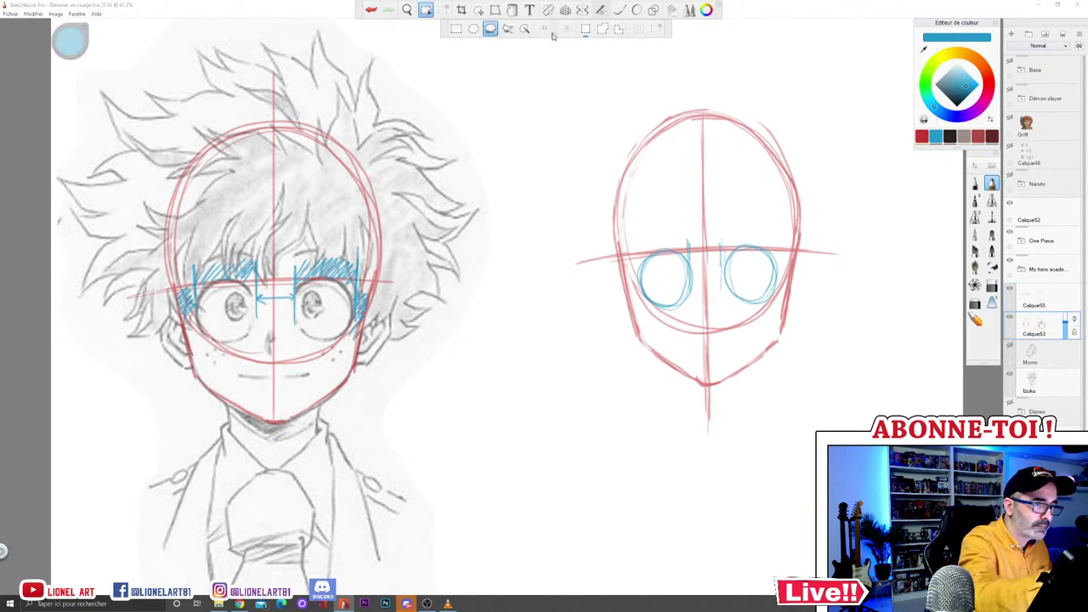
{"action": "left_click", "coordinate": [479, 9]}
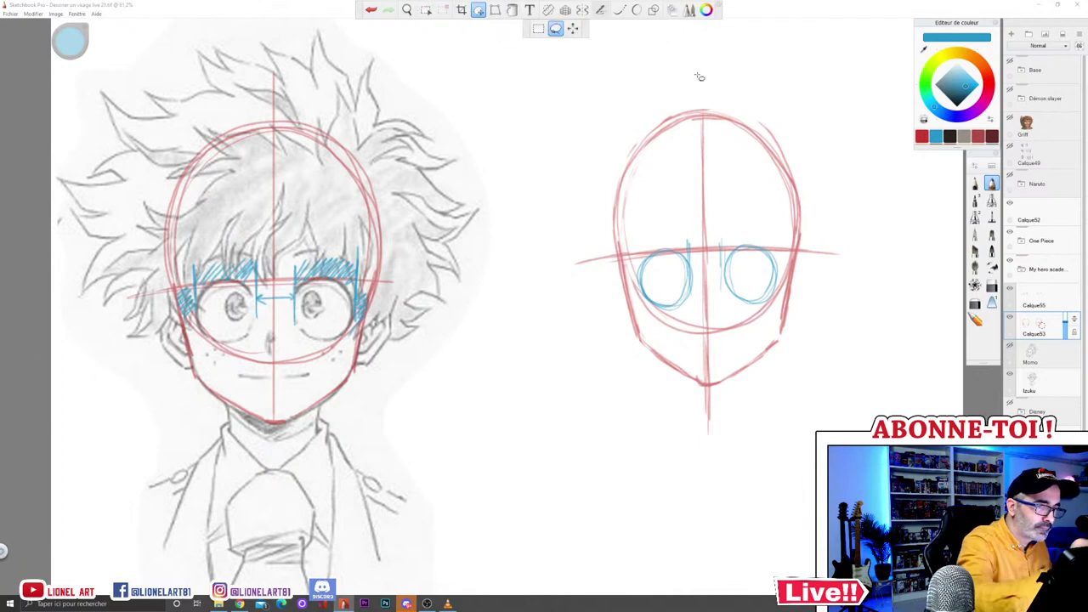
{"action": "mouse_move", "coordinate": [703, 115]}
{"action": "left_mouse_down"}
{"action": "mouse_move", "coordinate": [699, 231]}
{"action": "mouse_move", "coordinate": [706, 116]}
{"action": "left_mouse_up"}
{"action": "left_click_drag", "start_coordinate": [703, 296], "coordinate": [709, 412]}
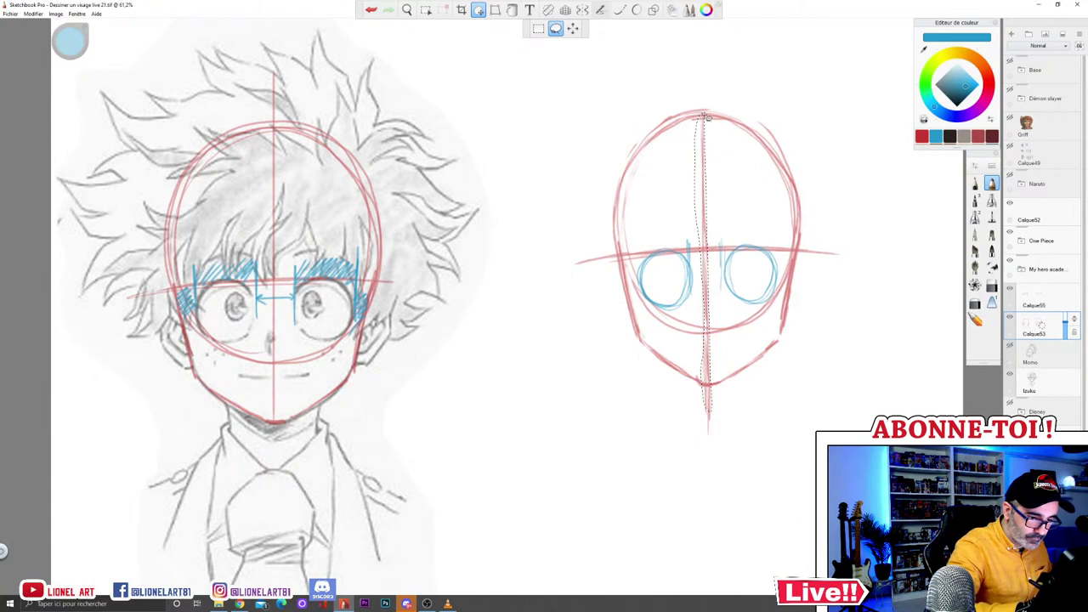
{"action": "left_click_drag", "start_coordinate": [782, 292], "coordinate": [786, 293]}
{"action": "key", "text": "Left"}
{"action": "key", "text": "Left"}
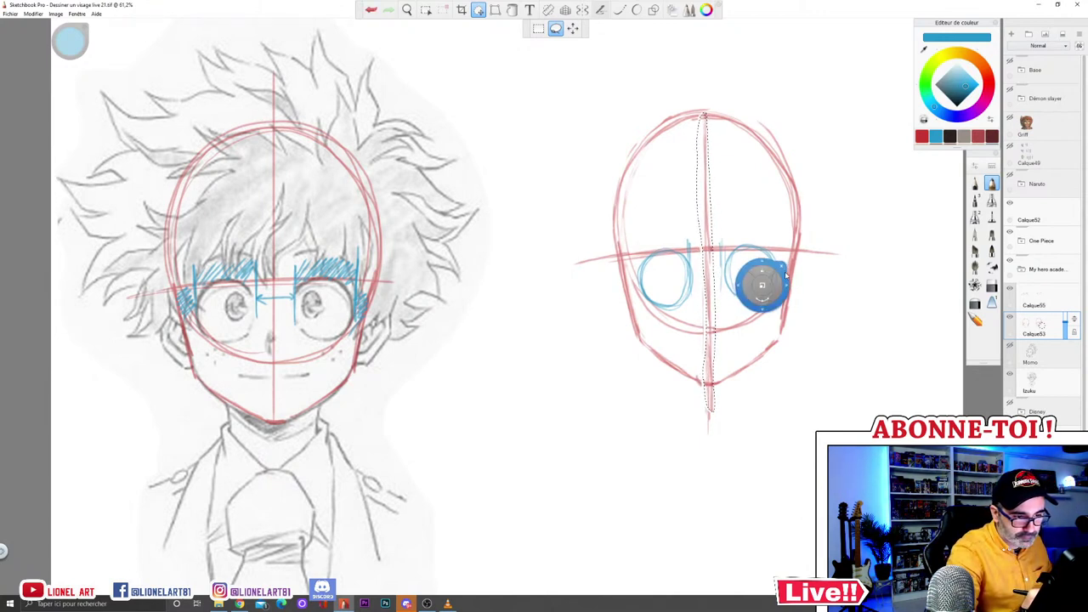
{"action": "key", "text": "ctrl+d"}
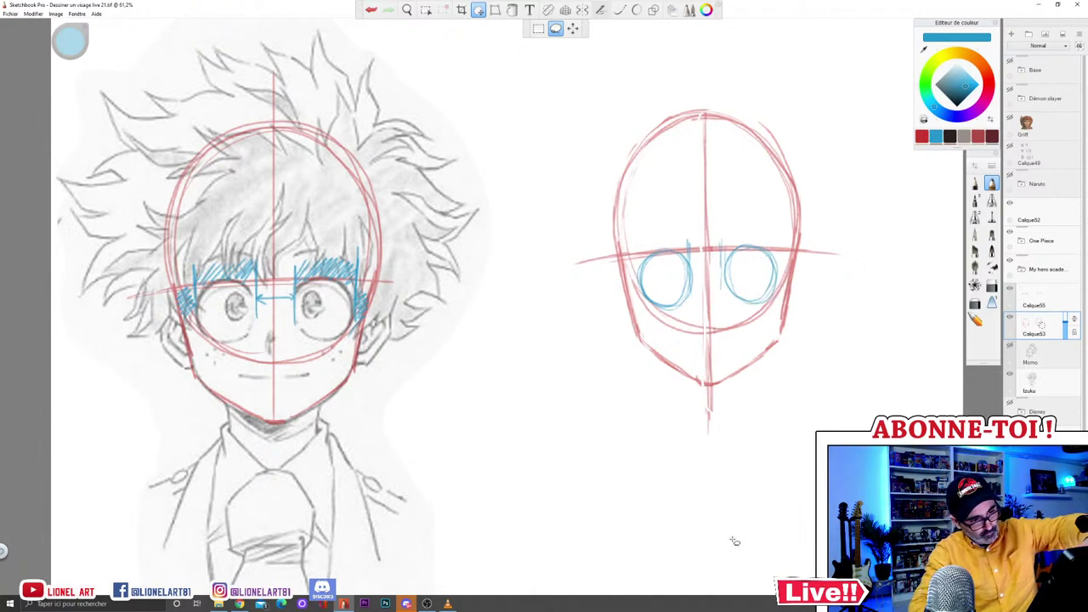
Step: Return to layer Calque55 and erase the inner side of both blue eye outlines on the freehand face
{"action": "left_click", "coordinate": [1044, 301]}
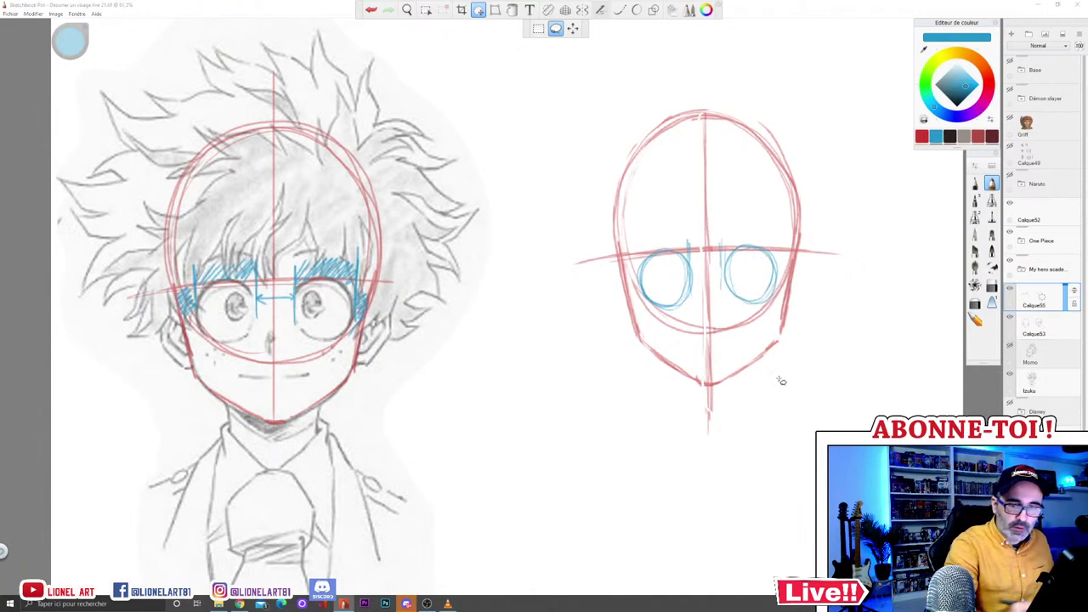
{"action": "left_click", "coordinate": [936, 137]}
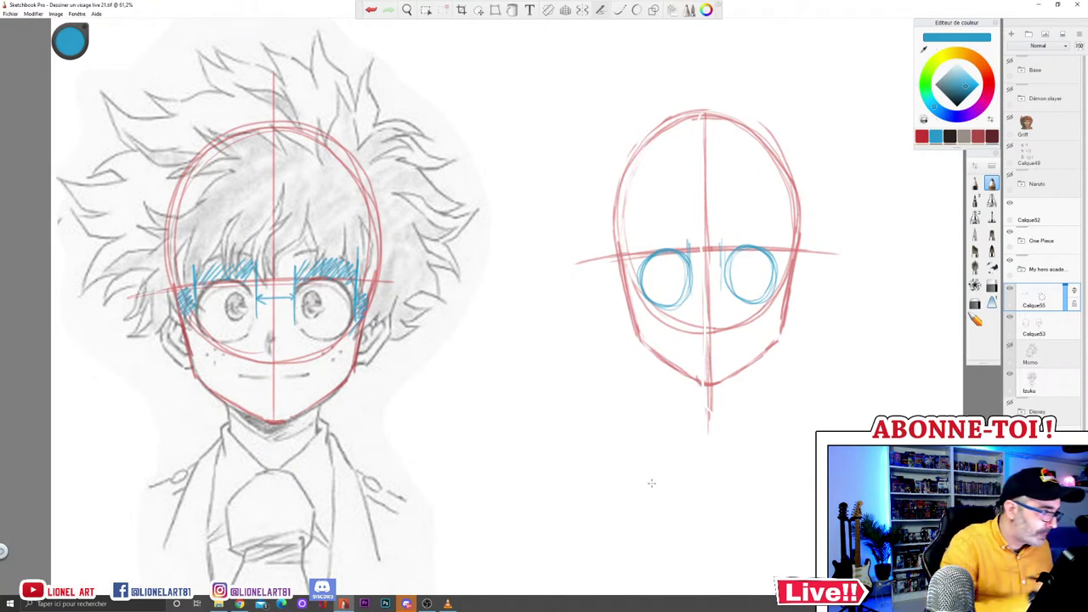
{"action": "key", "text": "e"}
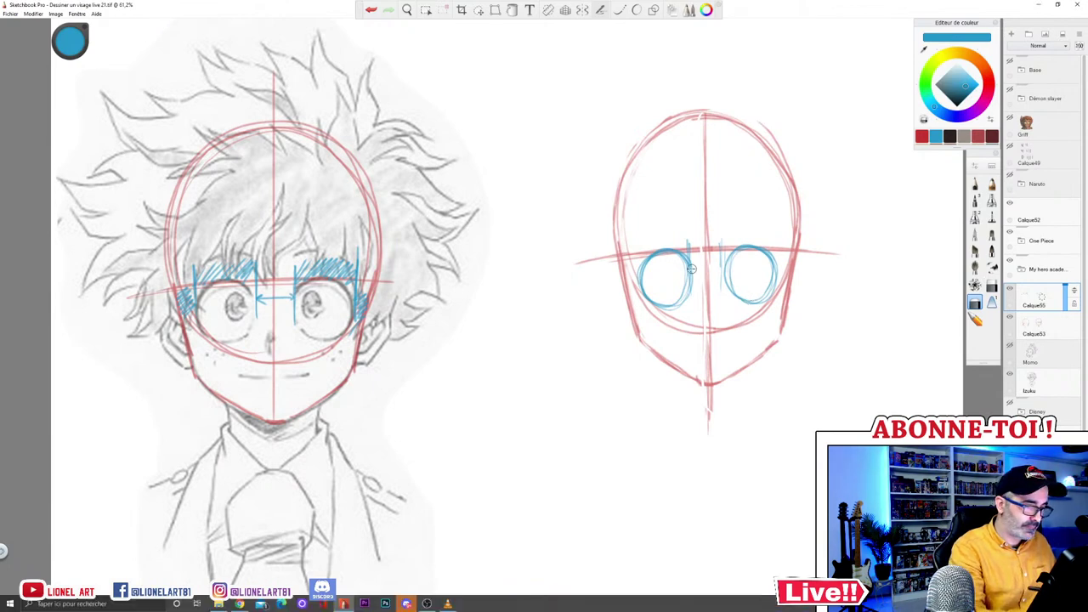
{"action": "left_click_drag", "start_coordinate": [684, 294], "coordinate": [687, 275]}
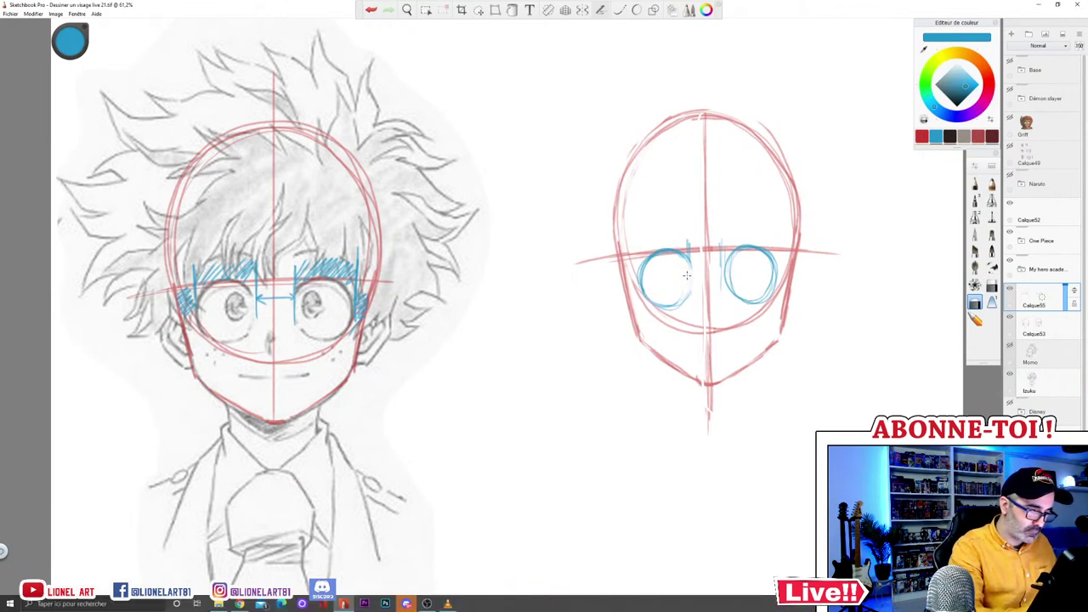
{"action": "left_click_drag", "start_coordinate": [728, 279], "coordinate": [735, 296]}
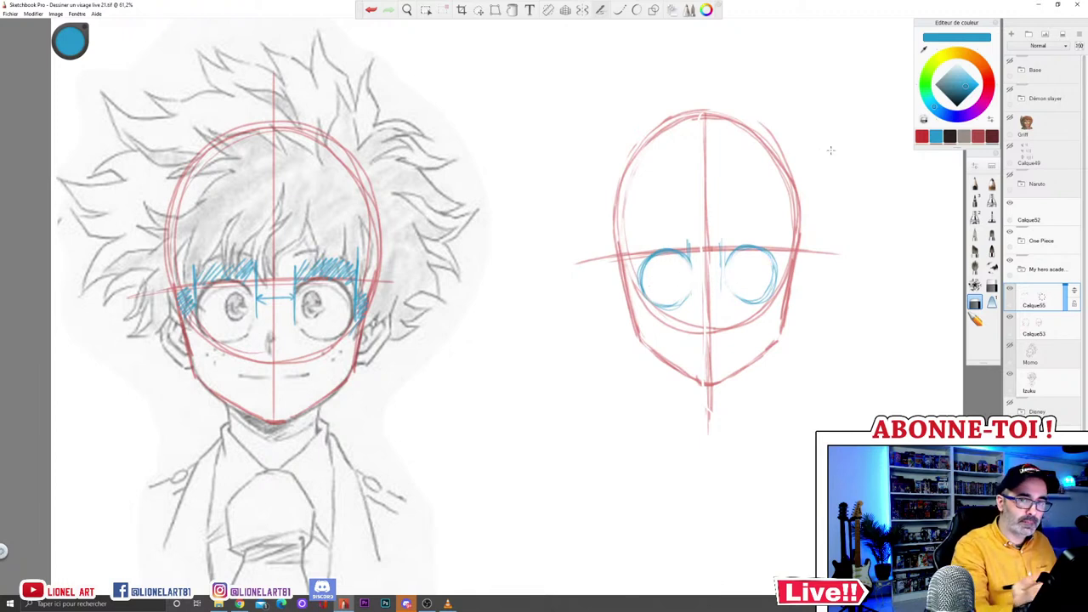
Step: Darken the upper and outer contours of both freehand eyes in blue and erase the vertical spacing marks
{"action": "key", "text": "e"}
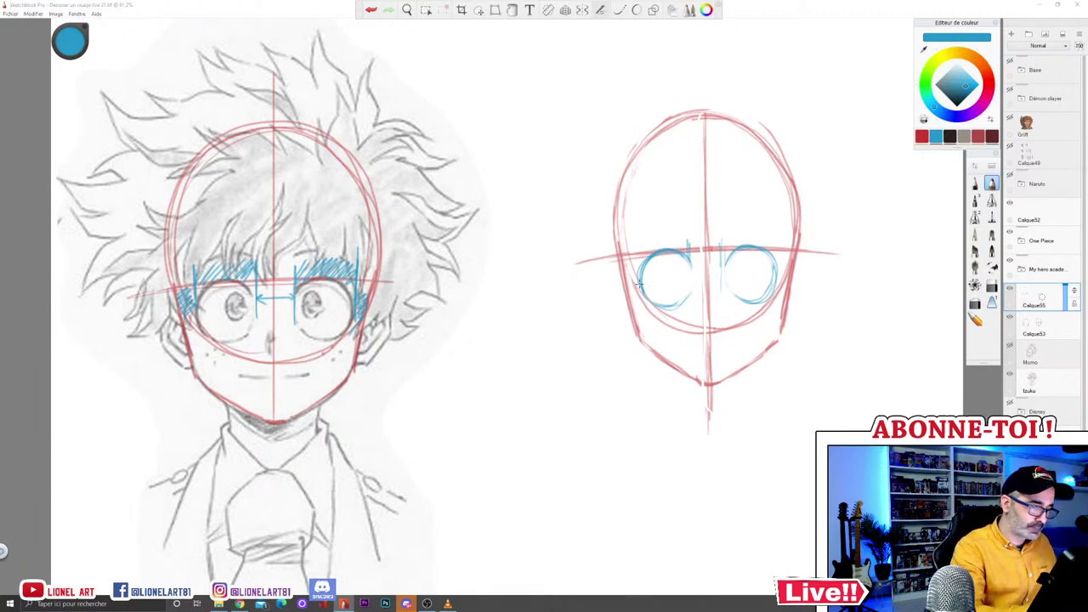
{"action": "left_click", "coordinate": [641, 274]}
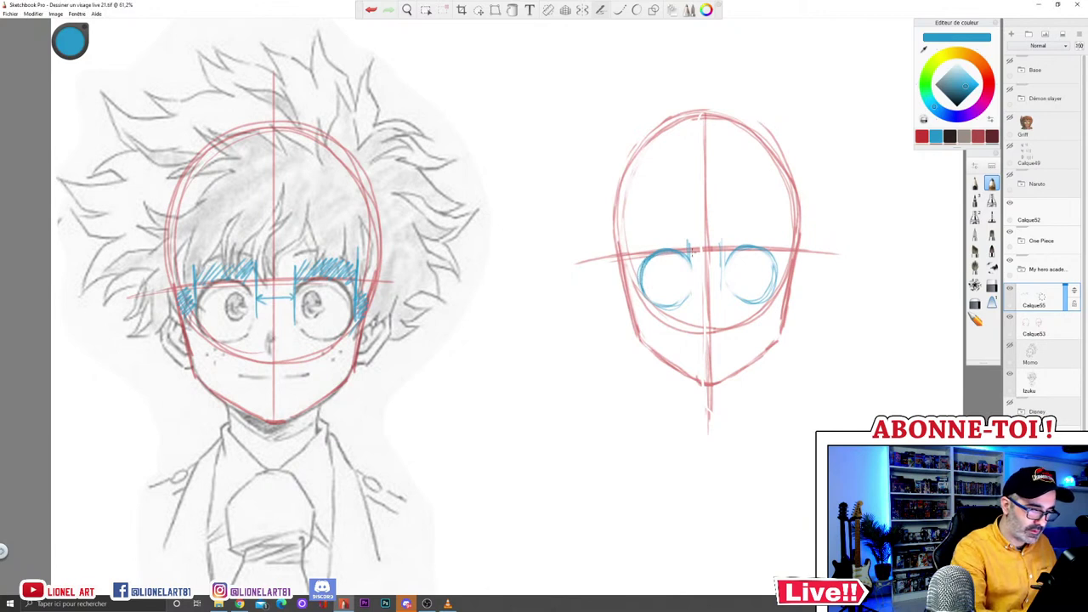
{"action": "mouse_move", "coordinate": [729, 253]}
{"action": "left_mouse_down"}
{"action": "mouse_move", "coordinate": [756, 247]}
{"action": "mouse_move", "coordinate": [776, 266]}
{"action": "left_mouse_up"}
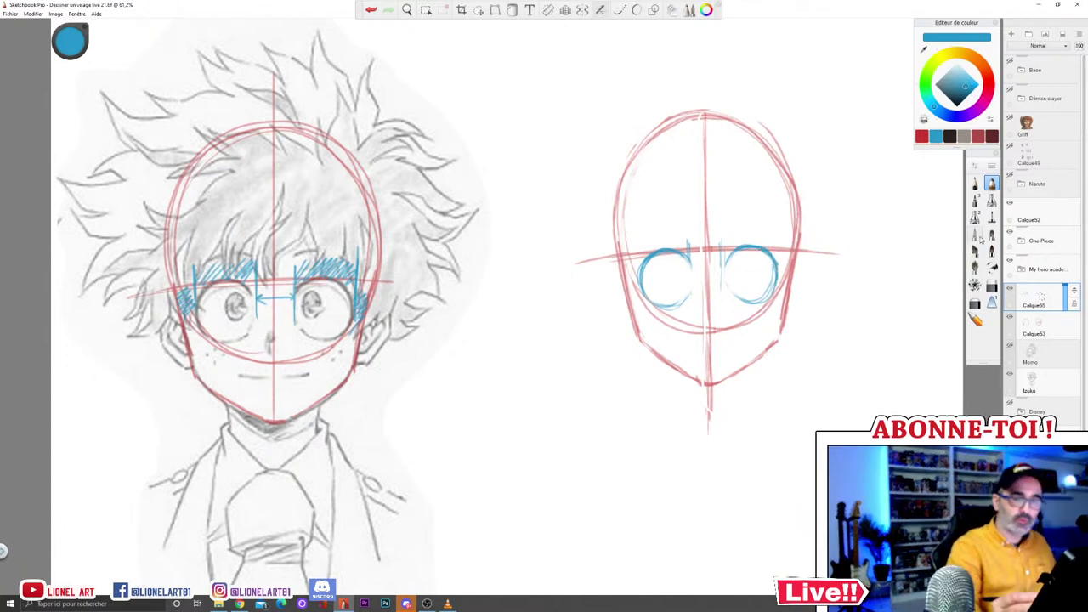
{"action": "left_click", "coordinate": [976, 302]}
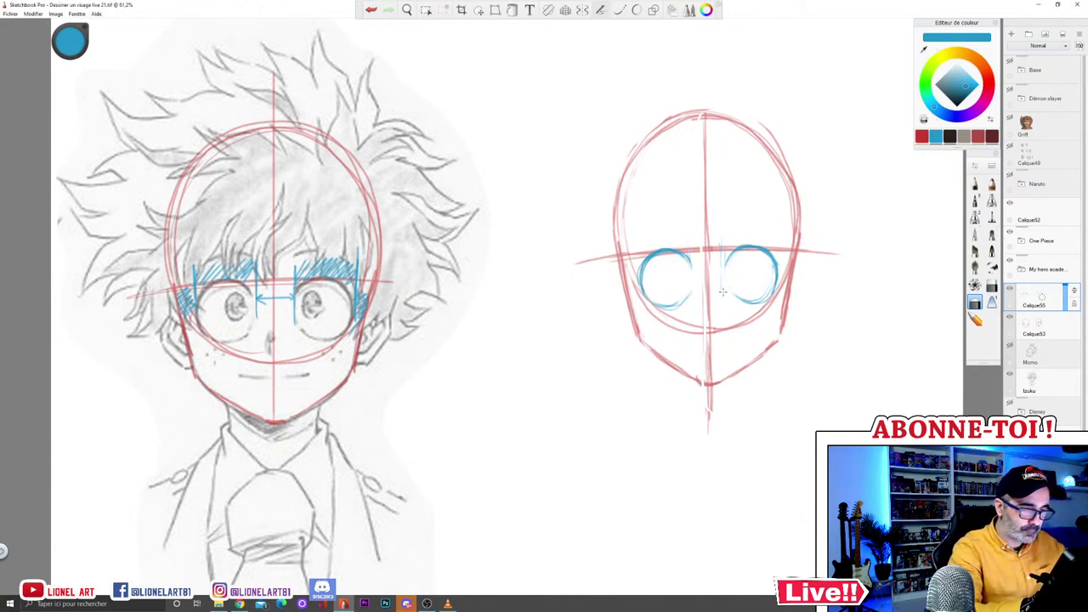
Step: Draw oval blue irises with pupils toward the inner side of both eyes on the freehand face
{"action": "left_click", "coordinate": [991, 184]}
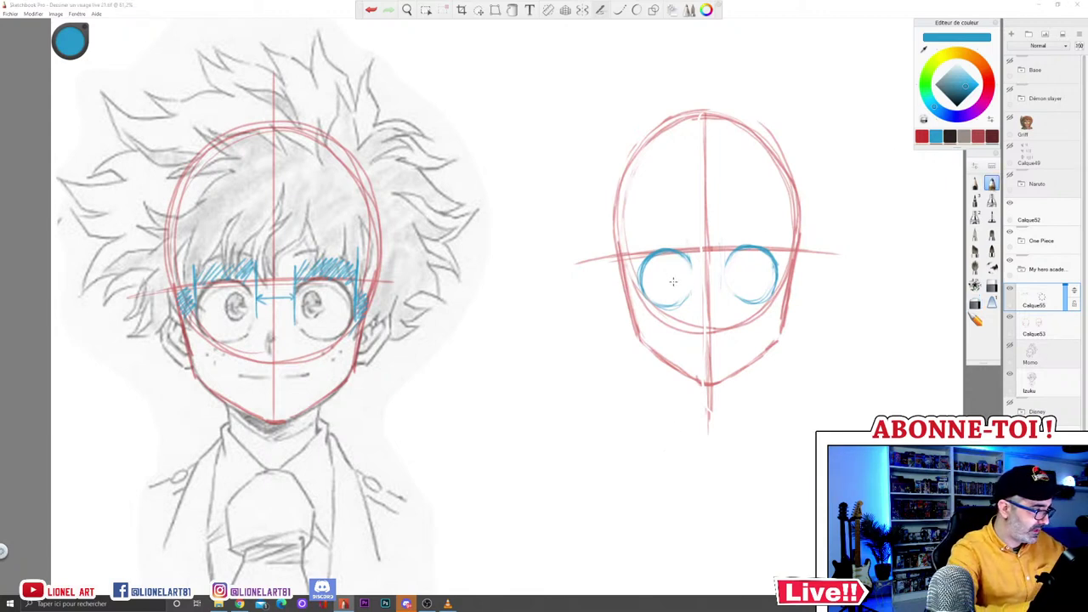
{"action": "mouse_move", "coordinate": [673, 262]}
{"action": "left_mouse_down"}
{"action": "mouse_move", "coordinate": [673, 285]}
{"action": "mouse_move", "coordinate": [677, 263]}
{"action": "left_mouse_up"}
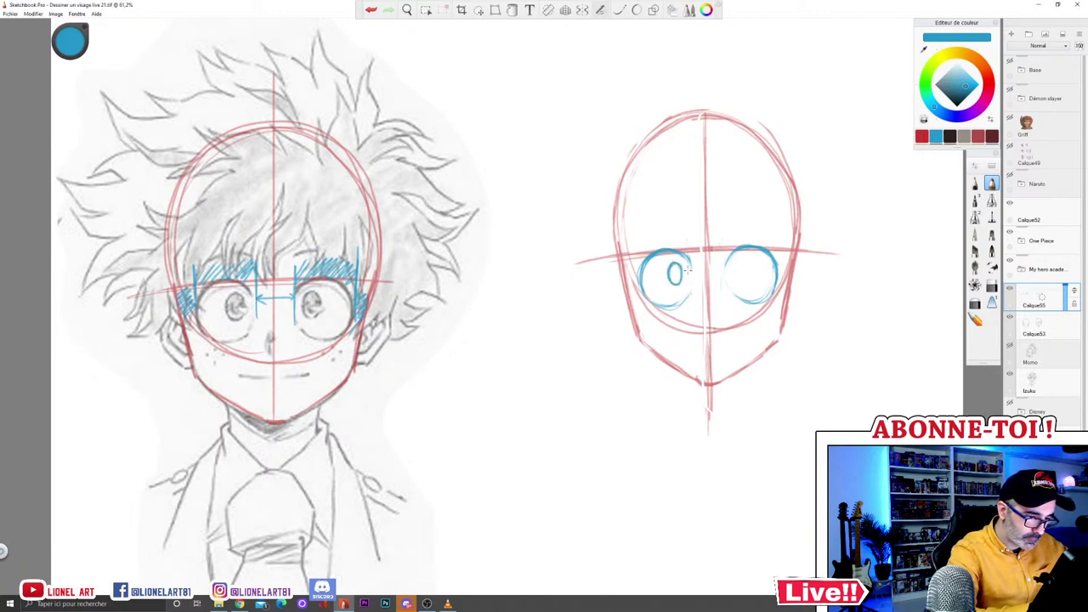
{"action": "mouse_move", "coordinate": [738, 278]}
{"action": "left_mouse_down"}
{"action": "mouse_move", "coordinate": [734, 267]}
{"action": "mouse_move", "coordinate": [746, 270]}
{"action": "mouse_move", "coordinate": [738, 284]}
{"action": "mouse_move", "coordinate": [733, 268]}
{"action": "left_mouse_up"}
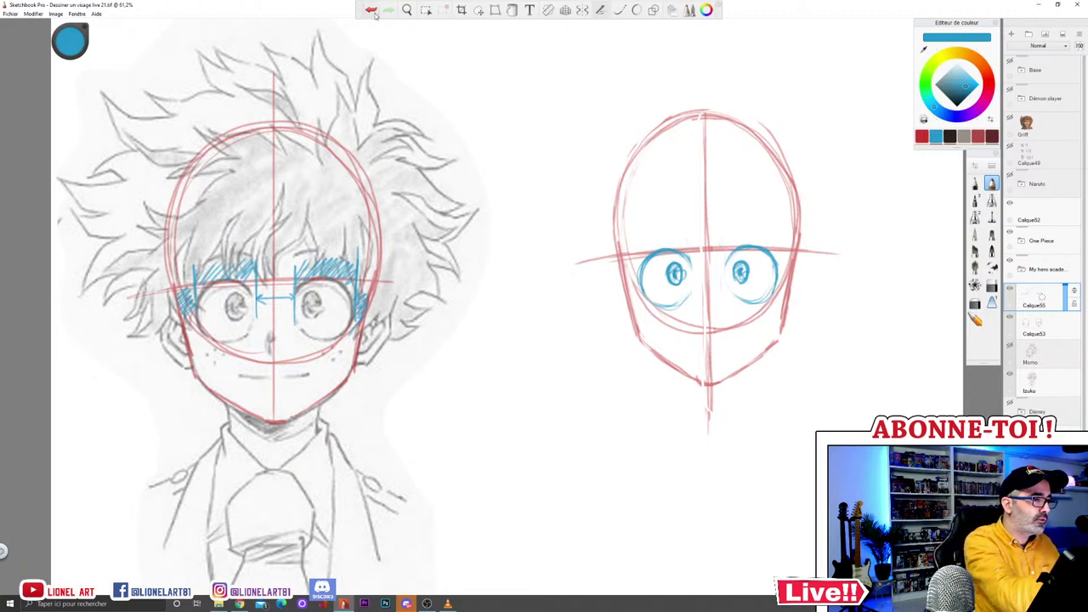
Step: Draw a horizontal blue guide beneath Izuku's eyes across the nose, and undo it
{"action": "double_click", "coordinate": [992, 185]}
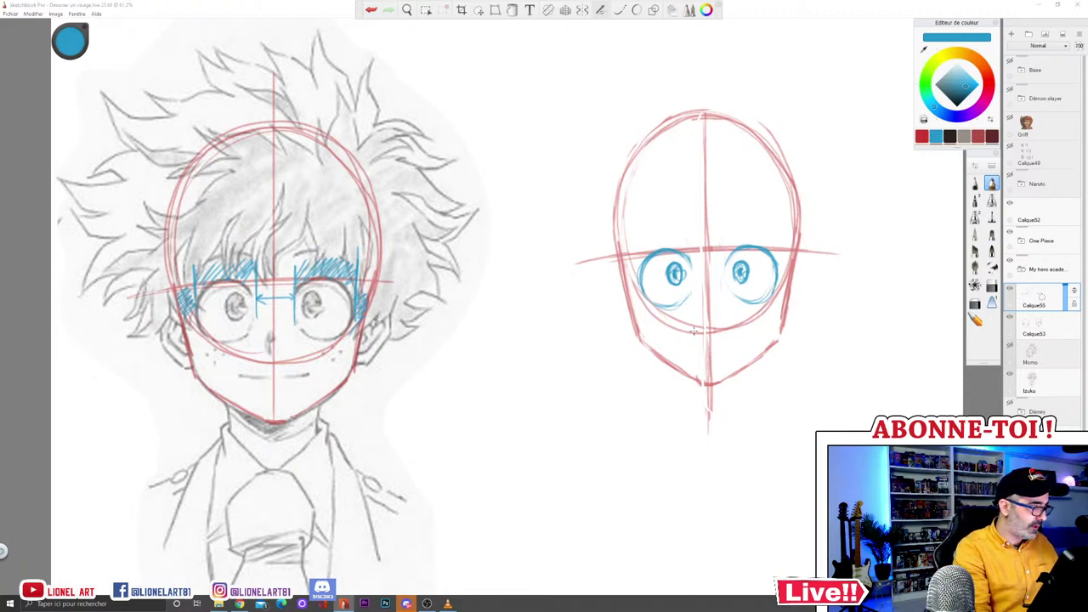
{"action": "left_click_drag", "start_coordinate": [245, 340], "coordinate": [316, 339]}
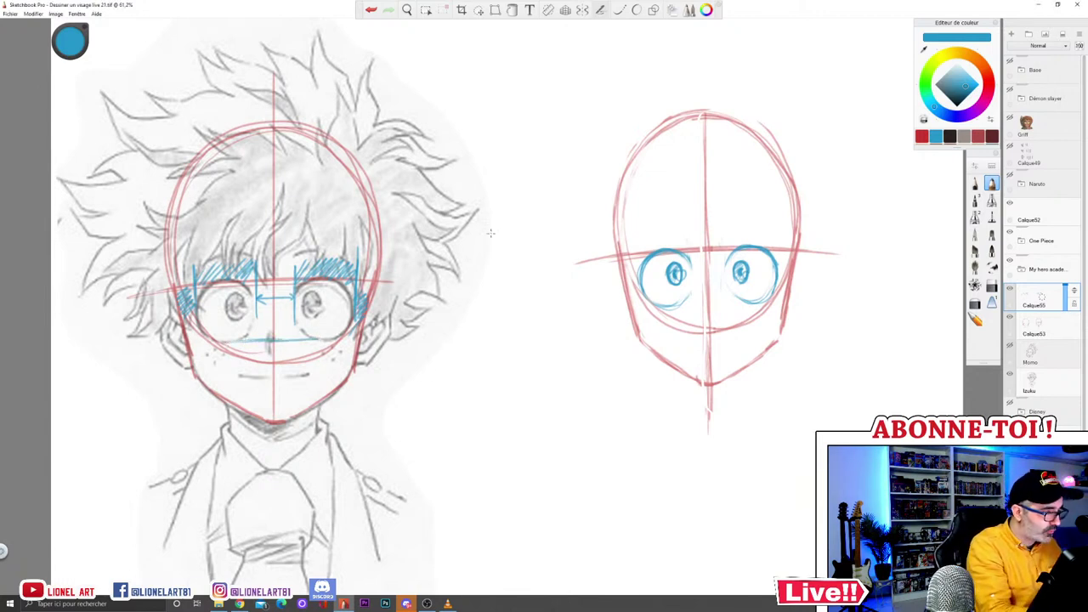
{"action": "left_click", "coordinate": [371, 10]}
{"action": "left_click", "coordinate": [371, 9]}
{"action": "left_click", "coordinate": [371, 10]}
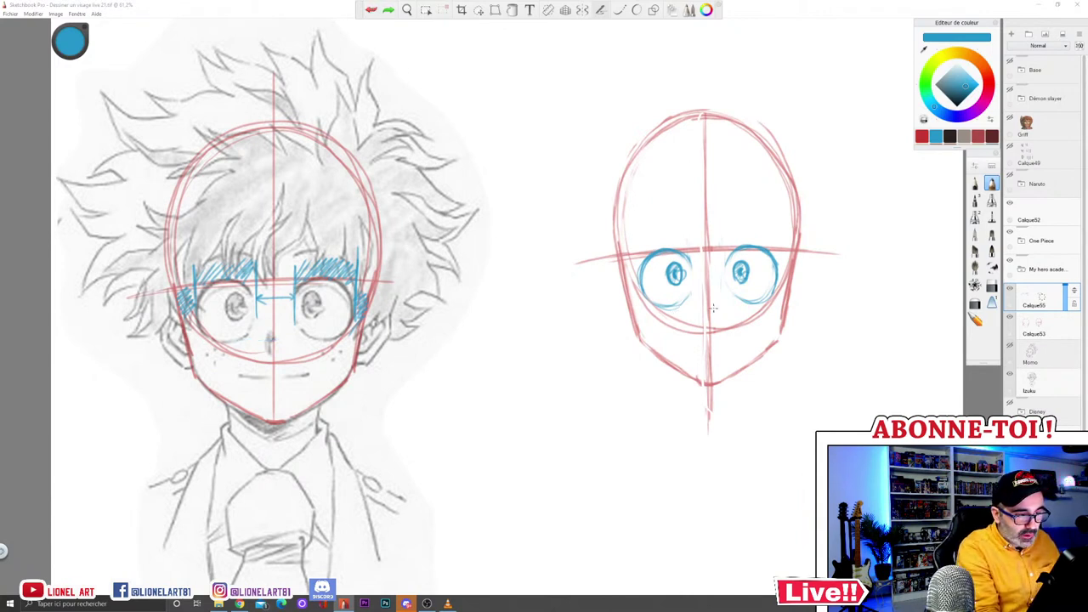
Step: Draw a small blue nose on the freehand face's centre line, just below the eyes
{"action": "mouse_move", "coordinate": [707, 311]}
{"action": "left_mouse_down"}
{"action": "mouse_move", "coordinate": [709, 299]}
{"action": "mouse_move", "coordinate": [706, 313]}
{"action": "left_mouse_up"}
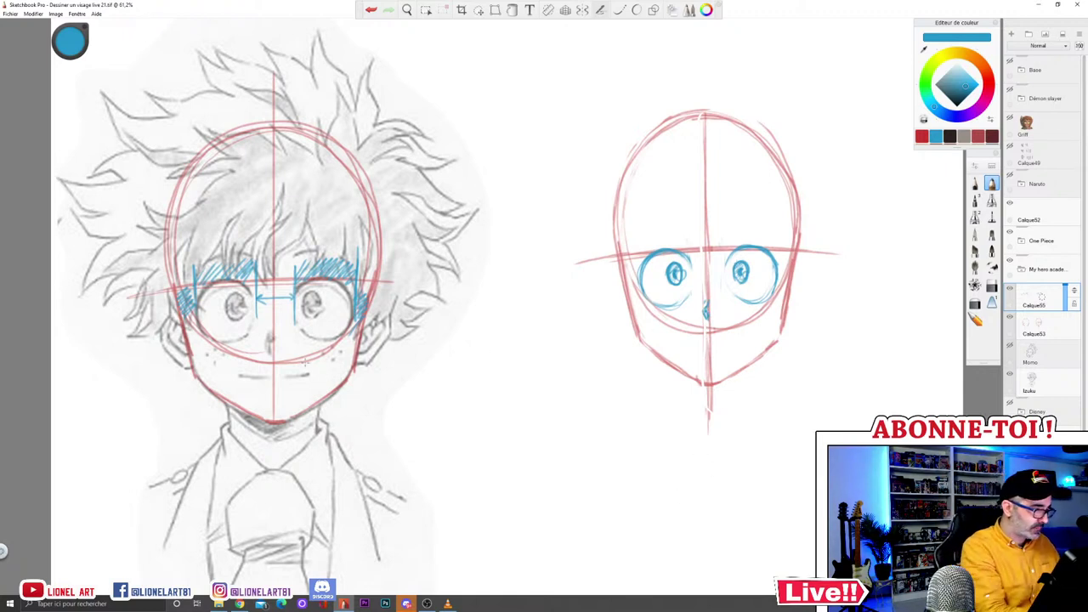
Step: Mark Izuku's lower-face levels at the mouth and chin with blue horizontals and a vertical spacing arrow, and undo these marks
{"action": "left_click_drag", "start_coordinate": [239, 375], "coordinate": [308, 374]}
{"action": "left_click_drag", "start_coordinate": [242, 421], "coordinate": [347, 417]}
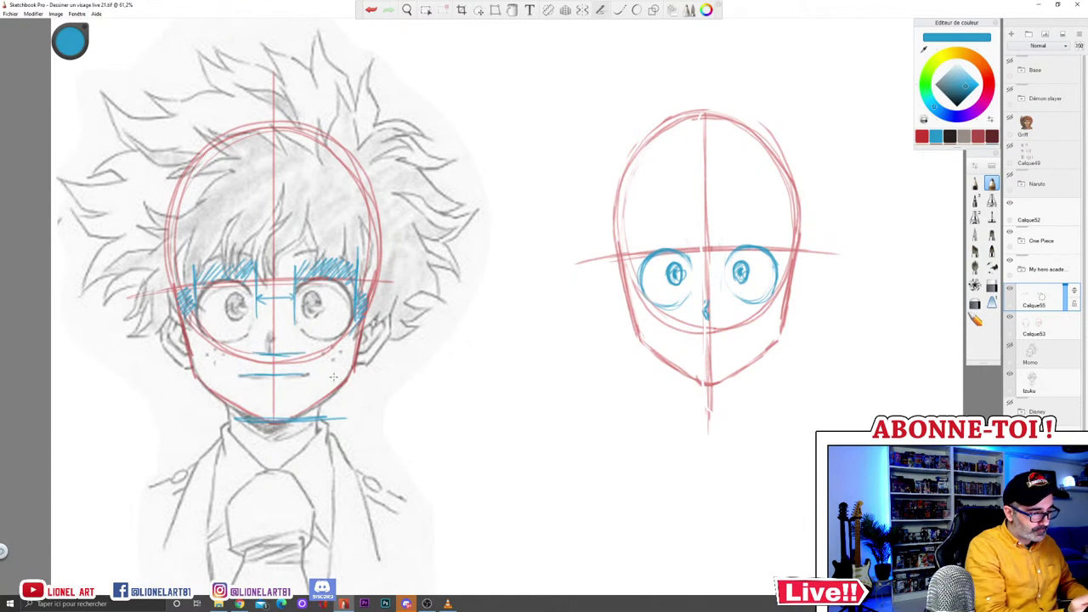
{"action": "left_click_drag", "start_coordinate": [290, 378], "coordinate": [290, 415]}
{"action": "left_click_drag", "start_coordinate": [297, 405], "coordinate": [290, 415]}
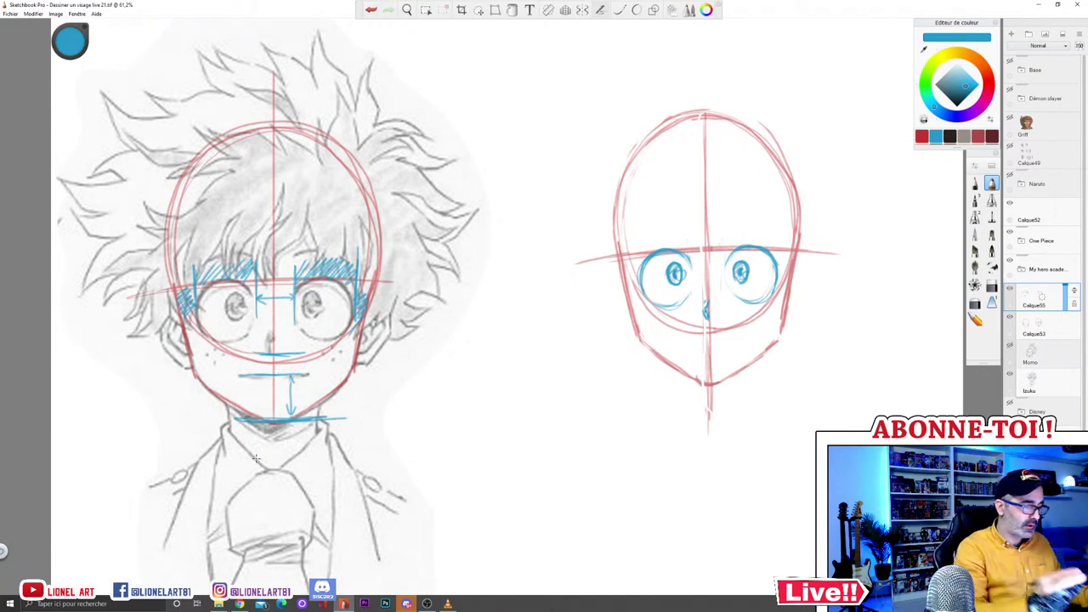
{"action": "left_click_drag", "start_coordinate": [290, 356], "coordinate": [300, 408]}
{"action": "key", "text": "ctrl+z"}
{"action": "key", "text": "ctrl+z"}
{"action": "key", "text": "ctrl+z"}
{"action": "key", "text": "ctrl+z"}
{"action": "key", "text": "ctrl+z"}
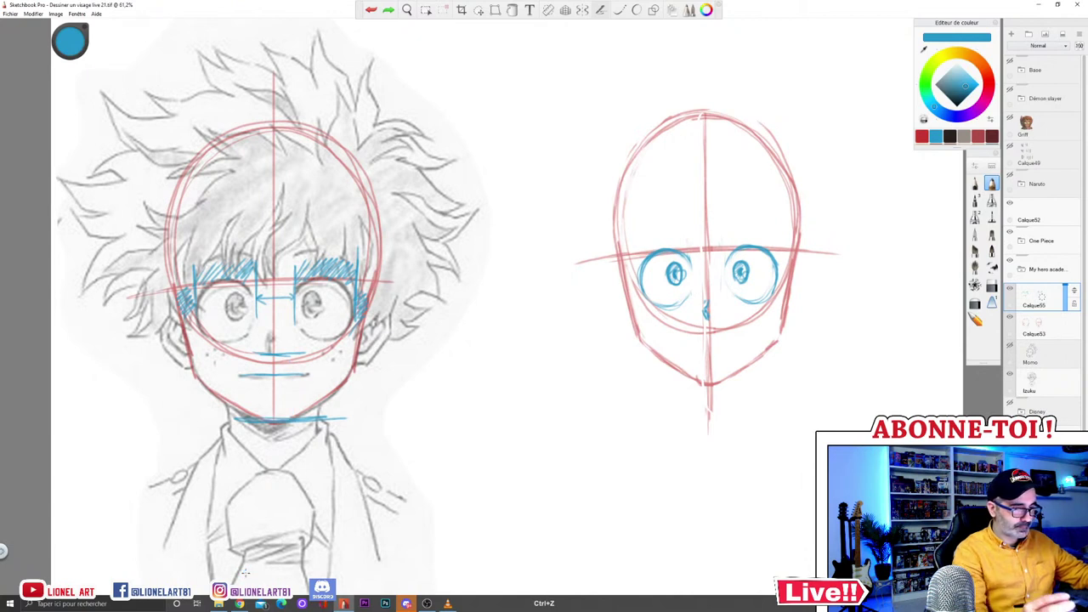
{"action": "key", "text": "ctrl+z"}
{"action": "key", "text": "ctrl+z"}
{"action": "key", "text": "ctrl+z"}
{"action": "key", "text": "ctrl+z"}
{"action": "key", "text": "ctrl+z"}
{"action": "key", "text": "ctrl+z"}
{"action": "key", "text": "ctrl+z"}
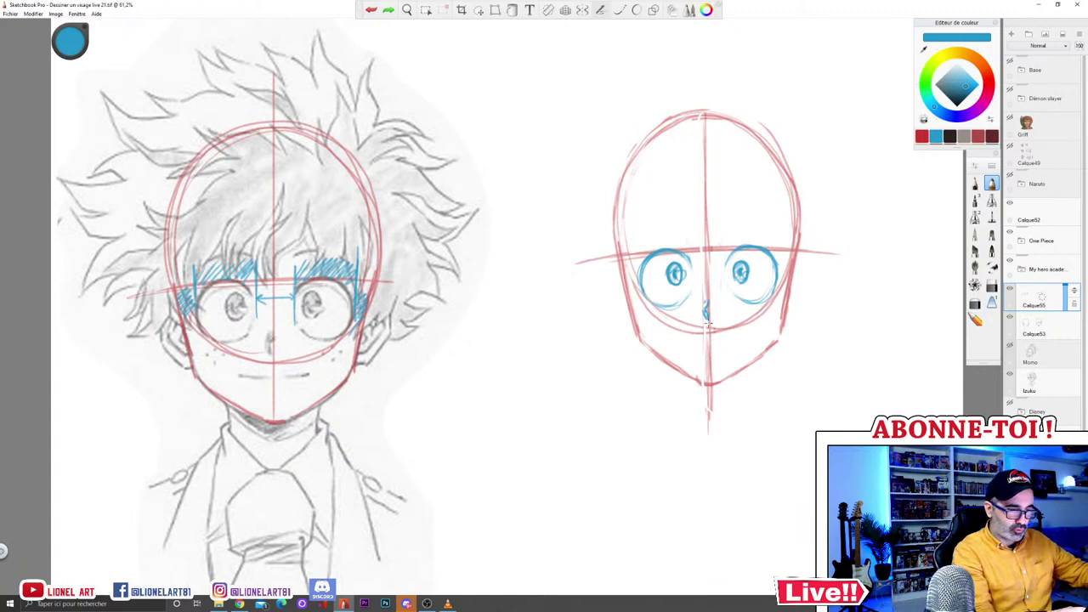
Step: Reinforce the freehand face's nose and chin tip in blue and sketch a light horizontal mouth line between them
{"action": "left_click_drag", "start_coordinate": [707, 321], "coordinate": [706, 314]}
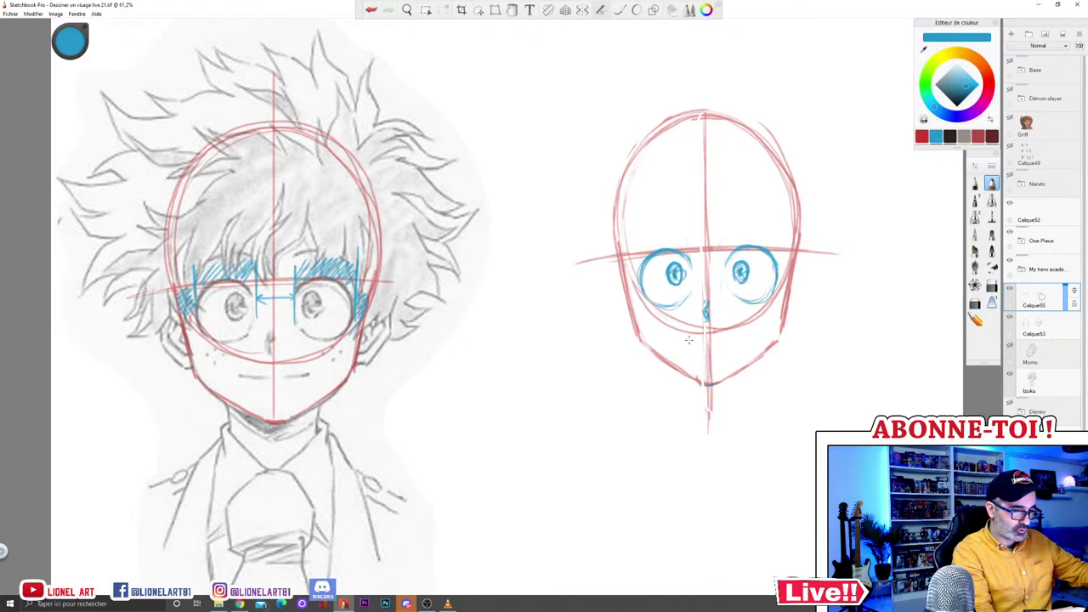
{"action": "left_click_drag", "start_coordinate": [730, 336], "coordinate": [684, 337]}
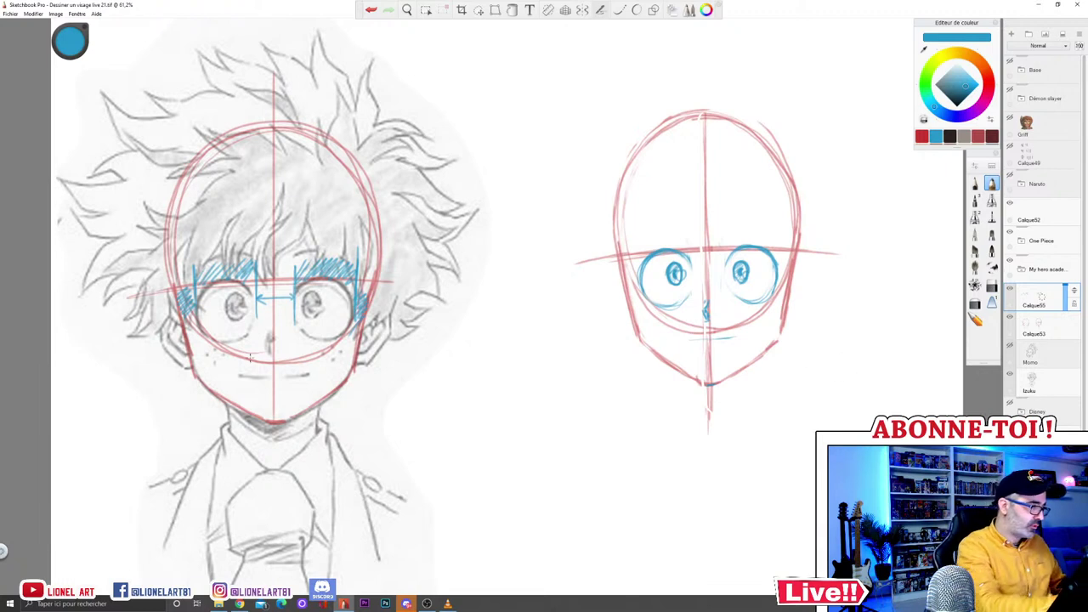
Step: Draw blue vertical guides down from Izuku's pupils to gauge the mouth's width, and darken the freehand mouth line to match
{"action": "left_click_drag", "start_coordinate": [236, 347], "coordinate": [236, 308]}
{"action": "left_click_drag", "start_coordinate": [311, 354], "coordinate": [311, 312]}
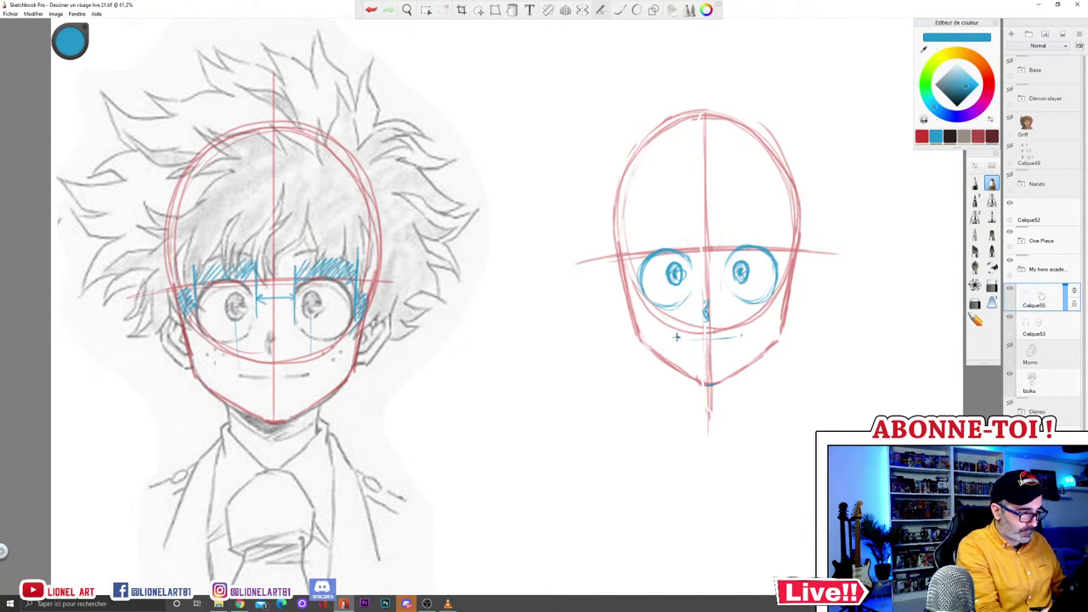
{"action": "mouse_move", "coordinate": [678, 336]}
{"action": "left_mouse_down"}
{"action": "mouse_move", "coordinate": [742, 335]}
{"action": "mouse_move", "coordinate": [721, 338]}
{"action": "left_mouse_up"}
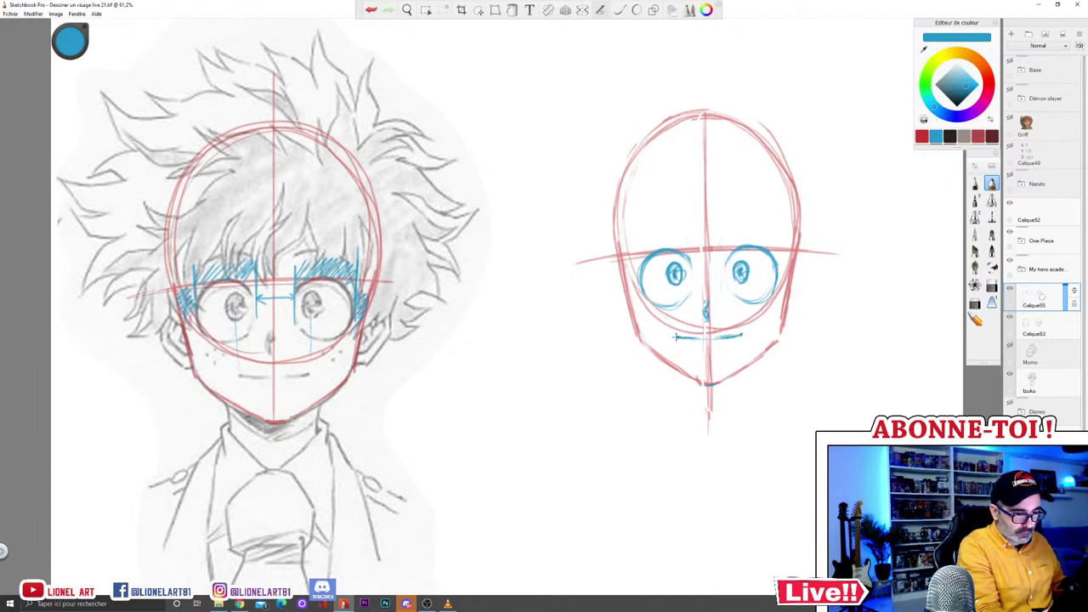
Step: Outline the freehand face's cheeks and jaw in blue over the red construction and draw two arched eyebrows above the eyes
{"action": "key", "text": "e"}
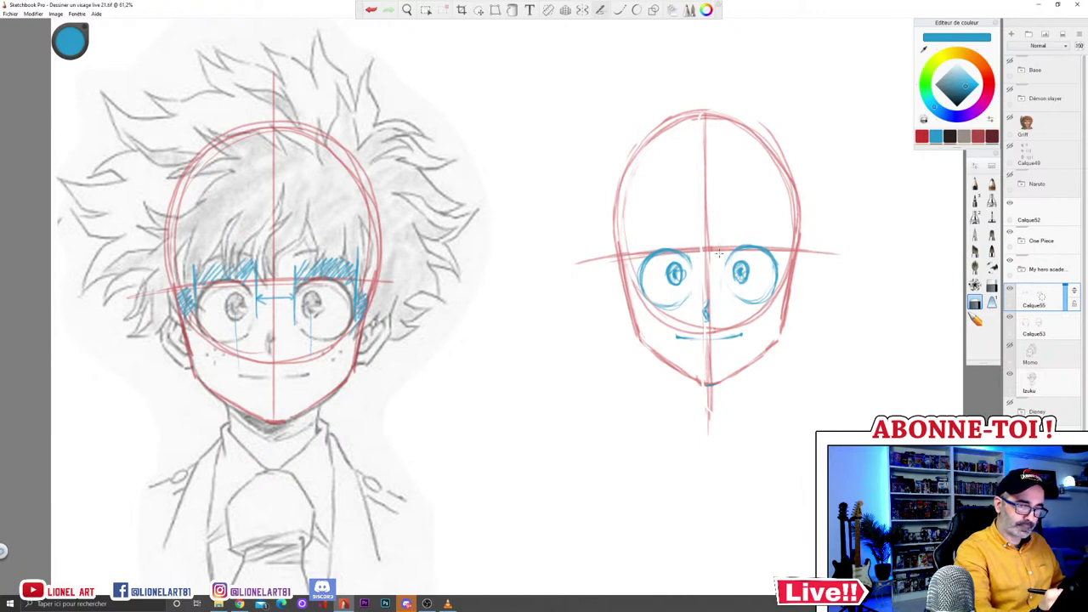
{"action": "left_click", "coordinate": [991, 183]}
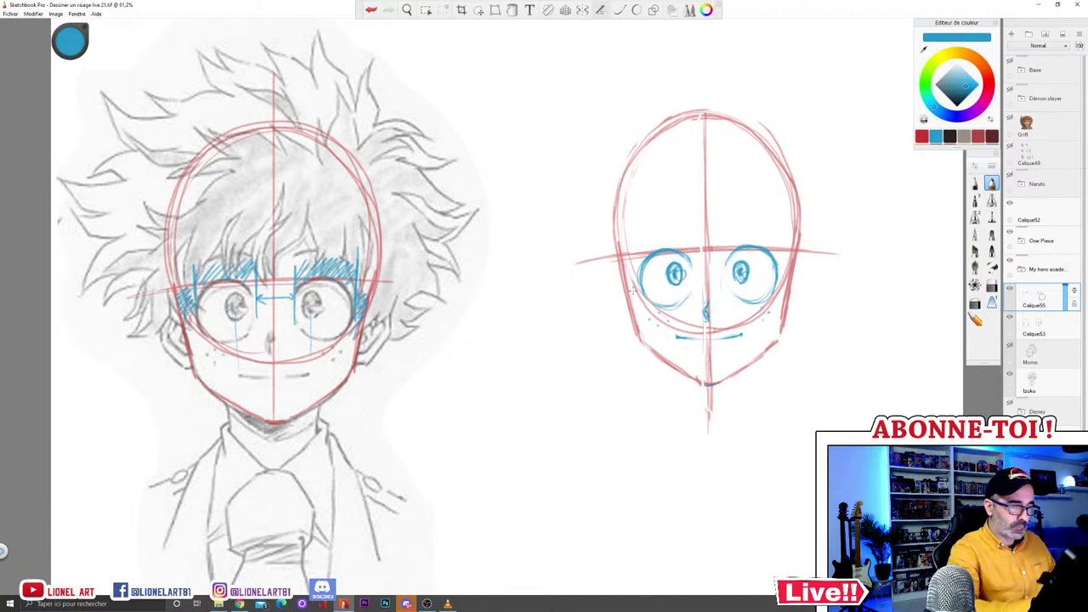
{"action": "left_click_drag", "start_coordinate": [623, 281], "coordinate": [642, 338]}
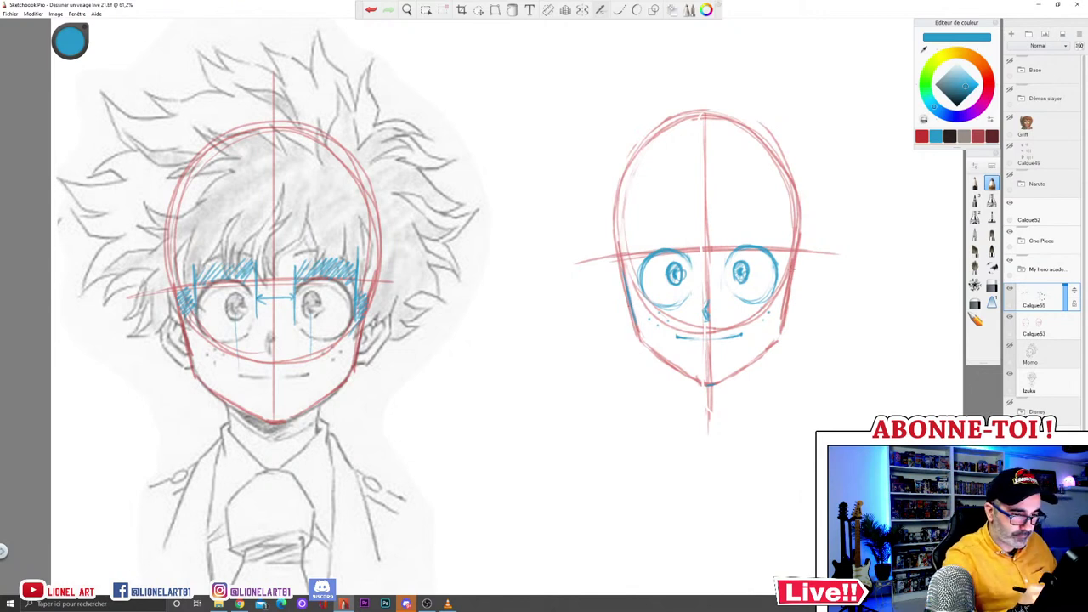
{"action": "left_click_drag", "start_coordinate": [791, 267], "coordinate": [777, 338]}
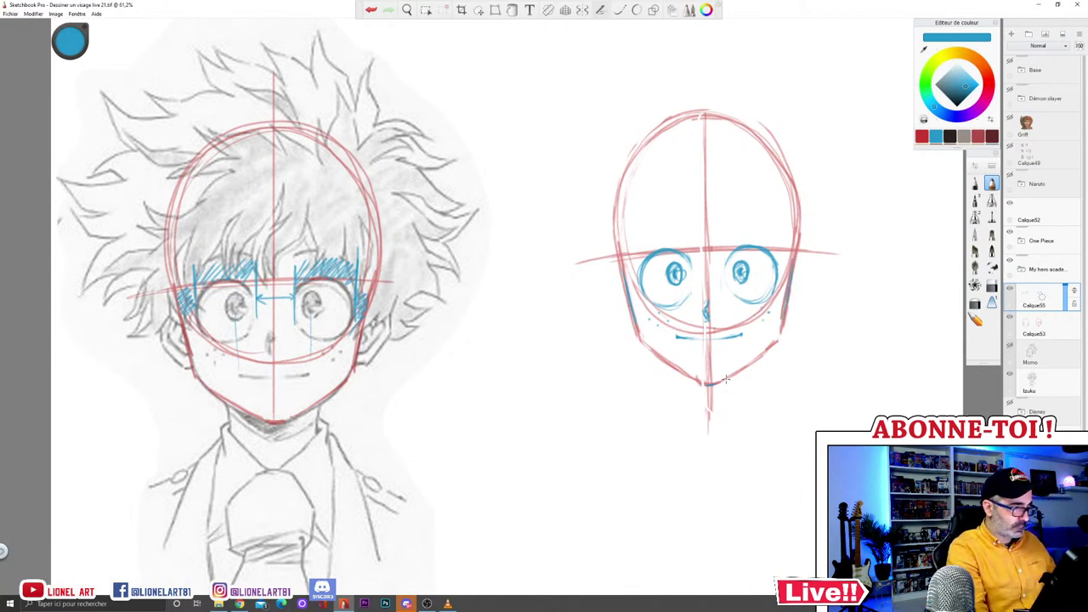
{"action": "mouse_move", "coordinate": [701, 380]}
{"action": "left_mouse_down"}
{"action": "mouse_move", "coordinate": [719, 382]}
{"action": "mouse_move", "coordinate": [768, 348]}
{"action": "left_mouse_up"}
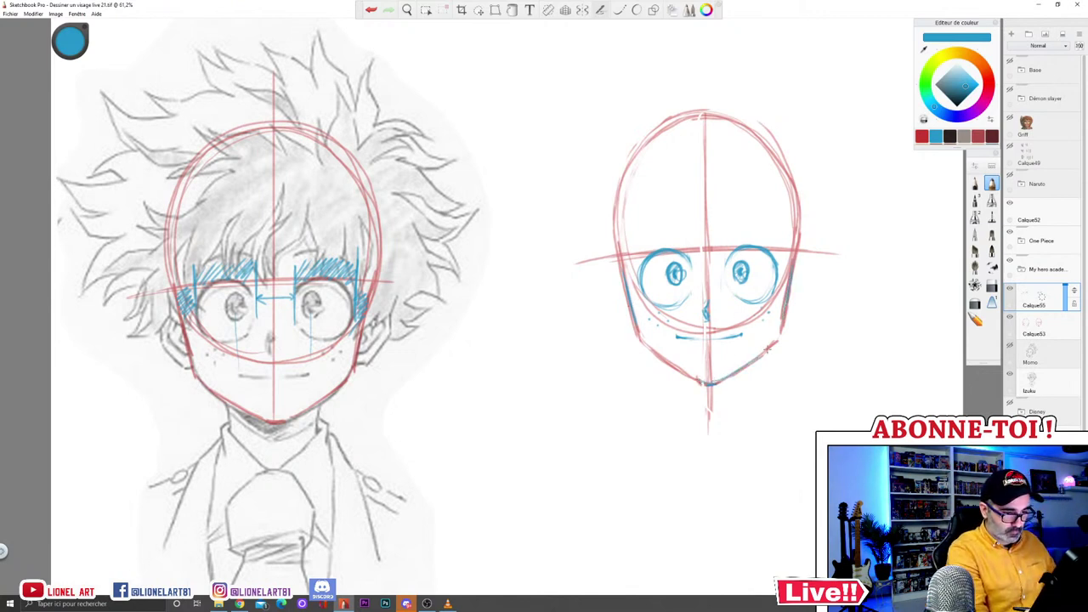
{"action": "mouse_move", "coordinate": [640, 327]}
{"action": "left_mouse_down"}
{"action": "mouse_move", "coordinate": [639, 338]}
{"action": "mouse_move", "coordinate": [690, 374]}
{"action": "left_mouse_up"}
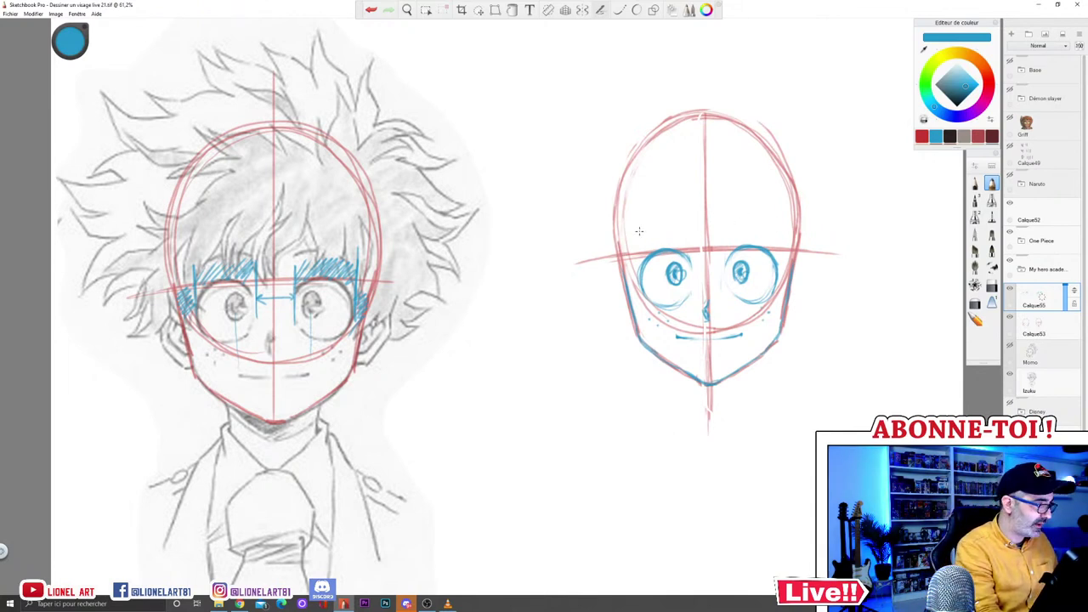
{"action": "mouse_move", "coordinate": [646, 229]}
{"action": "left_mouse_down"}
{"action": "mouse_move", "coordinate": [691, 226]}
{"action": "mouse_move", "coordinate": [634, 230]}
{"action": "left_mouse_up"}
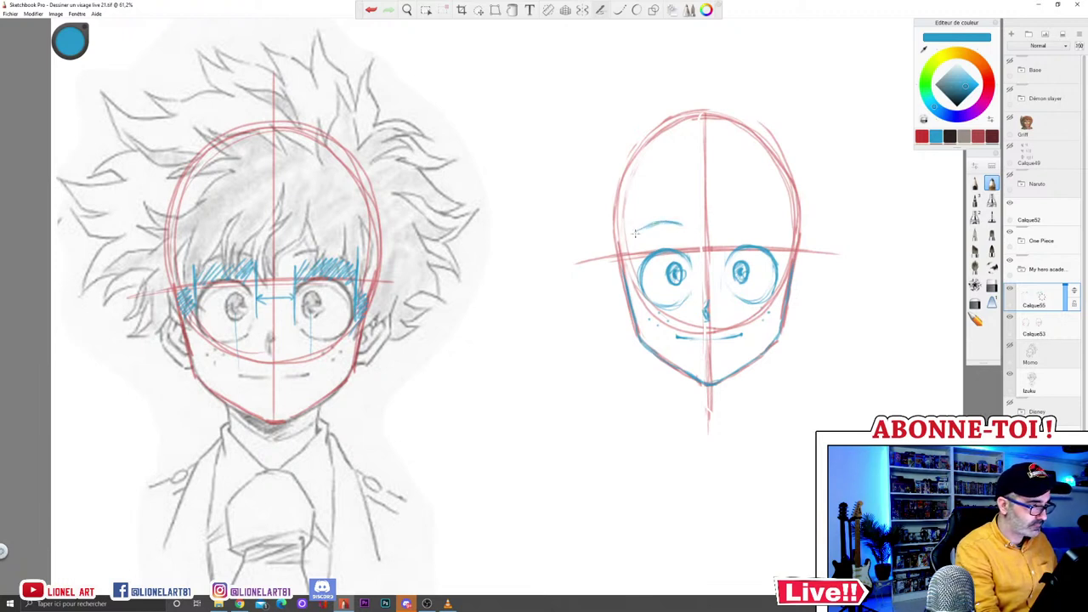
{"action": "mouse_move", "coordinate": [731, 227]}
{"action": "left_mouse_down"}
{"action": "mouse_move", "coordinate": [755, 219]}
{"action": "mouse_move", "coordinate": [778, 231]}
{"action": "left_mouse_up"}
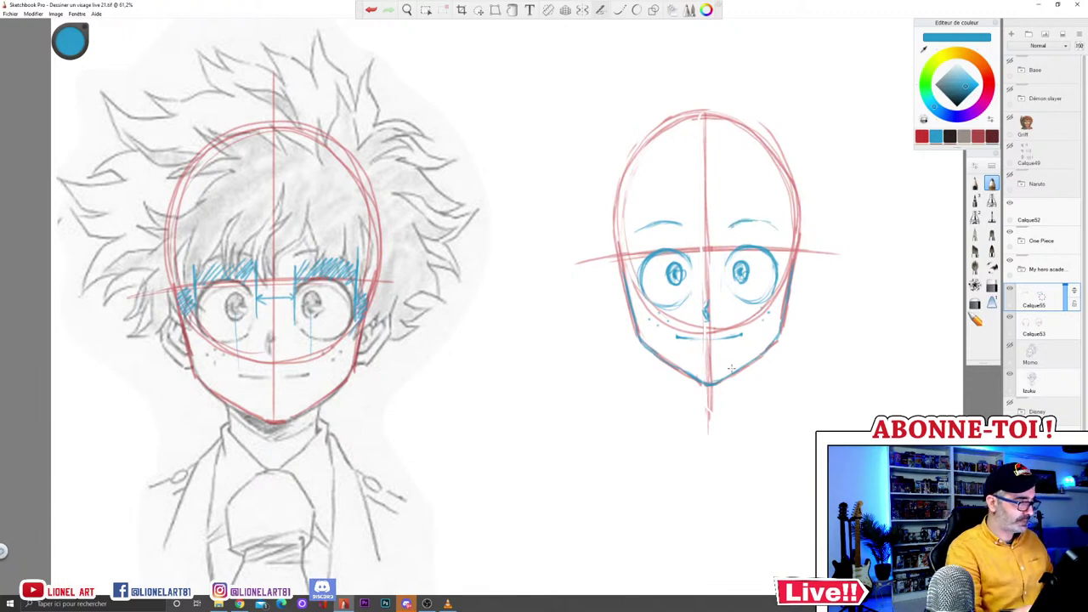
Step: Hide the red construction layer to check the blue facial features on their own, and show it again
{"action": "key", "text": "space"}
{"action": "left_click_drag", "start_coordinate": [768, 357], "coordinate": [784, 374]}
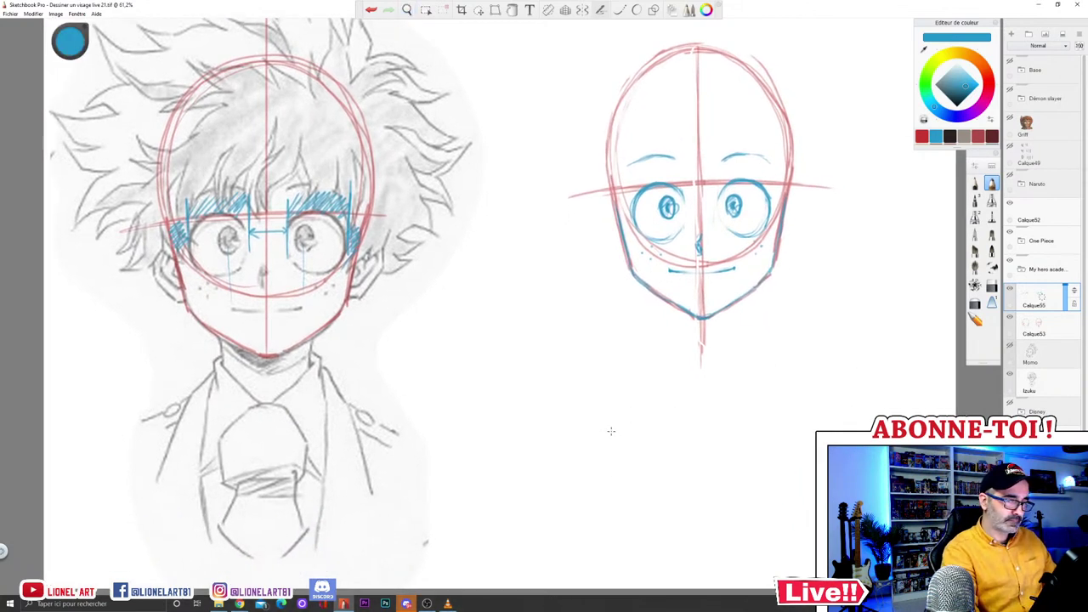
{"action": "left_click", "coordinate": [1010, 318]}
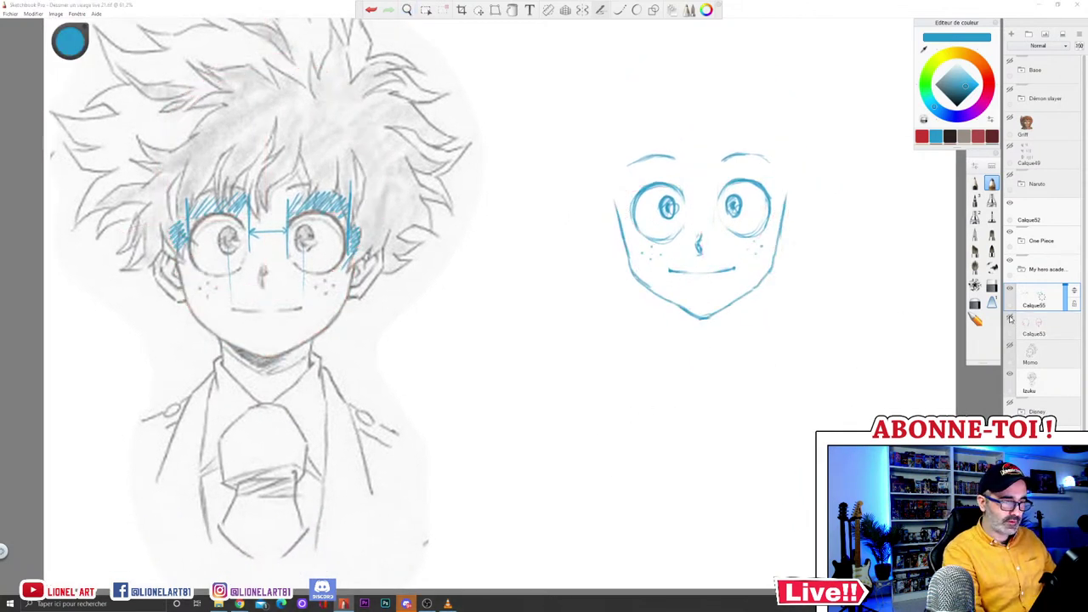
{"action": "left_click", "coordinate": [1010, 318]}
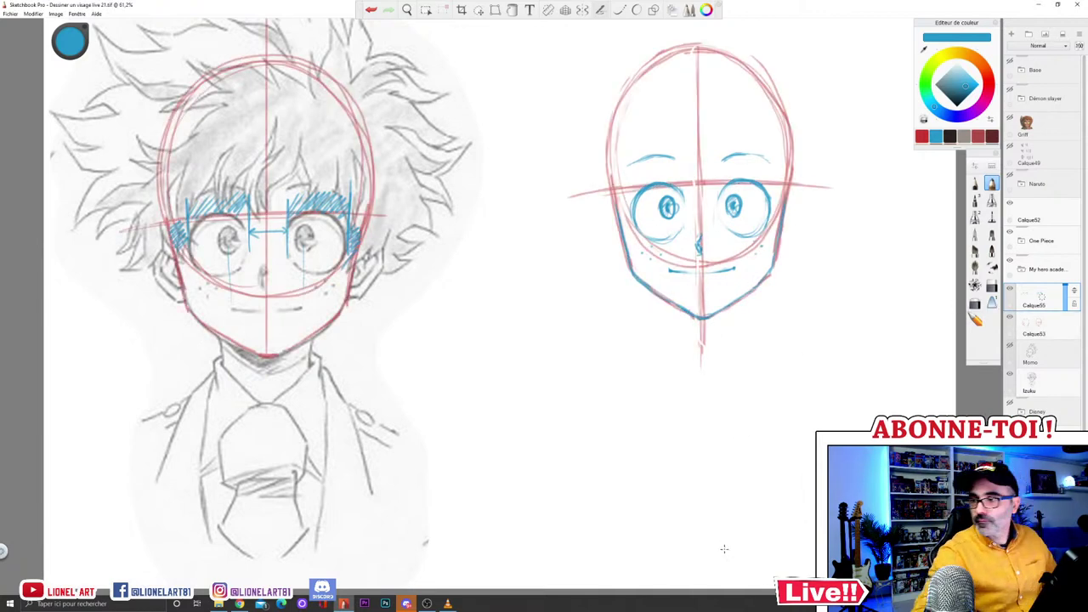
Step: Mark the upper curves of both of Izuku's ears in blue on the portrait, starting near the eye line
{"action": "key", "text": "space"}
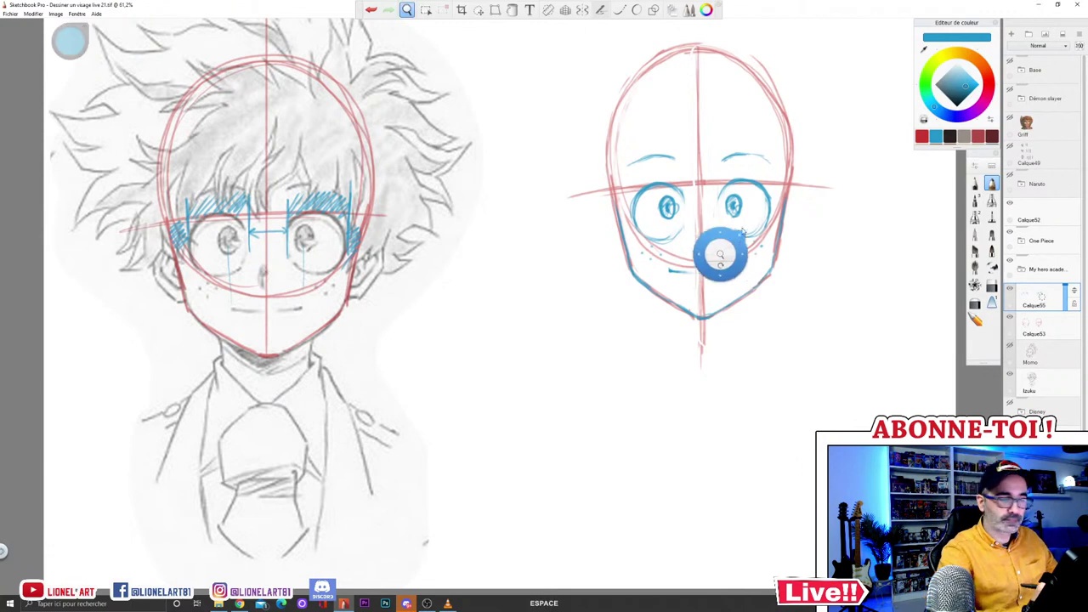
{"action": "left_click_drag", "start_coordinate": [726, 216], "coordinate": [771, 251]}
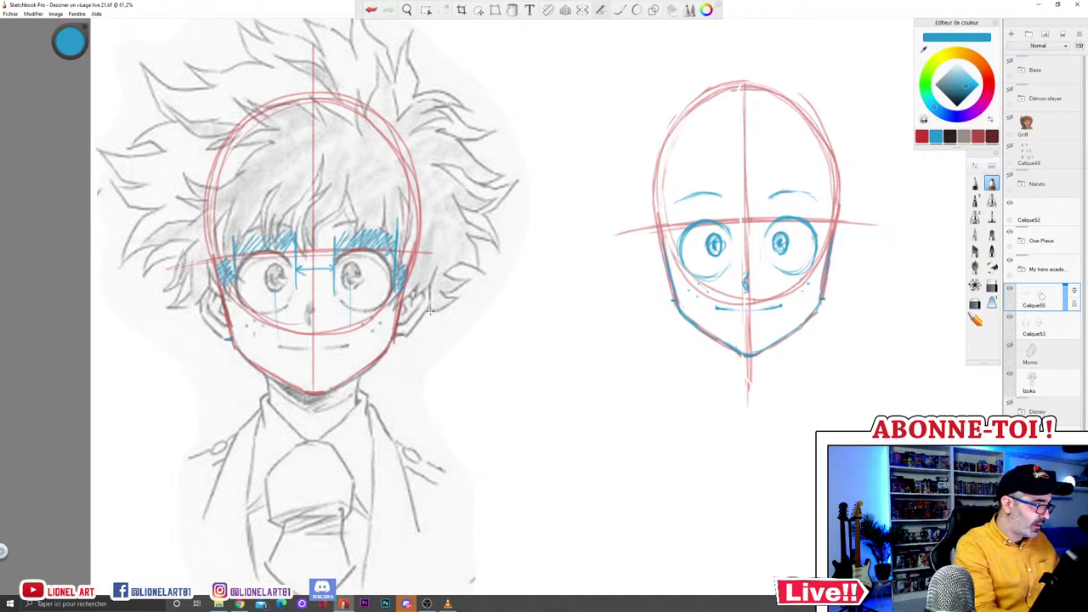
{"action": "mouse_move", "coordinate": [200, 299]}
{"action": "left_mouse_down"}
{"action": "mouse_move", "coordinate": [206, 264]}
{"action": "mouse_move", "coordinate": [201, 272]}
{"action": "left_mouse_up"}
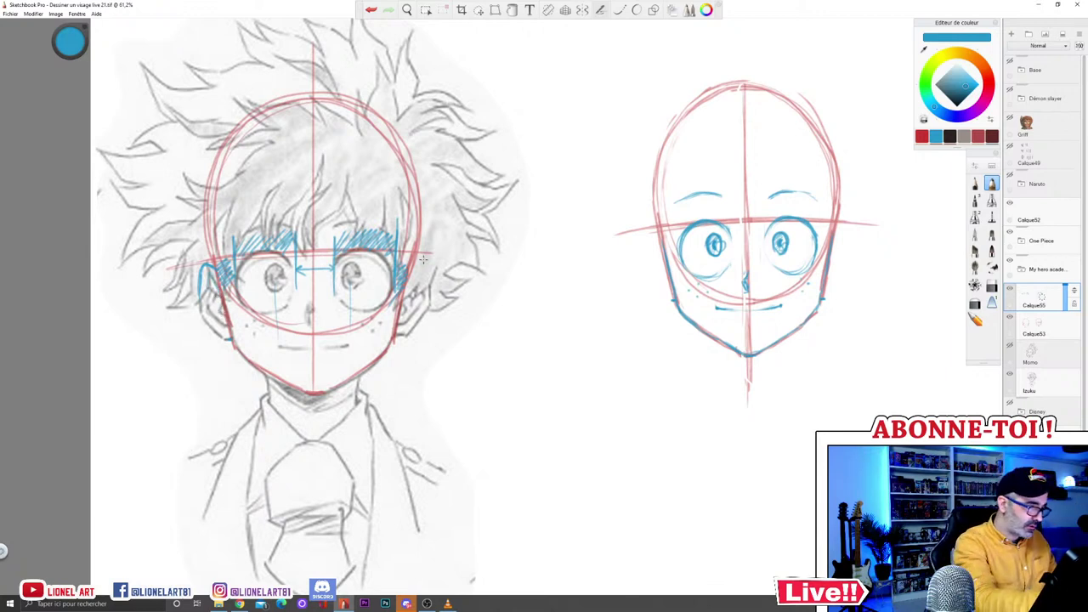
{"action": "left_click_drag", "start_coordinate": [422, 259], "coordinate": [430, 294]}
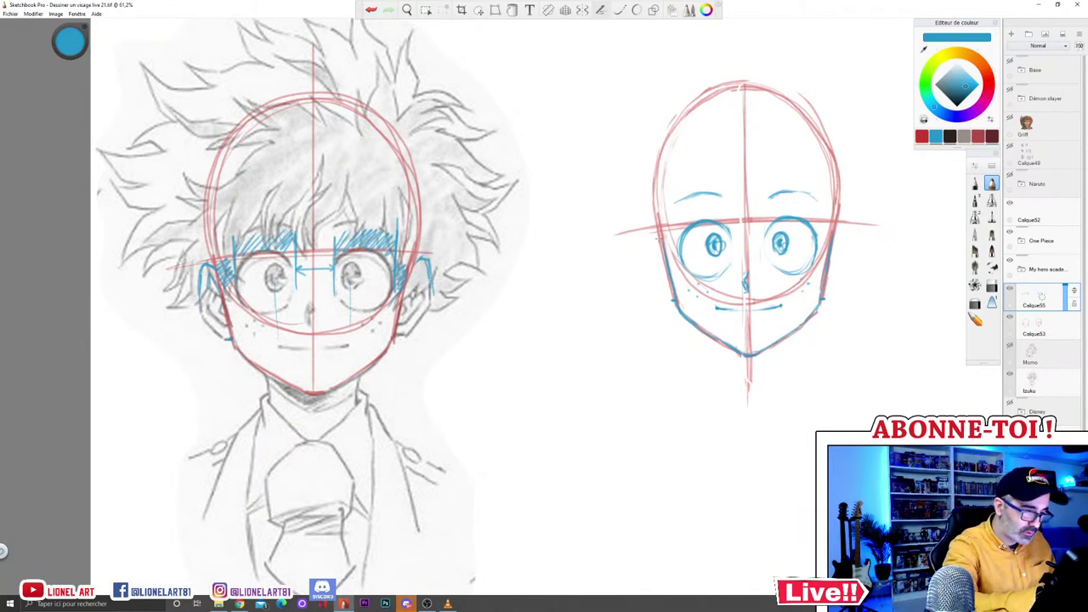
Step: Sketch light blue ear outlines on both sides of the freehand head, from the eye line down to the jaw corners
{"action": "mouse_move", "coordinate": [644, 231]}
{"action": "left_mouse_down"}
{"action": "mouse_move", "coordinate": [643, 277]}
{"action": "mouse_move", "coordinate": [671, 301]}
{"action": "left_mouse_up"}
{"action": "left_click_drag", "start_coordinate": [836, 237], "coordinate": [849, 227]}
{"action": "left_click_drag", "start_coordinate": [825, 299], "coordinate": [838, 286]}
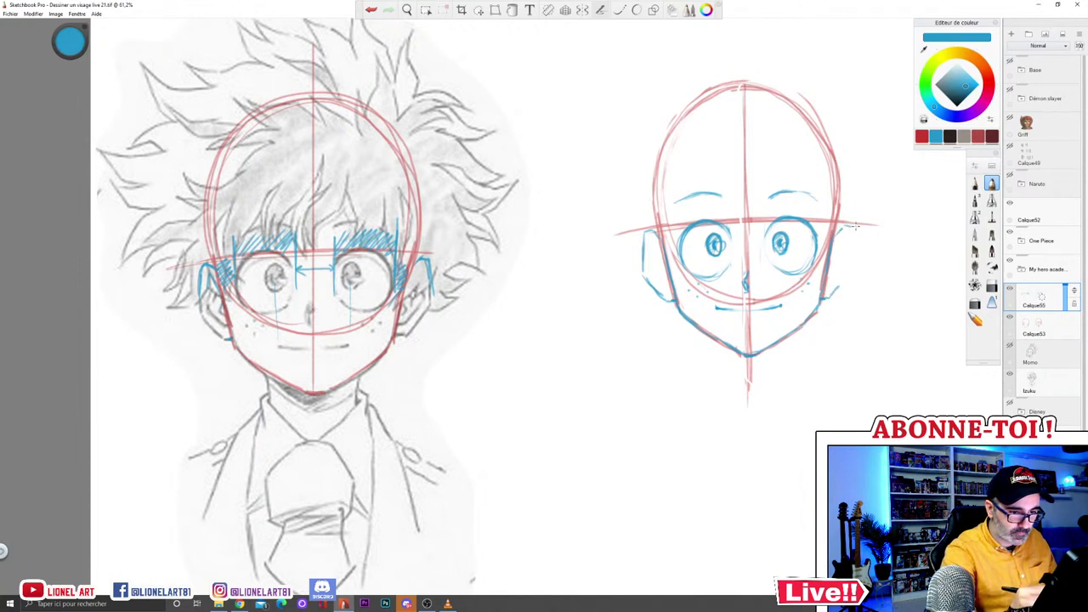
{"action": "left_click_drag", "start_coordinate": [852, 228], "coordinate": [851, 261]}
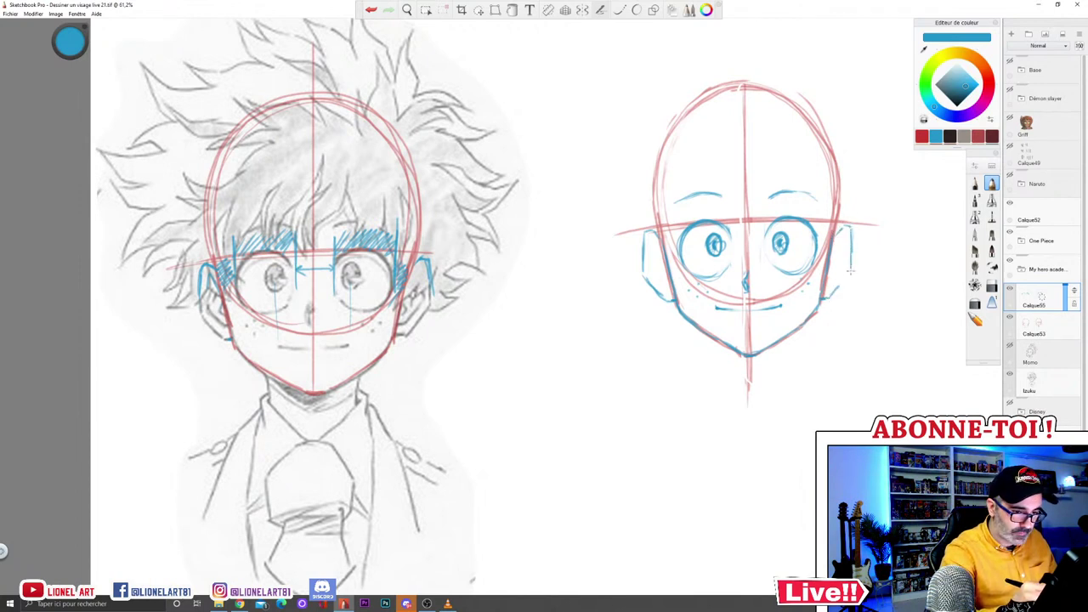
Step: Extend the blue ear tracing on Izuku's portrait and darken the freehand ears, adding their inner folds
{"action": "mouse_move", "coordinate": [415, 264]}
{"action": "left_mouse_down"}
{"action": "mouse_move", "coordinate": [426, 258]}
{"action": "mouse_move", "coordinate": [430, 310]}
{"action": "mouse_move", "coordinate": [399, 336]}
{"action": "left_mouse_up"}
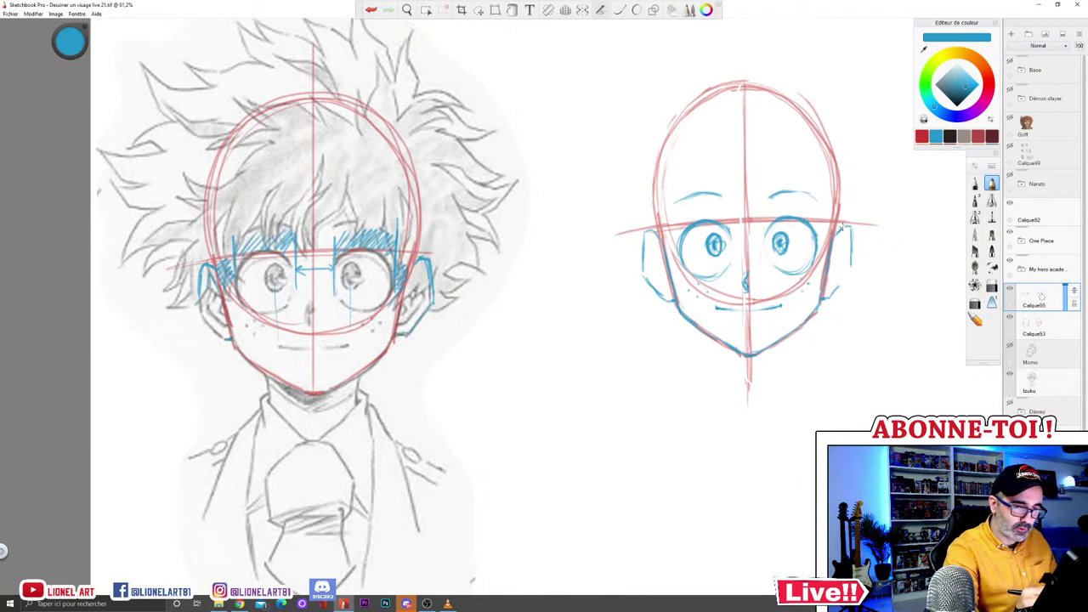
{"action": "mouse_move", "coordinate": [850, 225]}
{"action": "left_mouse_down"}
{"action": "mouse_move", "coordinate": [855, 266]}
{"action": "mouse_move", "coordinate": [824, 296]}
{"action": "left_mouse_up"}
{"action": "mouse_move", "coordinate": [655, 224]}
{"action": "left_mouse_down"}
{"action": "mouse_move", "coordinate": [643, 270]}
{"action": "mouse_move", "coordinate": [668, 304]}
{"action": "left_mouse_up"}
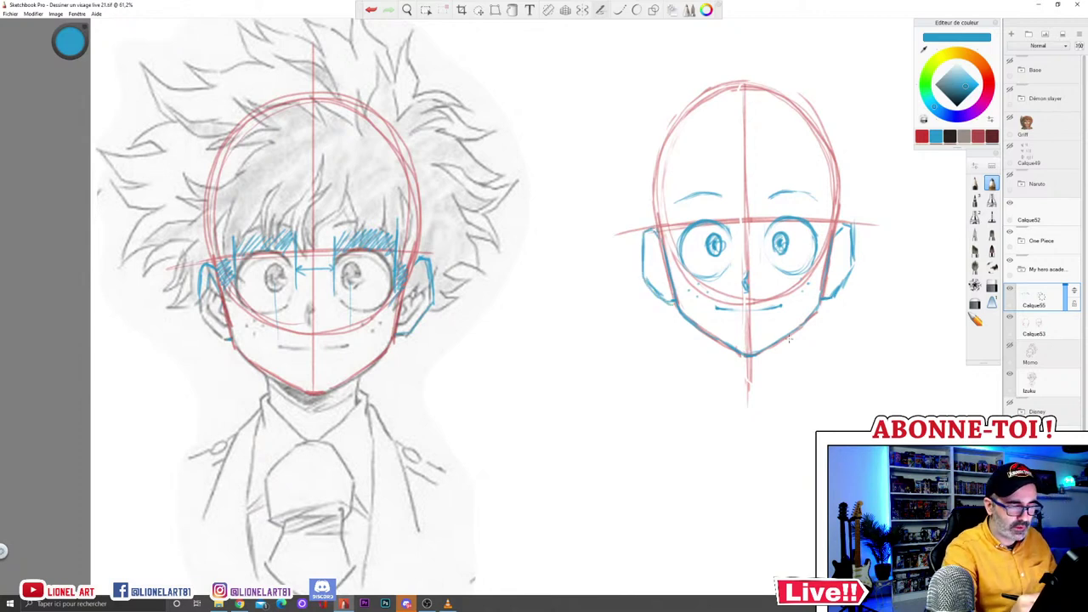
{"action": "mouse_move", "coordinate": [643, 231]}
{"action": "left_mouse_down"}
{"action": "mouse_move", "coordinate": [642, 270]}
{"action": "mouse_move", "coordinate": [658, 294]}
{"action": "left_mouse_up"}
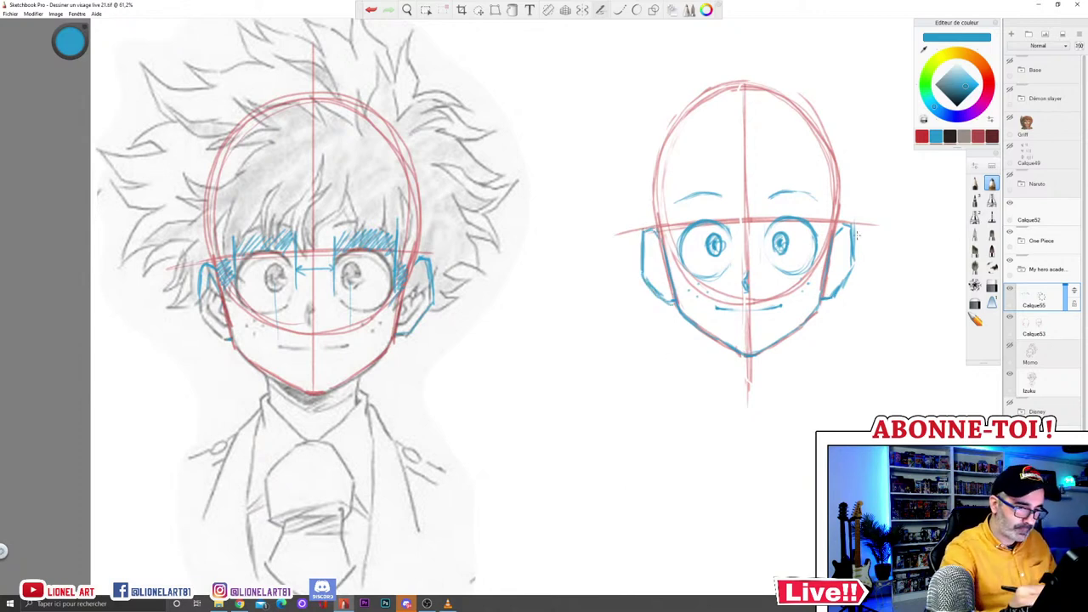
{"action": "left_click_drag", "start_coordinate": [854, 245], "coordinate": [851, 269]}
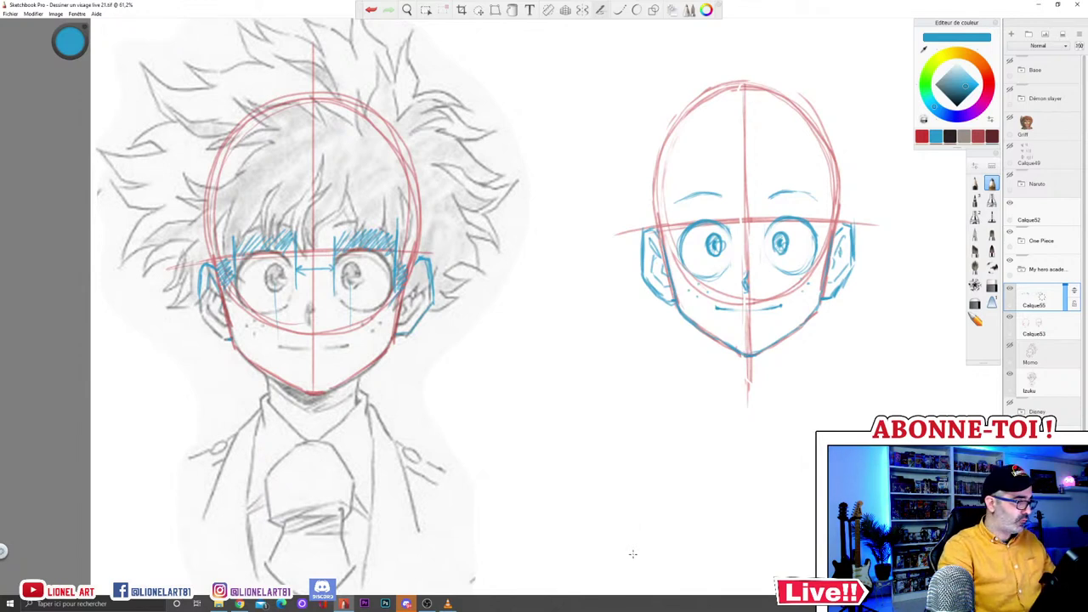
{"action": "left_click_drag", "start_coordinate": [202, 265], "coordinate": [197, 298]}
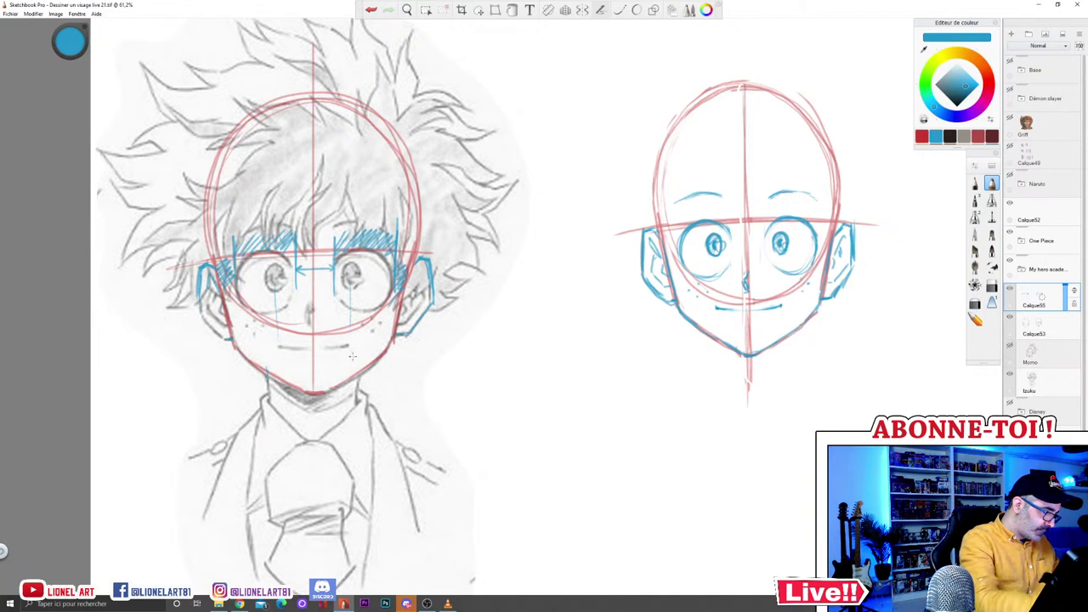
Step: Draw blue vertical guides between Izuku's eyes and neck edges, and add matching neck sides below the freehand jaw
{"action": "left_click_drag", "start_coordinate": [266, 361], "coordinate": [266, 279]}
{"action": "mouse_move", "coordinate": [363, 270]}
{"action": "left_mouse_down"}
{"action": "mouse_move", "coordinate": [361, 374]}
{"action": "mouse_move", "coordinate": [359, 273]}
{"action": "left_mouse_up"}
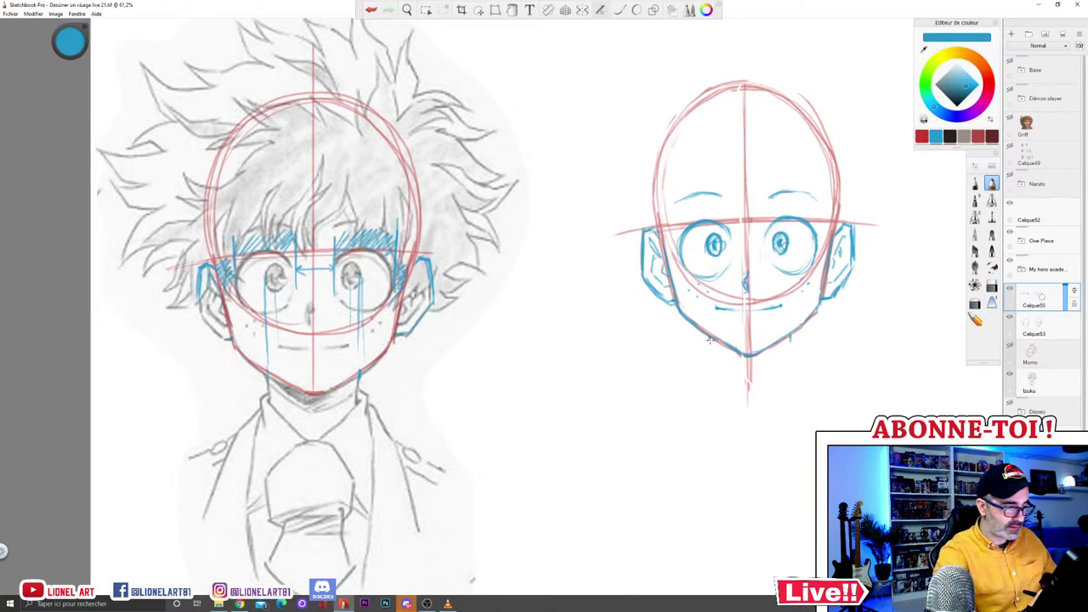
{"action": "left_click_drag", "start_coordinate": [712, 340], "coordinate": [712, 374]}
{"action": "left_click_drag", "start_coordinate": [790, 335], "coordinate": [791, 374]}
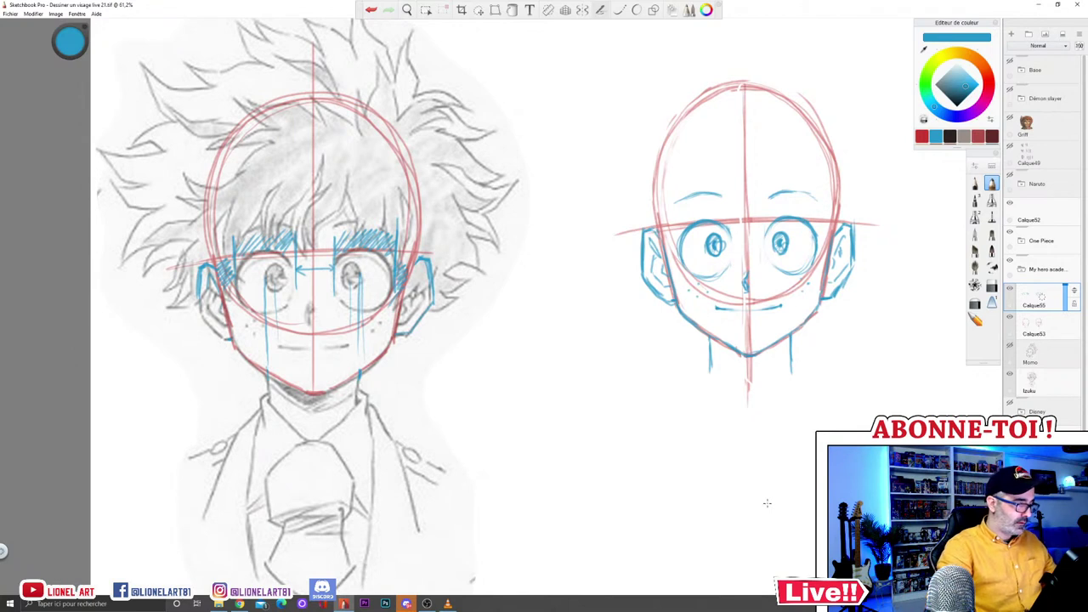
Step: Trace Izuku's two sloping shoulder lines in blue and join their upper ends with a horizontal line across the neck
{"action": "left_click_drag", "start_coordinate": [192, 457], "coordinate": [264, 407]}
{"action": "left_click_drag", "start_coordinate": [362, 401], "coordinate": [421, 458]}
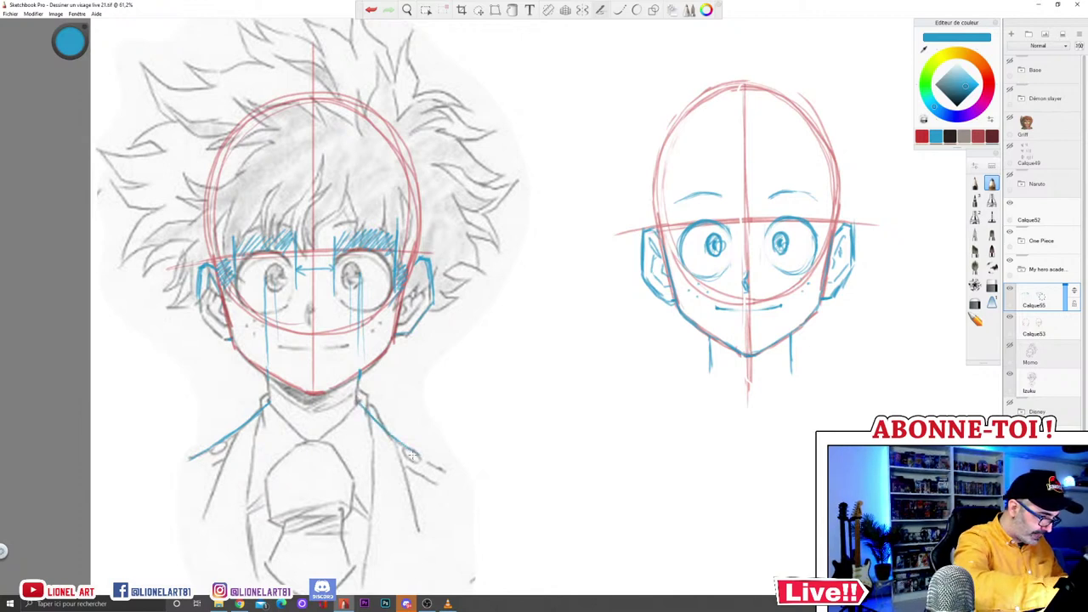
{"action": "left_click_drag", "start_coordinate": [362, 408], "coordinate": [419, 454]}
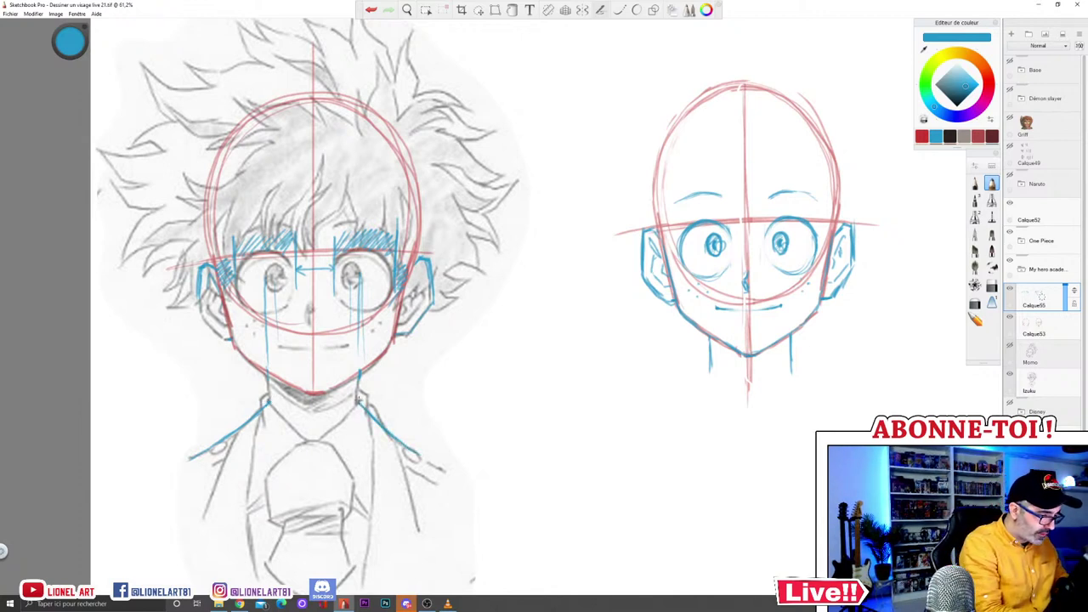
{"action": "left_click_drag", "start_coordinate": [273, 403], "coordinate": [355, 400]}
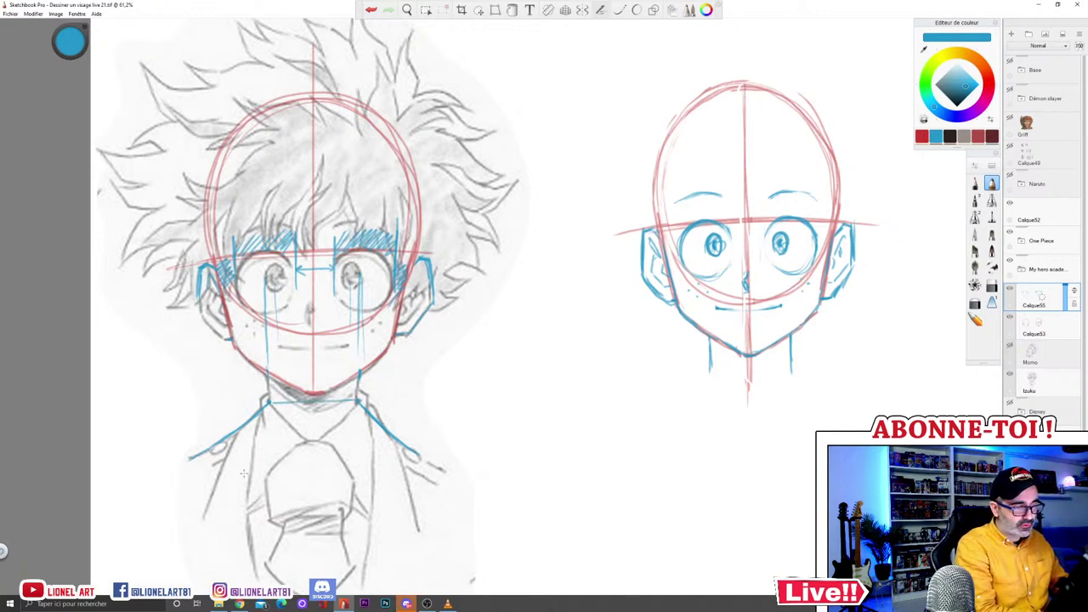
Step: Draw a light horizontal line across the freehand neck just below the chin and sketch both shoulders sloping down from its ends
{"action": "left_click_drag", "start_coordinate": [714, 363], "coordinate": [772, 363]}
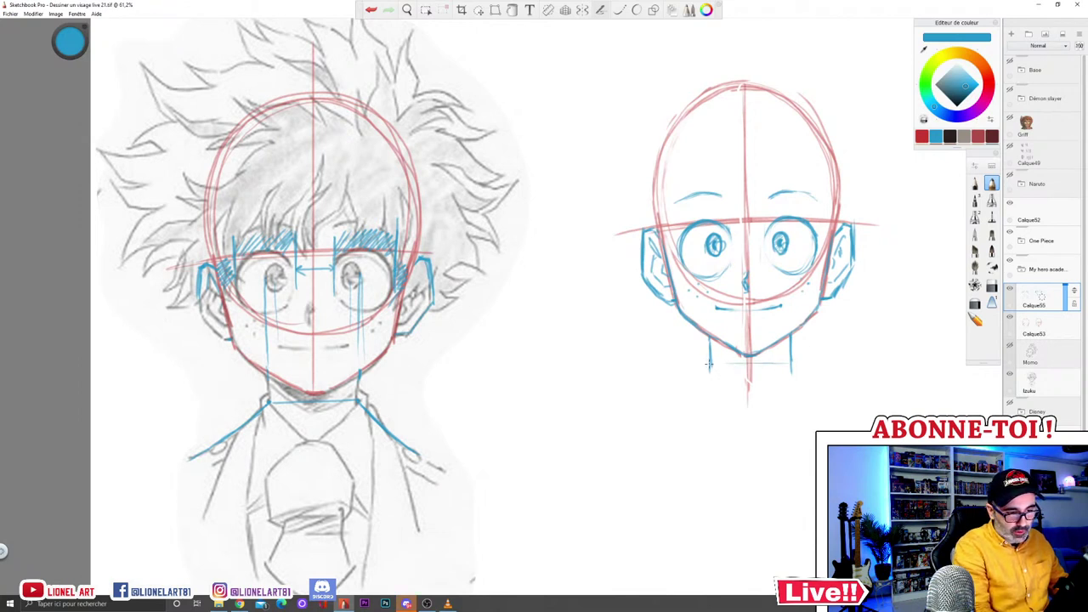
{"action": "mouse_move", "coordinate": [690, 385]}
{"action": "left_mouse_down"}
{"action": "mouse_move", "coordinate": [702, 371]}
{"action": "mouse_move", "coordinate": [654, 417]}
{"action": "left_mouse_up"}
{"action": "left_click_drag", "start_coordinate": [713, 361], "coordinate": [635, 422]}
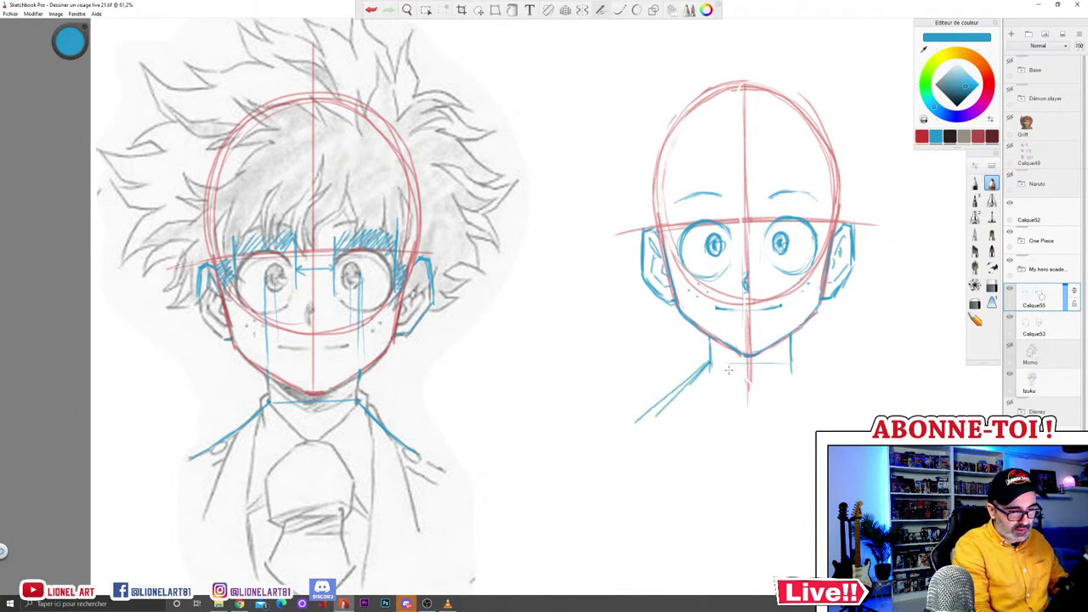
{"action": "left_click_drag", "start_coordinate": [793, 363], "coordinate": [867, 418]}
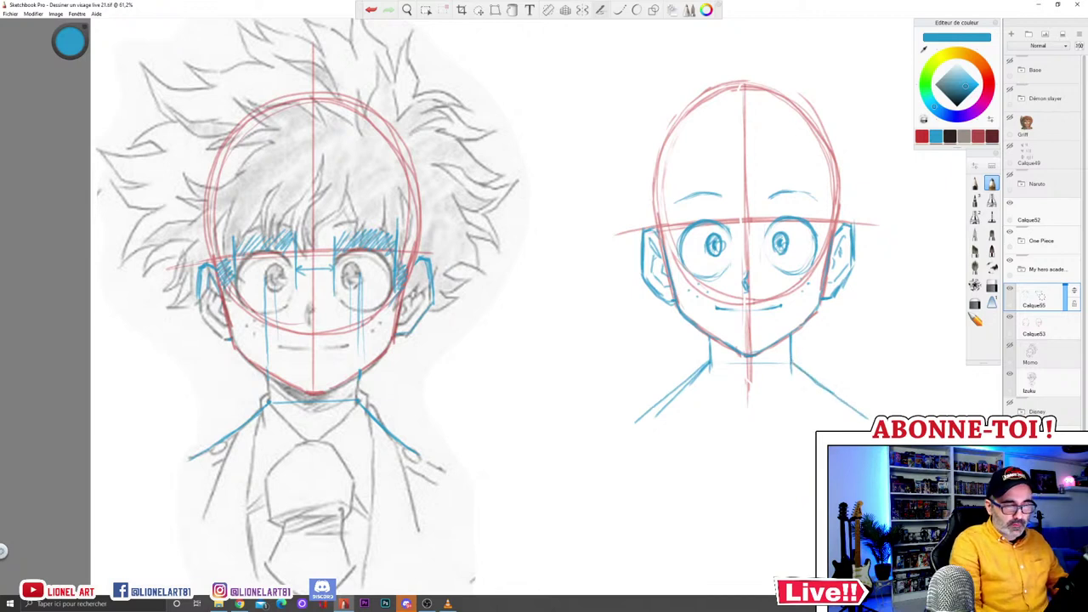
{"action": "left_click_drag", "start_coordinate": [708, 361], "coordinate": [649, 426]}
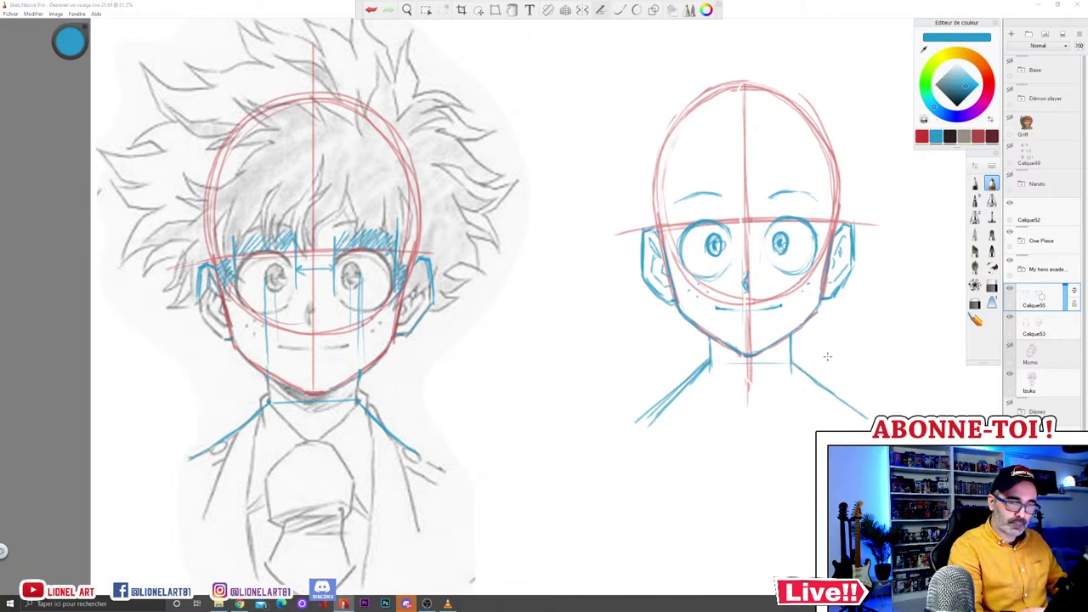
Step: Erase the stray outer strokes of the freehand figure's left-hand shoulder and redraw its slope in blue
{"action": "key", "text": "e"}
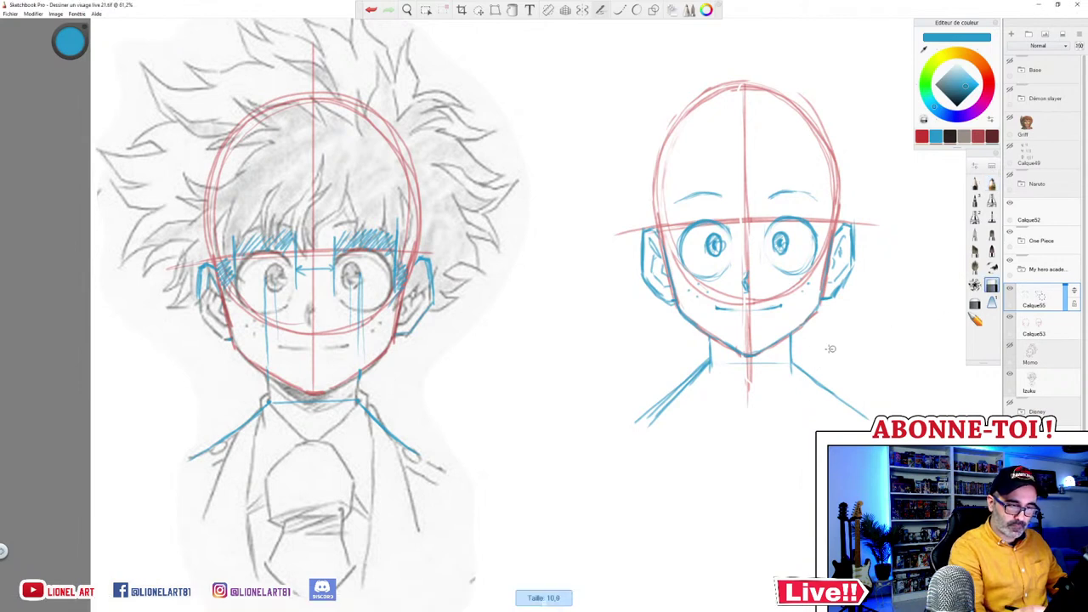
{"action": "left_click_drag", "start_coordinate": [706, 358], "coordinate": [638, 420]}
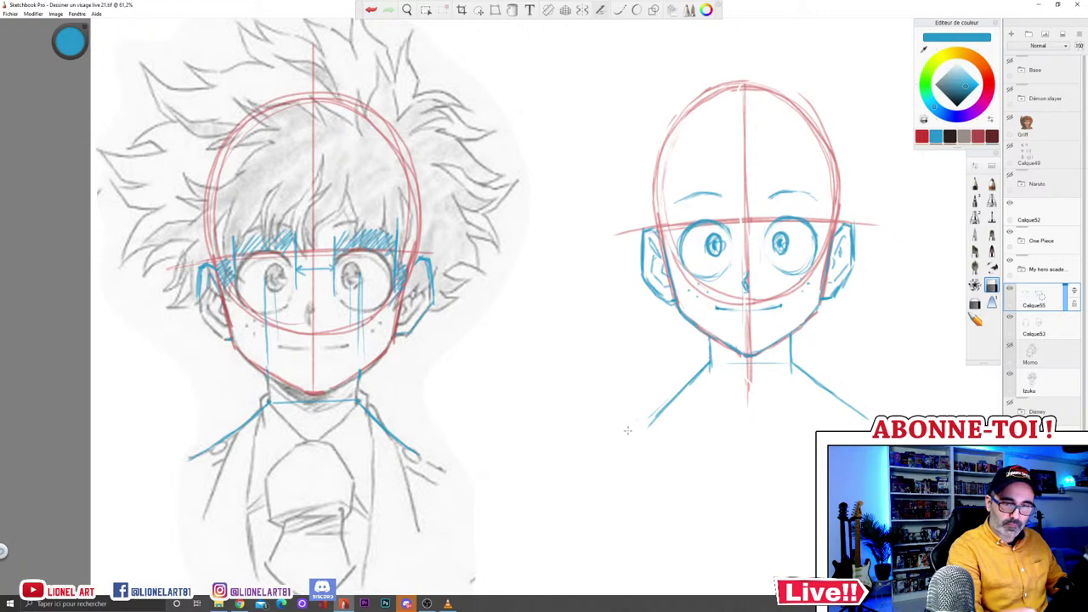
{"action": "left_click", "coordinate": [991, 183]}
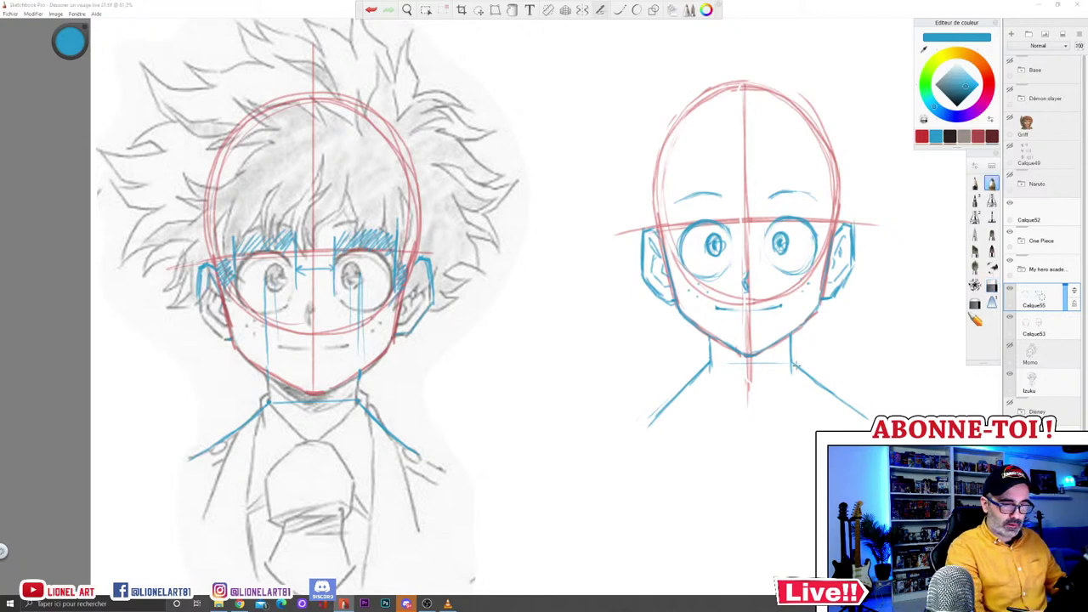
{"action": "mouse_move", "coordinate": [706, 359]}
{"action": "left_mouse_down"}
{"action": "mouse_move", "coordinate": [631, 428]}
{"action": "mouse_move", "coordinate": [677, 391]}
{"action": "mouse_move", "coordinate": [646, 416]}
{"action": "left_mouse_up"}
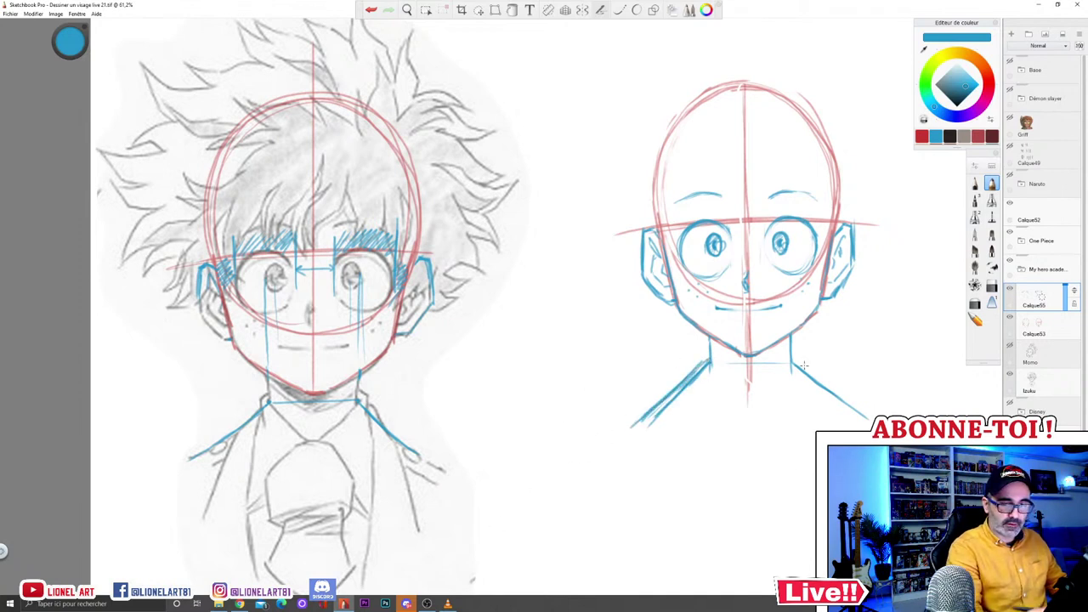
Step: Erase the doubled strokes along the freehand figure's left-hand shoulder and draw the blue V-shaped collar opening below the neck
{"action": "left_click", "coordinate": [992, 285]}
{"action": "mouse_move", "coordinate": [706, 361]}
{"action": "left_mouse_down"}
{"action": "mouse_move", "coordinate": [619, 427]}
{"action": "mouse_move", "coordinate": [670, 402]}
{"action": "mouse_move", "coordinate": [639, 434]}
{"action": "left_mouse_up"}
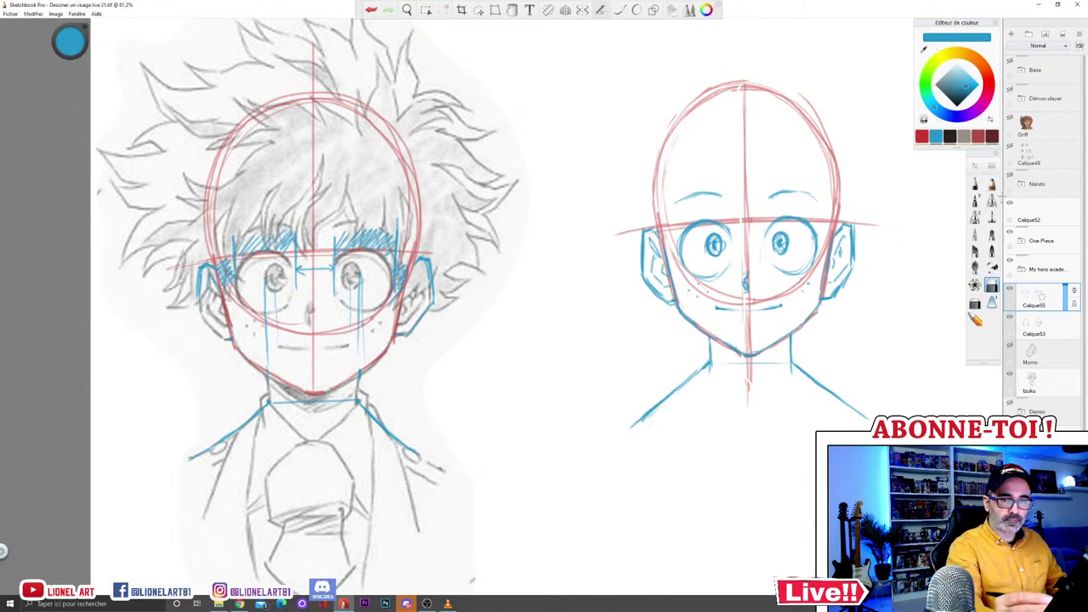
{"action": "left_click", "coordinate": [991, 184]}
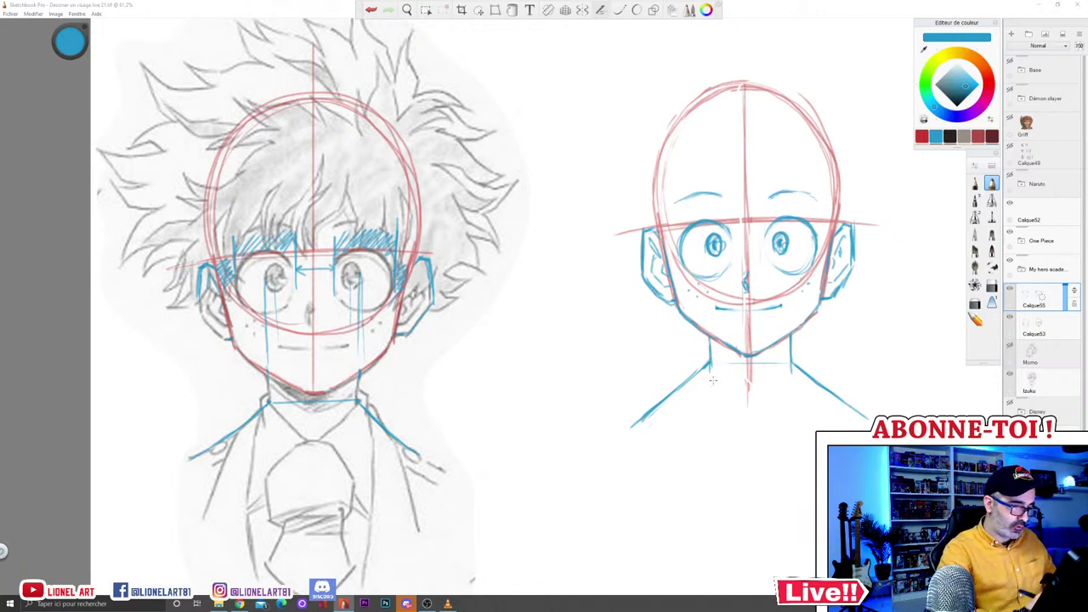
{"action": "mouse_move", "coordinate": [711, 365]}
{"action": "left_mouse_down"}
{"action": "mouse_move", "coordinate": [744, 395]}
{"action": "mouse_move", "coordinate": [794, 363]}
{"action": "left_mouse_up"}
{"action": "left_click_drag", "start_coordinate": [712, 367], "coordinate": [740, 392]}
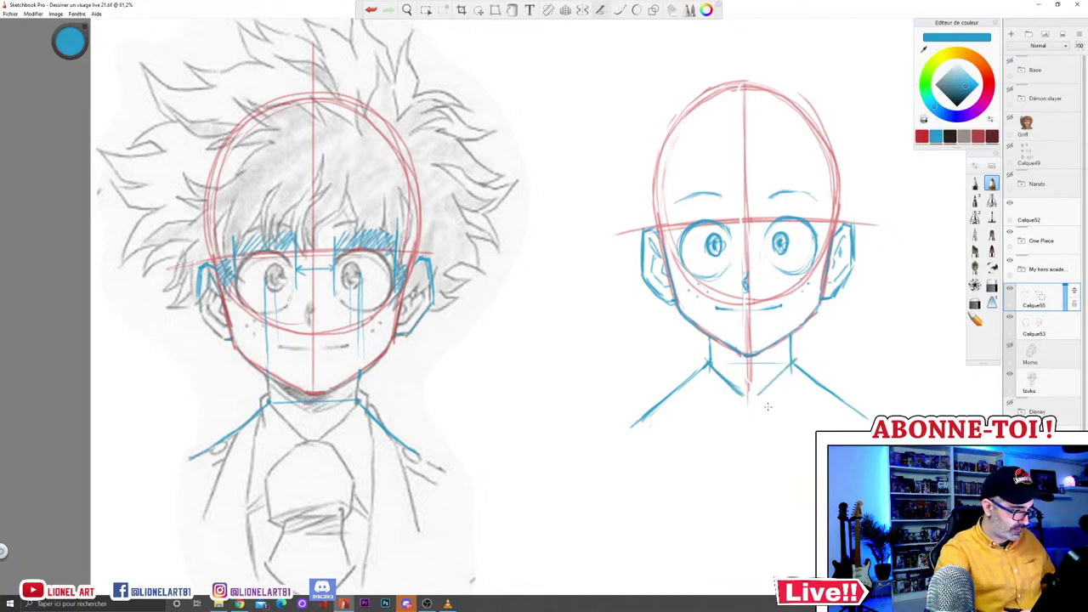
Step: Sketch the blue outline of the wide tie knot under the collar, with a short top edge and sides flaring outward, then tapering inward
{"action": "mouse_move", "coordinate": [734, 397]}
{"action": "left_mouse_down"}
{"action": "mouse_move", "coordinate": [767, 396]}
{"action": "mouse_move", "coordinate": [730, 400]}
{"action": "left_mouse_up"}
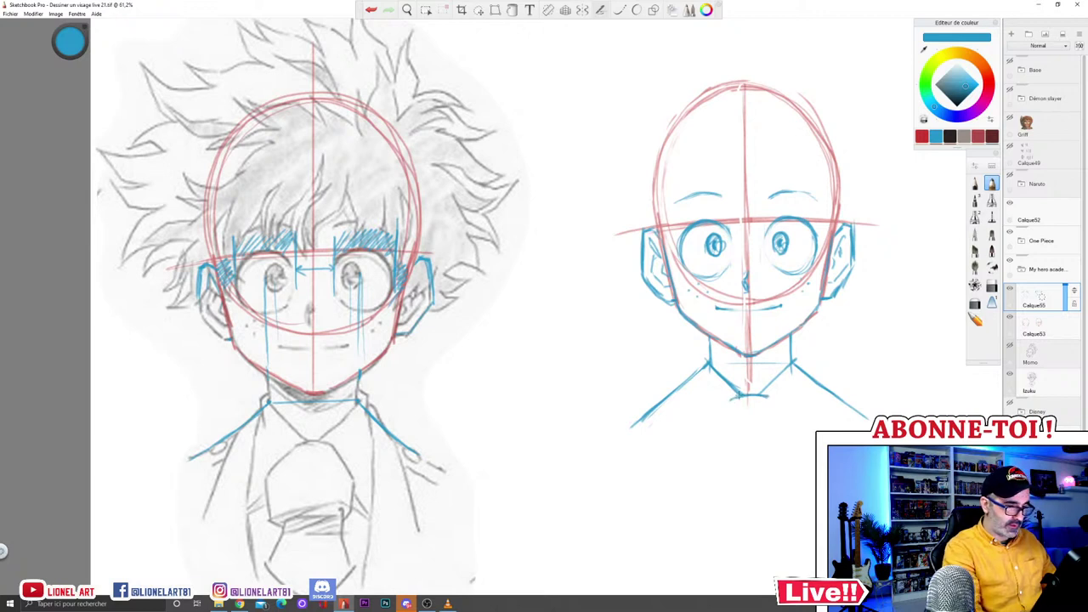
{"action": "left_click_drag", "start_coordinate": [735, 398], "coordinate": [717, 429]}
{"action": "left_click_drag", "start_coordinate": [770, 398], "coordinate": [783, 430]}
{"action": "left_click_drag", "start_coordinate": [729, 402], "coordinate": [713, 425]}
{"action": "mouse_move", "coordinate": [774, 402]}
{"action": "left_mouse_down"}
{"action": "mouse_move", "coordinate": [792, 435]}
{"action": "mouse_move", "coordinate": [783, 430]}
{"action": "left_mouse_up"}
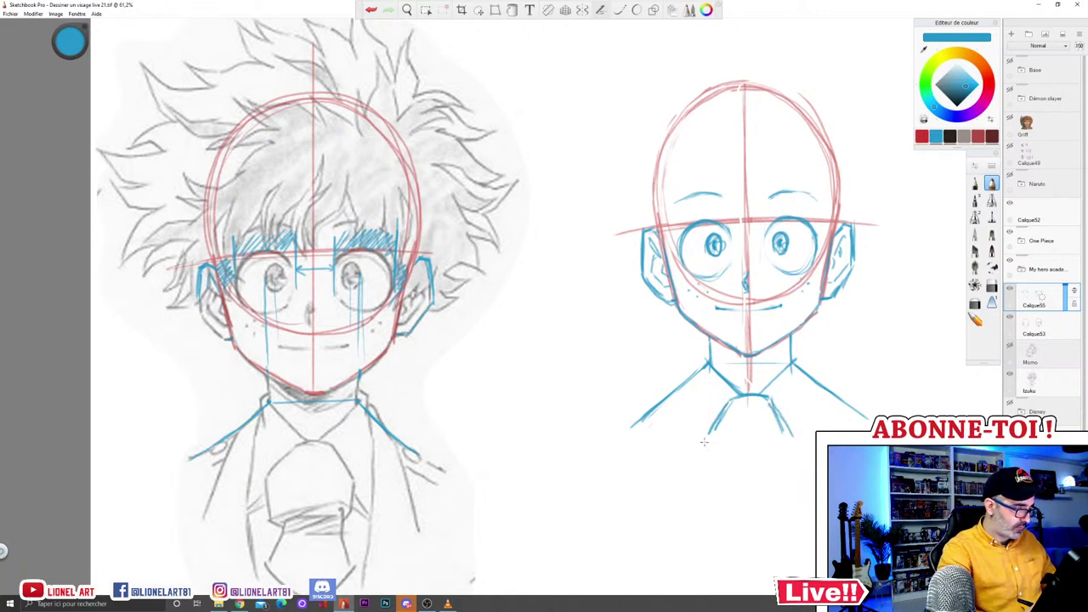
{"action": "left_click_drag", "start_coordinate": [774, 409], "coordinate": [785, 432]}
{"action": "left_click_drag", "start_coordinate": [709, 434], "coordinate": [716, 469]}
{"action": "left_click_drag", "start_coordinate": [791, 433], "coordinate": [786, 469]}
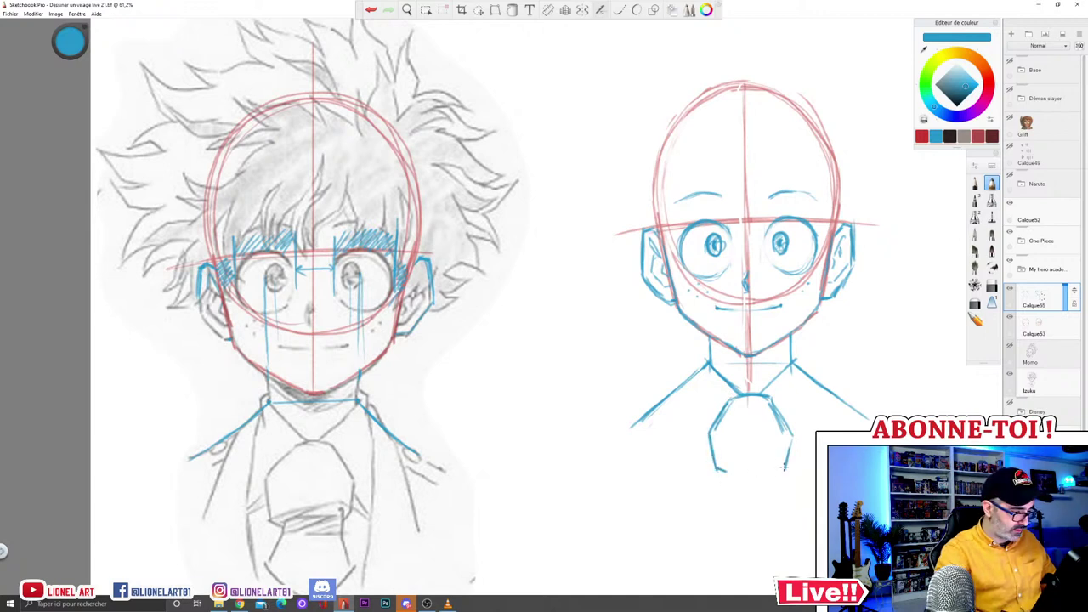
Step: Draw the lower part of the tie with its pointed sides, curve the knot's lower edge, and add raised collar corners beside the neck
{"action": "mouse_move", "coordinate": [729, 469]}
{"action": "left_mouse_down"}
{"action": "mouse_move", "coordinate": [774, 464]}
{"action": "mouse_move", "coordinate": [727, 495]}
{"action": "mouse_move", "coordinate": [724, 514]}
{"action": "left_mouse_up"}
{"action": "left_click_drag", "start_coordinate": [781, 472], "coordinate": [789, 522]}
{"action": "mouse_move", "coordinate": [726, 466]}
{"action": "left_mouse_down"}
{"action": "mouse_move", "coordinate": [722, 512]}
{"action": "mouse_move", "coordinate": [740, 534]}
{"action": "left_mouse_up"}
{"action": "mouse_move", "coordinate": [715, 514]}
{"action": "left_mouse_down"}
{"action": "mouse_move", "coordinate": [744, 534]}
{"action": "mouse_move", "coordinate": [690, 497]}
{"action": "mouse_move", "coordinate": [689, 475]}
{"action": "mouse_move", "coordinate": [690, 505]}
{"action": "mouse_move", "coordinate": [732, 519]}
{"action": "mouse_move", "coordinate": [787, 528]}
{"action": "mouse_move", "coordinate": [796, 498]}
{"action": "left_mouse_up"}
{"action": "key", "text": "space"}
{"action": "left_click_drag", "start_coordinate": [723, 451], "coordinate": [762, 439]}
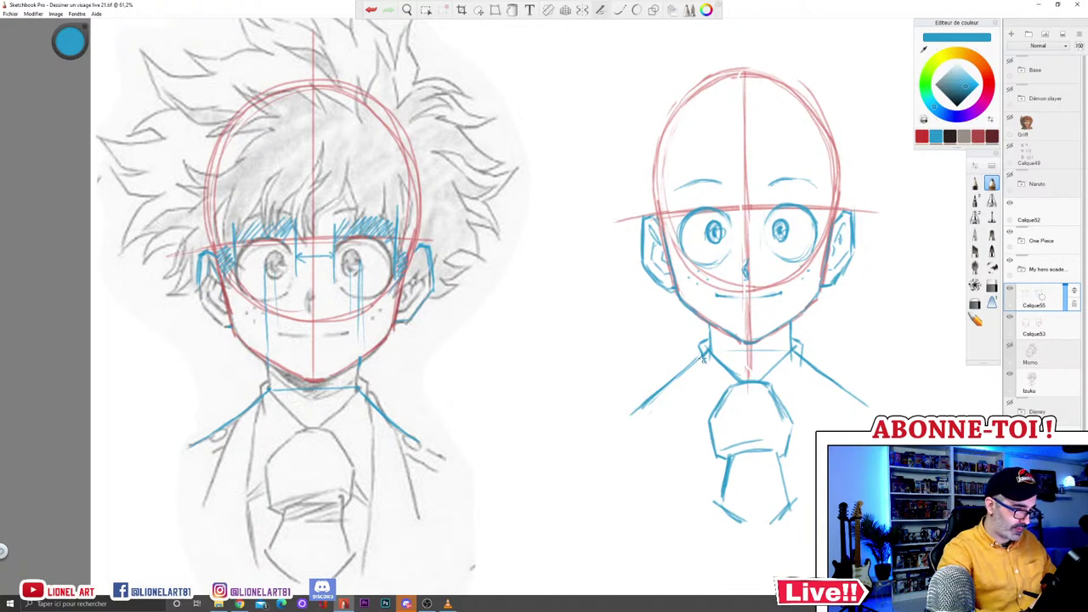
Step: Draw both jacket edges in blue from the collar corners down around the tie, curving inward at their lower ends
{"action": "left_click_drag", "start_coordinate": [701, 357], "coordinate": [689, 434]}
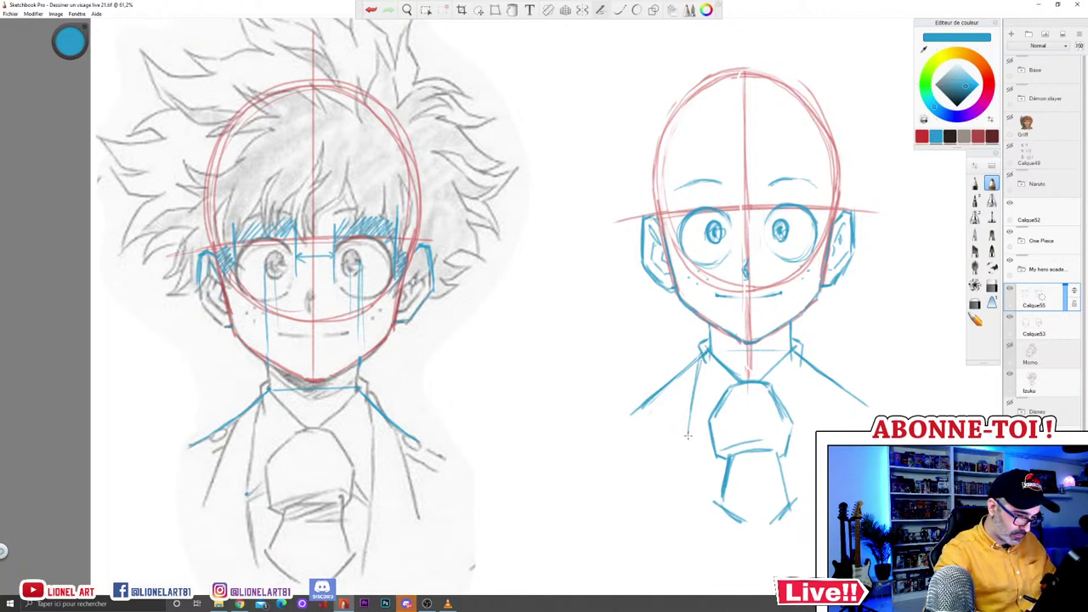
{"action": "mouse_move", "coordinate": [688, 437]}
{"action": "left_mouse_down"}
{"action": "mouse_move", "coordinate": [706, 516]}
{"action": "mouse_move", "coordinate": [704, 503]}
{"action": "left_mouse_up"}
{"action": "left_click_drag", "start_coordinate": [801, 358], "coordinate": [816, 432]}
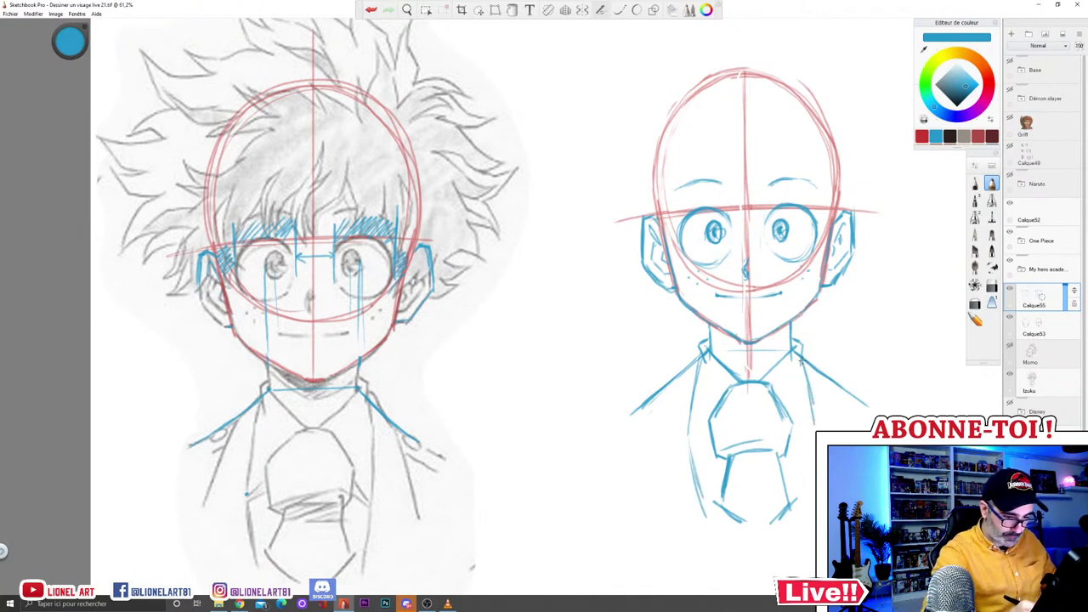
{"action": "left_click_drag", "start_coordinate": [815, 442], "coordinate": [799, 512]}
{"action": "left_click_drag", "start_coordinate": [814, 441], "coordinate": [798, 515]}
{"action": "left_click_drag", "start_coordinate": [813, 464], "coordinate": [792, 524]}
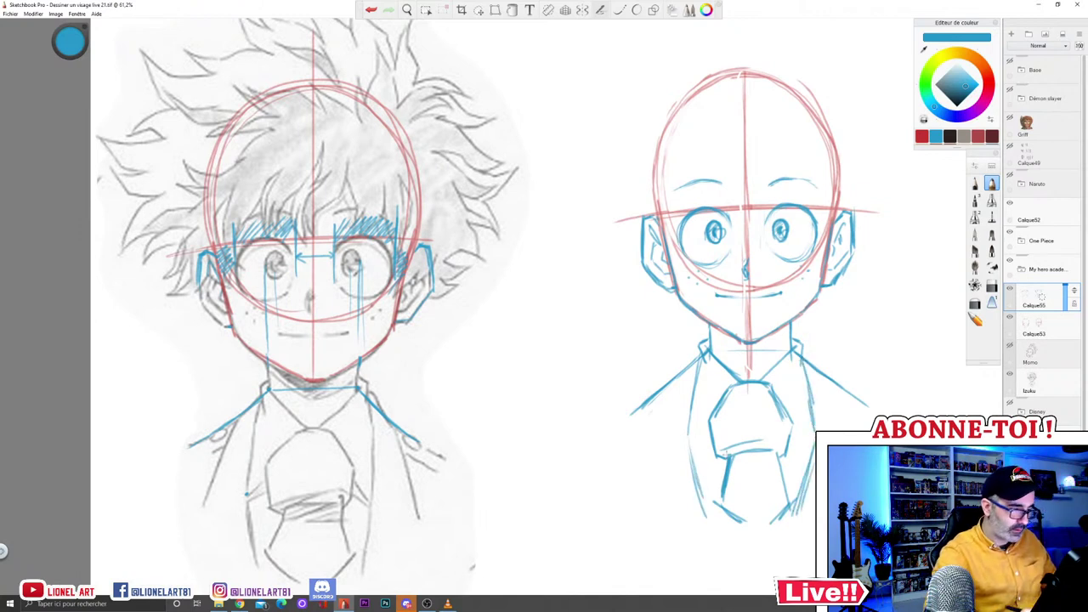
Step: Trace the short diagonal lapel lines beside Izuku's tie knot in blue and repeat them beside the freehand tie
{"action": "left_click_drag", "start_coordinate": [247, 497], "coordinate": [265, 485]}
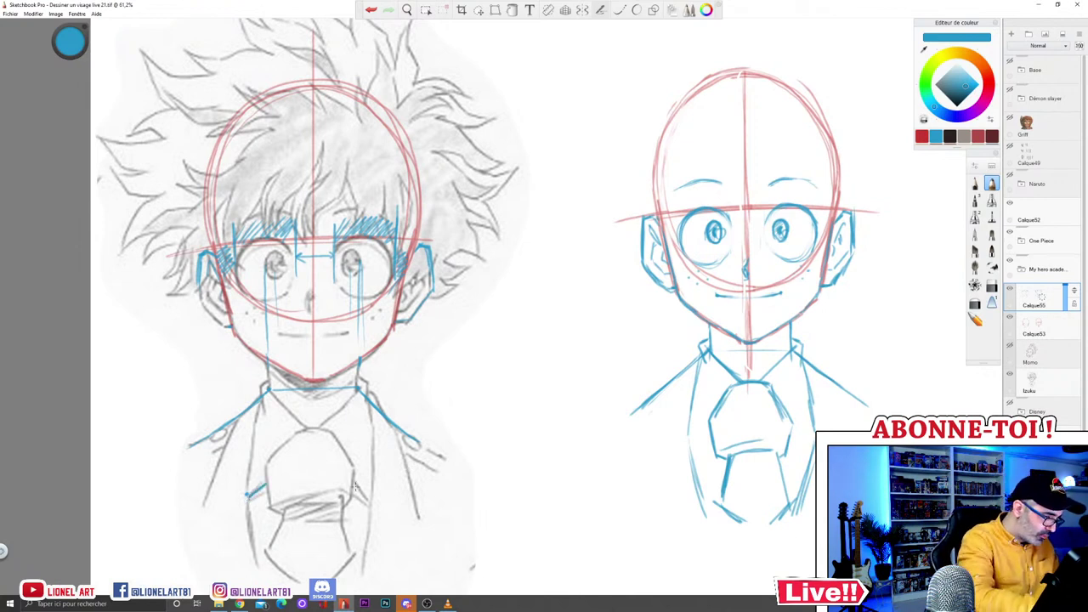
{"action": "left_click_drag", "start_coordinate": [355, 486], "coordinate": [367, 500]}
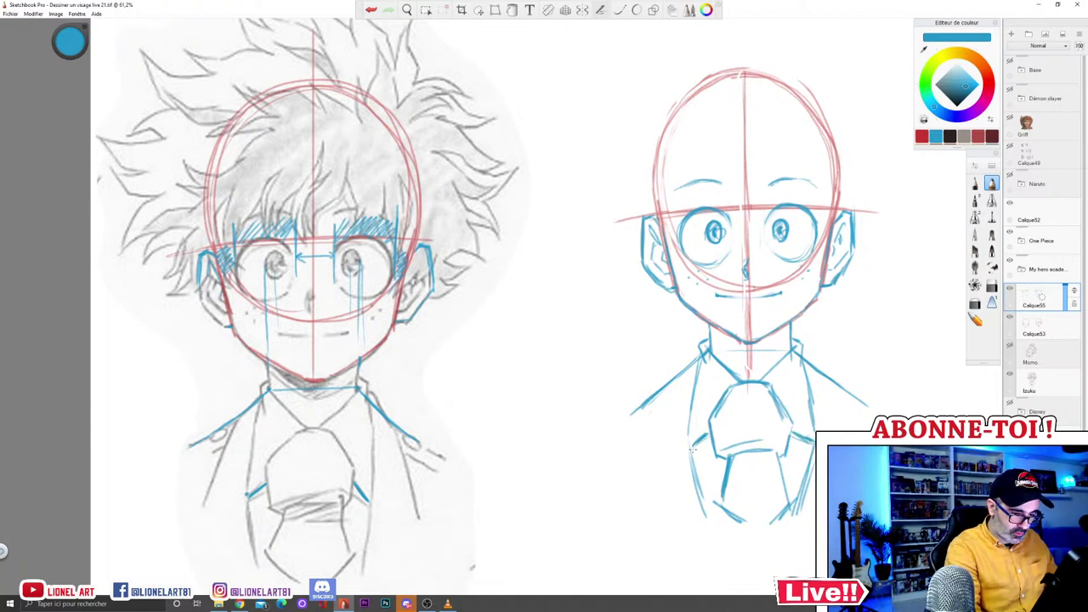
{"action": "left_click_drag", "start_coordinate": [693, 450], "coordinate": [705, 436]}
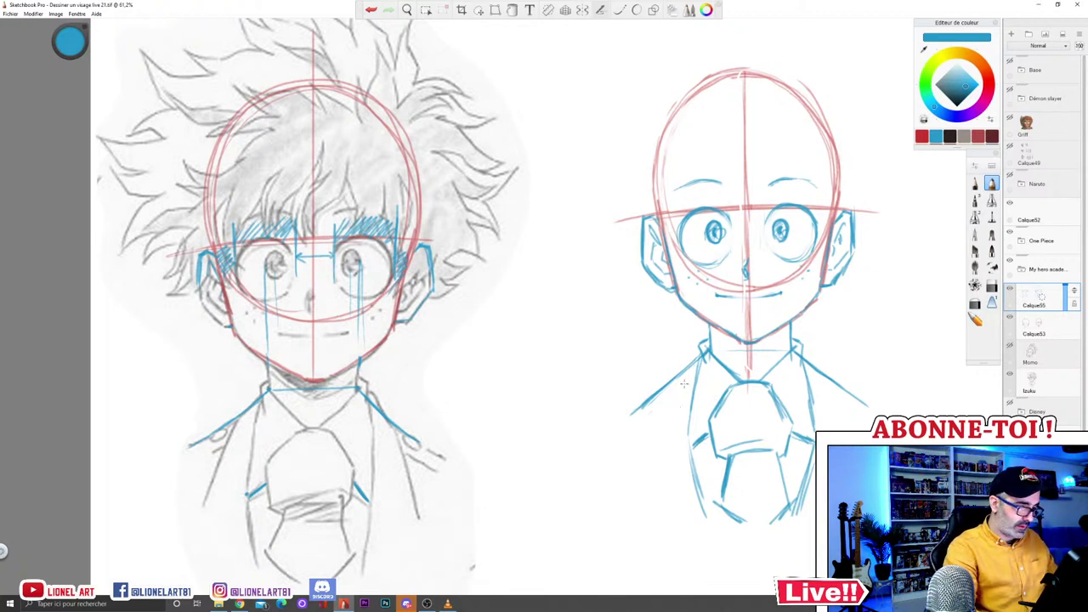
Step: Draw the sleeve seams down from both freehand shoulders and add the shoulder straps with their rough button marks
{"action": "left_click_drag", "start_coordinate": [676, 376], "coordinate": [650, 463]}
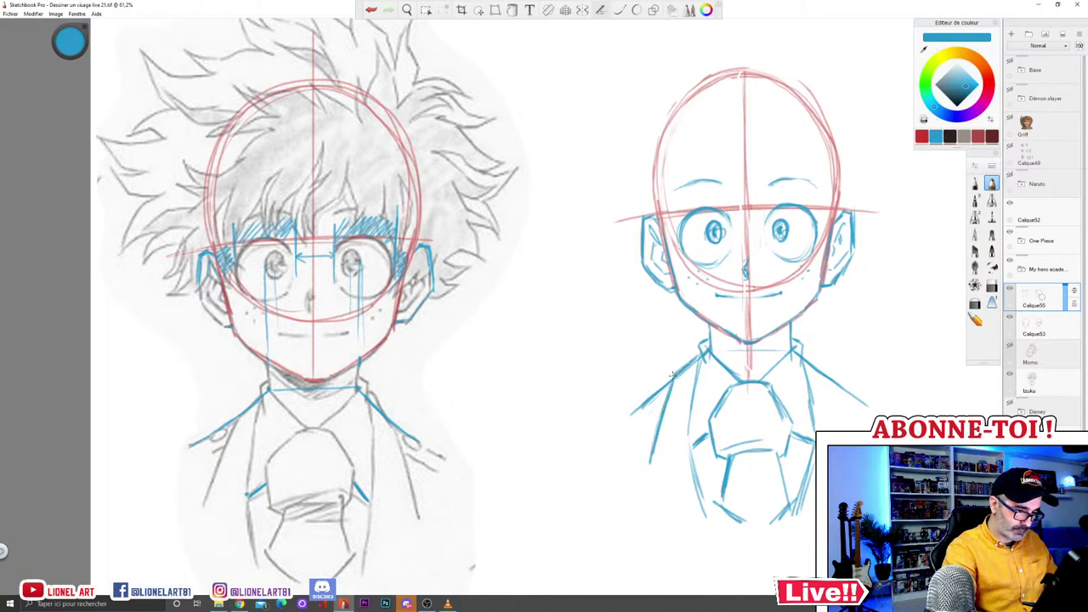
{"action": "mouse_move", "coordinate": [805, 350]}
{"action": "left_mouse_down"}
{"action": "mouse_move", "coordinate": [831, 372]}
{"action": "mouse_move", "coordinate": [845, 415]}
{"action": "left_mouse_up"}
{"action": "left_click_drag", "start_coordinate": [826, 375], "coordinate": [849, 431]}
{"action": "mouse_move", "coordinate": [668, 376]}
{"action": "left_mouse_down"}
{"action": "mouse_move", "coordinate": [615, 411]}
{"action": "mouse_move", "coordinate": [660, 408]}
{"action": "left_mouse_up"}
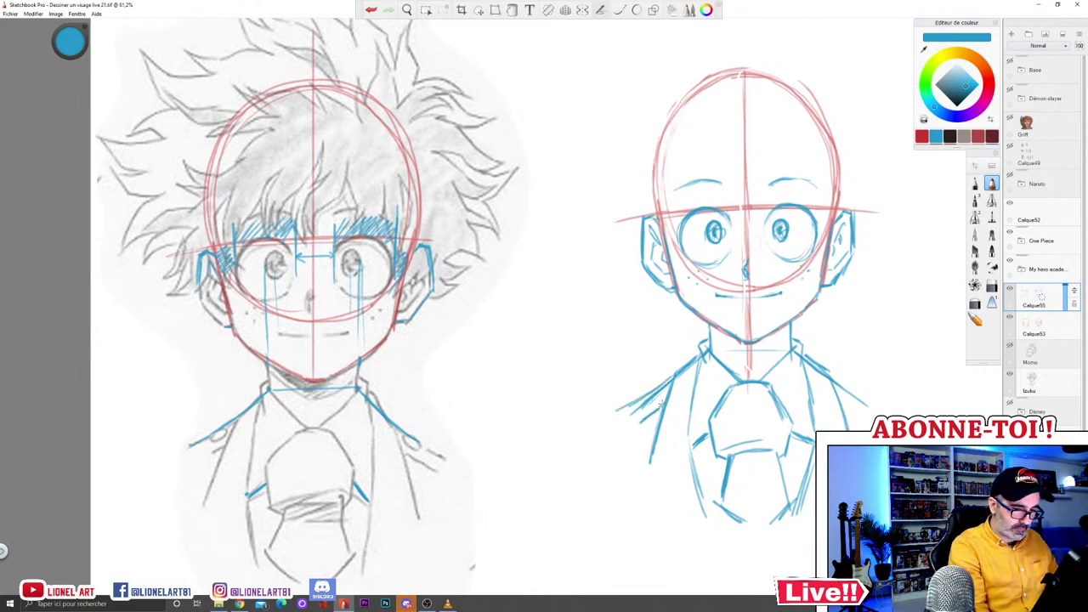
{"action": "mouse_move", "coordinate": [838, 382]}
{"action": "left_mouse_down"}
{"action": "mouse_move", "coordinate": [870, 404]}
{"action": "mouse_move", "coordinate": [869, 420]}
{"action": "left_mouse_up"}
{"action": "left_click_drag", "start_coordinate": [650, 394], "coordinate": [645, 402]}
{"action": "left_click_drag", "start_coordinate": [843, 392], "coordinate": [862, 404]}
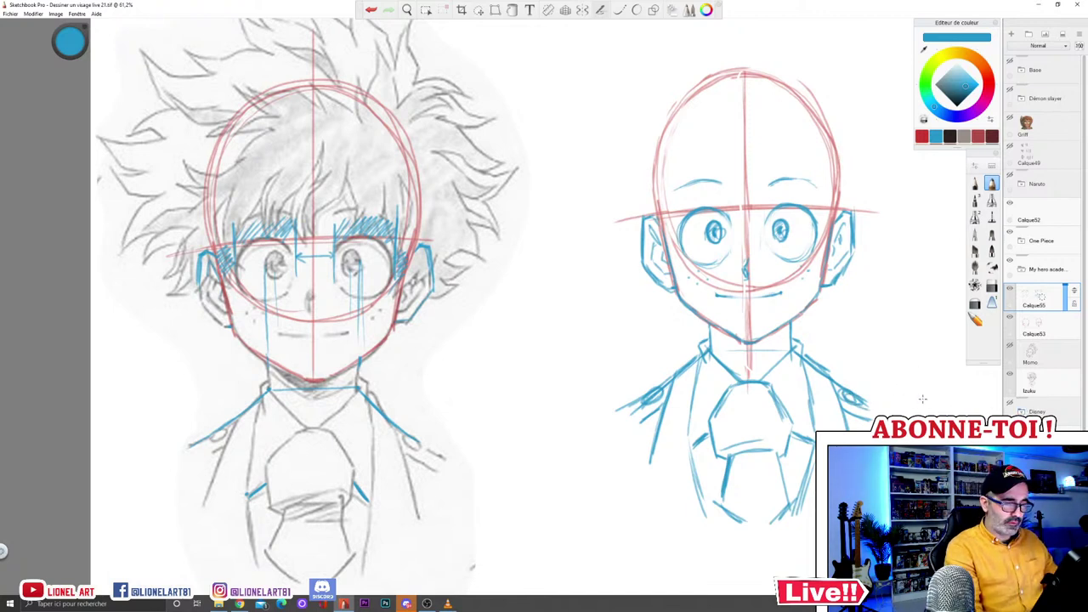
Step: Erase the rough button marks on both freehand shoulder straps and redraw the buttons as small blue ovals
{"action": "key", "text": "space"}
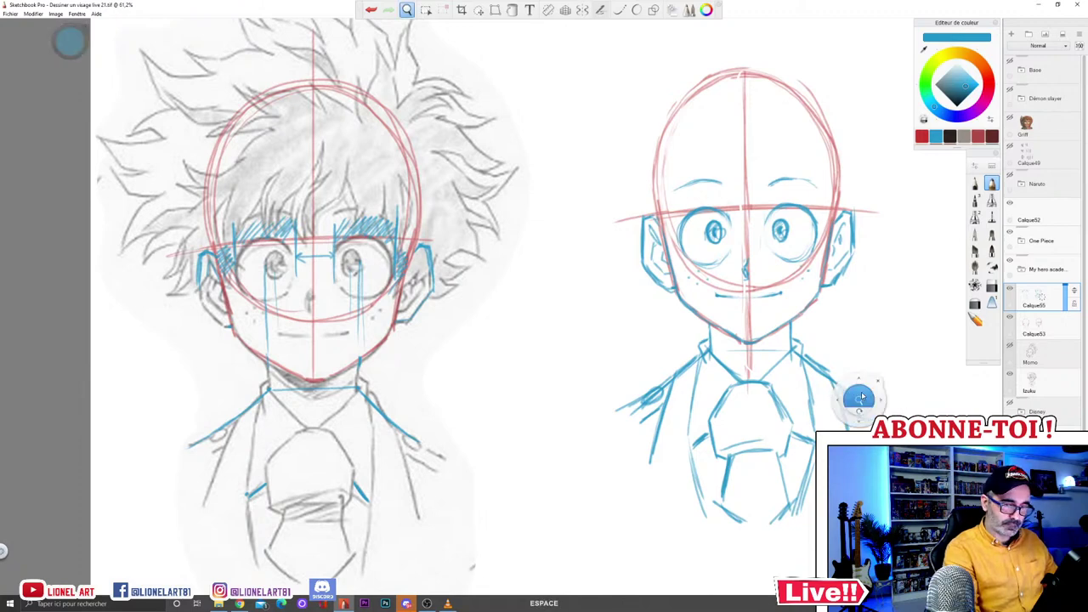
{"action": "left_click_drag", "start_coordinate": [858, 399], "coordinate": [837, 389]}
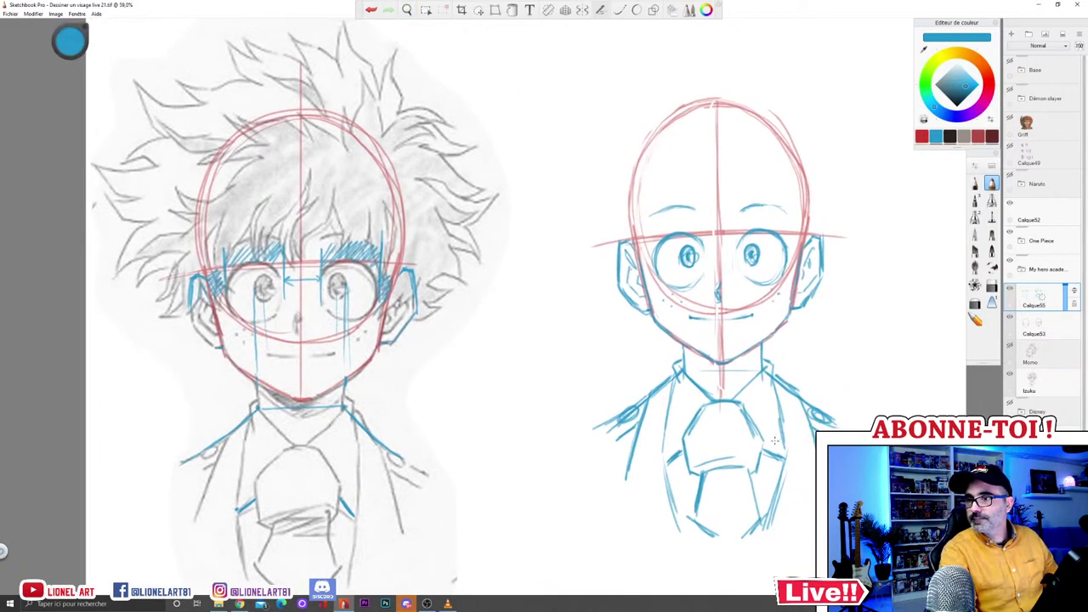
{"action": "key", "text": "space"}
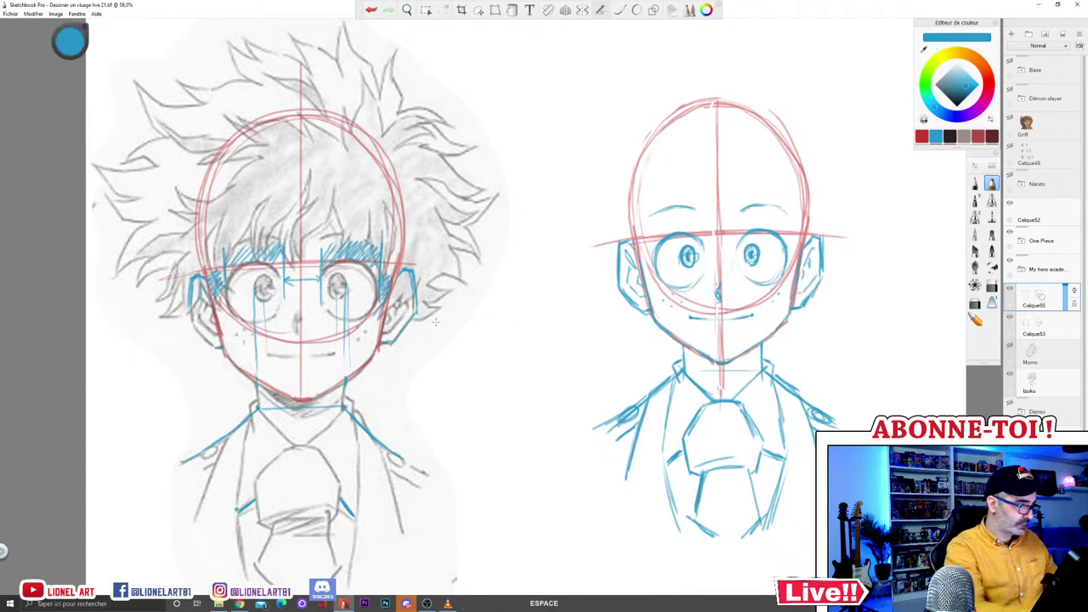
{"action": "key", "text": "b"}
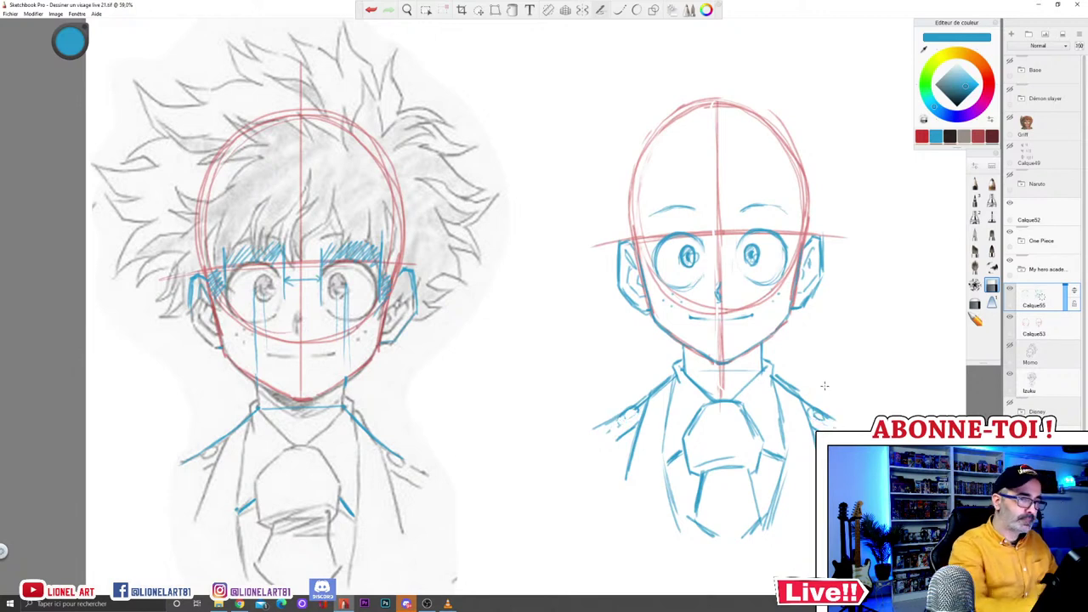
{"action": "left_click", "coordinate": [992, 183]}
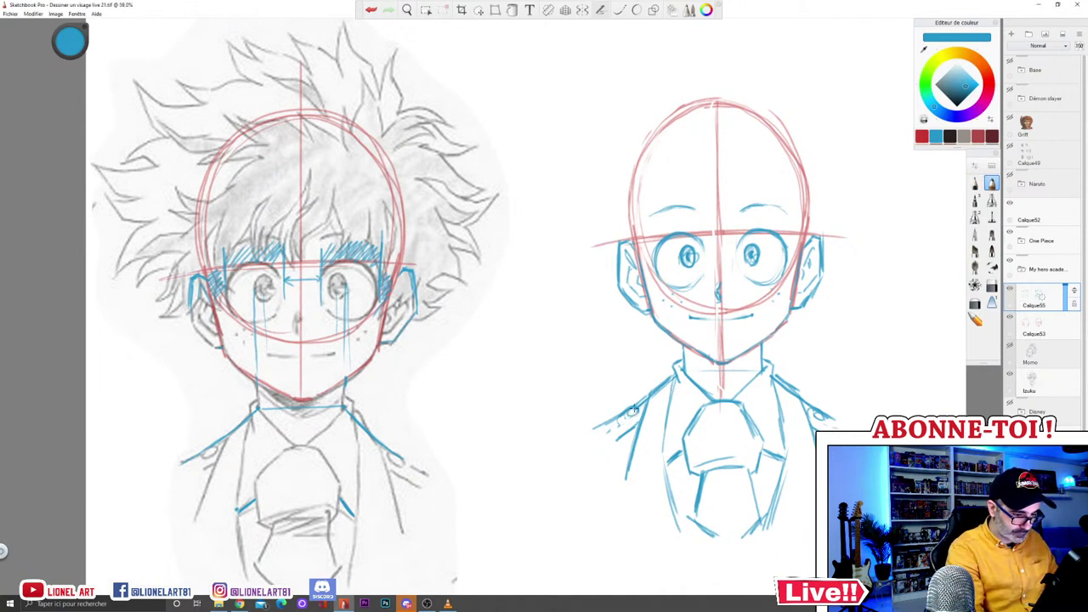
{"action": "left_click_drag", "start_coordinate": [820, 413], "coordinate": [818, 414]}
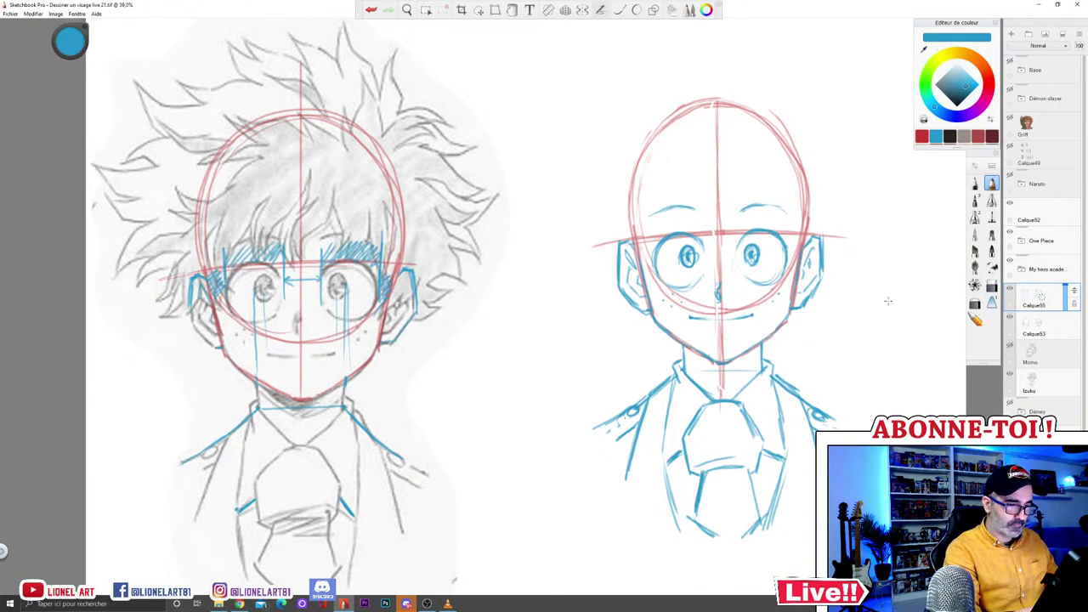
Step: Add a new layer above Calque53 and trace the rounded outer volume of Izuku's hair in red, from ear to ear
{"action": "key", "text": "space"}
{"action": "mouse_move", "coordinate": [812, 334]}
{"action": "left_mouse_down"}
{"action": "mouse_move", "coordinate": [802, 320]}
{"action": "mouse_move", "coordinate": [777, 381]}
{"action": "mouse_move", "coordinate": [744, 316]}
{"action": "mouse_move", "coordinate": [742, 334]}
{"action": "mouse_move", "coordinate": [752, 313]}
{"action": "mouse_move", "coordinate": [804, 356]}
{"action": "mouse_move", "coordinate": [805, 342]}
{"action": "mouse_move", "coordinate": [807, 366]}
{"action": "mouse_move", "coordinate": [817, 345]}
{"action": "left_mouse_up"}
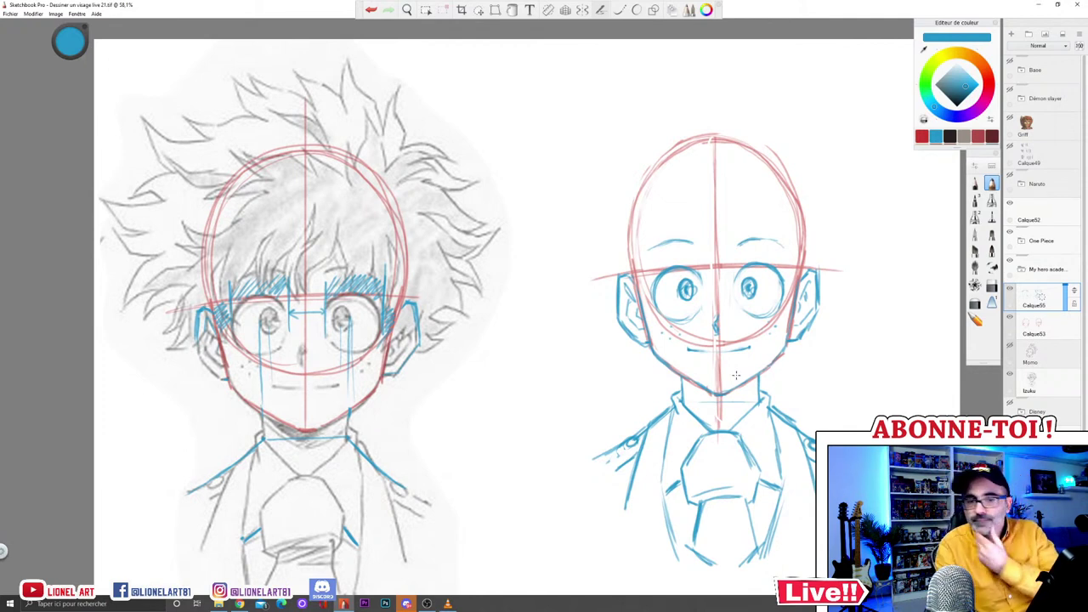
{"action": "left_click", "coordinate": [1052, 324]}
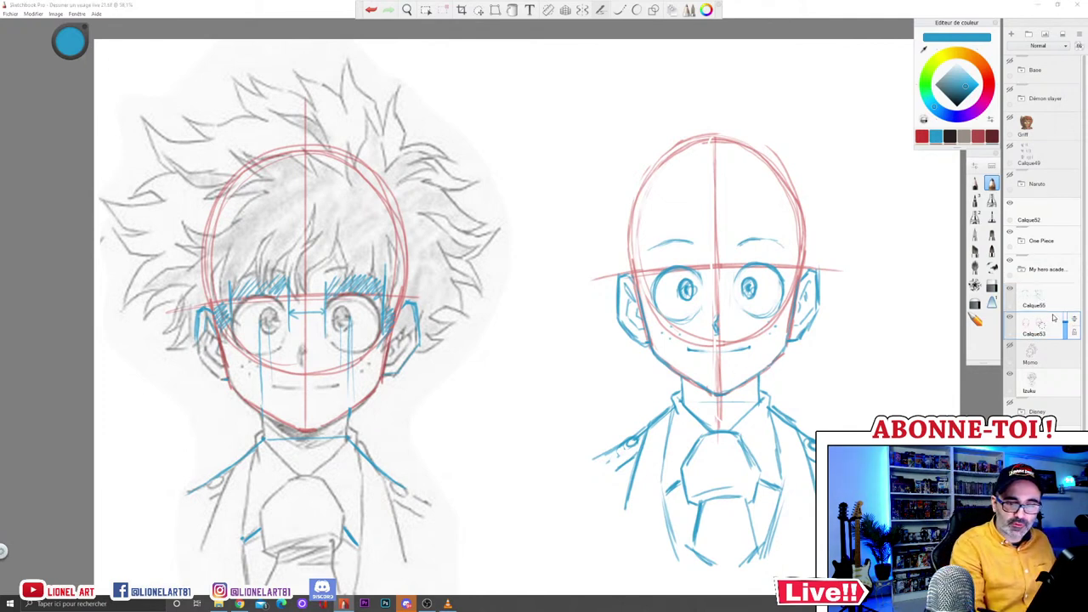
{"action": "left_click", "coordinate": [1010, 35]}
{"action": "left_click", "coordinate": [923, 136]}
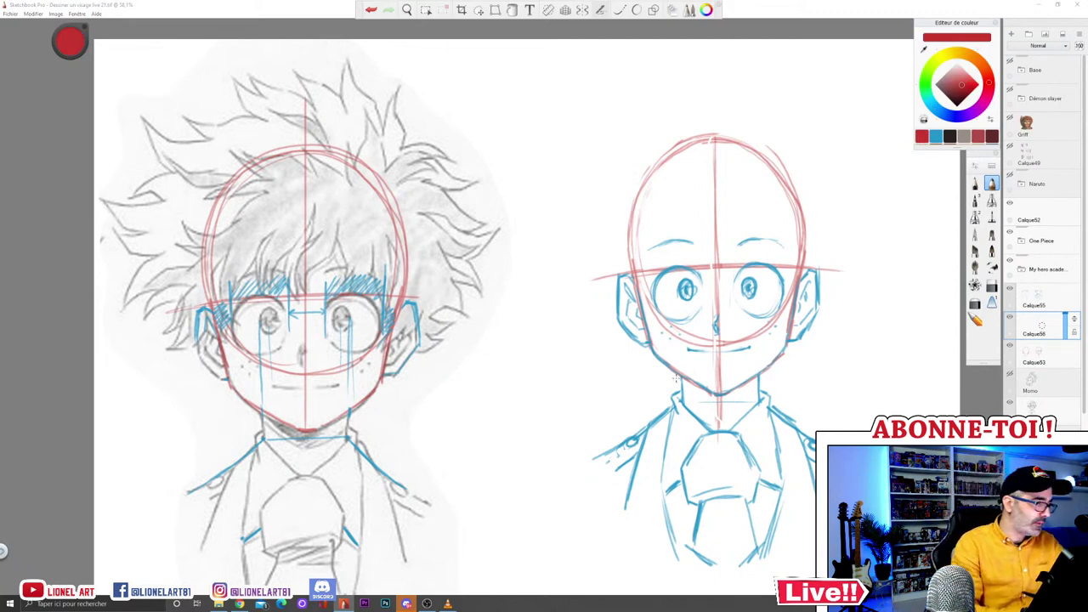
{"action": "mouse_move", "coordinate": [406, 365]}
{"action": "left_mouse_down"}
{"action": "mouse_move", "coordinate": [456, 327]}
{"action": "mouse_move", "coordinate": [492, 248]}
{"action": "mouse_move", "coordinate": [494, 204]}
{"action": "mouse_move", "coordinate": [433, 114]}
{"action": "mouse_move", "coordinate": [336, 60]}
{"action": "mouse_move", "coordinate": [263, 68]}
{"action": "mouse_move", "coordinate": [157, 109]}
{"action": "mouse_move", "coordinate": [338, 70]}
{"action": "mouse_move", "coordinate": [430, 90]}
{"action": "mouse_move", "coordinate": [497, 280]}
{"action": "mouse_move", "coordinate": [212, 72]}
{"action": "mouse_move", "coordinate": [132, 127]}
{"action": "mouse_move", "coordinate": [111, 182]}
{"action": "mouse_move", "coordinate": [165, 347]}
{"action": "mouse_move", "coordinate": [119, 272]}
{"action": "mouse_move", "coordinate": [110, 170]}
{"action": "mouse_move", "coordinate": [394, 61]}
{"action": "mouse_move", "coordinate": [463, 119]}
{"action": "mouse_move", "coordinate": [424, 357]}
{"action": "left_mouse_up"}
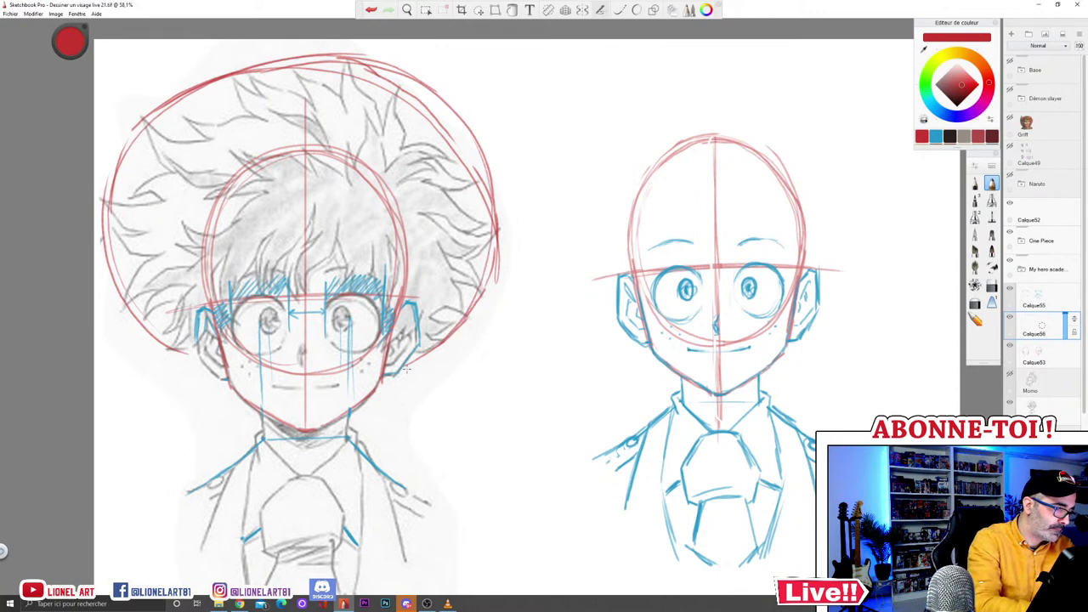
{"action": "mouse_move", "coordinate": [176, 350]}
{"action": "left_mouse_down"}
{"action": "mouse_move", "coordinate": [109, 190]}
{"action": "mouse_move", "coordinate": [284, 66]}
{"action": "mouse_move", "coordinate": [452, 118]}
{"action": "mouse_move", "coordinate": [451, 343]}
{"action": "left_mouse_up"}
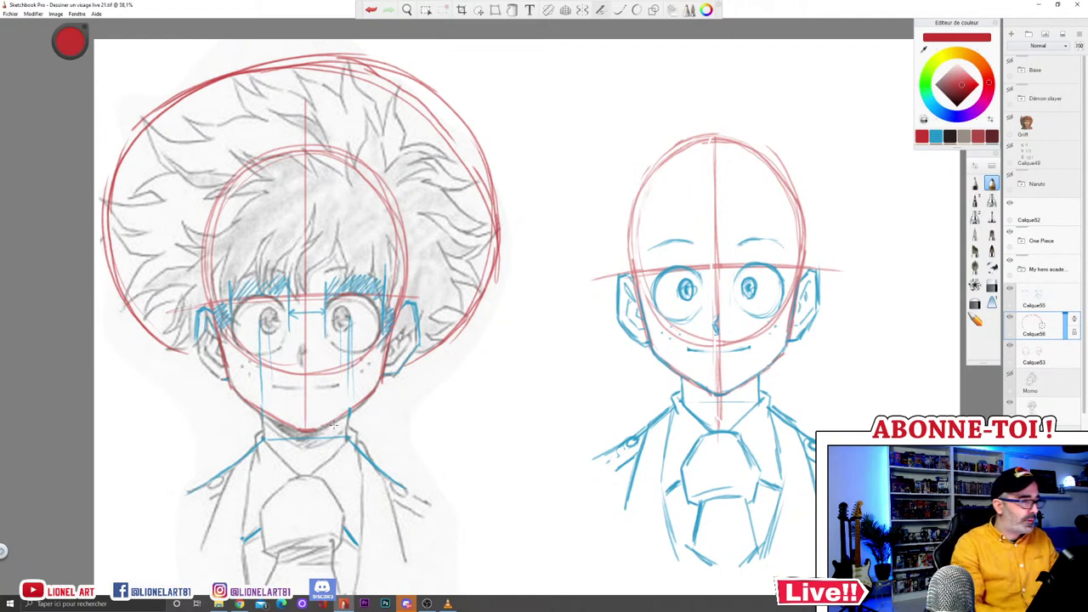
{"action": "mouse_move", "coordinate": [240, 152]}
{"action": "left_mouse_down"}
{"action": "mouse_move", "coordinate": [245, 111]}
{"action": "mouse_move", "coordinate": [273, 112]}
{"action": "mouse_move", "coordinate": [221, 162]}
{"action": "mouse_move", "coordinate": [181, 179]}
{"action": "mouse_move", "coordinate": [194, 240]}
{"action": "left_mouse_up"}
{"action": "left_click", "coordinate": [372, 10]}
{"action": "left_click", "coordinate": [372, 9]}
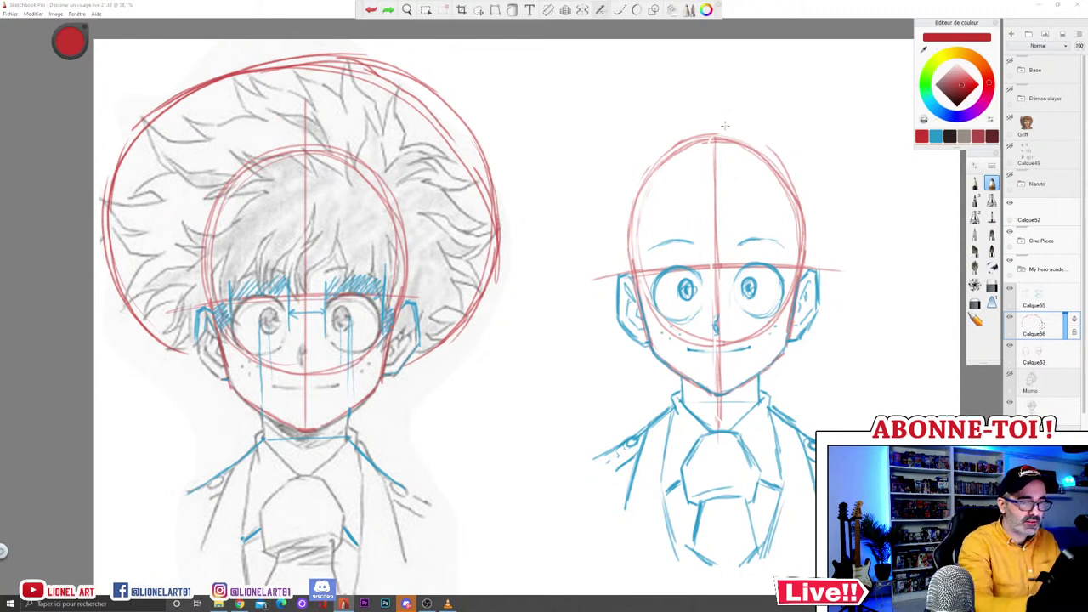
Step: Draw red double-headed arrows between Izuku's skull outline and the hair outline, above the head and on both sides
{"action": "mouse_move", "coordinate": [305, 150]}
{"action": "left_mouse_down"}
{"action": "mouse_move", "coordinate": [304, 65]}
{"action": "mouse_move", "coordinate": [311, 73]}
{"action": "left_mouse_up"}
{"action": "left_click_drag", "start_coordinate": [298, 126], "coordinate": [313, 127]}
{"action": "left_click_drag", "start_coordinate": [406, 243], "coordinate": [493, 245]}
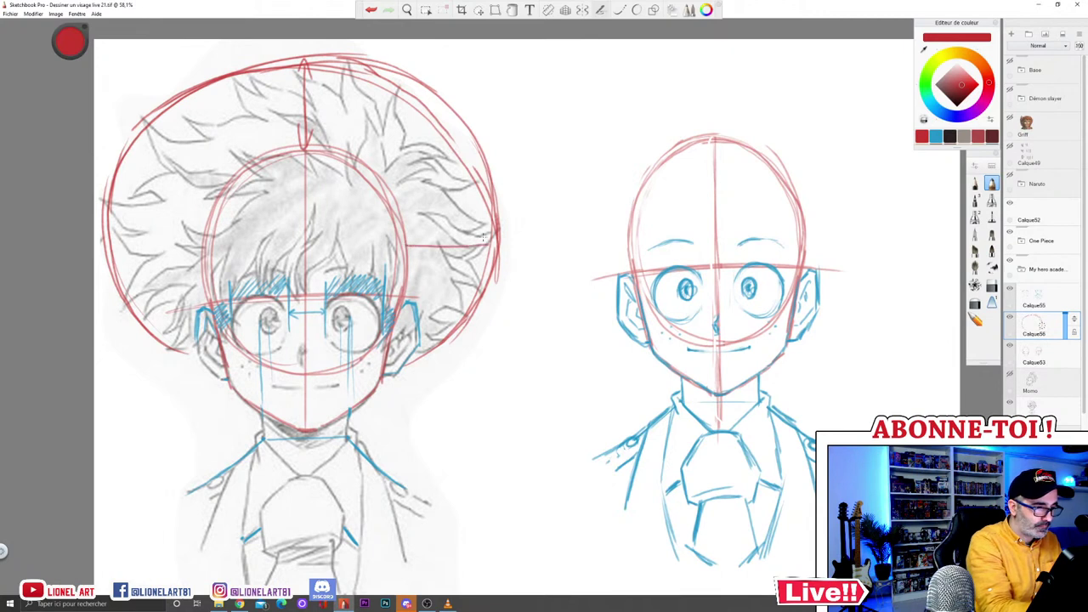
{"action": "mouse_move", "coordinate": [206, 251]}
{"action": "left_mouse_down"}
{"action": "mouse_move", "coordinate": [107, 248]}
{"action": "mouse_move", "coordinate": [208, 252]}
{"action": "mouse_move", "coordinate": [197, 266]}
{"action": "left_mouse_up"}
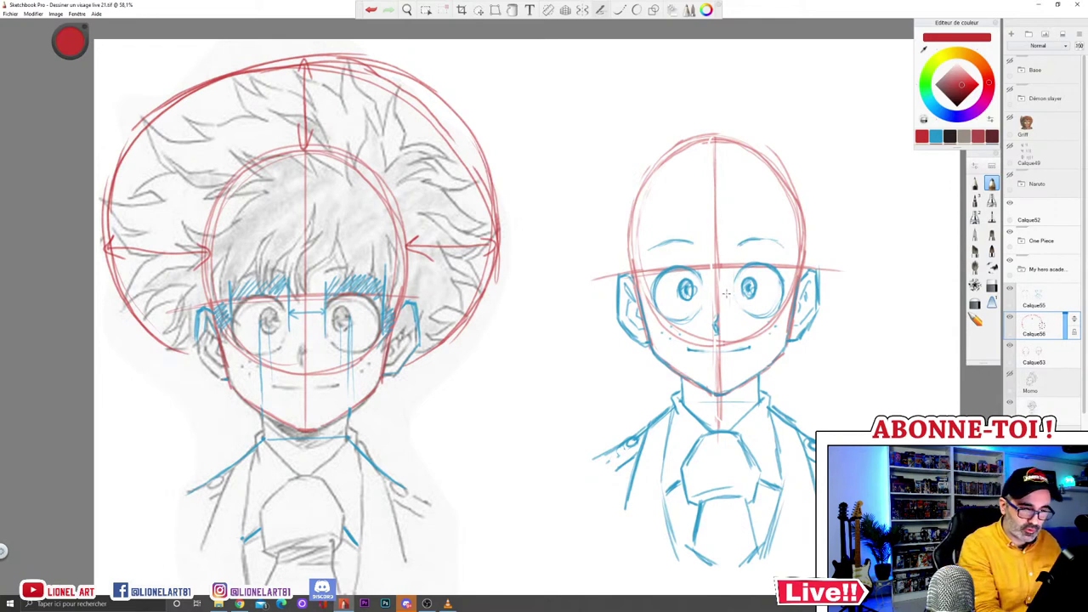
{"action": "left_click_drag", "start_coordinate": [700, 267], "coordinate": [732, 267]}
{"action": "left_click_drag", "start_coordinate": [712, 355], "coordinate": [748, 347]}
{"action": "key", "text": "e"}
{"action": "key", "text": "e"}
{"action": "key", "text": "e"}
{"action": "key", "text": "ctrl+z"}
{"action": "key", "text": "ctrl+z"}
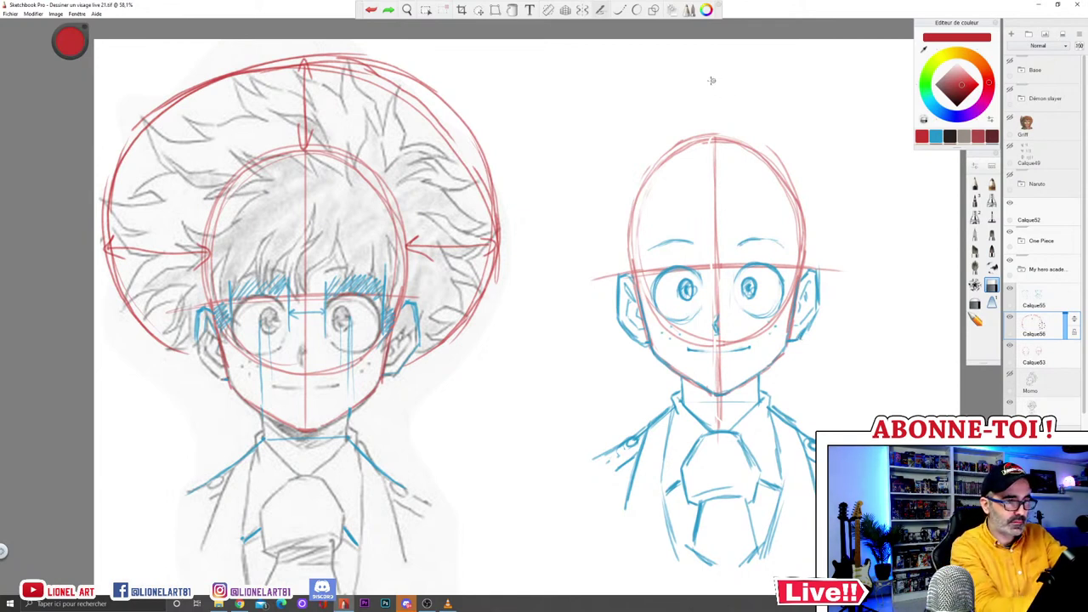
Step: Mark the hair's upper limit and both side limits around the freehand head with short red ticks
{"action": "left_click_drag", "start_coordinate": [701, 81], "coordinate": [734, 80]}
{"action": "left_click", "coordinate": [992, 183]}
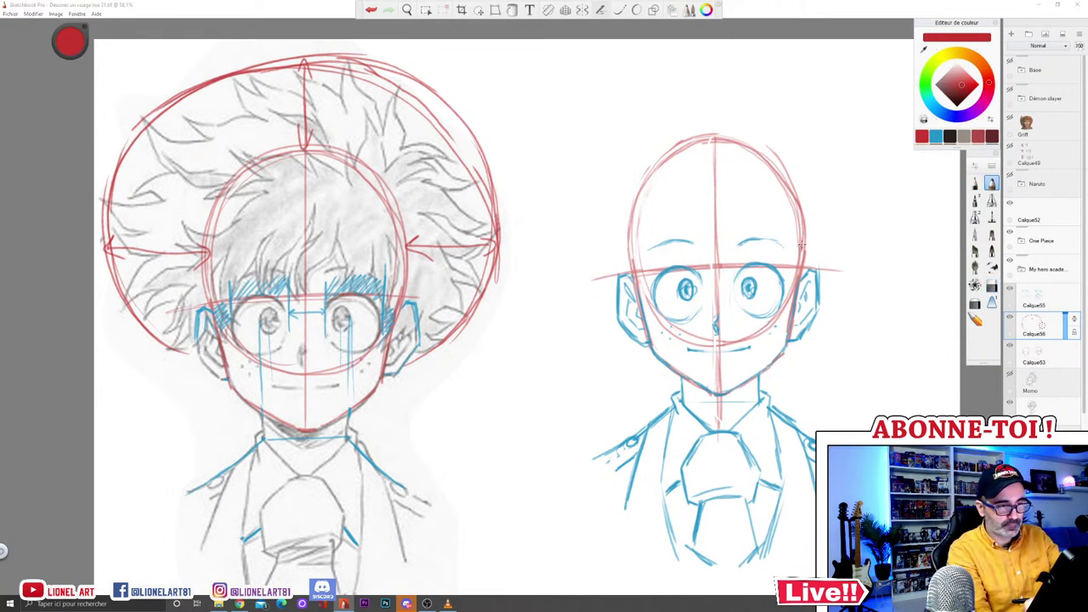
{"action": "left_click_drag", "start_coordinate": [702, 73], "coordinate": [721, 73]}
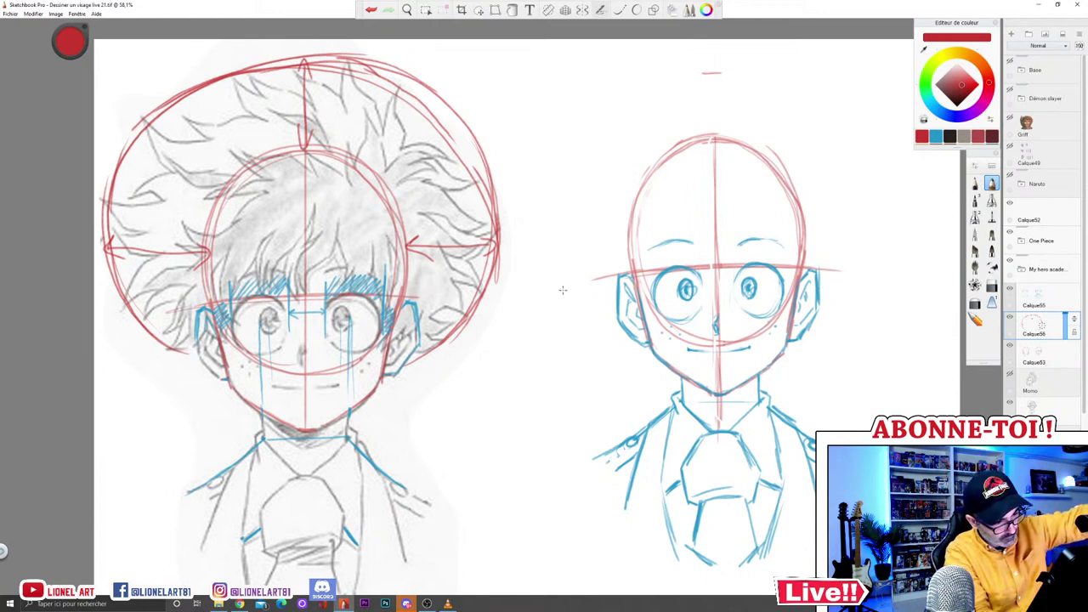
{"action": "left_click_drag", "start_coordinate": [878, 247], "coordinate": [878, 259]}
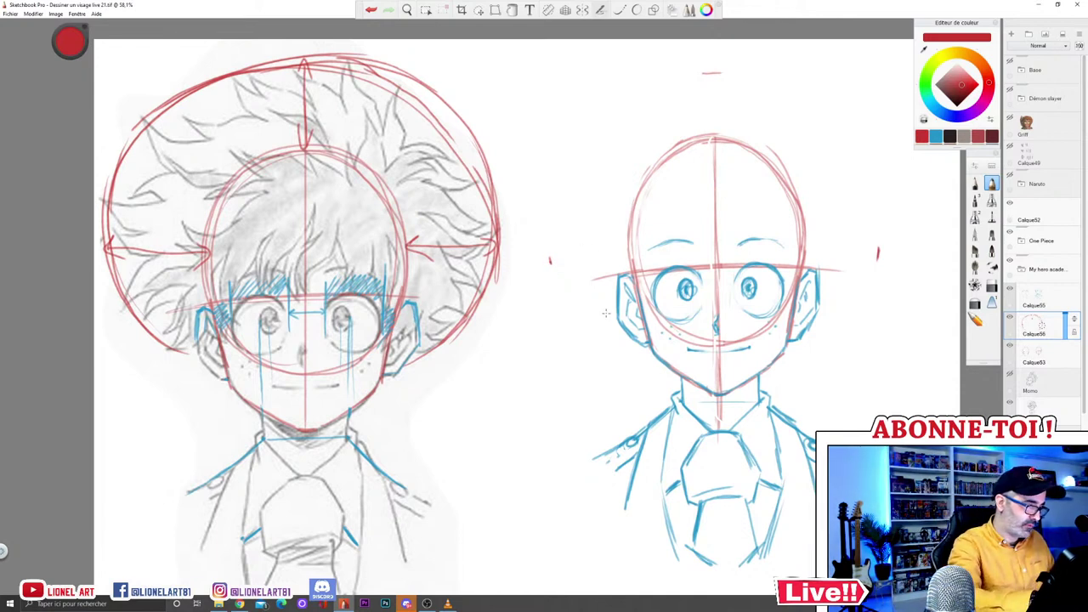
Step: Sketch the large rounded hair outline in red over the freehand head, running through the upper and side marks
{"action": "mouse_move", "coordinate": [615, 83]}
{"action": "left_mouse_down"}
{"action": "mouse_move", "coordinate": [677, 62]}
{"action": "mouse_move", "coordinate": [880, 165]}
{"action": "left_mouse_up"}
{"action": "mouse_move", "coordinate": [865, 296]}
{"action": "left_mouse_down"}
{"action": "mouse_move", "coordinate": [880, 170]}
{"action": "mouse_move", "coordinate": [595, 107]}
{"action": "left_mouse_up"}
{"action": "mouse_move", "coordinate": [546, 208]}
{"action": "left_mouse_down"}
{"action": "mouse_move", "coordinate": [578, 303]}
{"action": "mouse_move", "coordinate": [550, 212]}
{"action": "mouse_move", "coordinate": [743, 68]}
{"action": "mouse_move", "coordinate": [768, 71]}
{"action": "mouse_move", "coordinate": [584, 128]}
{"action": "mouse_move", "coordinate": [553, 246]}
{"action": "left_mouse_up"}
{"action": "mouse_move", "coordinate": [598, 128]}
{"action": "left_mouse_down"}
{"action": "mouse_move", "coordinate": [714, 66]}
{"action": "mouse_move", "coordinate": [803, 78]}
{"action": "mouse_move", "coordinate": [874, 181]}
{"action": "mouse_move", "coordinate": [853, 301]}
{"action": "mouse_move", "coordinate": [849, 97]}
{"action": "left_mouse_up"}
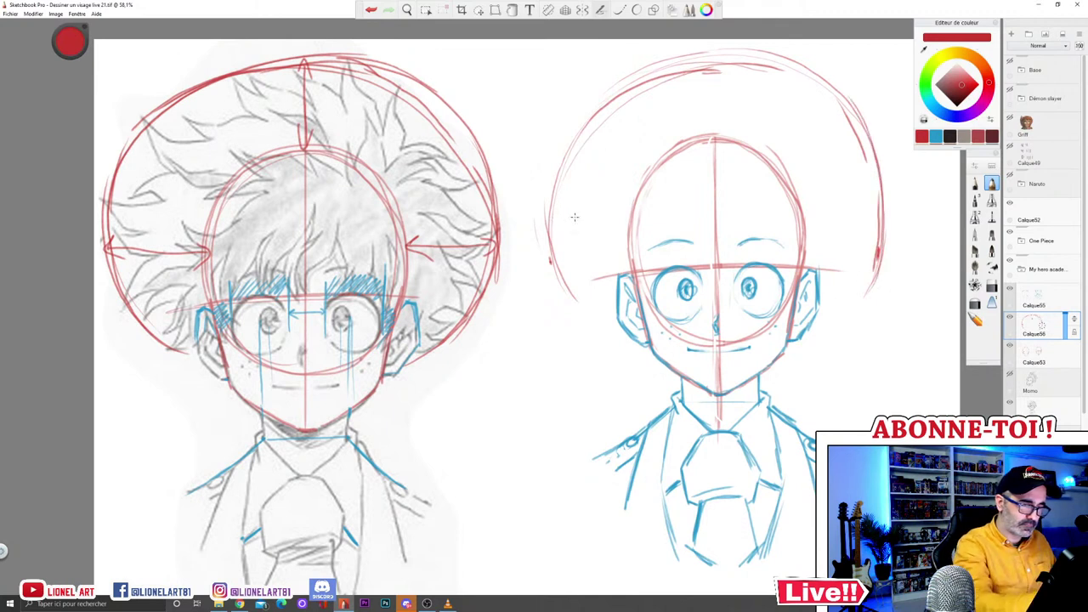
Step: Extend the red hair outline down to both ears of the freehand head and reinforce its upper and side contours
{"action": "mouse_move", "coordinate": [810, 329]}
{"action": "left_mouse_down"}
{"action": "mouse_move", "coordinate": [861, 303]}
{"action": "mouse_move", "coordinate": [880, 256]}
{"action": "left_mouse_up"}
{"action": "mouse_move", "coordinate": [618, 323]}
{"action": "left_mouse_down"}
{"action": "mouse_move", "coordinate": [585, 311]}
{"action": "mouse_move", "coordinate": [575, 132]}
{"action": "mouse_move", "coordinate": [688, 70]}
{"action": "mouse_move", "coordinate": [745, 65]}
{"action": "left_mouse_up"}
{"action": "left_click_drag", "start_coordinate": [811, 76], "coordinate": [883, 213]}
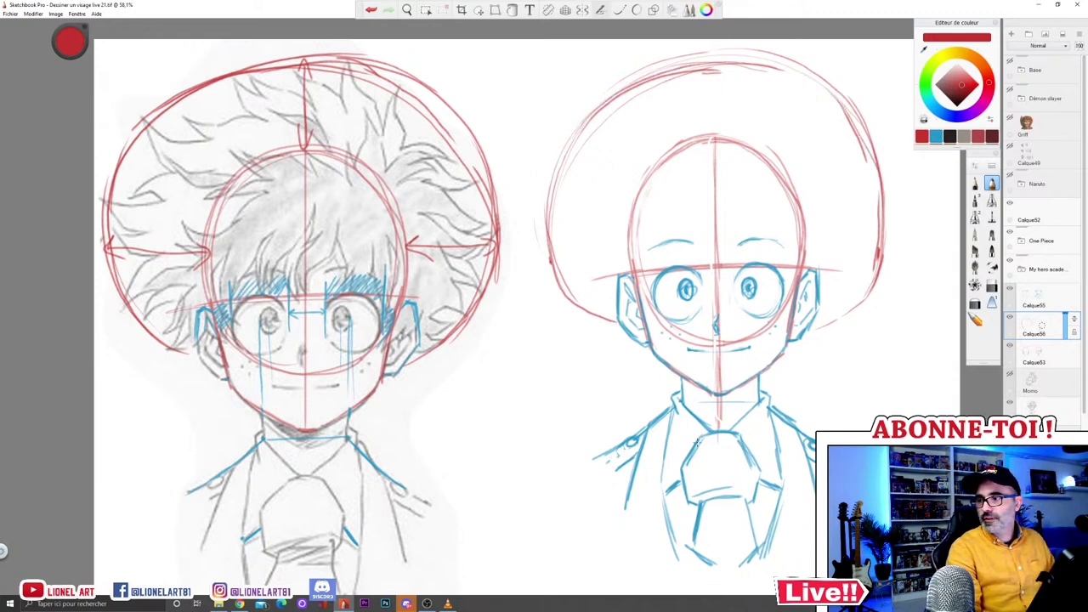
Step: Adjust the opacity of Calque56 and the portrait layer, and return to Calque55 with blue as the drawing colour
{"action": "left_click", "coordinate": [1066, 320]}
{"action": "left_click", "coordinate": [1050, 296]}
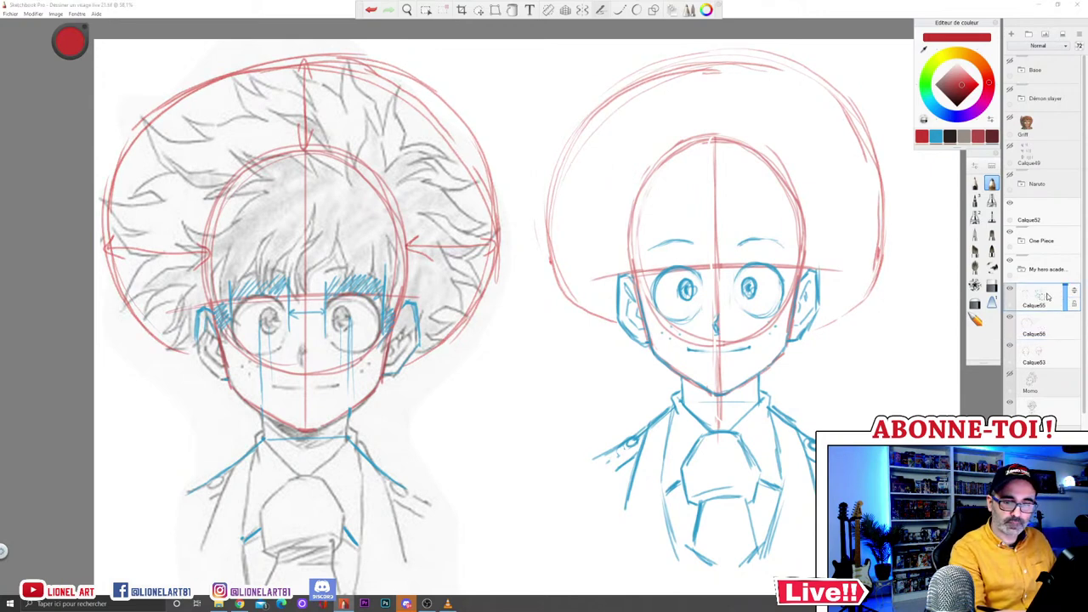
{"action": "left_click", "coordinate": [936, 136]}
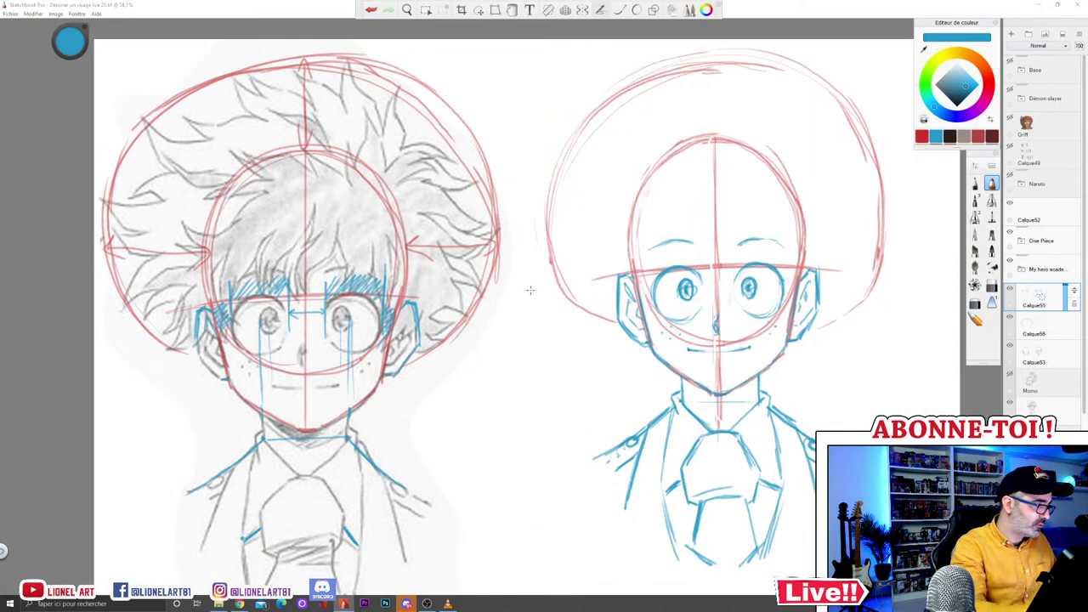
{"action": "left_click", "coordinate": [1011, 346]}
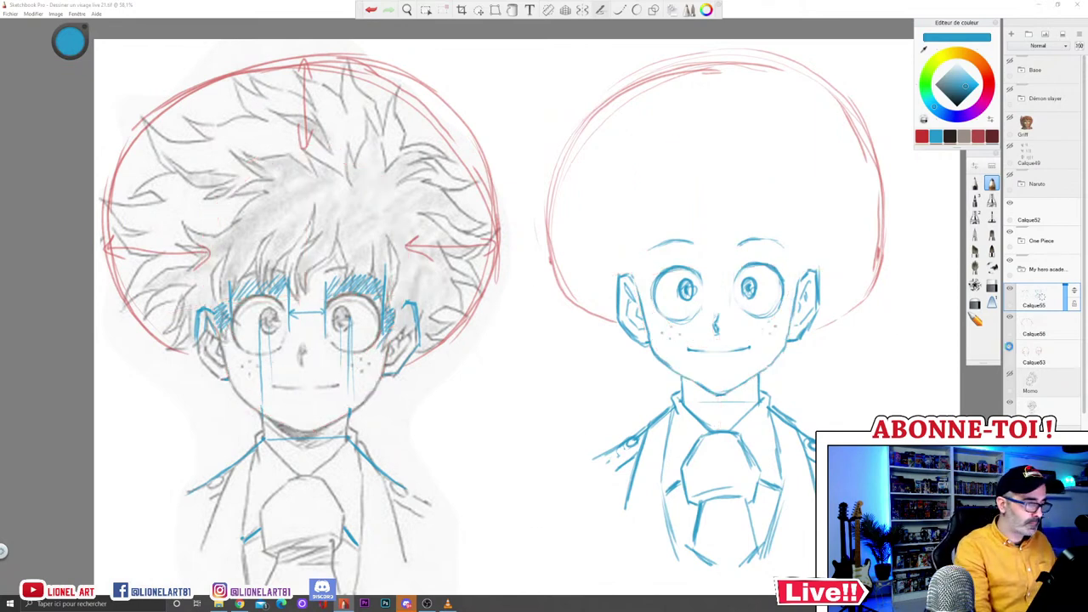
{"action": "left_click", "coordinate": [1010, 346]}
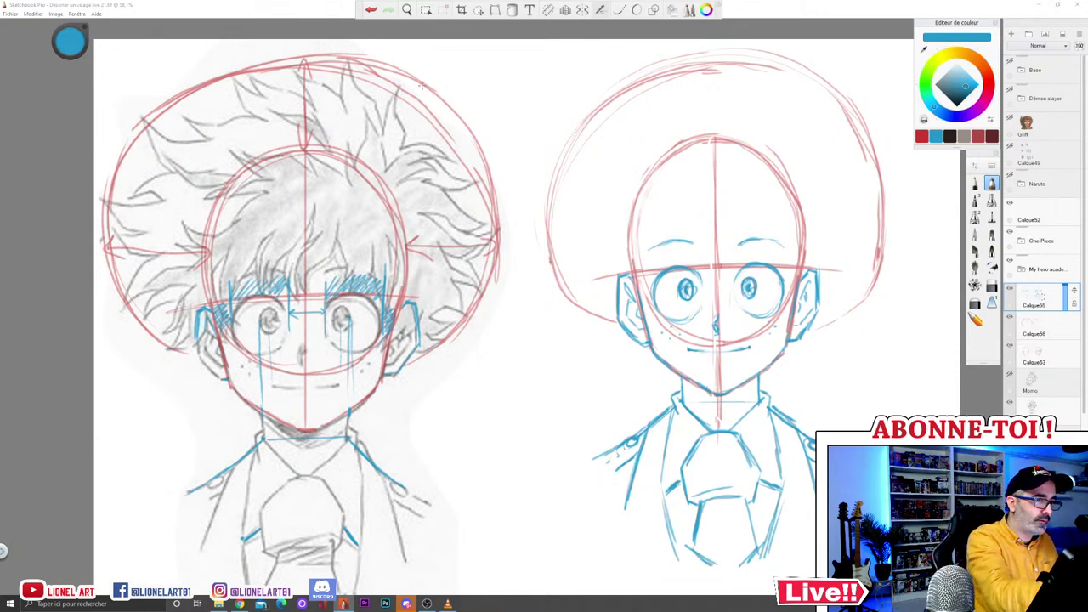
{"action": "left_click", "coordinate": [1059, 406]}
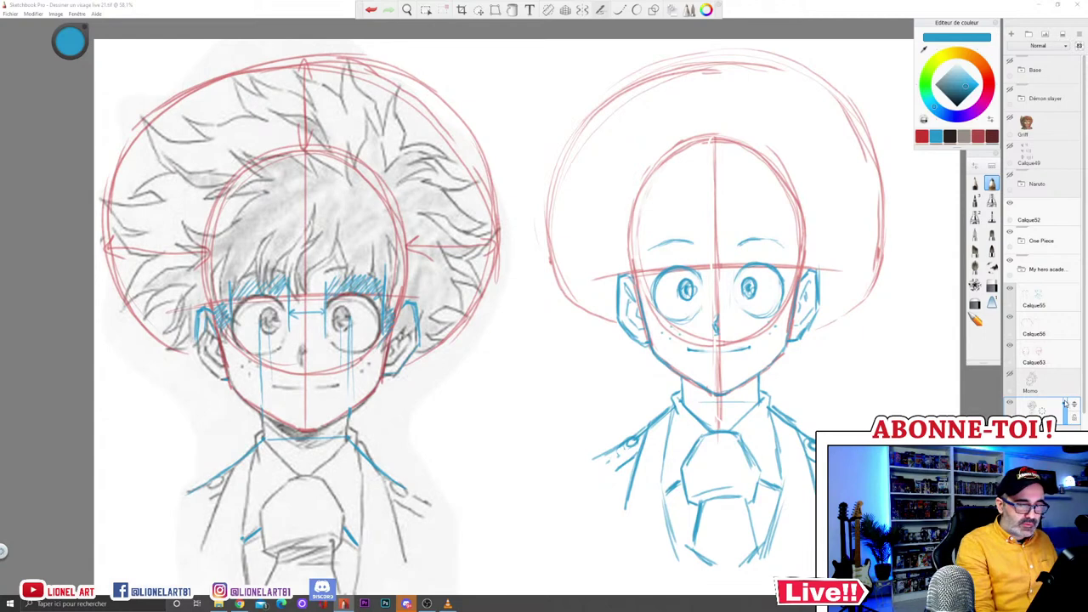
{"action": "left_click", "coordinate": [1049, 295]}
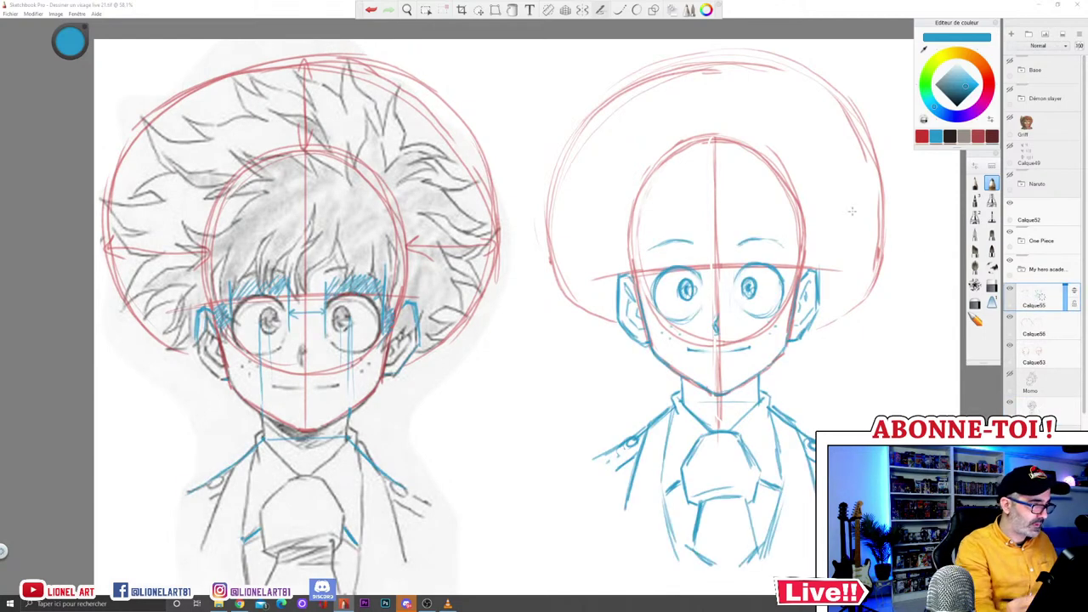
Step: Erase all the blue construction marks drawn over the portrait's eyes, ears, neck and jacket on Calque55
{"action": "left_click", "coordinate": [993, 286]}
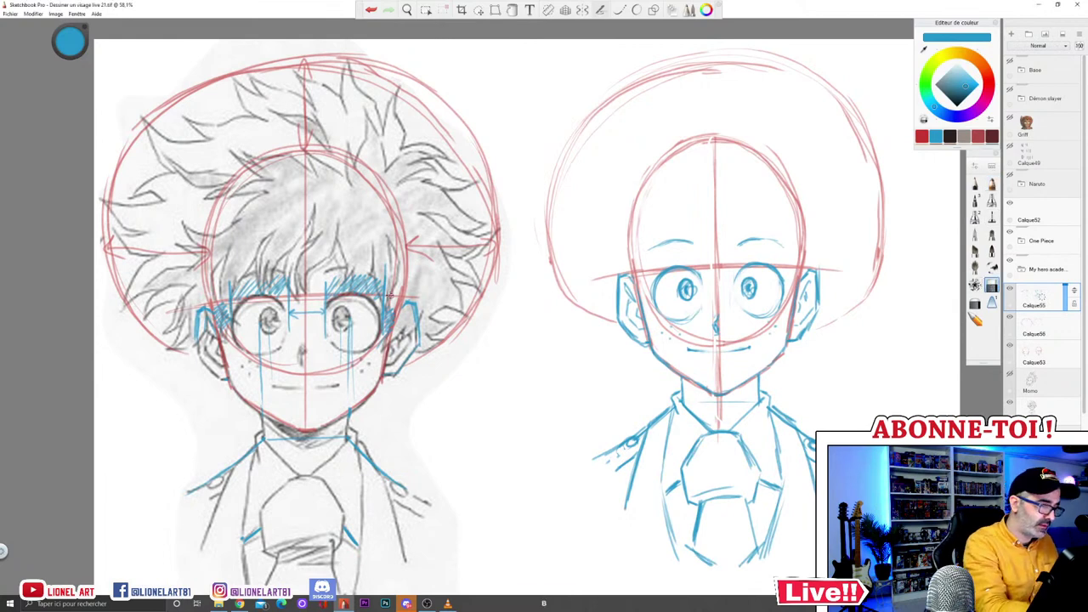
{"action": "mouse_move", "coordinate": [191, 496]}
{"action": "left_mouse_down"}
{"action": "mouse_move", "coordinate": [285, 439]}
{"action": "mouse_move", "coordinate": [262, 377]}
{"action": "mouse_move", "coordinate": [276, 280]}
{"action": "left_mouse_up"}
{"action": "left_click_drag", "start_coordinate": [258, 529], "coordinate": [241, 542]}
{"action": "left_click_drag", "start_coordinate": [346, 531], "coordinate": [357, 546]}
{"action": "left_click_drag", "start_coordinate": [310, 438], "coordinate": [371, 464]}
{"action": "left_click_drag", "start_coordinate": [349, 420], "coordinate": [349, 407]}
{"action": "key", "text": "ctrl+z"}
{"action": "key", "text": "ctrl+z"}
{"action": "key", "text": "ctrl+z"}
{"action": "key", "text": "ctrl+z"}
{"action": "key", "text": "ctrl+z"}
{"action": "key", "text": "ctrl+z"}
{"action": "key", "text": "ctrl+z"}
{"action": "key", "text": "ctrl+z"}
{"action": "key", "text": "ctrl+z"}
{"action": "key", "text": "ctrl+z"}
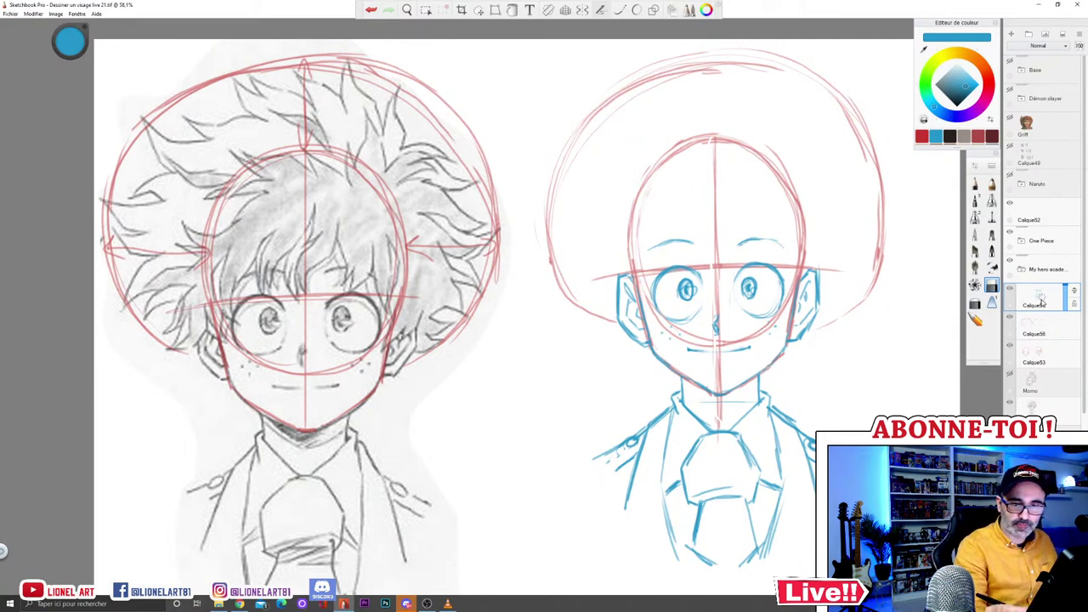
Step: Sketch the spiky fringe in blue across the freehand head's forehead, including the strands at both temples
{"action": "left_click", "coordinate": [993, 185]}
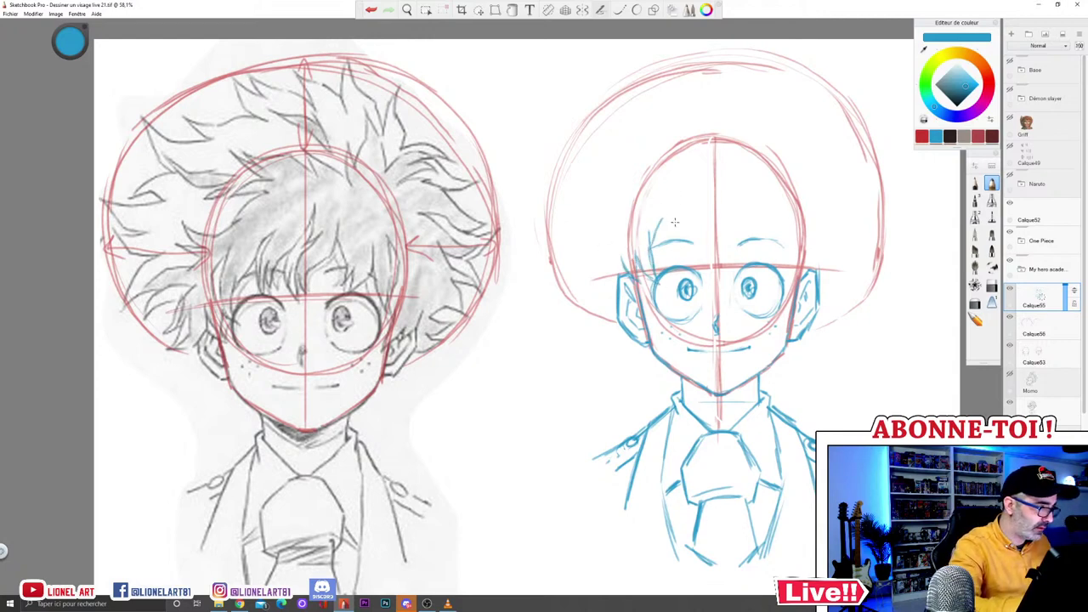
{"action": "mouse_move", "coordinate": [653, 247]}
{"action": "left_mouse_down"}
{"action": "mouse_move", "coordinate": [678, 262]}
{"action": "mouse_move", "coordinate": [678, 238]}
{"action": "mouse_move", "coordinate": [686, 259]}
{"action": "mouse_move", "coordinate": [704, 217]}
{"action": "mouse_move", "coordinate": [685, 247]}
{"action": "mouse_move", "coordinate": [700, 223]}
{"action": "left_mouse_up"}
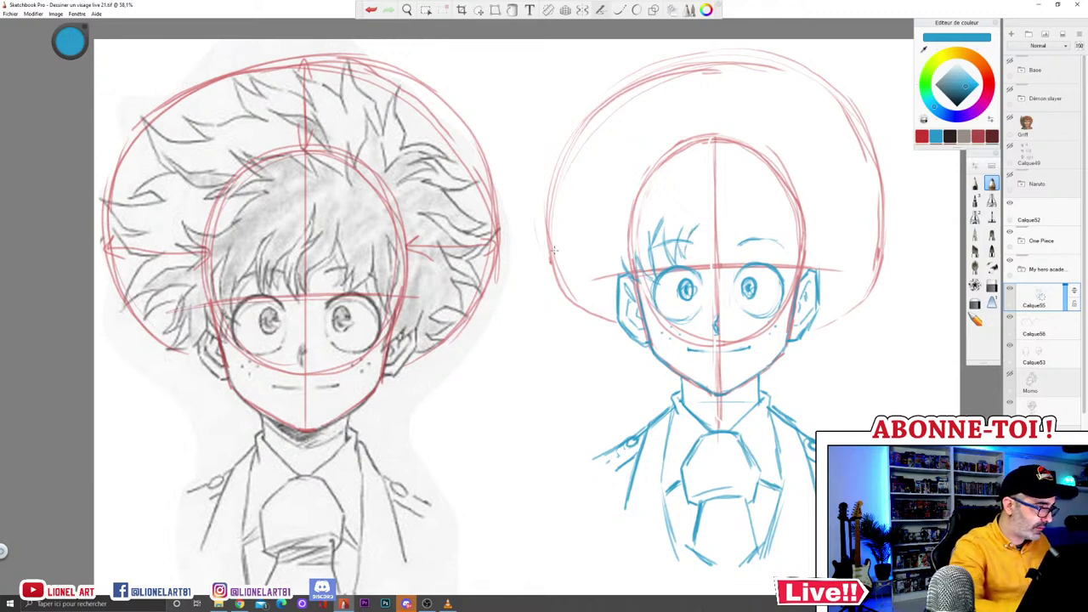
{"action": "mouse_move", "coordinate": [694, 236]}
{"action": "left_mouse_down"}
{"action": "mouse_move", "coordinate": [712, 202]}
{"action": "mouse_move", "coordinate": [694, 244]}
{"action": "mouse_move", "coordinate": [713, 277]}
{"action": "mouse_move", "coordinate": [694, 235]}
{"action": "mouse_move", "coordinate": [704, 219]}
{"action": "left_mouse_up"}
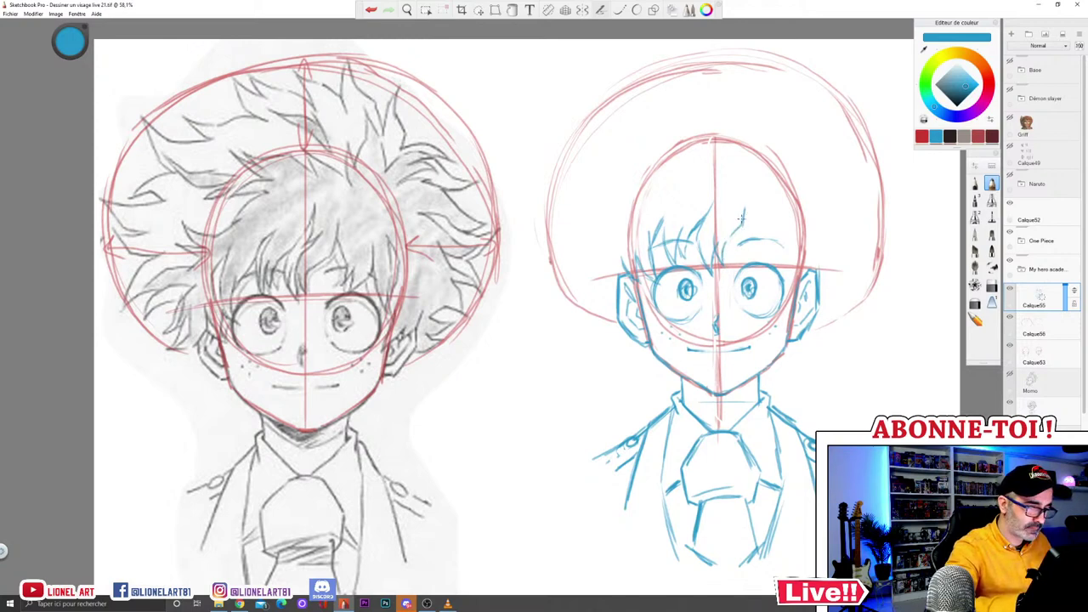
{"action": "mouse_move", "coordinate": [761, 239]}
{"action": "left_mouse_down"}
{"action": "mouse_move", "coordinate": [754, 258]}
{"action": "mouse_move", "coordinate": [761, 243]}
{"action": "mouse_move", "coordinate": [781, 245]}
{"action": "left_mouse_up"}
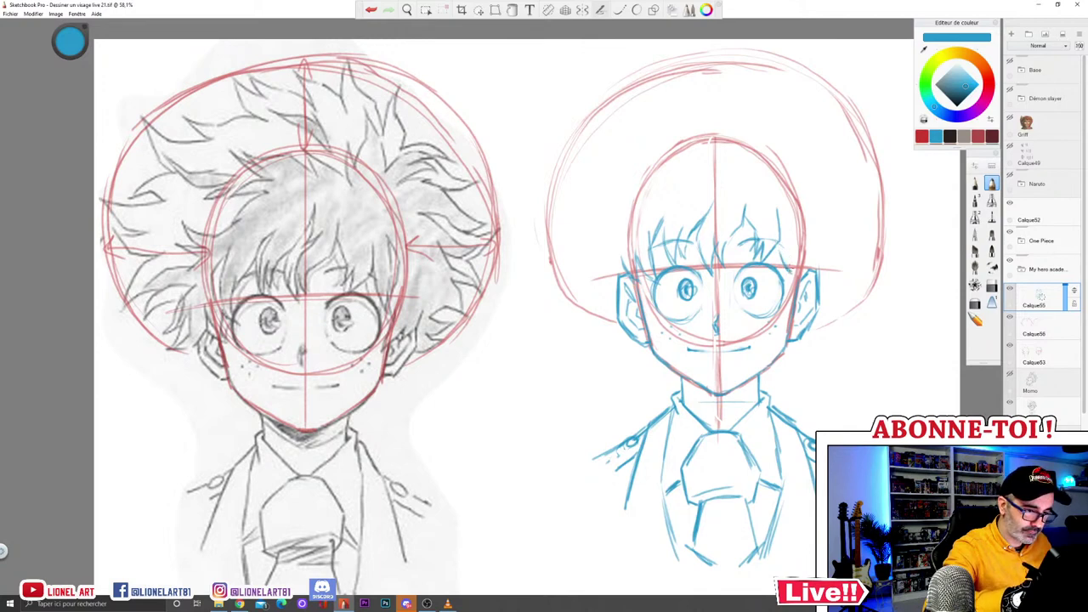
{"action": "mouse_move", "coordinate": [763, 261]}
{"action": "left_mouse_down"}
{"action": "mouse_move", "coordinate": [774, 219]}
{"action": "mouse_move", "coordinate": [787, 267]}
{"action": "left_mouse_up"}
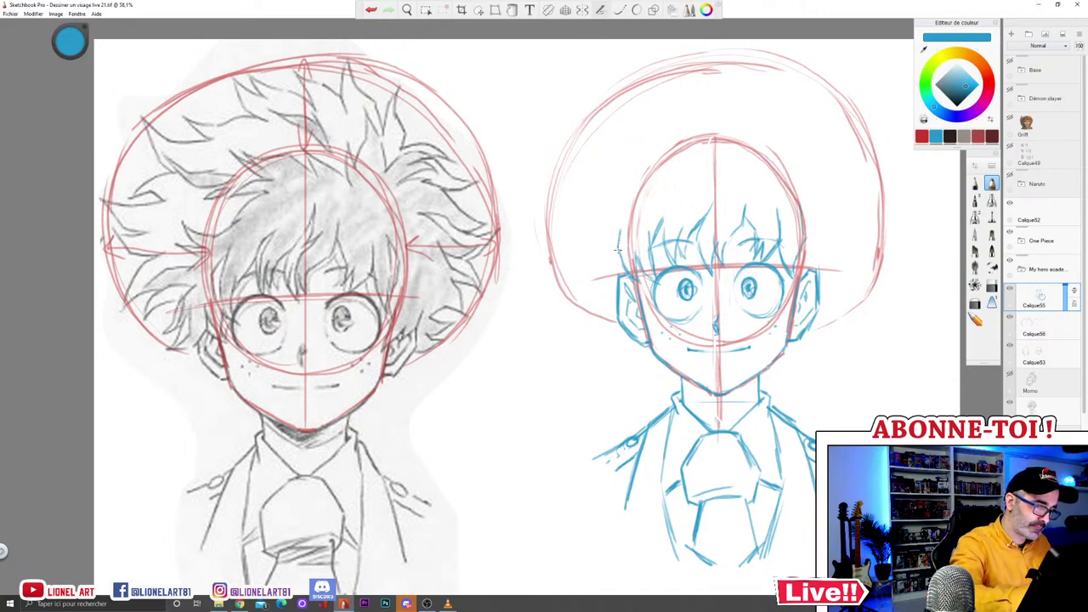
{"action": "left_click_drag", "start_coordinate": [804, 217], "coordinate": [797, 252]}
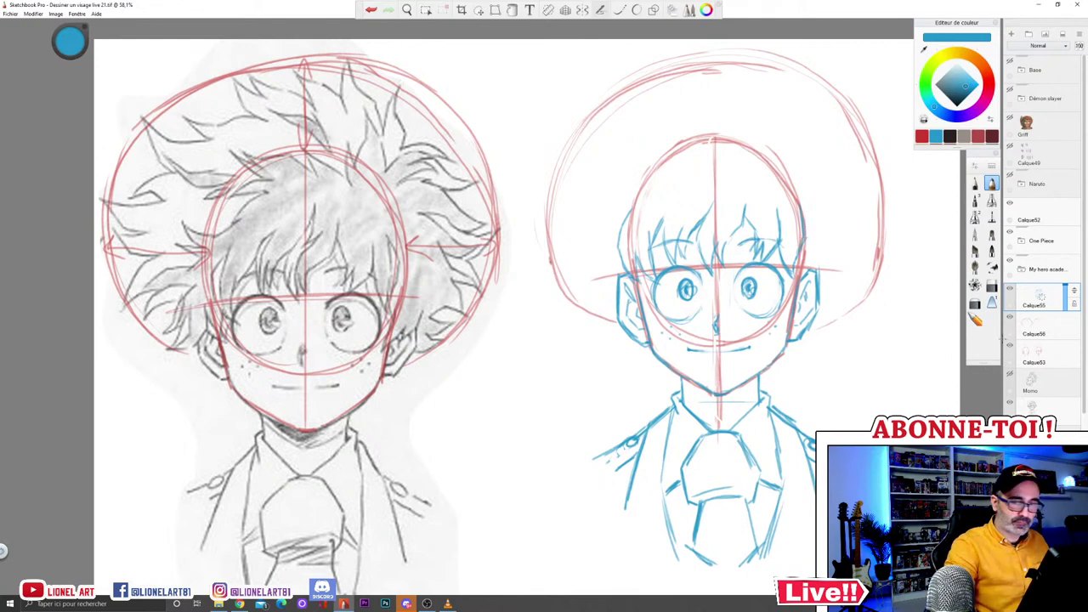
Step: Lower the opacity of the red construction layer Calque53 and make Calque55 active again
{"action": "left_click", "coordinate": [1053, 352]}
{"action": "left_click_drag", "start_coordinate": [1067, 359], "coordinate": [1069, 361]}
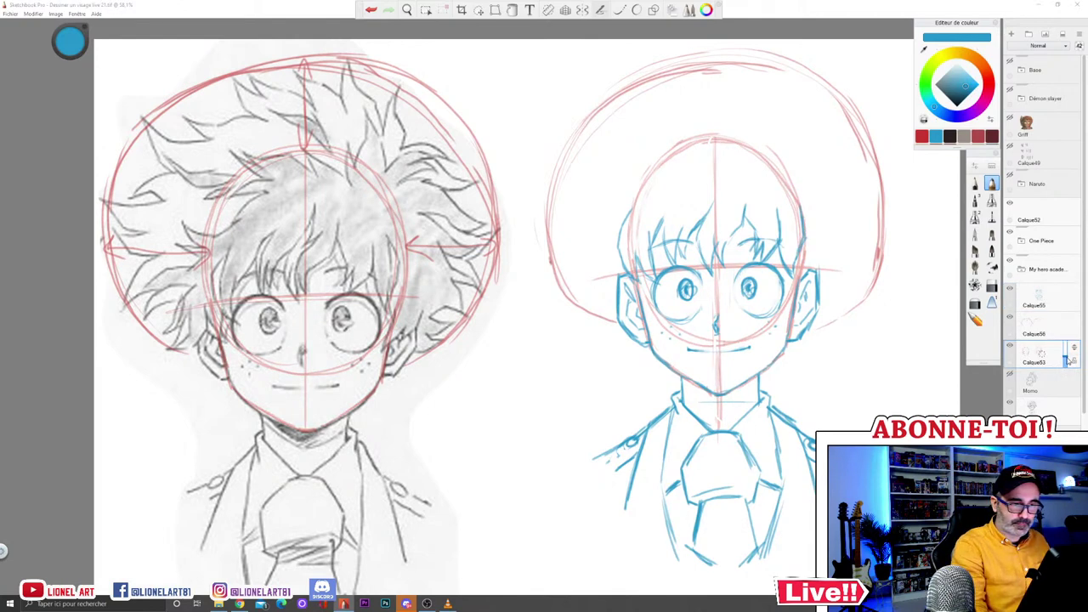
{"action": "left_click", "coordinate": [1047, 302]}
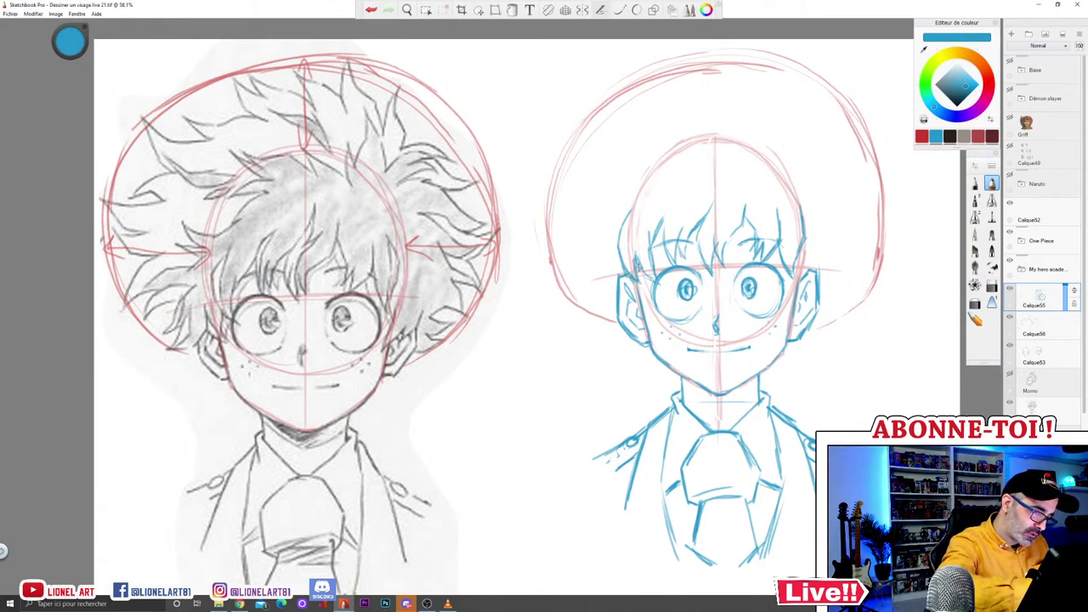
Step: Reinforce the fringe strands in blue from the middle of the forehead to the right temple
{"action": "mouse_move", "coordinate": [671, 221]}
{"action": "left_mouse_down"}
{"action": "mouse_move", "coordinate": [661, 247]}
{"action": "mouse_move", "coordinate": [685, 258]}
{"action": "mouse_move", "coordinate": [691, 243]}
{"action": "left_mouse_up"}
{"action": "mouse_move", "coordinate": [708, 231]}
{"action": "left_mouse_down"}
{"action": "mouse_move", "coordinate": [706, 267]}
{"action": "mouse_move", "coordinate": [724, 266]}
{"action": "mouse_move", "coordinate": [721, 256]}
{"action": "left_mouse_up"}
{"action": "mouse_move", "coordinate": [746, 217]}
{"action": "left_mouse_down"}
{"action": "mouse_move", "coordinate": [763, 260]}
{"action": "mouse_move", "coordinate": [776, 214]}
{"action": "mouse_move", "coordinate": [794, 281]}
{"action": "left_mouse_up"}
{"action": "left_click_drag", "start_coordinate": [801, 228], "coordinate": [797, 292]}
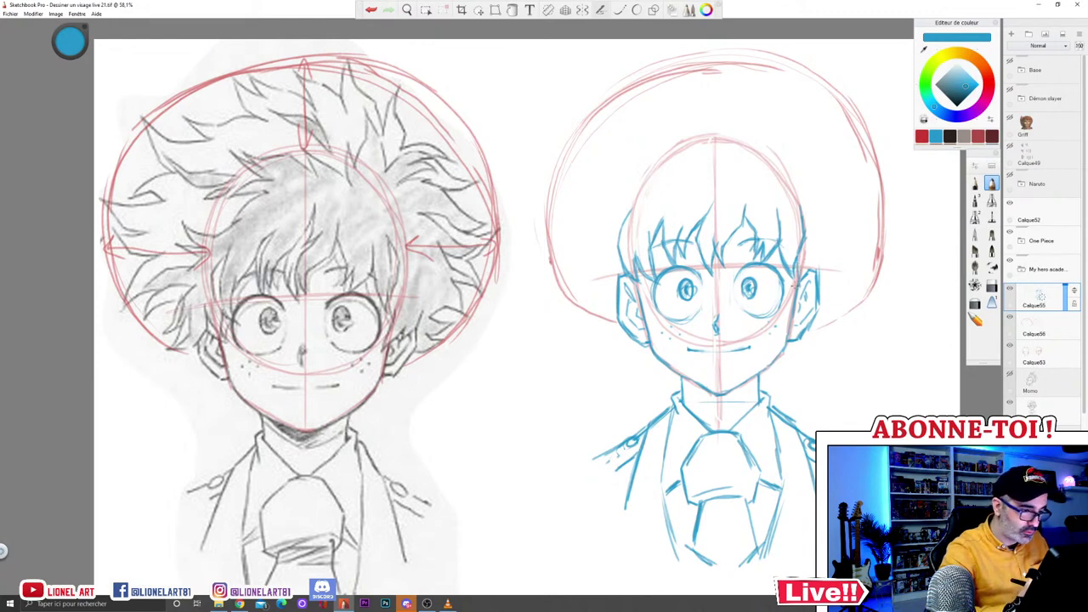
Step: Draw pointed blue hair locks over the top of the freehand head's left-hand ear and outward from it
{"action": "left_click_drag", "start_coordinate": [629, 286], "coordinate": [630, 298]}
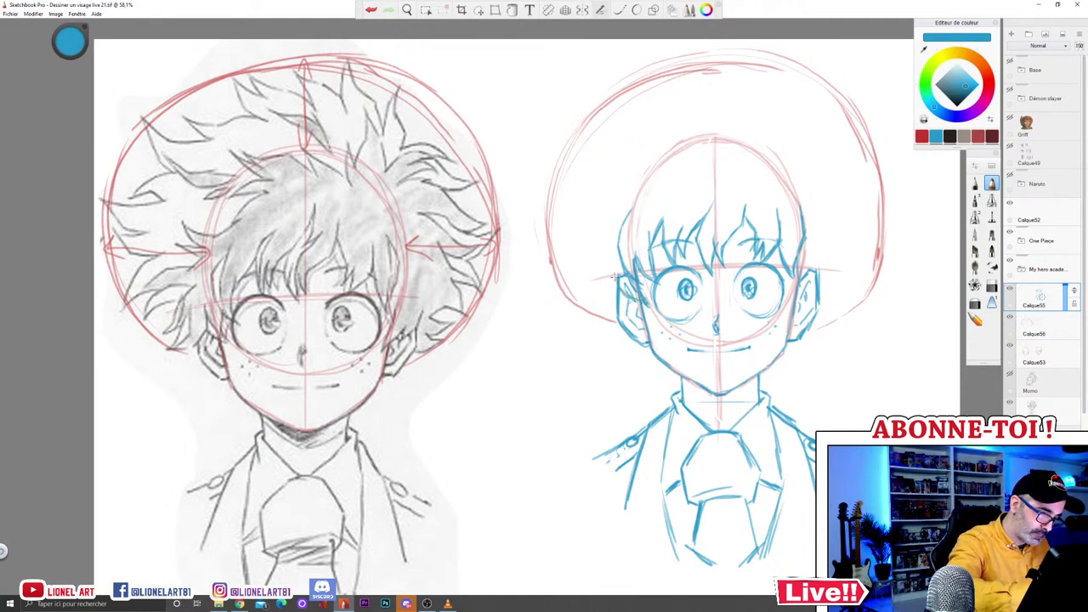
{"action": "left_click_drag", "start_coordinate": [617, 258], "coordinate": [620, 281]}
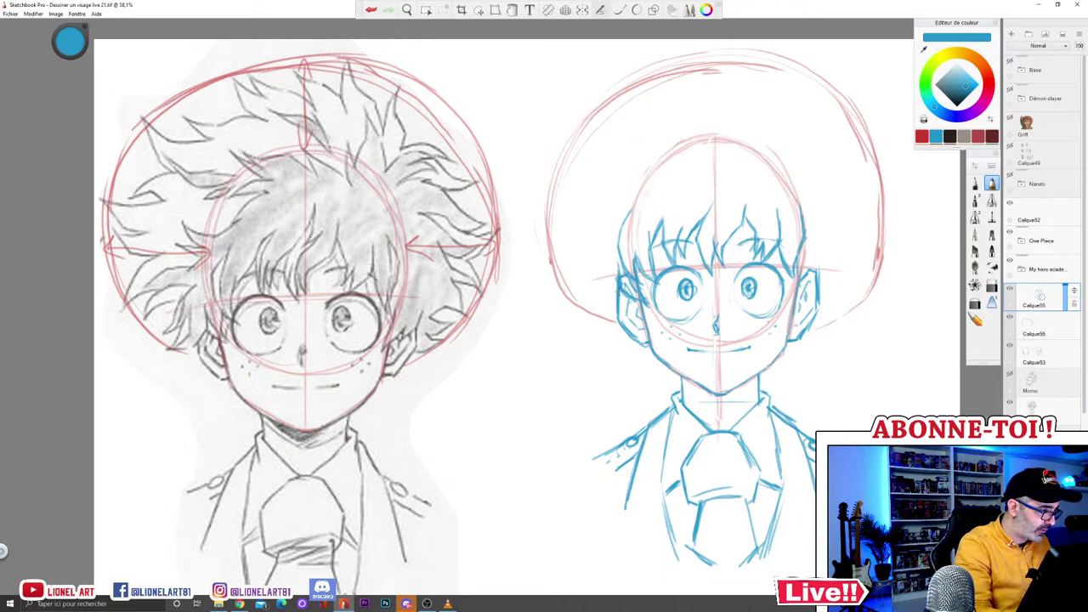
{"action": "mouse_move", "coordinate": [606, 309]}
{"action": "left_mouse_down"}
{"action": "mouse_move", "coordinate": [590, 315]}
{"action": "mouse_move", "coordinate": [595, 303]}
{"action": "mouse_move", "coordinate": [585, 316]}
{"action": "left_mouse_up"}
Step: Erase the ear contour hidden by the locks and the left temple strand, and redraw that strand closer to the skull
{"action": "left_click", "coordinate": [988, 289]}
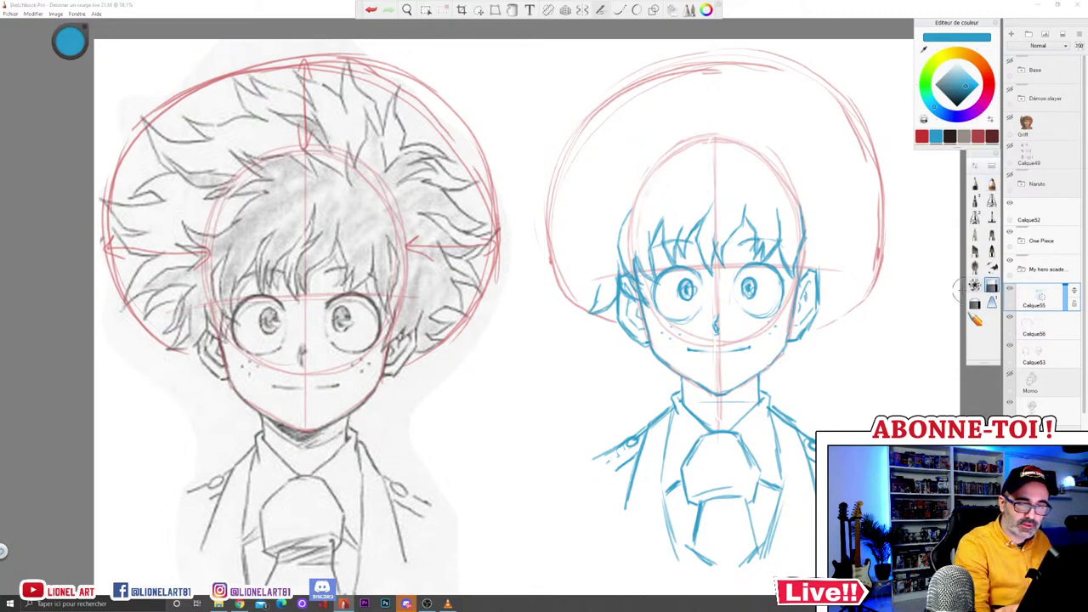
{"action": "left_click_drag", "start_coordinate": [749, 295], "coordinate": [758, 293]}
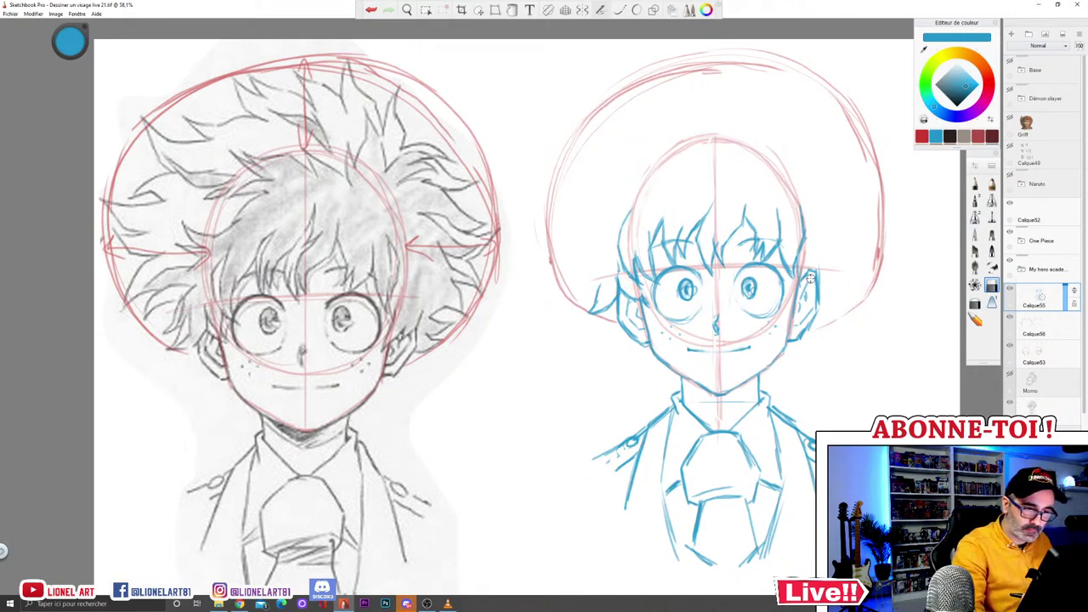
{"action": "left_click", "coordinate": [992, 182]}
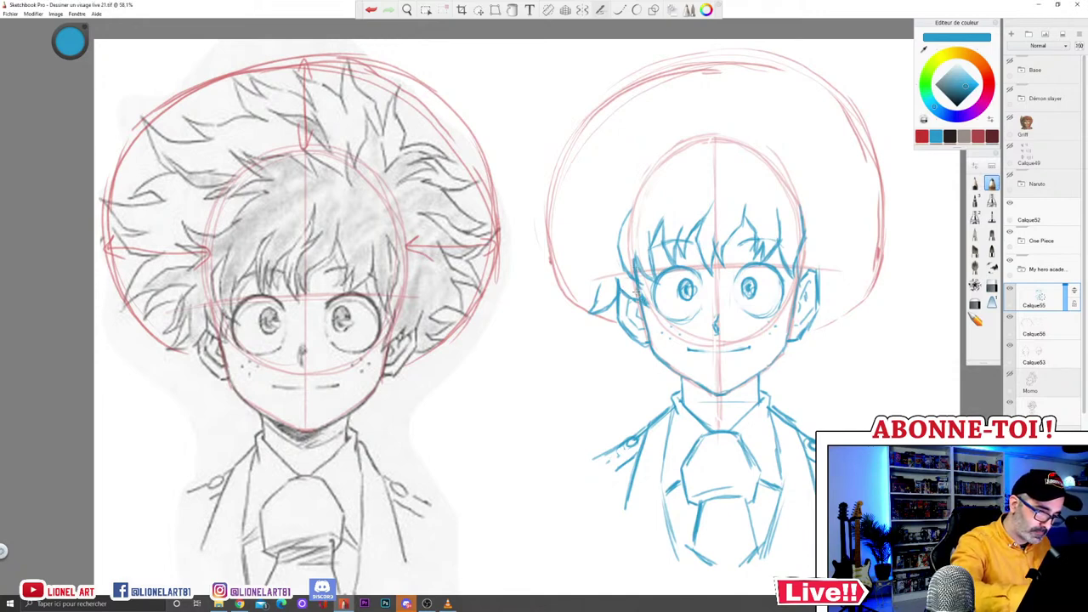
{"action": "left_click", "coordinate": [991, 286]}
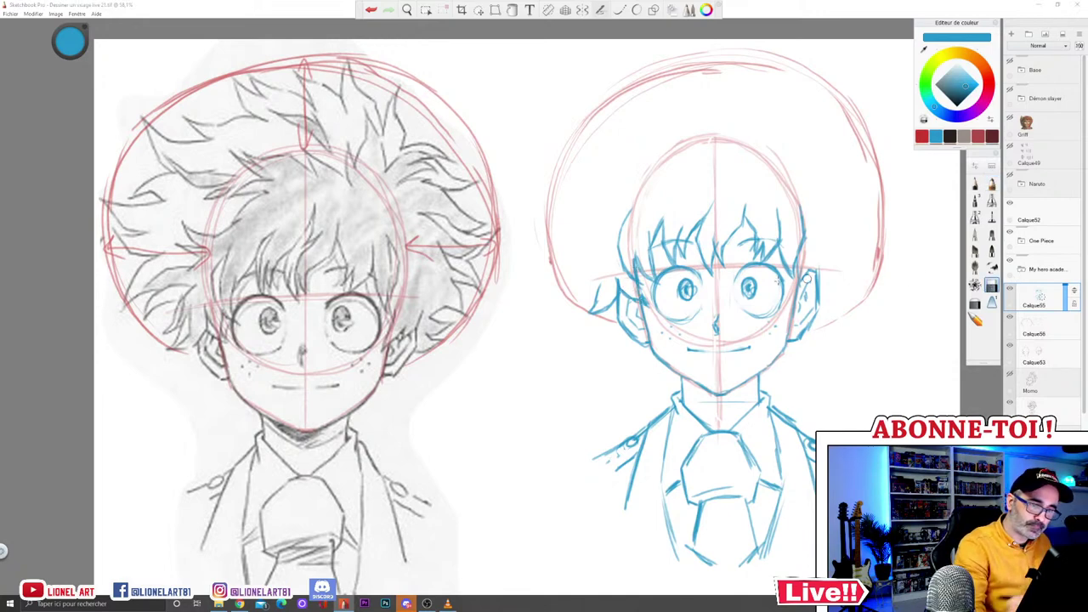
{"action": "left_click", "coordinate": [992, 183]}
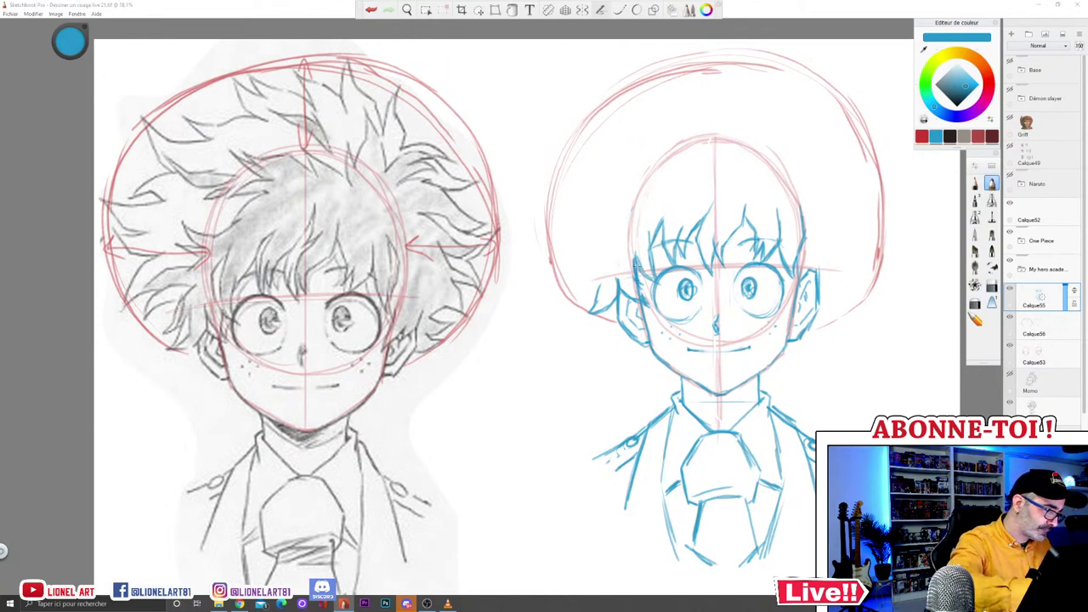
{"action": "mouse_move", "coordinate": [644, 274]}
{"action": "left_mouse_down"}
{"action": "mouse_move", "coordinate": [625, 246]}
{"action": "mouse_move", "coordinate": [634, 210]}
{"action": "left_mouse_up"}
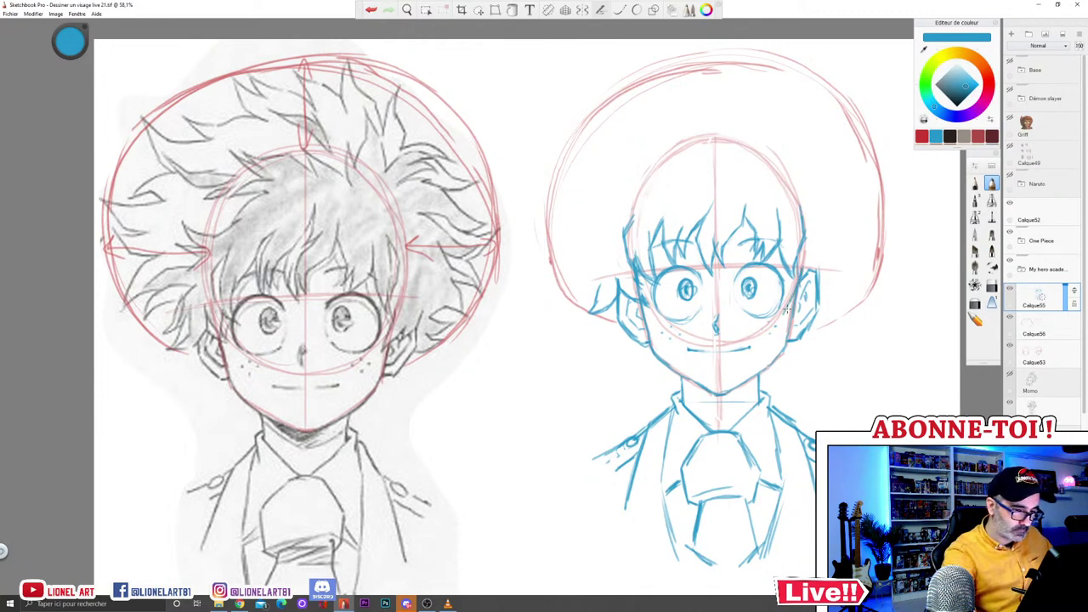
Step: Draw a blue lock across the right-hand ear, erase the ear contour behind it, and check the sketch with Calque53 hidden
{"action": "mouse_move", "coordinate": [783, 312]}
{"action": "left_mouse_down"}
{"action": "mouse_move", "coordinate": [811, 287]}
{"action": "mouse_move", "coordinate": [808, 305]}
{"action": "mouse_move", "coordinate": [827, 266]}
{"action": "mouse_move", "coordinate": [819, 287]}
{"action": "left_mouse_up"}
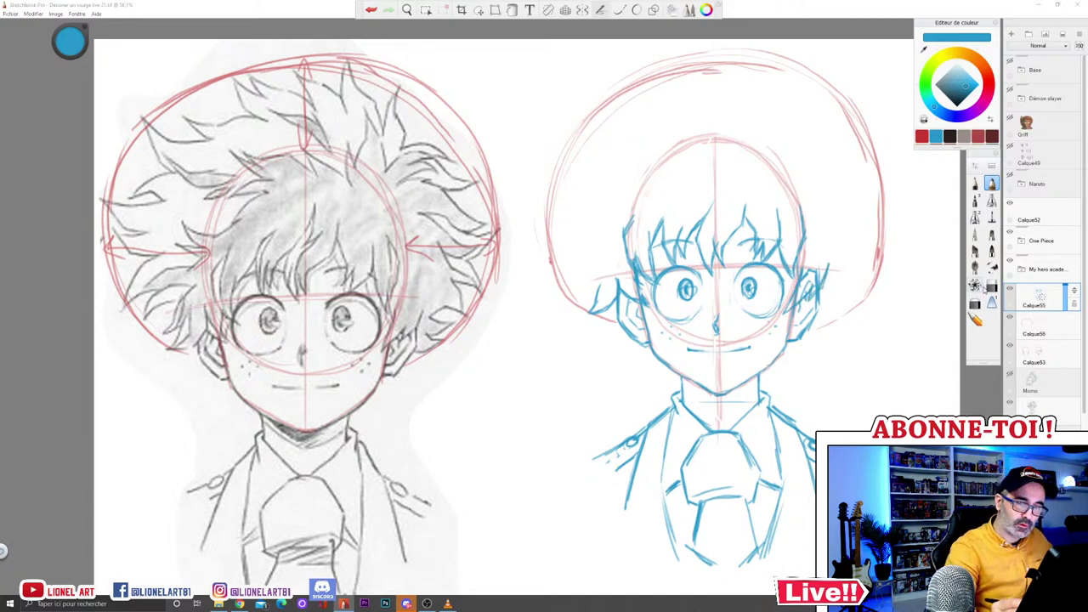
{"action": "left_click", "coordinate": [991, 288]}
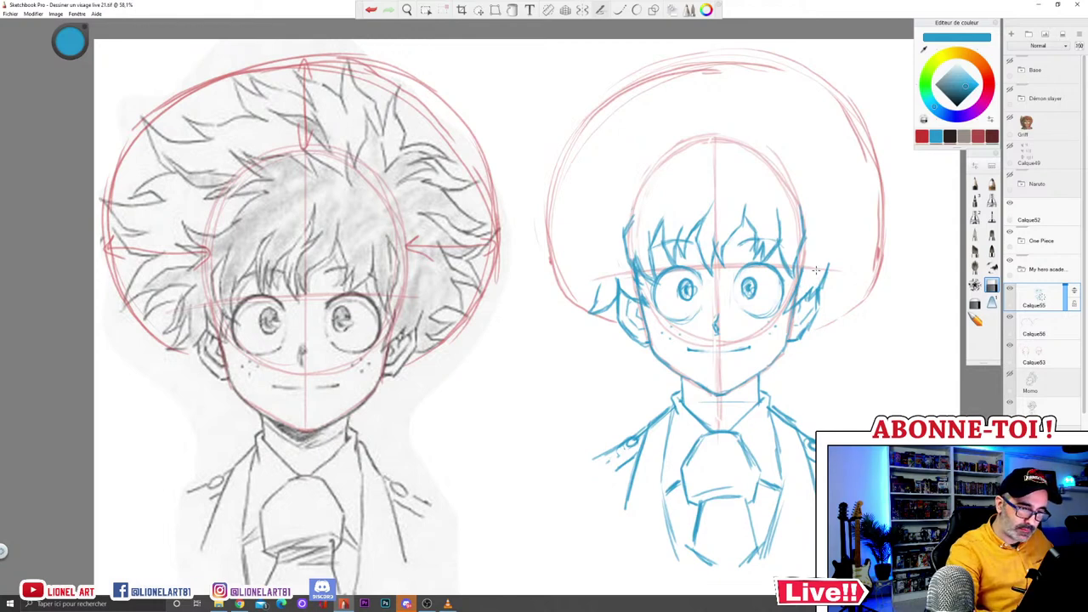
{"action": "left_click", "coordinate": [1010, 346]}
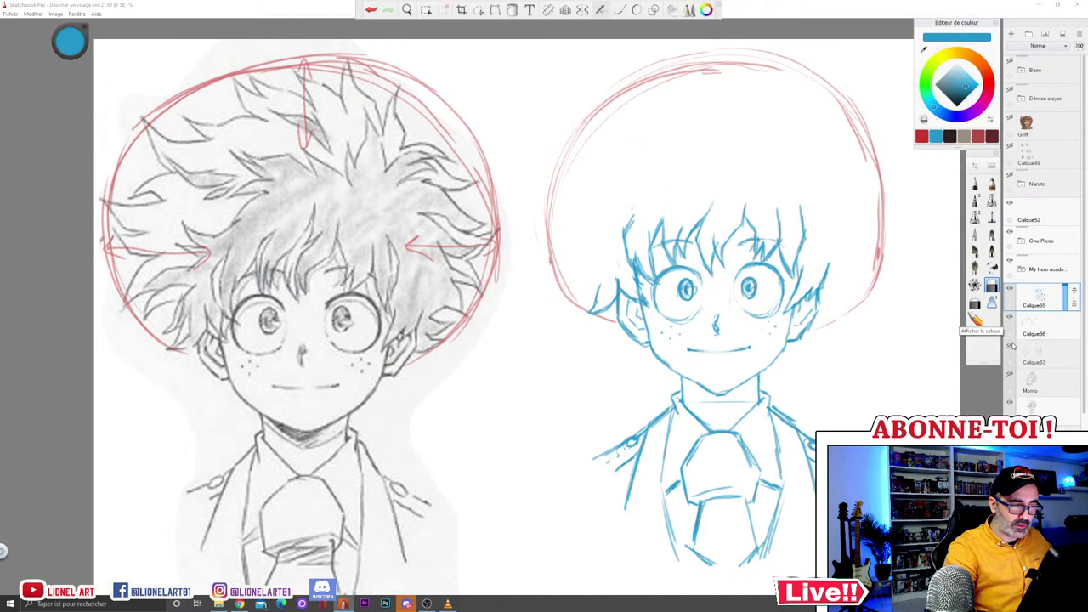
{"action": "left_click", "coordinate": [1012, 346]}
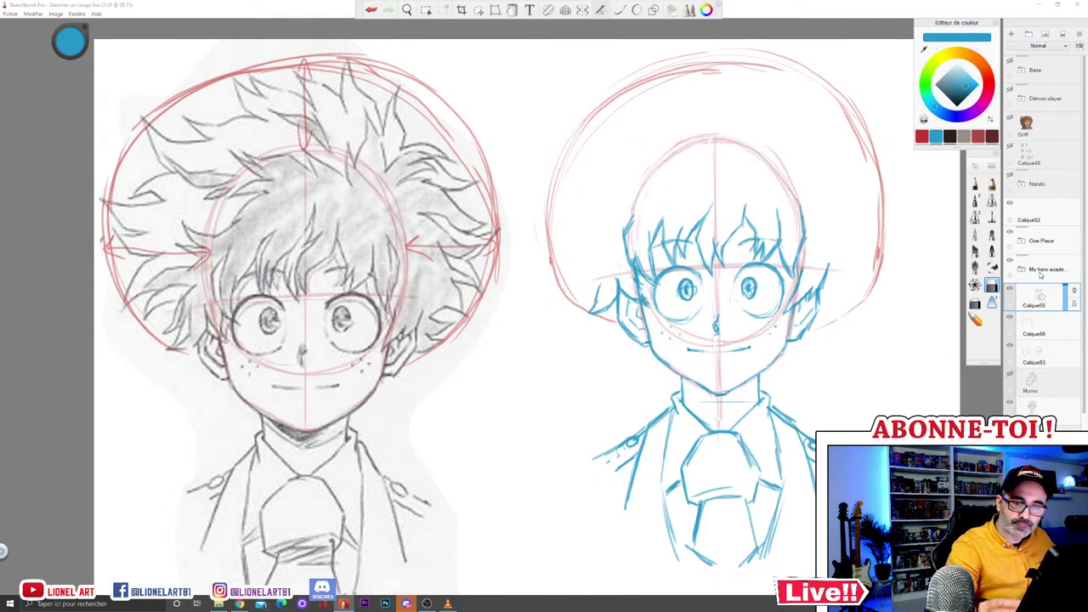
Step: Trace the skull curve and the hair tips crossing it in blue over the portrait
{"action": "left_click", "coordinate": [992, 183]}
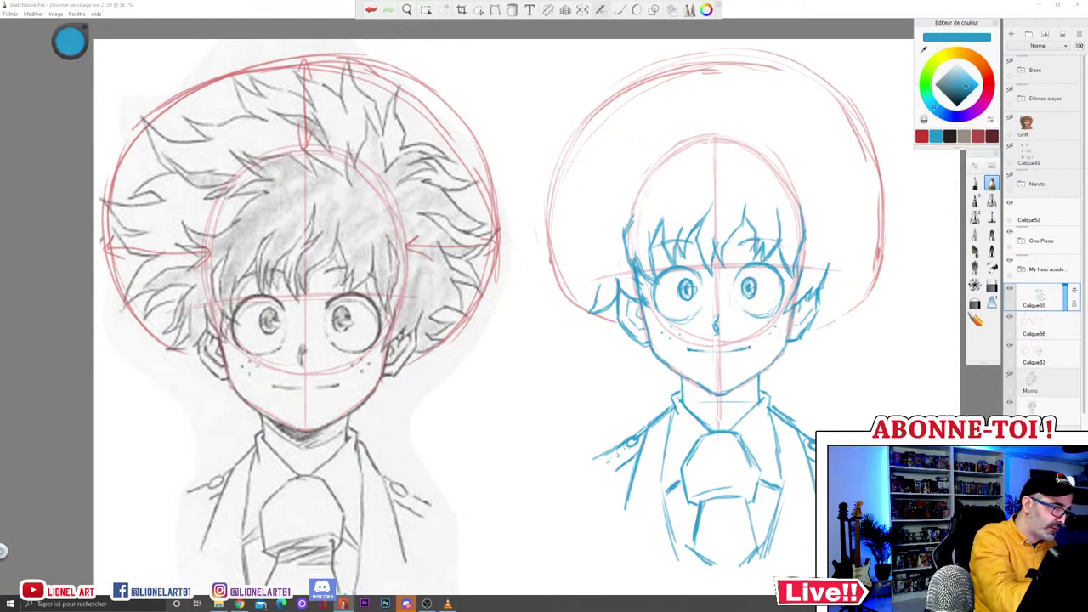
{"action": "mouse_move", "coordinate": [308, 148]}
{"action": "left_mouse_down"}
{"action": "mouse_move", "coordinate": [259, 155]}
{"action": "mouse_move", "coordinate": [197, 253]}
{"action": "left_mouse_up"}
{"action": "mouse_move", "coordinate": [255, 156]}
{"action": "left_mouse_down"}
{"action": "mouse_move", "coordinate": [200, 246]}
{"action": "mouse_move", "coordinate": [284, 150]}
{"action": "mouse_move", "coordinate": [319, 150]}
{"action": "mouse_move", "coordinate": [395, 191]}
{"action": "mouse_move", "coordinate": [413, 279]}
{"action": "left_mouse_up"}
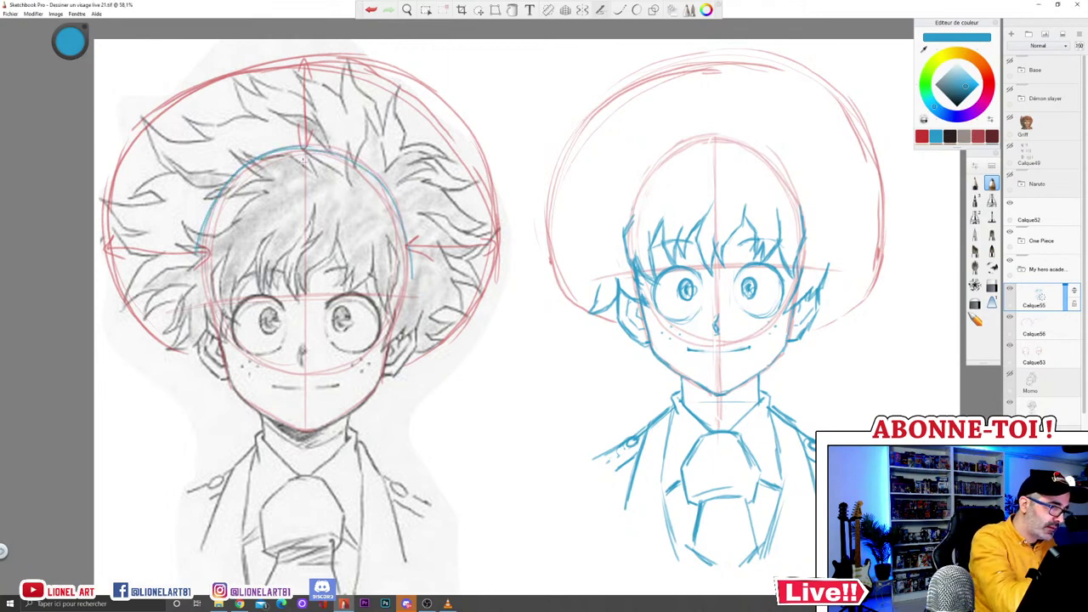
{"action": "mouse_move", "coordinate": [308, 151]}
{"action": "left_mouse_down"}
{"action": "mouse_move", "coordinate": [349, 182]}
{"action": "mouse_move", "coordinate": [352, 142]}
{"action": "mouse_move", "coordinate": [360, 173]}
{"action": "left_mouse_up"}
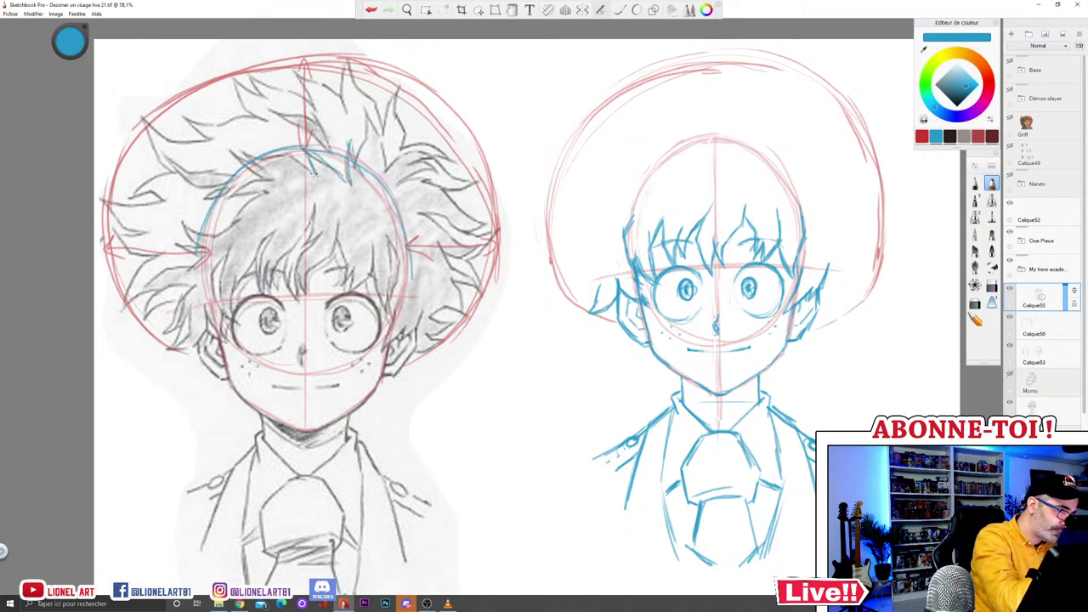
{"action": "mouse_move", "coordinate": [238, 151]}
{"action": "left_mouse_down"}
{"action": "mouse_move", "coordinate": [259, 166]}
{"action": "mouse_move", "coordinate": [183, 243]}
{"action": "mouse_move", "coordinate": [184, 262]}
{"action": "left_mouse_up"}
Step: Undo the blue skull curve and hair tip strokes drawn over the portrait
{"action": "key", "text": "ctrl+z"}
{"action": "key", "text": "ctrl+z"}
{"action": "key", "text": "ctrl+z"}
{"action": "key", "text": "ctrl+z"}
{"action": "key", "text": "ctrl+z"}
{"action": "key", "text": "ctrl+z"}
{"action": "key", "text": "ctrl+z"}
{"action": "key", "text": "ctrl+z"}
{"action": "key", "text": "ctrl+z"}
{"action": "key", "text": "ctrl+z"}
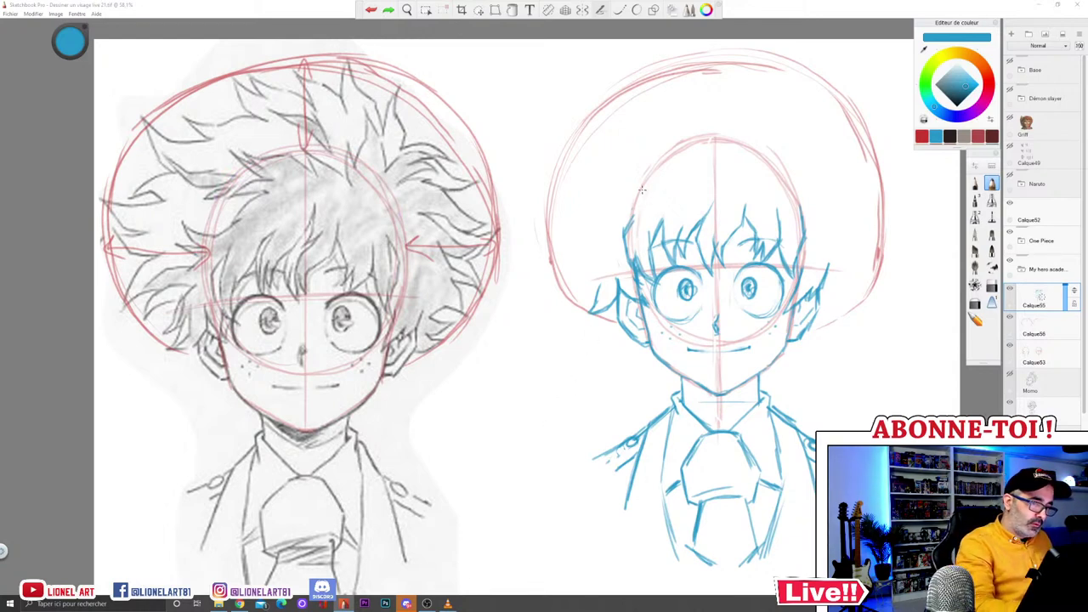
Step: Draw the inner hair edge in blue along the skull circle, from spiky locks at the left-hand temple up to the crown
{"action": "left_click_drag", "start_coordinate": [668, 167], "coordinate": [657, 182]}
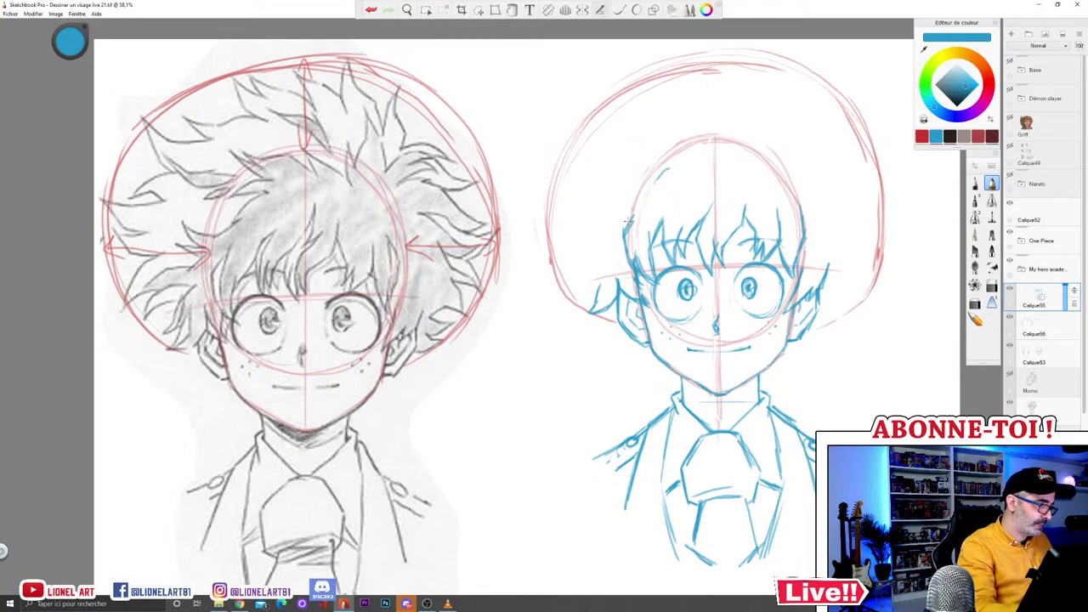
{"action": "mouse_move", "coordinate": [643, 192]}
{"action": "left_mouse_down"}
{"action": "mouse_move", "coordinate": [626, 201]}
{"action": "mouse_move", "coordinate": [605, 186]}
{"action": "mouse_move", "coordinate": [621, 206]}
{"action": "mouse_move", "coordinate": [605, 210]}
{"action": "left_mouse_up"}
{"action": "mouse_move", "coordinate": [605, 209]}
{"action": "left_mouse_down"}
{"action": "mouse_move", "coordinate": [619, 218]}
{"action": "mouse_move", "coordinate": [611, 228]}
{"action": "mouse_move", "coordinate": [615, 204]}
{"action": "mouse_move", "coordinate": [685, 159]}
{"action": "left_mouse_up"}
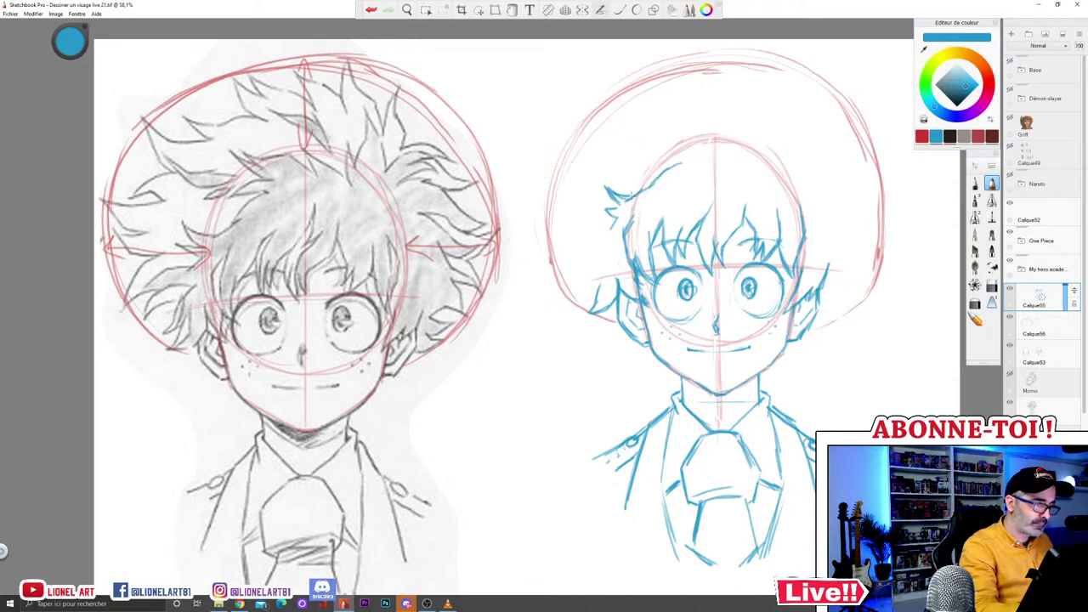
{"action": "left_click_drag", "start_coordinate": [607, 188], "coordinate": [634, 196]}
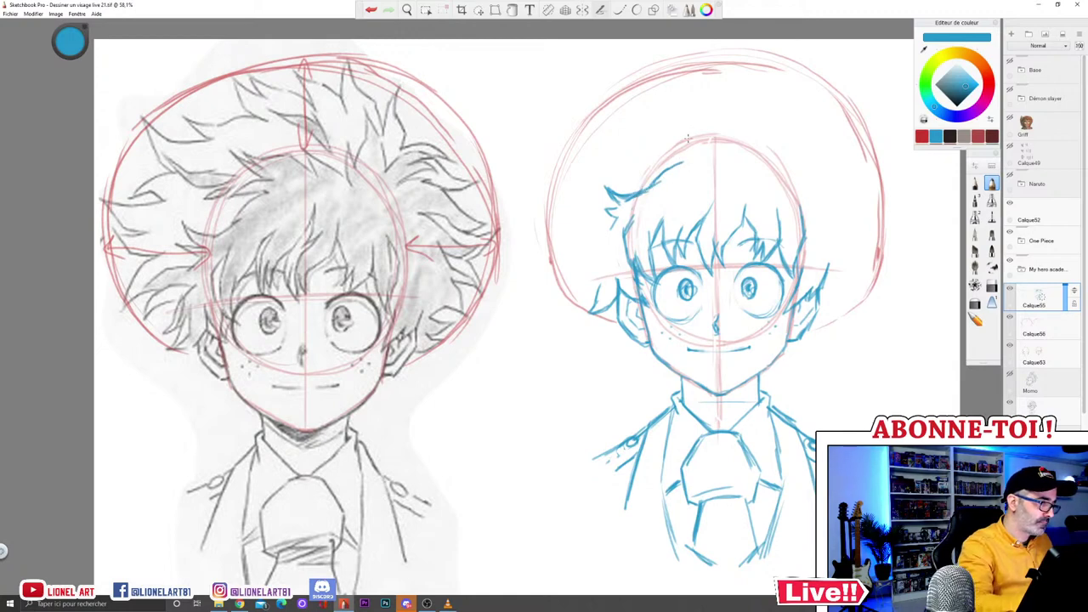
{"action": "mouse_move", "coordinate": [682, 162]}
{"action": "left_mouse_down"}
{"action": "mouse_move", "coordinate": [655, 163]}
{"action": "mouse_move", "coordinate": [688, 153]}
{"action": "left_mouse_up"}
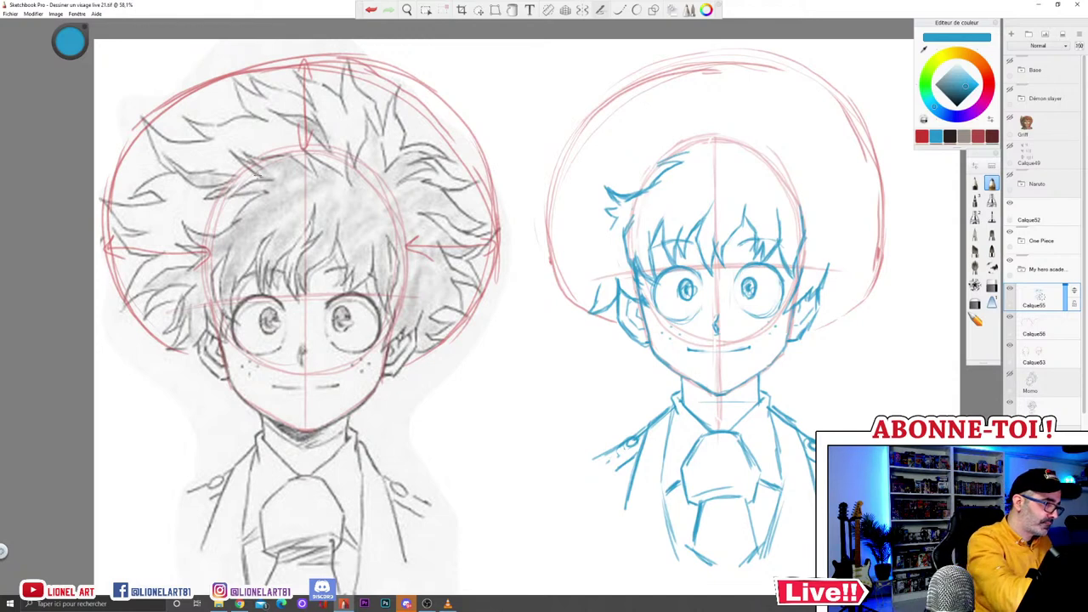
{"action": "mouse_move", "coordinate": [672, 155]}
{"action": "left_mouse_down"}
{"action": "mouse_move", "coordinate": [660, 132]}
{"action": "mouse_move", "coordinate": [731, 153]}
{"action": "mouse_move", "coordinate": [728, 136]}
{"action": "mouse_move", "coordinate": [753, 158]}
{"action": "mouse_move", "coordinate": [763, 148]}
{"action": "mouse_move", "coordinate": [727, 133]}
{"action": "mouse_move", "coordinate": [745, 152]}
{"action": "left_mouse_up"}
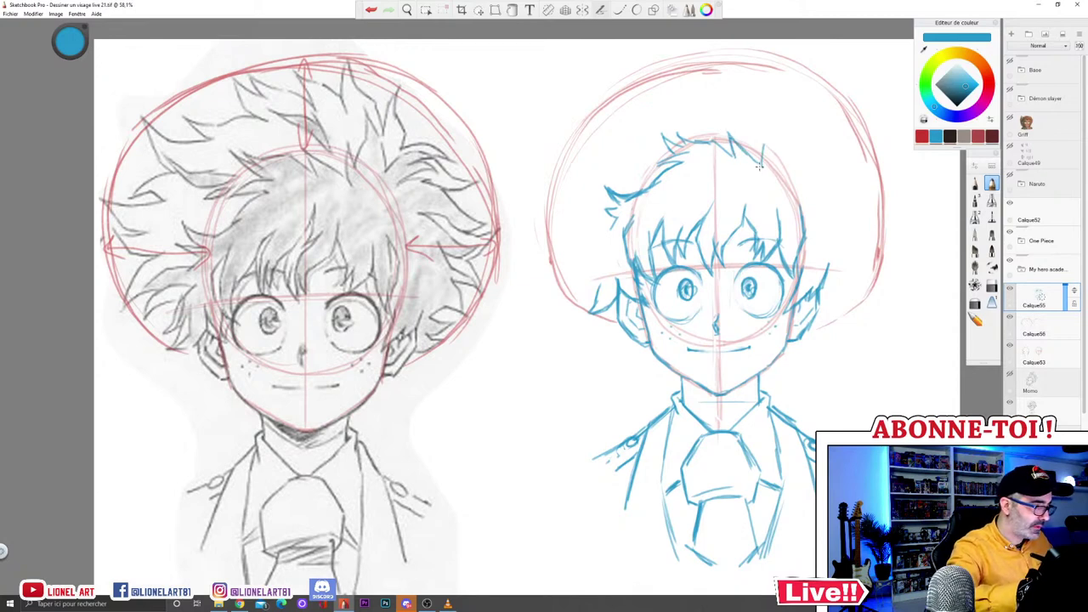
Step: Add blue spiky locks beyond the right-hand upper skull, reinforce the hair edge across the crown, and touch up the lock by the left-hand ear
{"action": "mouse_move", "coordinate": [764, 141]}
{"action": "left_mouse_down"}
{"action": "mouse_move", "coordinate": [770, 163]}
{"action": "mouse_move", "coordinate": [783, 107]}
{"action": "mouse_move", "coordinate": [802, 158]}
{"action": "left_mouse_up"}
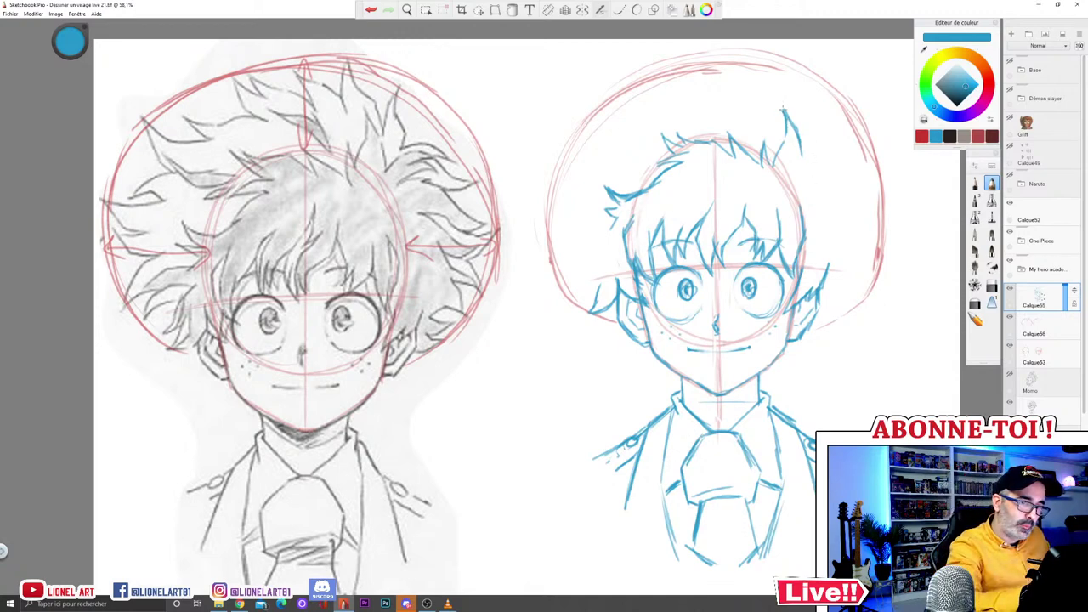
{"action": "mouse_move", "coordinate": [780, 146]}
{"action": "left_mouse_down"}
{"action": "mouse_move", "coordinate": [772, 167]}
{"action": "mouse_move", "coordinate": [767, 151]}
{"action": "mouse_move", "coordinate": [755, 167]}
{"action": "mouse_move", "coordinate": [727, 132]}
{"action": "mouse_move", "coordinate": [663, 134]}
{"action": "mouse_move", "coordinate": [661, 161]}
{"action": "mouse_move", "coordinate": [674, 158]}
{"action": "mouse_move", "coordinate": [618, 190]}
{"action": "mouse_move", "coordinate": [616, 223]}
{"action": "mouse_move", "coordinate": [605, 204]}
{"action": "left_mouse_up"}
{"action": "mouse_move", "coordinate": [600, 283]}
{"action": "left_mouse_down"}
{"action": "mouse_move", "coordinate": [585, 316]}
{"action": "mouse_move", "coordinate": [606, 309]}
{"action": "left_mouse_up"}
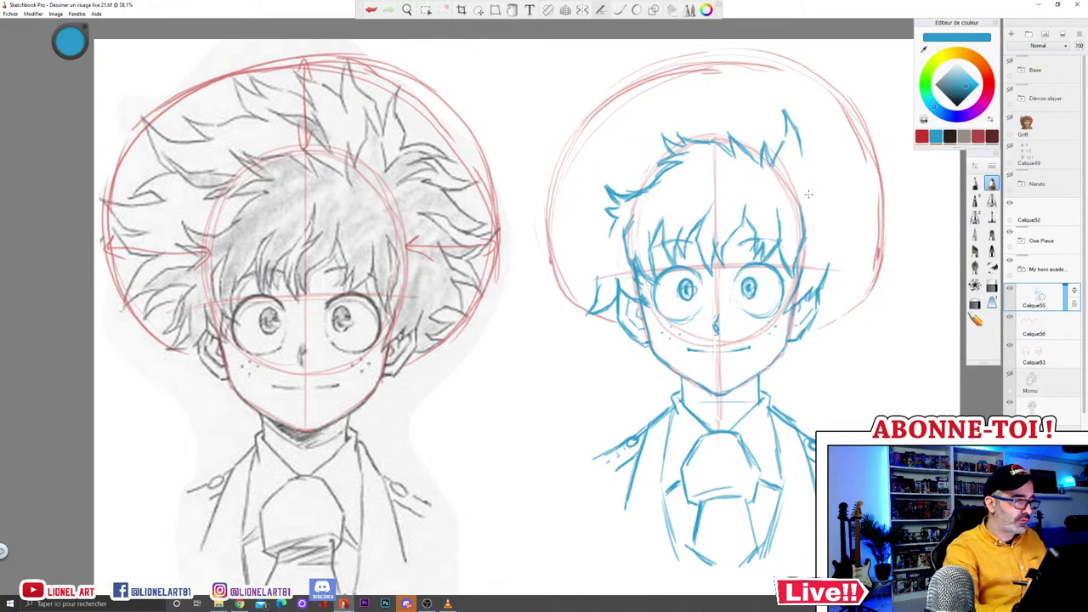
{"action": "mouse_move", "coordinate": [808, 154]}
{"action": "left_mouse_down"}
{"action": "mouse_move", "coordinate": [833, 150]}
{"action": "mouse_move", "coordinate": [823, 168]}
{"action": "mouse_move", "coordinate": [846, 163]}
{"action": "mouse_move", "coordinate": [822, 177]}
{"action": "left_mouse_up"}
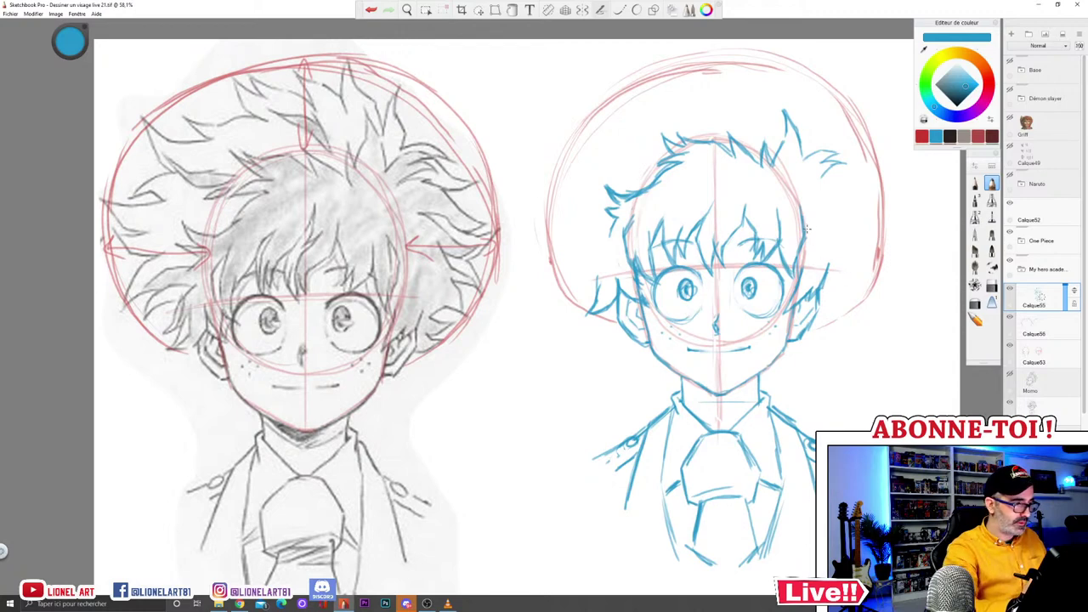
Step: Add fine blue strands above the fringe, along the right-hand temple and on the locks around the left-hand ear
{"action": "left_click_drag", "start_coordinate": [808, 215], "coordinate": [806, 237]}
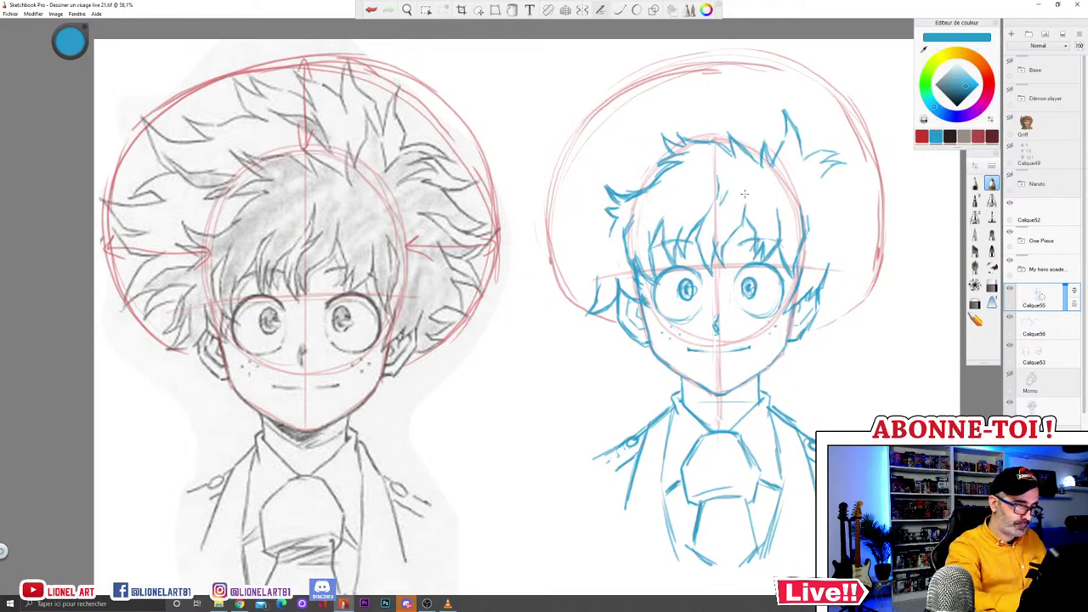
{"action": "left_click_drag", "start_coordinate": [747, 207], "coordinate": [765, 255]}
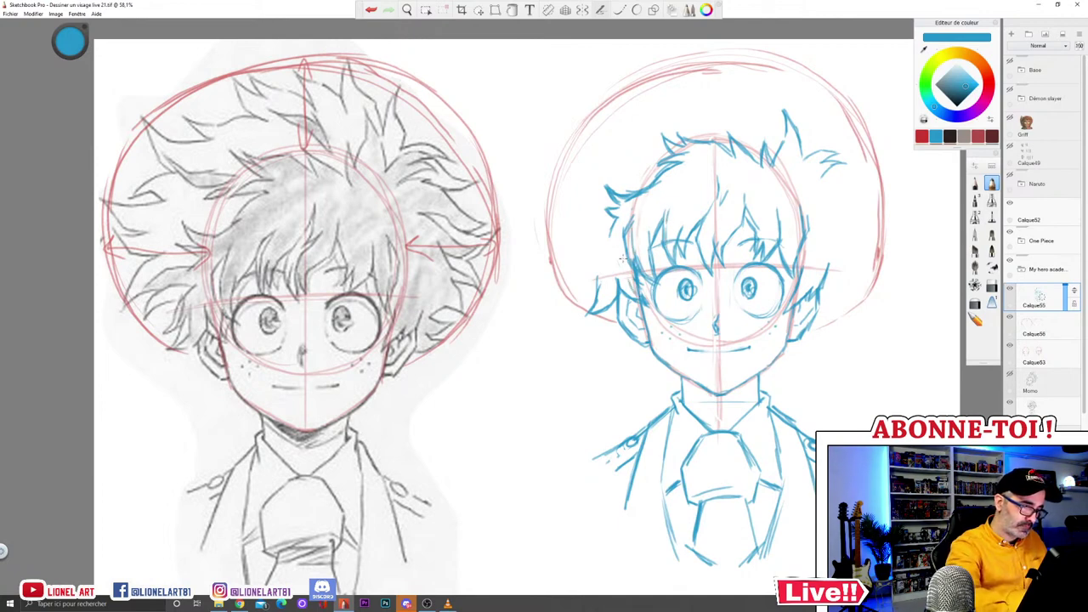
{"action": "mouse_move", "coordinate": [794, 294]}
{"action": "left_mouse_down"}
{"action": "mouse_move", "coordinate": [784, 311]}
{"action": "mouse_move", "coordinate": [814, 264]}
{"action": "mouse_move", "coordinate": [790, 271]}
{"action": "left_mouse_up"}
{"action": "mouse_move", "coordinate": [601, 294]}
{"action": "left_mouse_down"}
{"action": "mouse_move", "coordinate": [587, 315]}
{"action": "mouse_move", "coordinate": [606, 275]}
{"action": "left_mouse_up"}
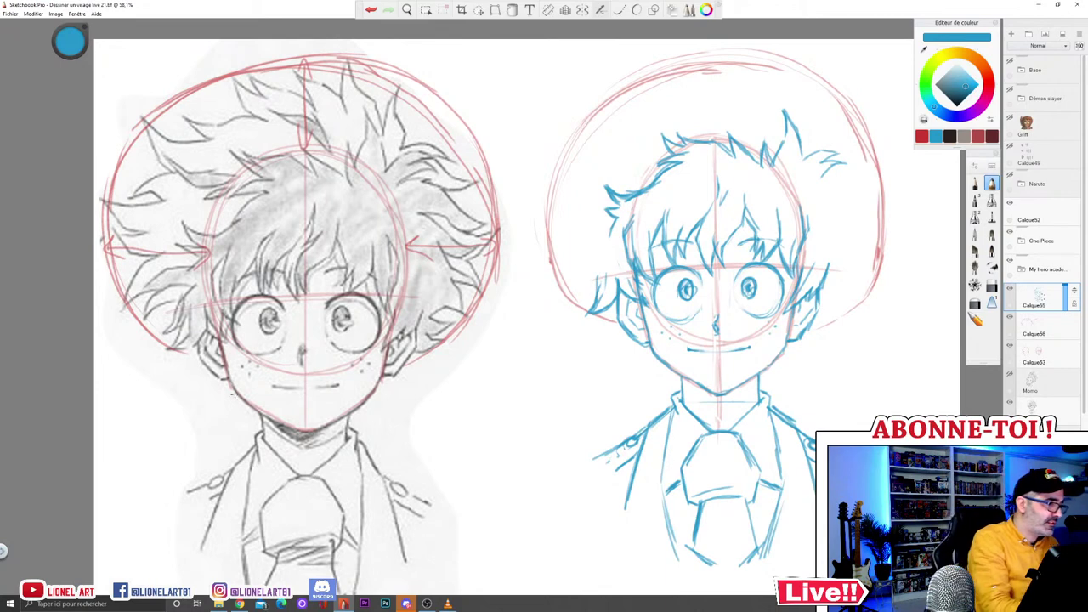
{"action": "mouse_move", "coordinate": [203, 371]}
{"action": "left_mouse_down"}
{"action": "mouse_move", "coordinate": [145, 351]}
{"action": "mouse_move", "coordinate": [95, 280]}
{"action": "mouse_move", "coordinate": [201, 61]}
{"action": "mouse_move", "coordinate": [247, 60]}
{"action": "left_mouse_up"}
{"action": "left_click", "coordinate": [371, 9]}
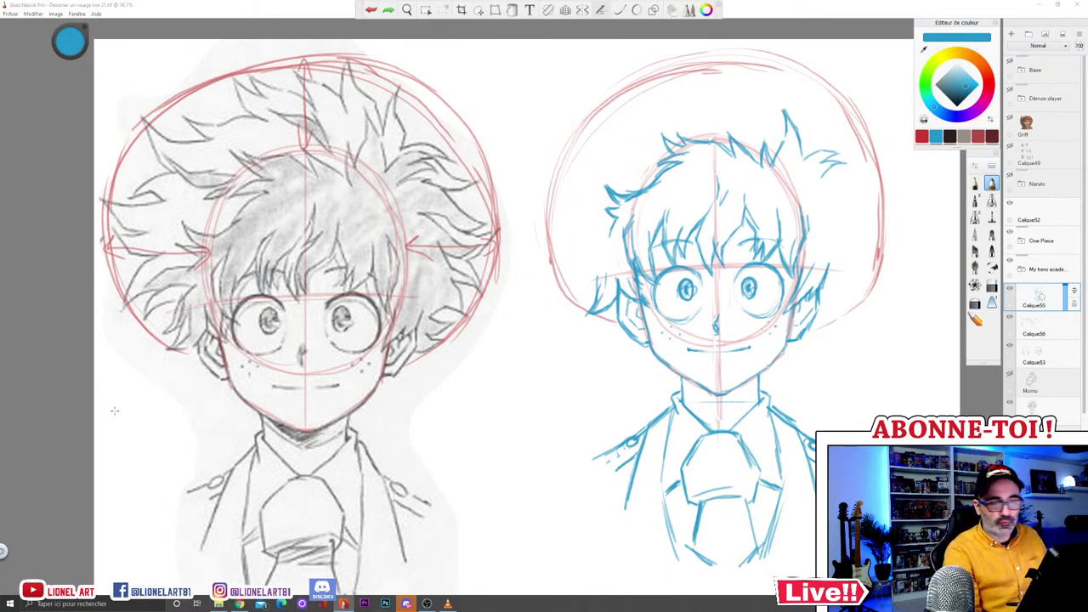
{"action": "left_click_drag", "start_coordinate": [101, 201], "coordinate": [358, 187]}
{"action": "left_click", "coordinate": [371, 10]}
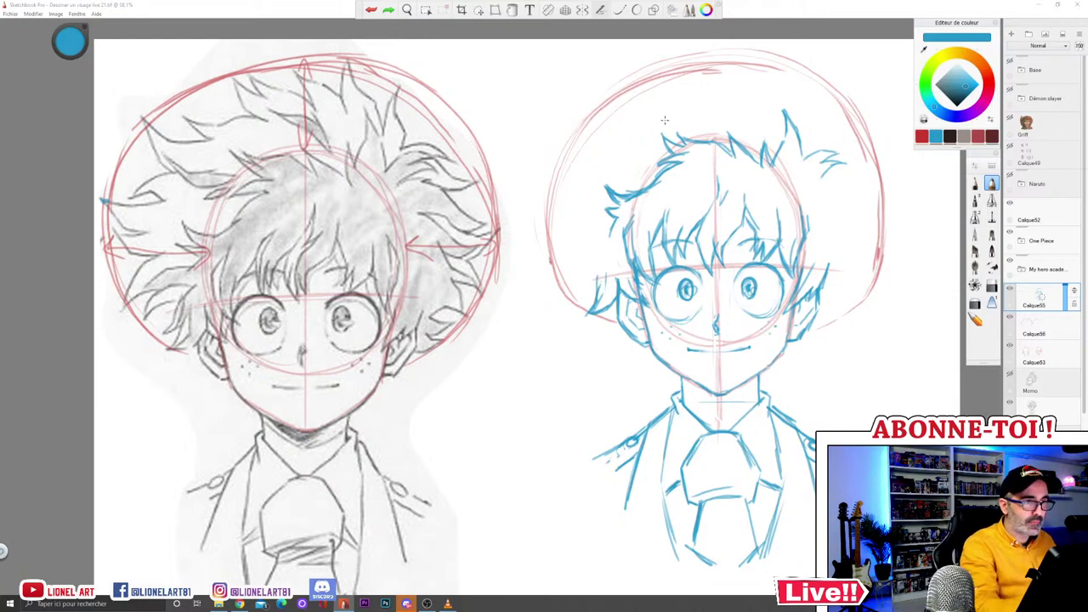
Step: Lasso the hair locks beside the left-hand ear, adjust their placement, and return to the blue drawing brush
{"action": "left_click", "coordinate": [478, 10]}
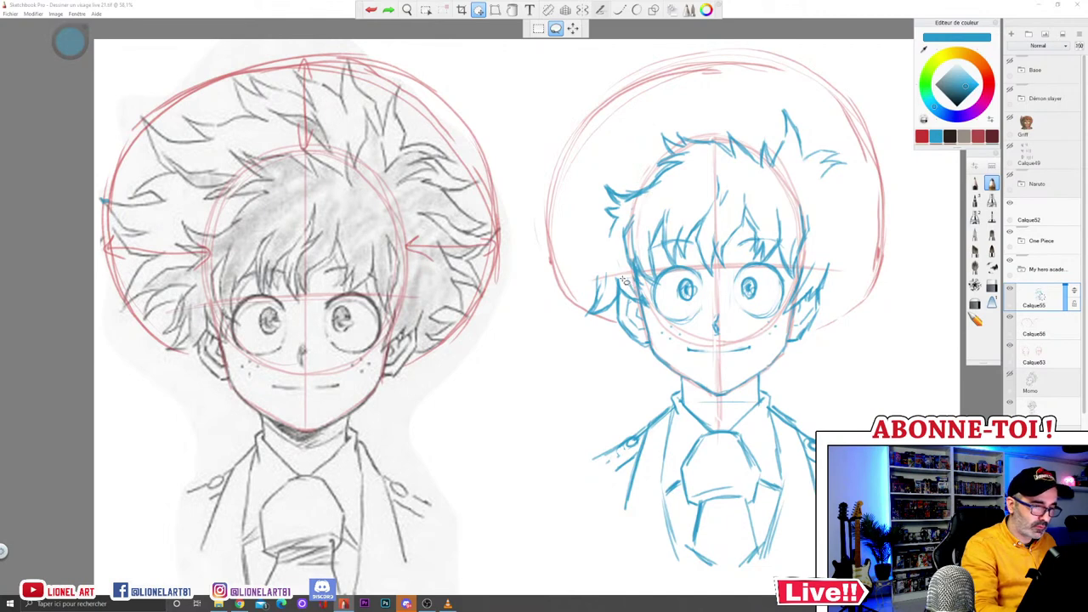
{"action": "left_click_drag", "start_coordinate": [623, 285], "coordinate": [627, 275]}
{"action": "left_click_drag", "start_coordinate": [701, 319], "coordinate": [709, 321]}
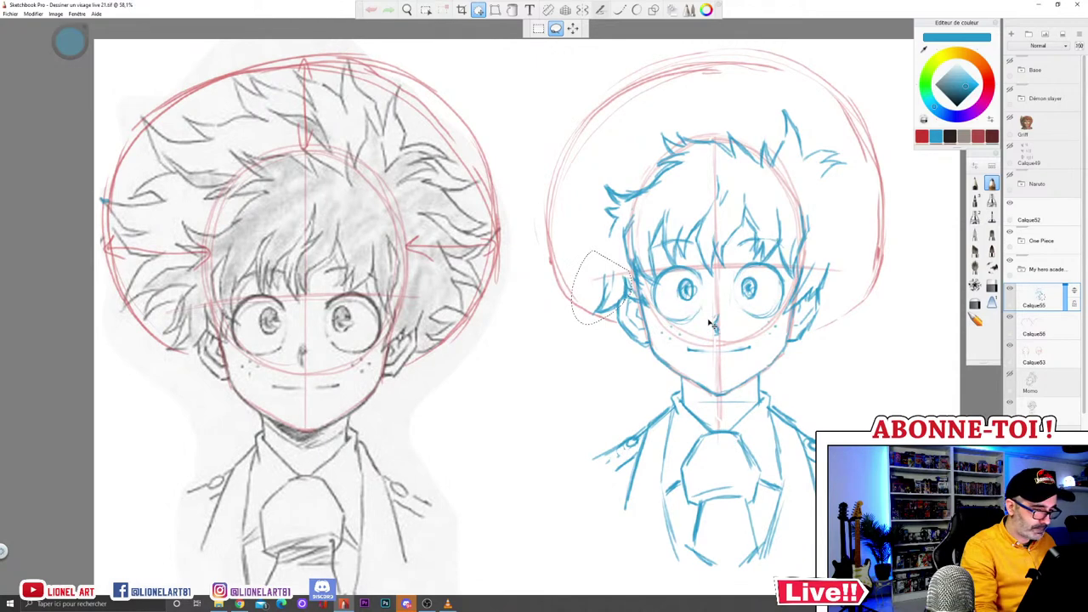
{"action": "left_click_drag", "start_coordinate": [709, 321], "coordinate": [705, 323]}
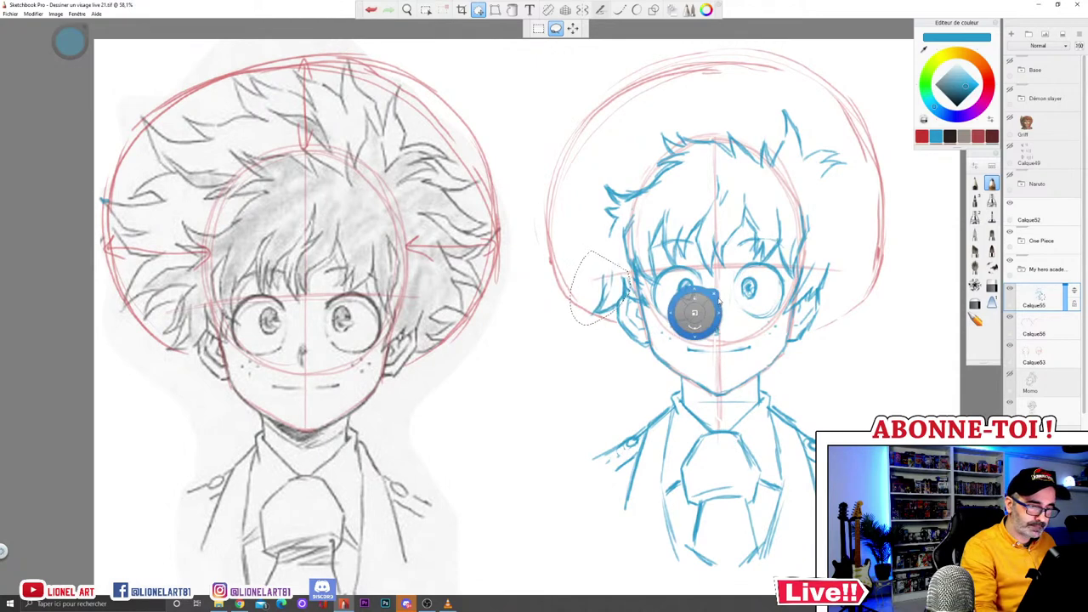
{"action": "left_click", "coordinate": [603, 289]}
{"action": "left_click", "coordinate": [578, 302]}
{"action": "left_click_drag", "start_coordinate": [578, 302], "coordinate": [587, 282]}
{"action": "left_click", "coordinate": [635, 259]}
{"action": "left_click", "coordinate": [992, 183]}
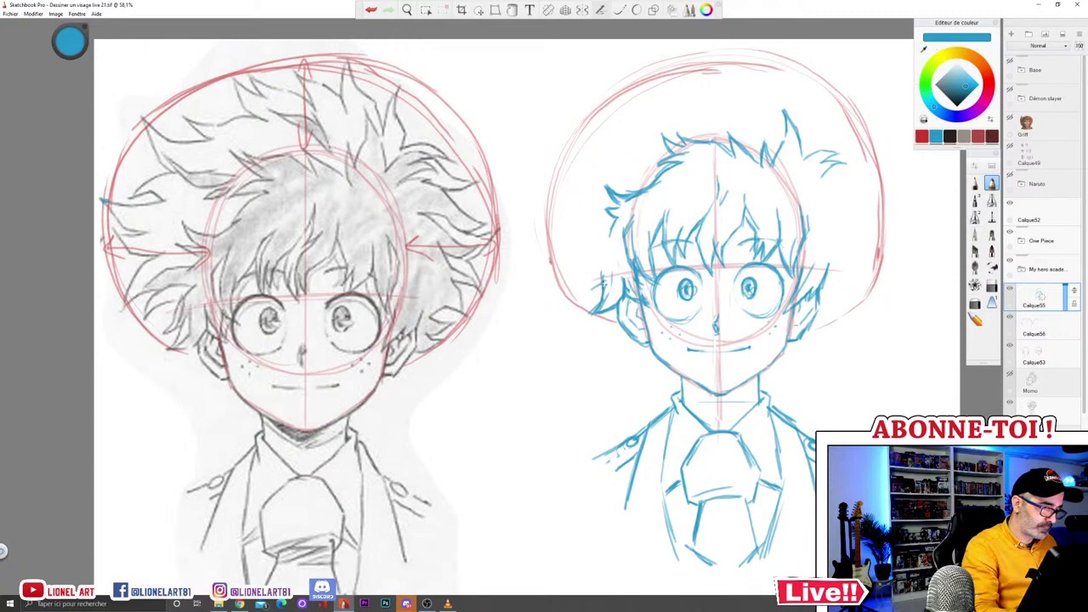
Step: Draw the outer blue locks from the left-hand ear up the side of the red volume and trim the lowest protruding tip
{"action": "mouse_move", "coordinate": [588, 294]}
{"action": "left_mouse_down"}
{"action": "mouse_move", "coordinate": [617, 254]}
{"action": "mouse_move", "coordinate": [585, 290]}
{"action": "mouse_move", "coordinate": [590, 267]}
{"action": "mouse_move", "coordinate": [573, 279]}
{"action": "mouse_move", "coordinate": [569, 263]}
{"action": "mouse_move", "coordinate": [595, 252]}
{"action": "mouse_move", "coordinate": [578, 257]}
{"action": "mouse_move", "coordinate": [568, 282]}
{"action": "mouse_move", "coordinate": [593, 248]}
{"action": "mouse_move", "coordinate": [551, 269]}
{"action": "mouse_move", "coordinate": [553, 245]}
{"action": "mouse_move", "coordinate": [585, 217]}
{"action": "left_mouse_up"}
{"action": "left_click_drag", "start_coordinate": [556, 250], "coordinate": [566, 229]}
{"action": "left_click_drag", "start_coordinate": [548, 268], "coordinate": [563, 259]}
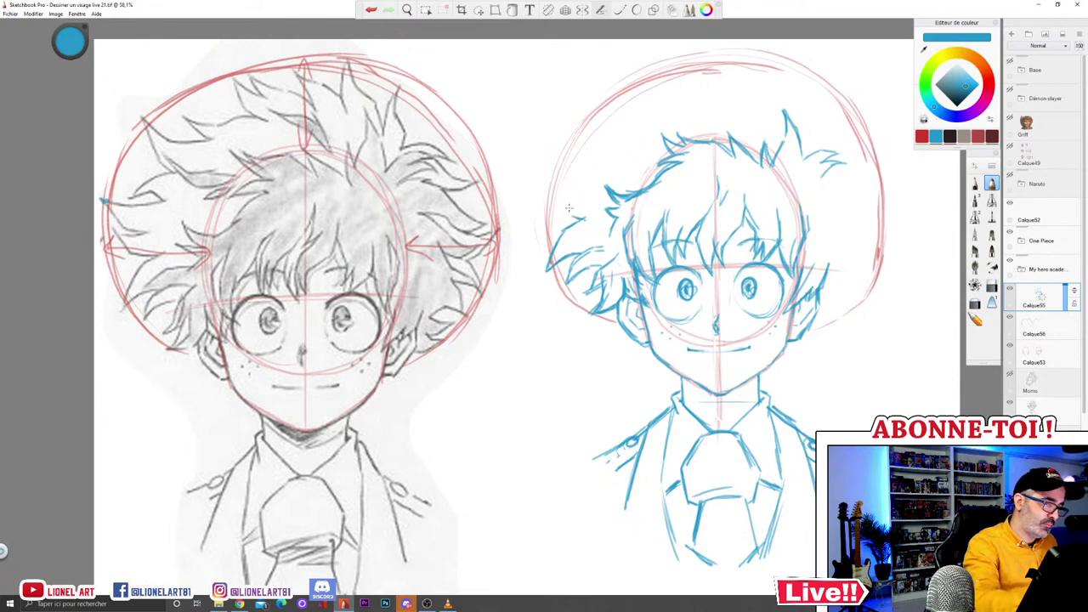
{"action": "mouse_move", "coordinate": [559, 194]}
{"action": "left_mouse_down"}
{"action": "mouse_move", "coordinate": [574, 218]}
{"action": "mouse_move", "coordinate": [566, 195]}
{"action": "mouse_move", "coordinate": [578, 198]}
{"action": "left_mouse_up"}
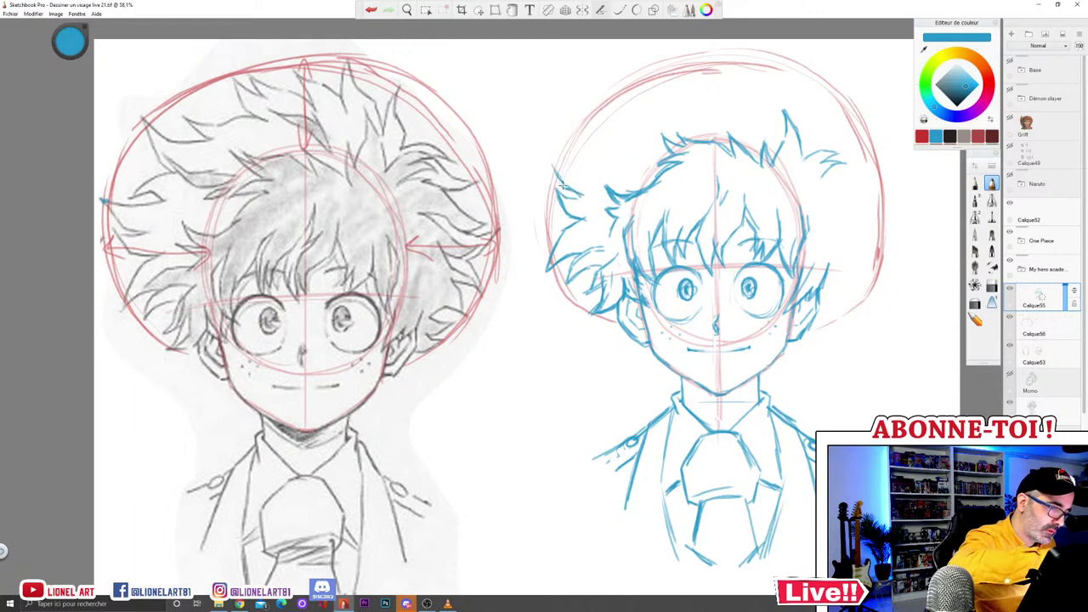
{"action": "left_click_drag", "start_coordinate": [542, 158], "coordinate": [592, 162]}
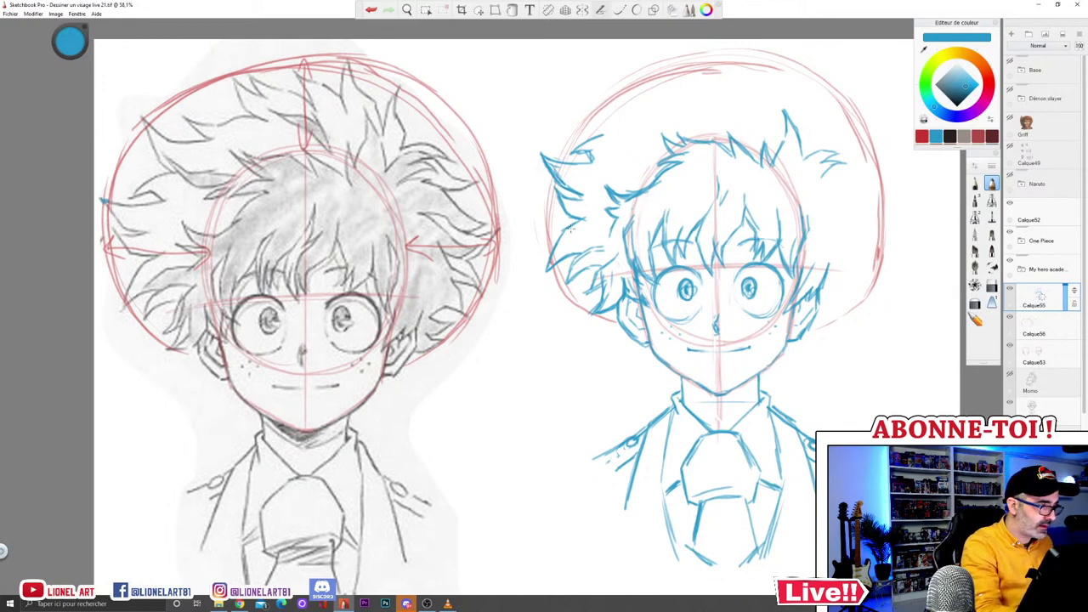
{"action": "mouse_move", "coordinate": [564, 228]}
{"action": "left_mouse_down"}
{"action": "mouse_move", "coordinate": [583, 217]}
{"action": "mouse_move", "coordinate": [553, 266]}
{"action": "left_mouse_up"}
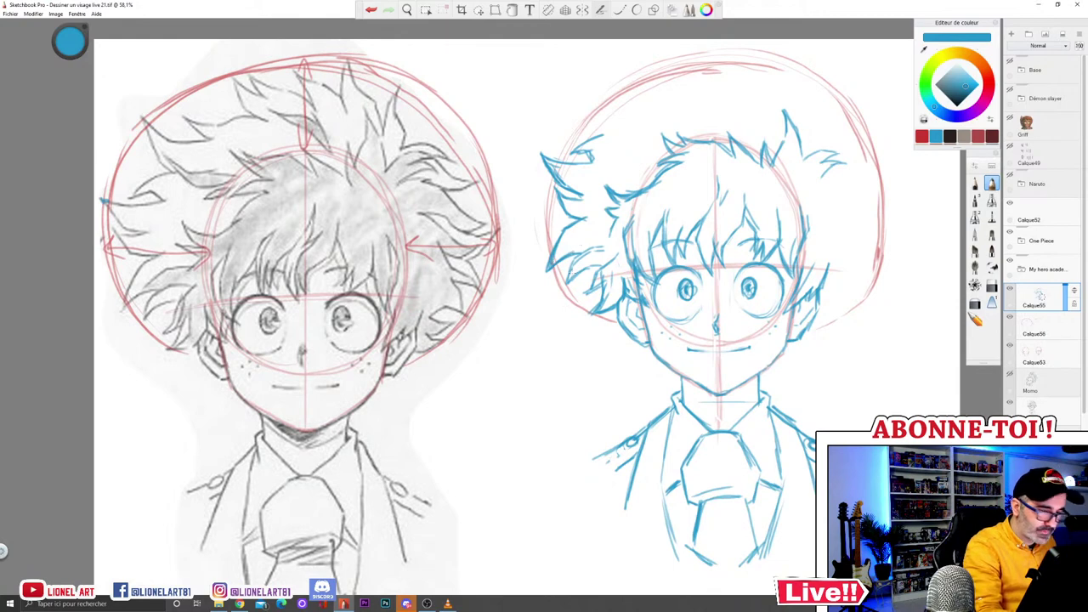
{"action": "key", "text": "e"}
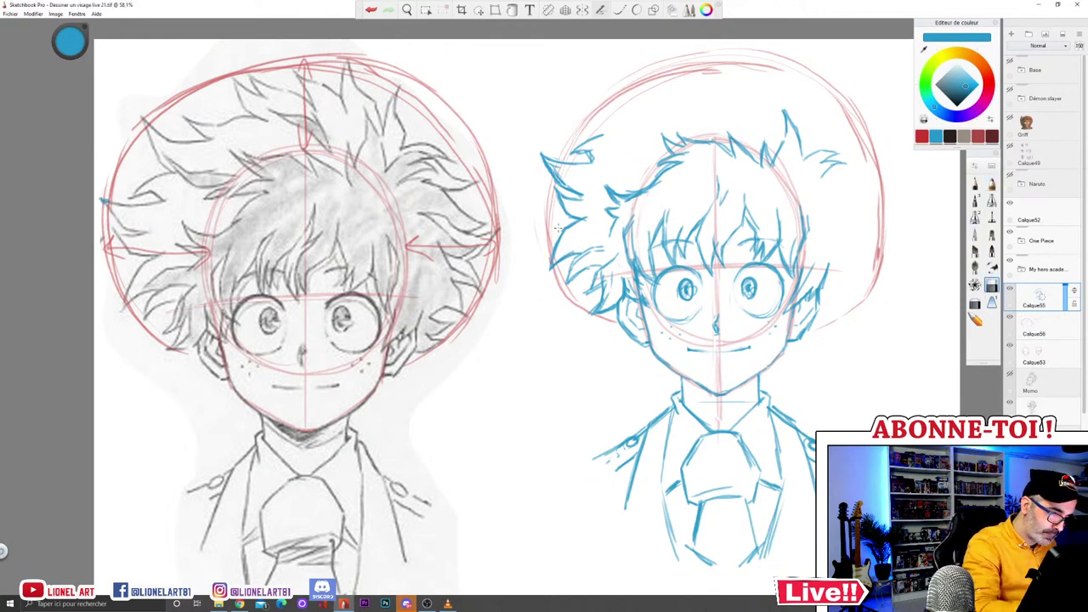
{"action": "left_click", "coordinate": [992, 183]}
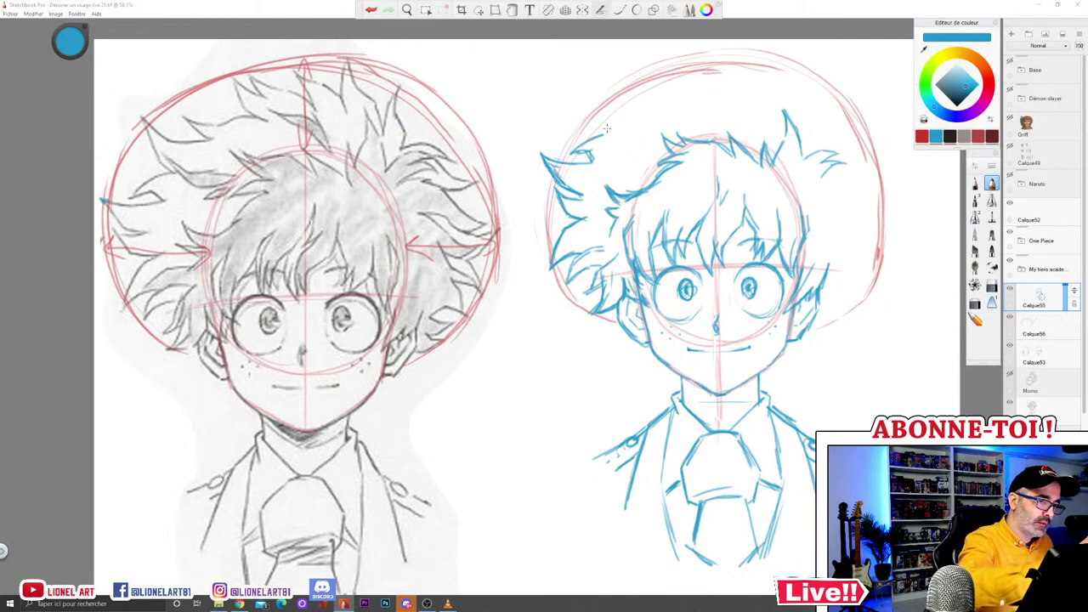
Step: Draw blue spiky locks along the top of the red volume, from the upper left-hand side across the crown to the upper right
{"action": "mouse_move", "coordinate": [597, 133]}
{"action": "left_mouse_down"}
{"action": "mouse_move", "coordinate": [591, 87]}
{"action": "mouse_move", "coordinate": [609, 114]}
{"action": "mouse_move", "coordinate": [639, 117]}
{"action": "left_mouse_up"}
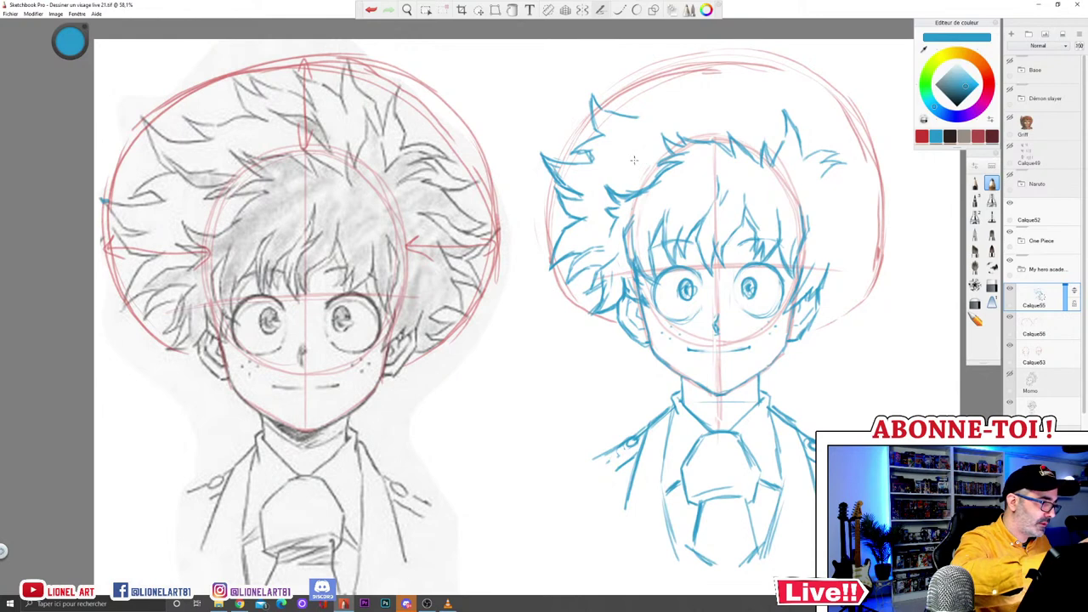
{"action": "mouse_move", "coordinate": [638, 150]}
{"action": "left_mouse_down"}
{"action": "mouse_move", "coordinate": [608, 127]}
{"action": "mouse_move", "coordinate": [648, 143]}
{"action": "mouse_move", "coordinate": [617, 146]}
{"action": "mouse_move", "coordinate": [608, 125]}
{"action": "mouse_move", "coordinate": [643, 143]}
{"action": "mouse_move", "coordinate": [615, 144]}
{"action": "mouse_move", "coordinate": [641, 157]}
{"action": "mouse_move", "coordinate": [620, 134]}
{"action": "mouse_move", "coordinate": [603, 134]}
{"action": "mouse_move", "coordinate": [636, 95]}
{"action": "mouse_move", "coordinate": [650, 116]}
{"action": "mouse_move", "coordinate": [636, 94]}
{"action": "mouse_move", "coordinate": [682, 98]}
{"action": "left_mouse_up"}
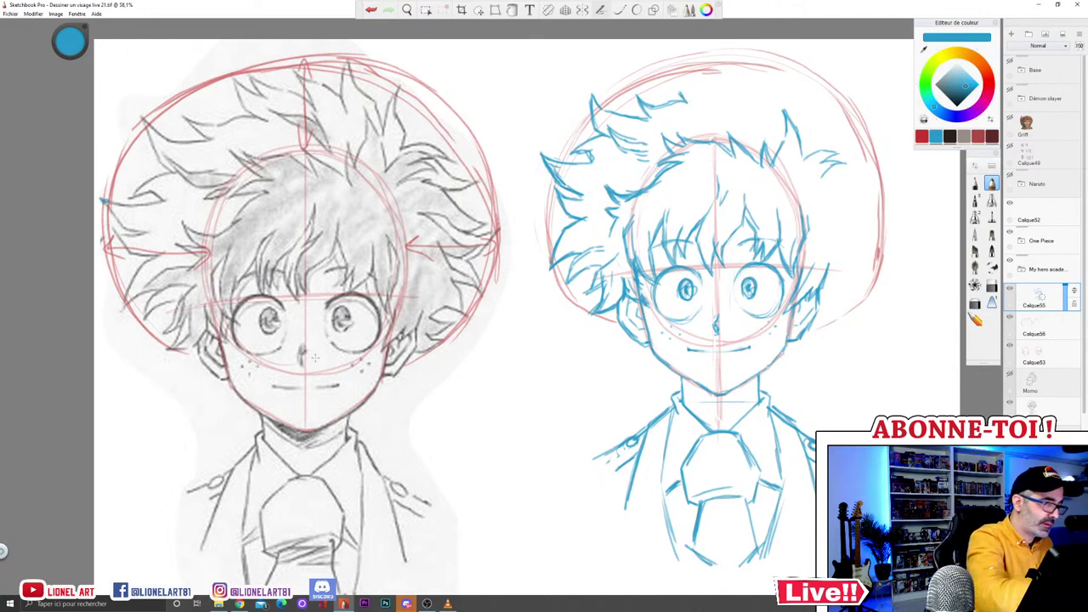
{"action": "mouse_move", "coordinate": [690, 107]}
{"action": "left_mouse_down"}
{"action": "mouse_move", "coordinate": [668, 68]}
{"action": "mouse_move", "coordinate": [690, 68]}
{"action": "mouse_move", "coordinate": [728, 93]}
{"action": "left_mouse_up"}
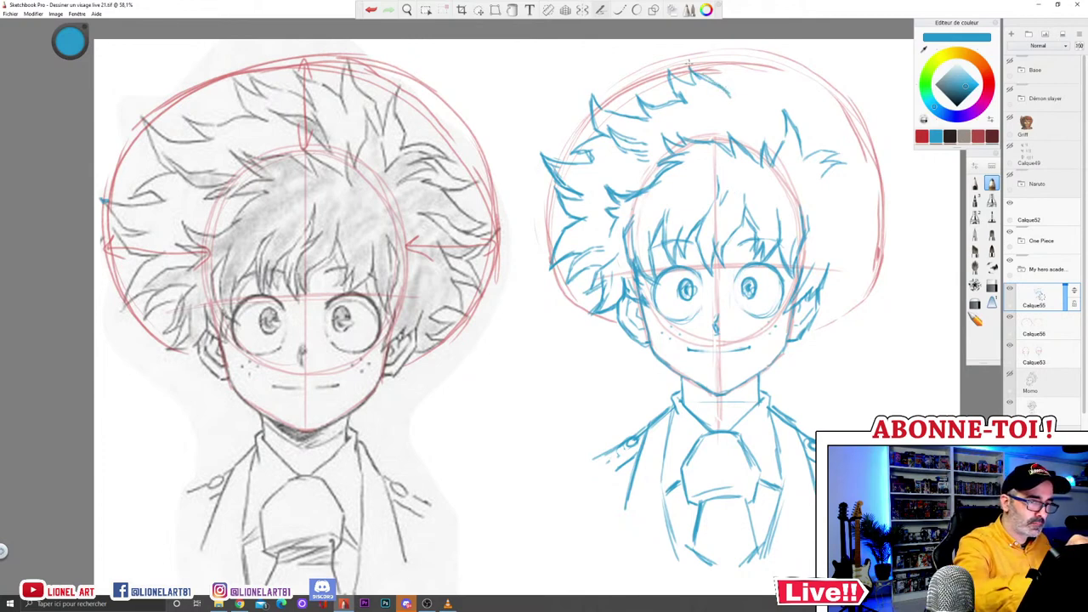
{"action": "mouse_move", "coordinate": [733, 95]}
{"action": "left_mouse_down"}
{"action": "mouse_move", "coordinate": [728, 66]}
{"action": "mouse_move", "coordinate": [762, 93]}
{"action": "mouse_move", "coordinate": [764, 58]}
{"action": "mouse_move", "coordinate": [757, 78]}
{"action": "mouse_move", "coordinate": [787, 81]}
{"action": "mouse_move", "coordinate": [795, 127]}
{"action": "left_mouse_up"}
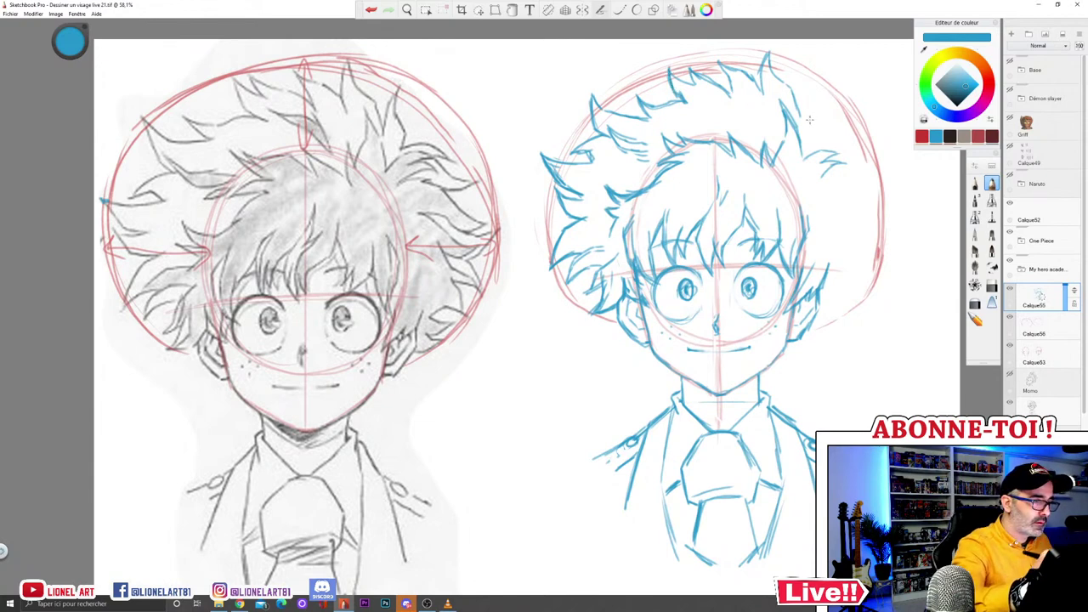
{"action": "left_click_drag", "start_coordinate": [803, 118], "coordinate": [823, 84]}
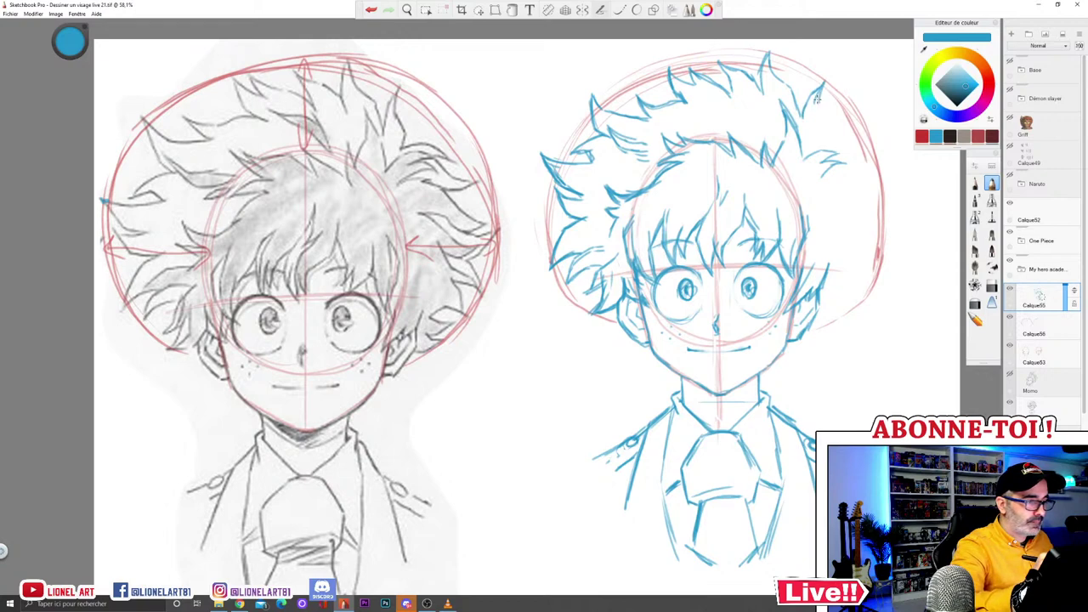
Step: Draw blue spiky locks down the upper right side of the red volume, from the crown to about eye level
{"action": "mouse_move", "coordinate": [825, 123]}
{"action": "left_mouse_down"}
{"action": "mouse_move", "coordinate": [822, 136]}
{"action": "mouse_move", "coordinate": [864, 154]}
{"action": "mouse_move", "coordinate": [833, 169]}
{"action": "mouse_move", "coordinate": [865, 155]}
{"action": "left_mouse_up"}
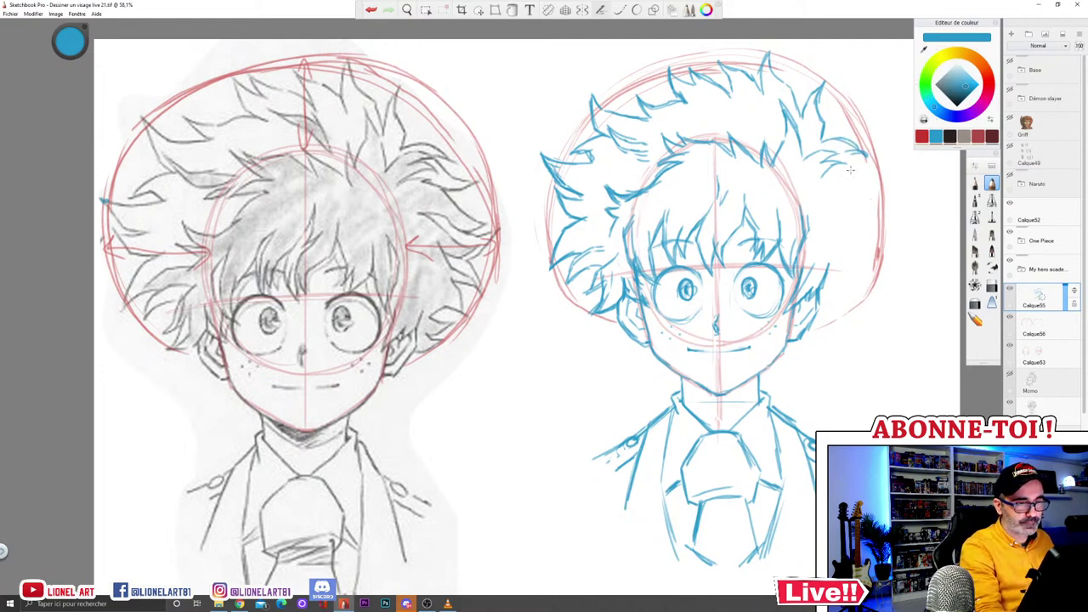
{"action": "mouse_move", "coordinate": [809, 152]}
{"action": "left_mouse_down"}
{"action": "mouse_move", "coordinate": [854, 156]}
{"action": "mouse_move", "coordinate": [828, 163]}
{"action": "mouse_move", "coordinate": [871, 157]}
{"action": "mouse_move", "coordinate": [857, 149]}
{"action": "mouse_move", "coordinate": [845, 158]}
{"action": "mouse_move", "coordinate": [874, 170]}
{"action": "mouse_move", "coordinate": [811, 159]}
{"action": "mouse_move", "coordinate": [854, 166]}
{"action": "left_mouse_up"}
{"action": "key", "text": "ctrl+z"}
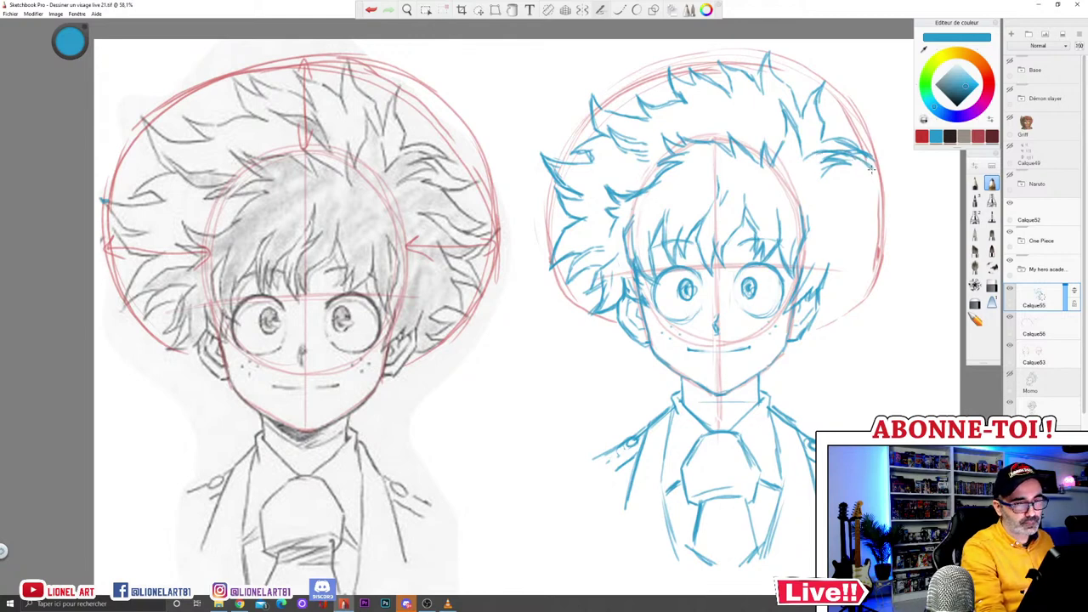
{"action": "left_click_drag", "start_coordinate": [884, 171], "coordinate": [854, 180]}
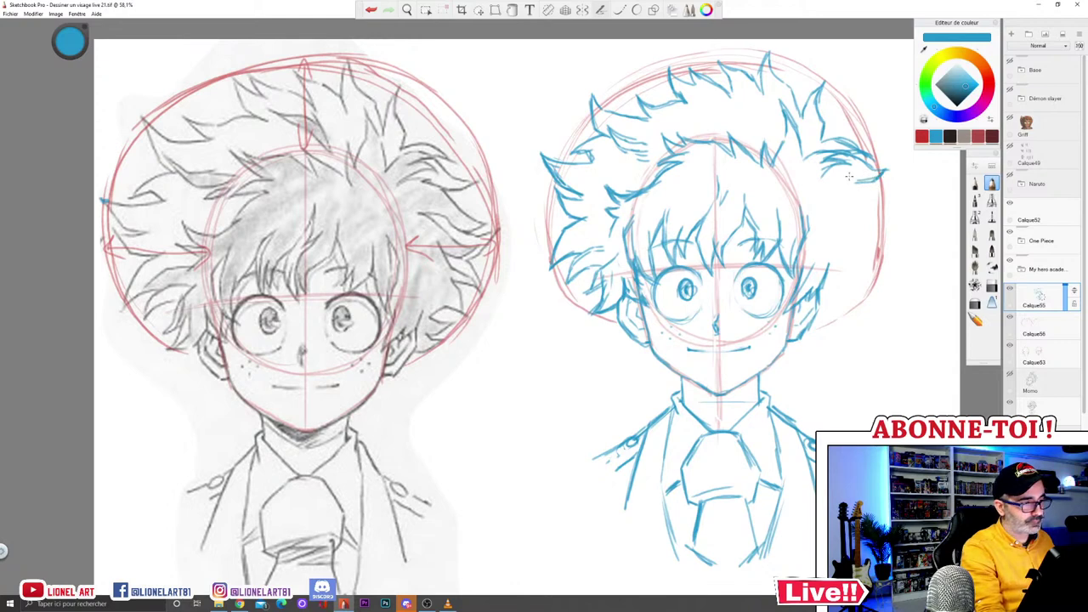
{"action": "mouse_move", "coordinate": [835, 177]}
{"action": "left_mouse_down"}
{"action": "mouse_move", "coordinate": [896, 203]}
{"action": "mouse_move", "coordinate": [869, 214]}
{"action": "mouse_move", "coordinate": [862, 204]}
{"action": "mouse_move", "coordinate": [878, 197]}
{"action": "mouse_move", "coordinate": [897, 206]}
{"action": "left_mouse_up"}
{"action": "left_click_drag", "start_coordinate": [897, 206], "coordinate": [875, 214]}
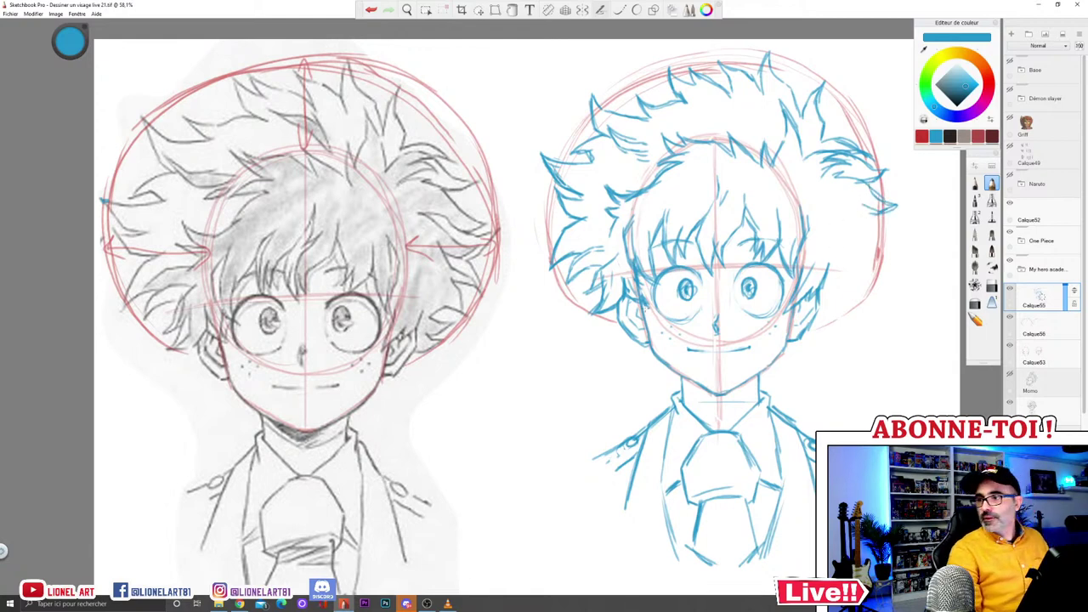
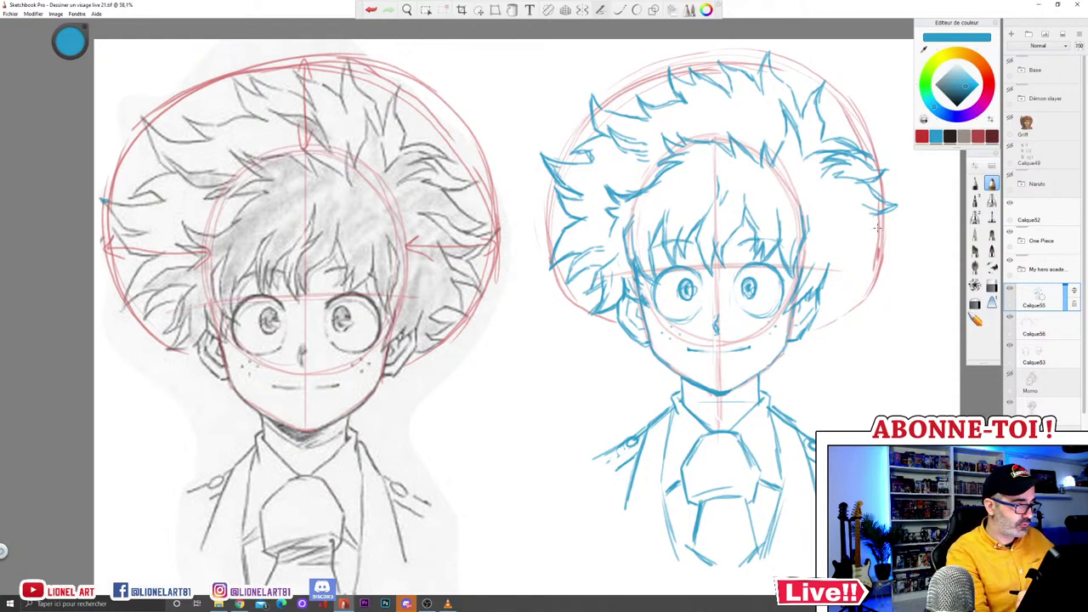
{"action": "mouse_move", "coordinate": [870, 212]}
{"action": "left_mouse_down"}
{"action": "mouse_move", "coordinate": [900, 214]}
{"action": "mouse_move", "coordinate": [890, 265]}
{"action": "left_mouse_up"}
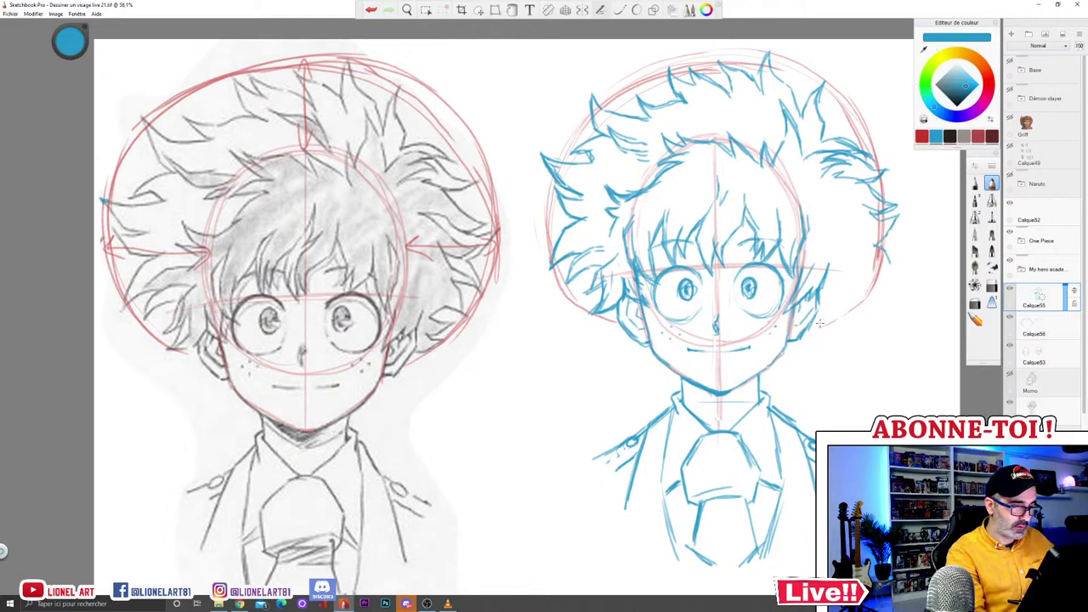
Step: Draw the lower blue locks beside the right-hand ear and join them up to the side spikes to close the hair outline
{"action": "left_click_drag", "start_coordinate": [817, 319], "coordinate": [848, 312]}
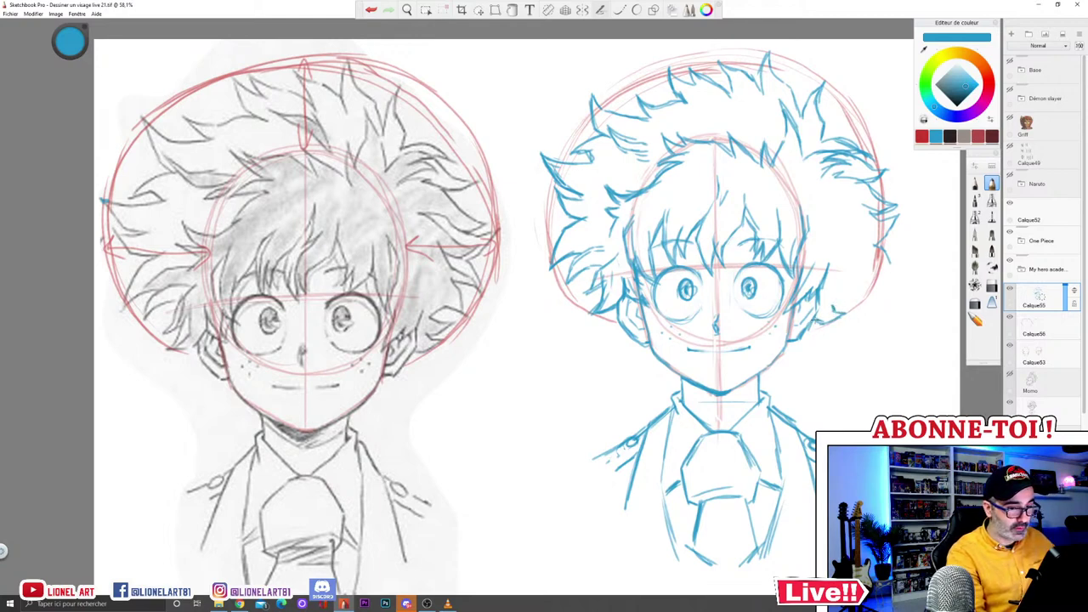
{"action": "mouse_move", "coordinate": [832, 306]}
{"action": "left_mouse_down"}
{"action": "mouse_move", "coordinate": [860, 298]}
{"action": "mouse_move", "coordinate": [841, 289]}
{"action": "mouse_move", "coordinate": [844, 305]}
{"action": "mouse_move", "coordinate": [832, 306]}
{"action": "left_mouse_up"}
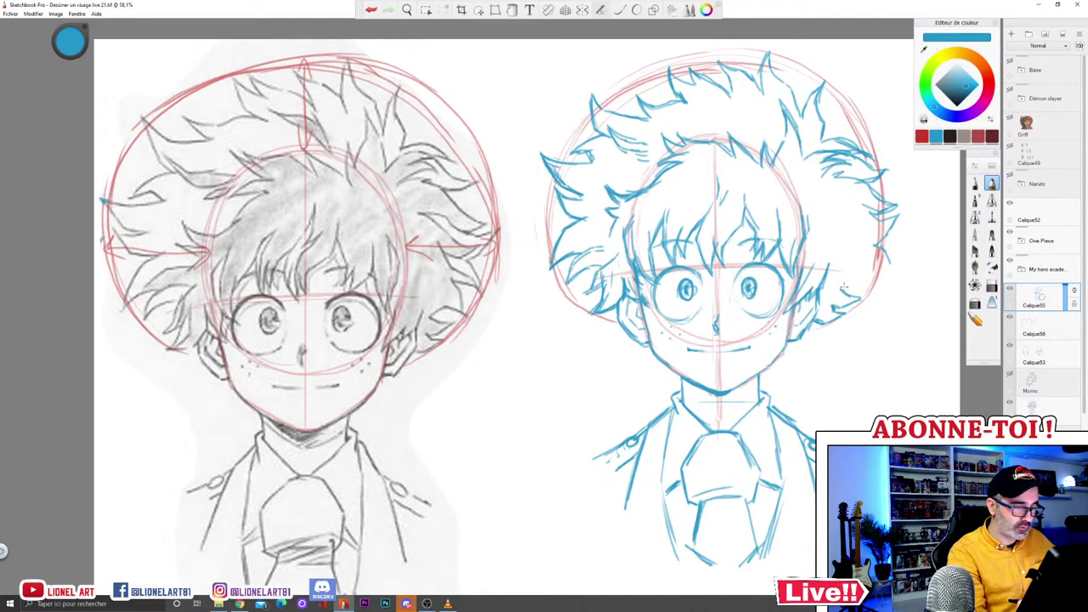
{"action": "mouse_move", "coordinate": [843, 289]}
{"action": "left_mouse_down"}
{"action": "mouse_move", "coordinate": [869, 289]}
{"action": "mouse_move", "coordinate": [862, 254]}
{"action": "mouse_move", "coordinate": [877, 267]}
{"action": "mouse_move", "coordinate": [866, 265]}
{"action": "mouse_move", "coordinate": [887, 258]}
{"action": "mouse_move", "coordinate": [865, 287]}
{"action": "mouse_move", "coordinate": [867, 268]}
{"action": "mouse_move", "coordinate": [891, 269]}
{"action": "mouse_move", "coordinate": [889, 209]}
{"action": "left_mouse_up"}
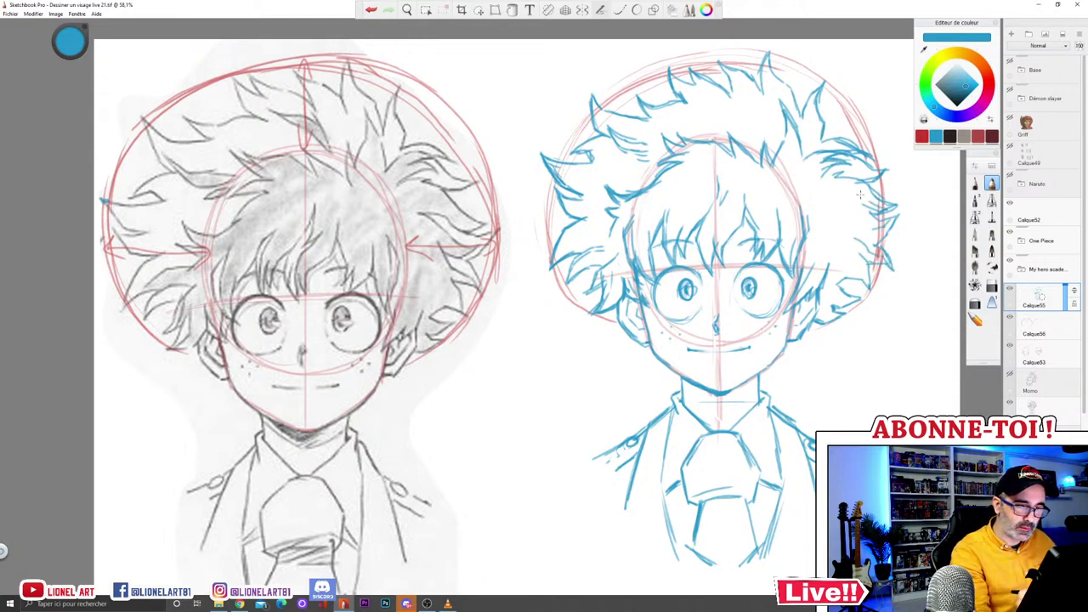
{"action": "left_click_drag", "start_coordinate": [886, 265], "coordinate": [859, 241]}
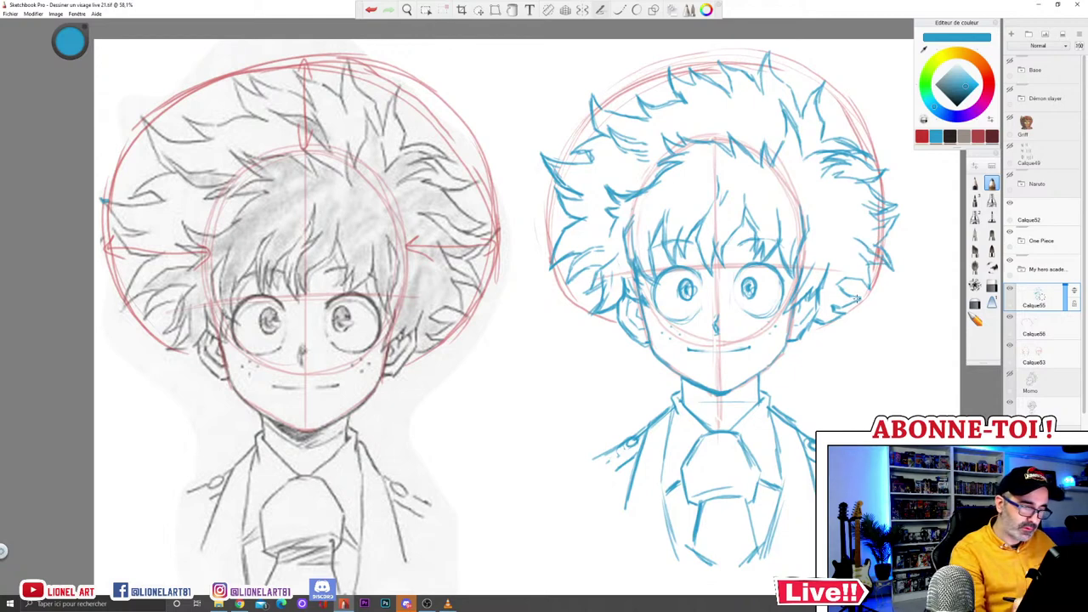
{"action": "mouse_move", "coordinate": [843, 300]}
{"action": "left_mouse_down"}
{"action": "mouse_move", "coordinate": [876, 289]}
{"action": "mouse_move", "coordinate": [860, 272]}
{"action": "left_mouse_up"}
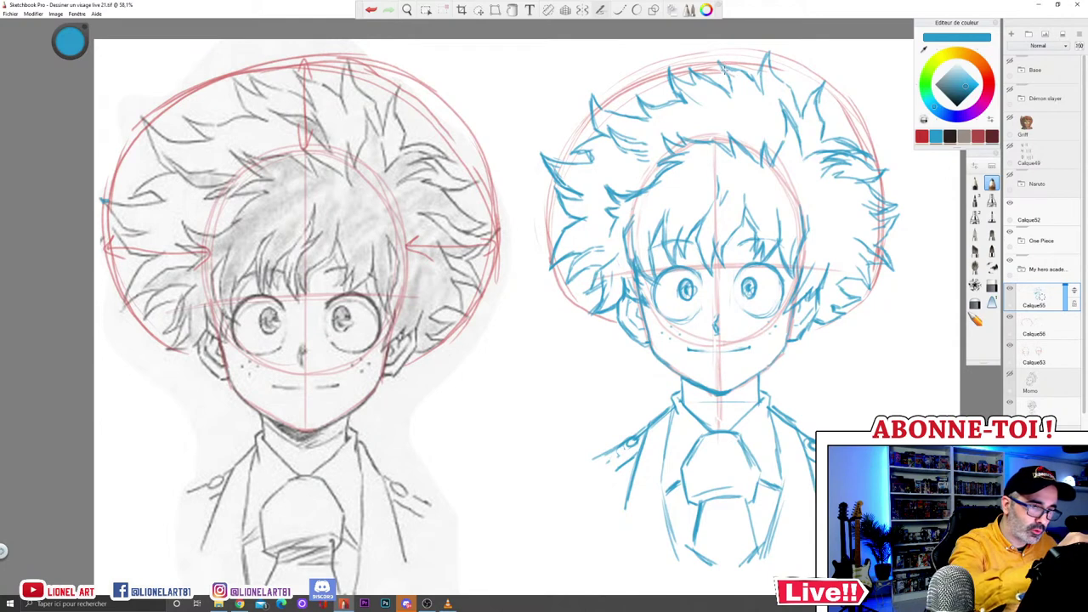
{"action": "left_click_drag", "start_coordinate": [593, 94], "coordinate": [608, 125]}
{"action": "left_click_drag", "start_coordinate": [546, 157], "coordinate": [576, 165]}
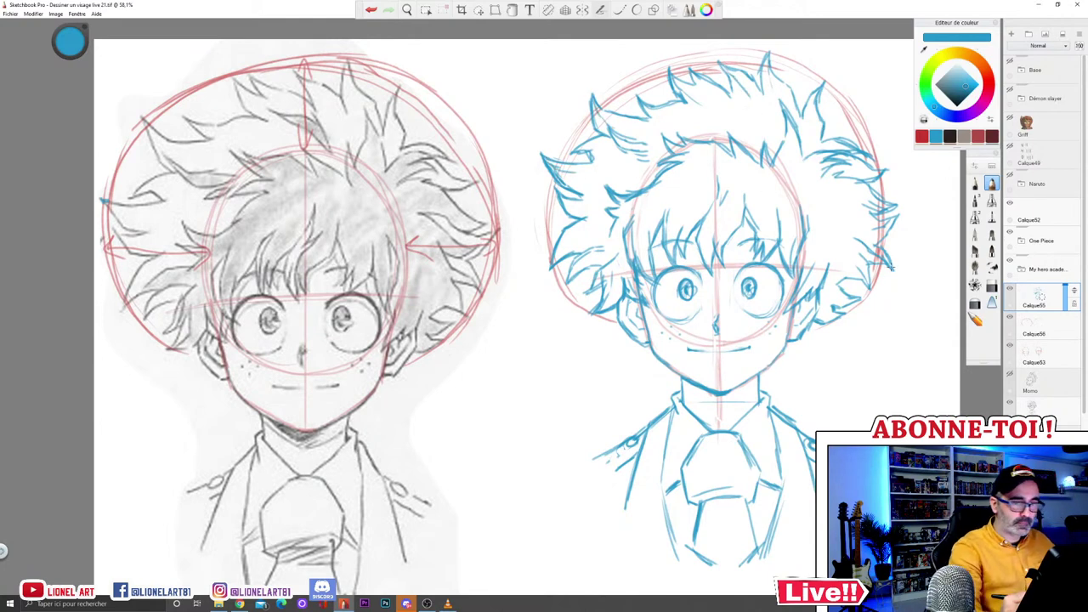
{"action": "left_click_drag", "start_coordinate": [874, 245], "coordinate": [892, 270]}
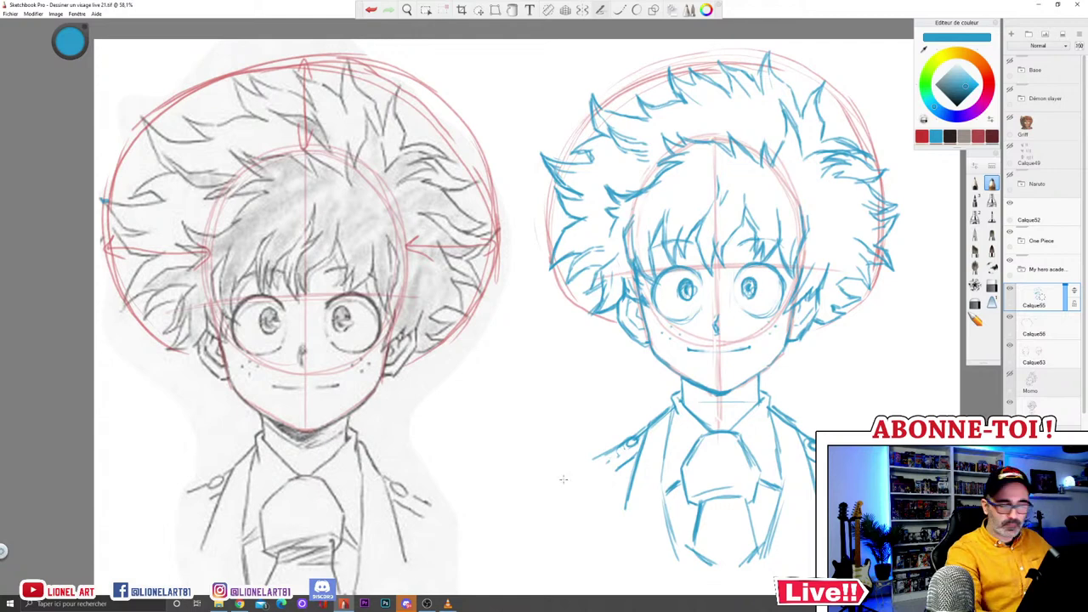
Step: Hide the two red construction layers, reframe both portraits on the canvas, and save the drawing
{"action": "left_click", "coordinate": [1012, 345]}
{"action": "left_click", "coordinate": [1010, 318]}
{"action": "key", "text": "space"}
{"action": "left_click_drag", "start_coordinate": [812, 380], "coordinate": [802, 354]}
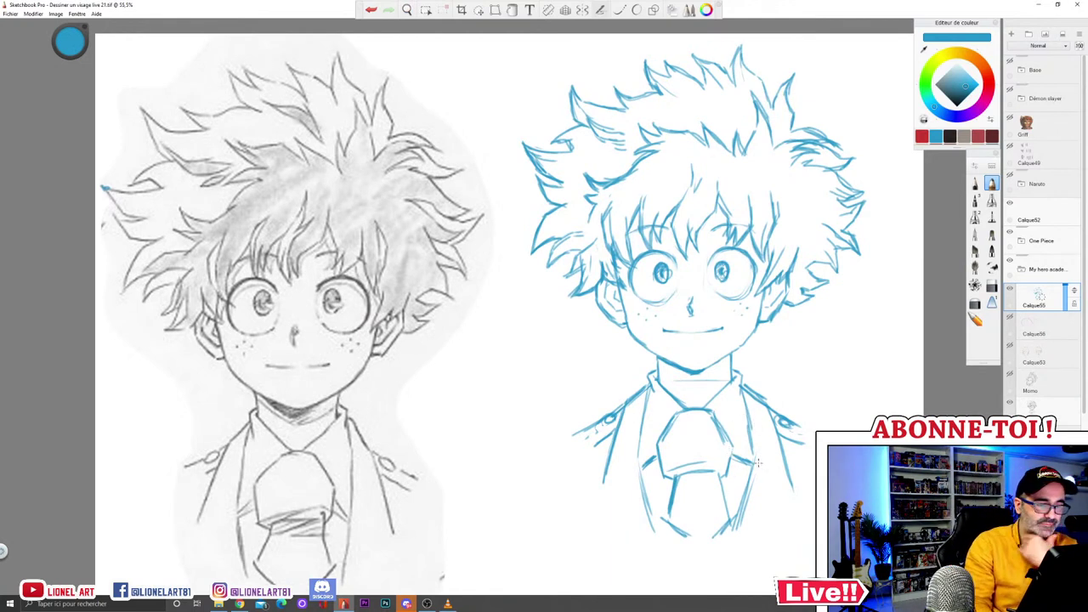
{"action": "left_click", "coordinate": [10, 13]}
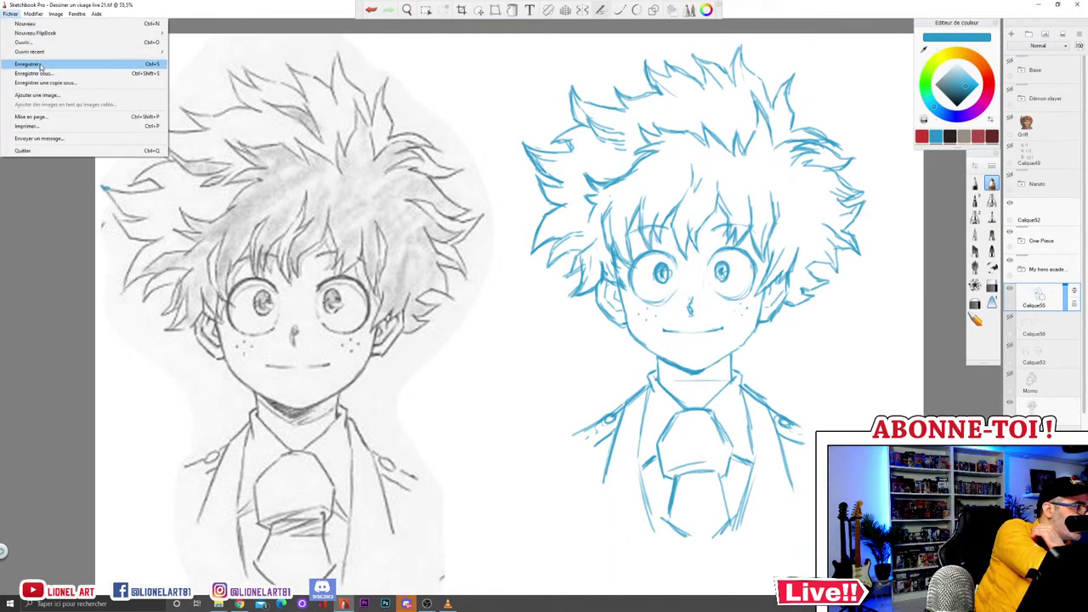
{"action": "left_click", "coordinate": [30, 64]}
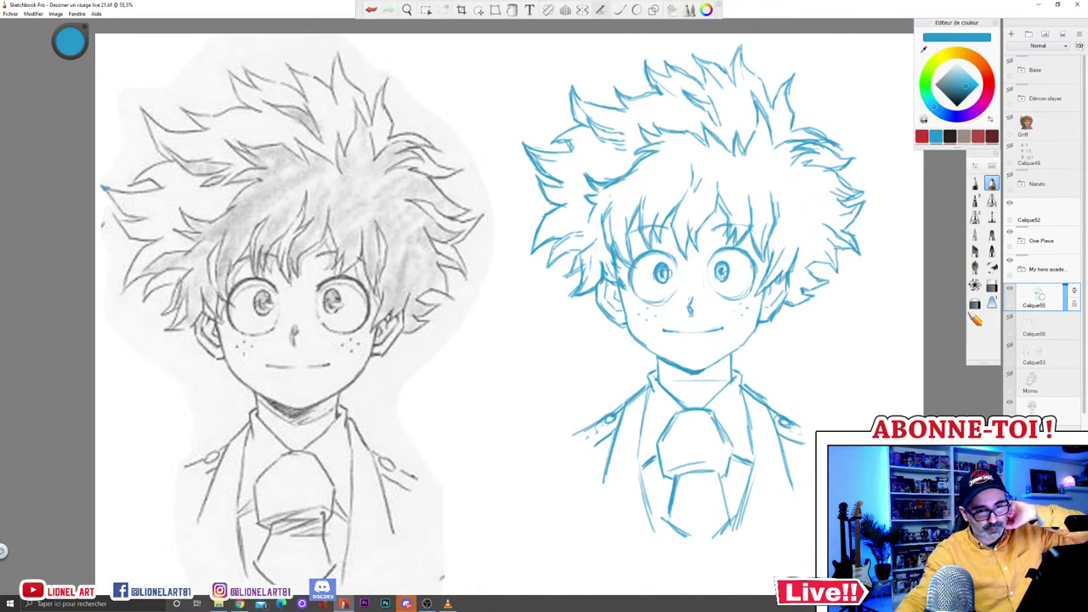
Step: Review the Démon slayer and Disney drawings by toggling their layer folders, and return to showing only the My hero acade... portrait
{"action": "left_click", "coordinate": [1021, 269]}
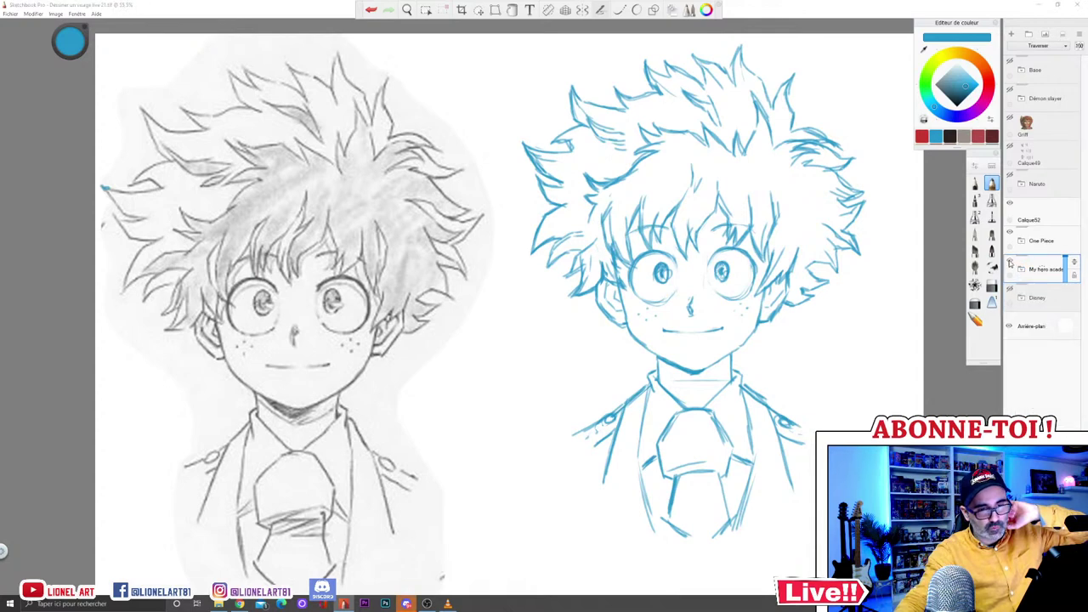
{"action": "left_click", "coordinate": [1011, 264]}
{"action": "left_click", "coordinate": [1011, 91]}
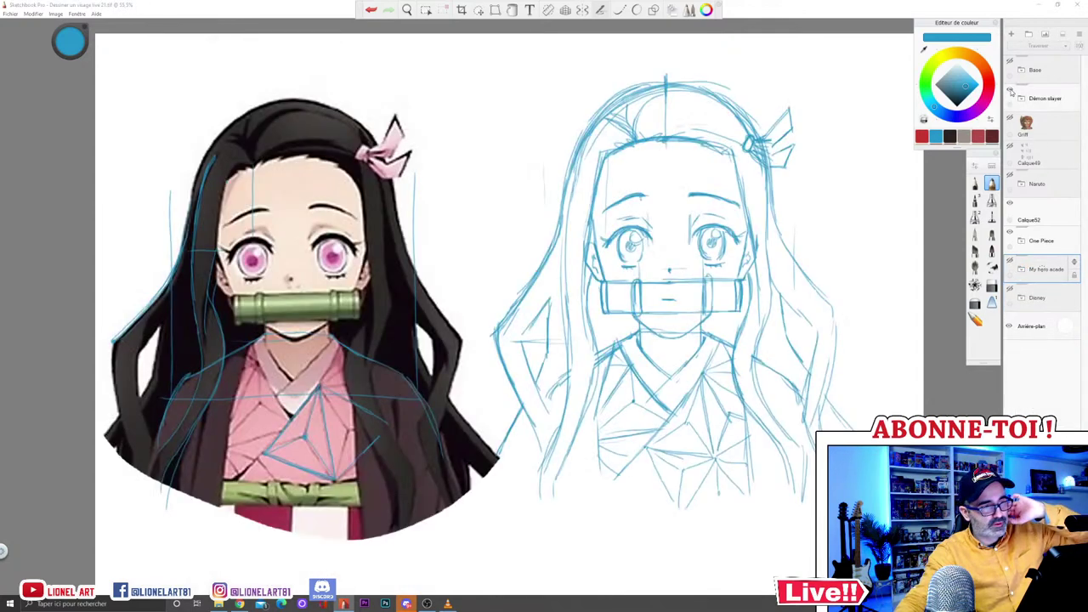
{"action": "left_click", "coordinate": [1011, 91]}
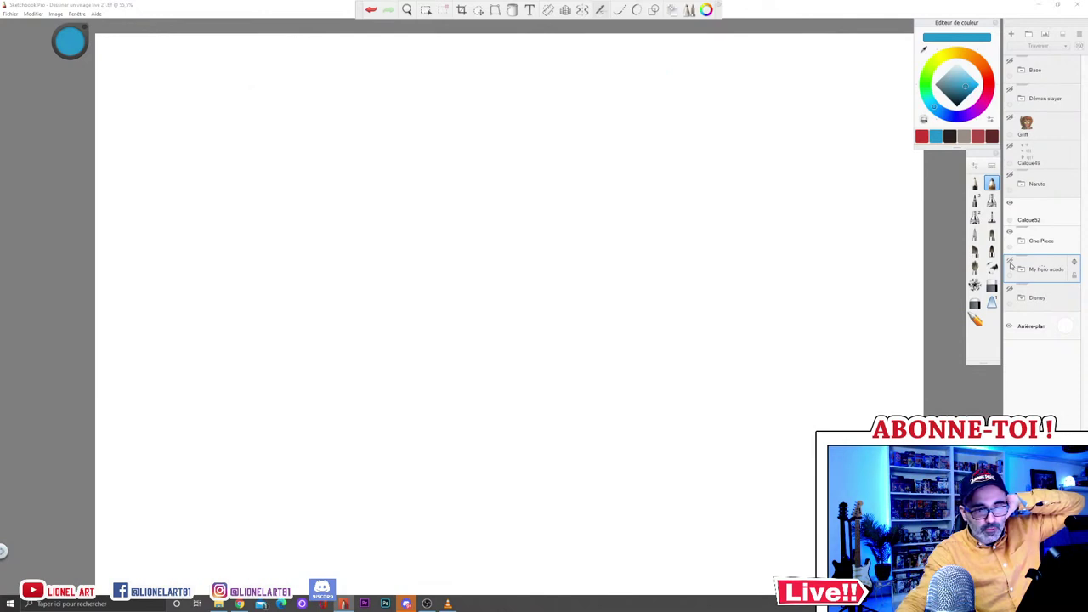
{"action": "left_click", "coordinate": [1011, 290]}
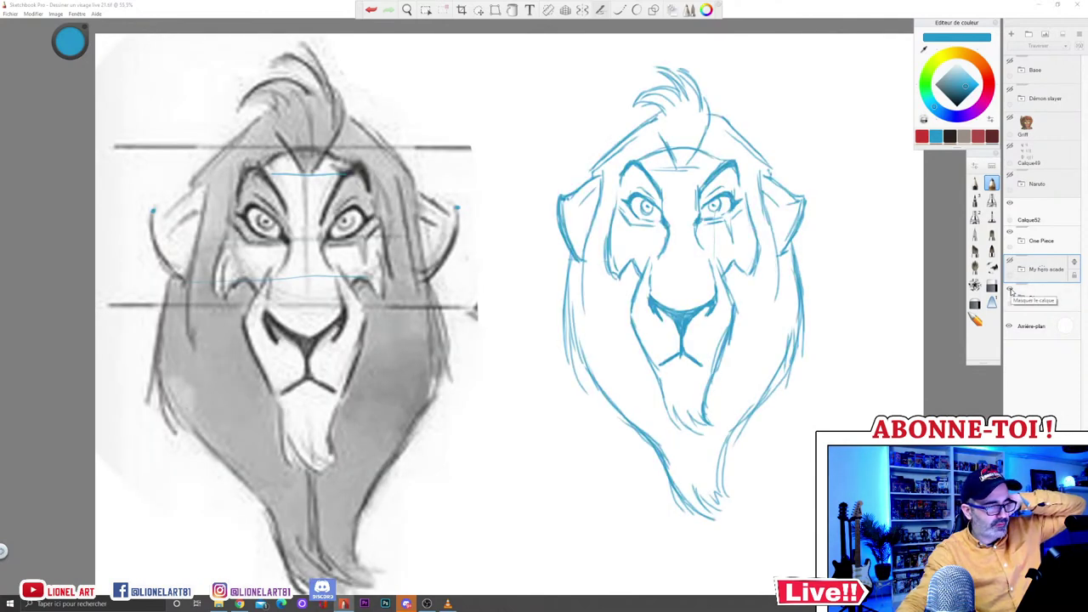
{"action": "left_click", "coordinate": [1011, 291]}
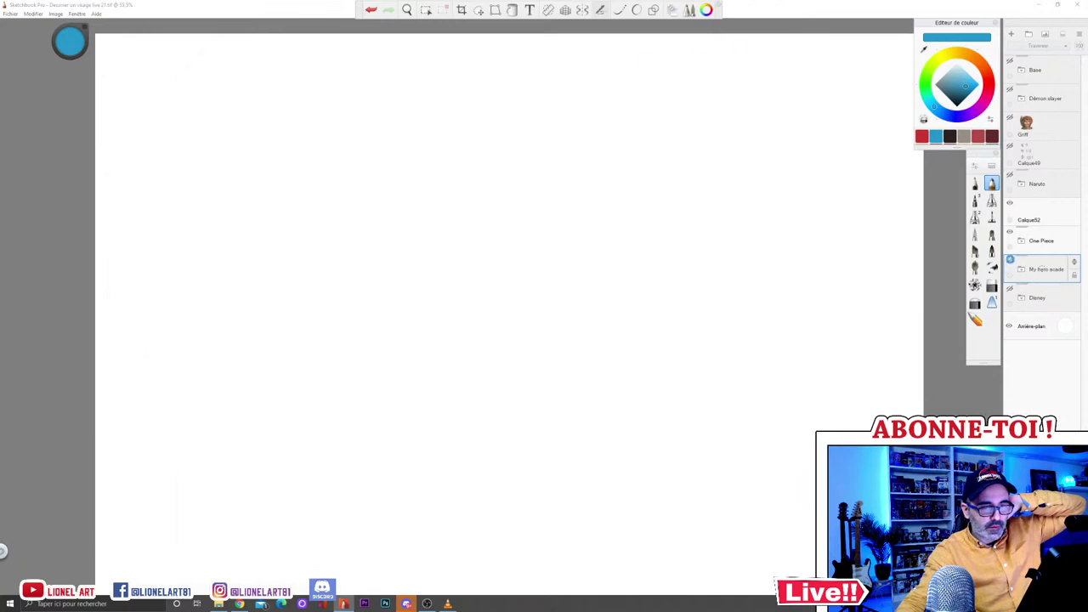
{"action": "left_click", "coordinate": [1011, 263]}
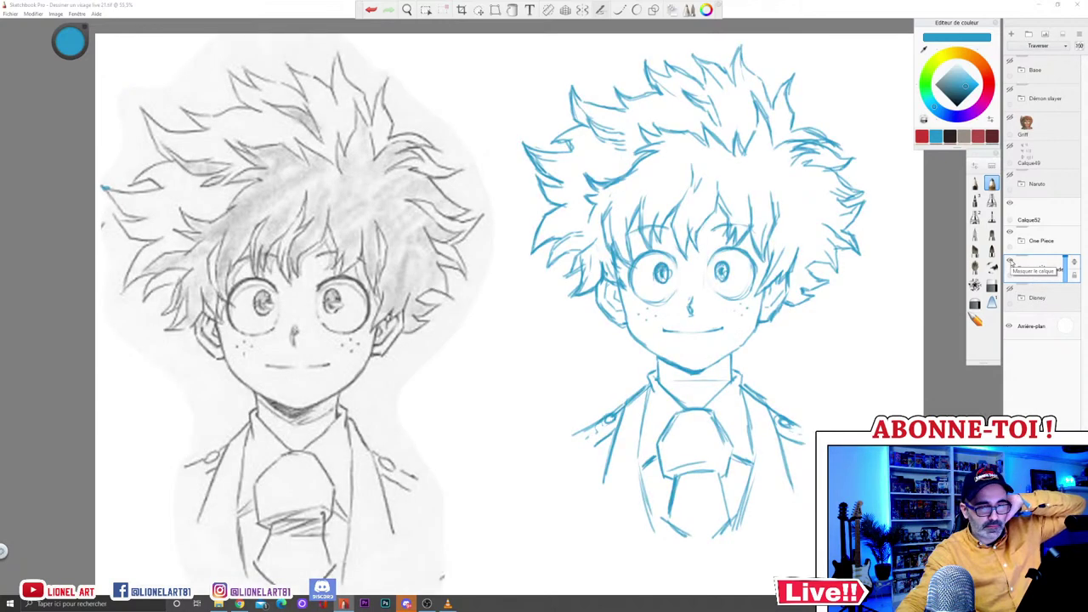
{"action": "left_click", "coordinate": [1011, 263]}
{"action": "left_click", "coordinate": [1010, 263]}
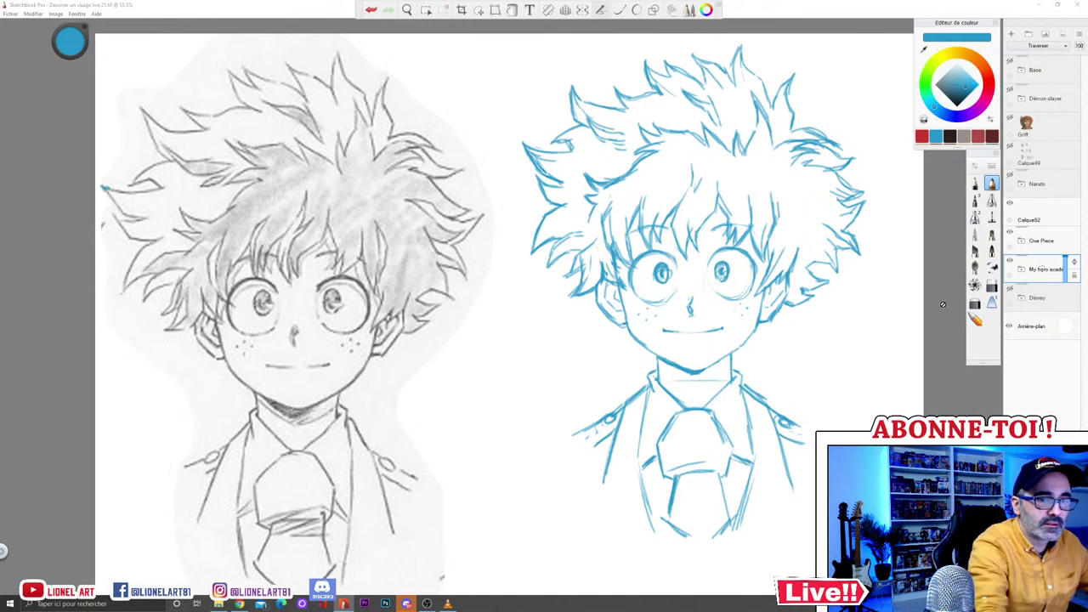
Step: Expand the My hero acade... folder, select its blue sketch layer, switch to the eraser, and save the drawing
{"action": "left_click", "coordinate": [1025, 271]}
{"action": "left_click", "coordinate": [1025, 301]}
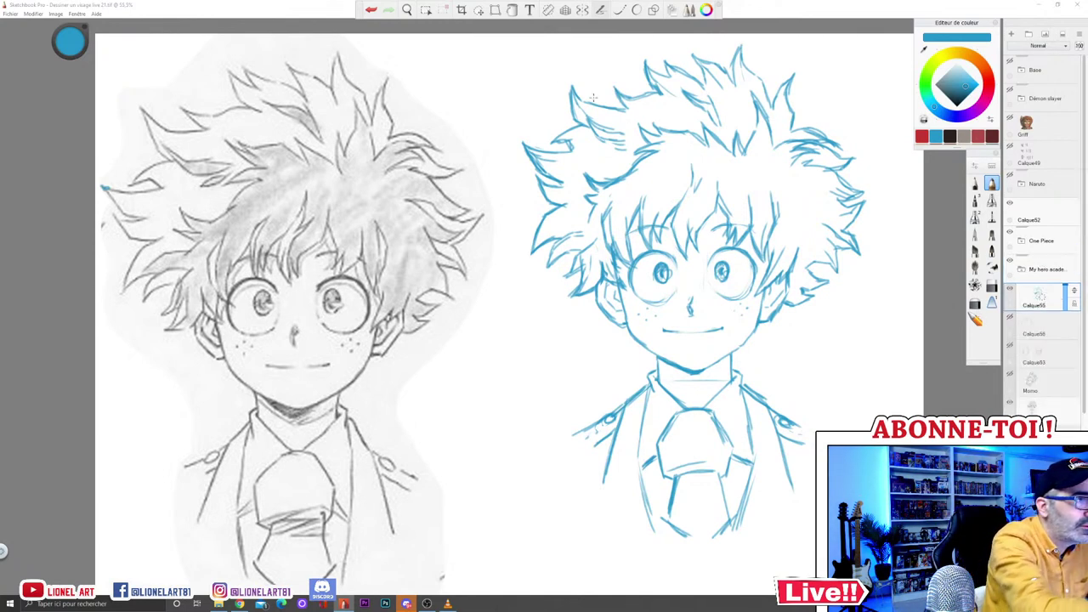
{"action": "left_click", "coordinate": [991, 286]}
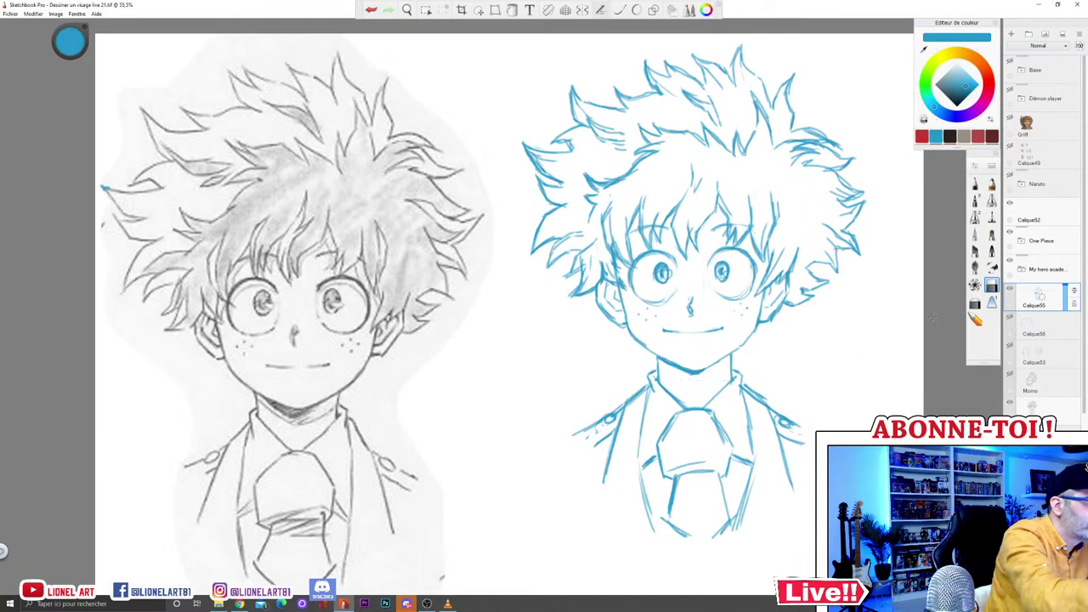
{"action": "left_click", "coordinate": [10, 14]}
{"action": "left_click", "coordinate": [27, 64]}
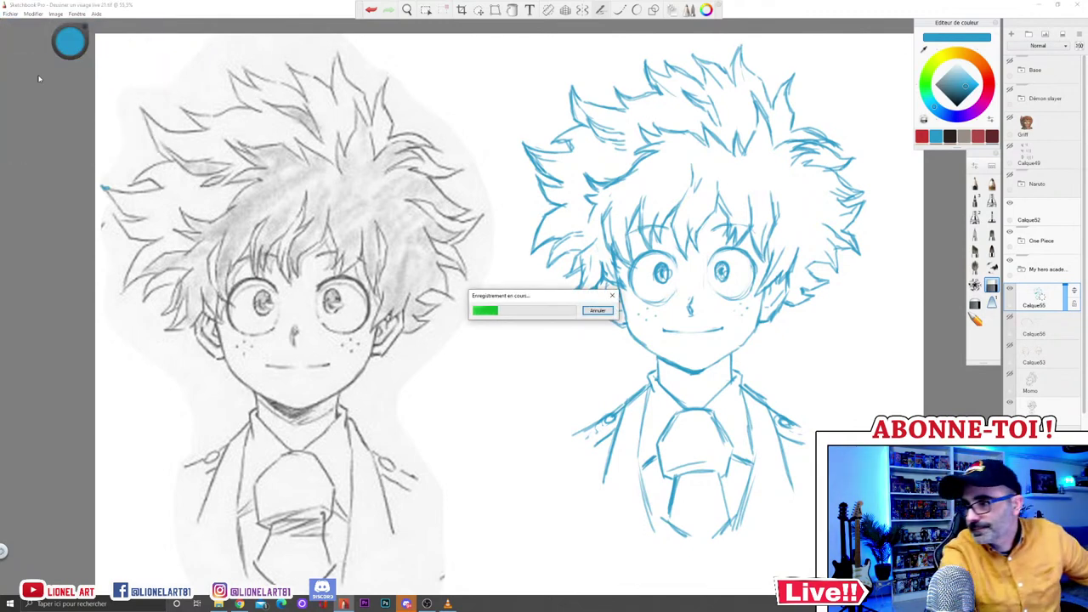